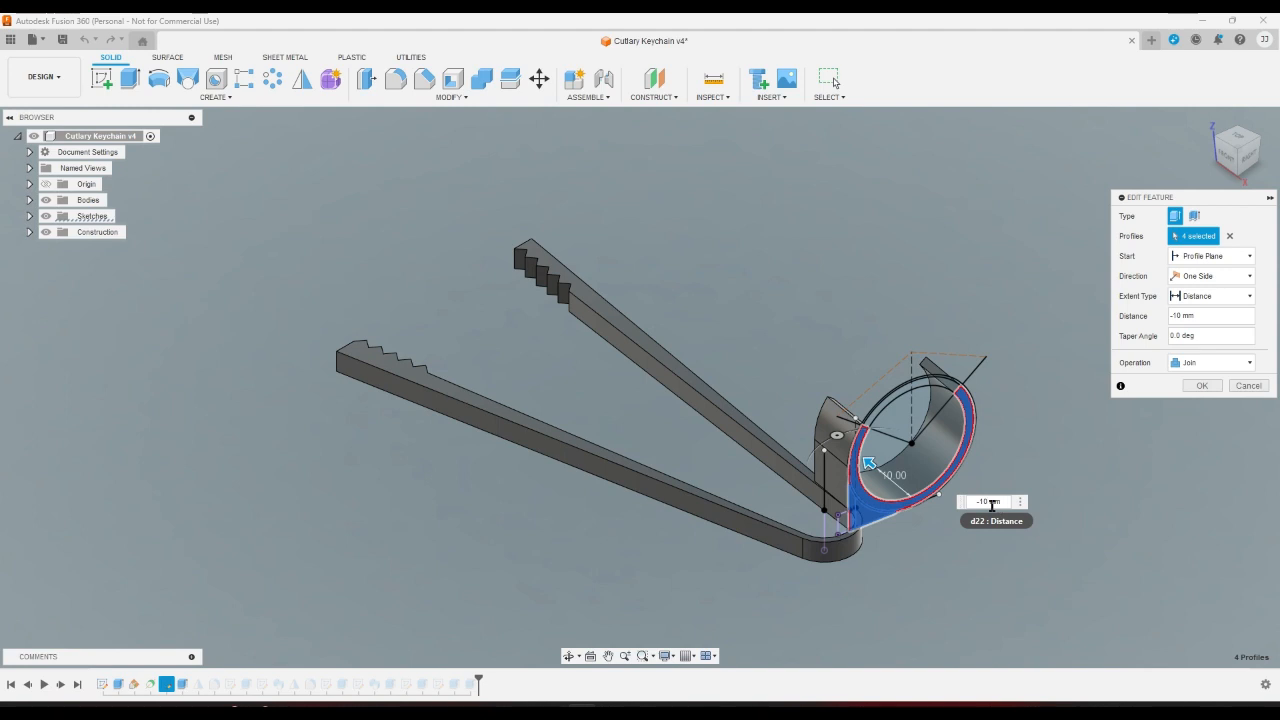
Set the extrusion distance of the finger ring to -1 mm.
key(BackSpace)
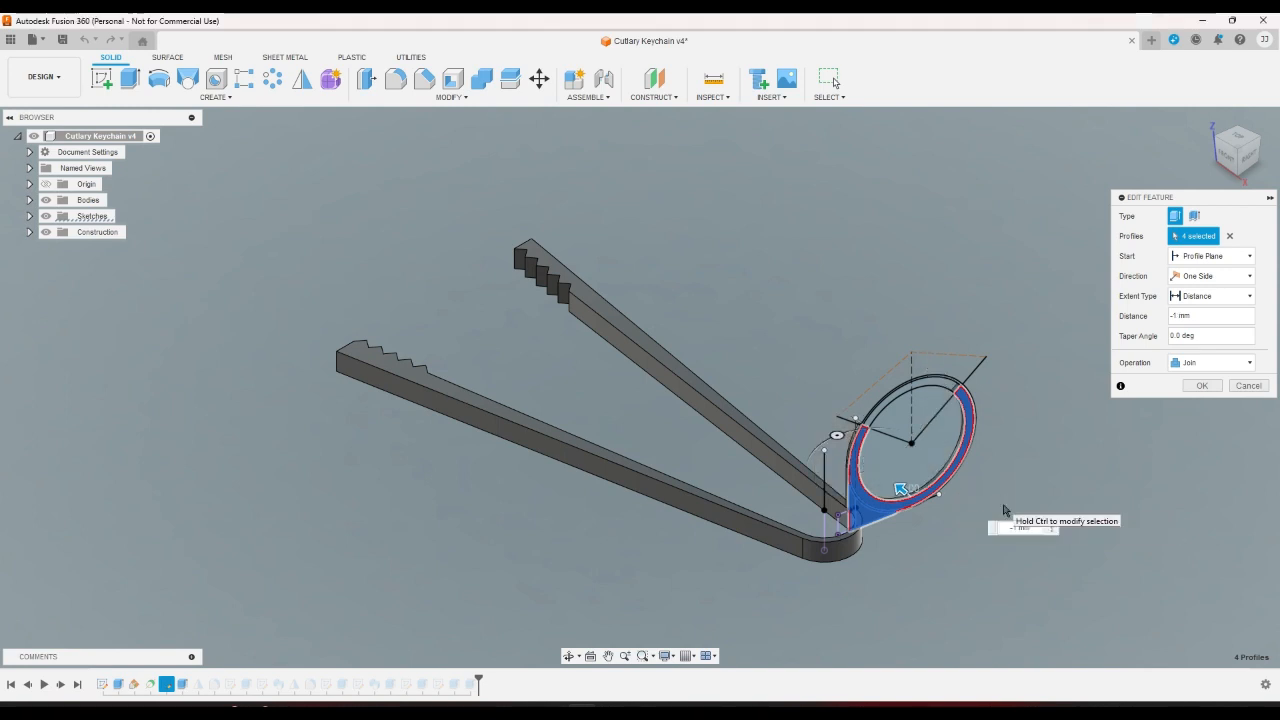
key(Return)
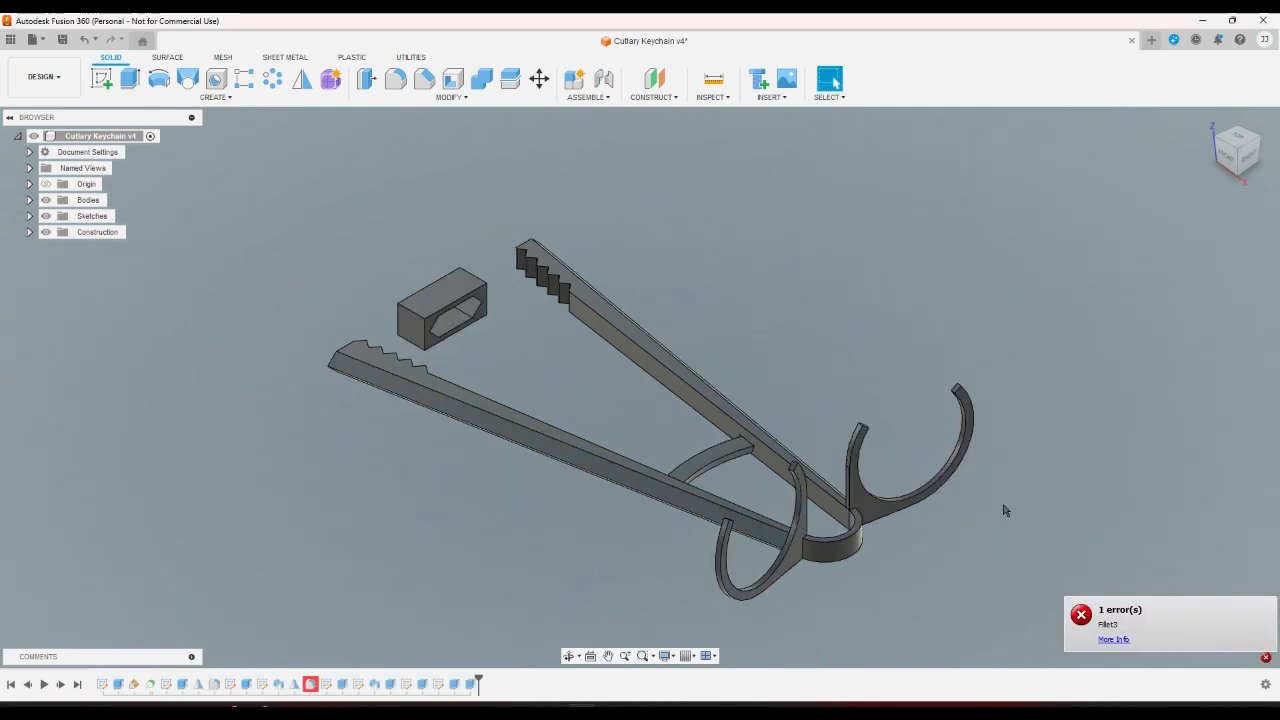
double_click(116, 684)
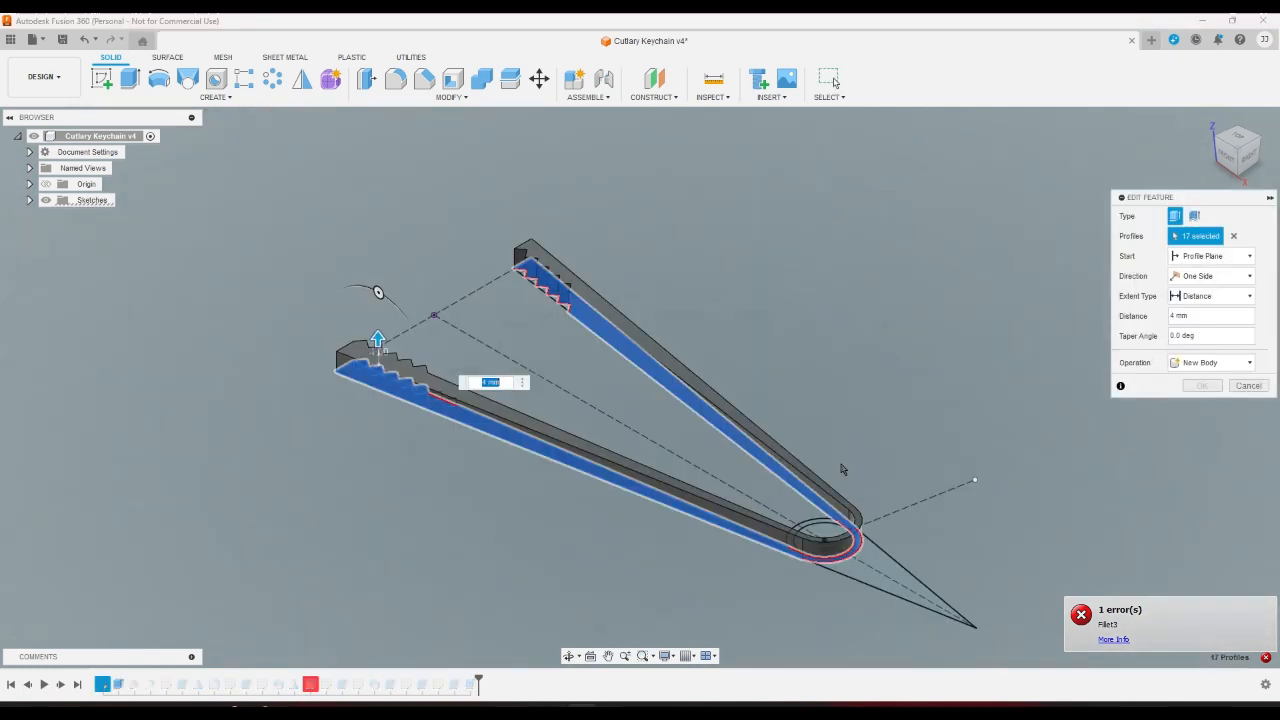
click(1178, 316)
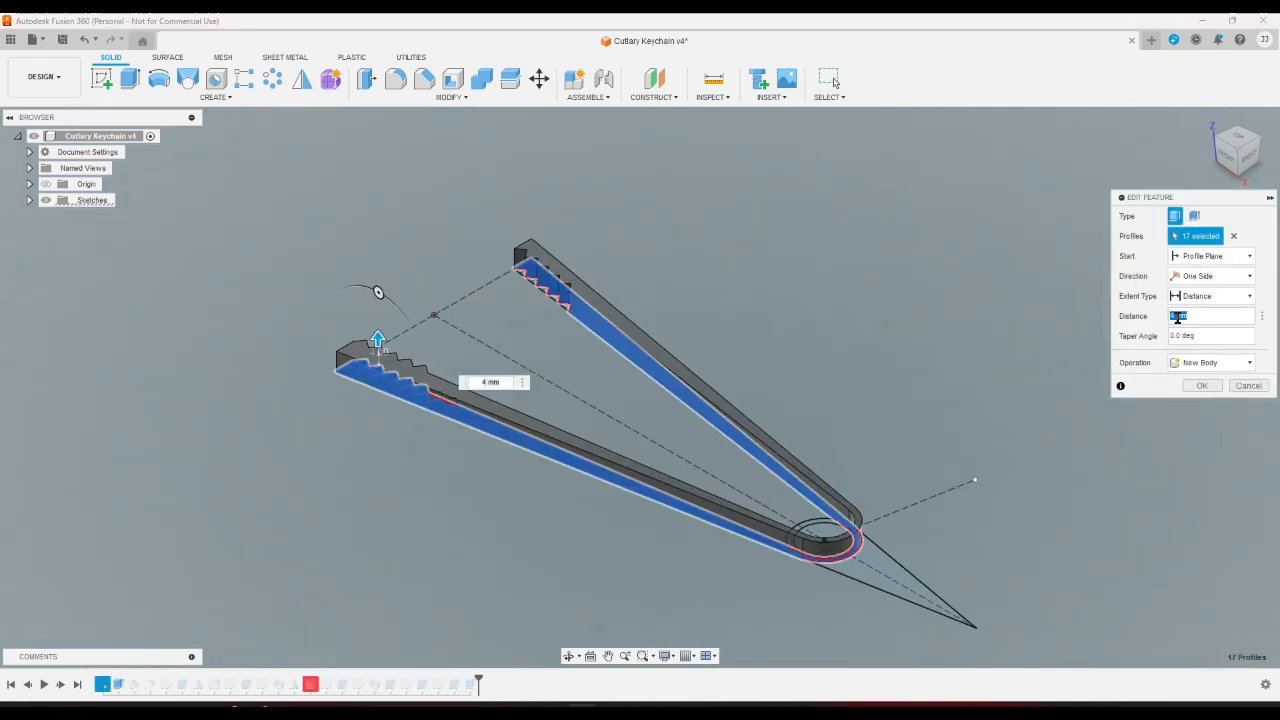
click(1248, 386)
Edit the finger ring's extrusion and set its distance to -10 mm.
double_click(180, 685)
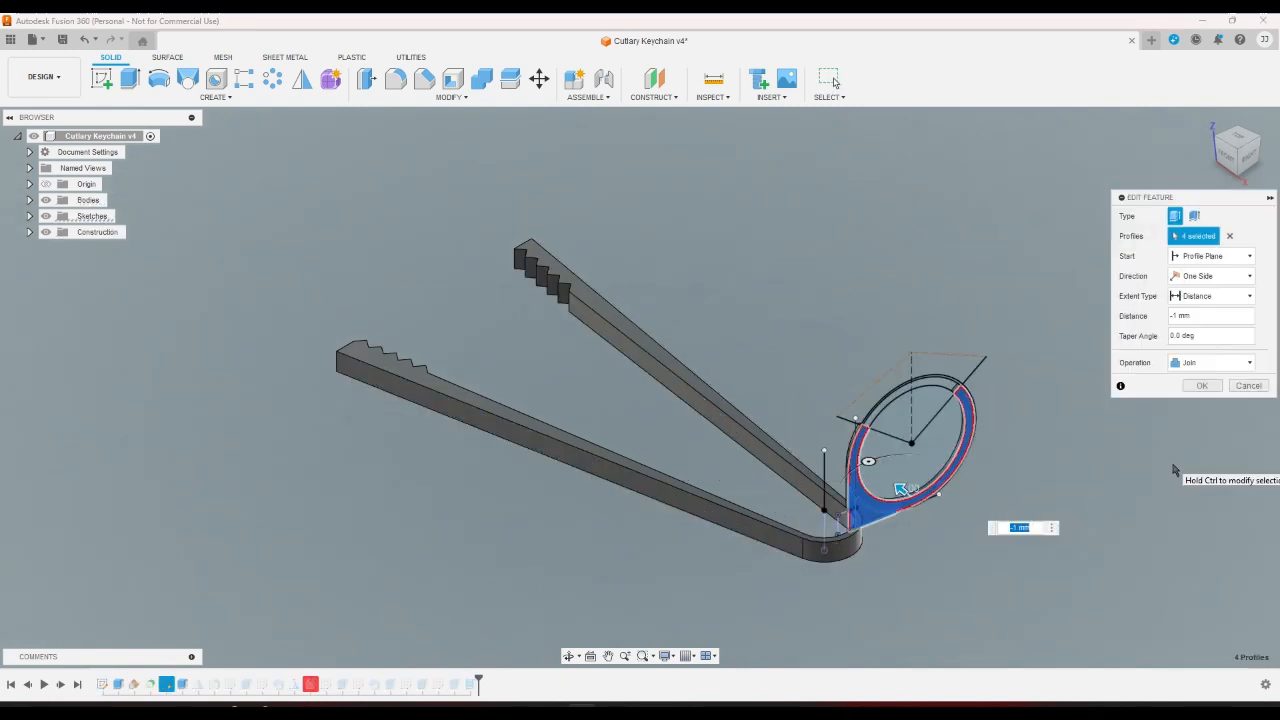
text(-10)
key(Return)
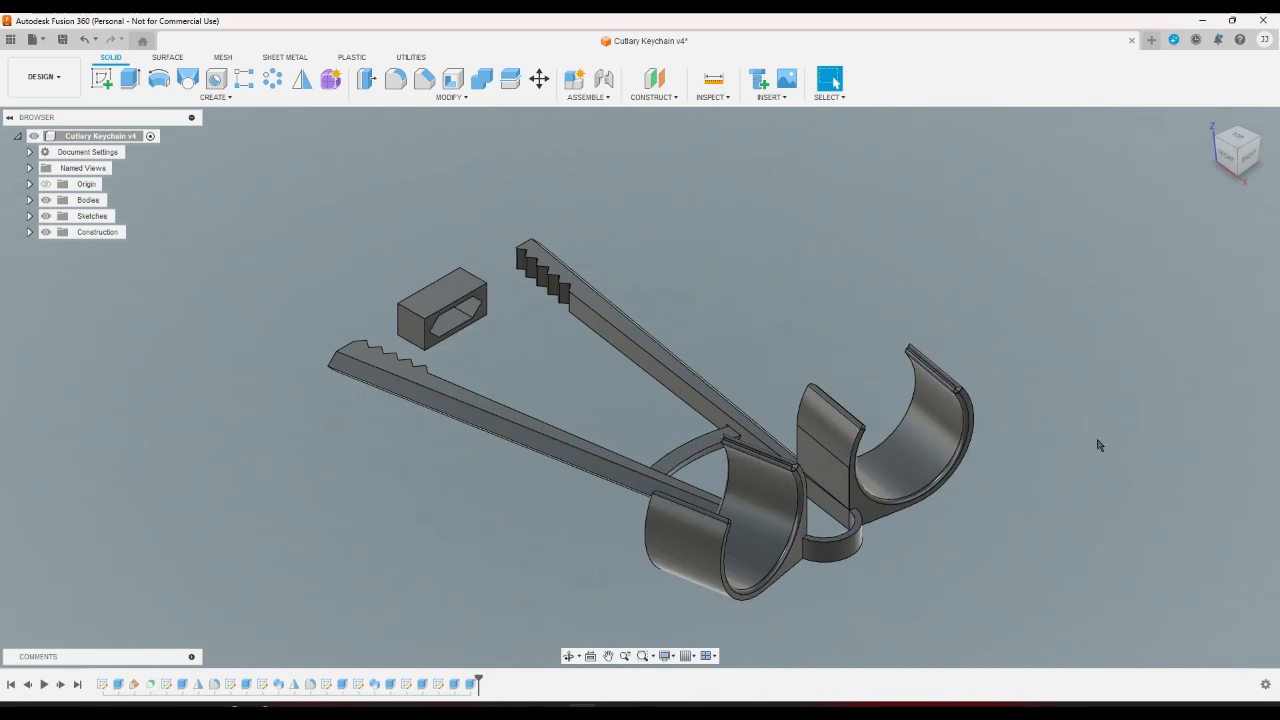
Open the Guide Hole sketch for editing.
scroll(1043, 444, up, 3)
scroll(1043, 444, down, 3)
scroll(1043, 444, up, 3)
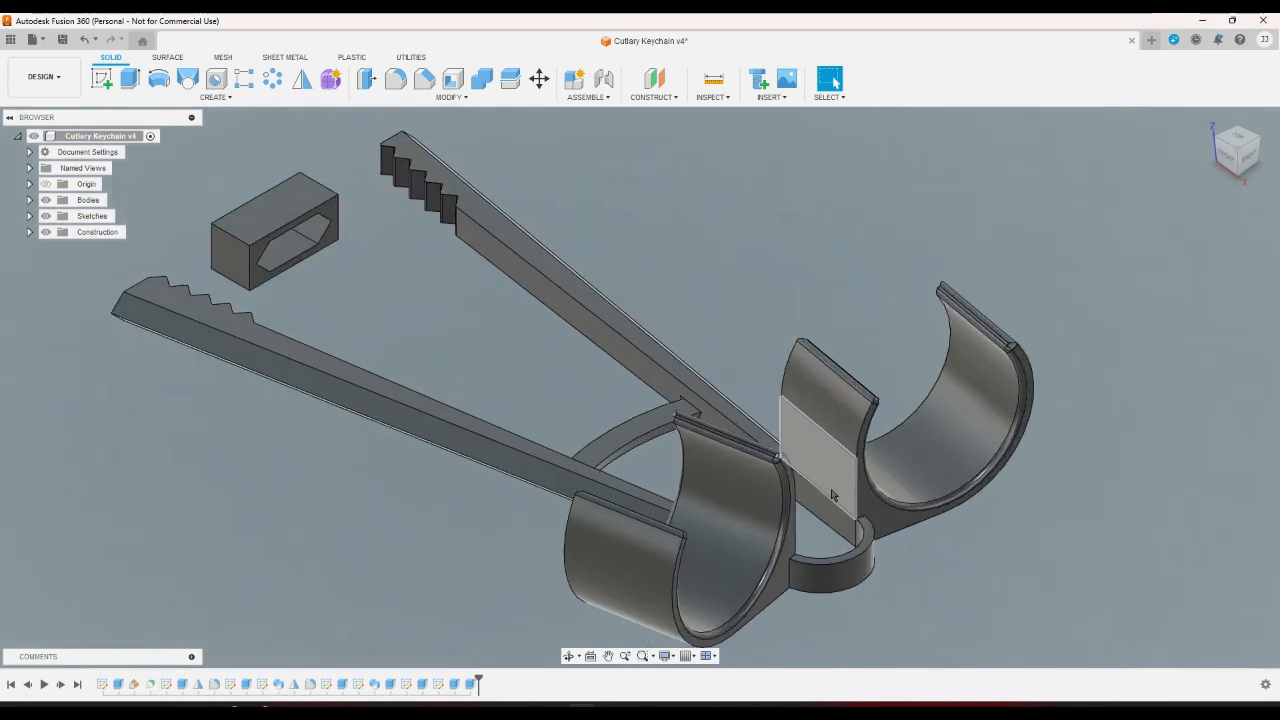
click(1245, 148)
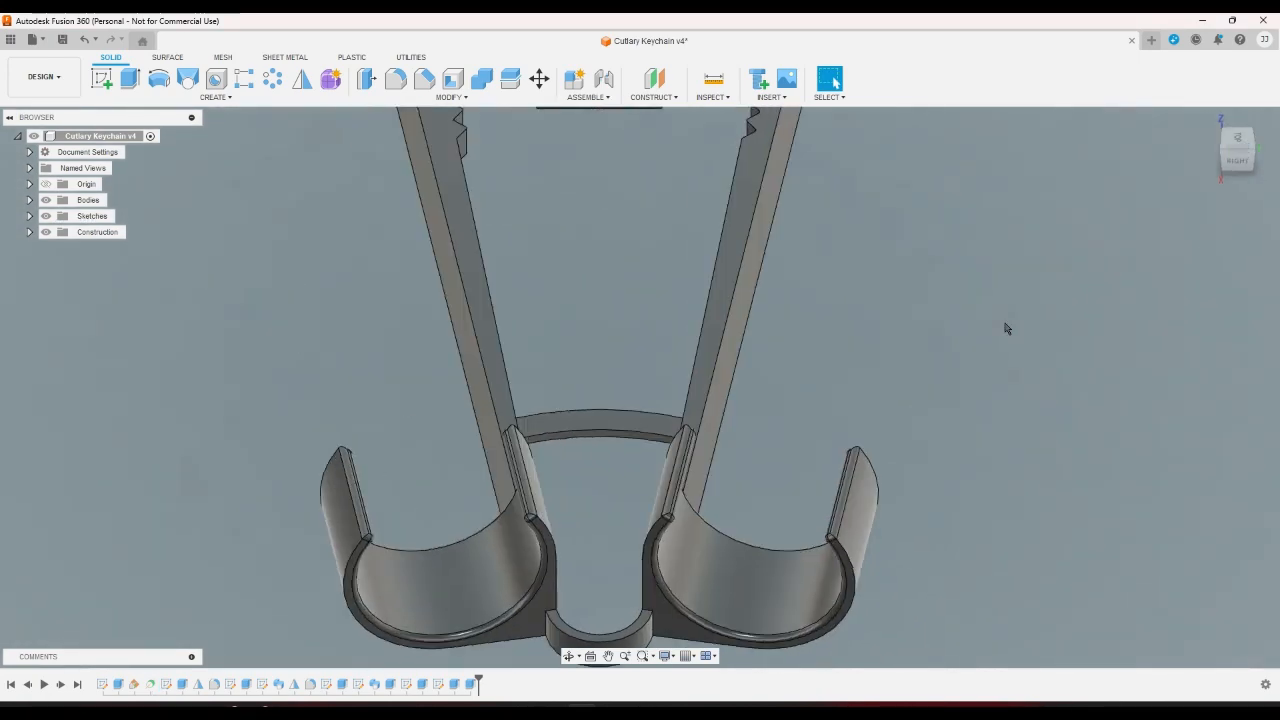
click(1228, 177)
scroll(635, 412, up, 5)
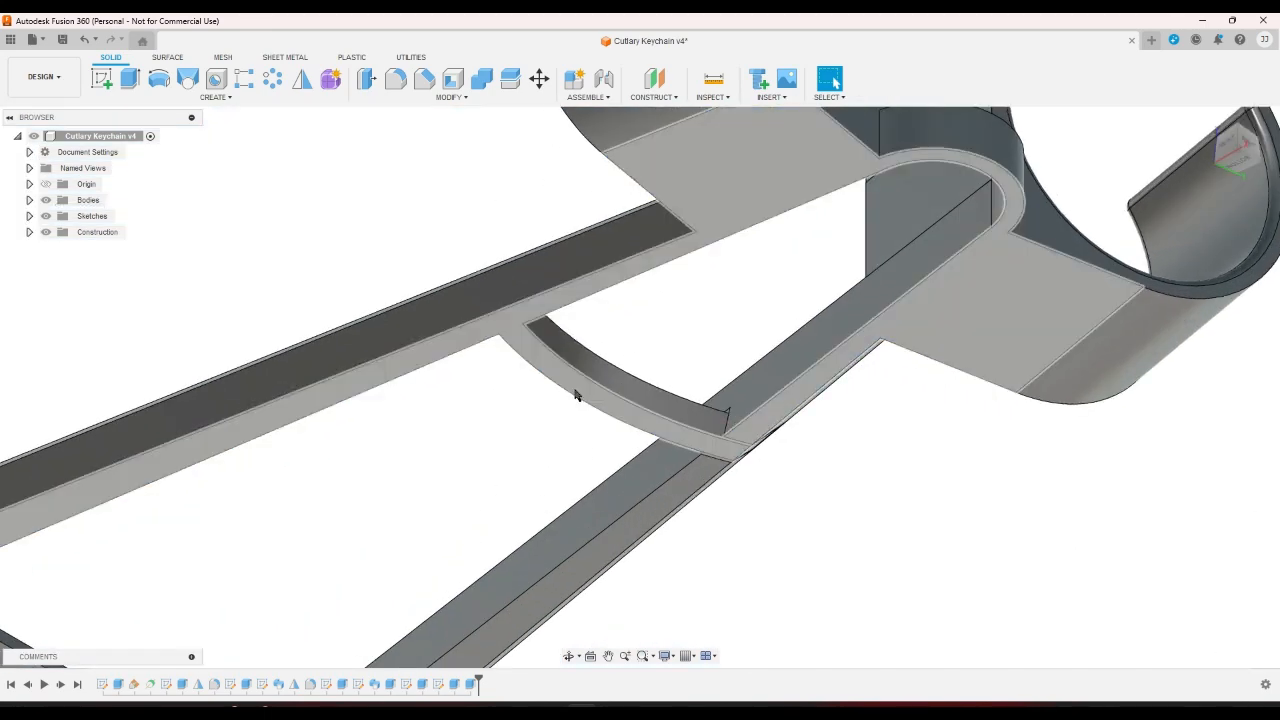
click(29, 217)
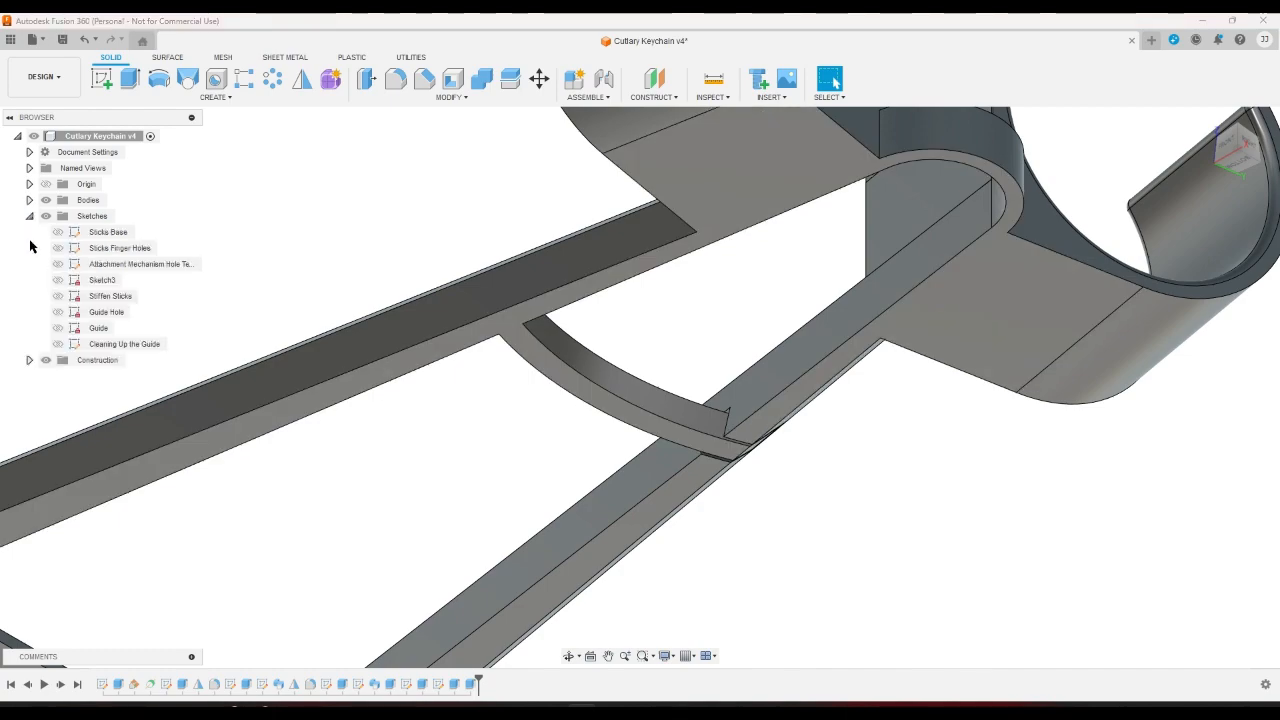
double_click(106, 313)
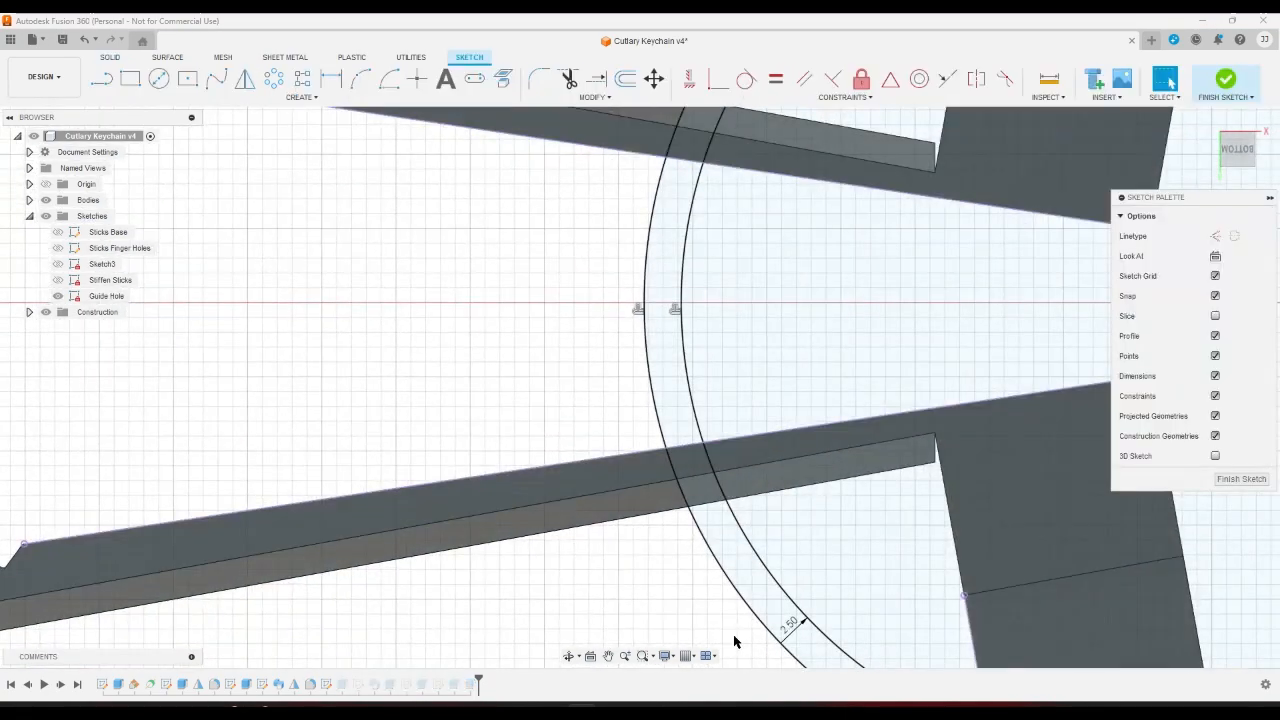
Shrink the concentric circles of the Guide Hole sketch to an outer diameter of about 23.7 mm and finish the sketch.
scroll(667, 572, down, 5)
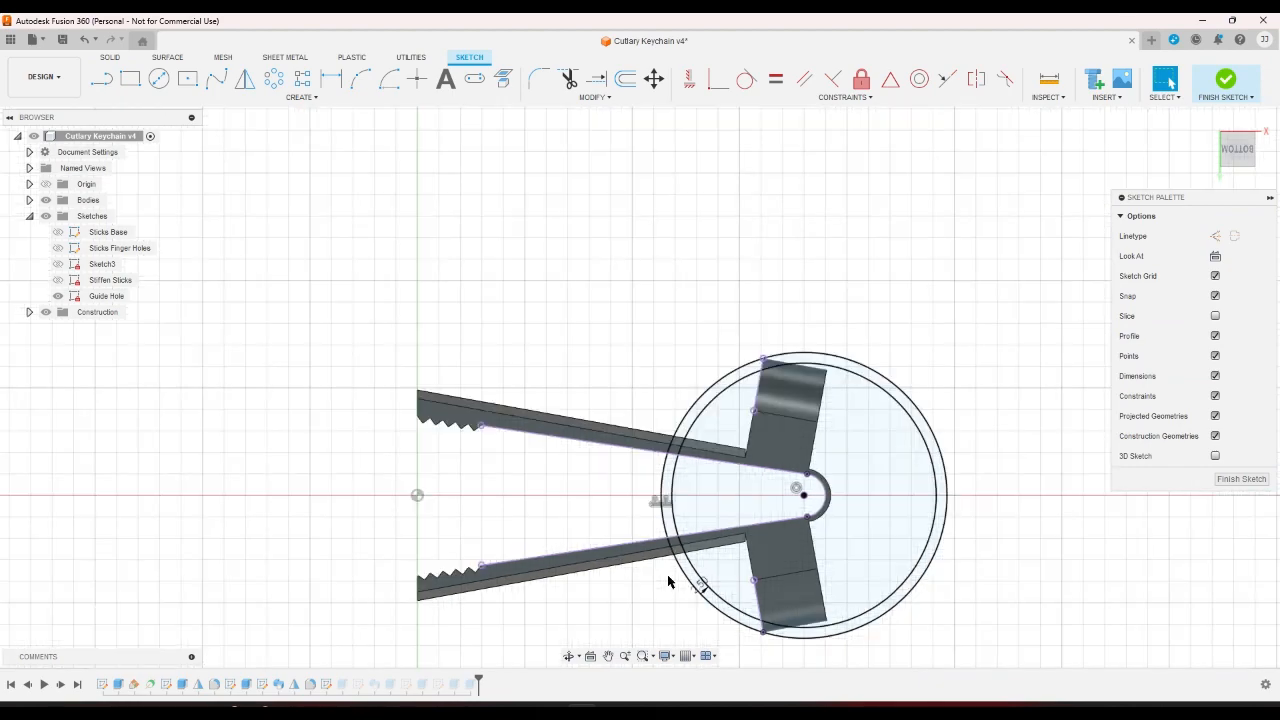
scroll(750, 655, up, 1)
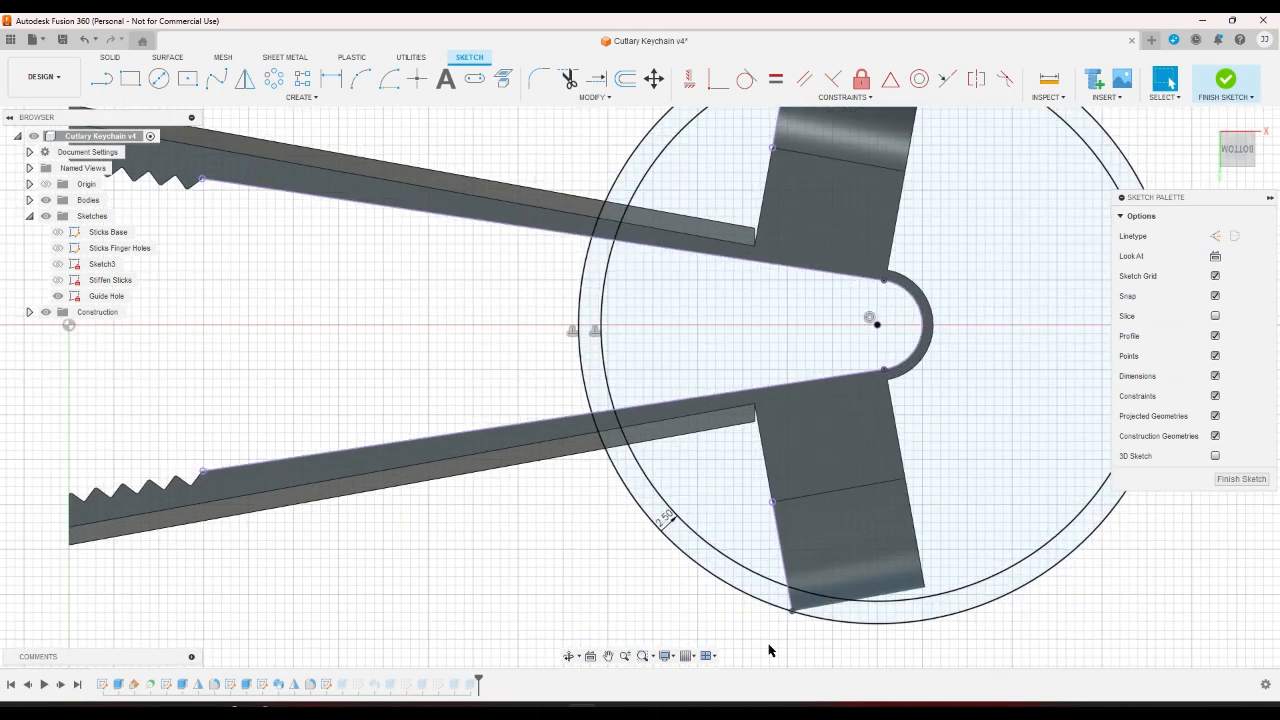
click(783, 588)
scroll(783, 588, down, 2)
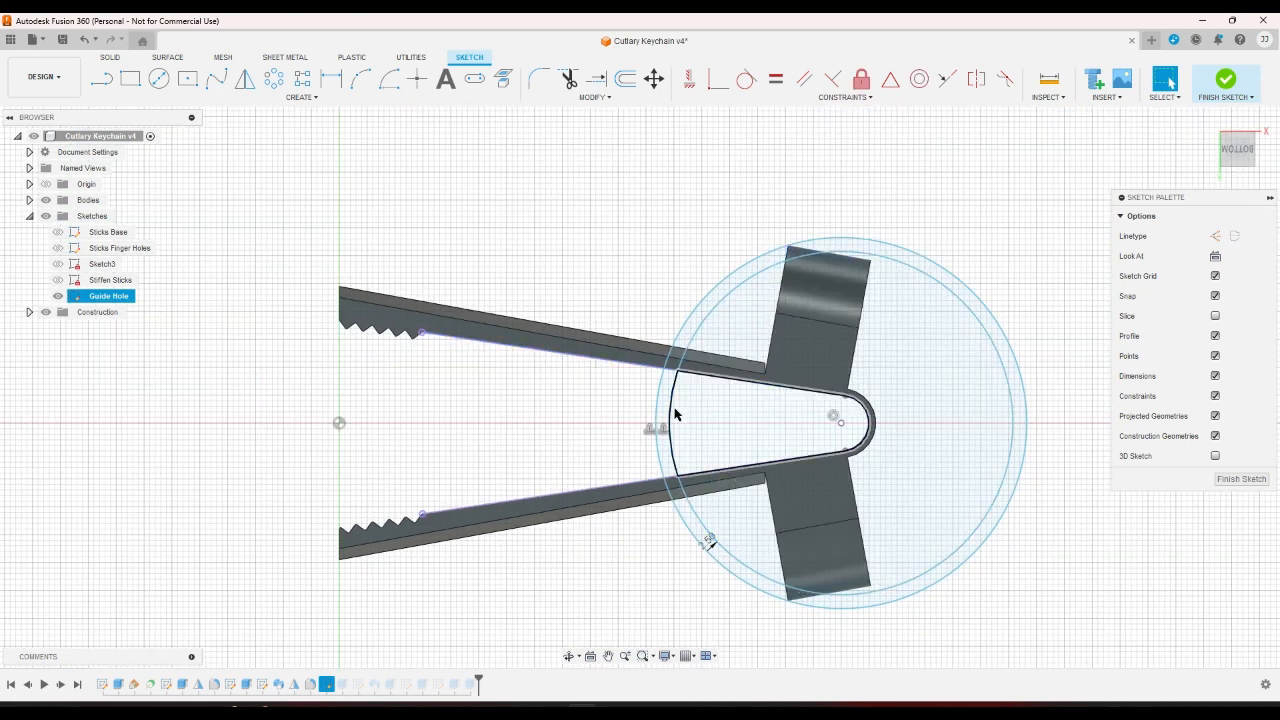
click(676, 417)
click(594, 437)
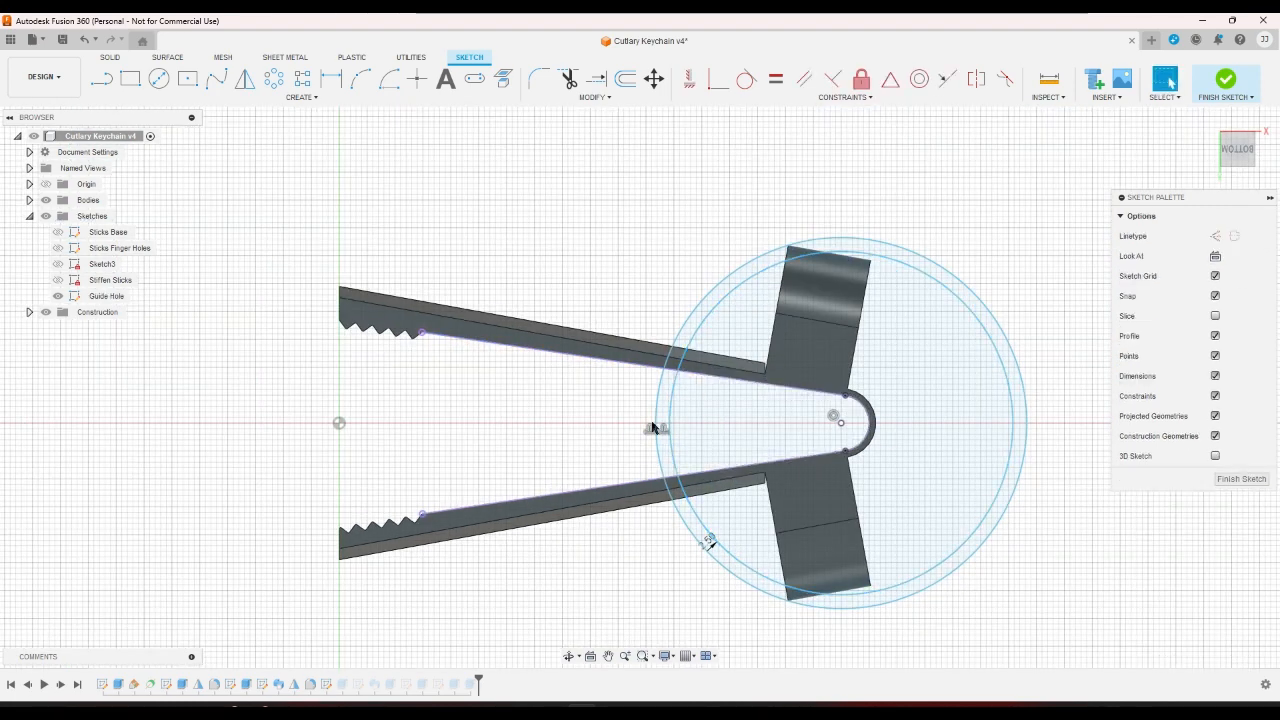
drag(659, 428, 784, 437)
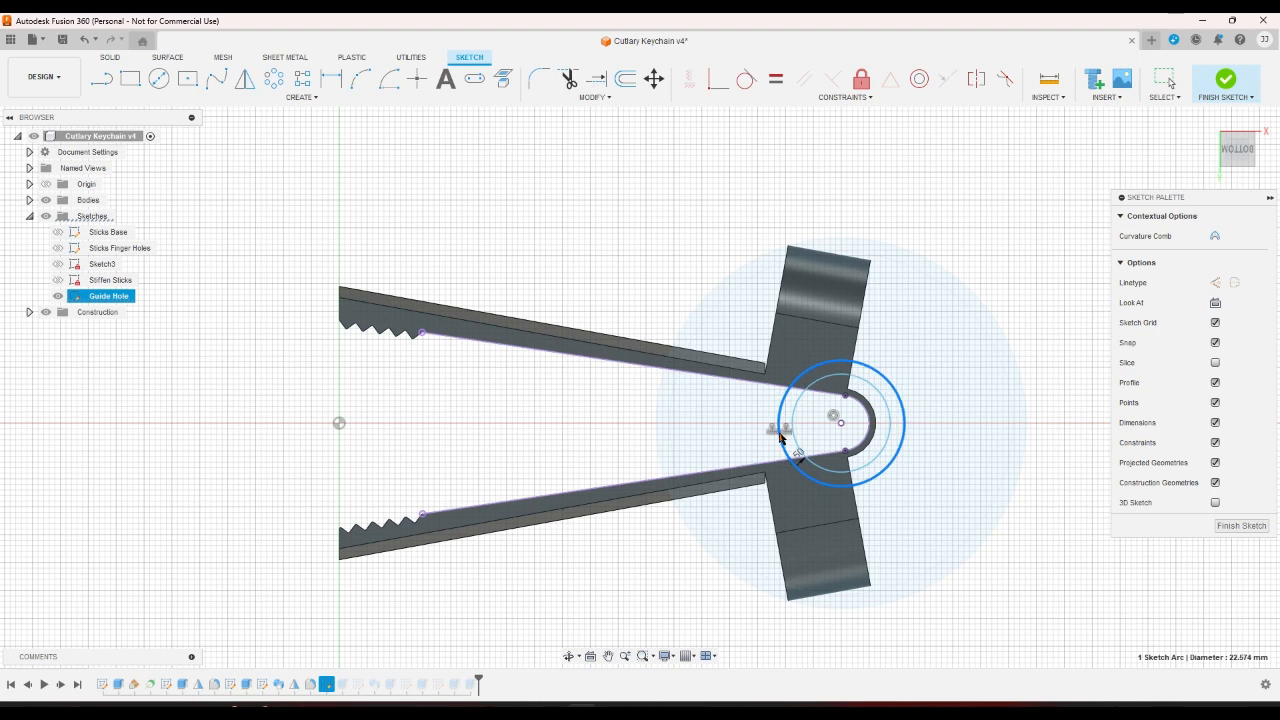
scroll(1059, 383, down, 2)
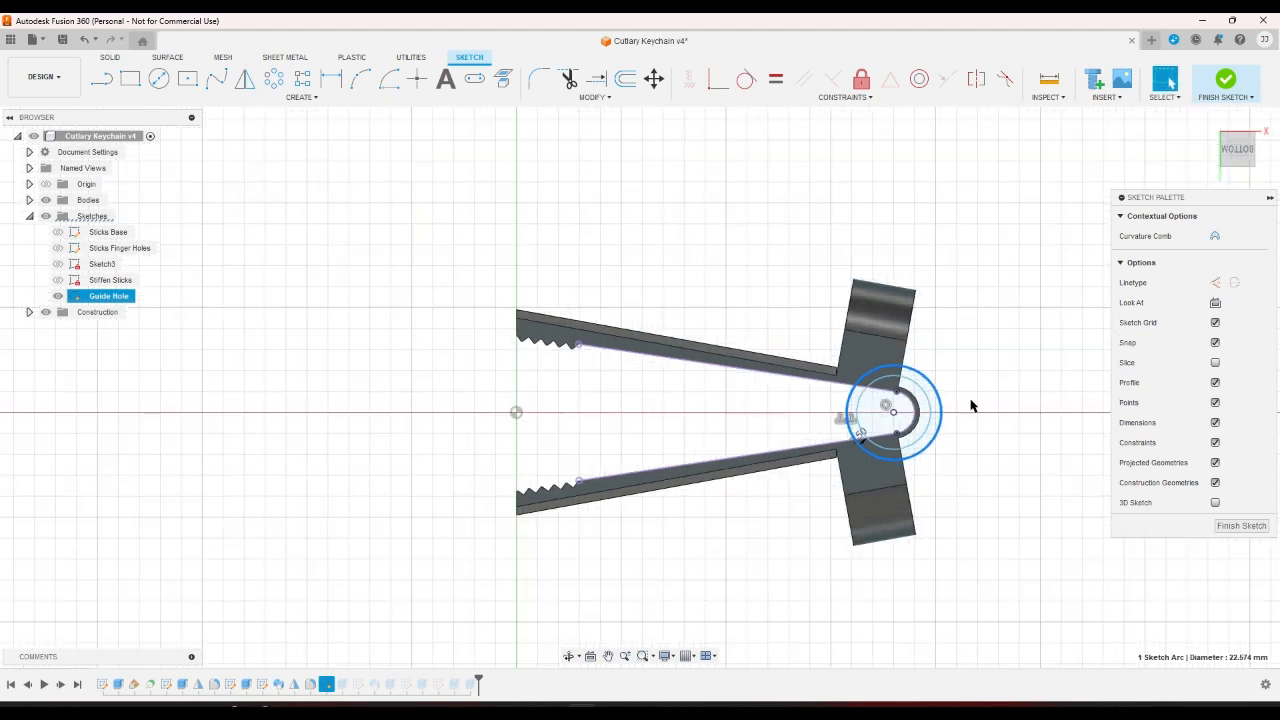
scroll(893, 410, up, 2)
drag(829, 409, 825, 409)
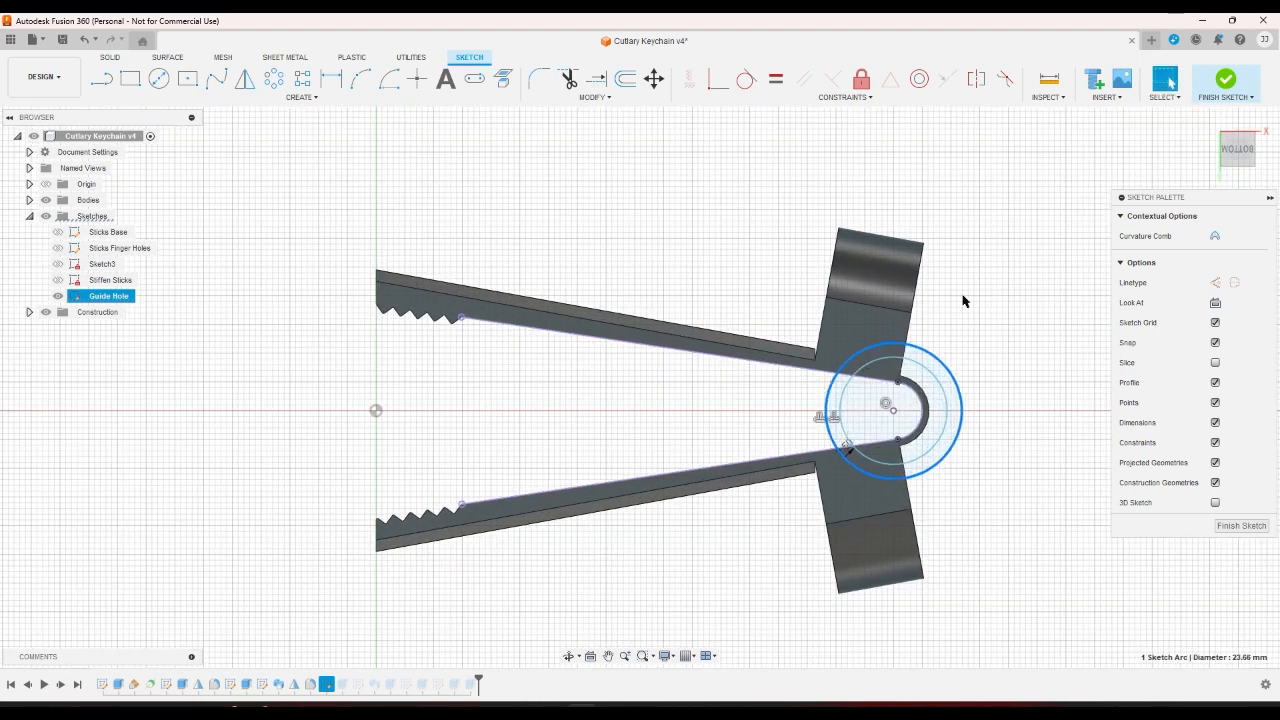
click(1226, 79)
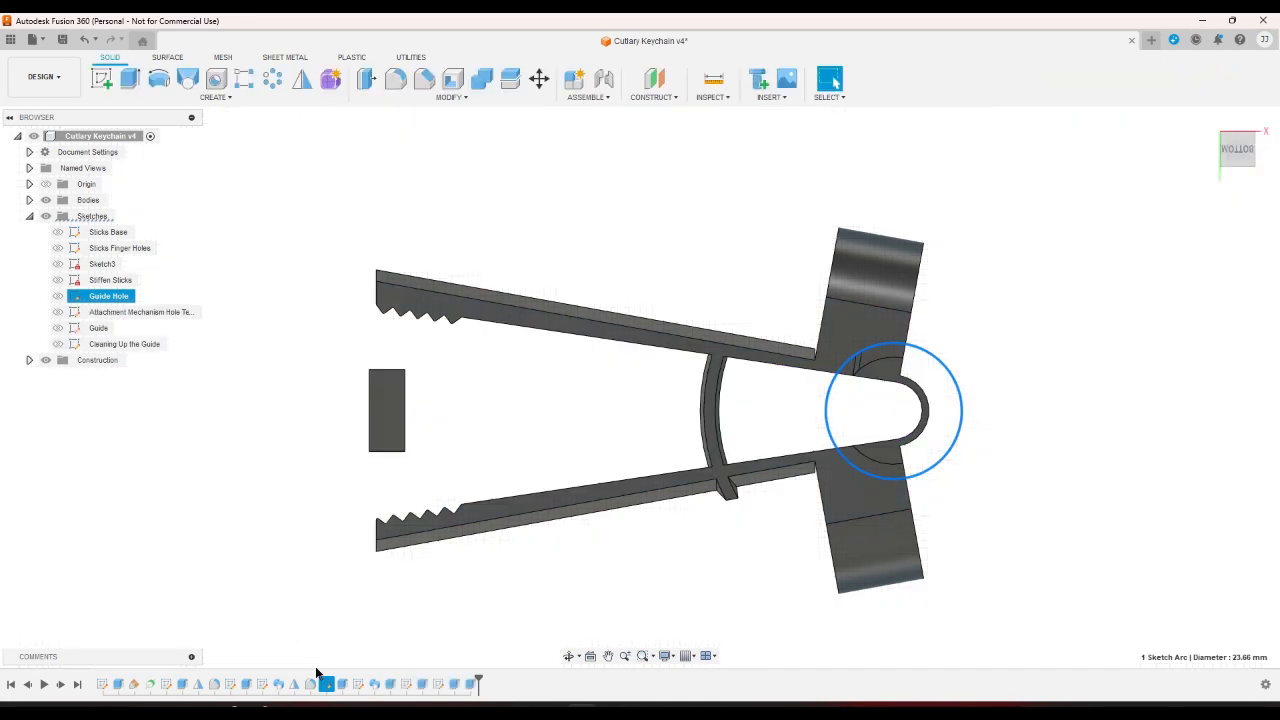
Edit the guide hole's cut extrusion, removing the ring segments over the lower arm and beyond the hinge bend from its profiles.
double_click(342, 684)
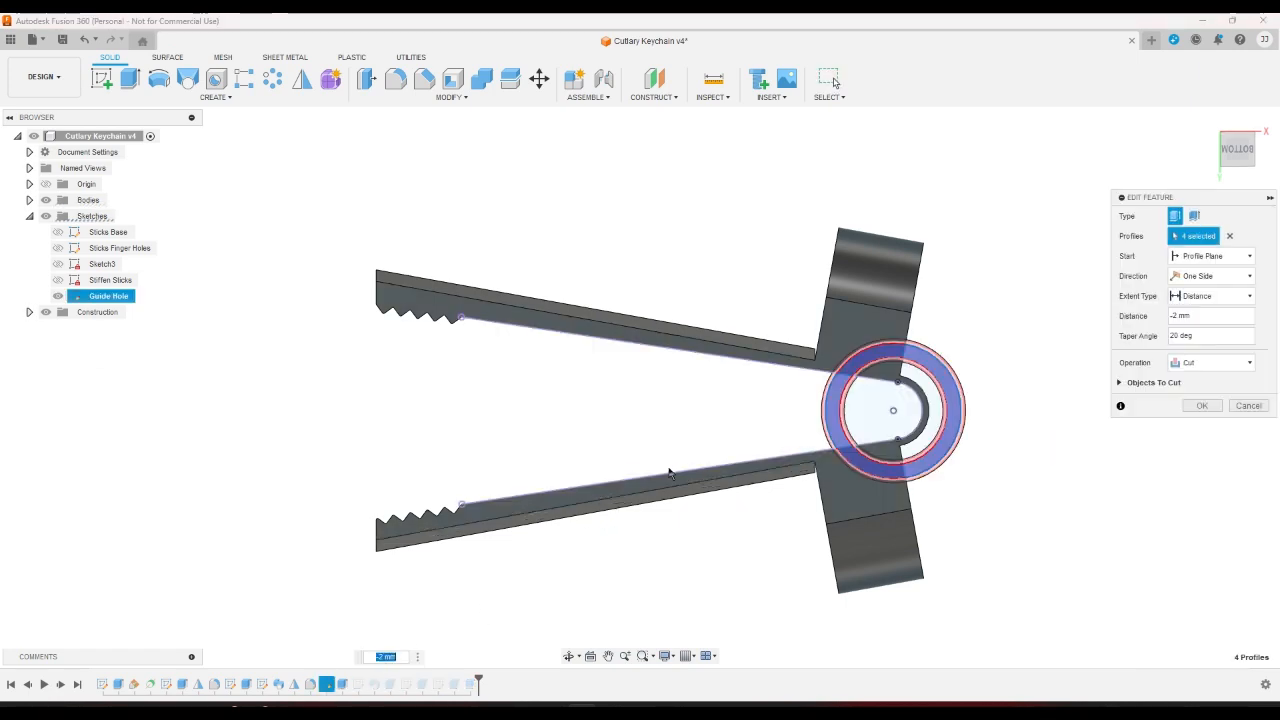
click(878, 465)
click(918, 458)
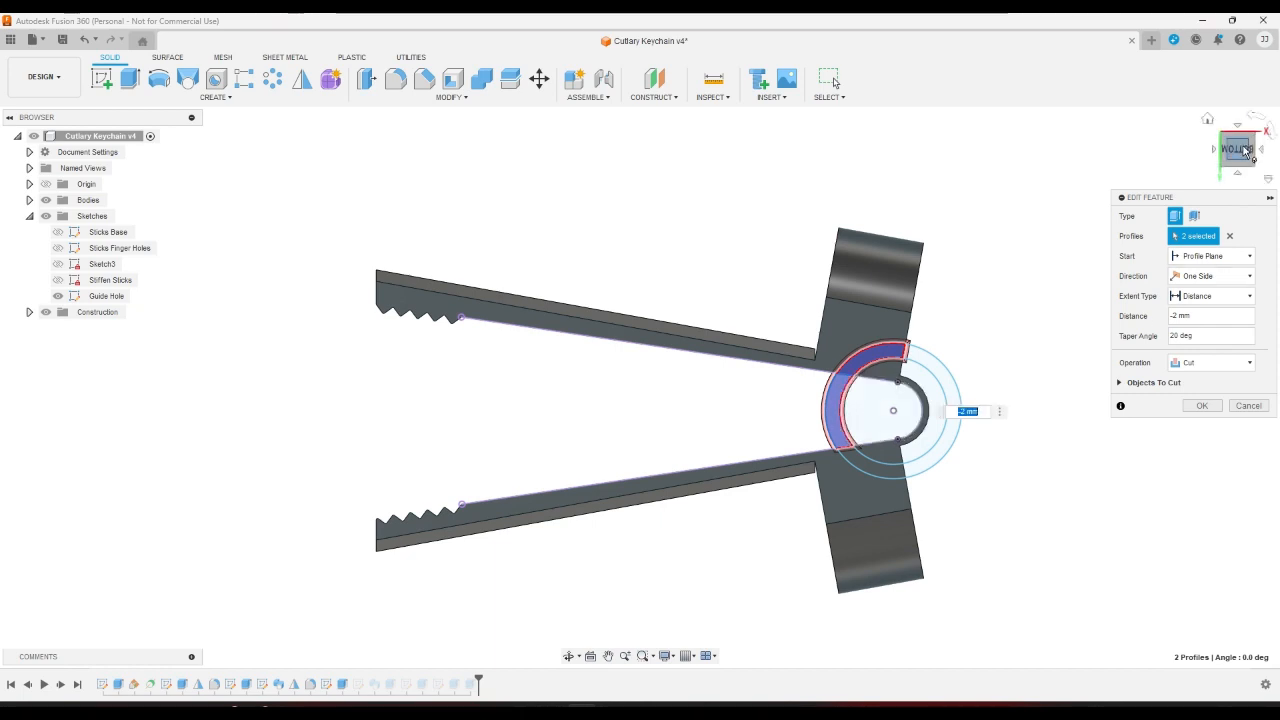
scroll(863, 442, up, 3)
scroll(863, 442, up, 5)
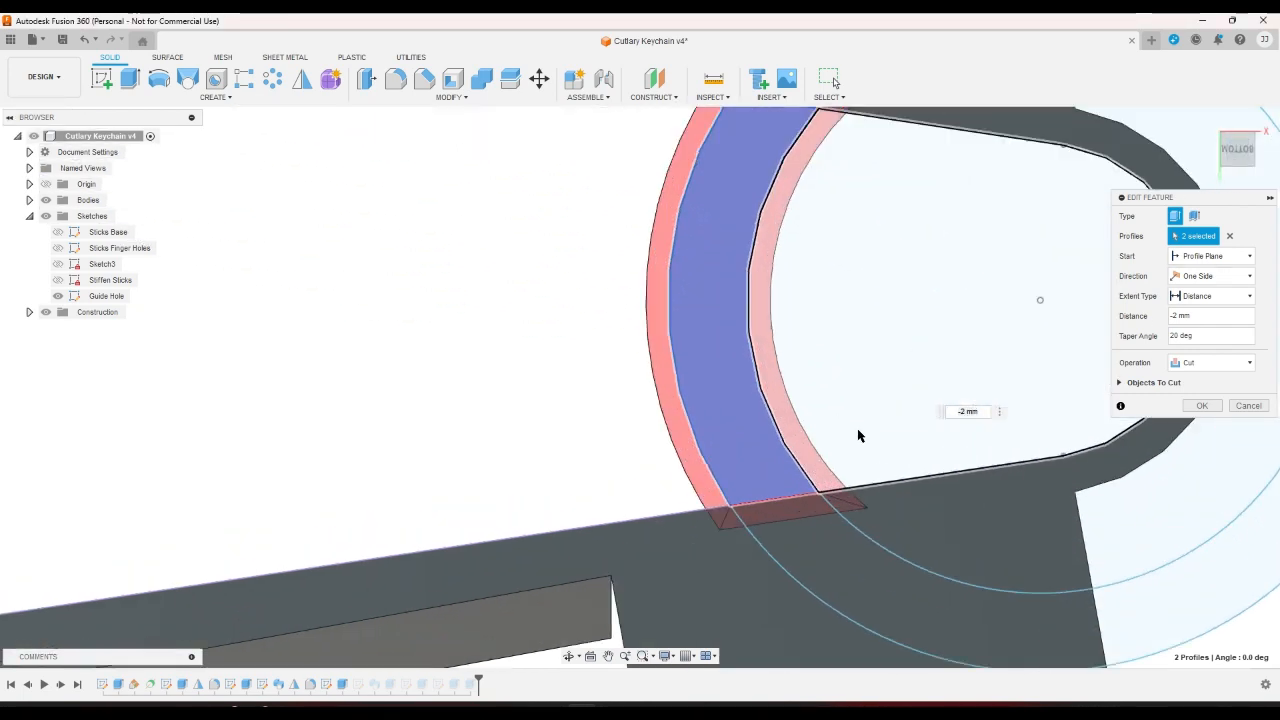
click(1185, 406)
scroll(927, 409, down, 6)
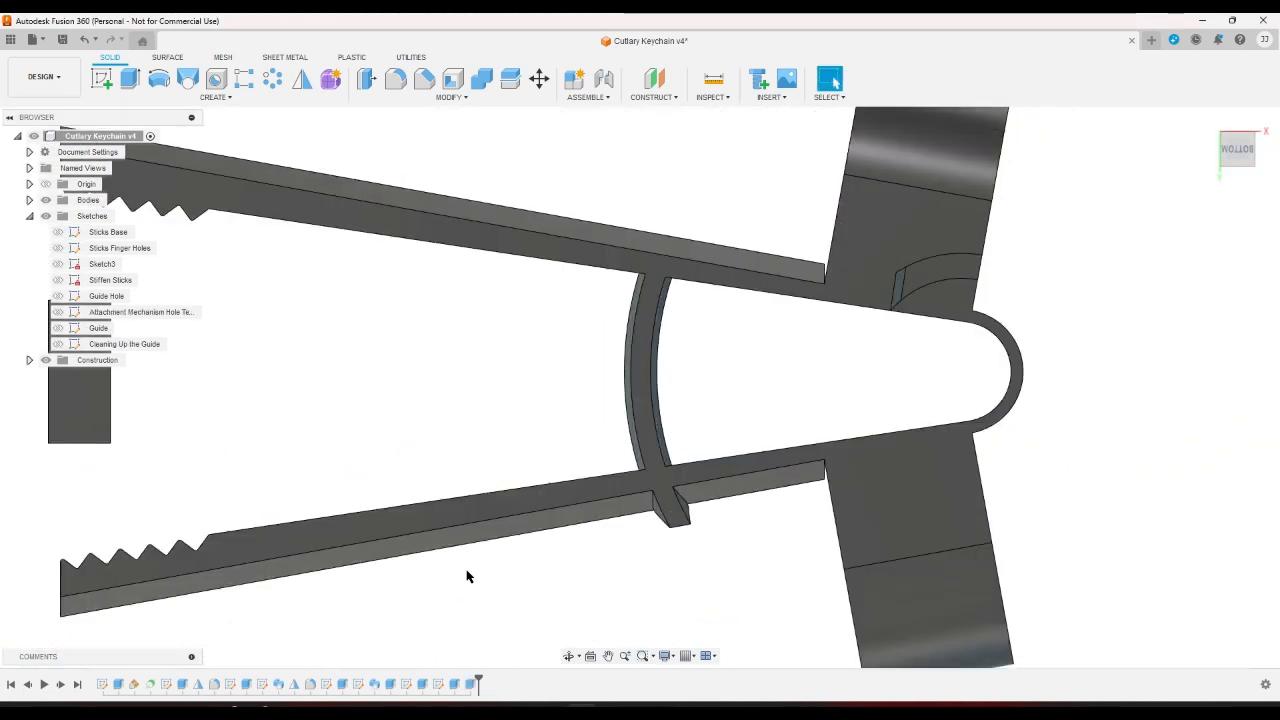
Edit the Guide sketch and offset the trapezoidal guide hole outline inward.
click(634, 405)
click(351, 635)
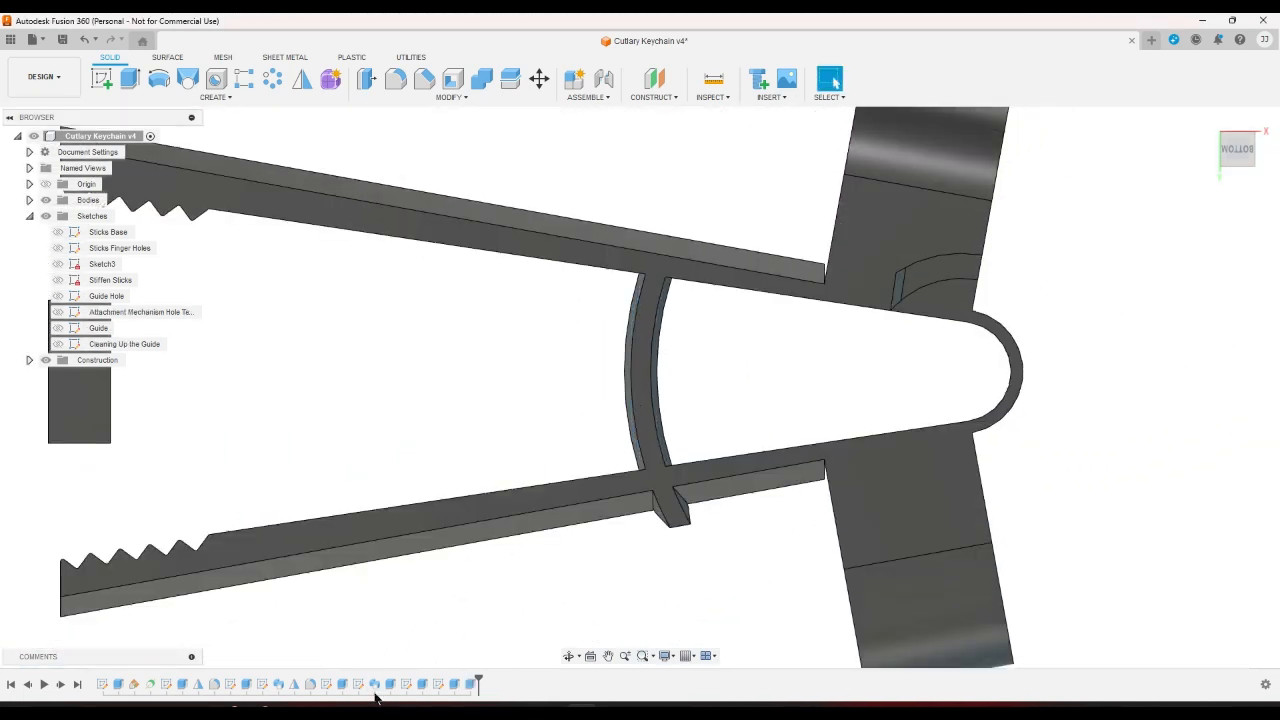
click(376, 689)
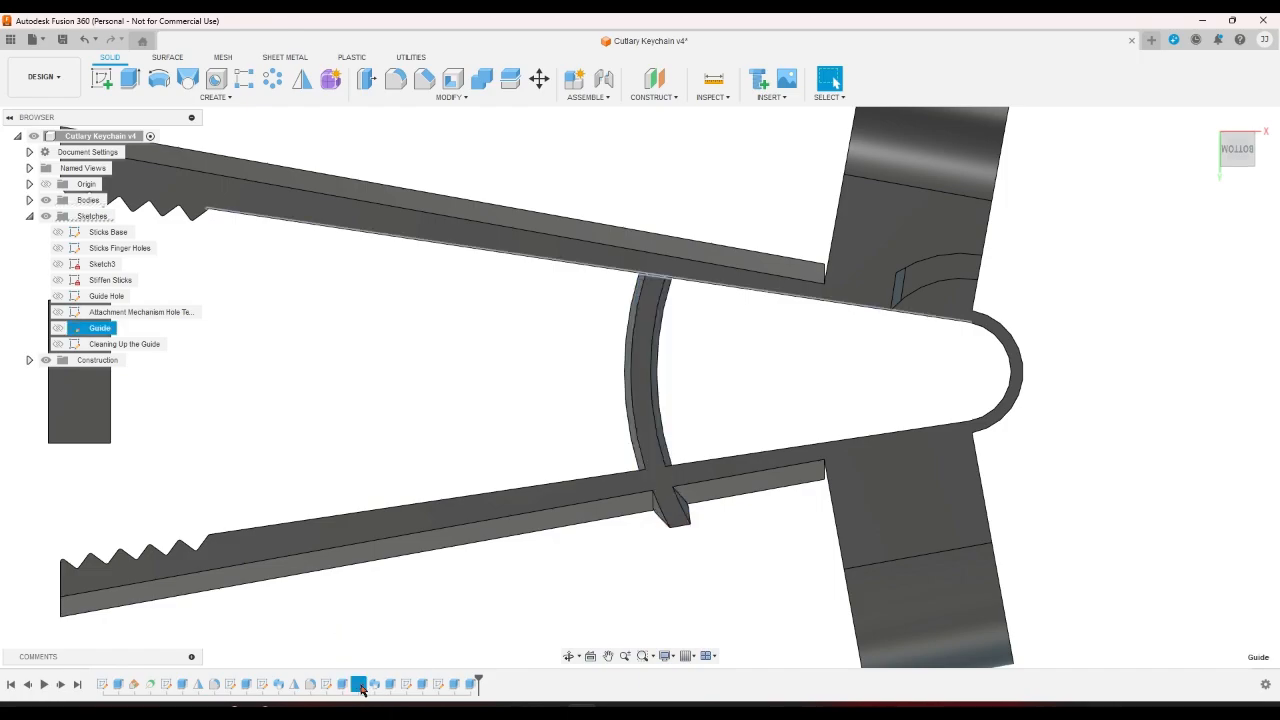
double_click(360, 686)
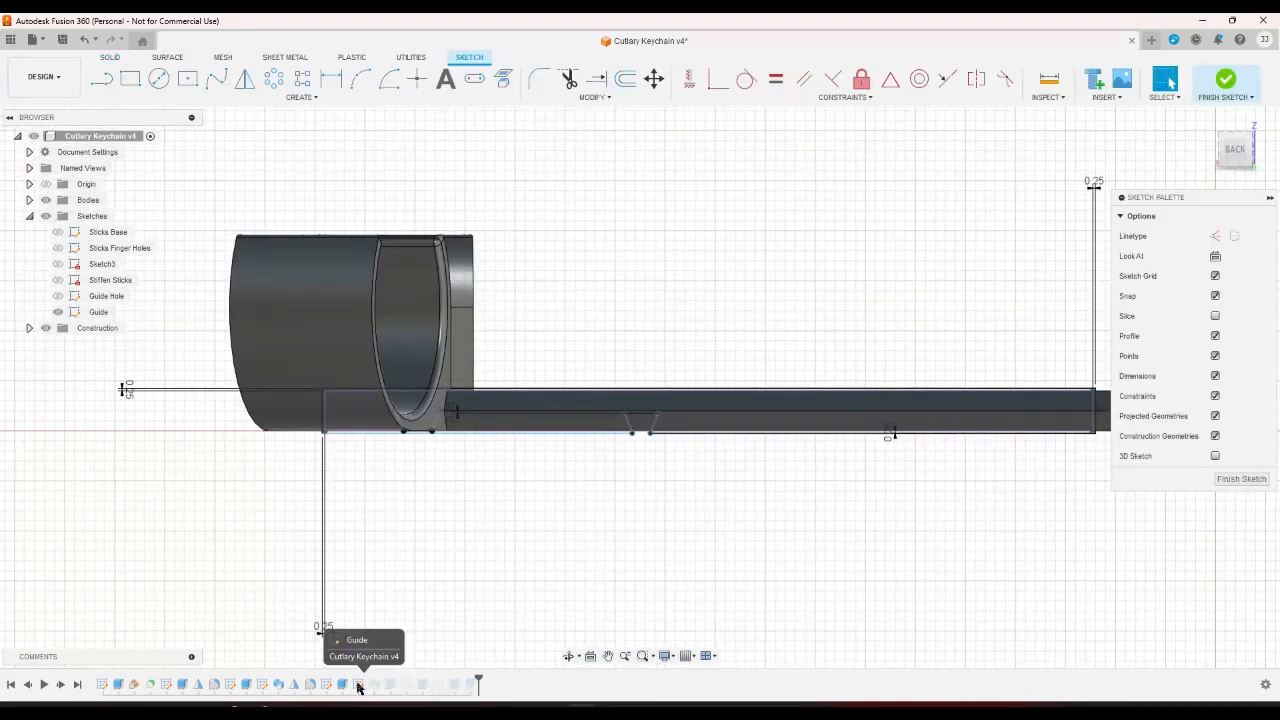
scroll(517, 497, down, 2)
scroll(446, 450, up, 4)
scroll(446, 450, up, 3)
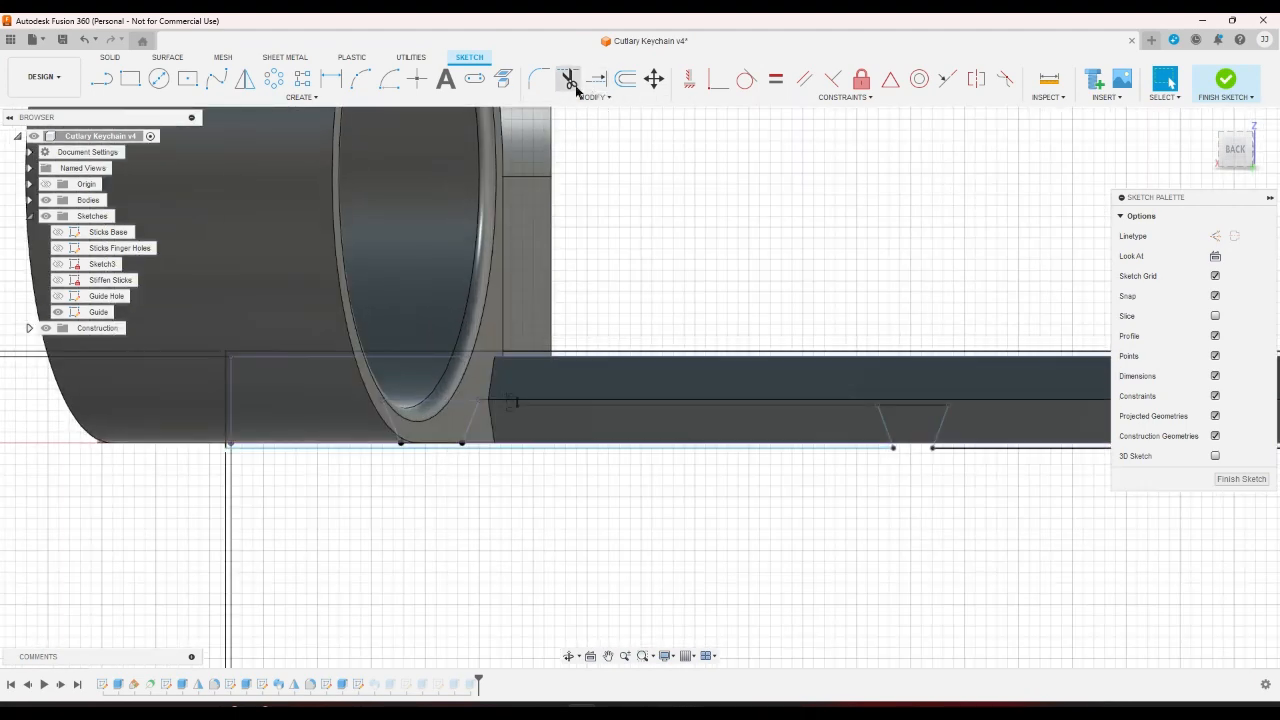
click(625, 79)
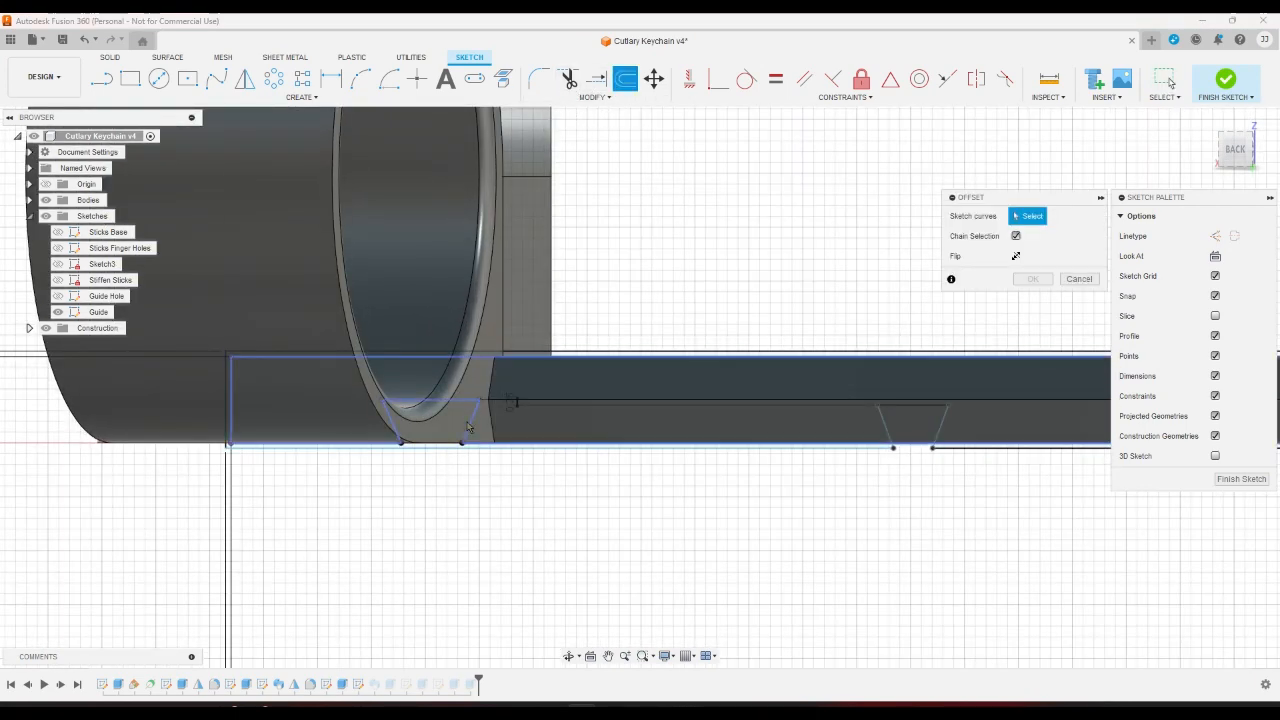
click(476, 444)
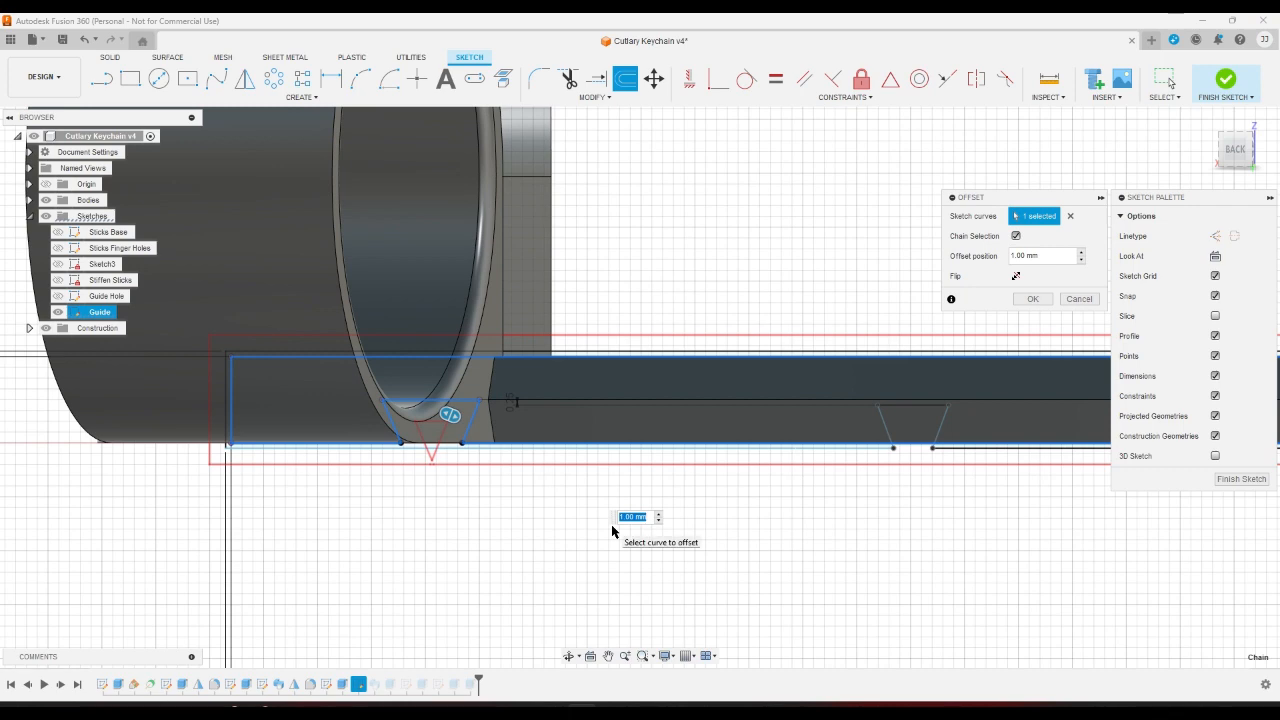
key(Return)
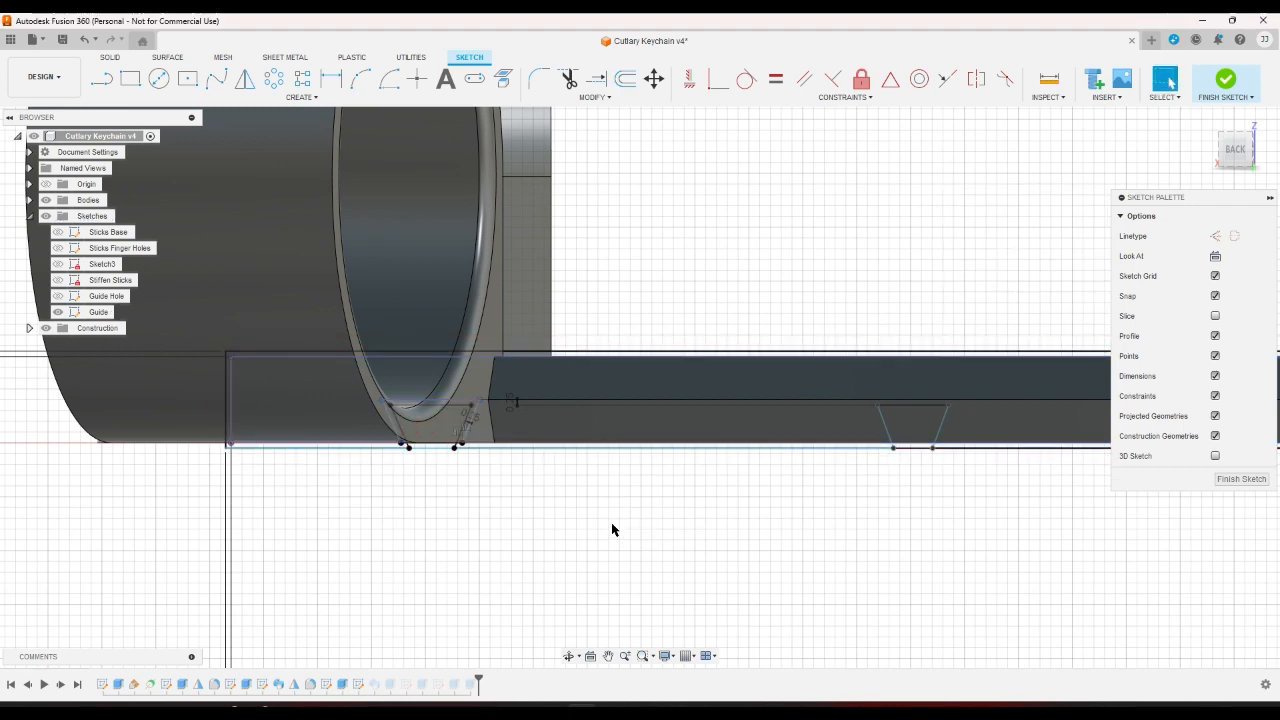
Draw a line across the base of the guide's trapezoid between the outline's lower corners and finish the sketch.
scroll(396, 360, up, 5)
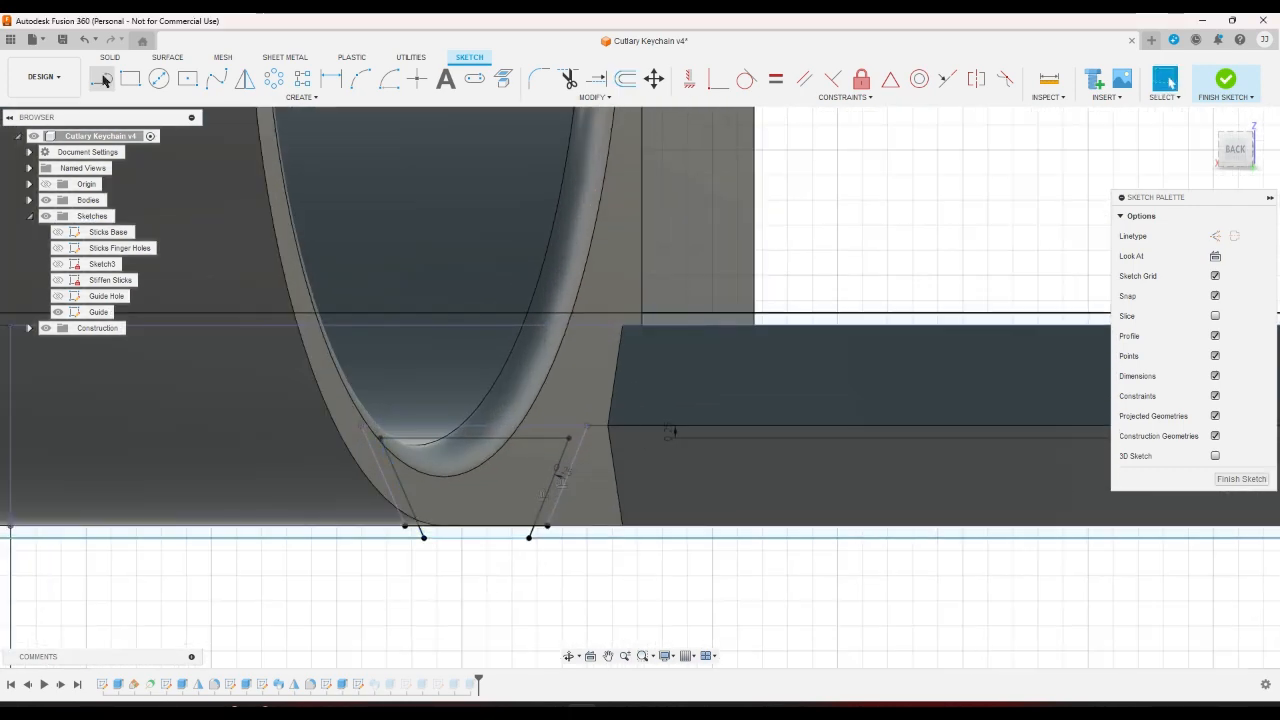
click(102, 79)
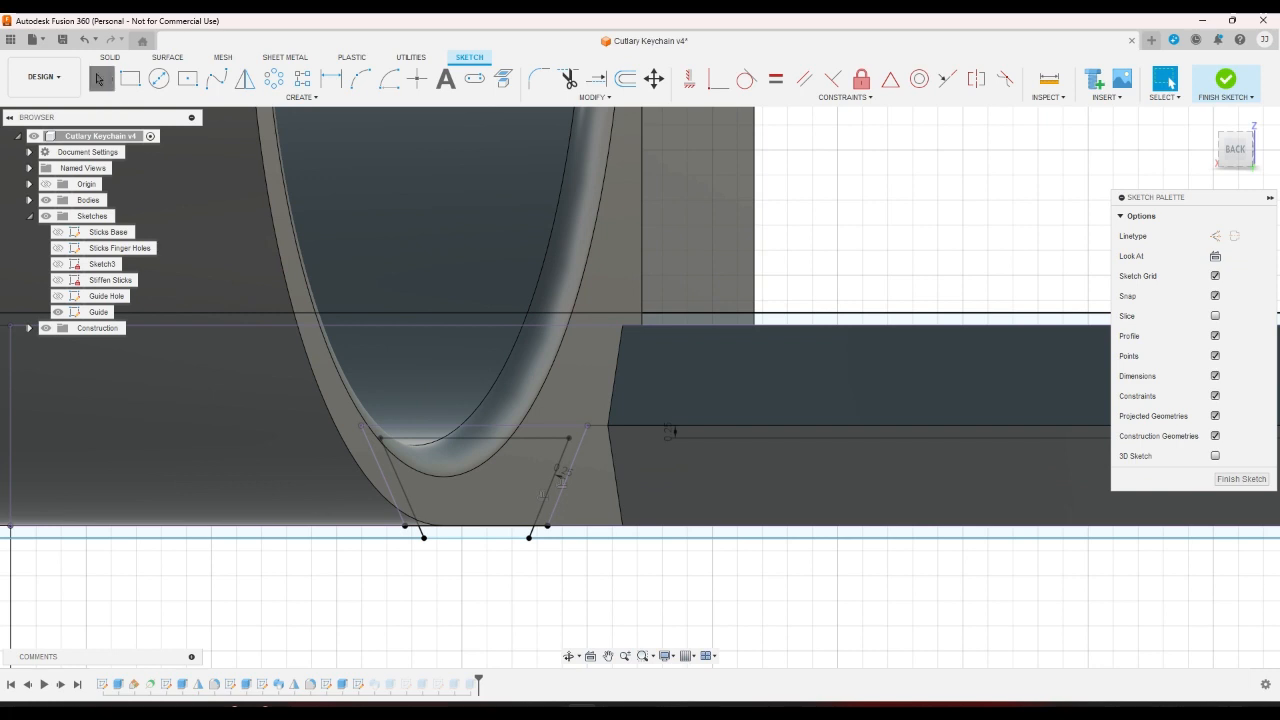
click(404, 524)
click(547, 525)
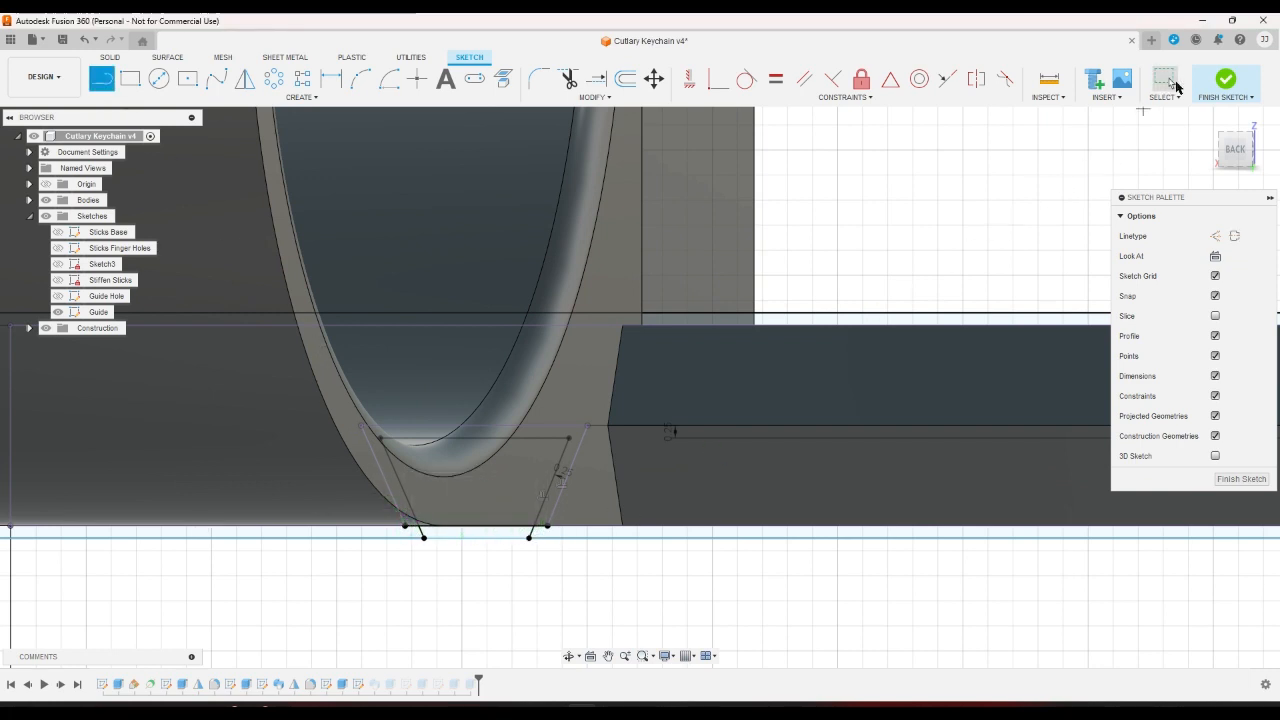
click(1230, 84)
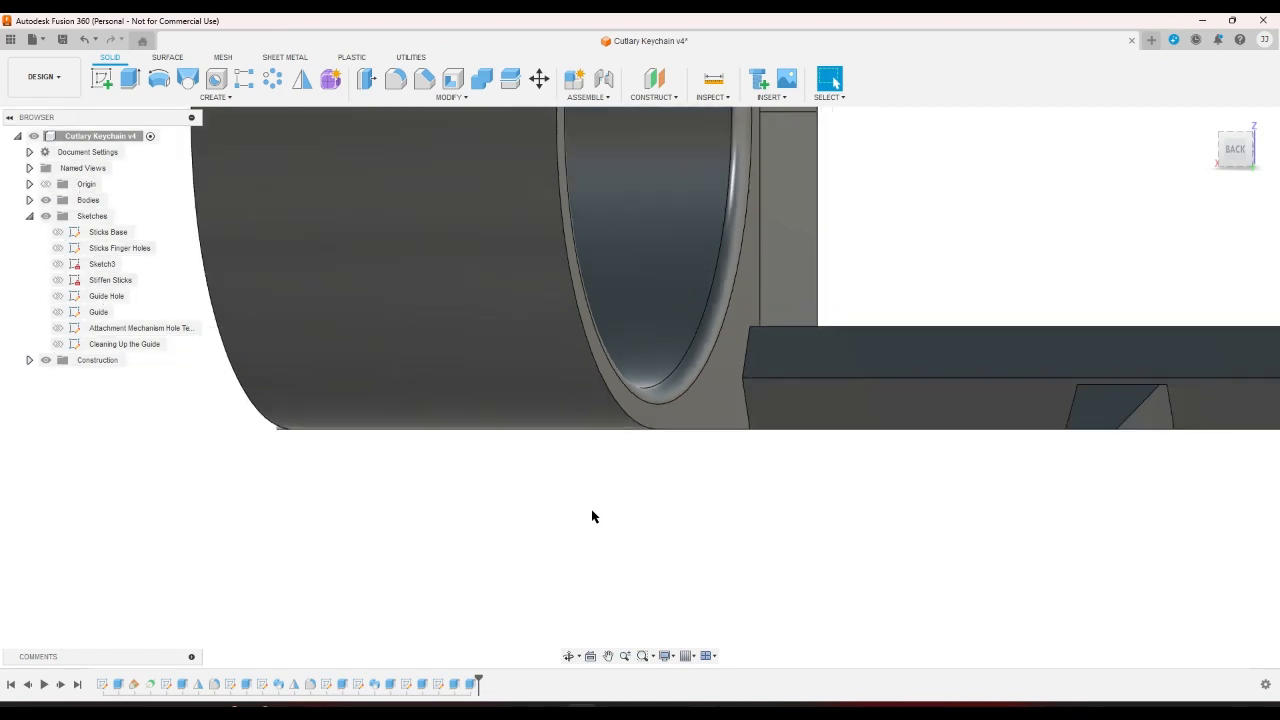
Try to edit the curved guide's sweep so that it uses the trapezoid profile closer to the hinge.
double_click(374, 684)
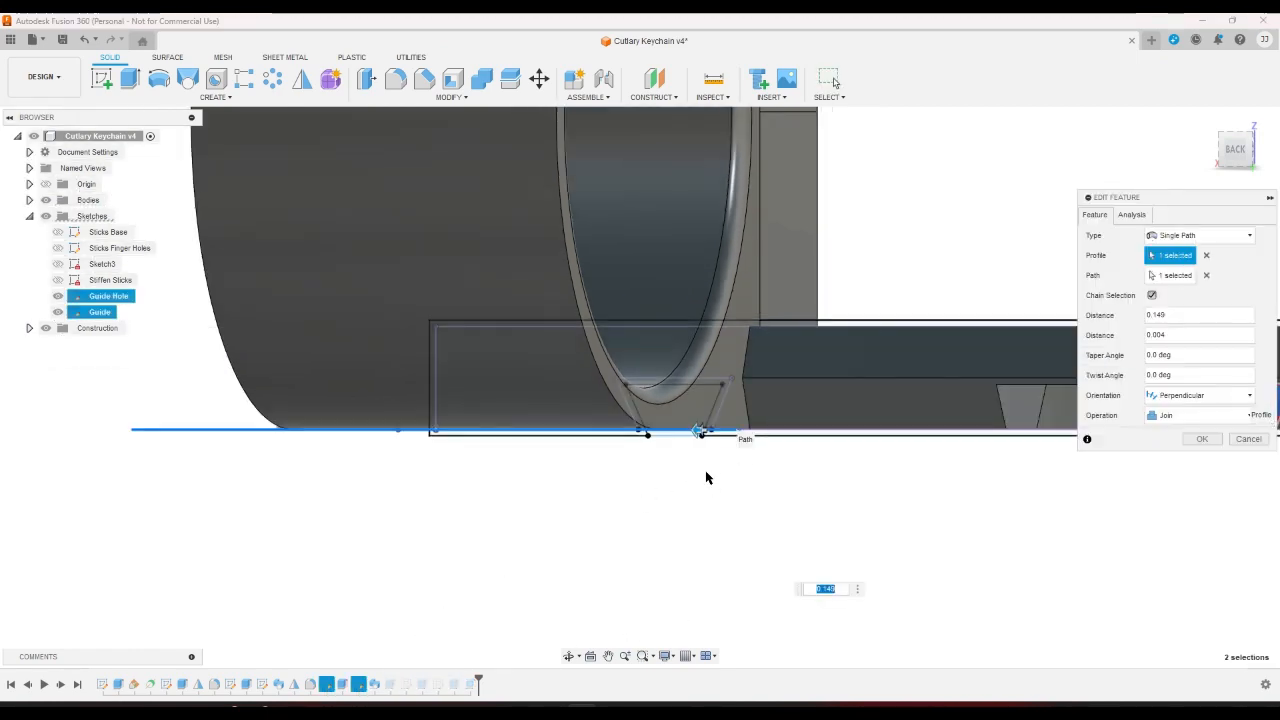
click(686, 412)
click(1214, 128)
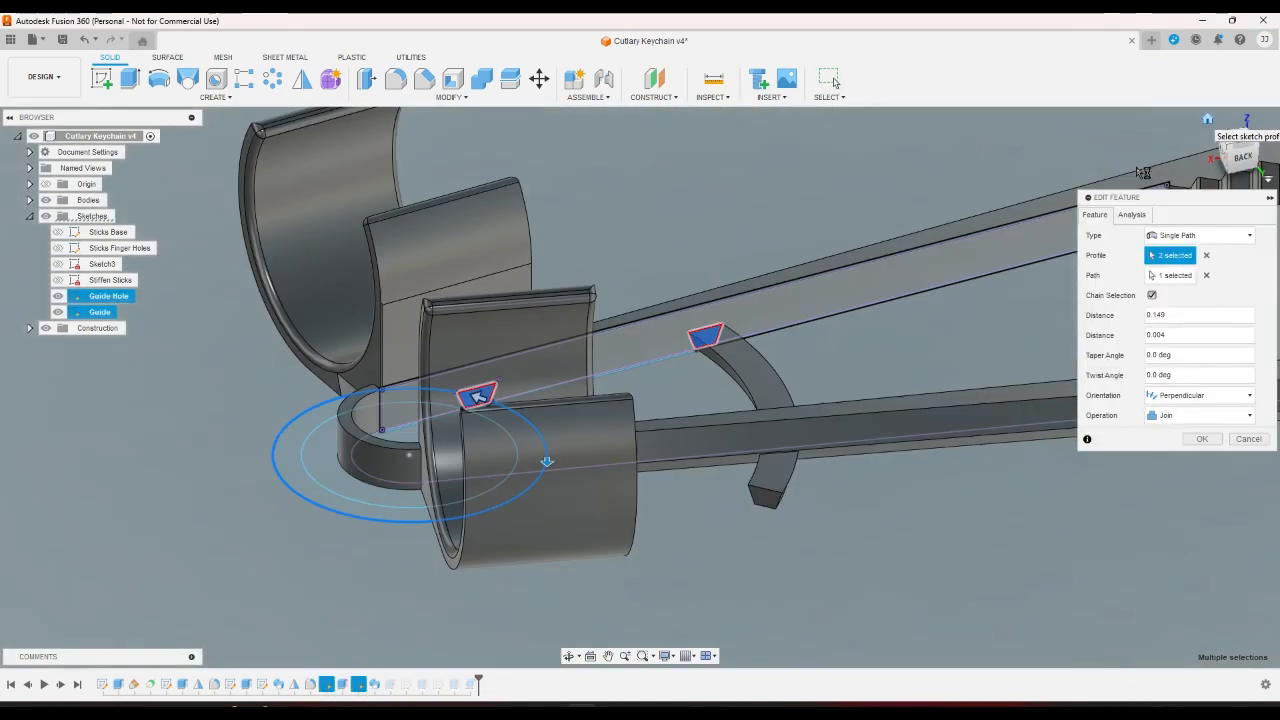
scroll(705, 436, up, 4)
click(575, 525)
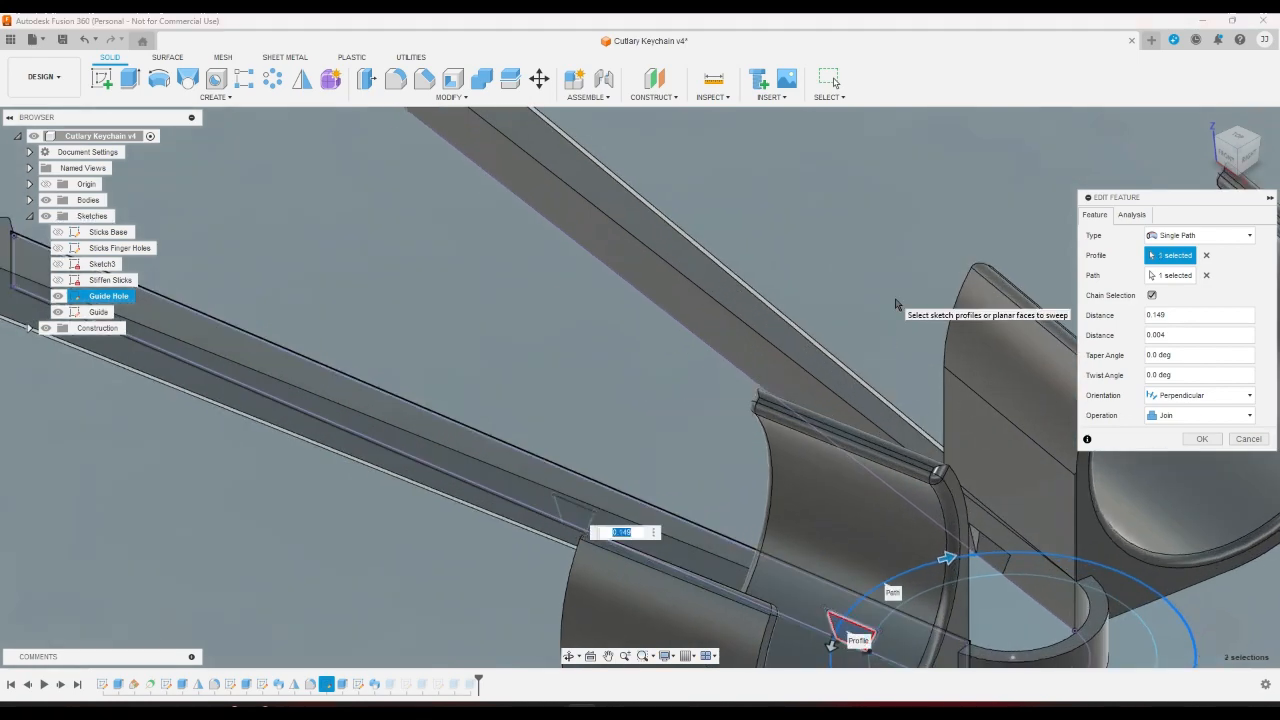
click(1238, 178)
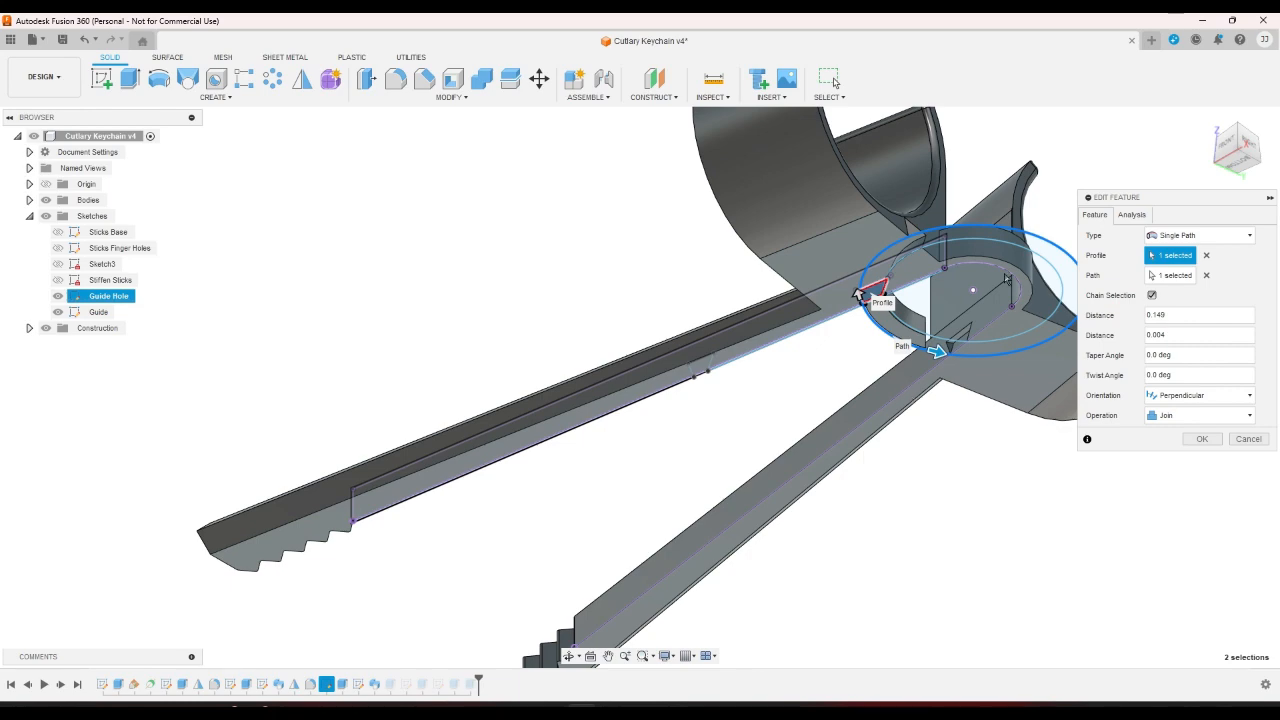
click(1237, 166)
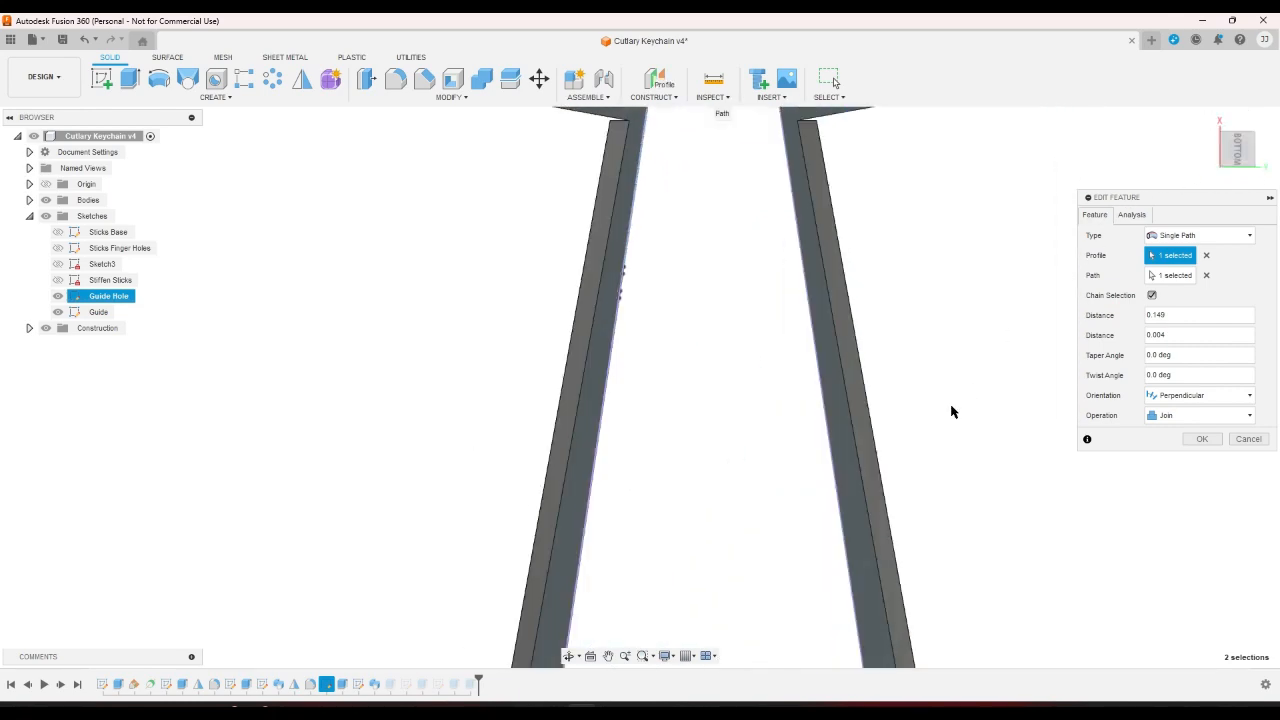
scroll(860, 272, up, 3)
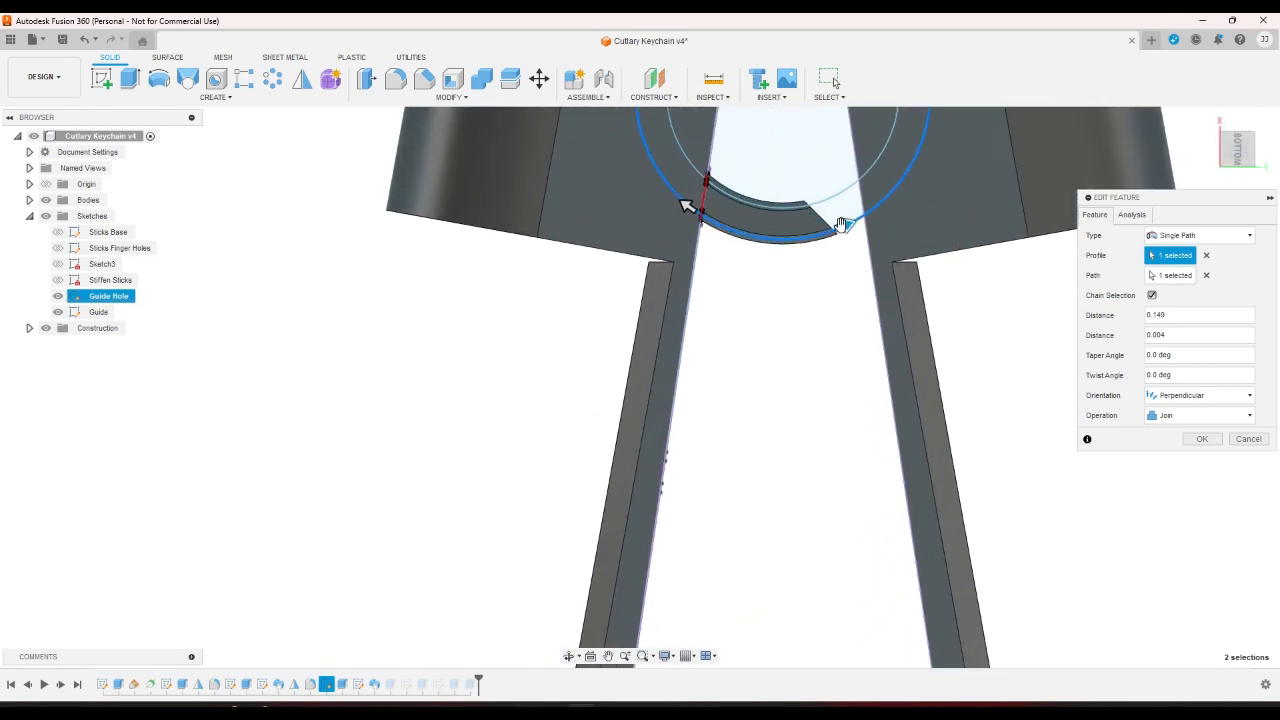
scroll(842, 224, down, 3)
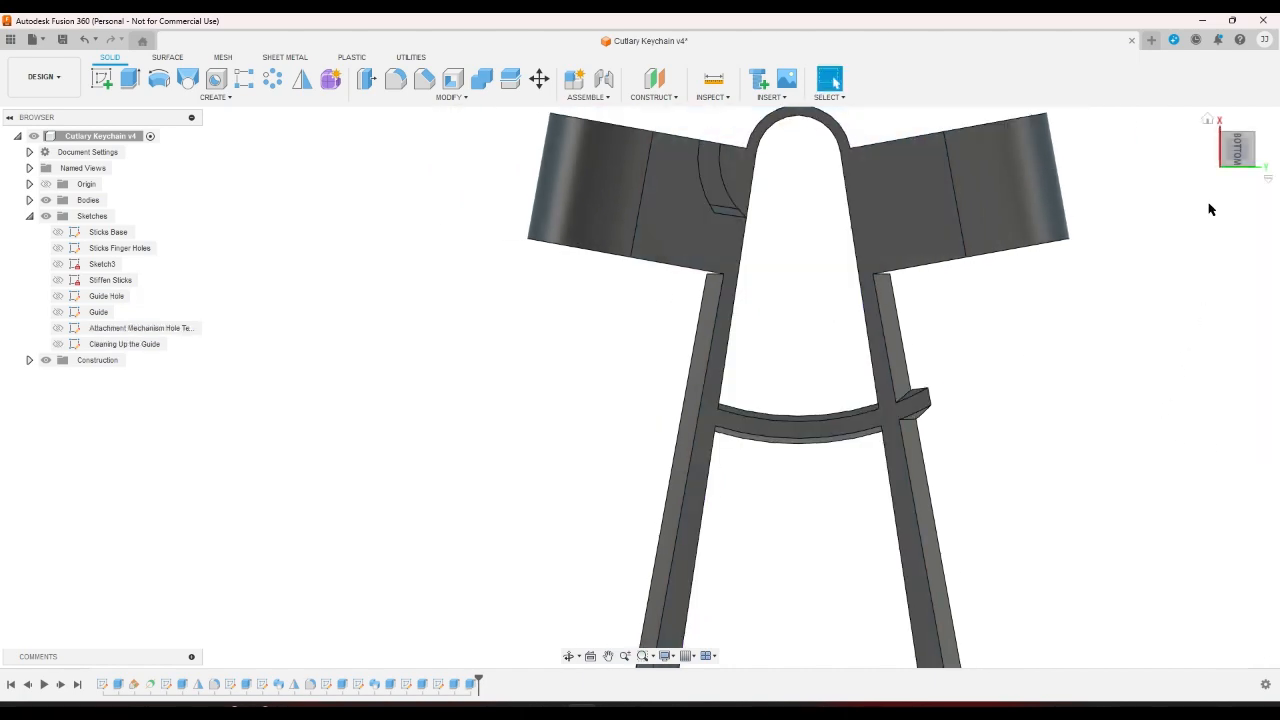
Edit the Sticks Finger Holes sketch and enlarge the outer ring circle to a diameter of 27.5 mm.
click(1207, 120)
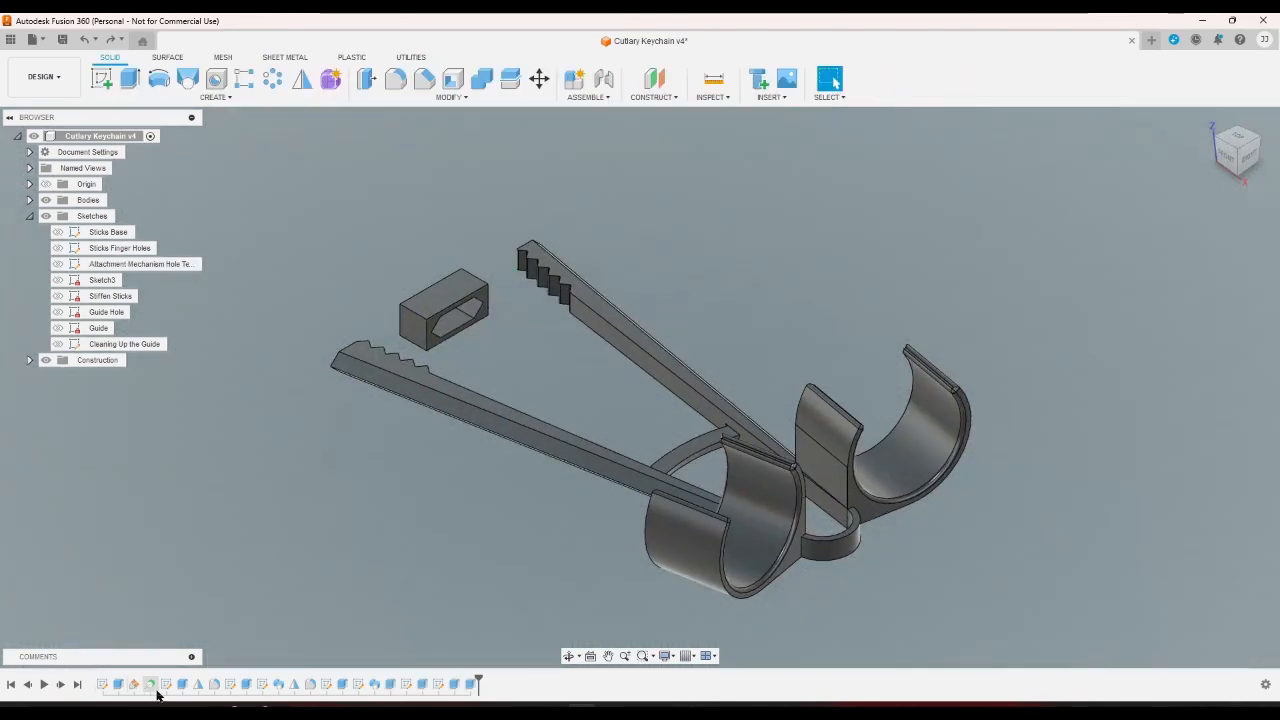
double_click(158, 688)
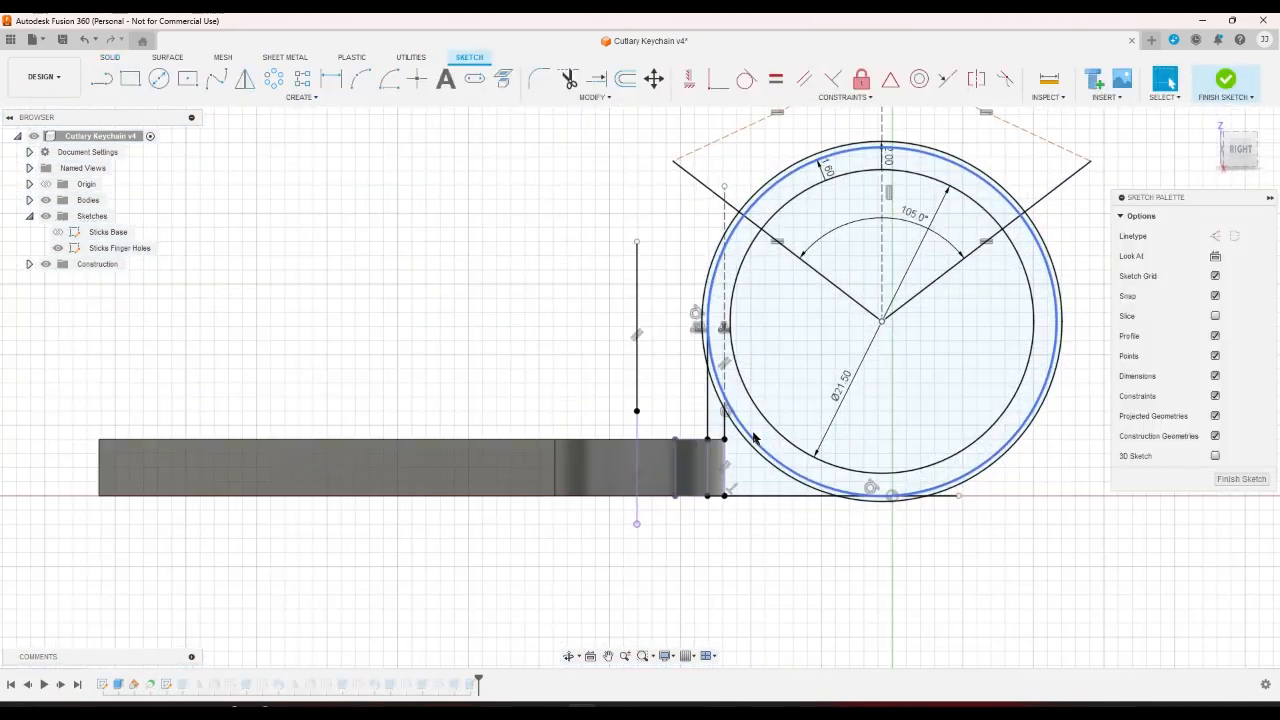
double_click(889, 157)
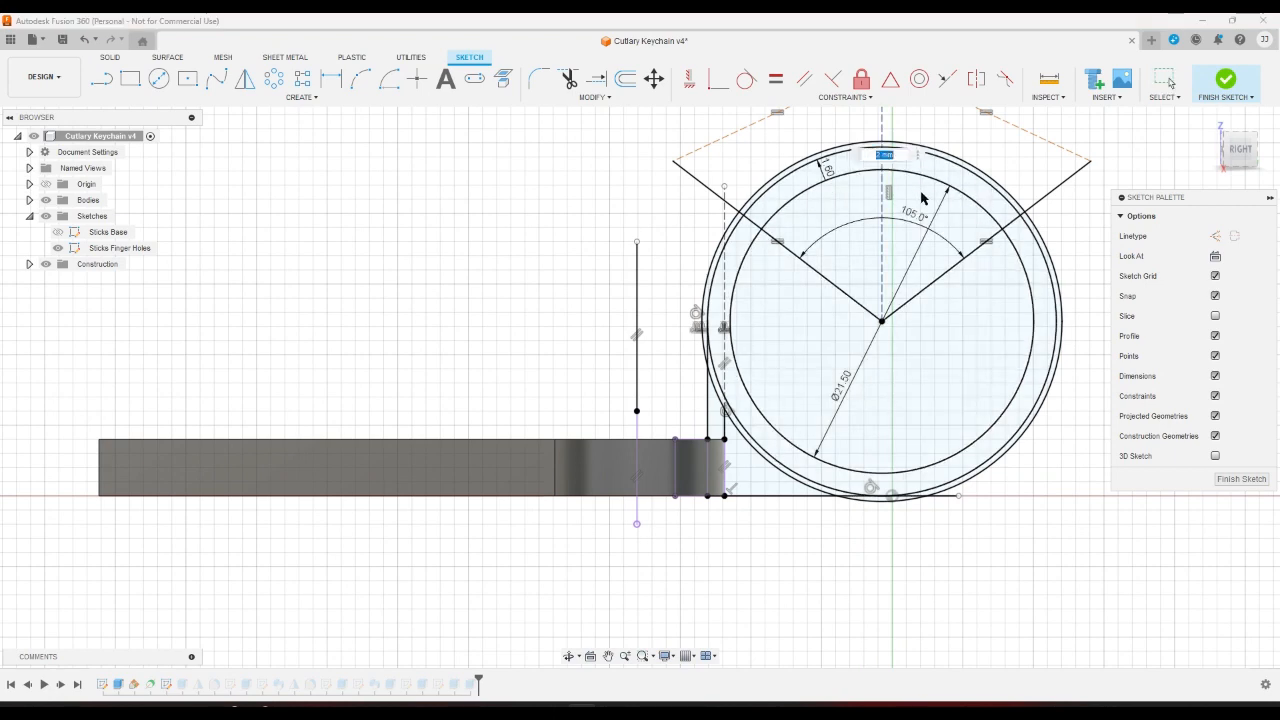
scroll(722, 412, up, 3)
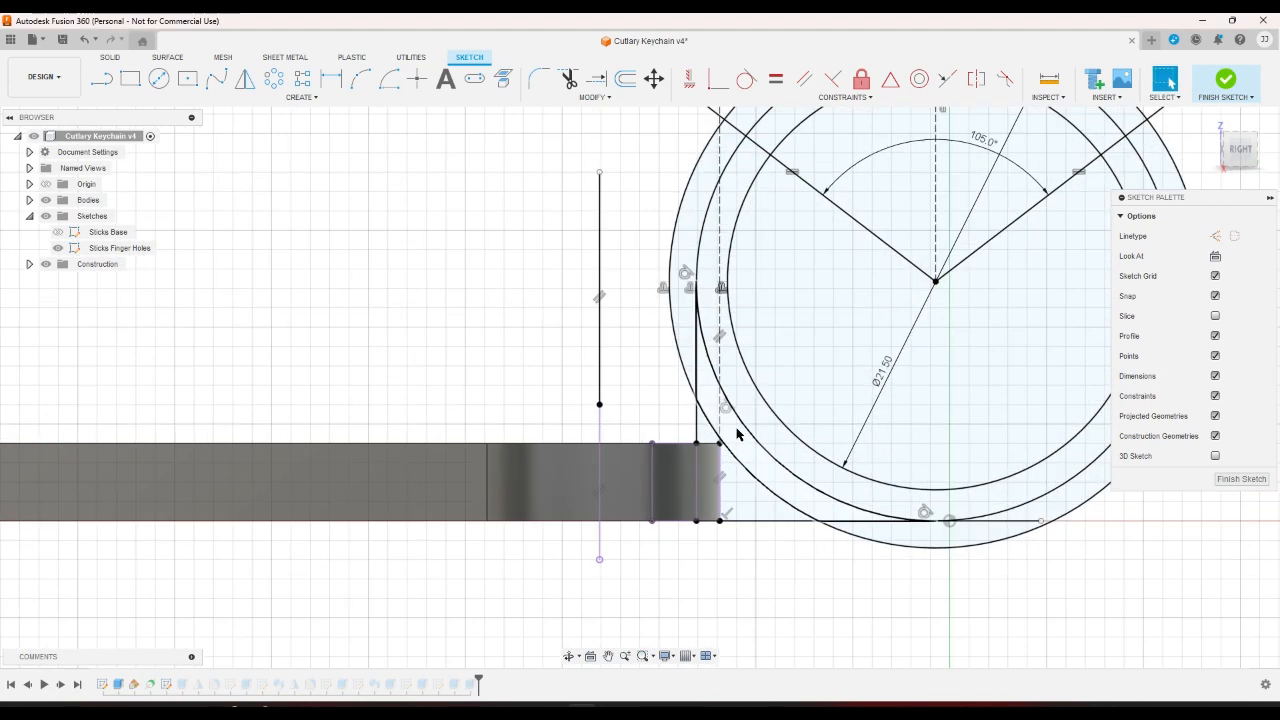
Delete the middle circle's tangent constraints to the vertical side line and the horizontal base line.
click(686, 276)
key(Delete)
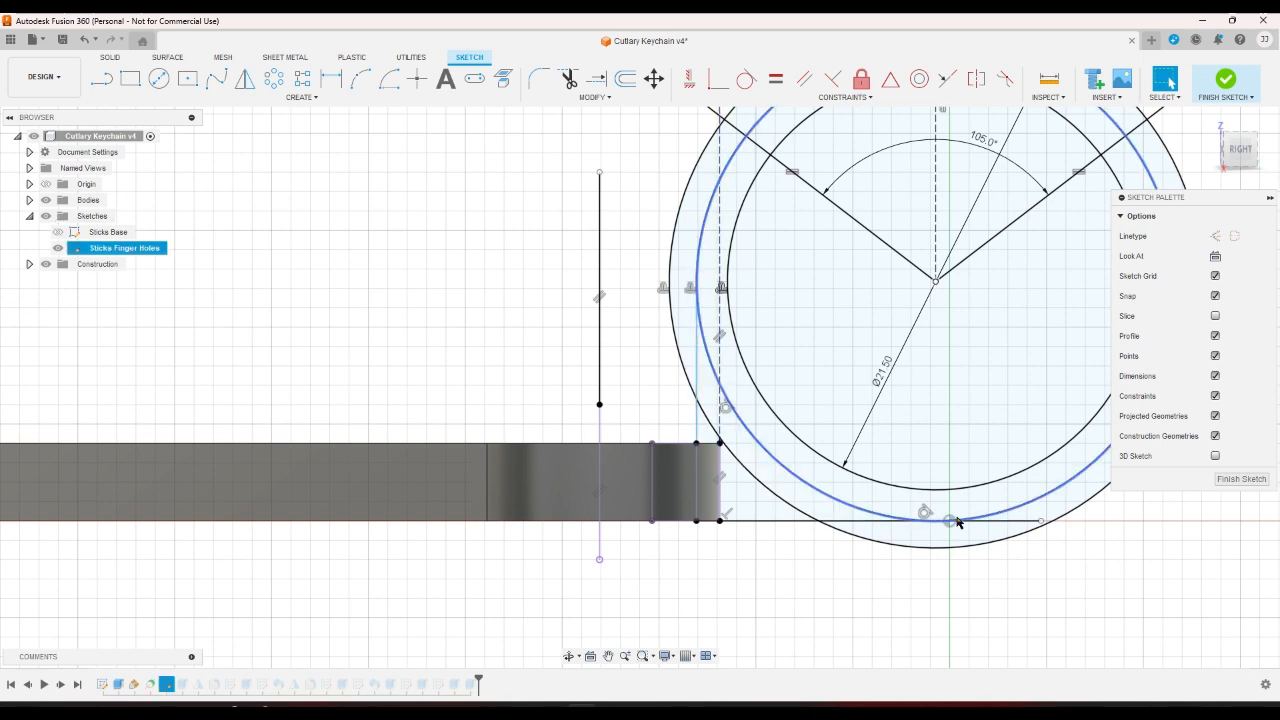
click(926, 514)
key(Delete)
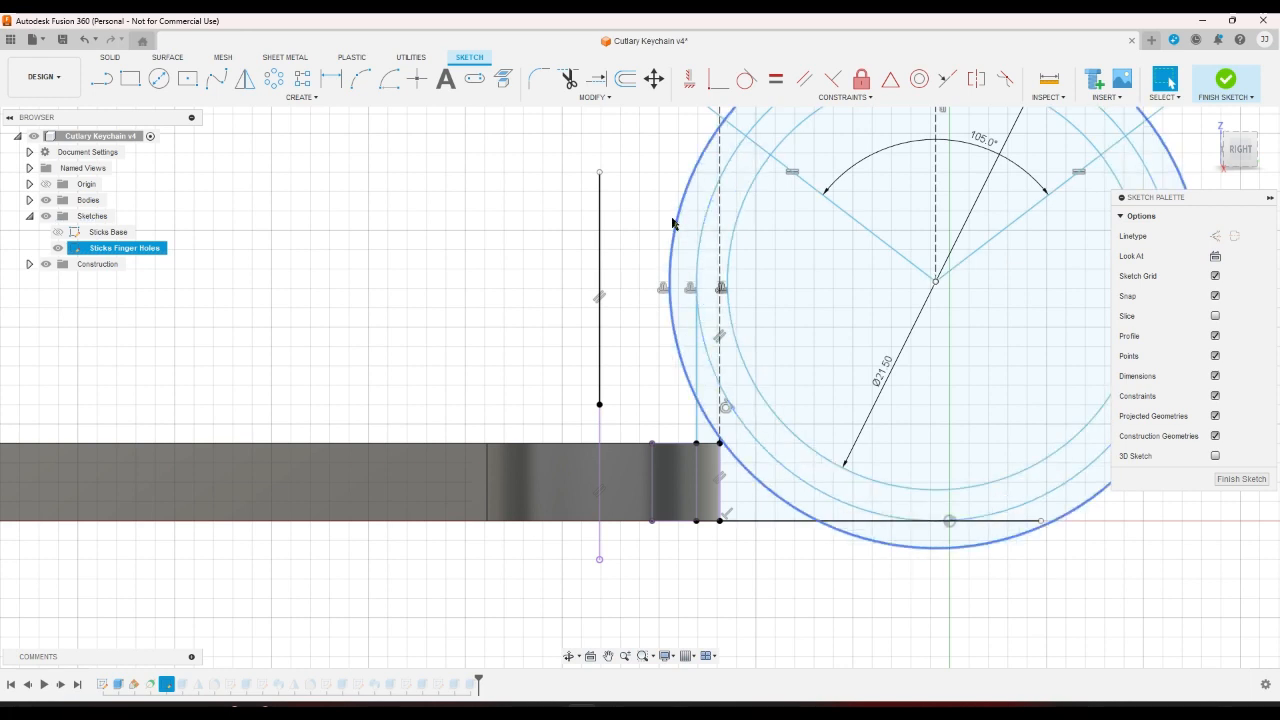
Try a tangent constraint between the rings and the vertical line, and make the outer circle tangent to the base line.
click(746, 80)
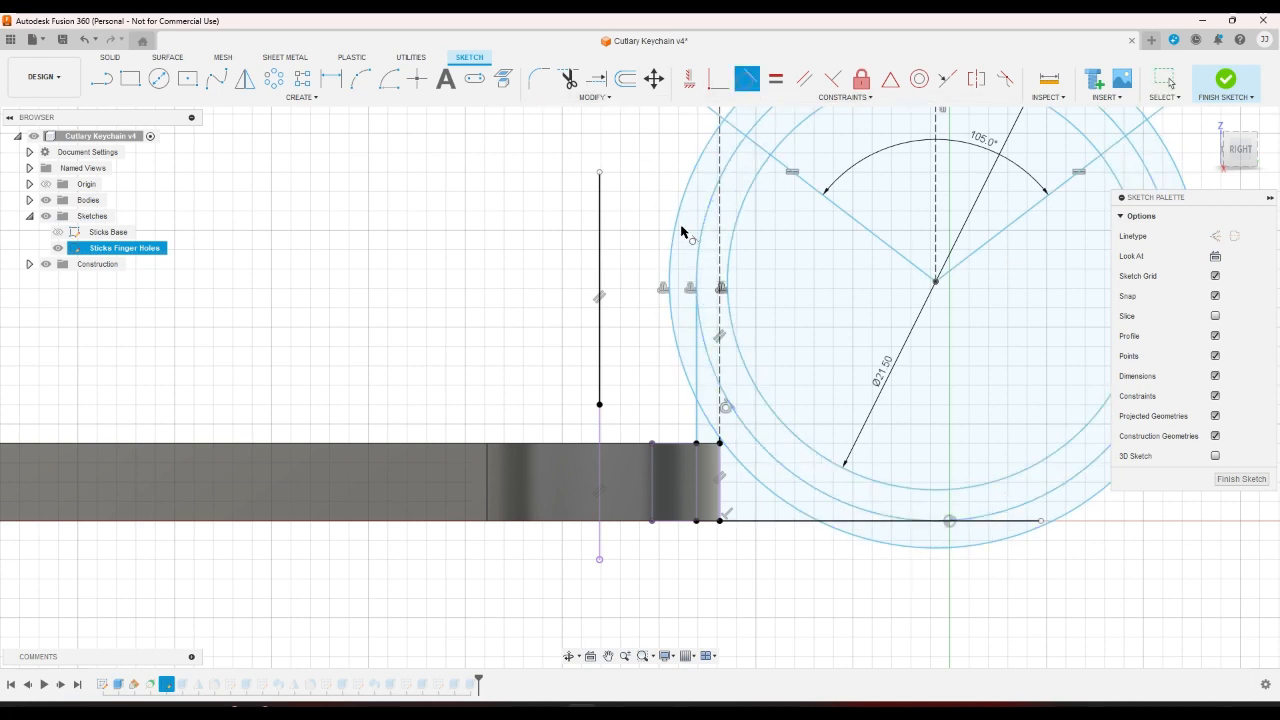
click(690, 236)
click(716, 236)
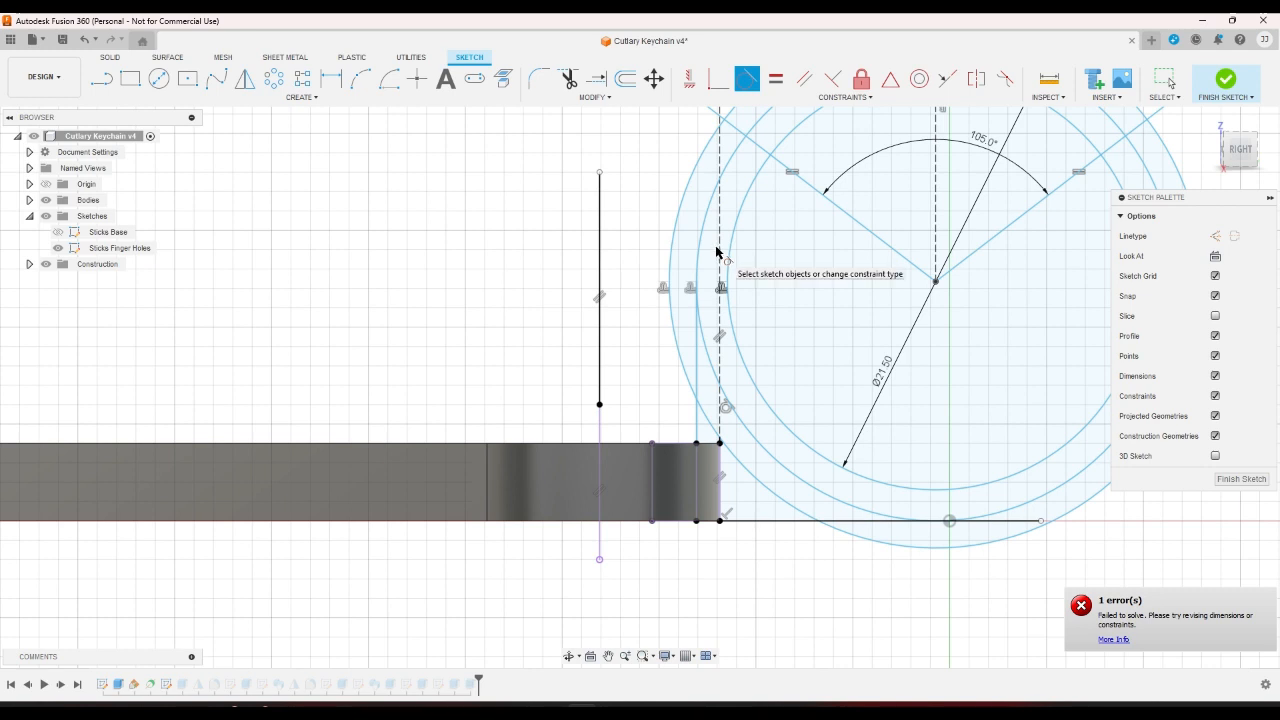
click(960, 549)
click(963, 521)
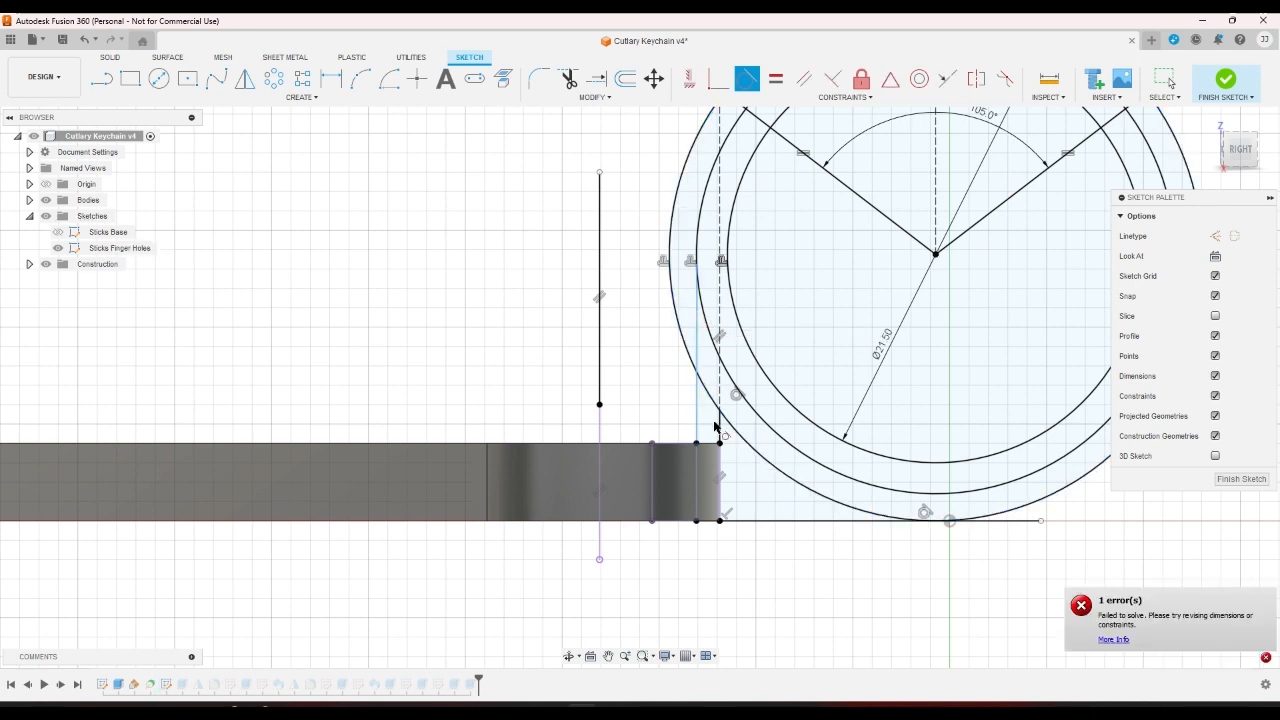
right_click(780, 535)
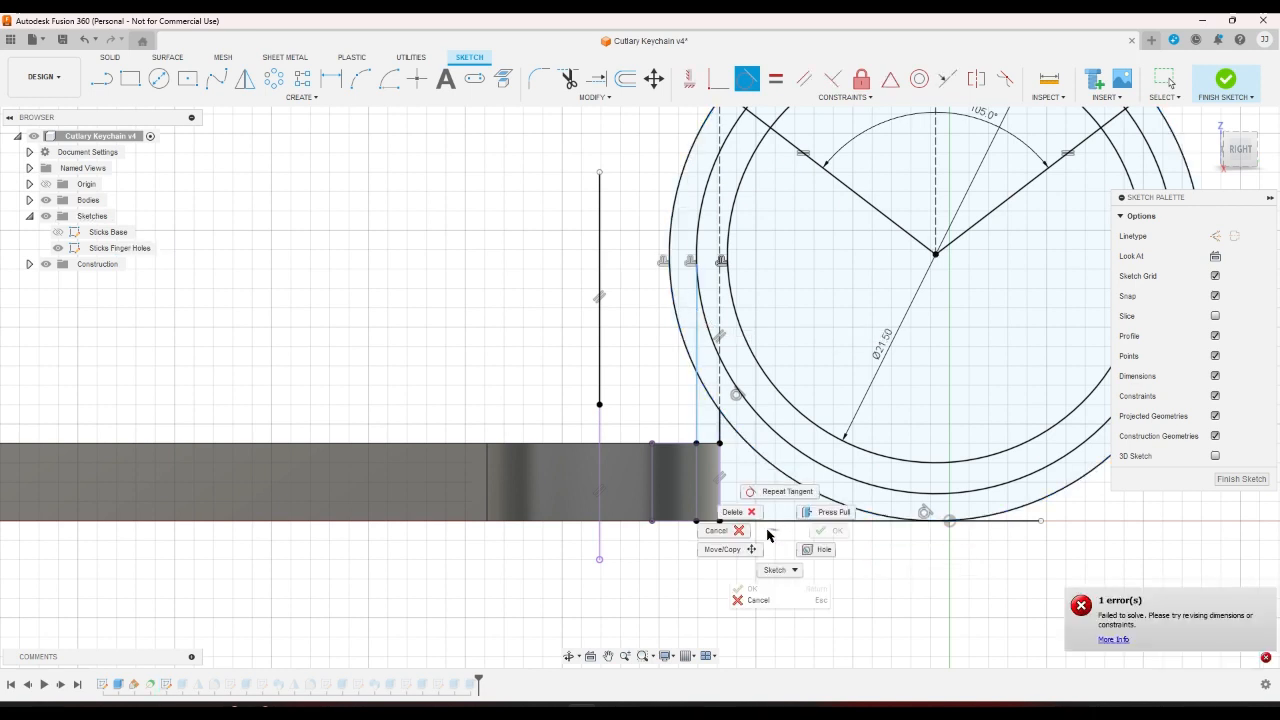
click(728, 530)
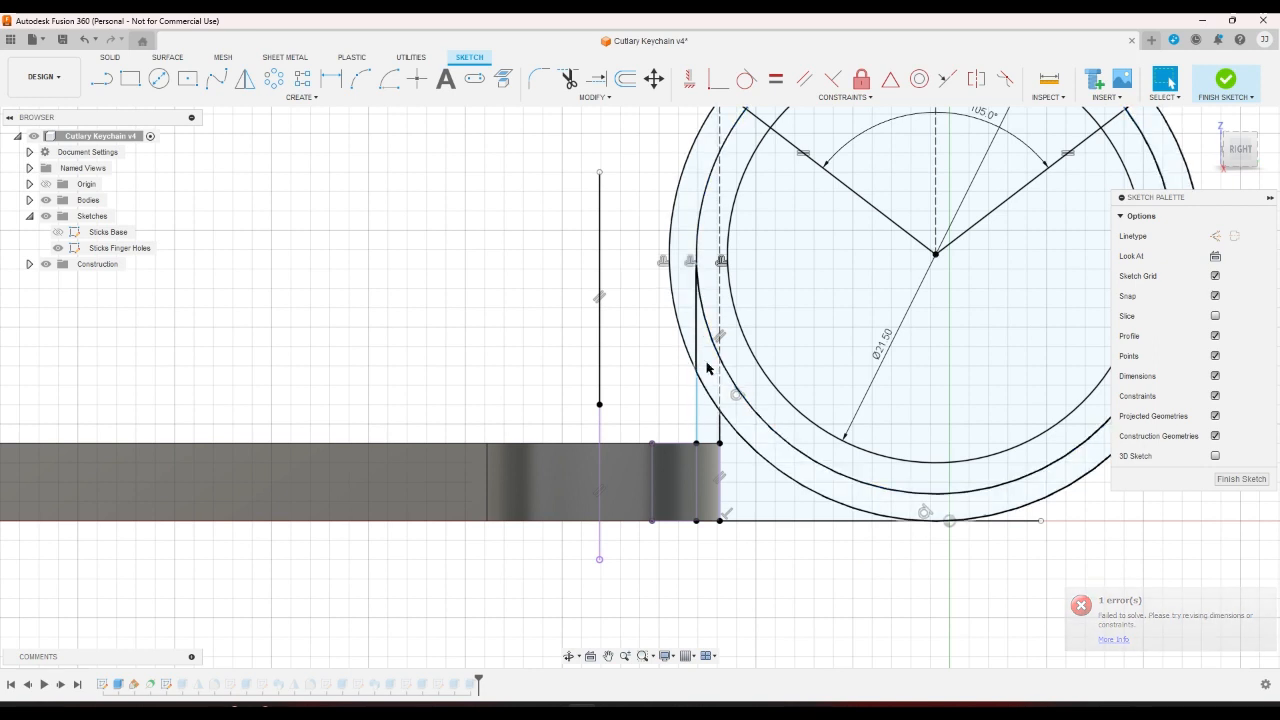
Delete the constraint near the ring's crossing with the dashed vertical line and retry making the outer circle tangent to the side line.
right_click(735, 398)
click(687, 378)
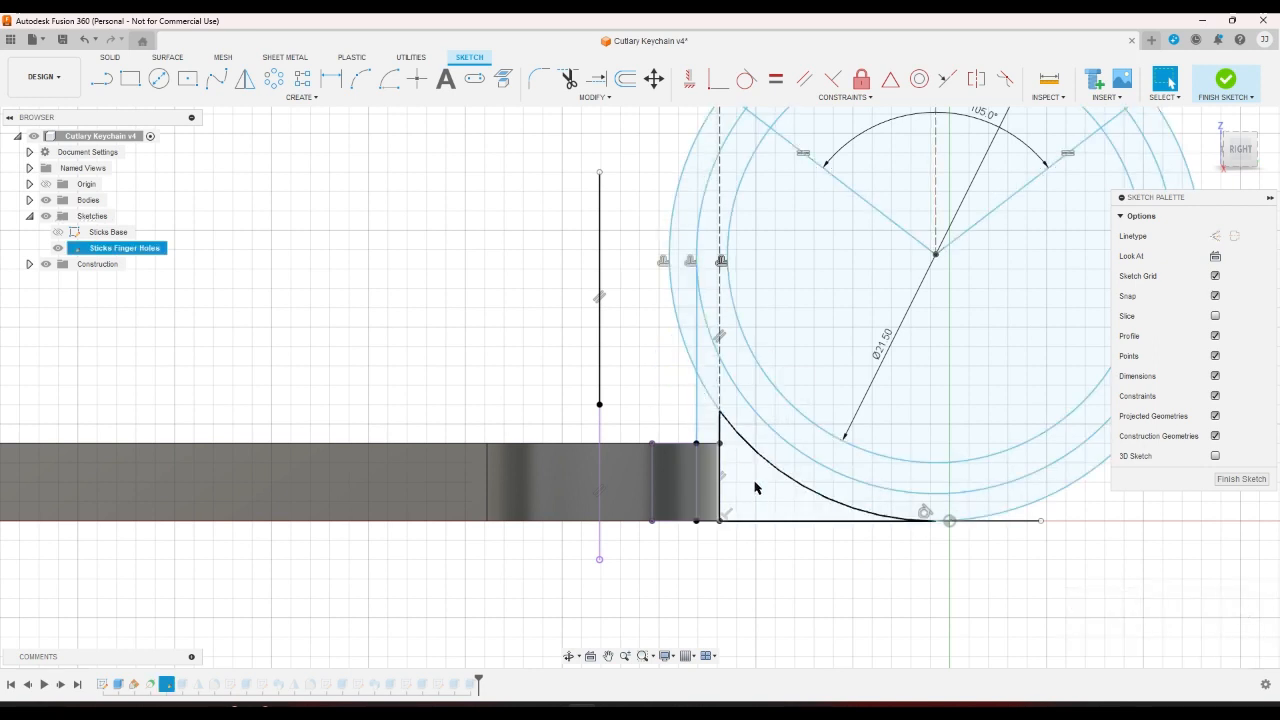
click(746, 79)
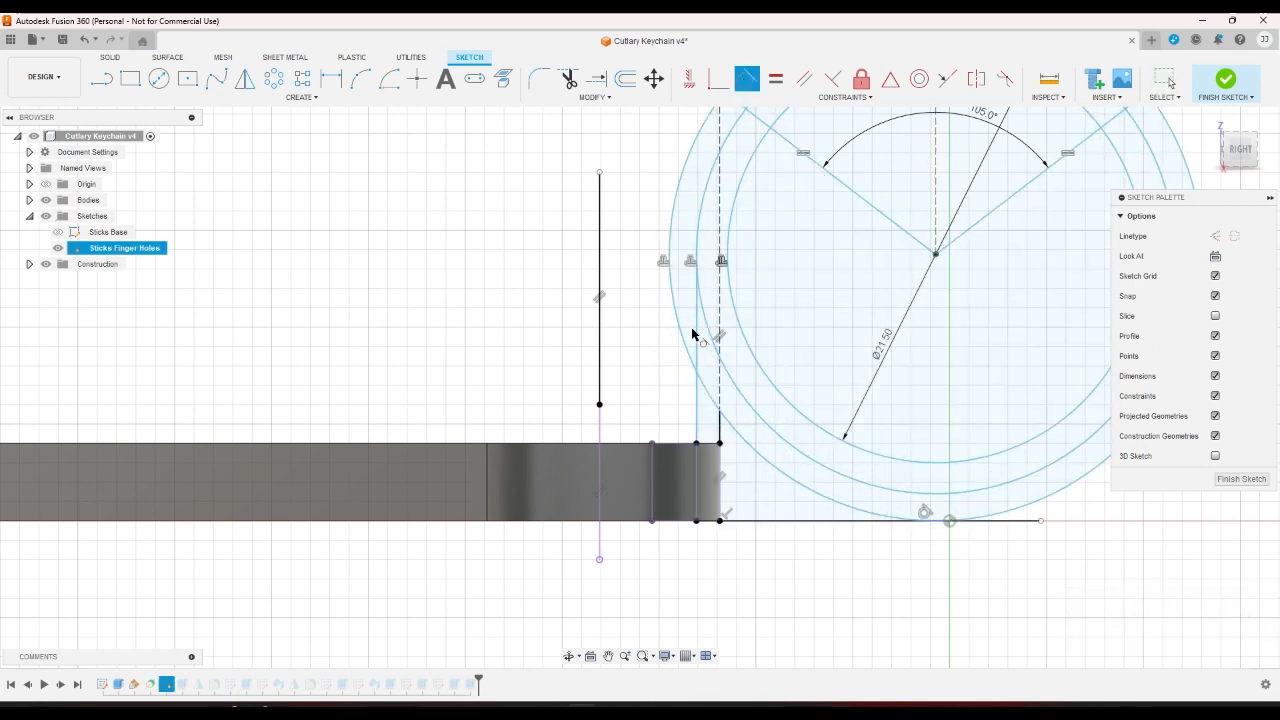
click(696, 334)
click(679, 322)
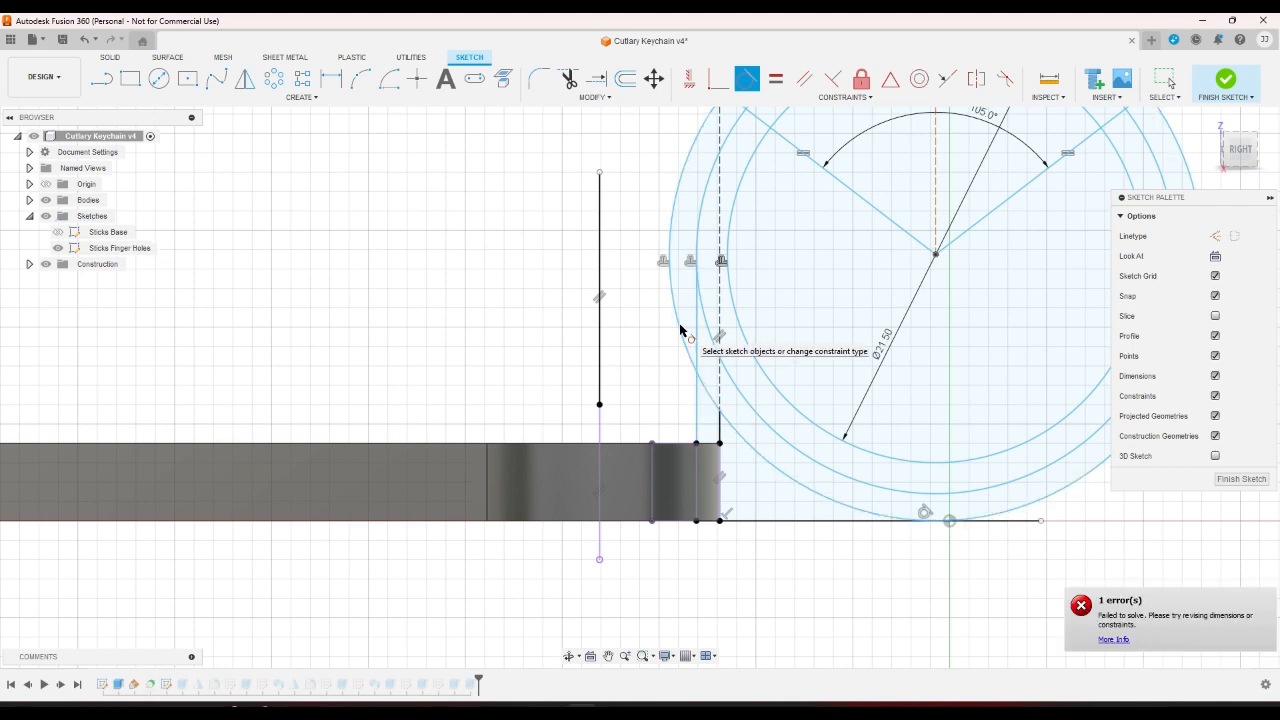
right_click(806, 542)
click(770, 547)
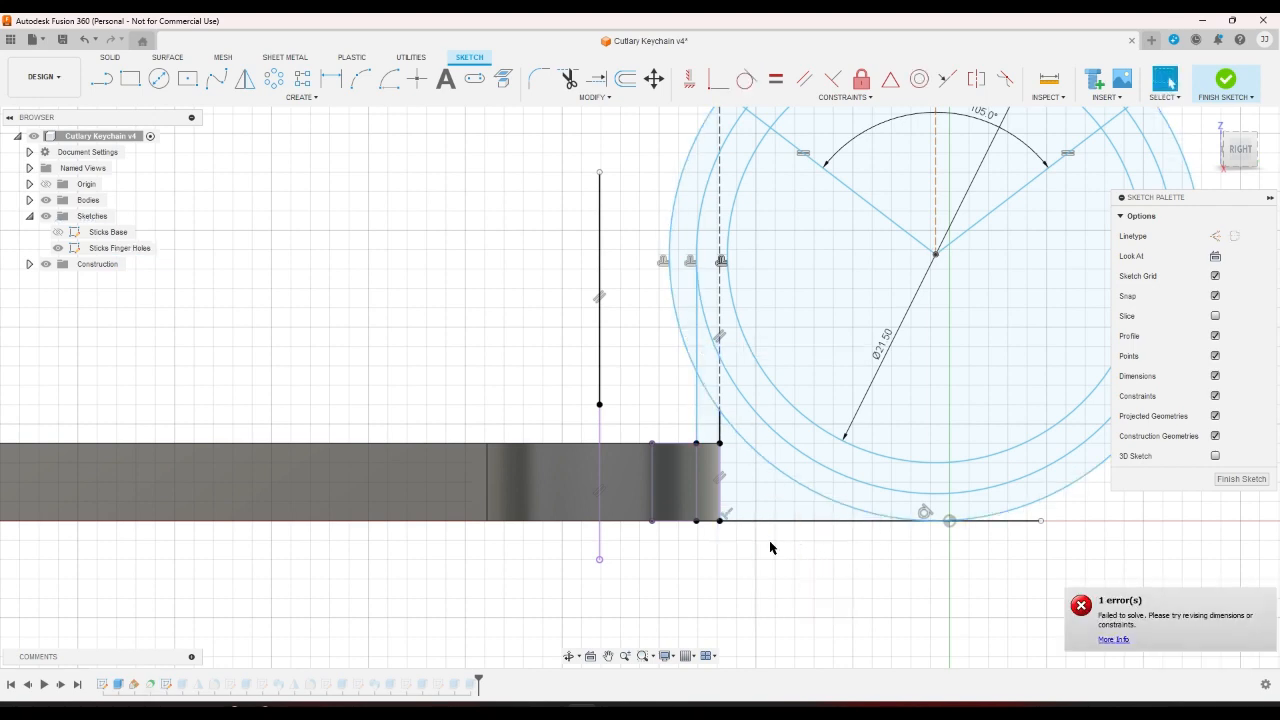
Shift the finger ring circles away from the hinge block and delete the slanted side line.
scroll(676, 566, down, 2)
scroll(663, 438, up, 2)
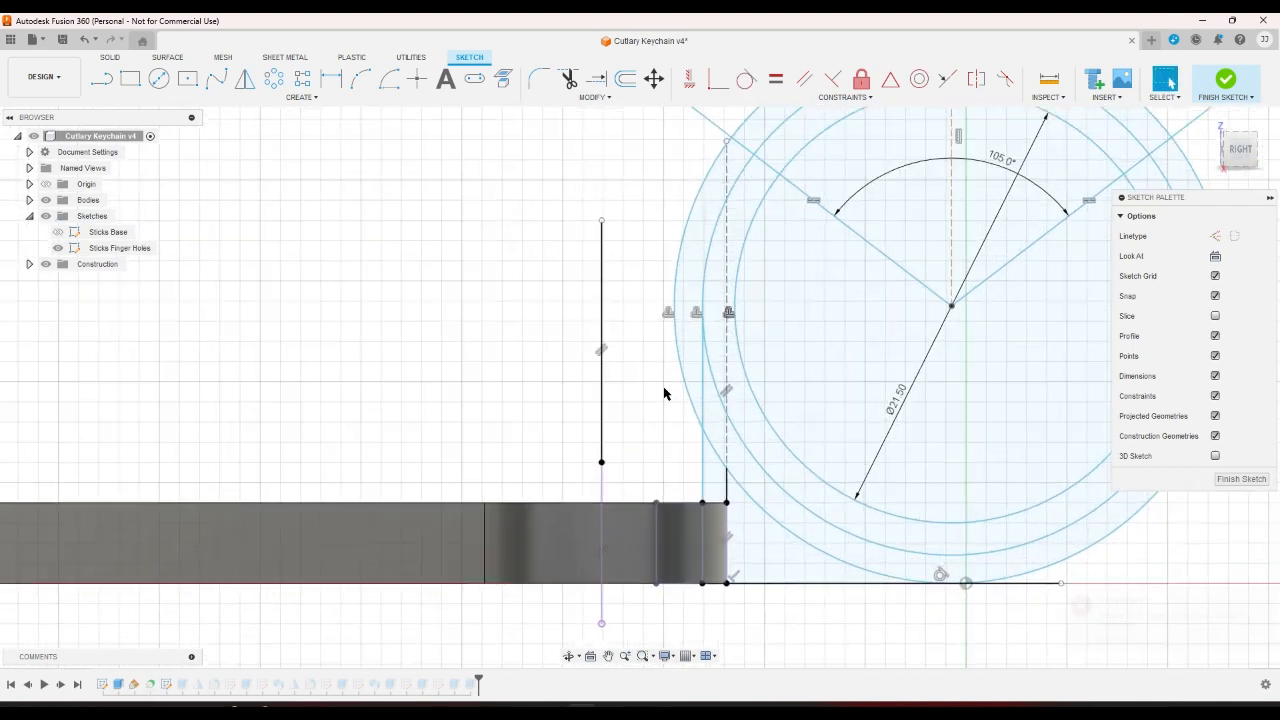
mouse_move(677, 343)
mouse_down()
mouse_move(716, 343)
mouse_move(704, 343)
mouse_up()
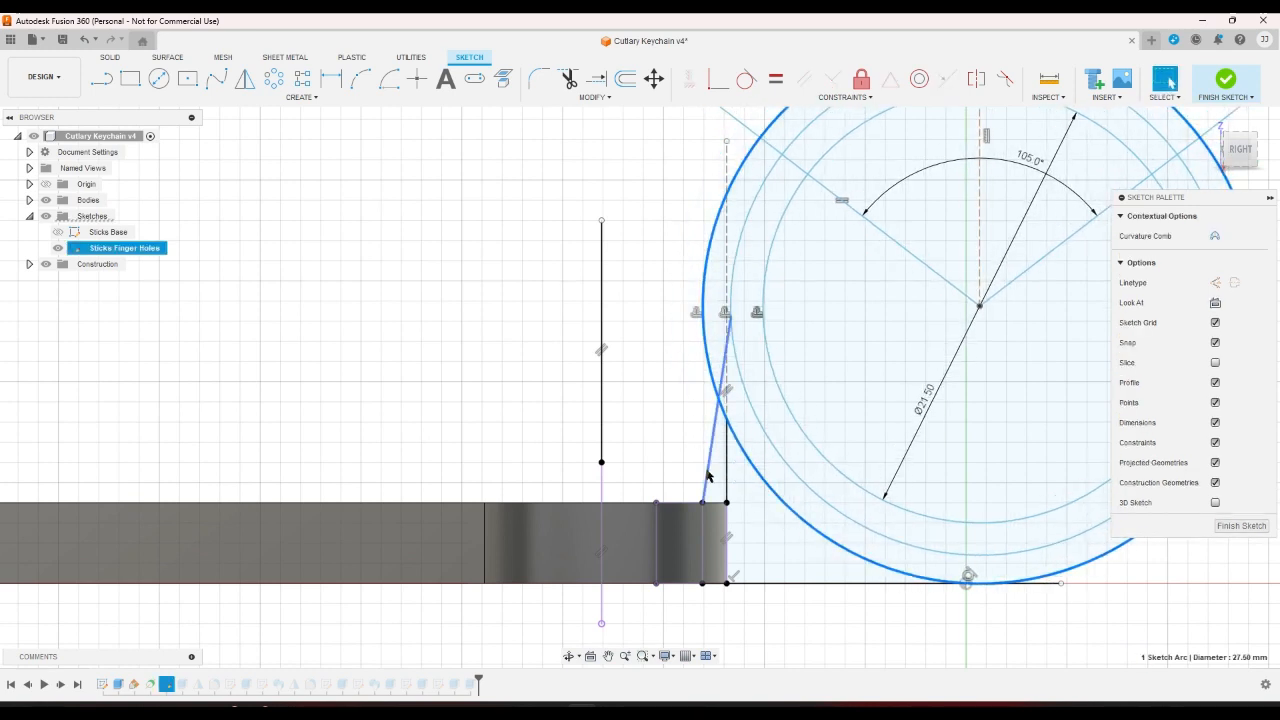
click(707, 476)
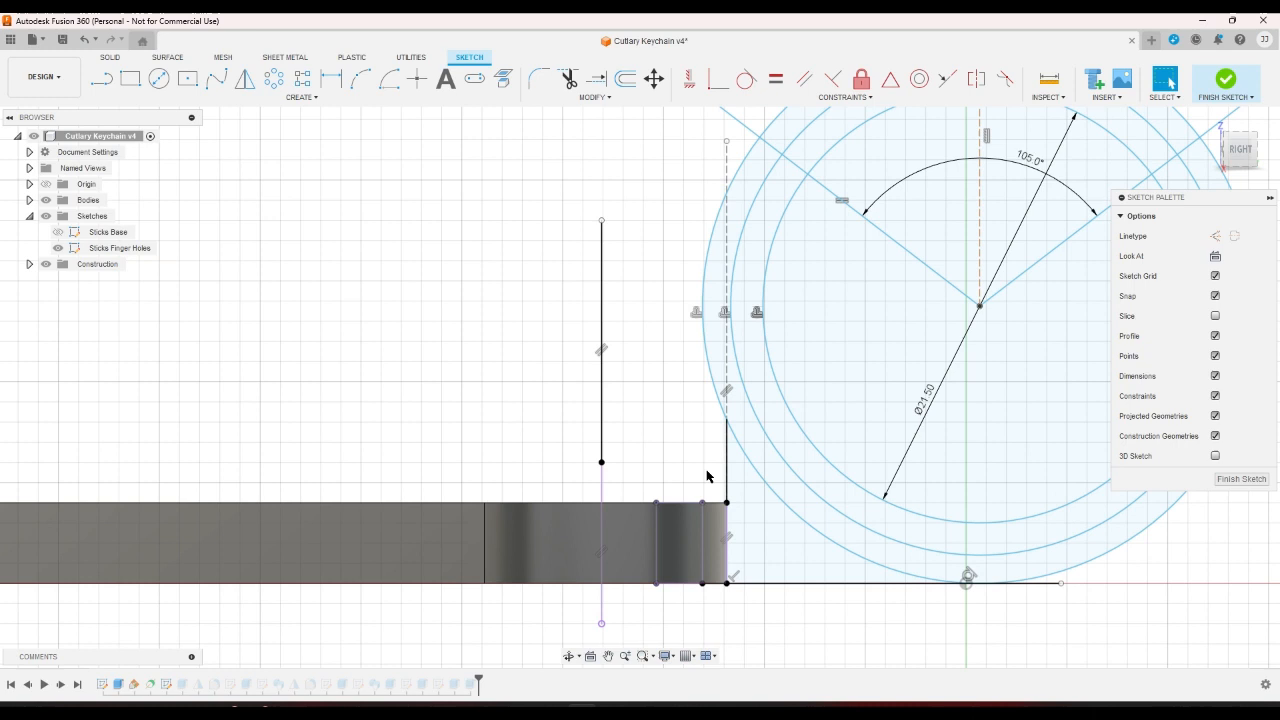
Draw a vertical line upward from the hinge block's upper edge, extending past the ring's centre height.
click(104, 82)
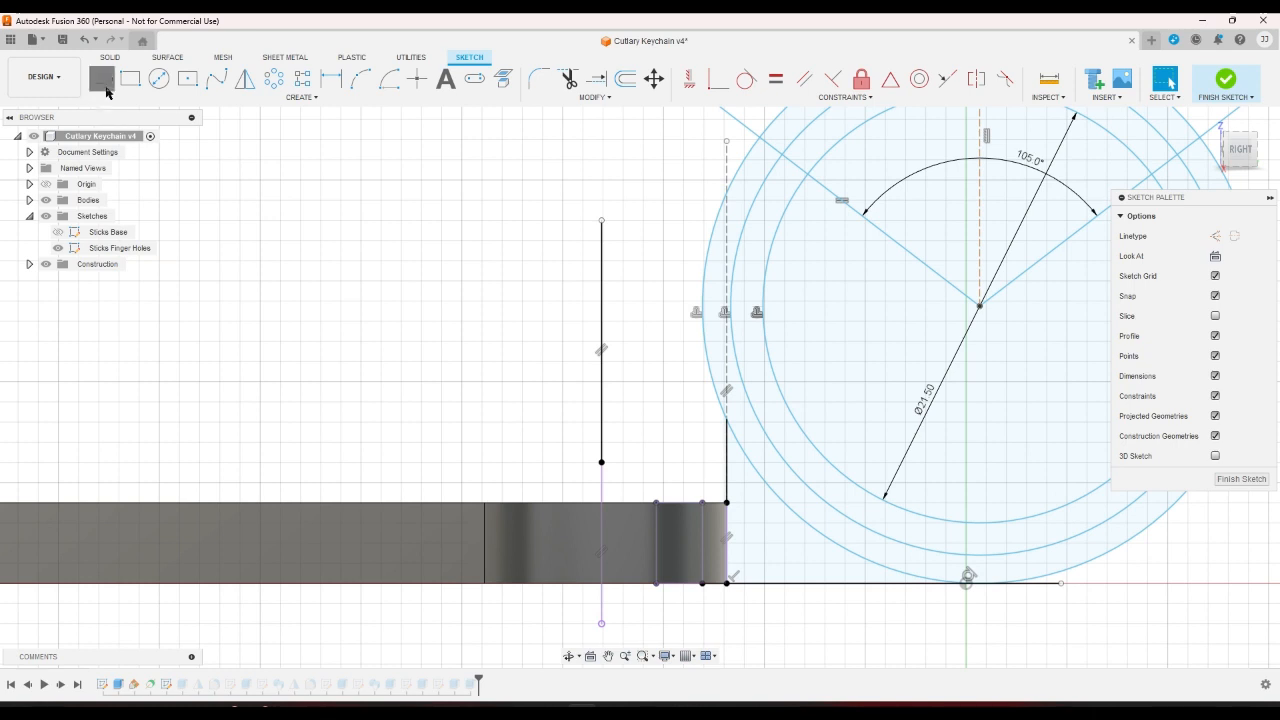
click(702, 502)
click(702, 212)
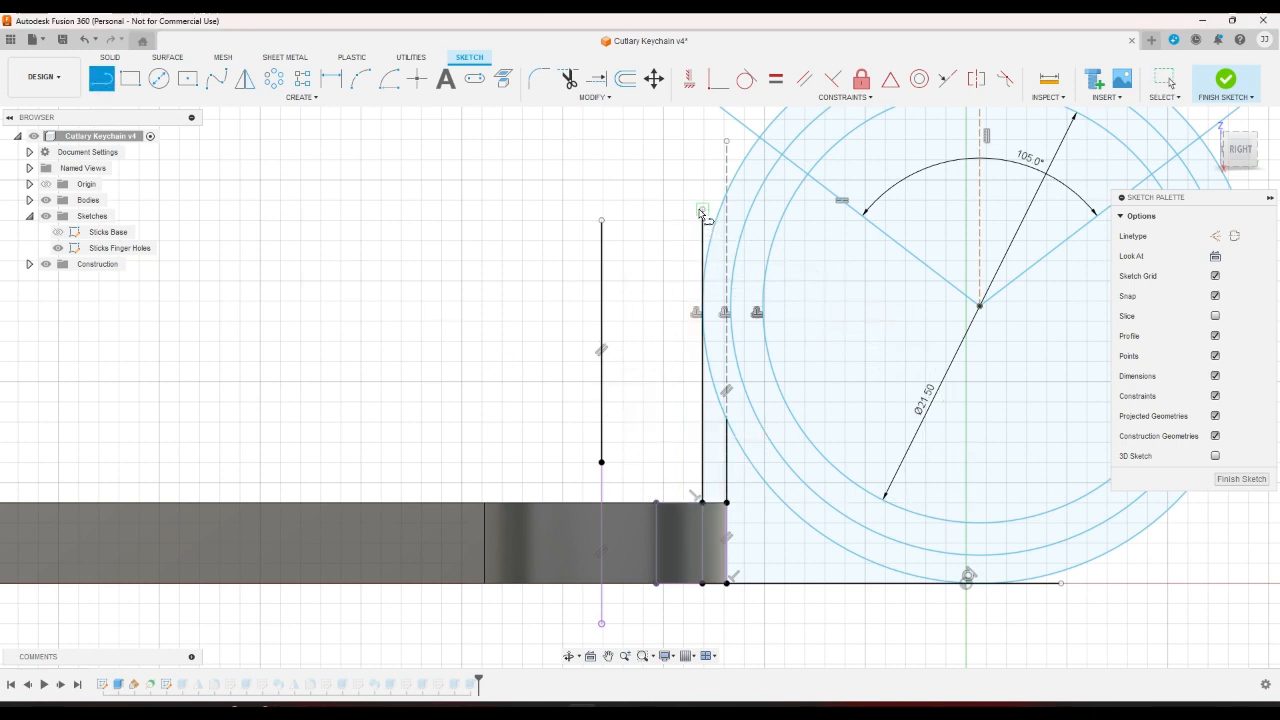
right_click(657, 191)
click(703, 194)
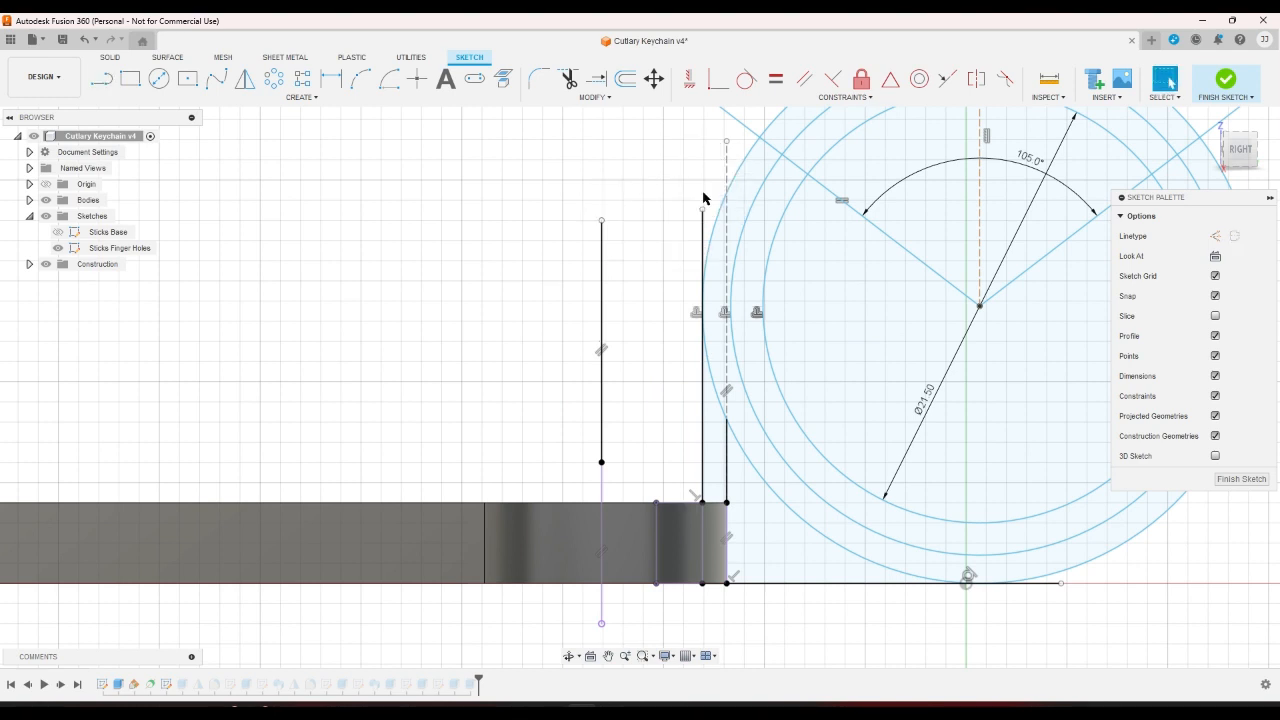
Make the outer ring circle tangent to the new vertical line and finish the sketch.
click(746, 80)
click(727, 192)
click(702, 230)
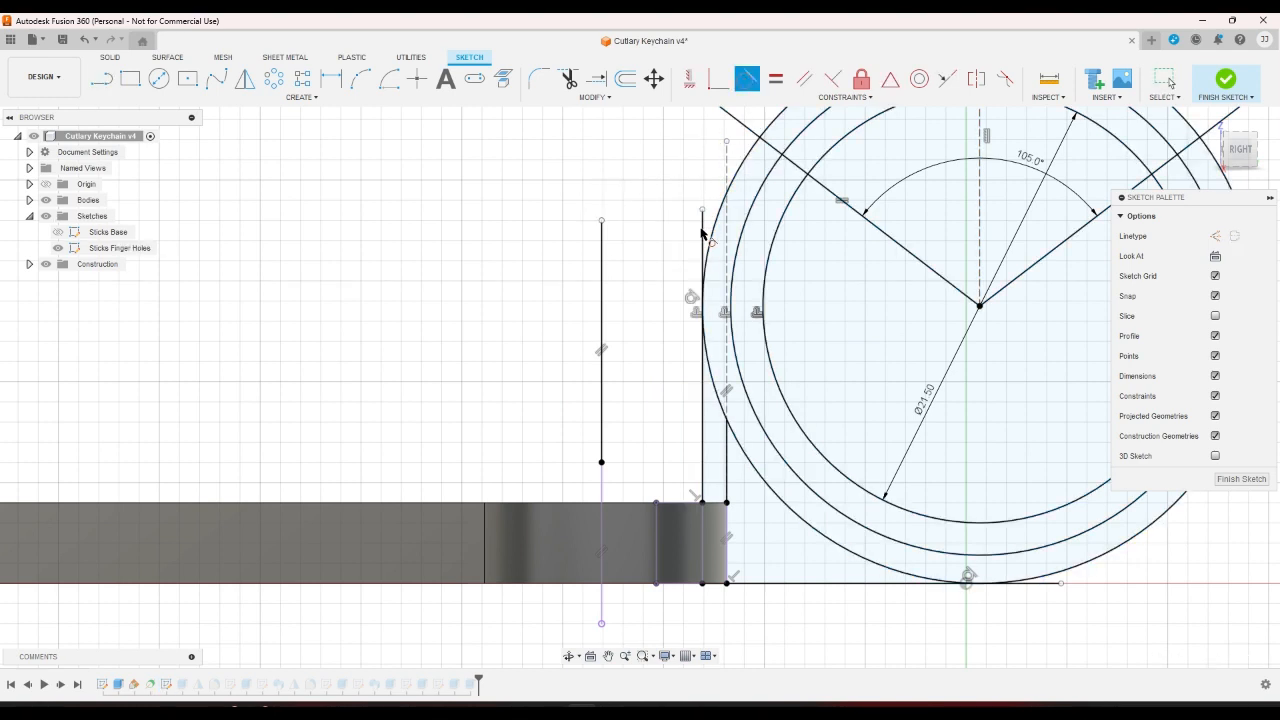
click(1226, 80)
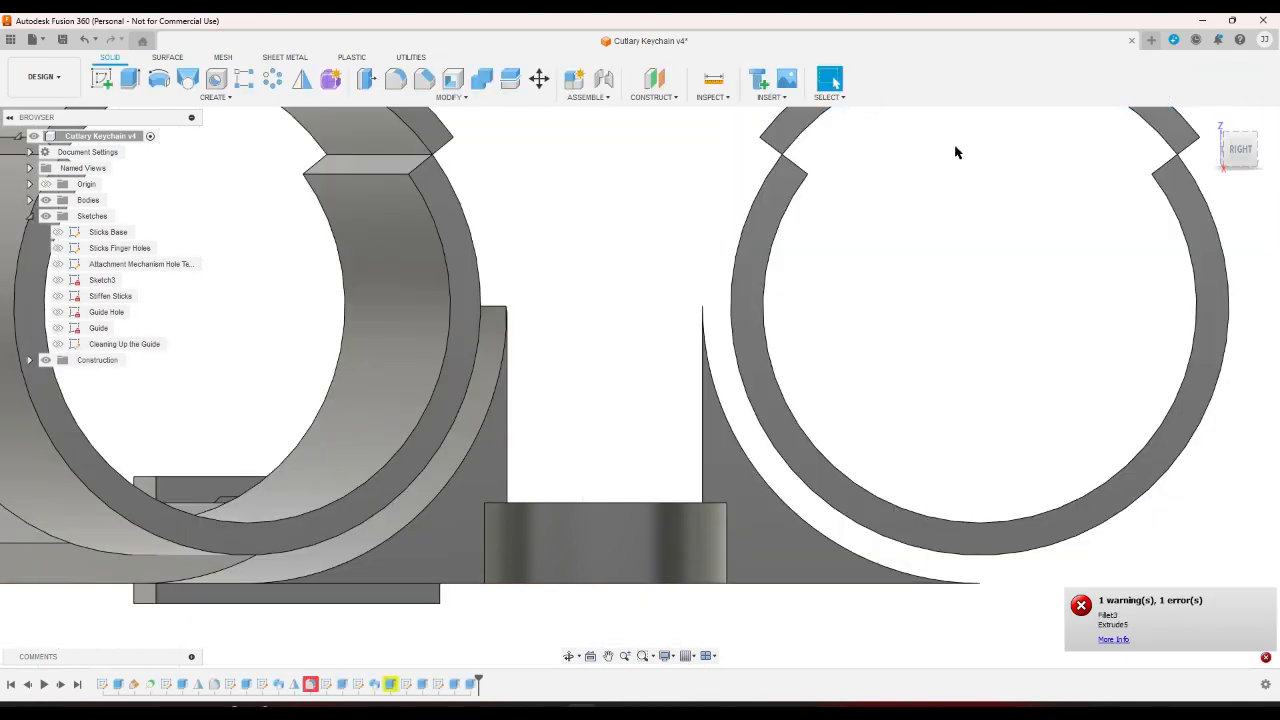
Edit the finger ring extrusion so its profiles fill the ring out to the outer circle, leaving the opening segments out.
double_click(181, 685)
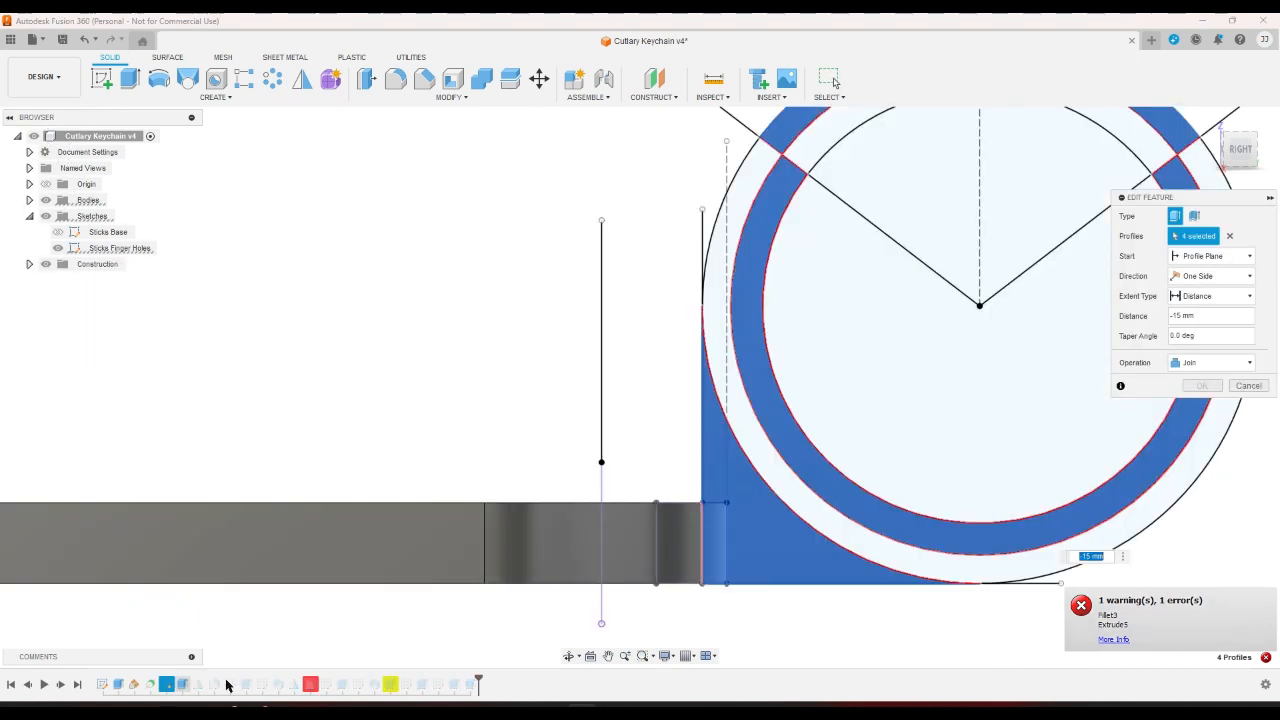
click(790, 170)
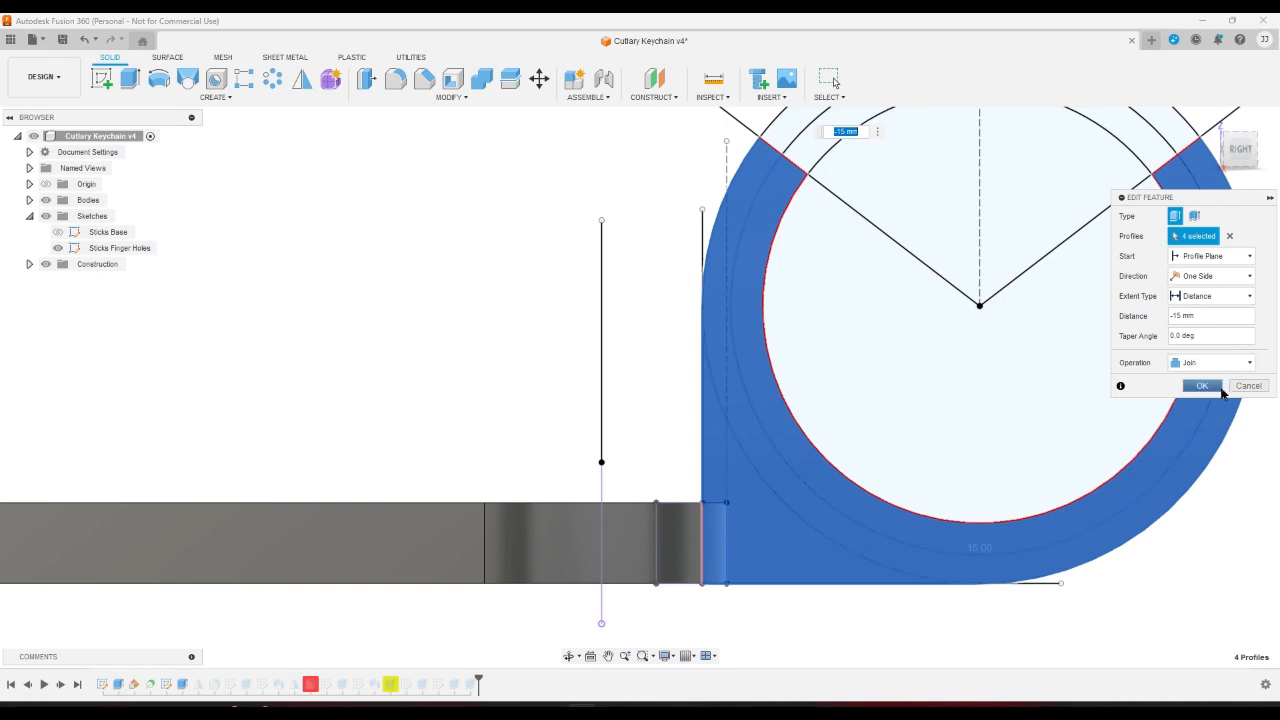
click(1202, 386)
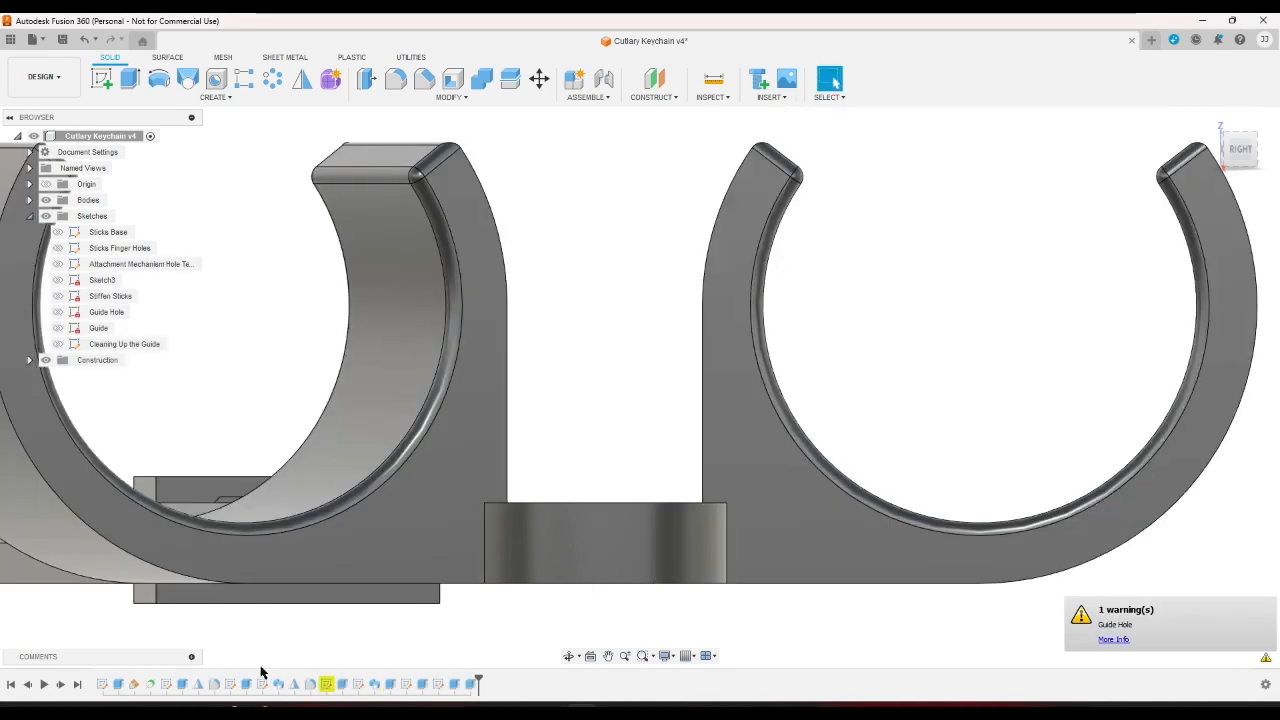
Set the opening angle in the finger holes sketch to 90 degrees and finish the sketch.
double_click(185, 684)
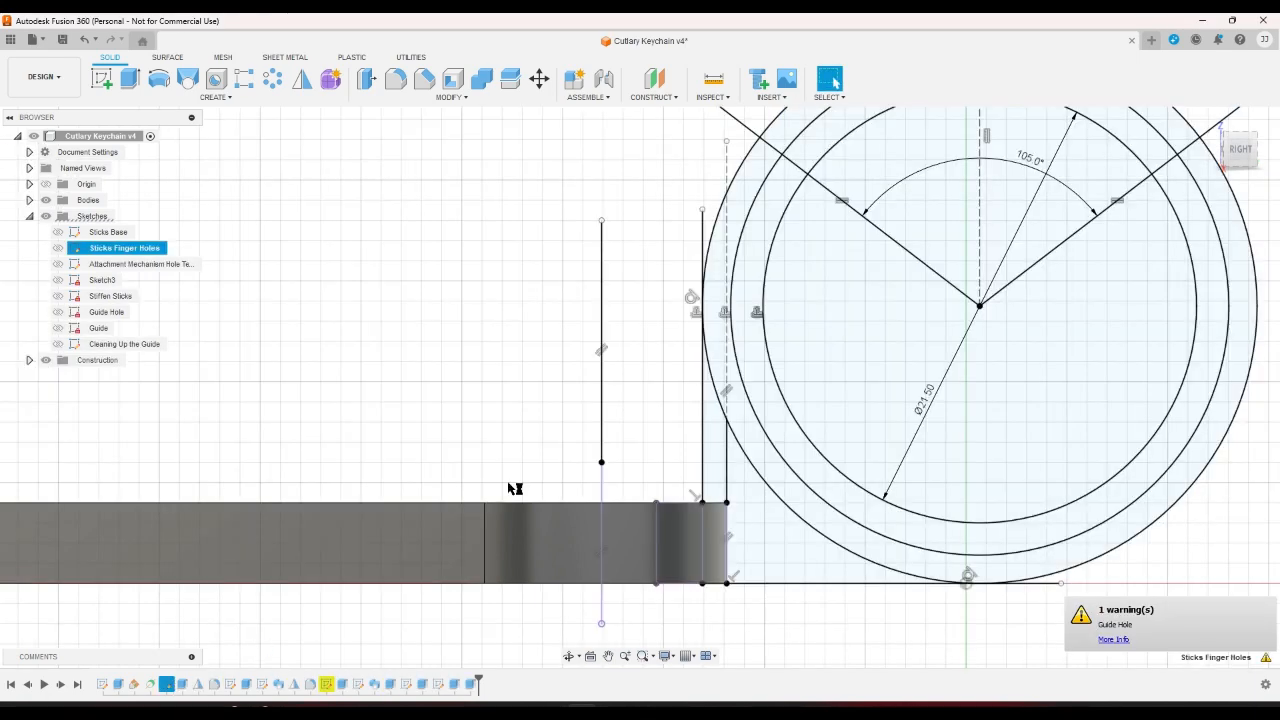
double_click(1022, 167)
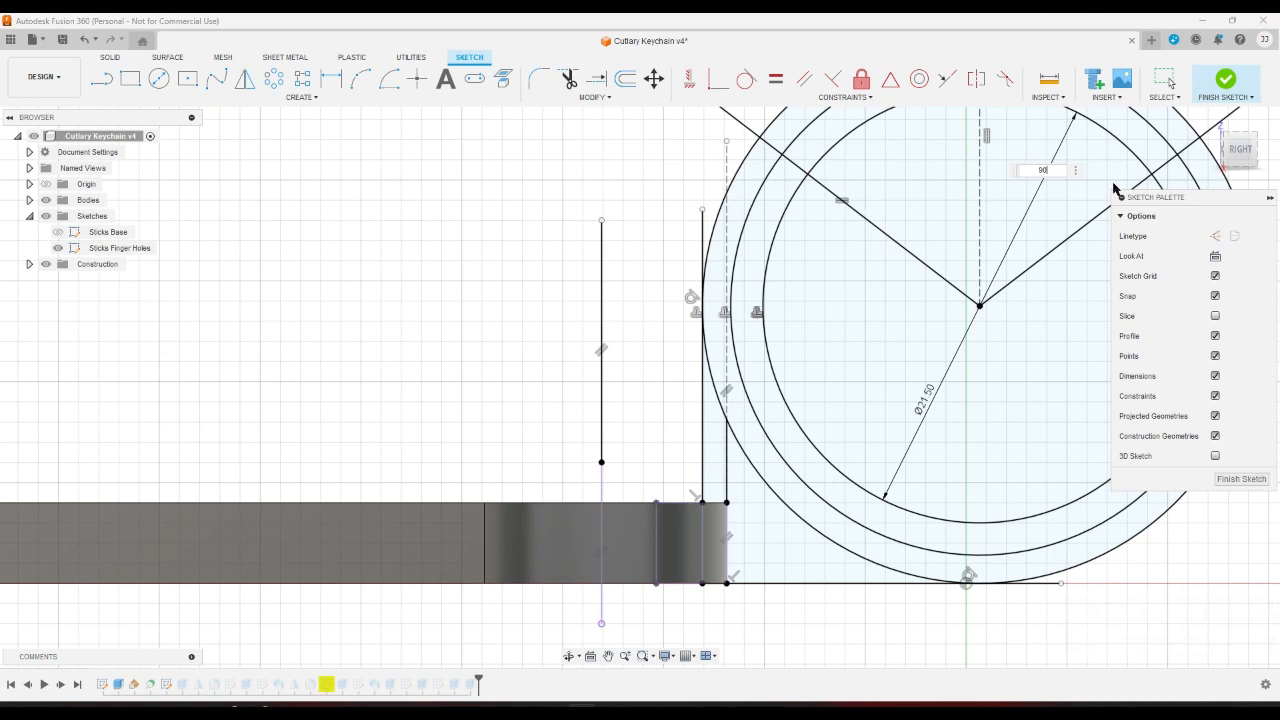
key(Return)
click(1228, 86)
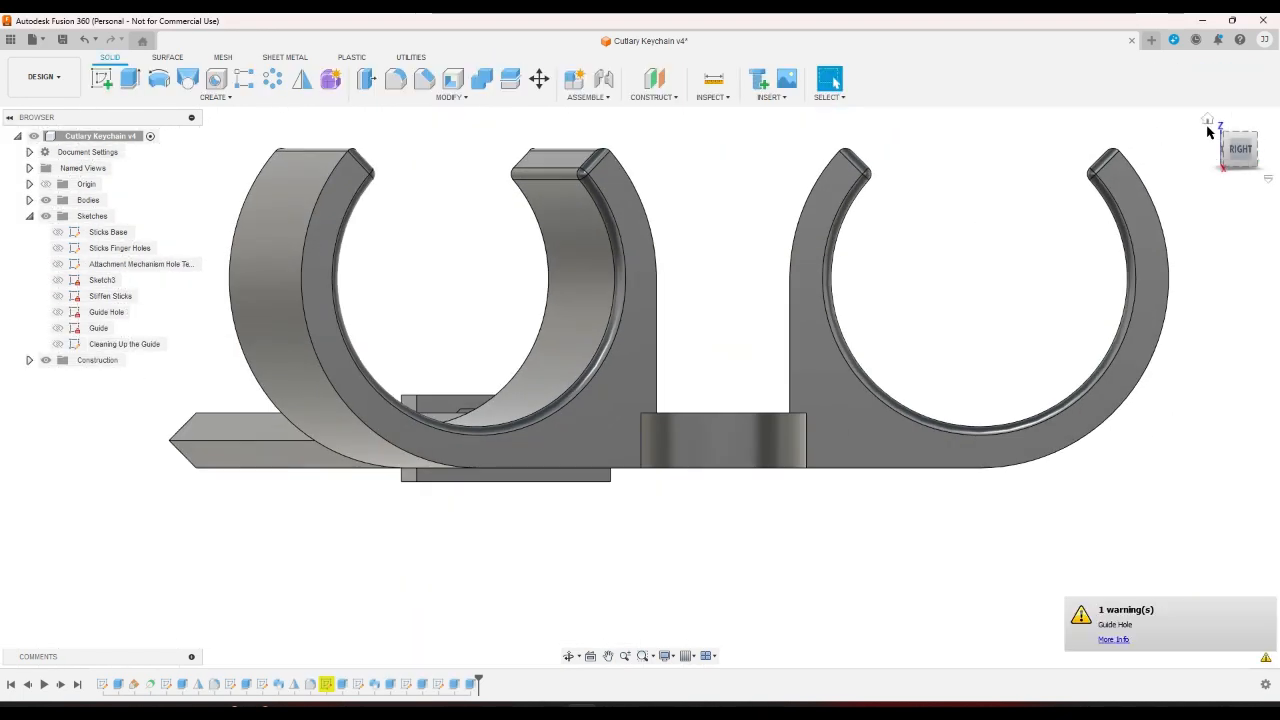
click(1208, 121)
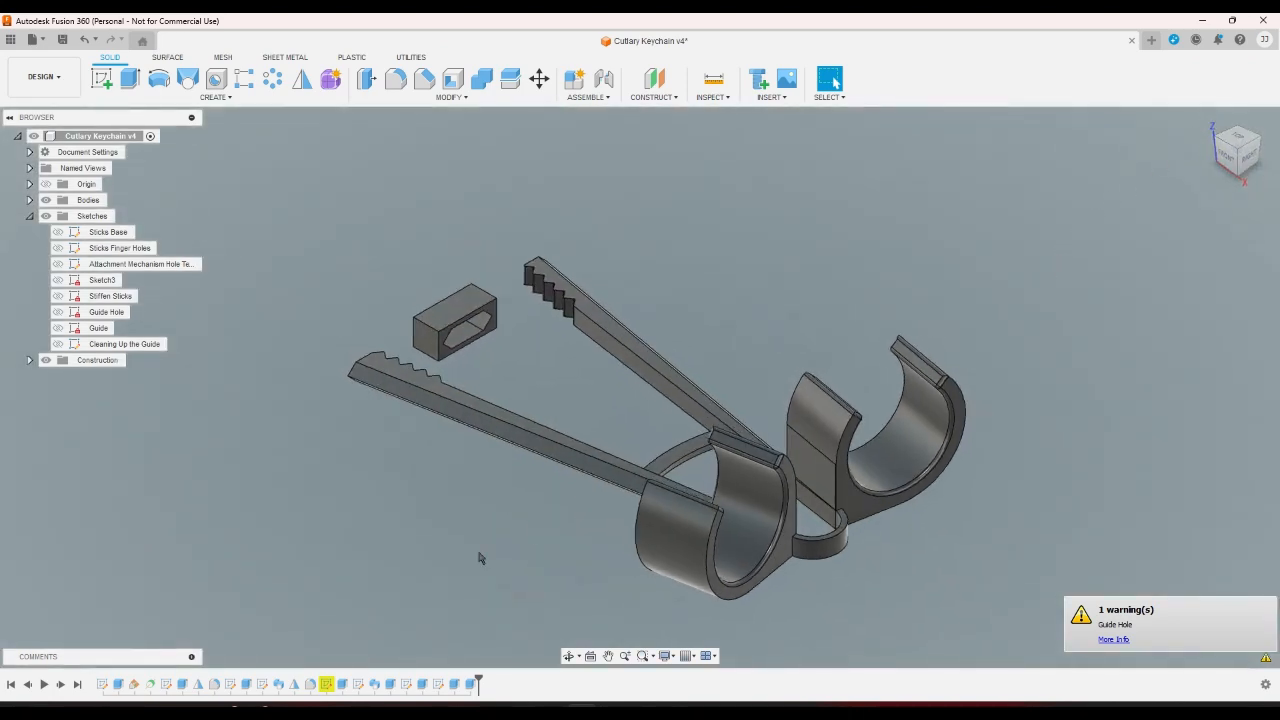
Edit the Guide Hole sketch and delete its two lost edge projections, Edge 1 and Edge 2.
double_click(327, 685)
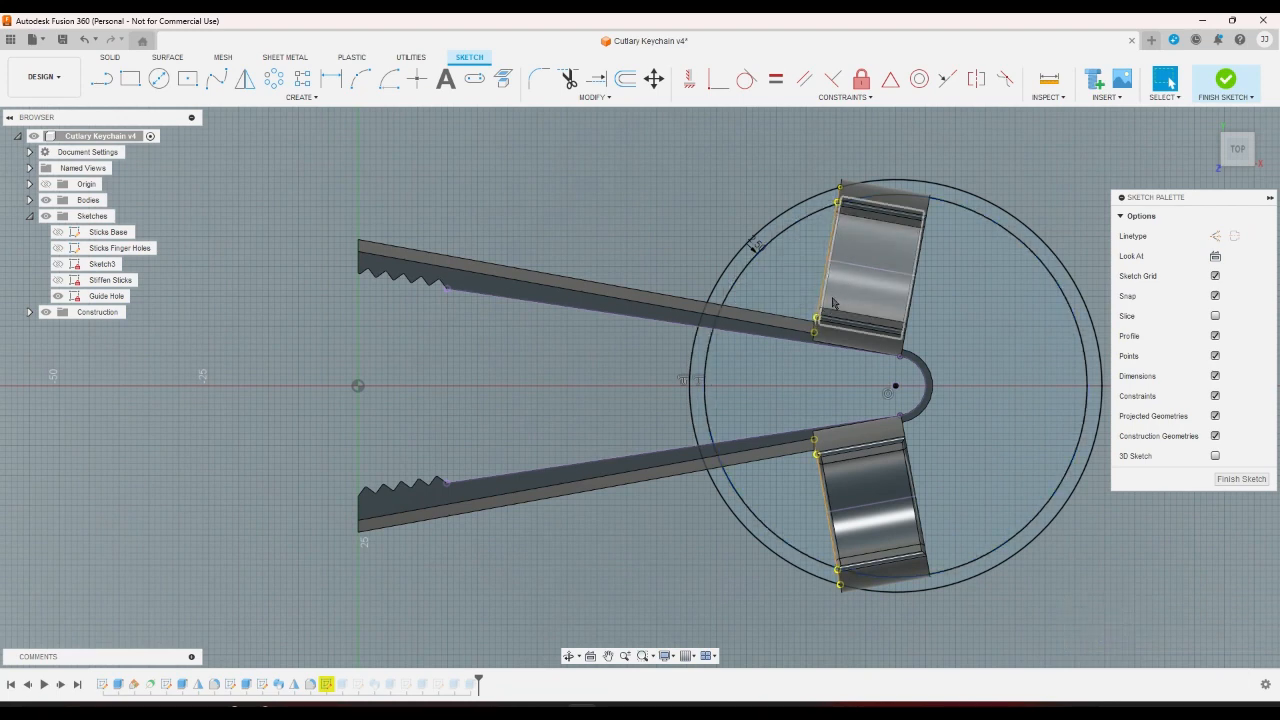
right_click(313, 684)
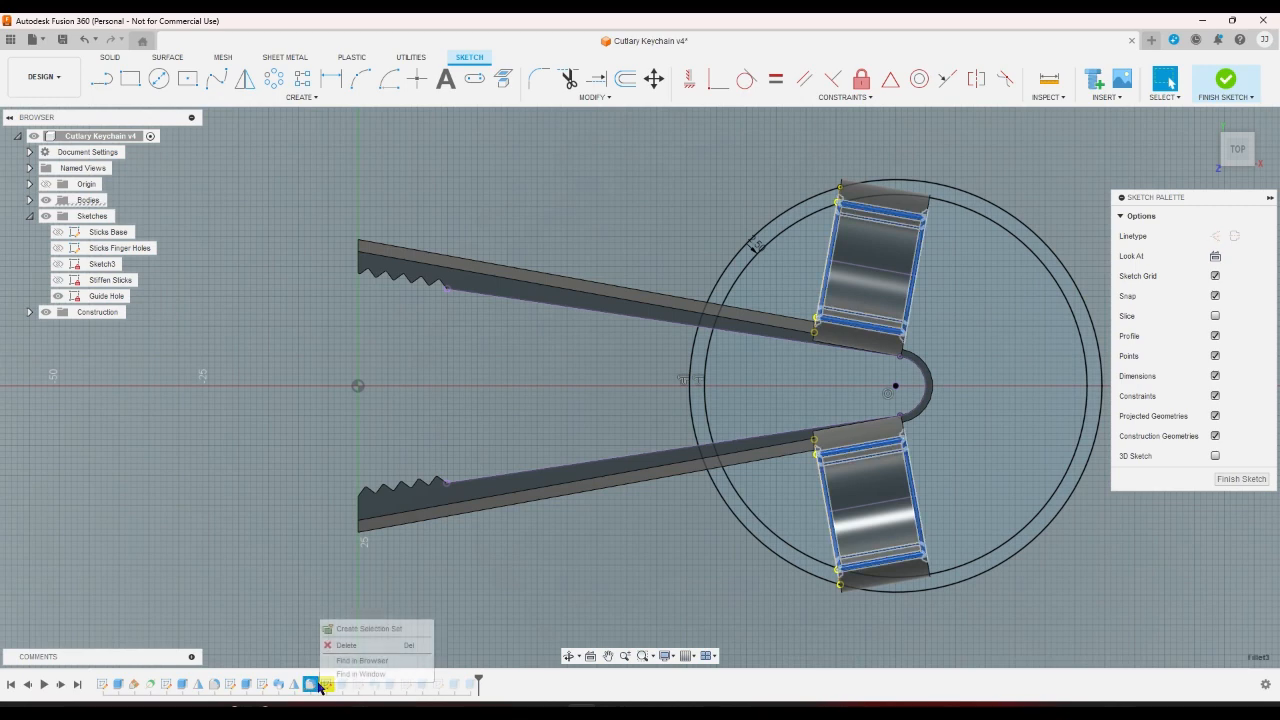
click(266, 620)
right_click(326, 684)
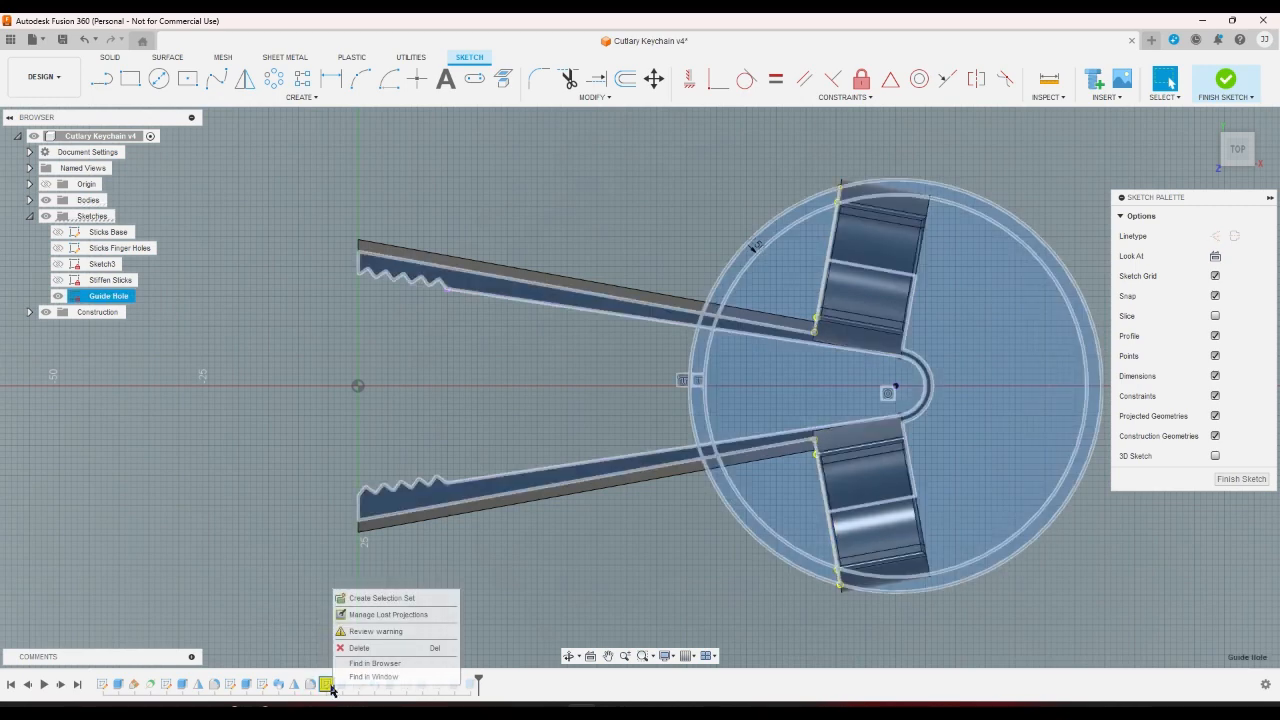
click(381, 614)
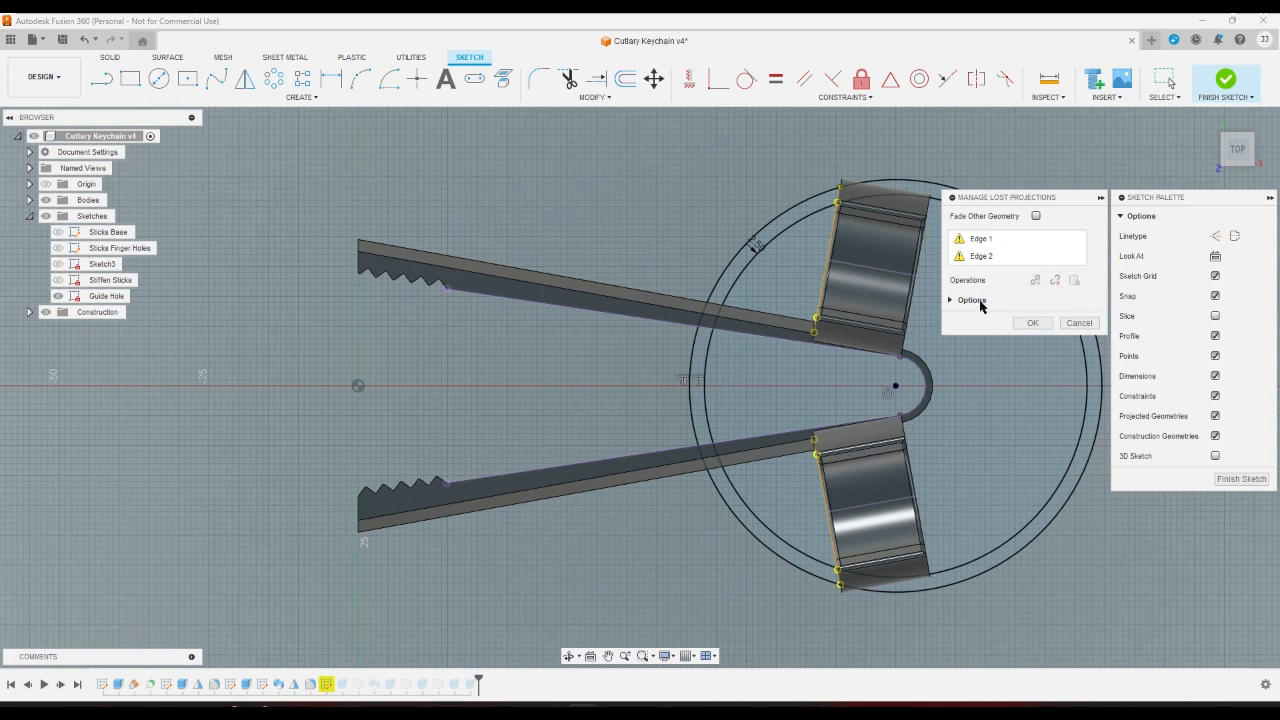
click(949, 301)
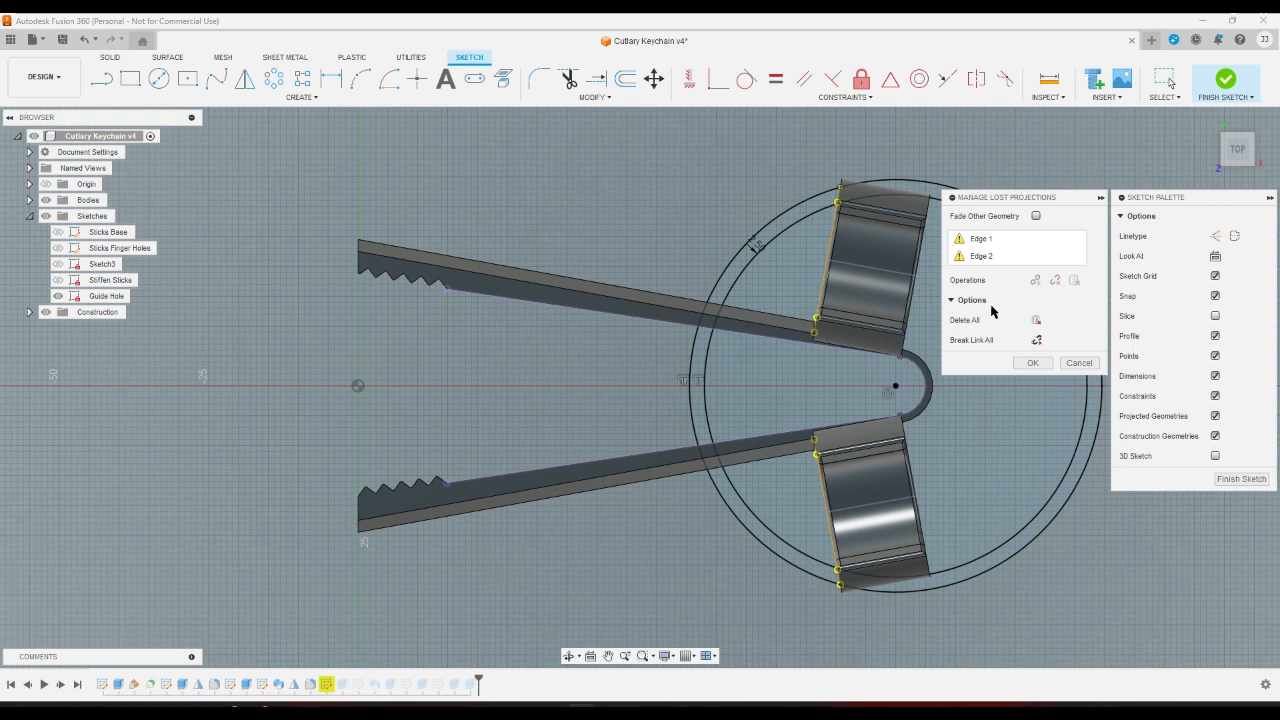
click(982, 242)
click(1074, 280)
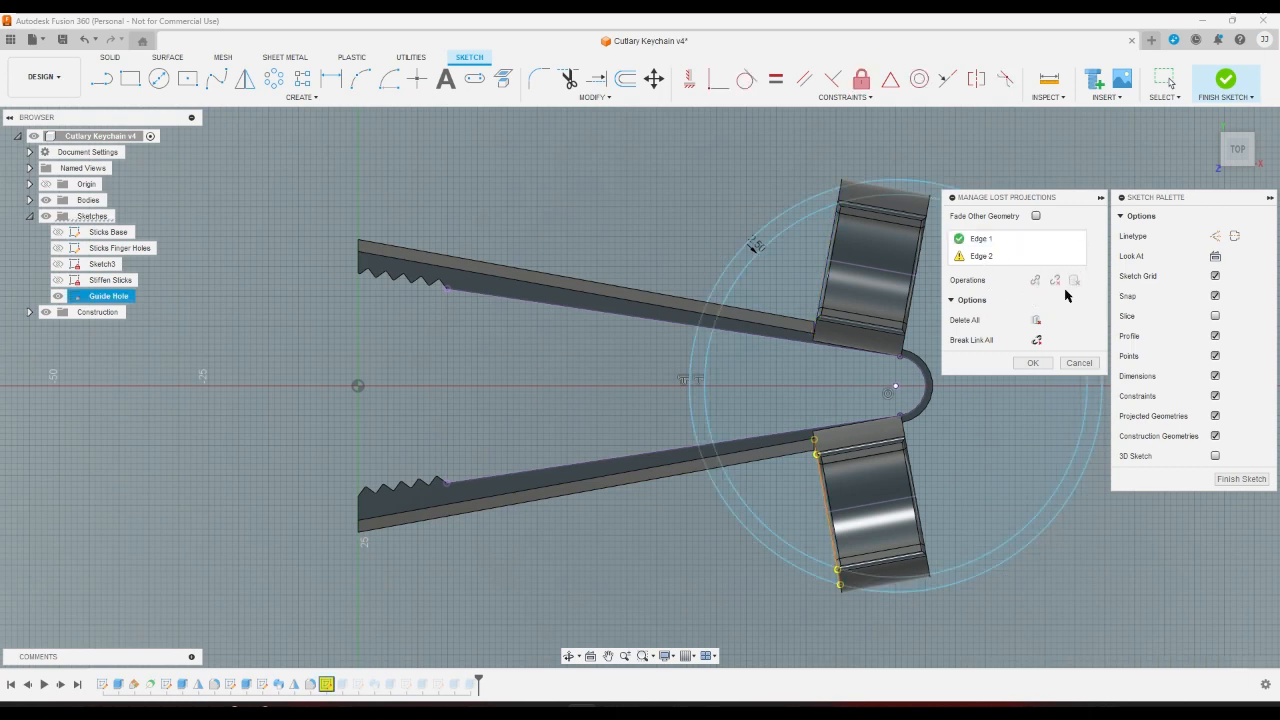
click(1000, 257)
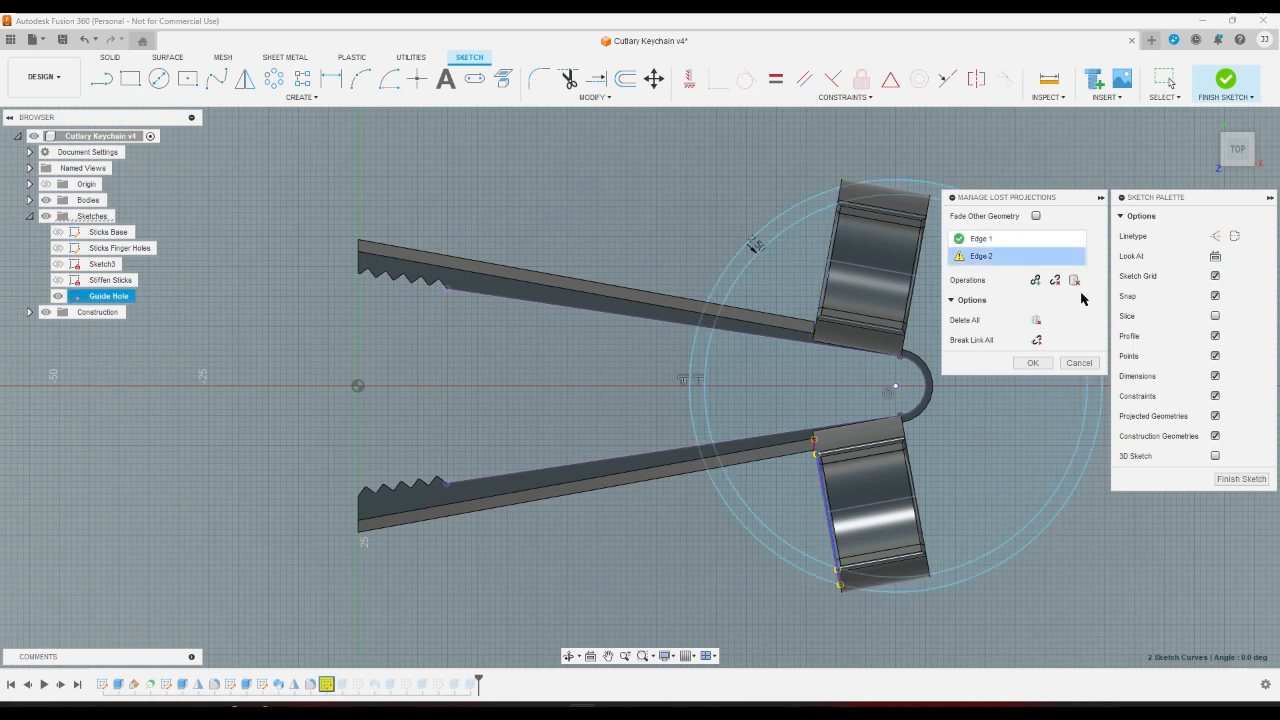
click(1074, 280)
click(1032, 362)
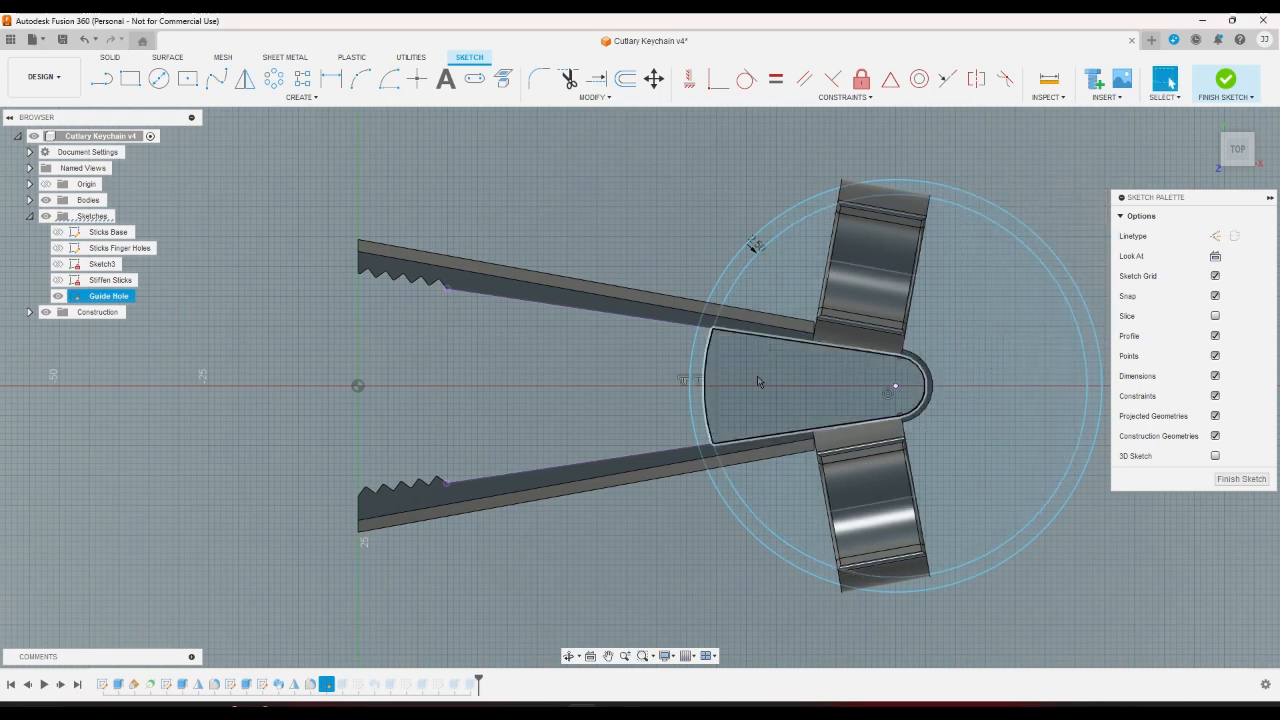
Shrink the two concentric guide hole circles close around the hinge, with the outer one about 20.5 mm in diameter, and finish the sketch.
scroll(714, 388, up, 1)
click(705, 376)
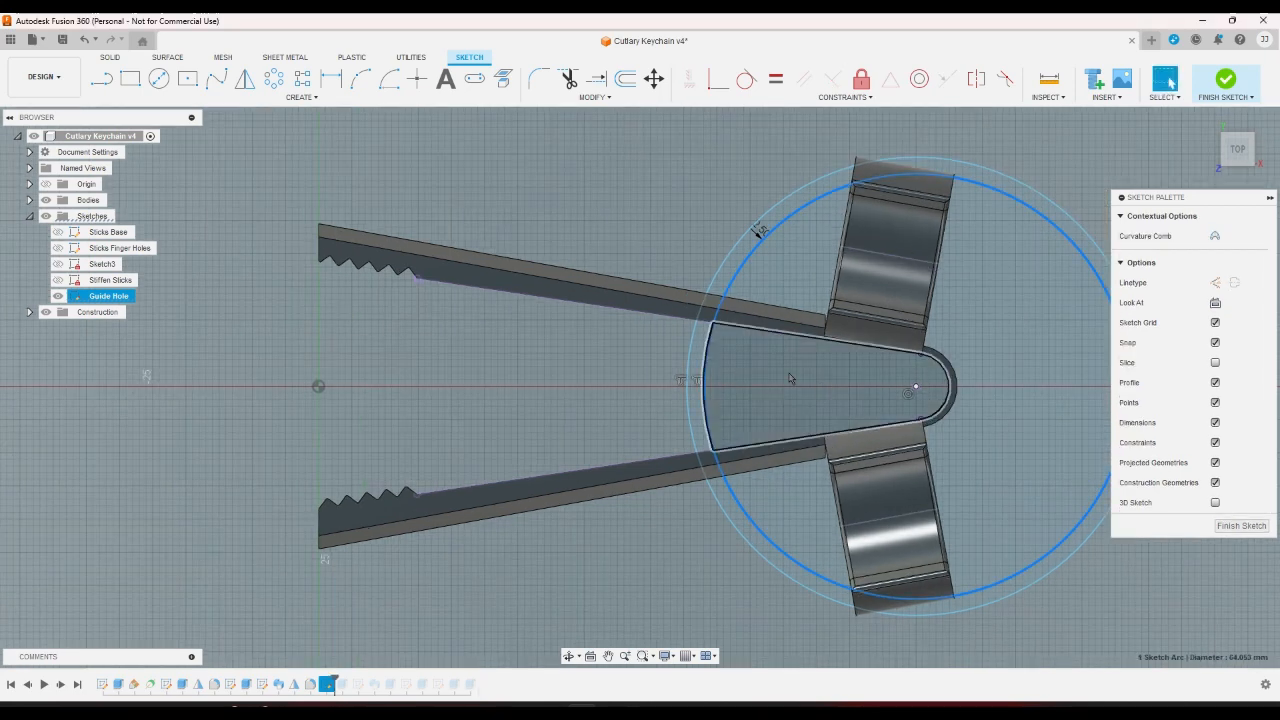
click(610, 394)
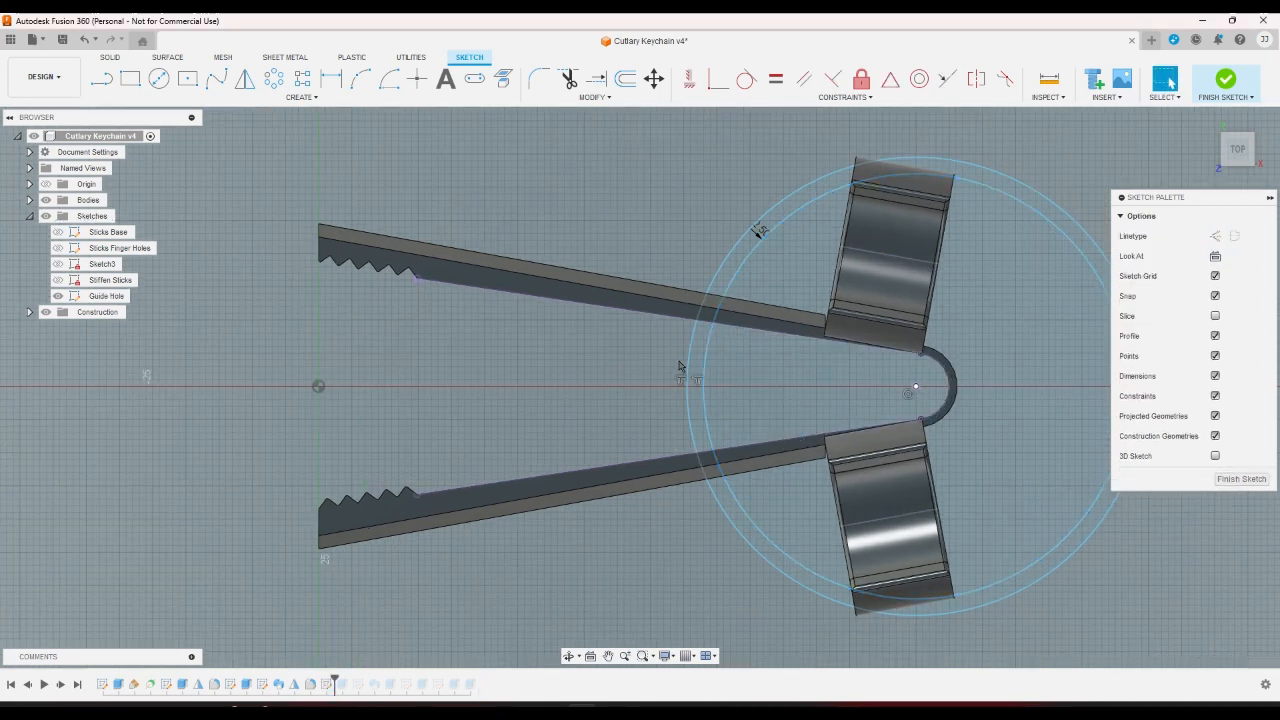
click(705, 366)
click(555, 350)
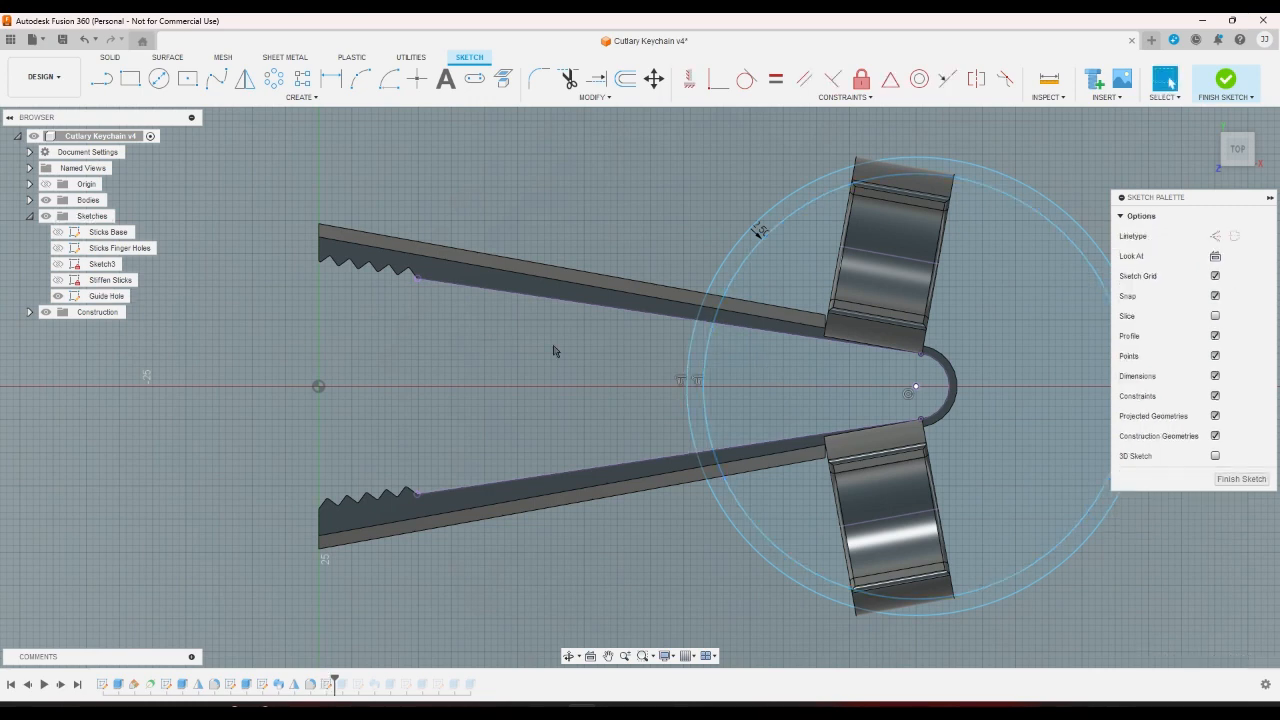
drag(684, 367, 853, 383)
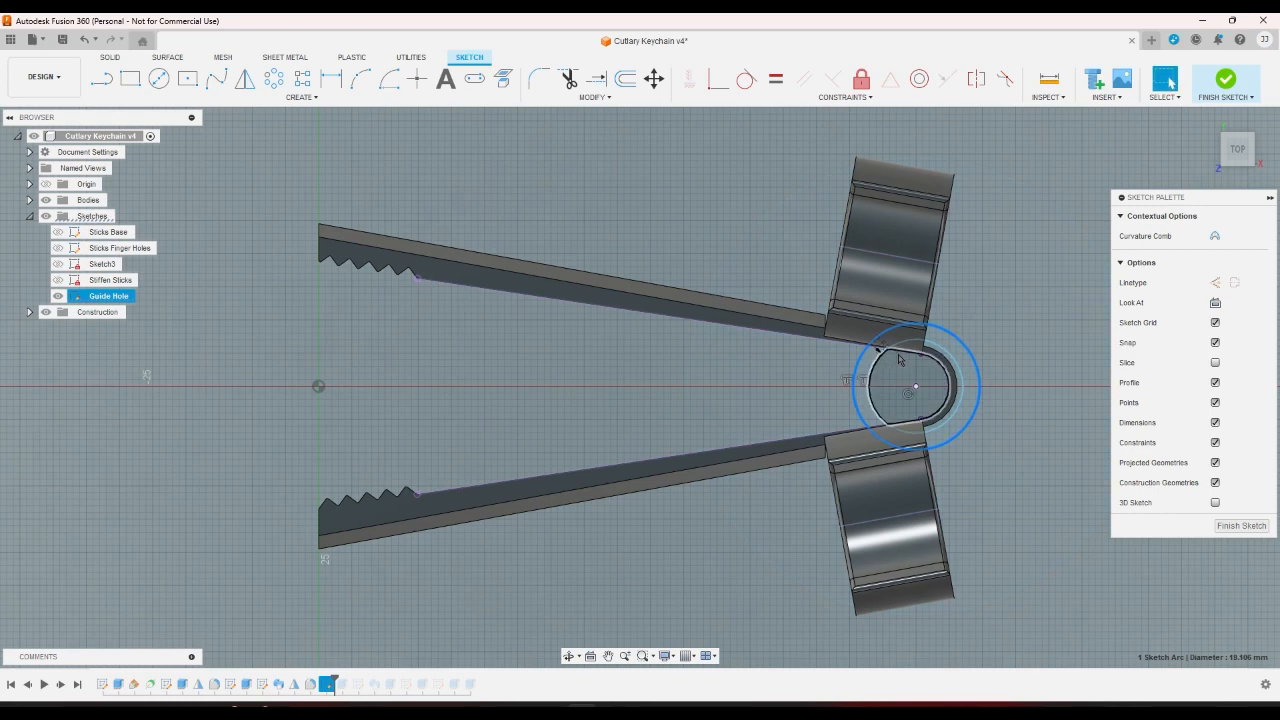
scroll(898, 360, up, 2)
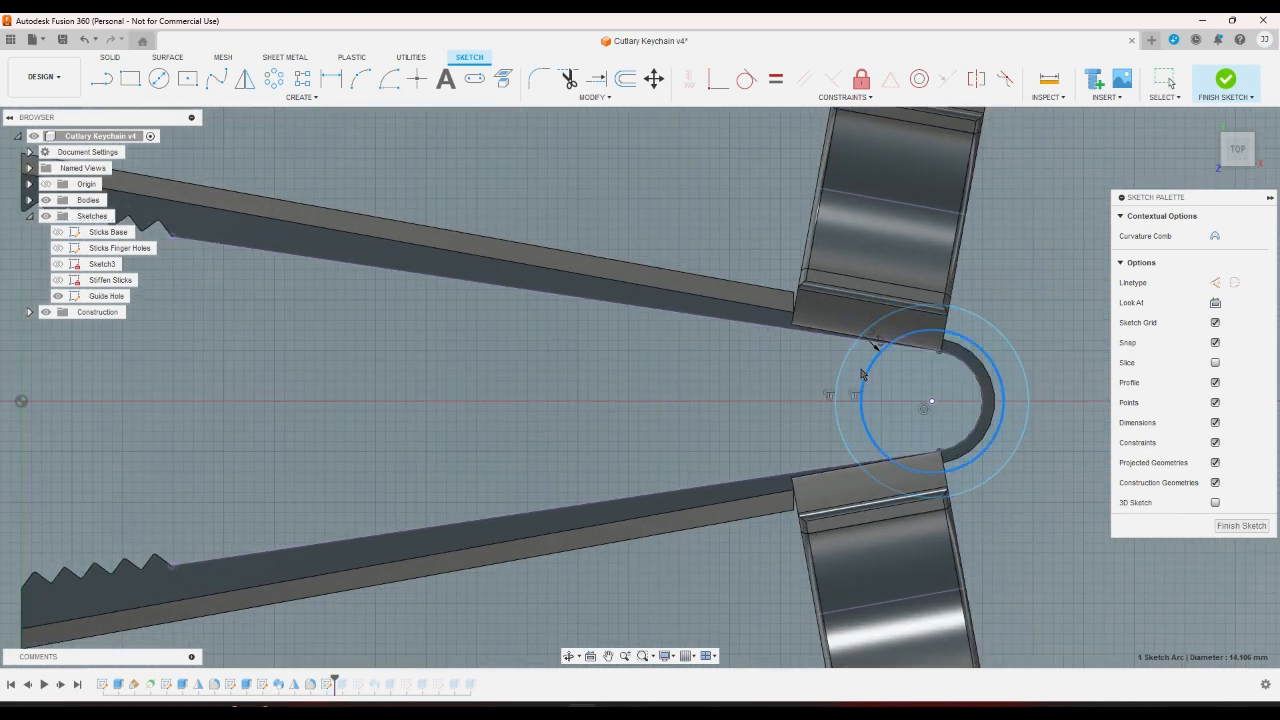
drag(838, 375, 834, 376)
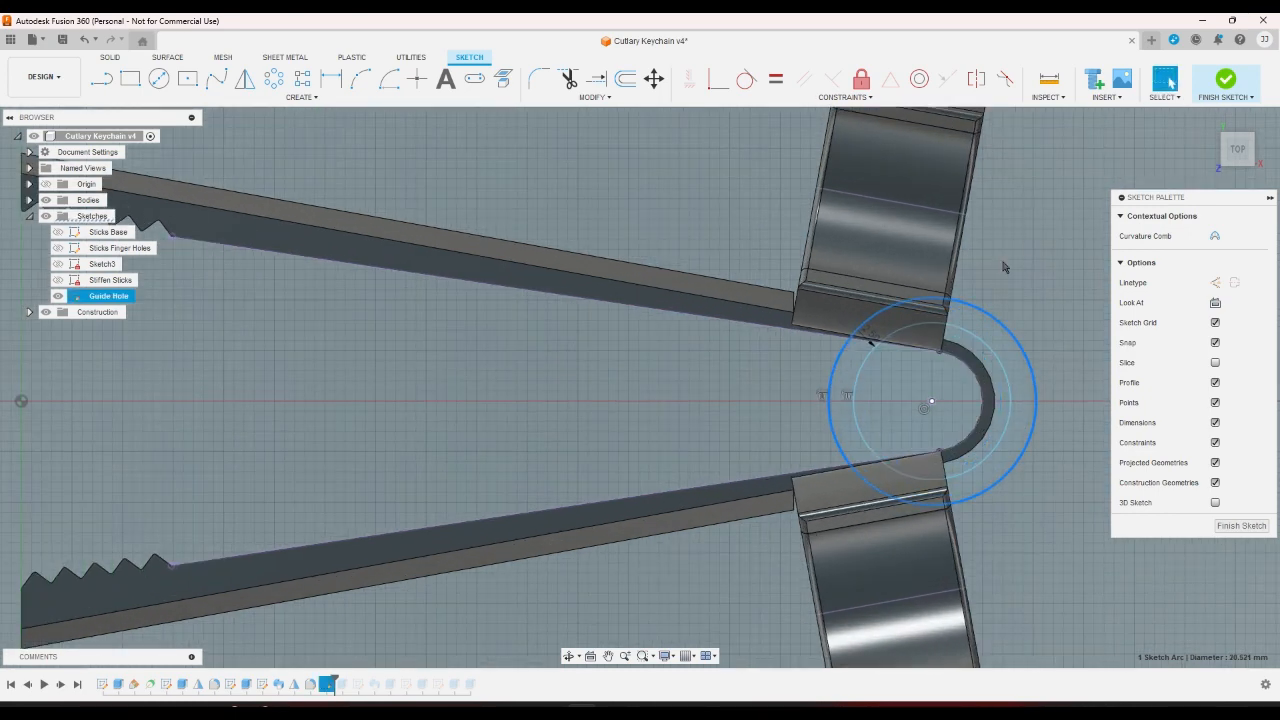
key(Escape)
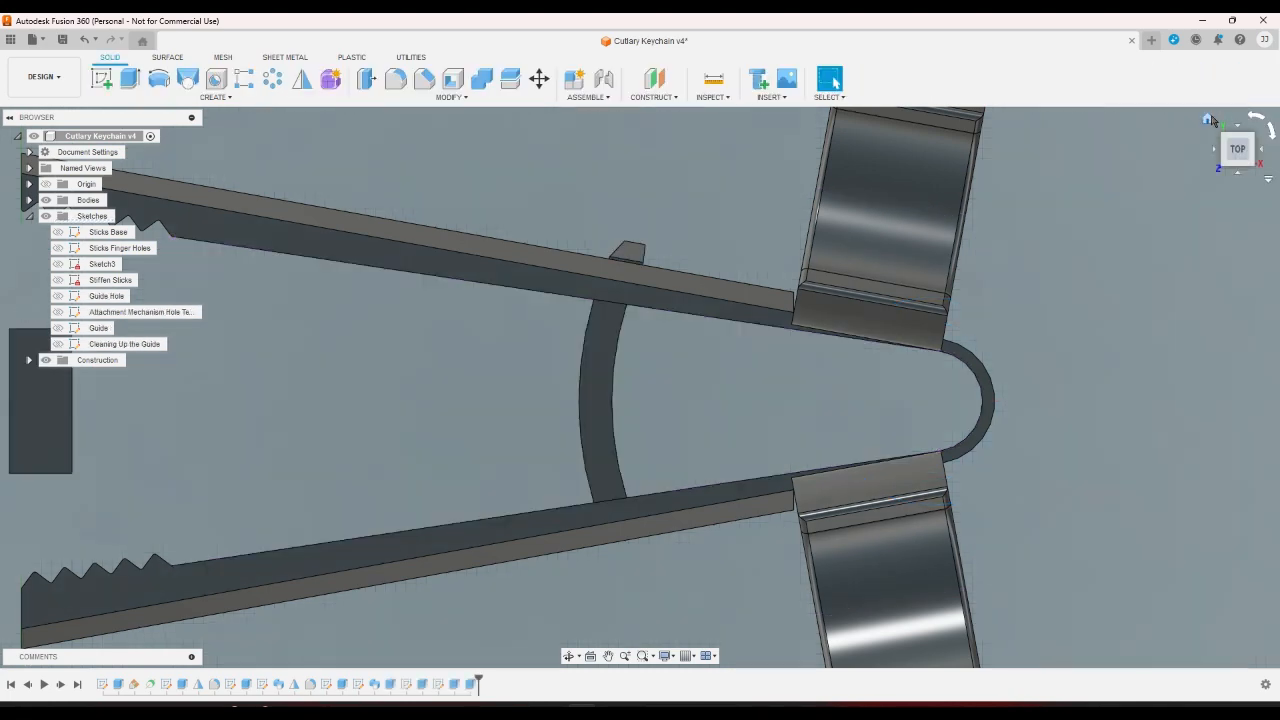
click(1208, 119)
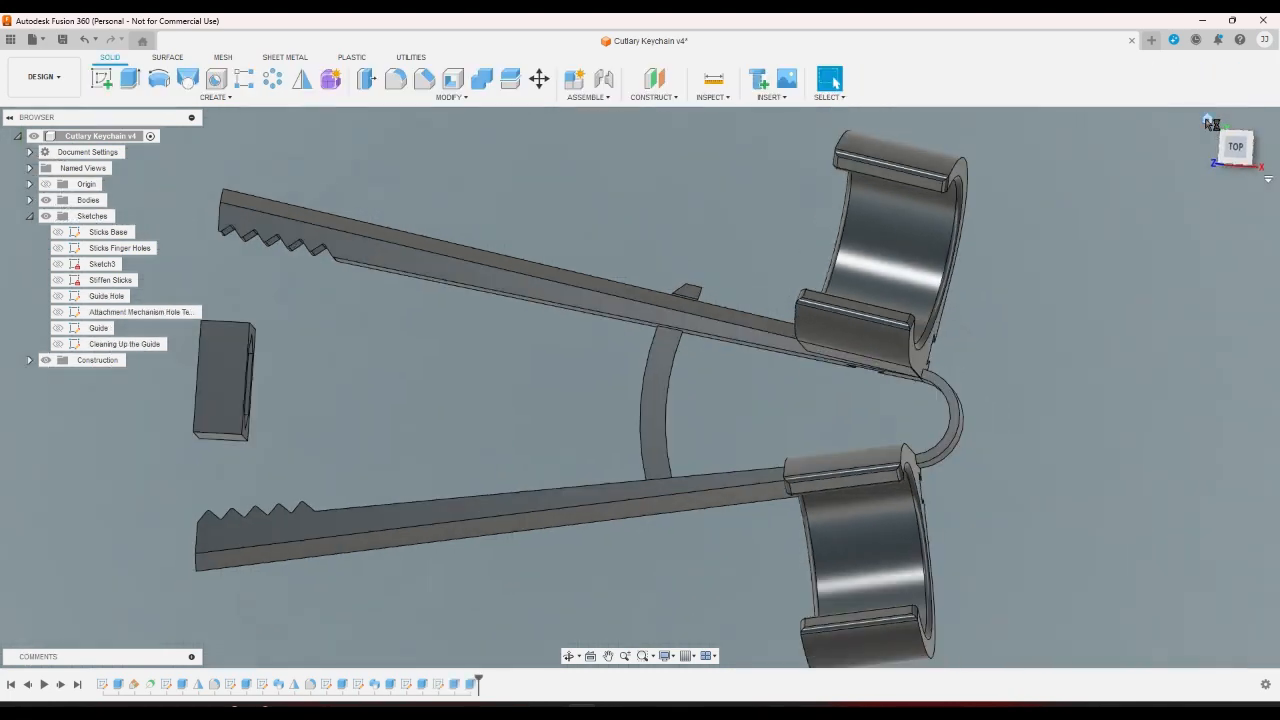
click(279, 684)
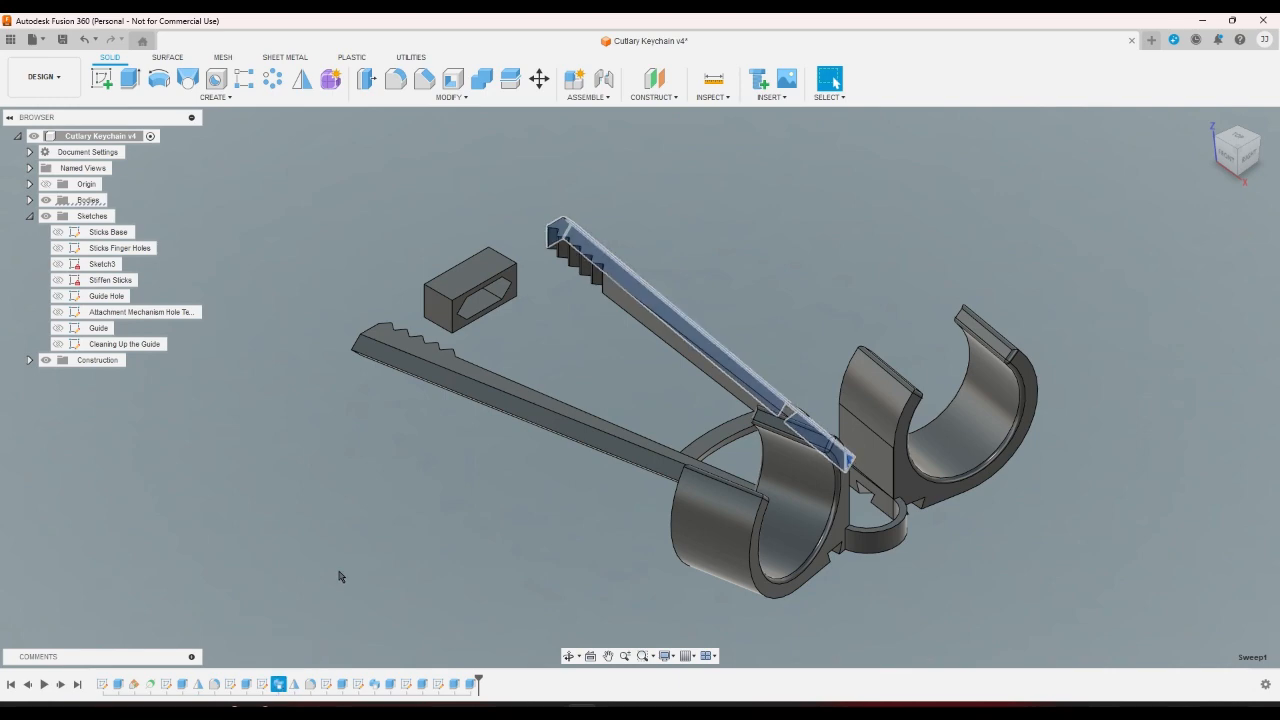
double_click(263, 684)
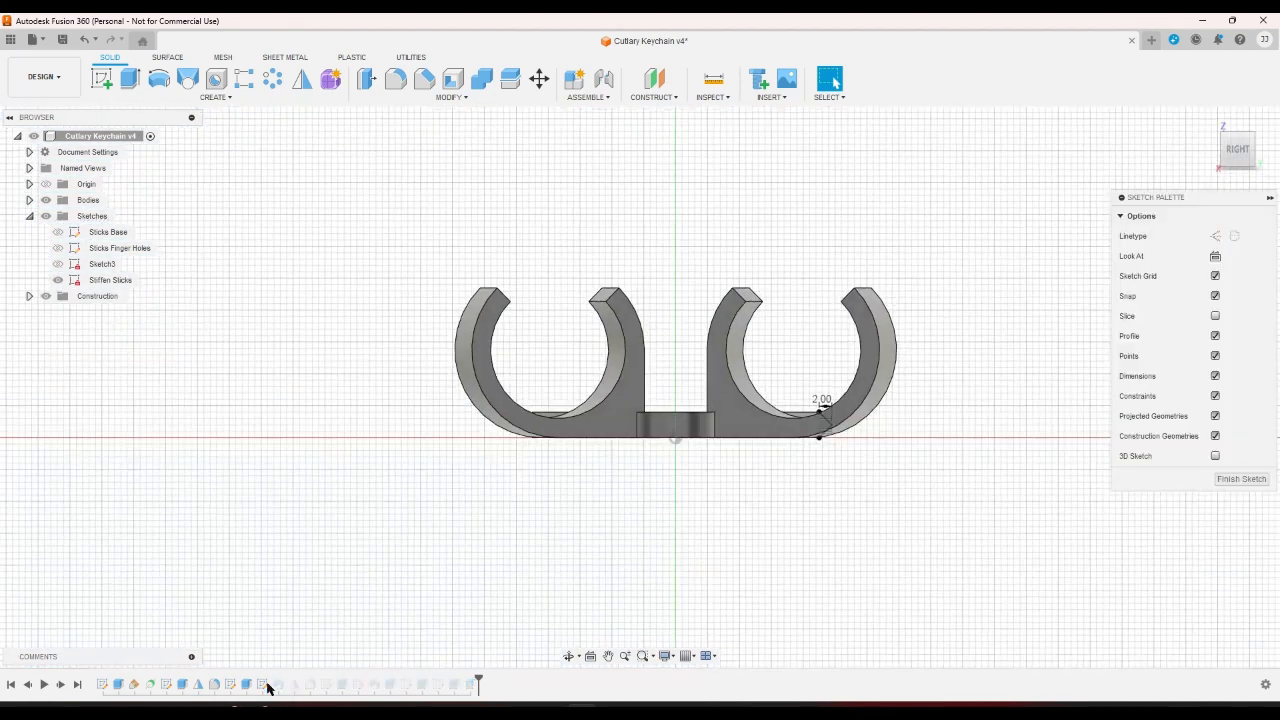
click(86, 42)
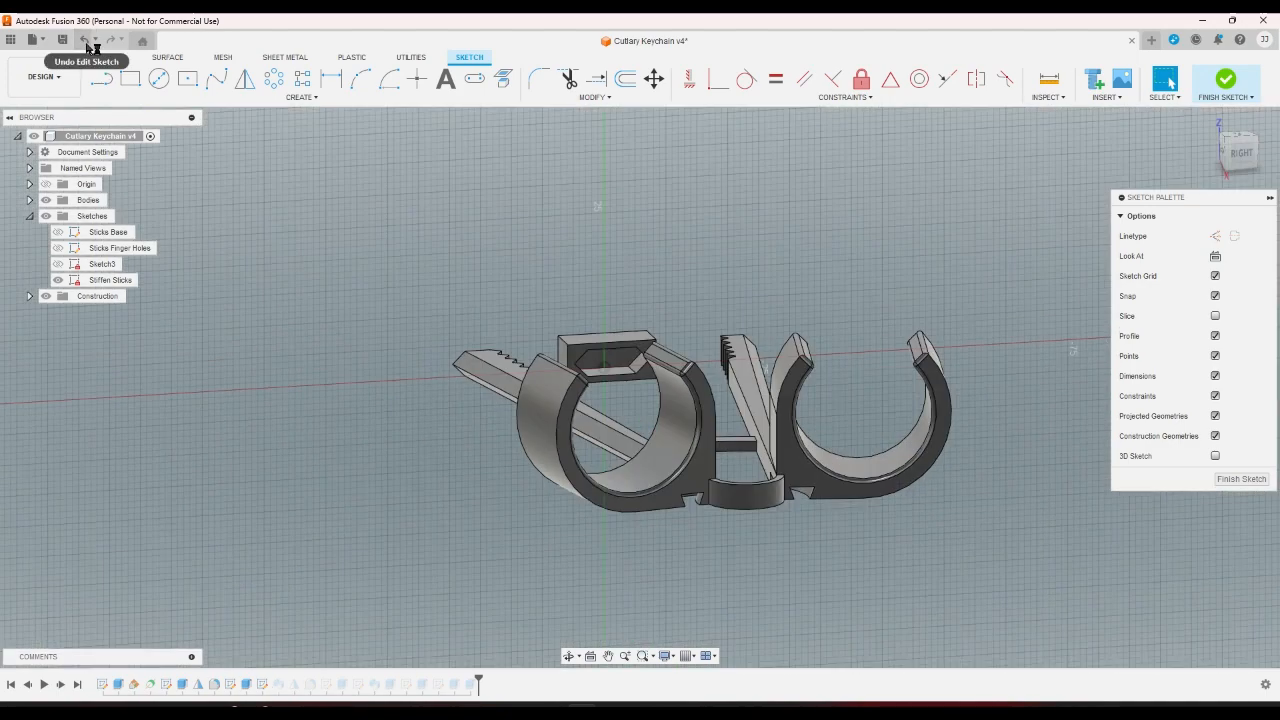
Examine the guide hole cuts around the hinge from underneath, and check the hinge cut's settings for the source of the stray notches.
click(1238, 178)
click(1235, 171)
scroll(941, 360, down, 2)
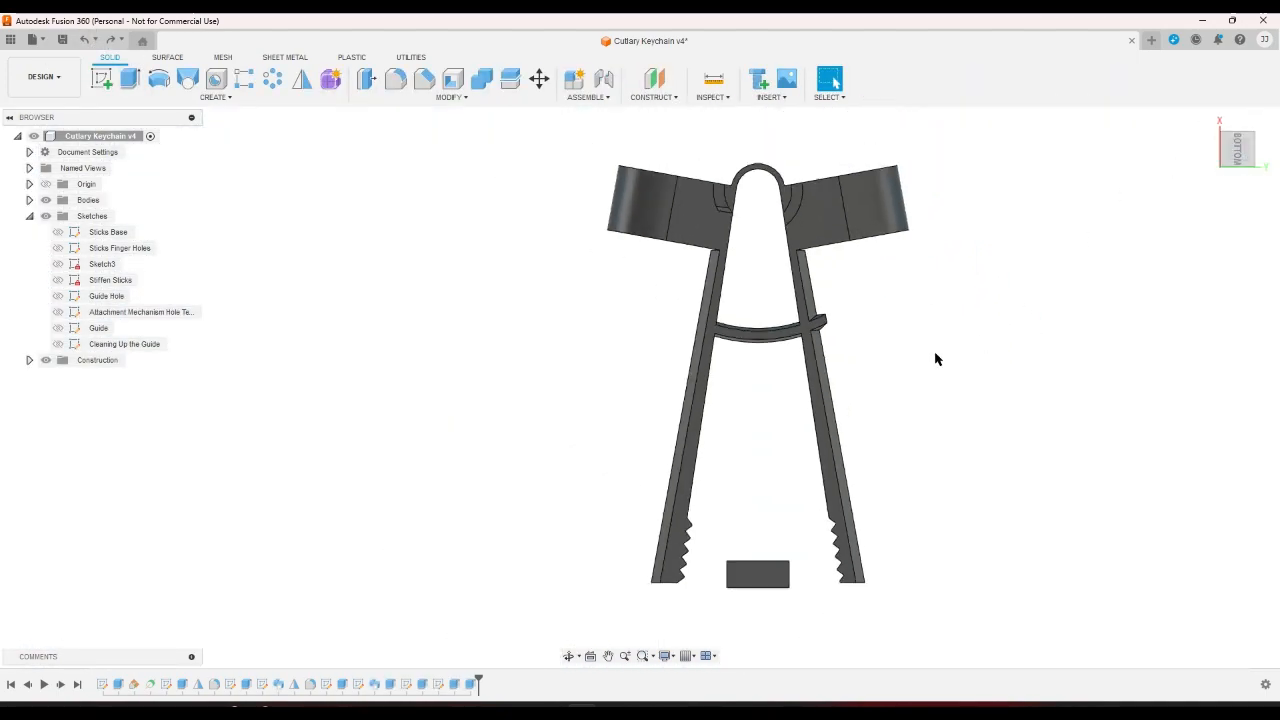
scroll(803, 143, up, 5)
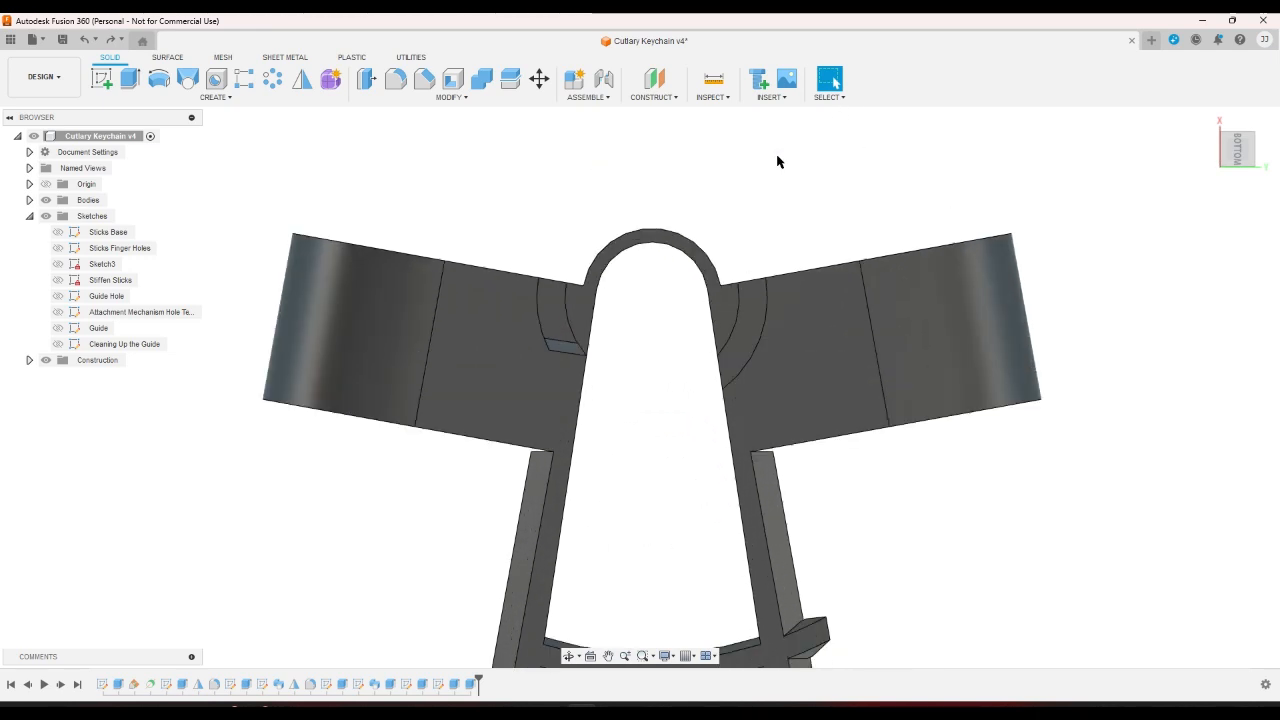
click(1256, 140)
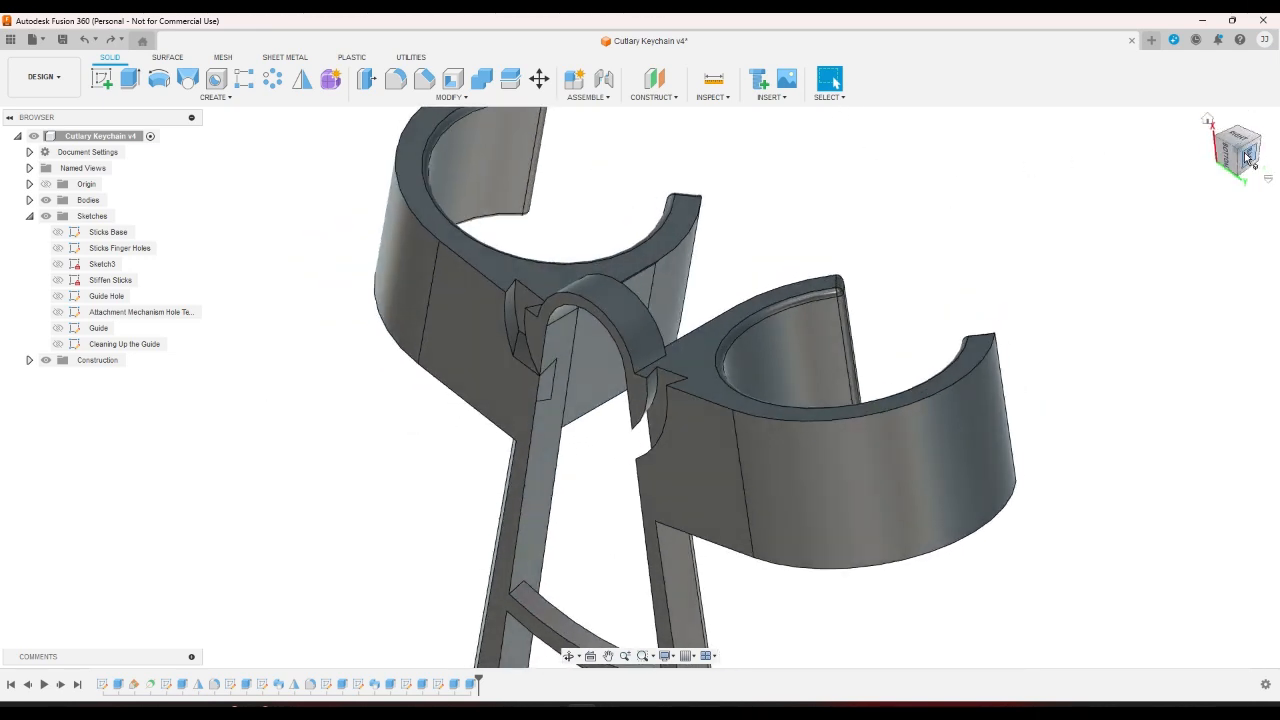
scroll(557, 398, up, 2)
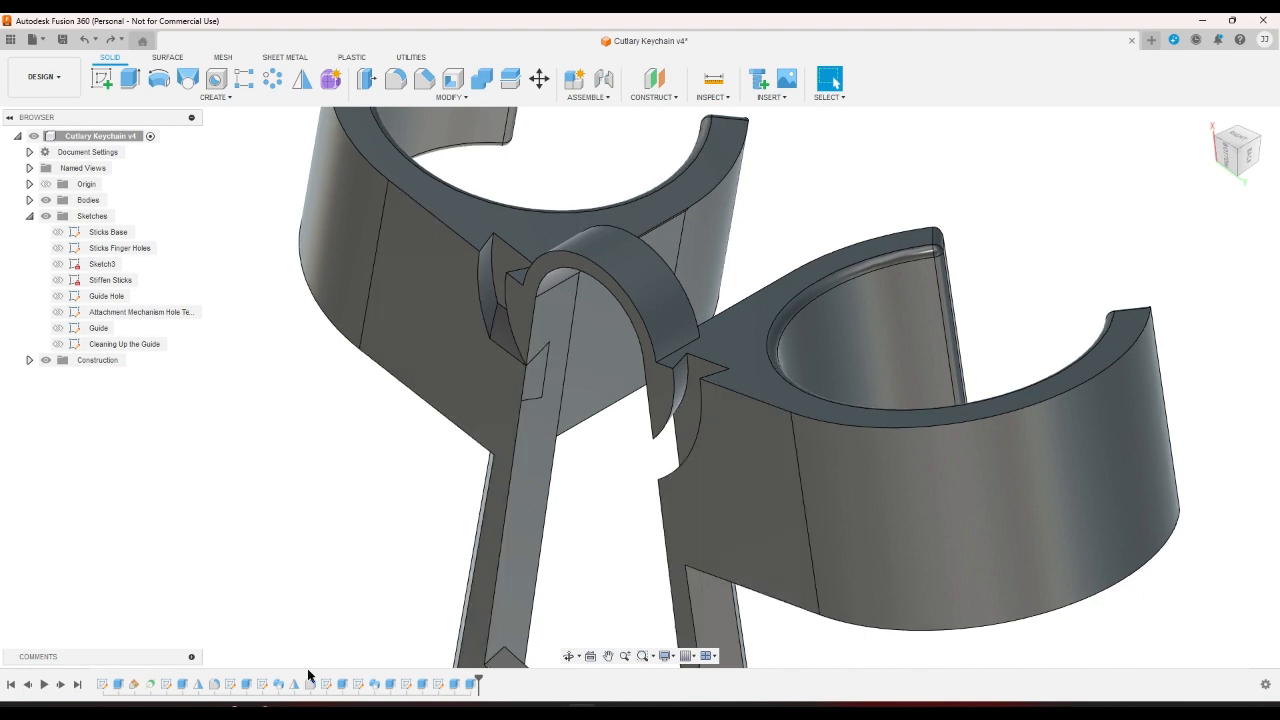
double_click(247, 684)
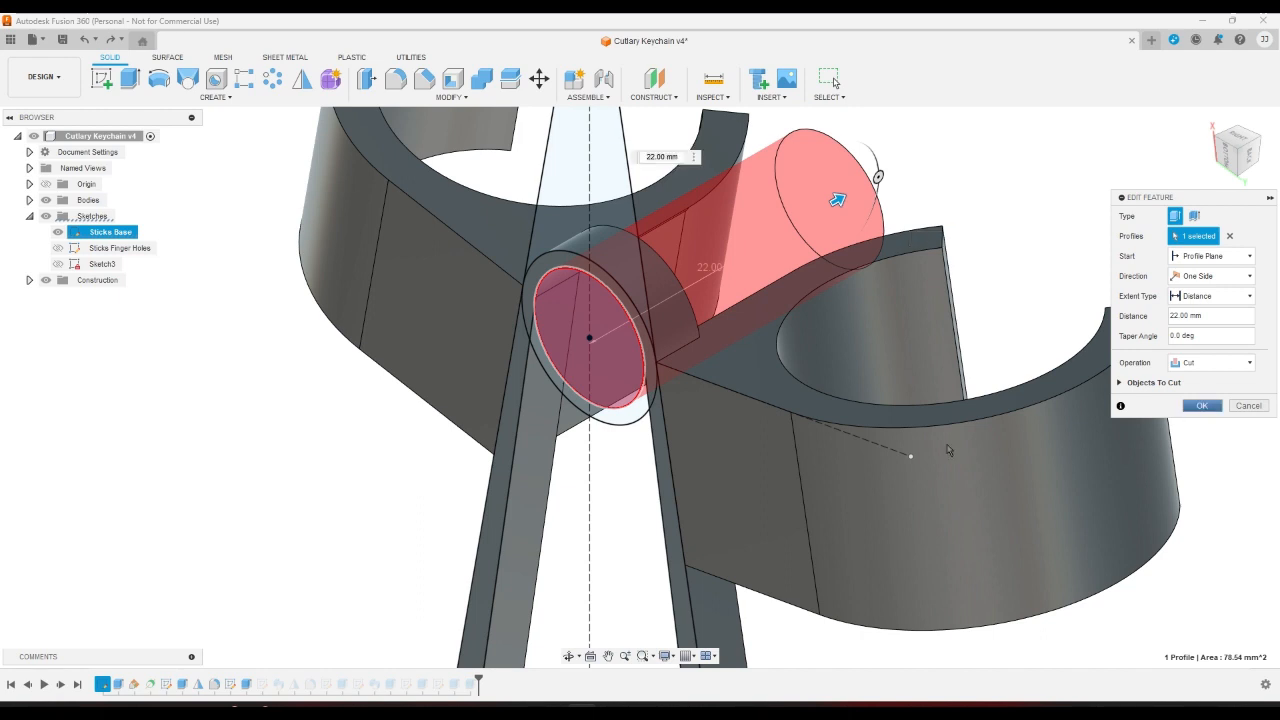
key(Return)
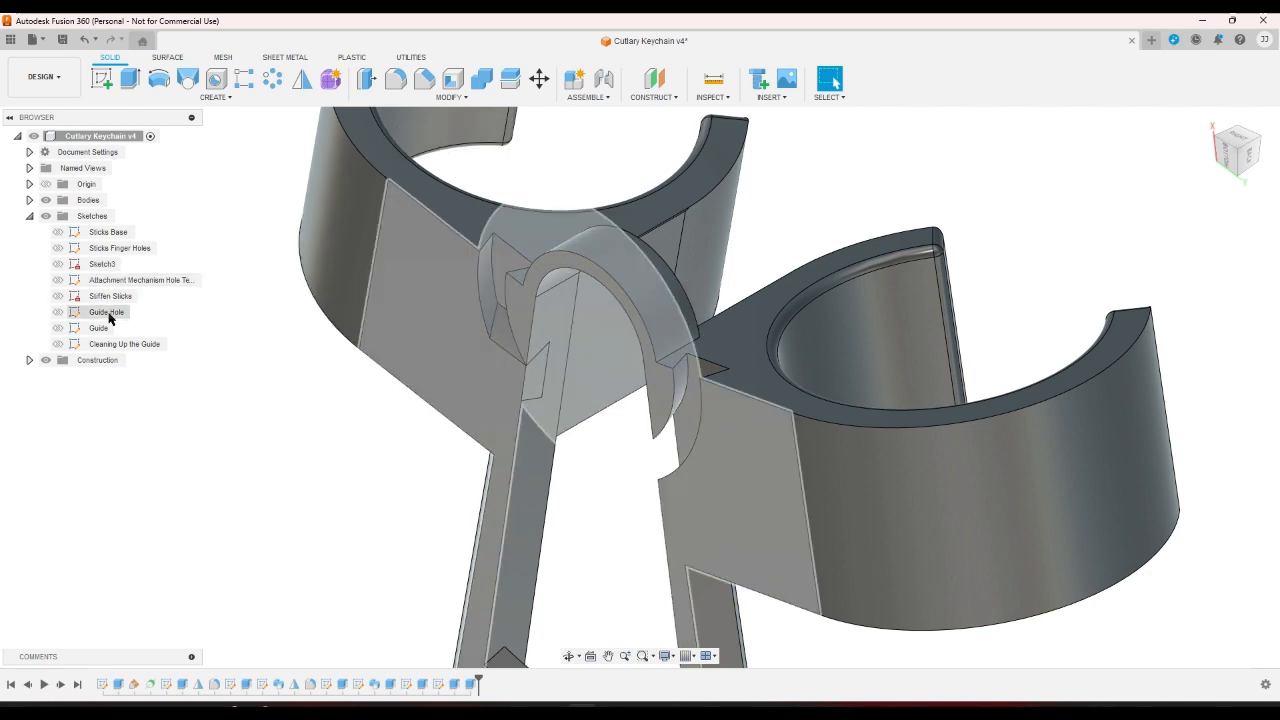
click(108, 315)
click(209, 449)
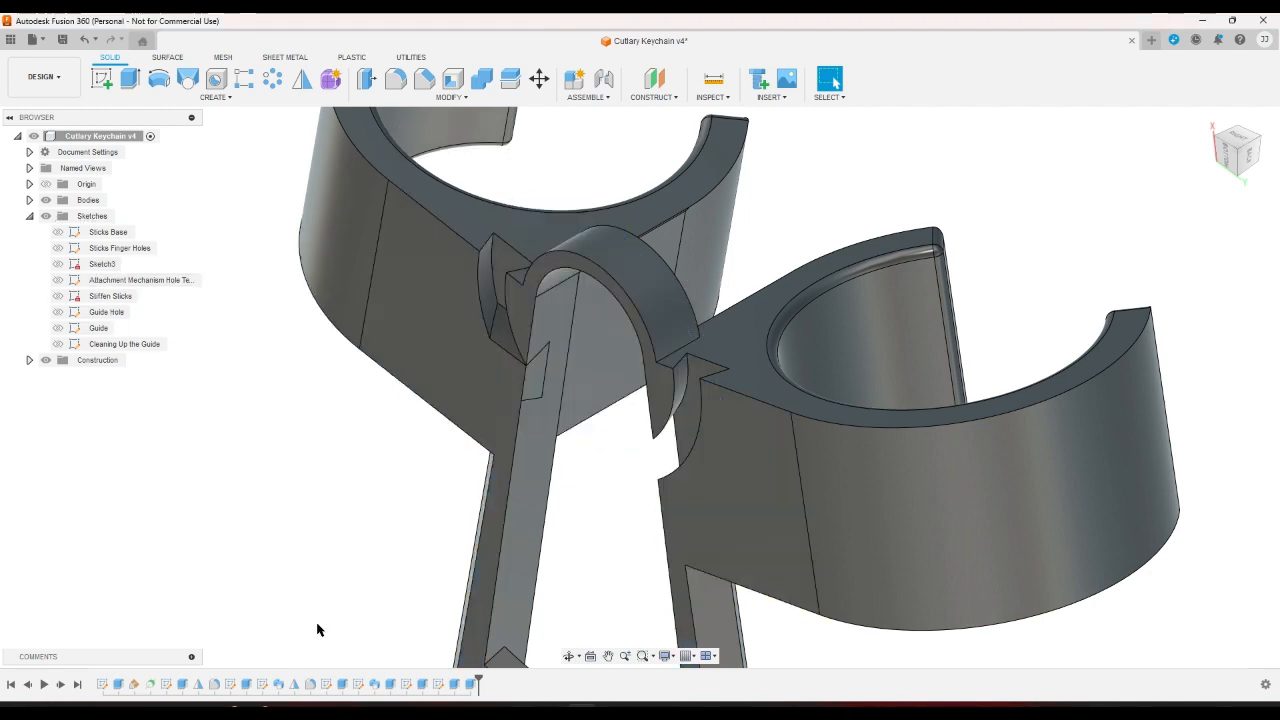
Edit the guide hole cut to keep only the ring profiles in one arm and between the arms, leaving out the opposite arm and hinge side.
double_click(342, 686)
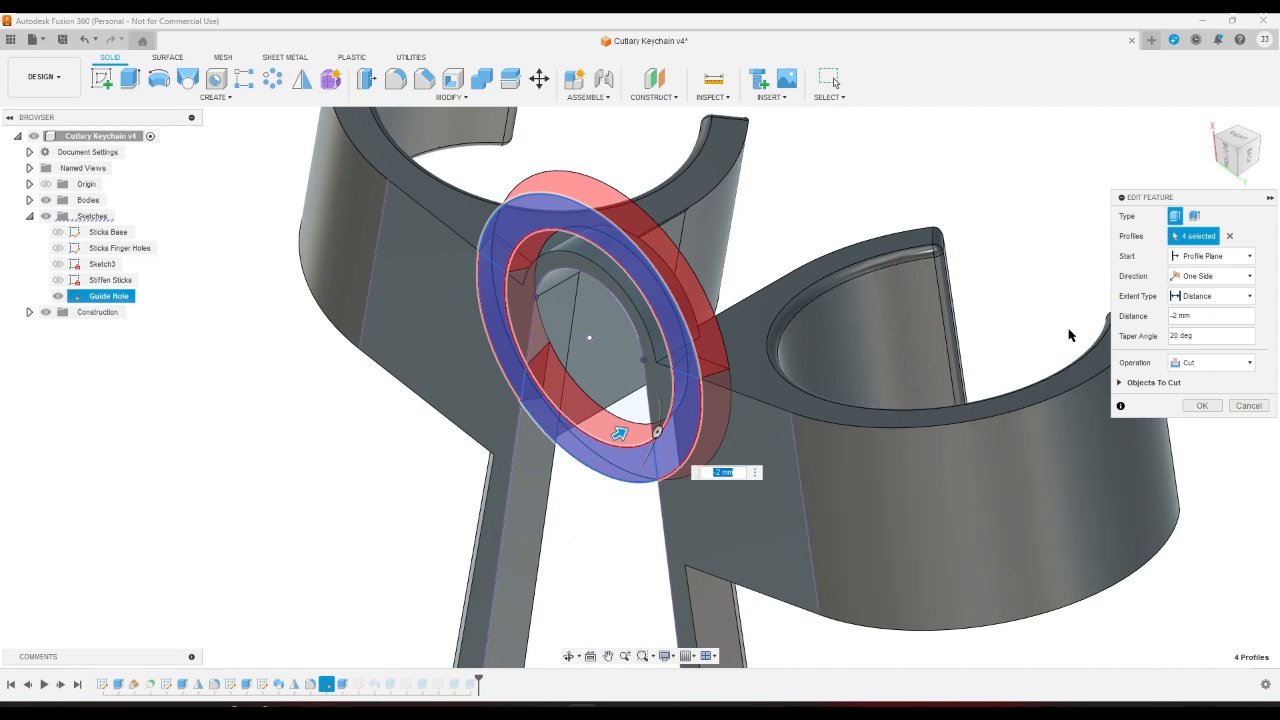
click(1228, 158)
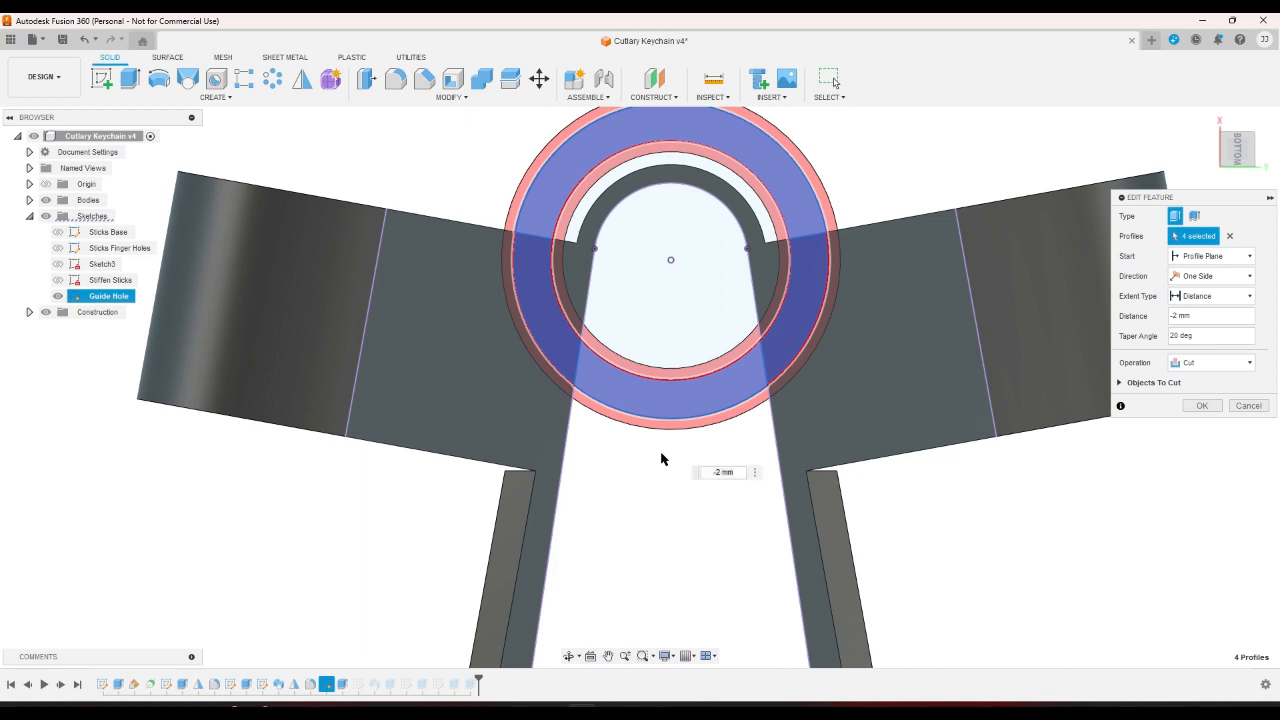
click(557, 349)
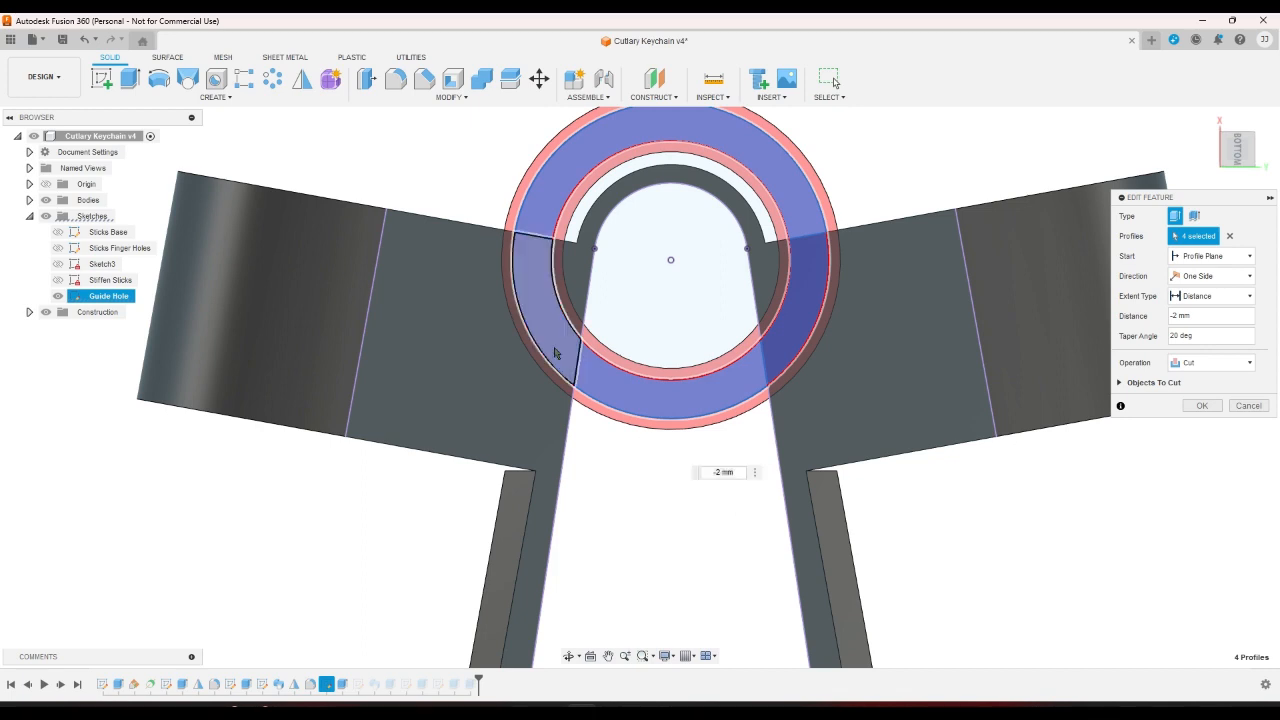
click(544, 233)
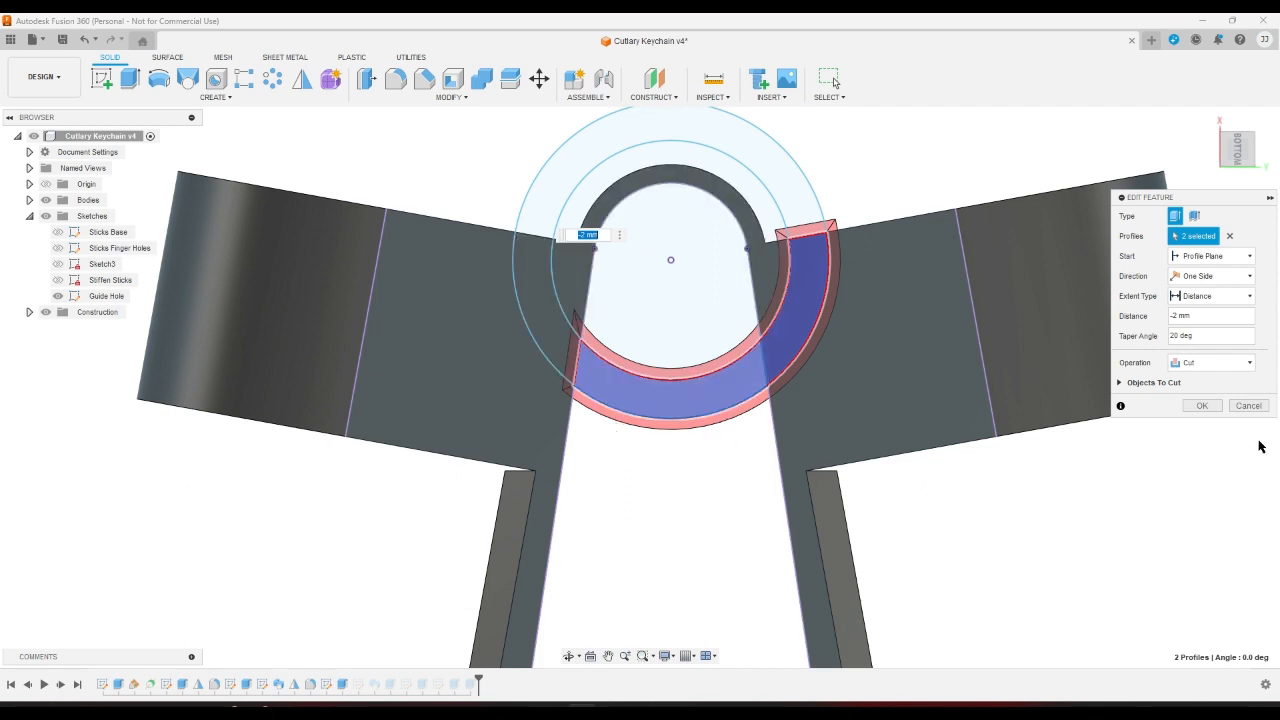
click(1203, 406)
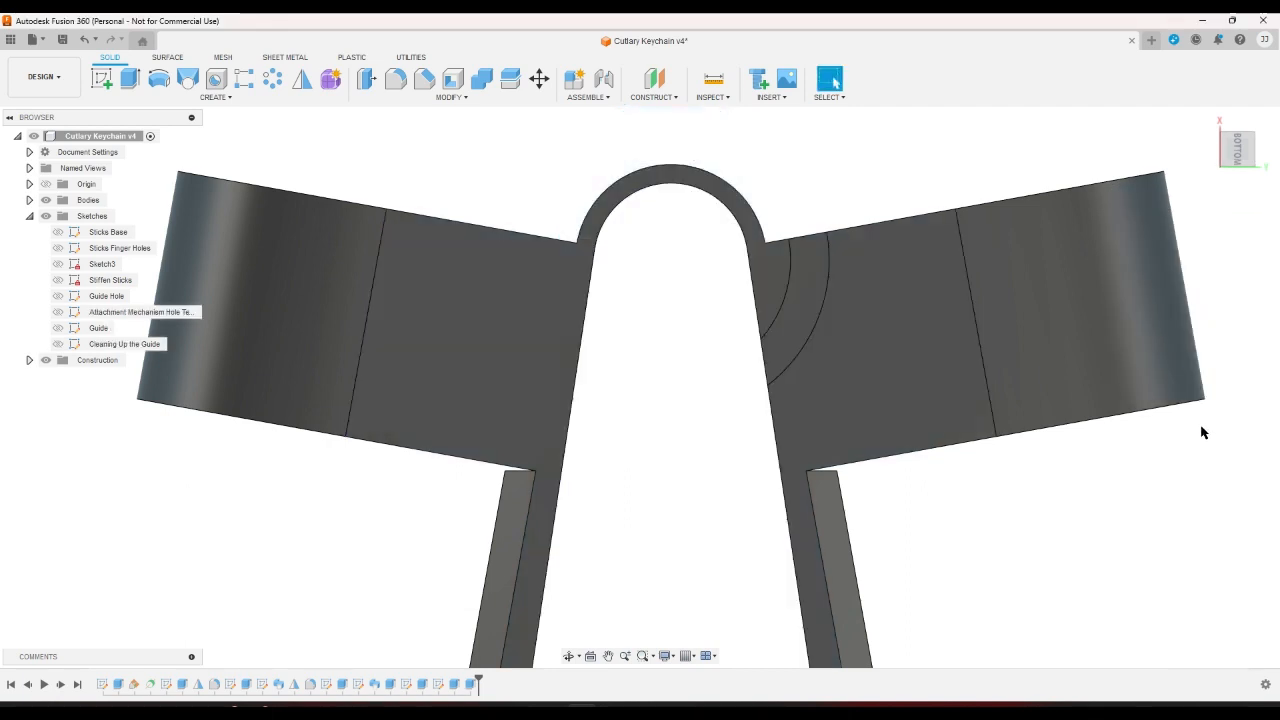
click(1249, 172)
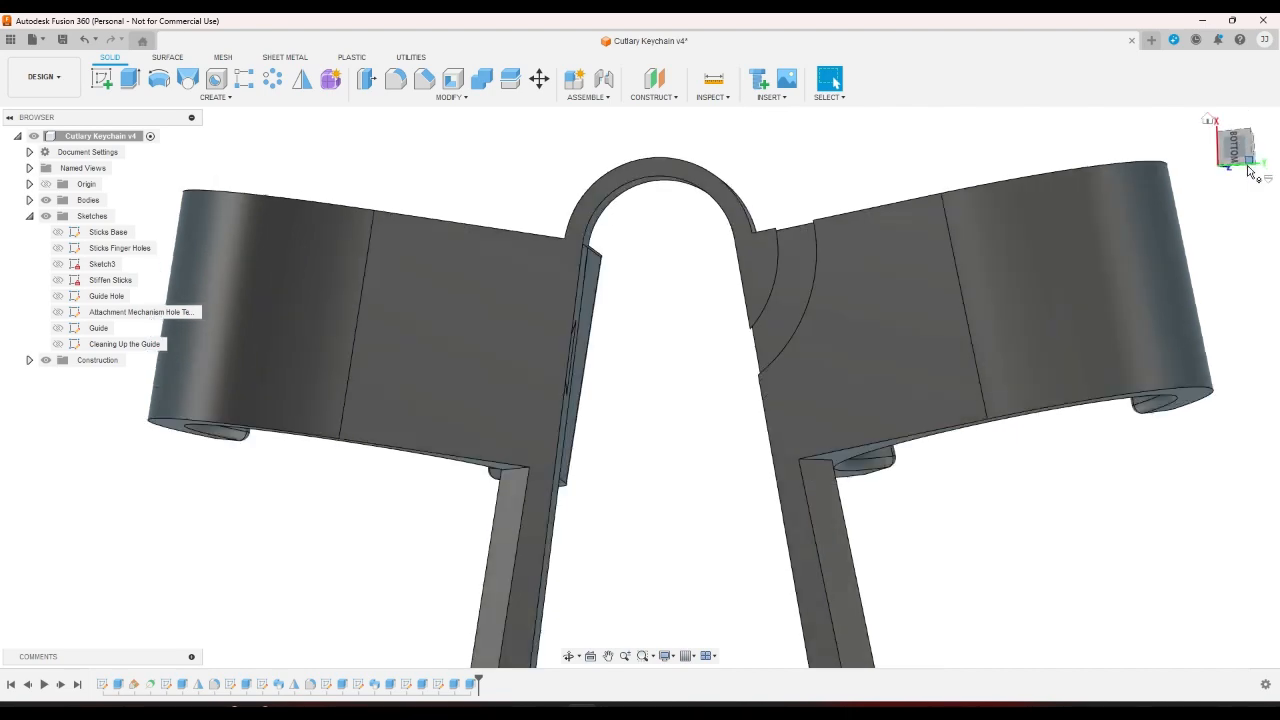
scroll(1120, 402, down, 3)
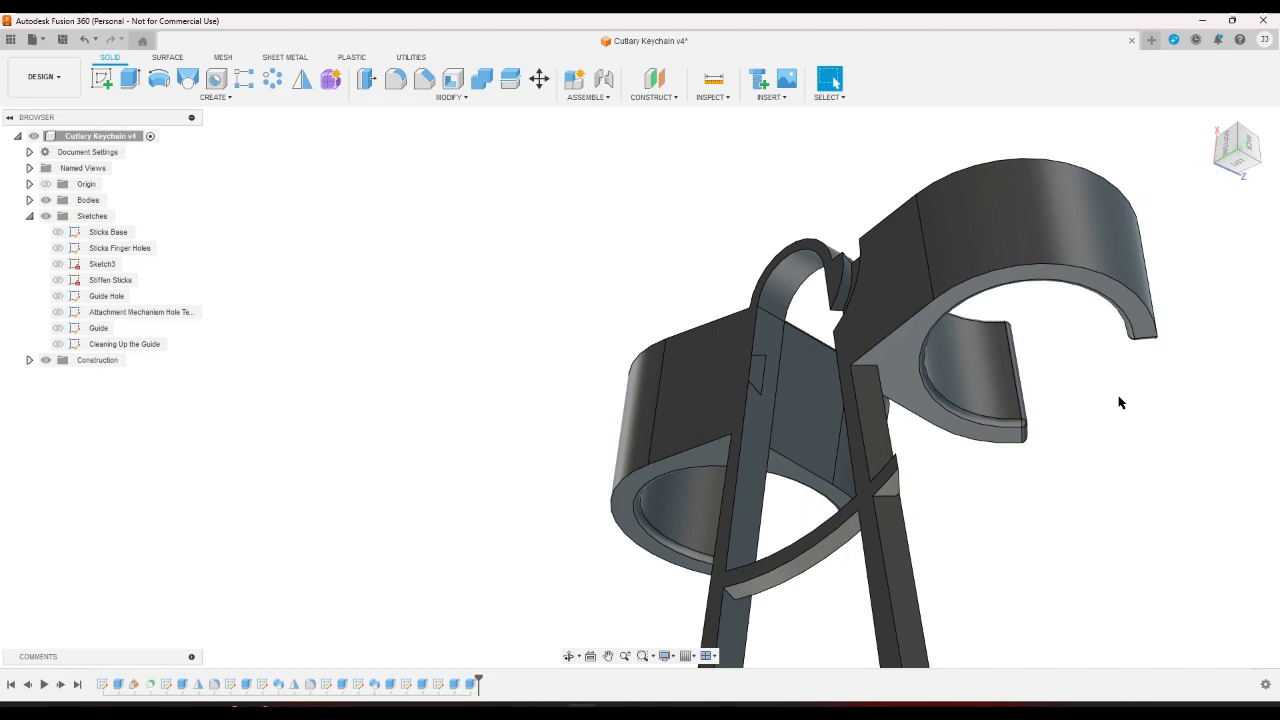
scroll(1091, 425, down, 2)
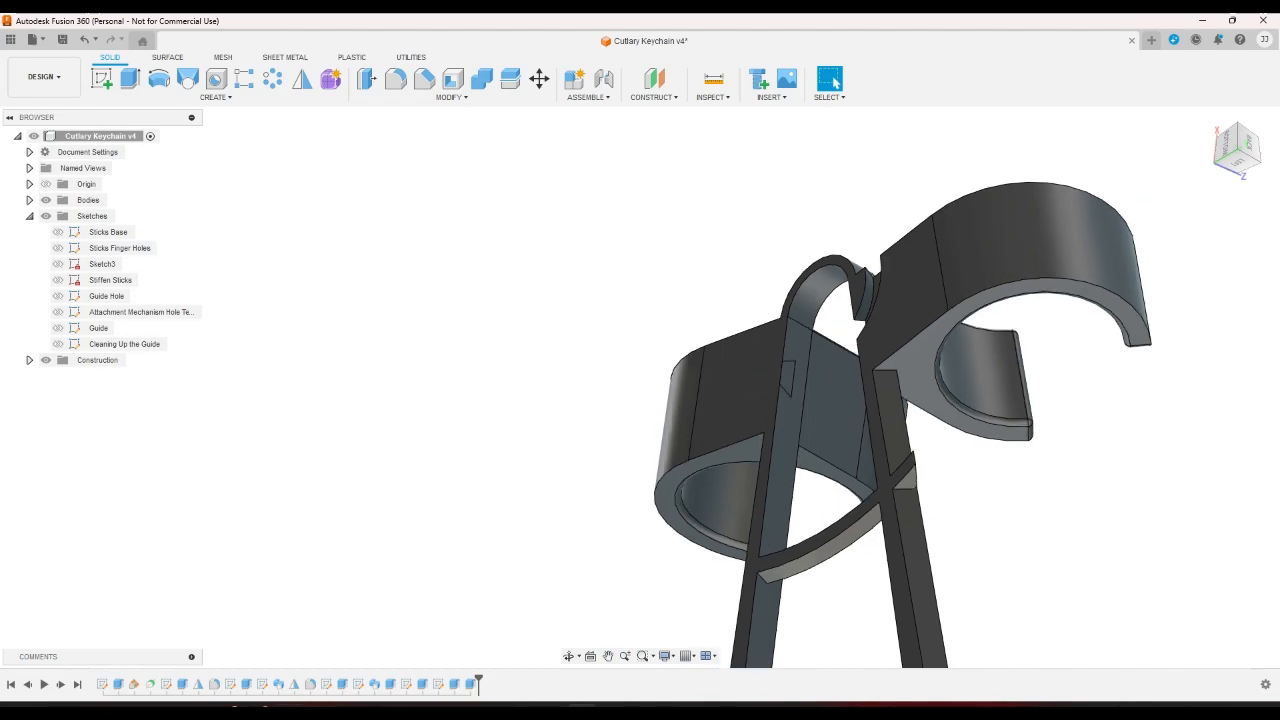
double_click(264, 687)
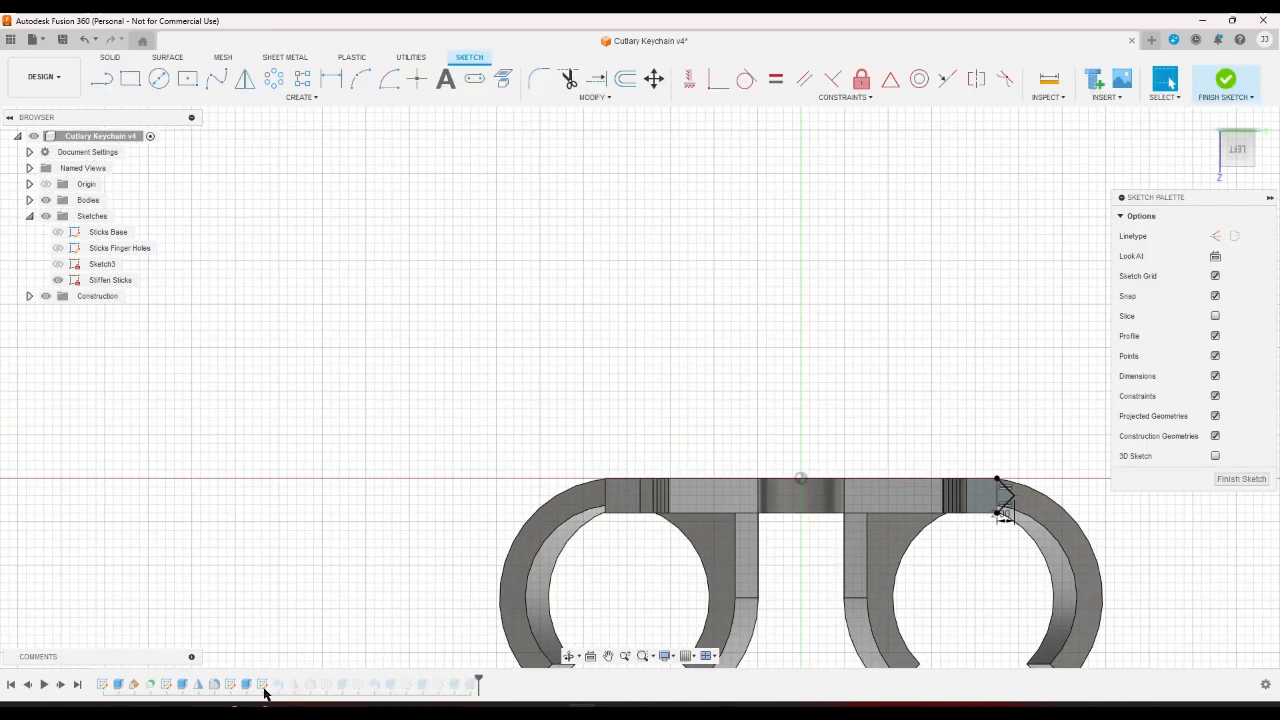
click(81, 44)
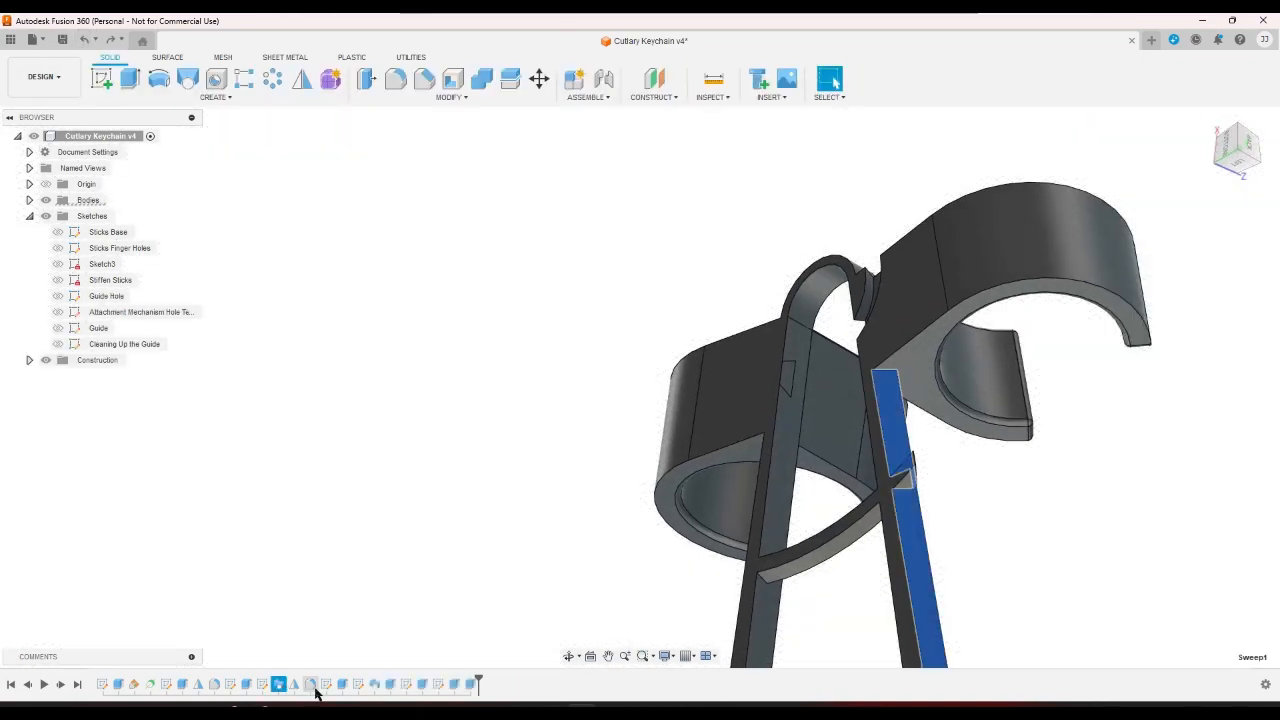
Edit the Guide sketch and offset the arm face outline around the new trapezoidal notch near the hinge by 0.25 mm.
double_click(374, 684)
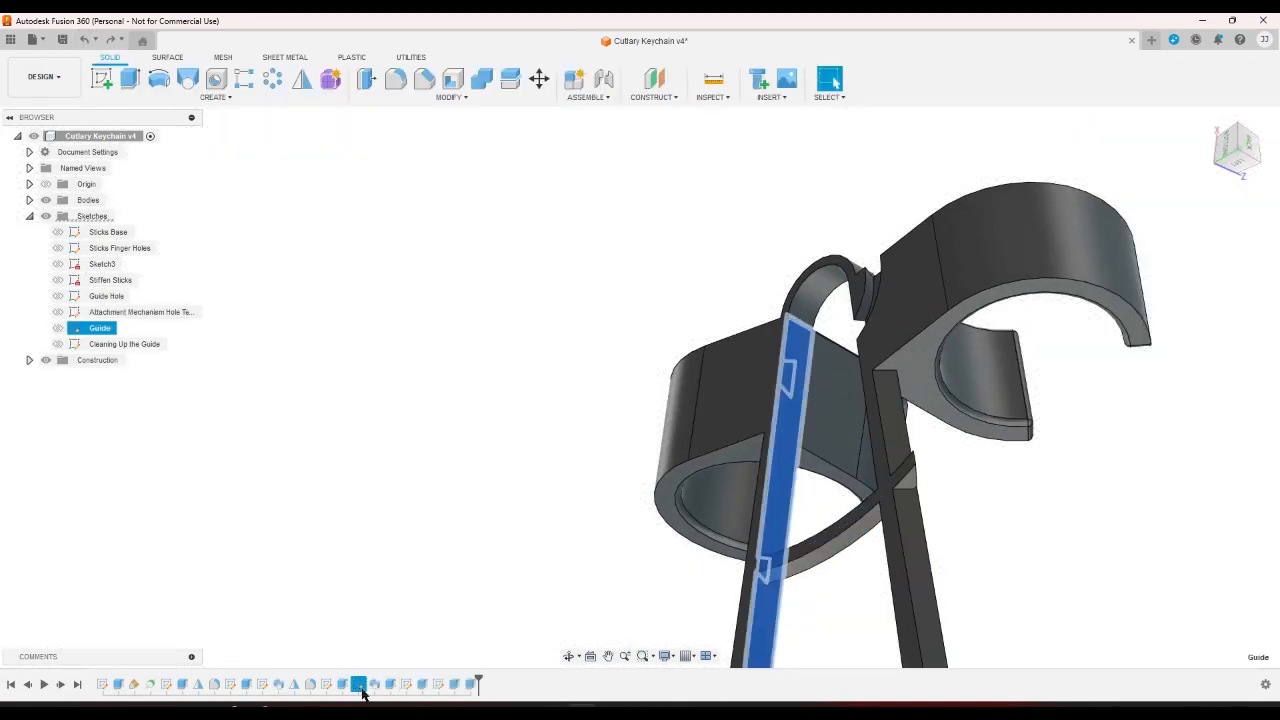
click(1253, 137)
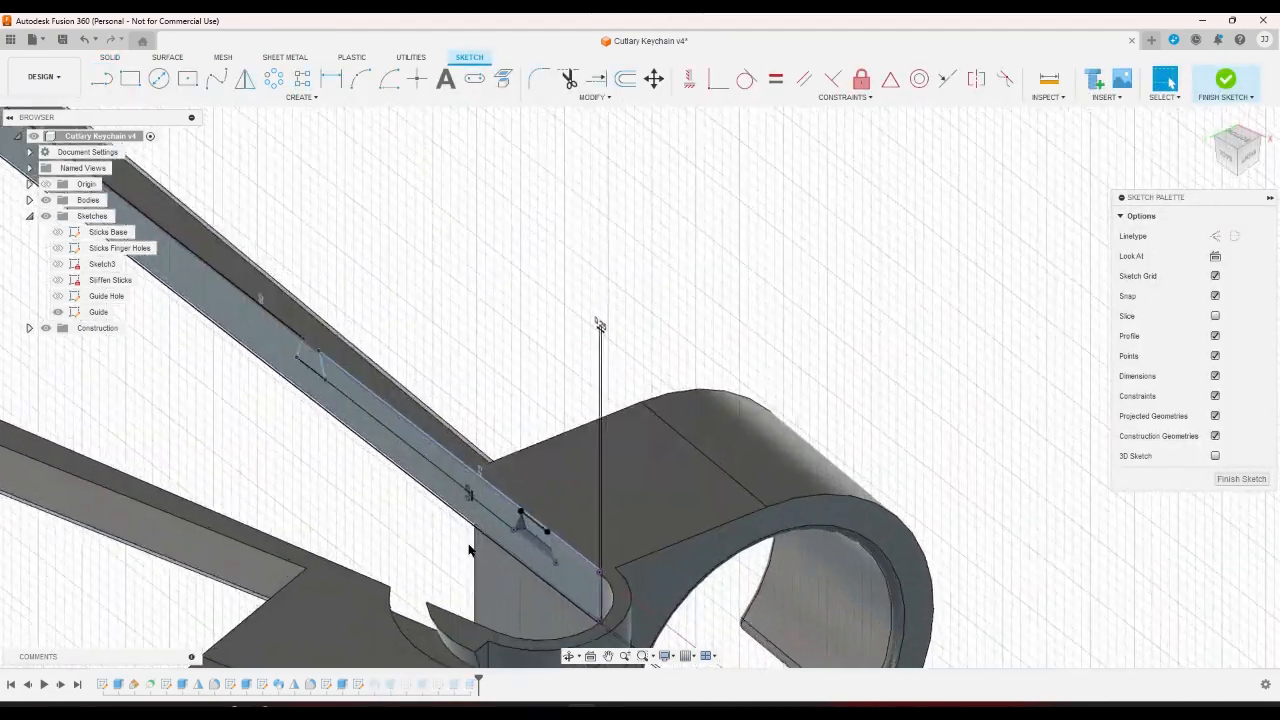
scroll(430, 510, up, 2)
scroll(385, 455, up, 1)
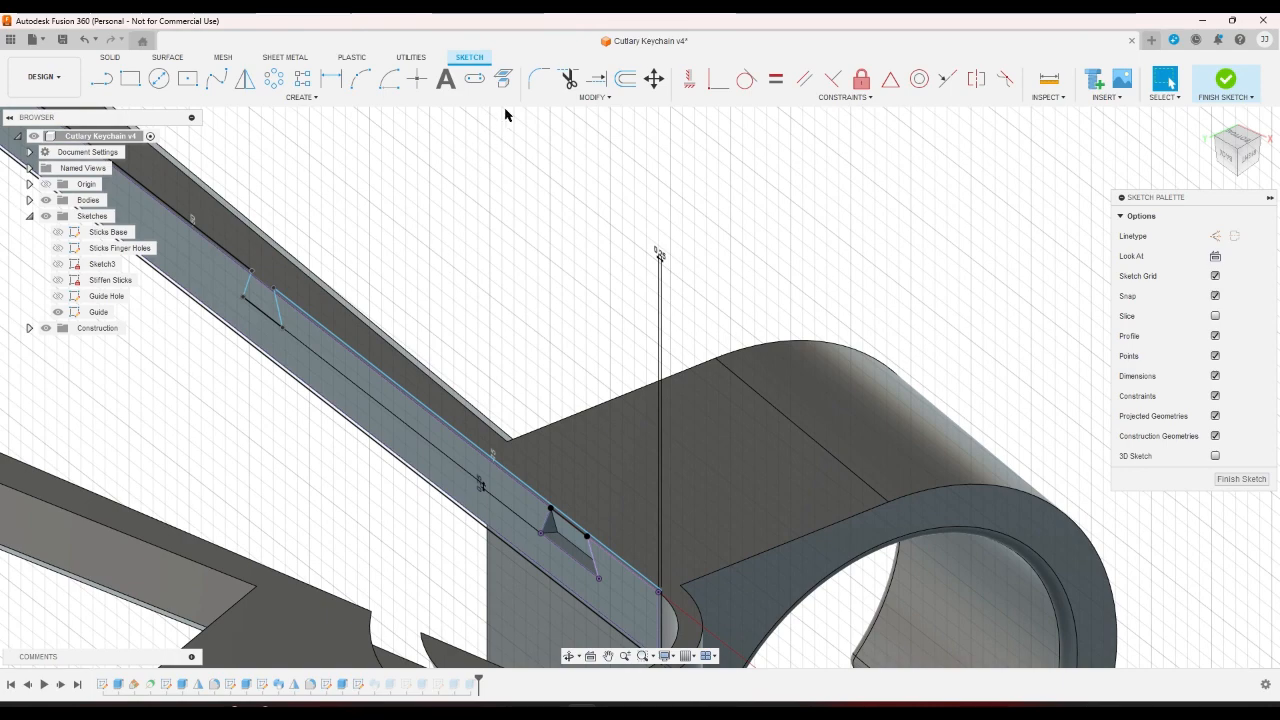
scroll(545, 527, up, 2)
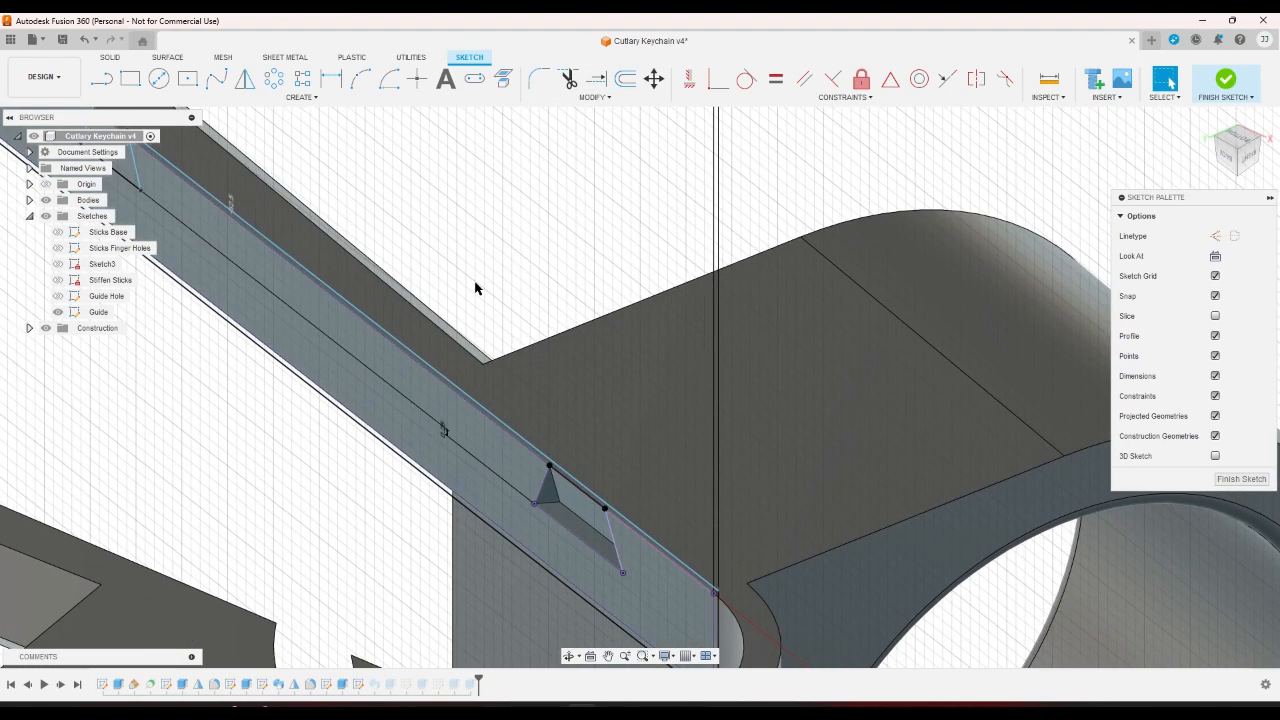
click(625, 79)
click(564, 502)
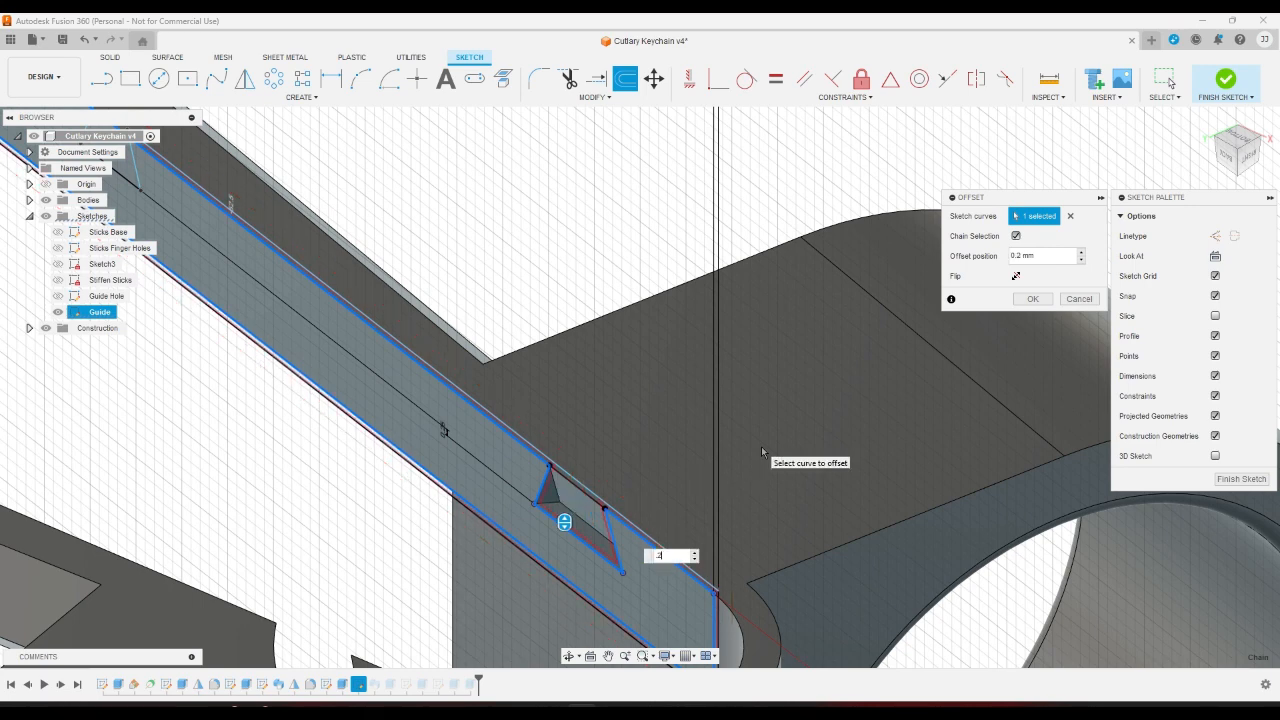
text(5)
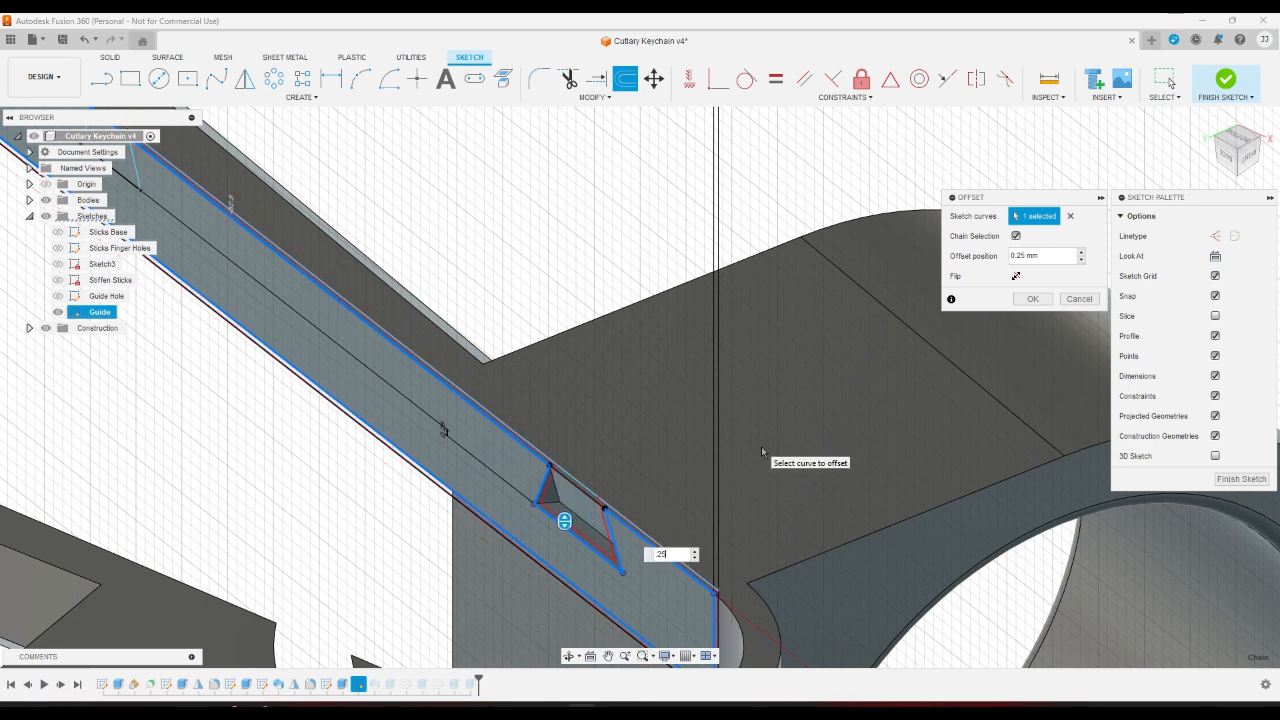
key(Return)
Check the corners of the offset outline around the notch up close and finish the Guide sketch.
click(101, 78)
scroll(488, 417, up, 2)
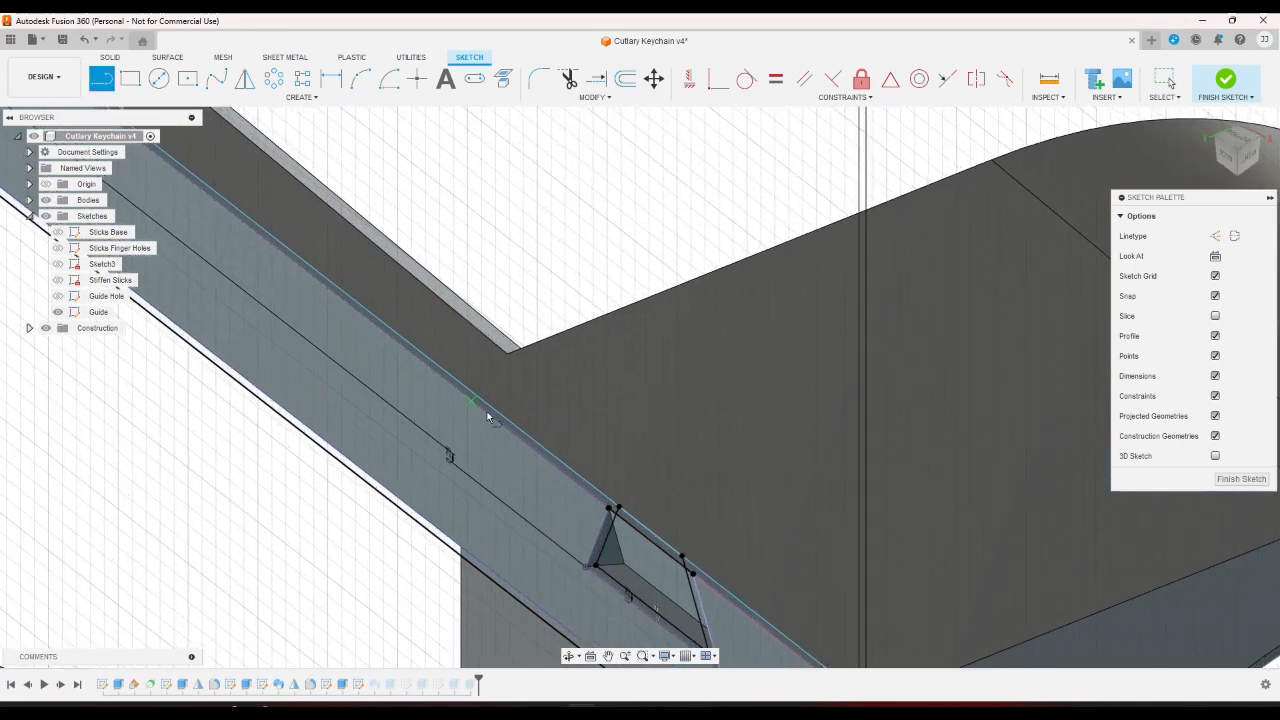
scroll(677, 590, up, 3)
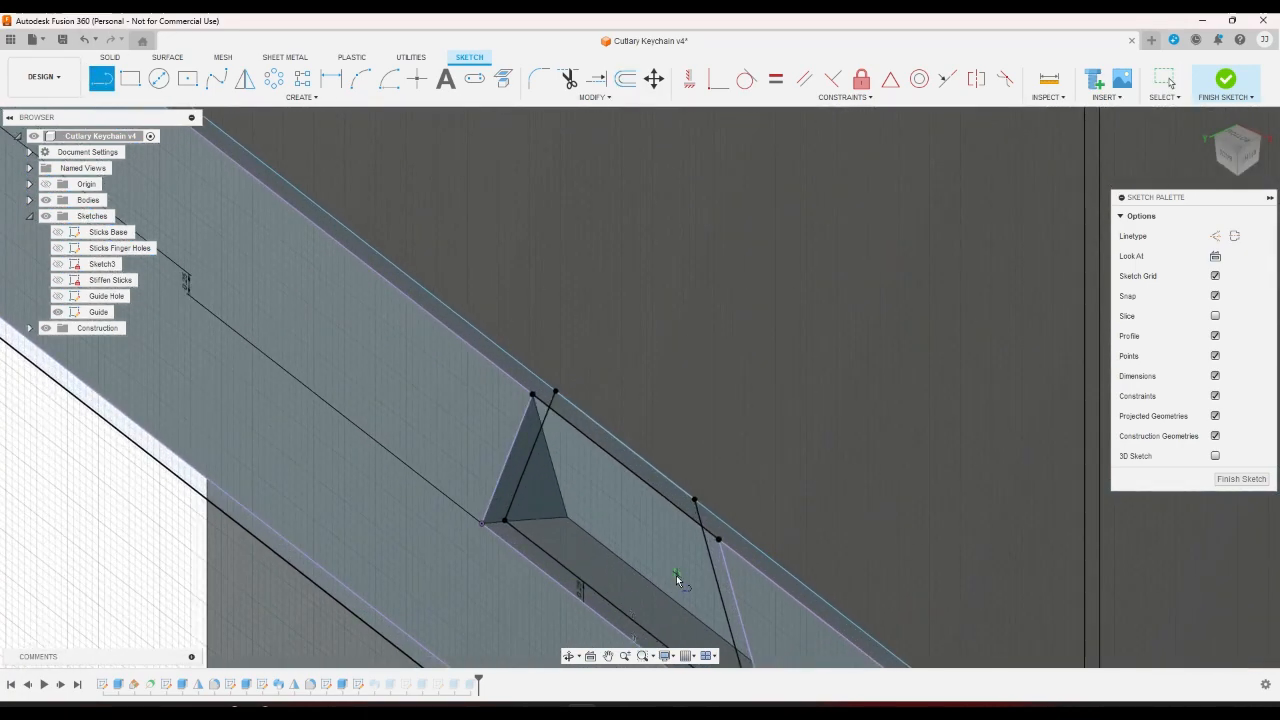
right_click(640, 540)
click(572, 531)
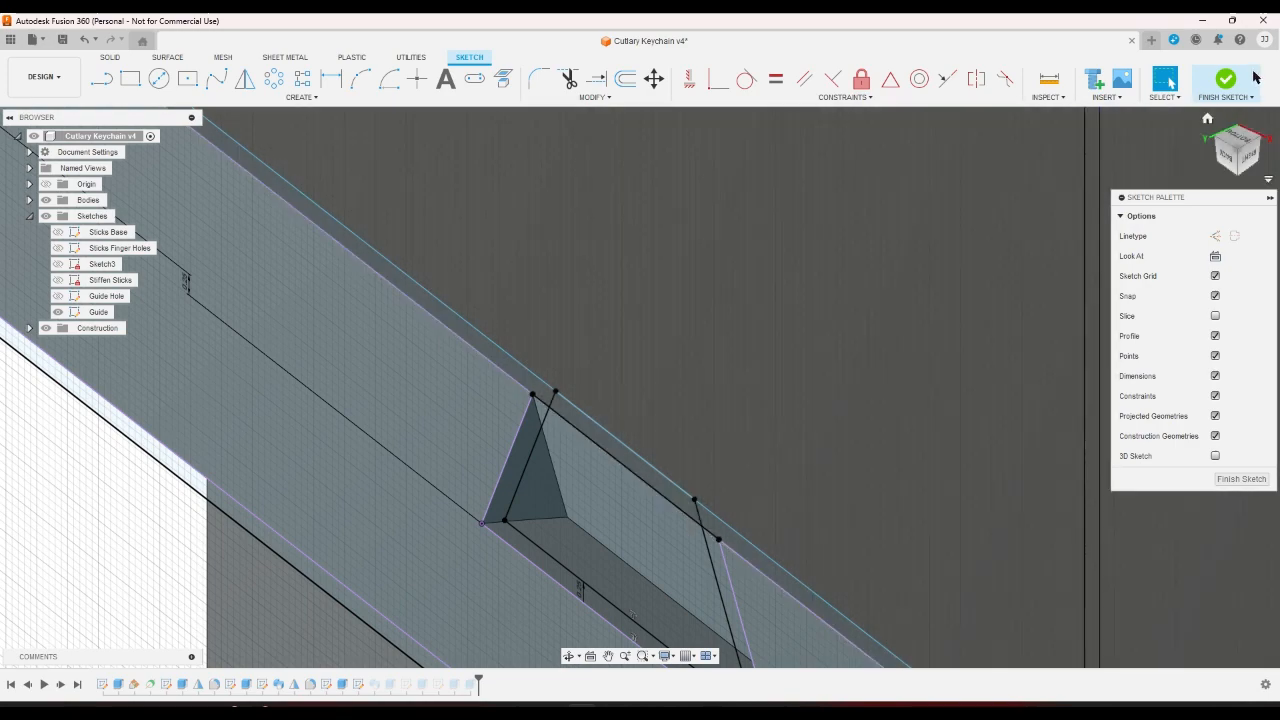
click(1224, 82)
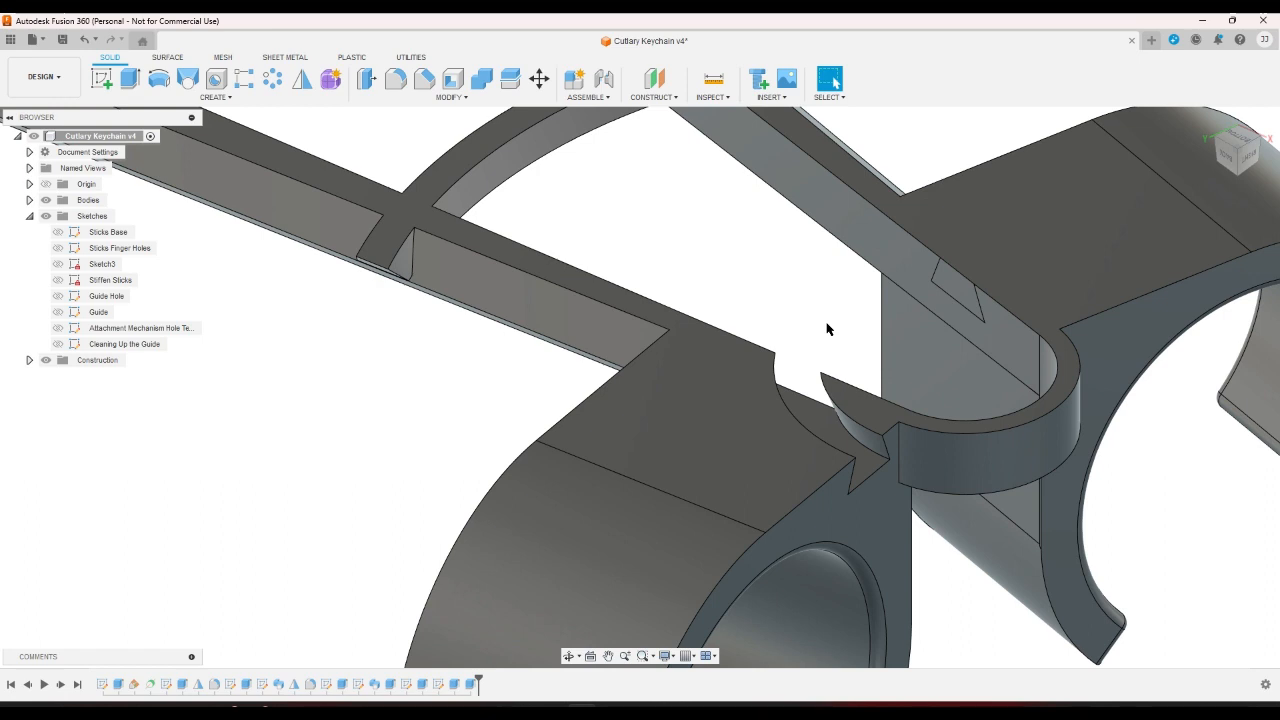
Show the Guide sketch and edit the guide sweep, replacing its old profile with the offset trapezoid beside the hinge.
click(57, 331)
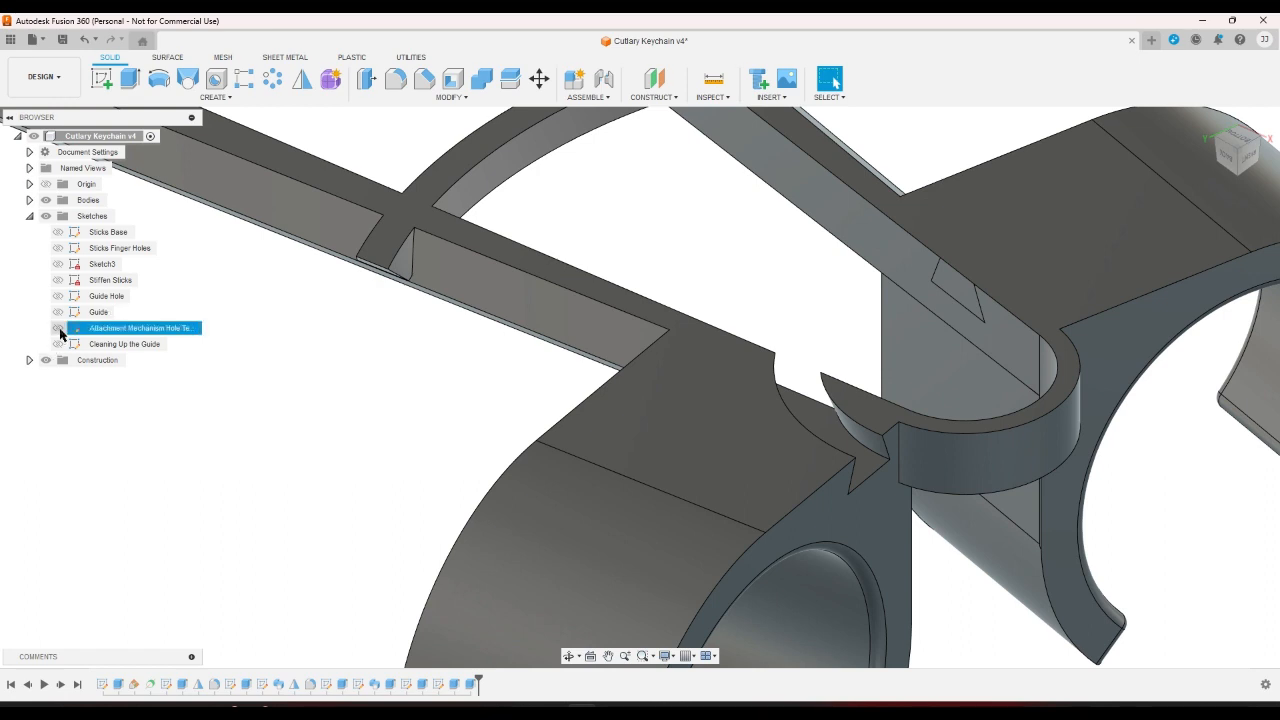
click(62, 345)
click(59, 329)
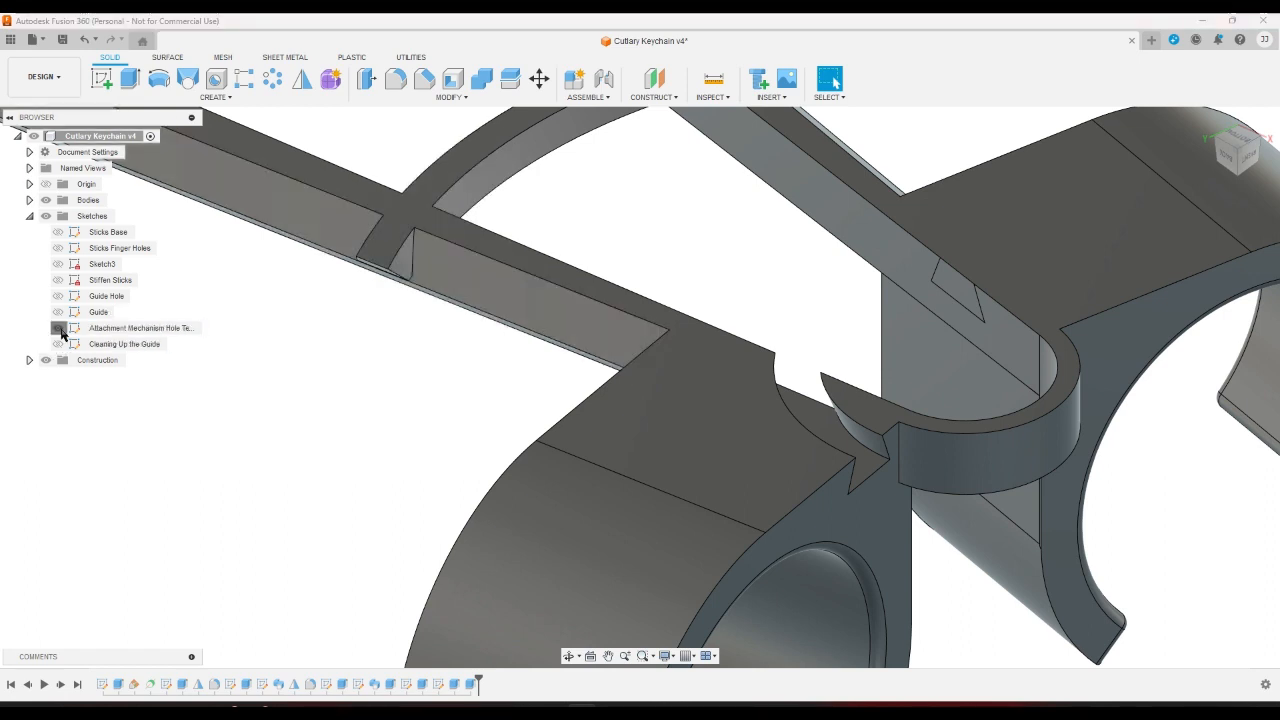
click(58, 313)
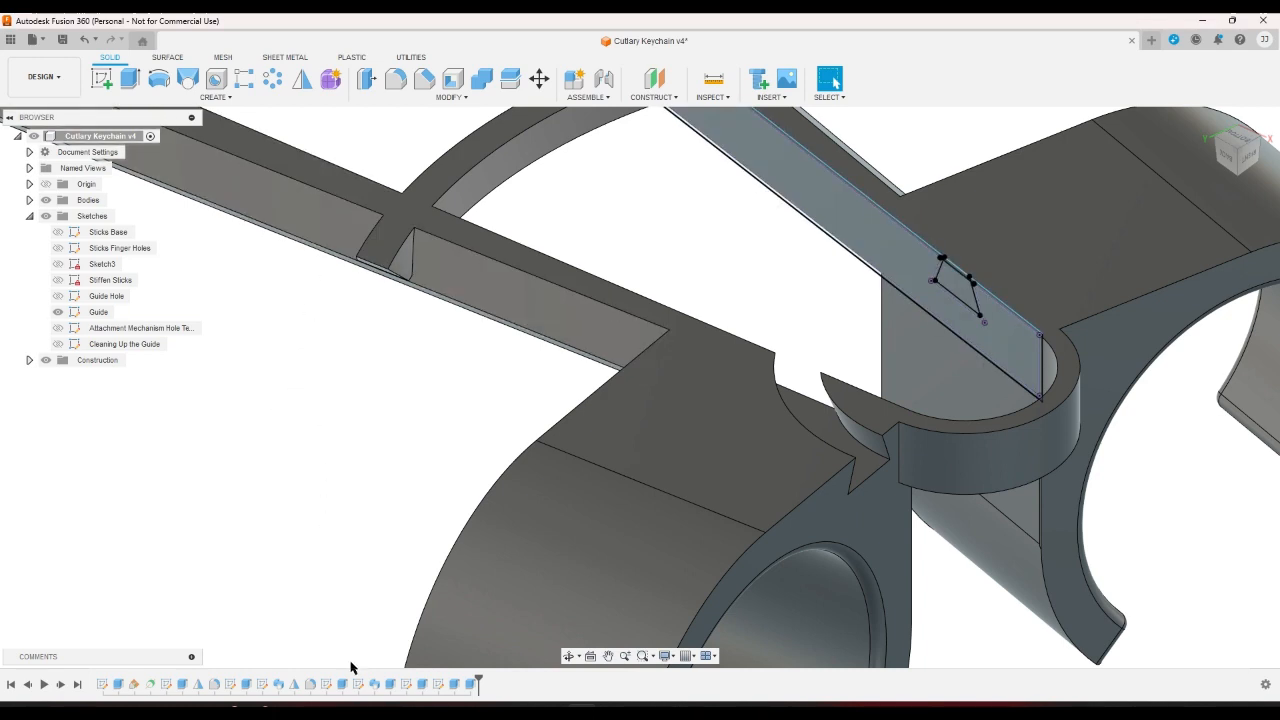
double_click(374, 684)
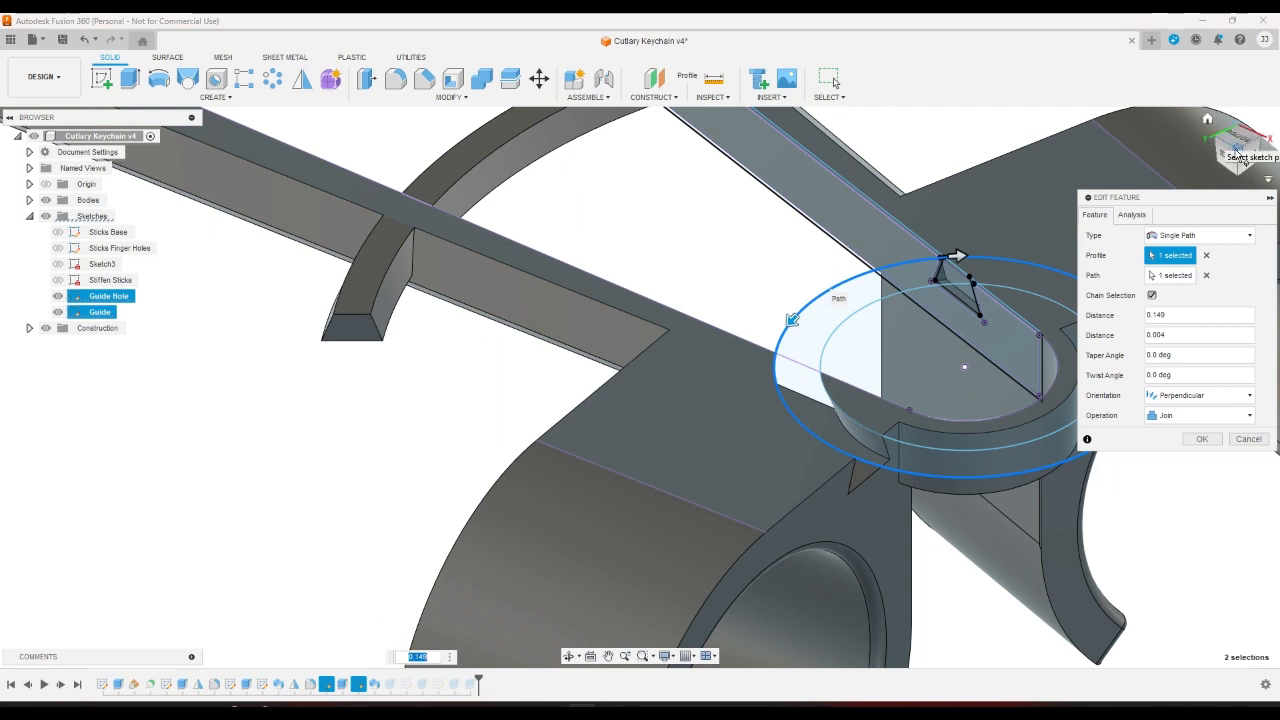
scroll(705, 440, down, 2)
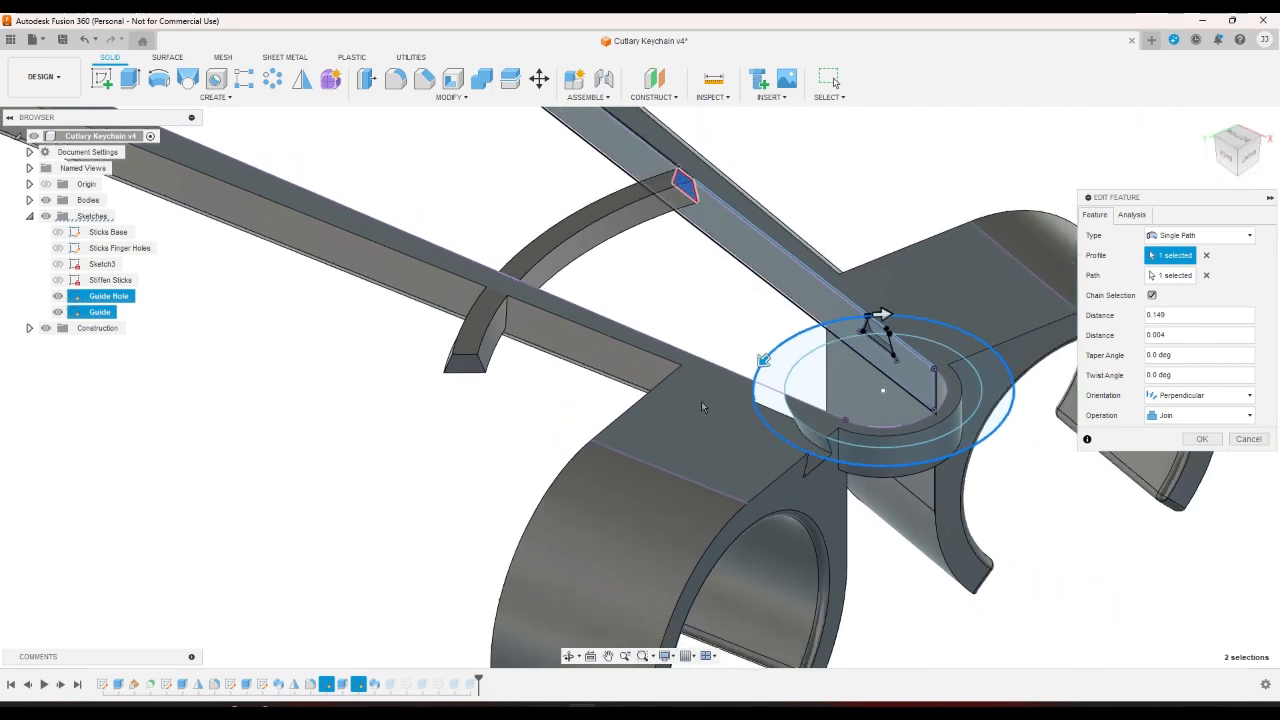
click(687, 188)
scroll(876, 330, up, 5)
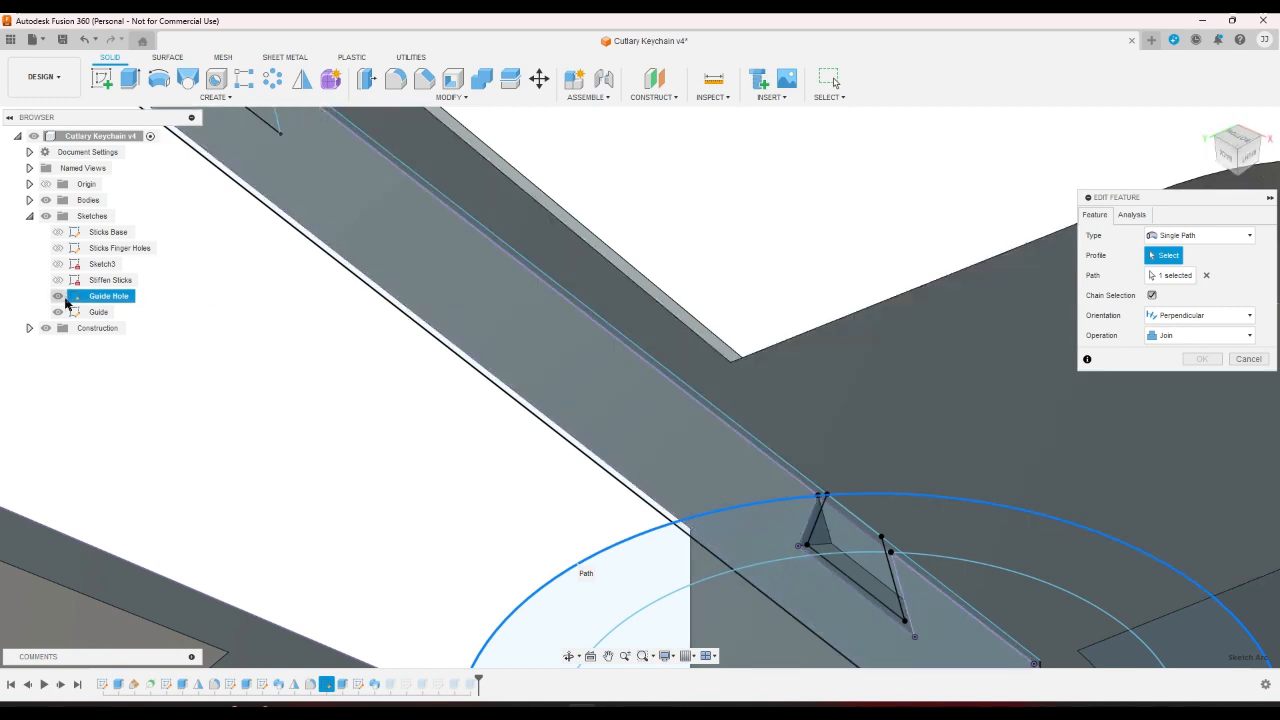
click(800, 525)
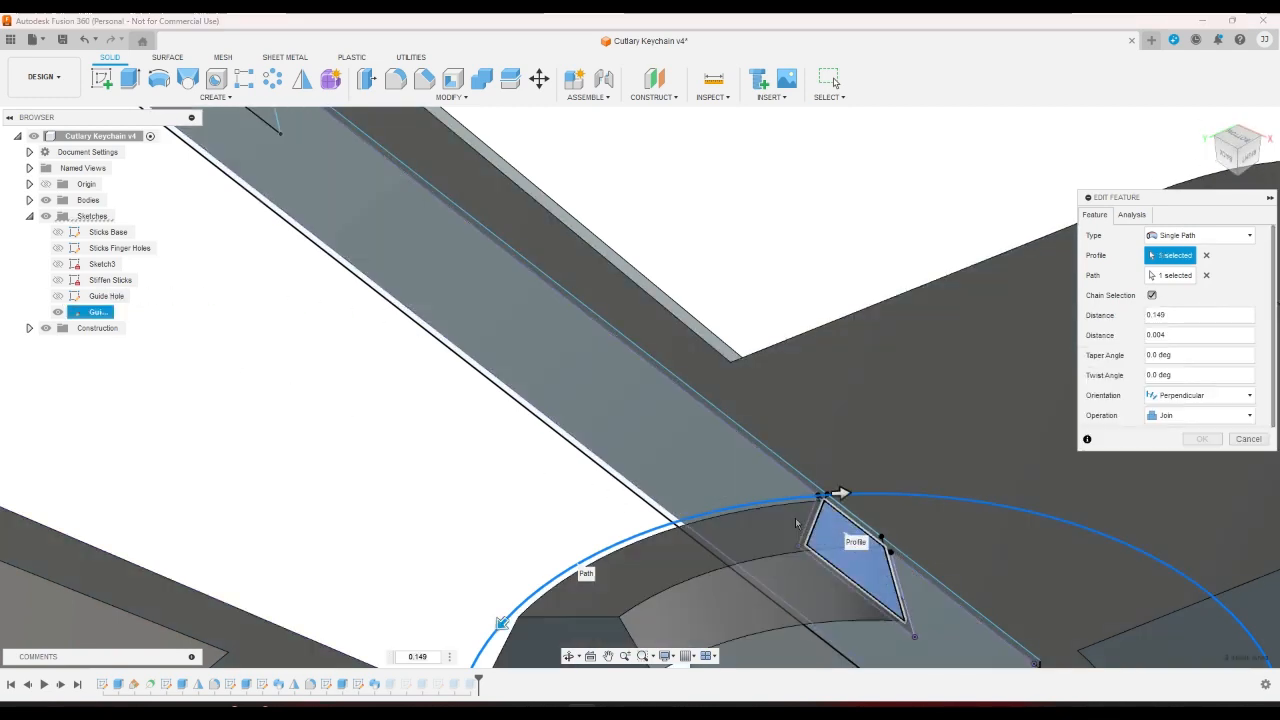
click(58, 296)
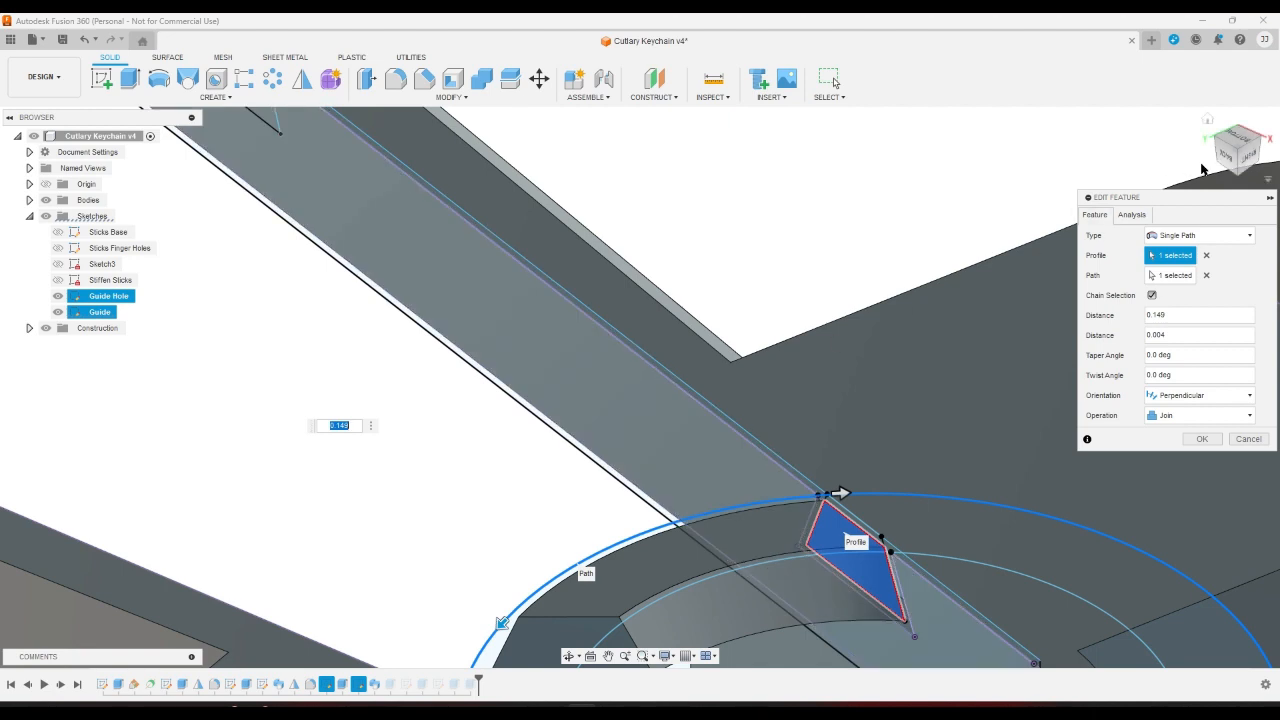
Extend the guide sweep along the circular path to distances of 0.423 and 0.015, and apply the edit.
drag(843, 491, 868, 492)
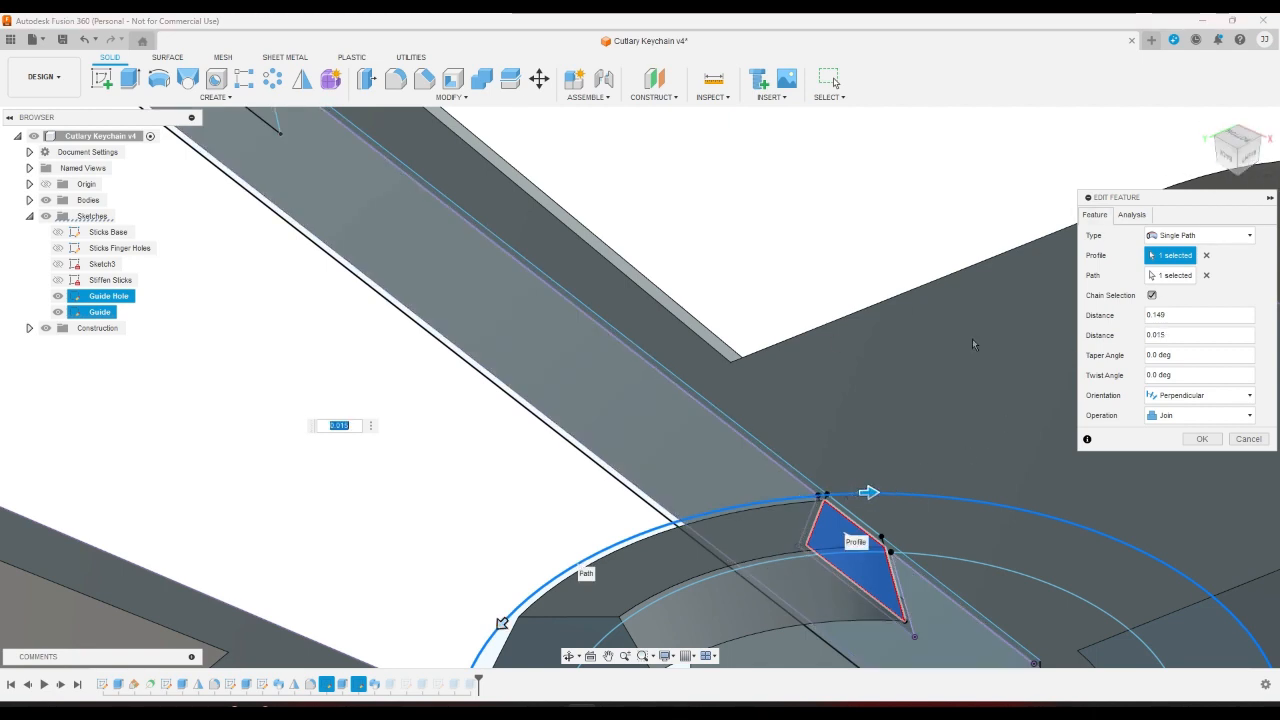
click(1238, 137)
scroll(931, 214, down, 3)
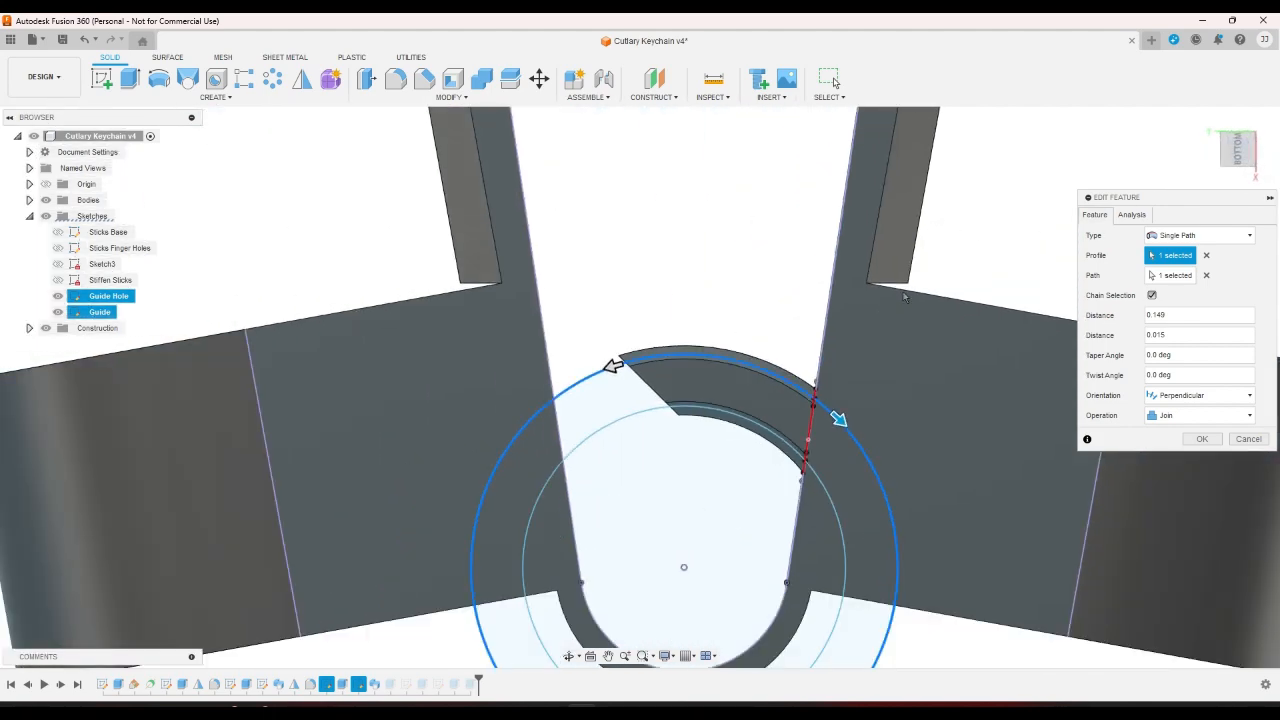
drag(612, 366, 468, 670)
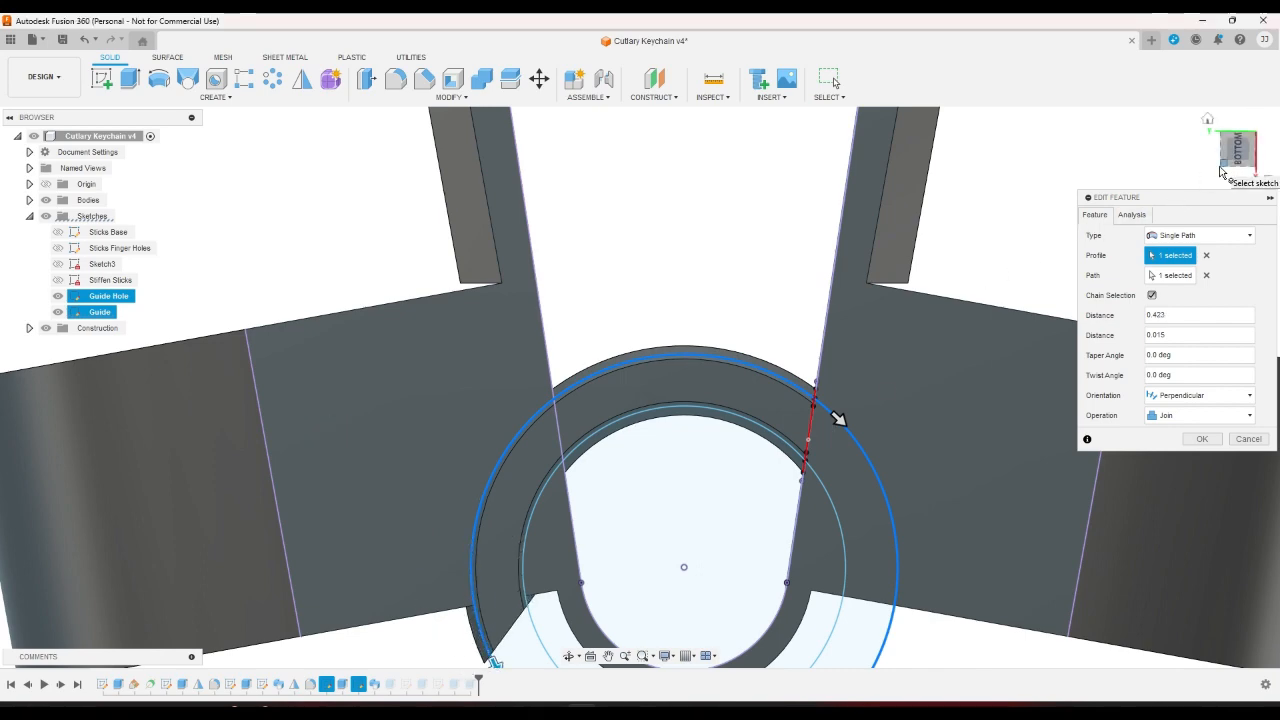
drag(1238, 152, 1218, 173)
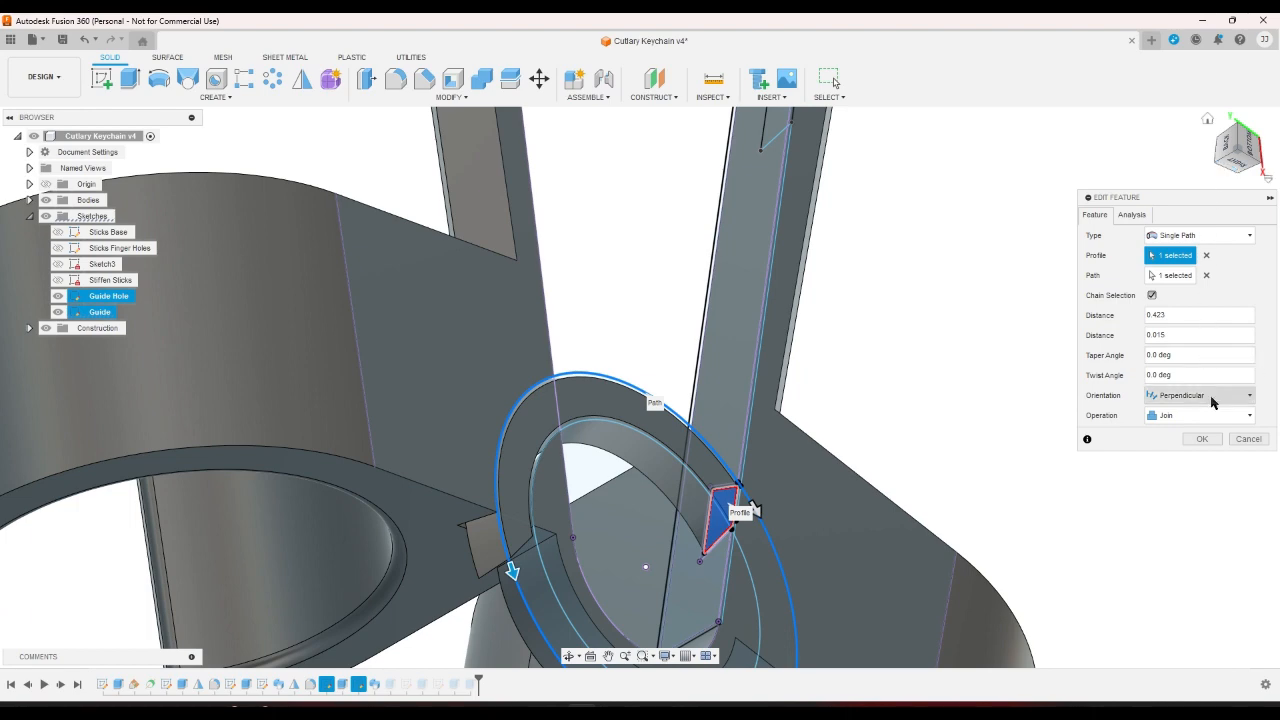
click(1201, 438)
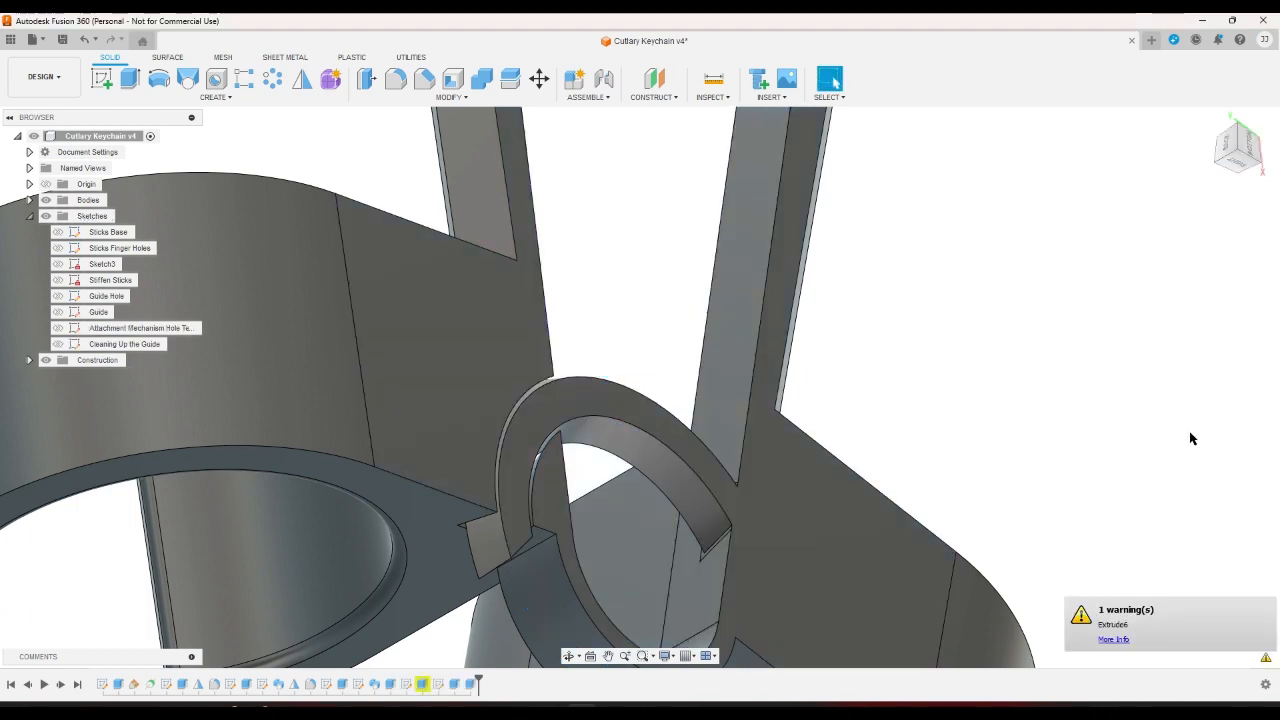
Examine the reshaped guide around the hinge from several angles, checking its ends, its gaps in the arms and the guide cleanup sketch's location.
scroll(1180, 430, down, 5)
click(1237, 165)
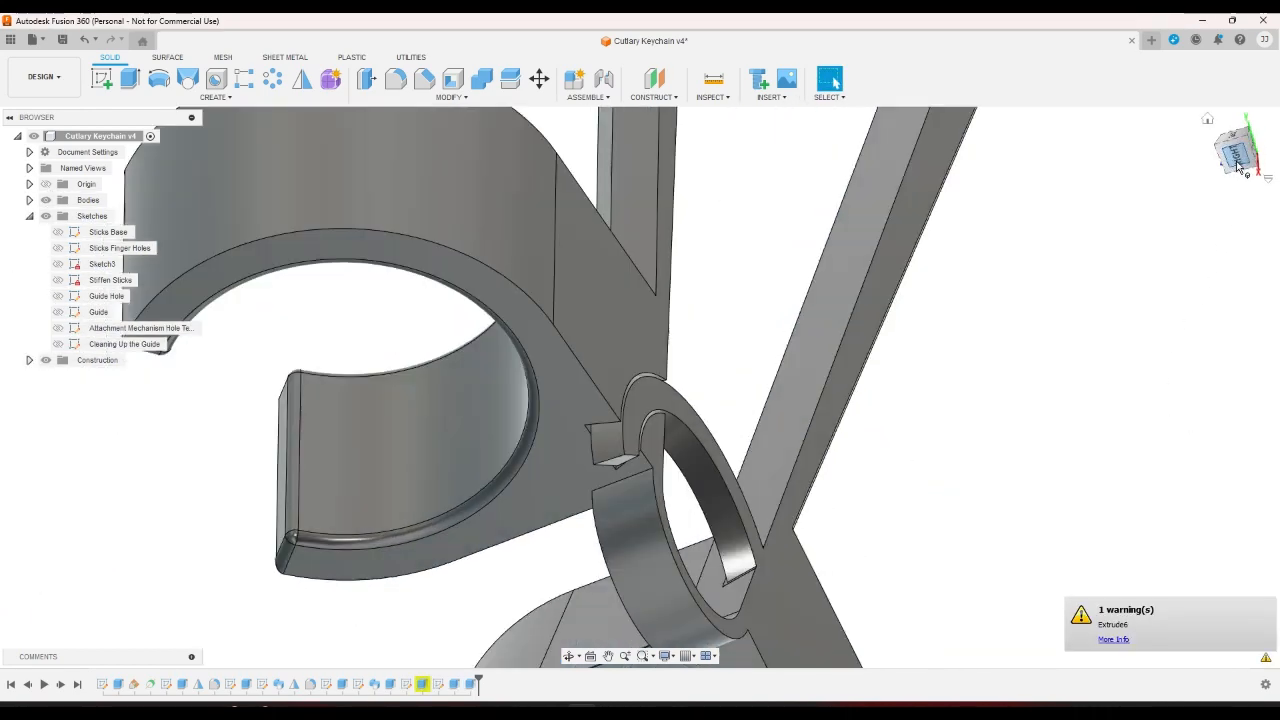
click(407, 686)
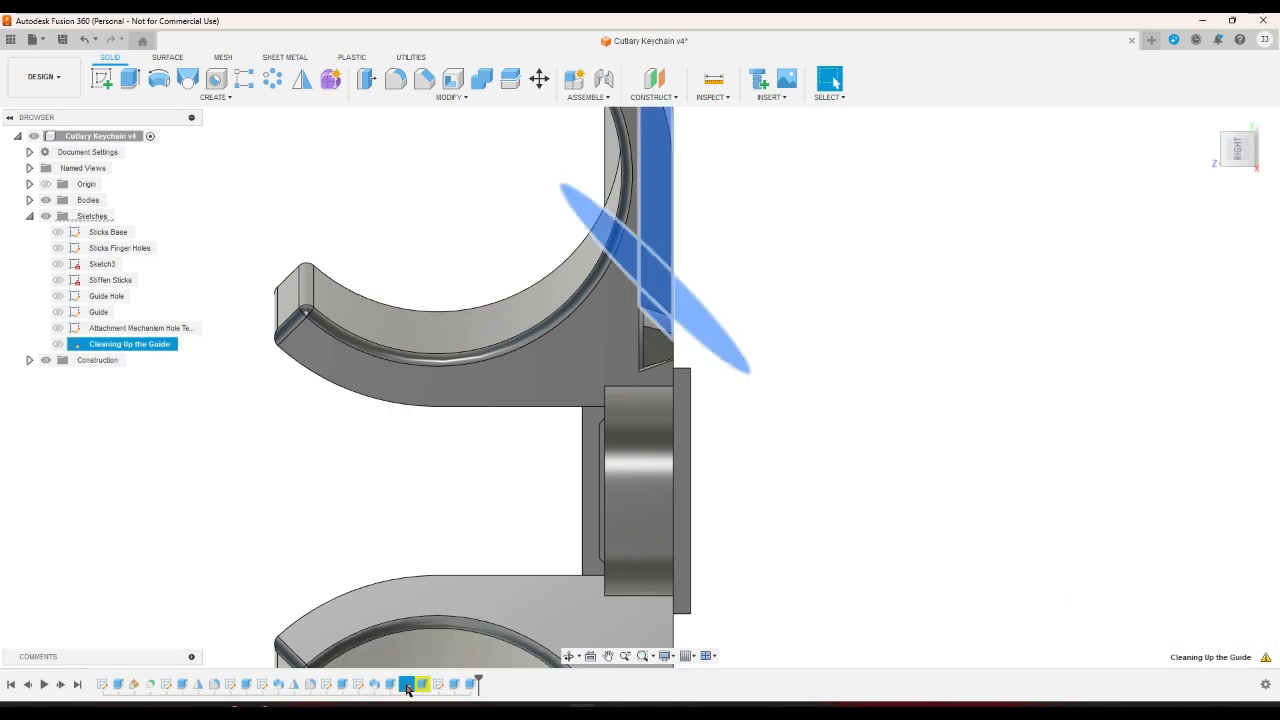
click(1007, 270)
click(1206, 120)
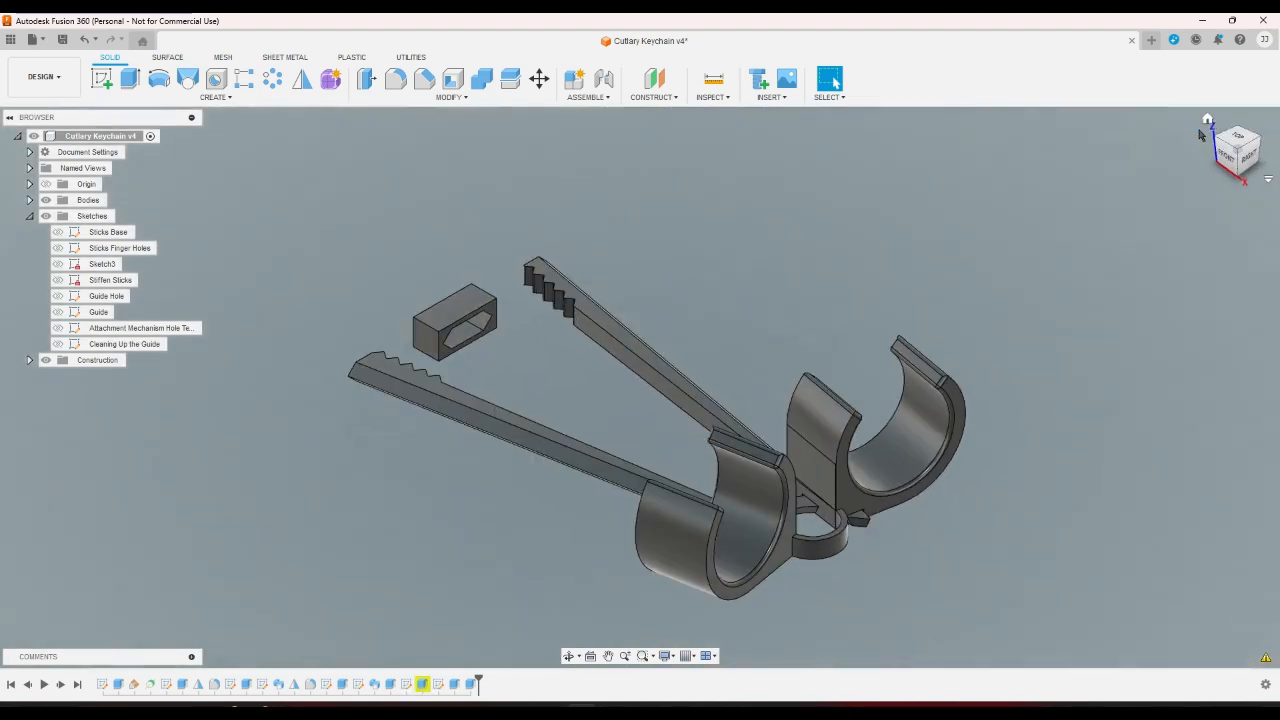
click(1246, 175)
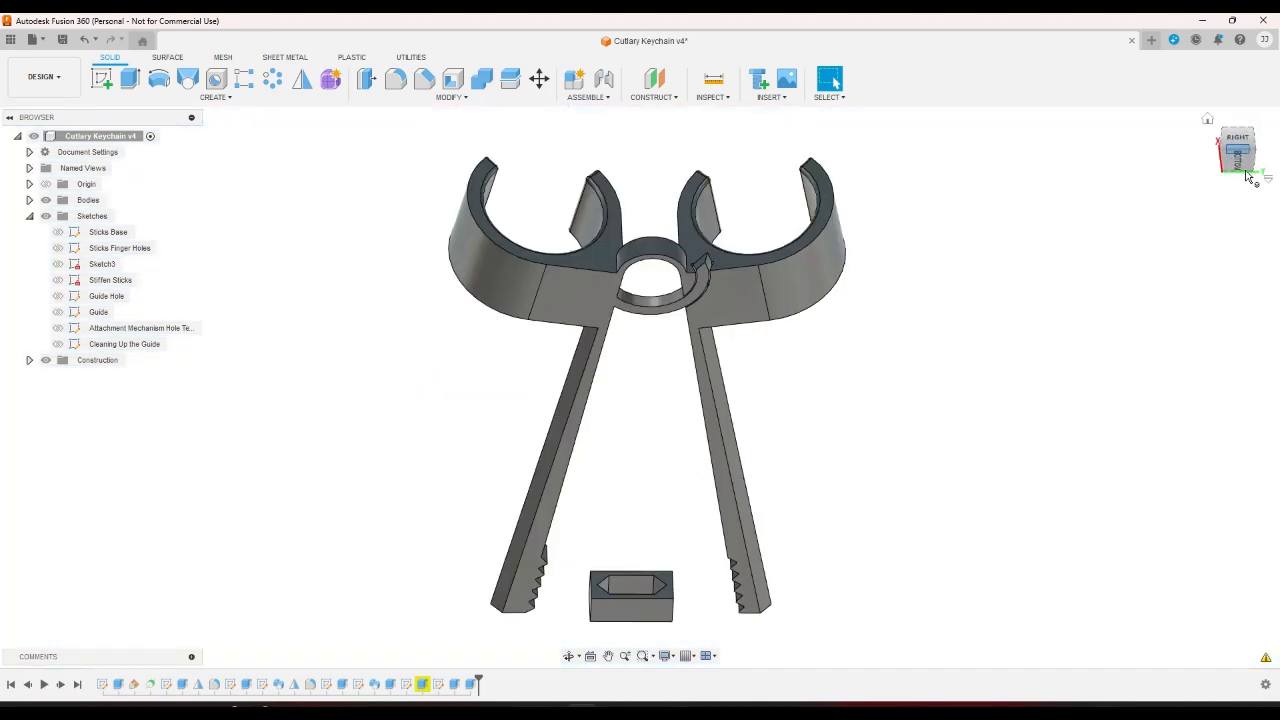
click(1246, 175)
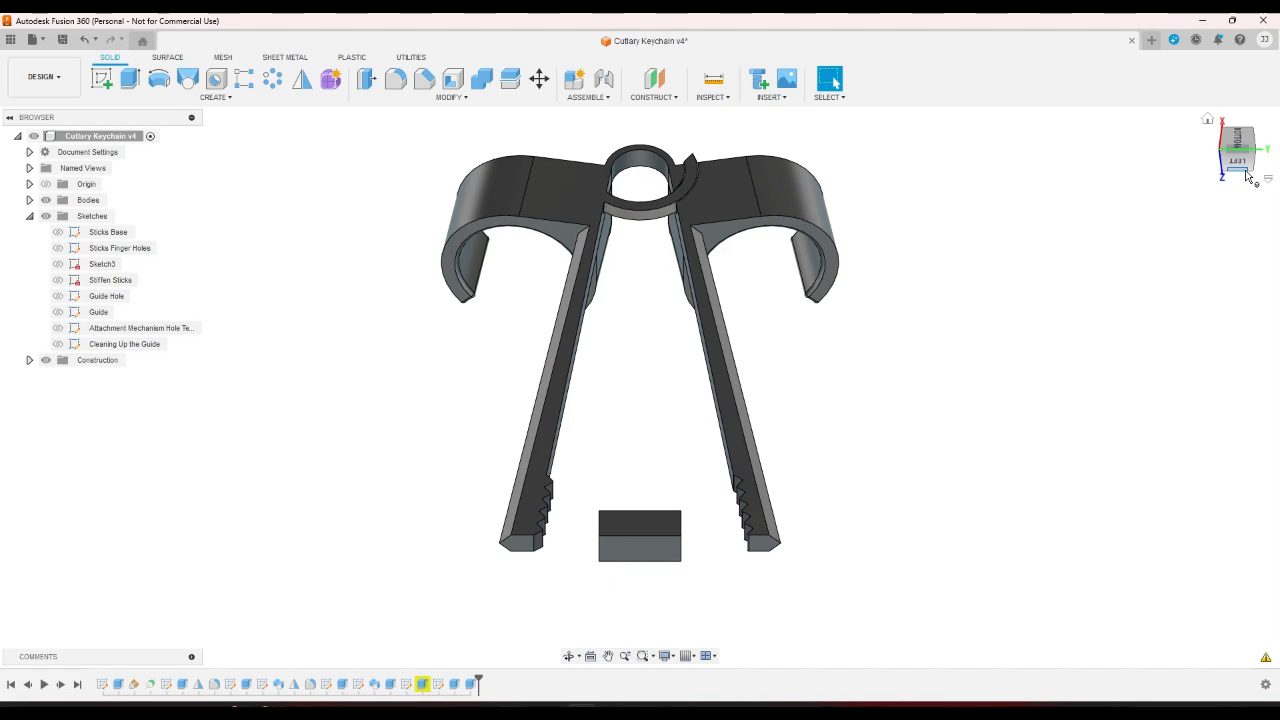
click(1254, 151)
scroll(913, 239, up, 3)
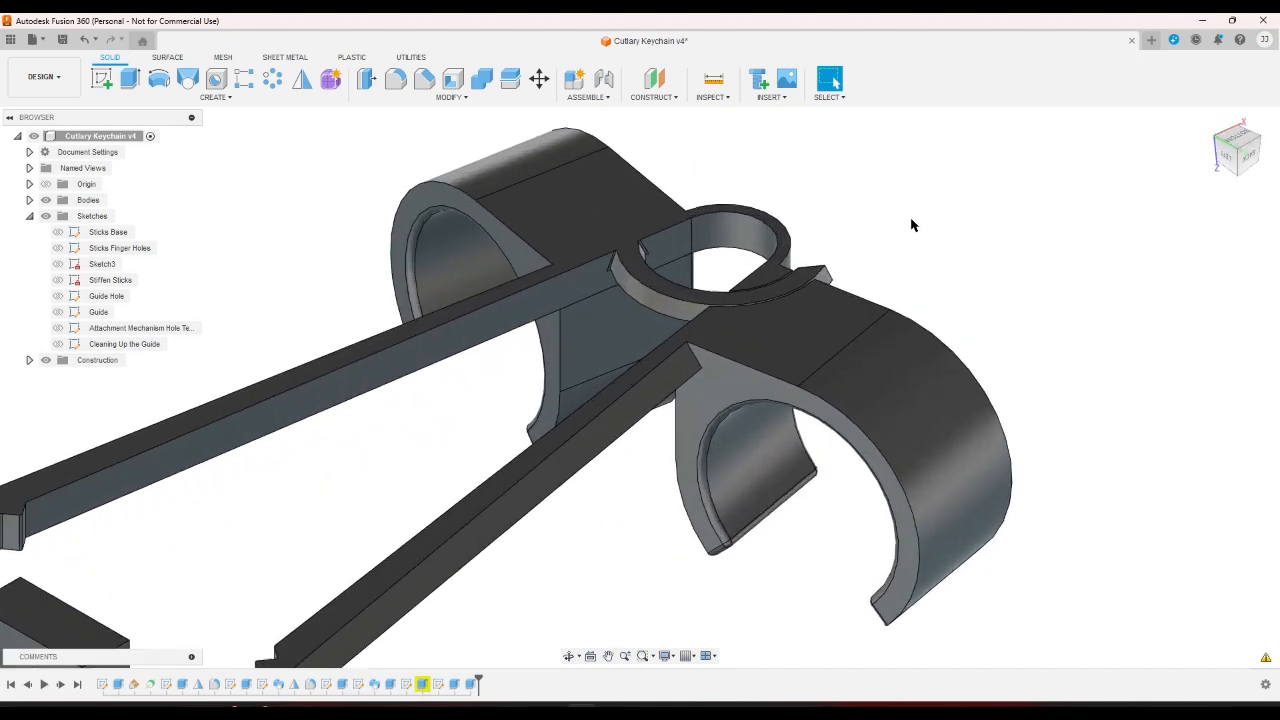
scroll(706, 172, up, 5)
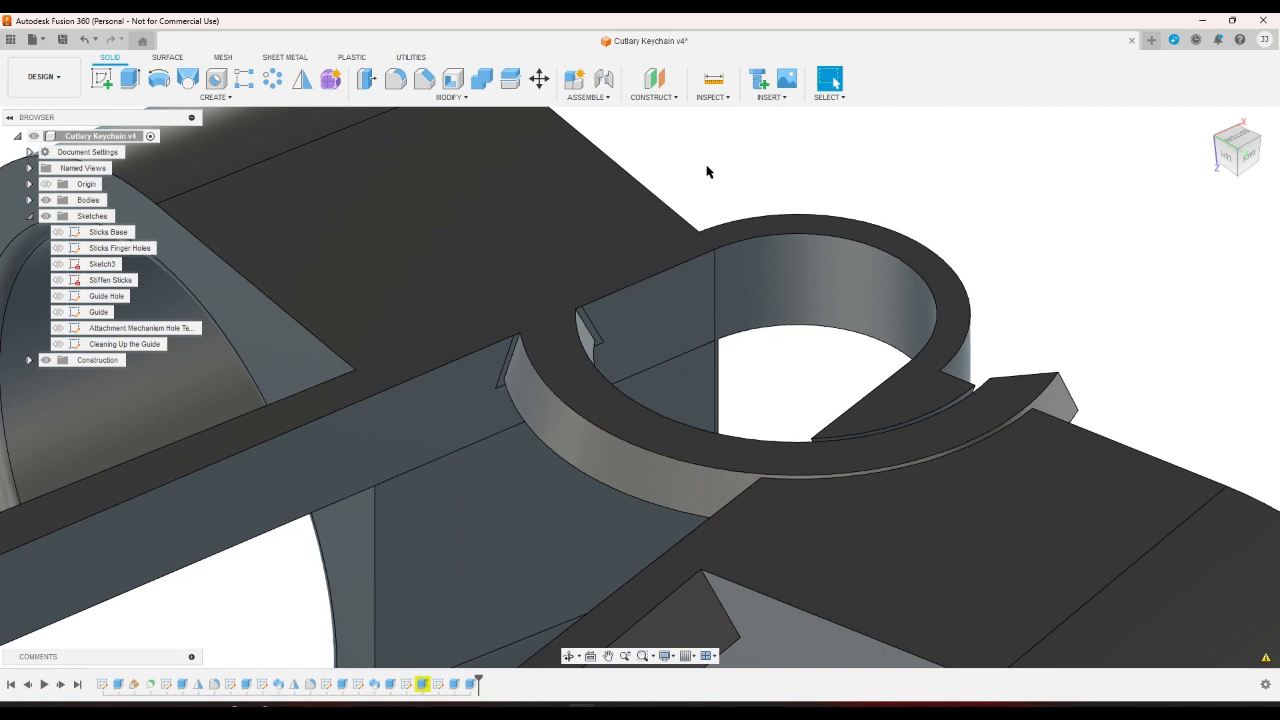
Review the extrusion made from the Guide sketch, accept its settings, and suppress the guide cleanup extrusion Extrude6.
scroll(512, 362, down, 4)
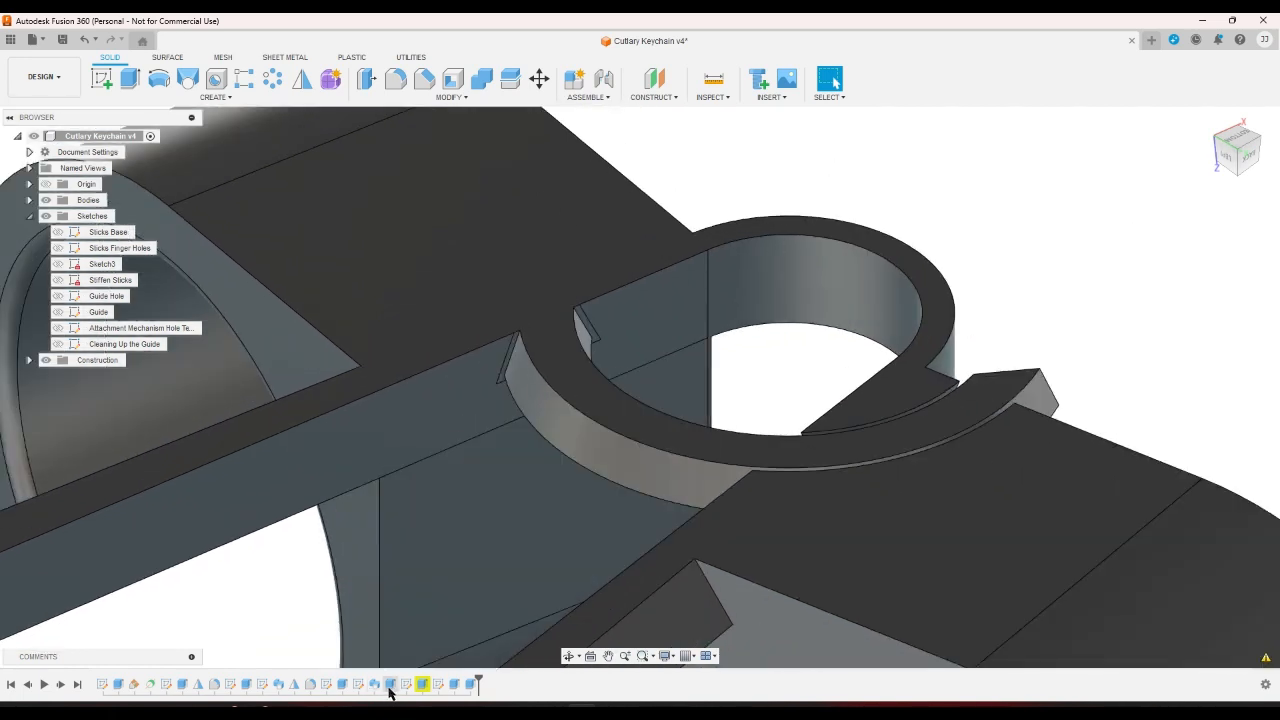
double_click(390, 684)
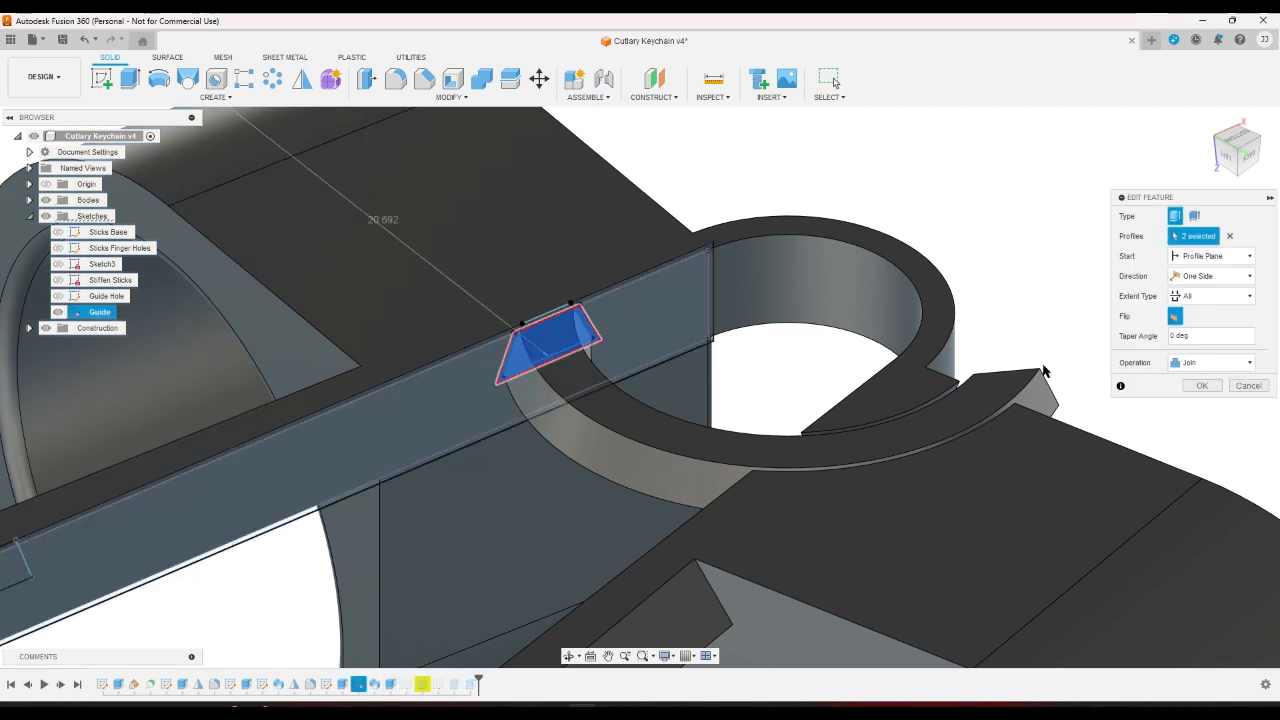
click(1202, 385)
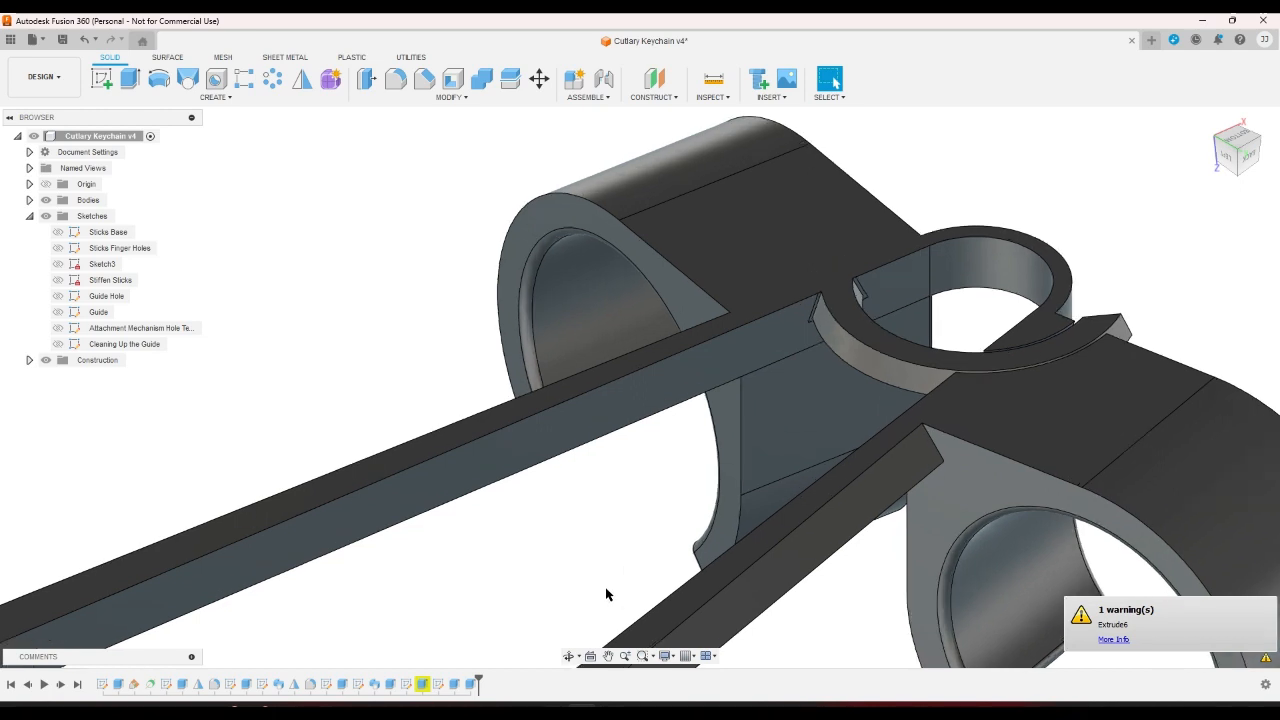
right_click(421, 688)
click(435, 643)
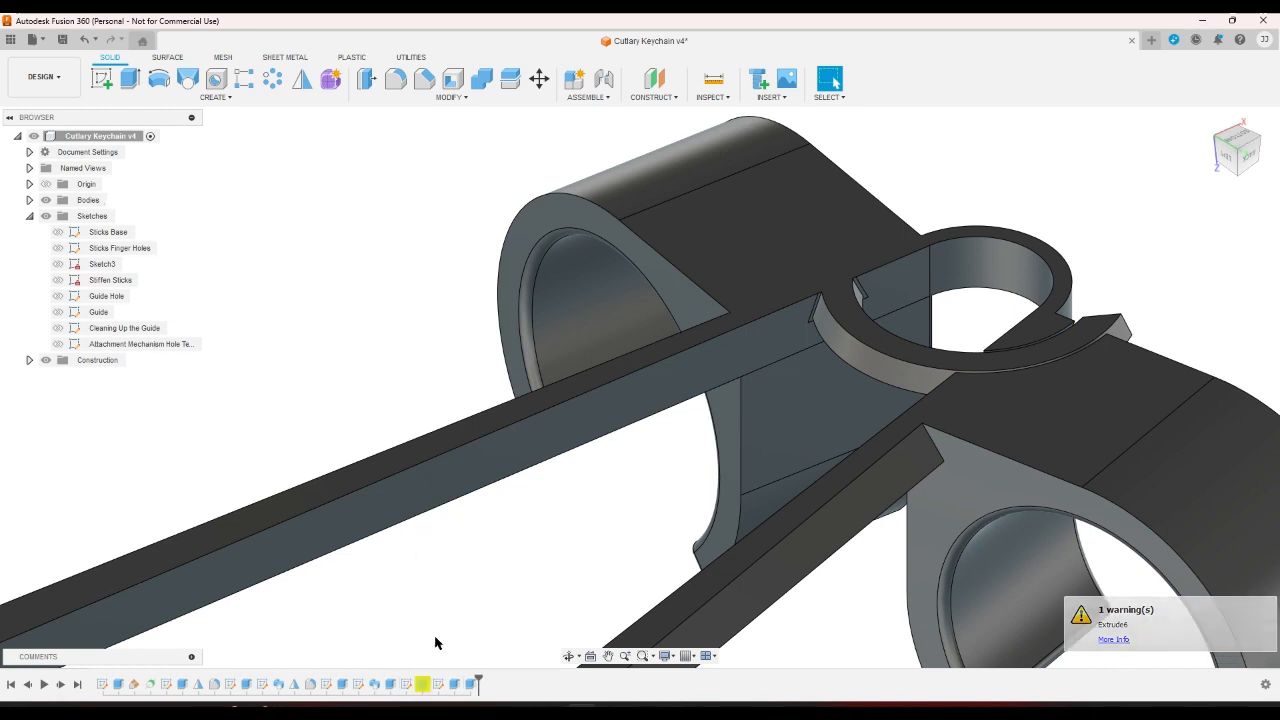
Start a sketch on the ring's side face where the guide sticks out and draw a circle about 7.35 mm in diameter around the guide end.
scroll(591, 520, down, 1)
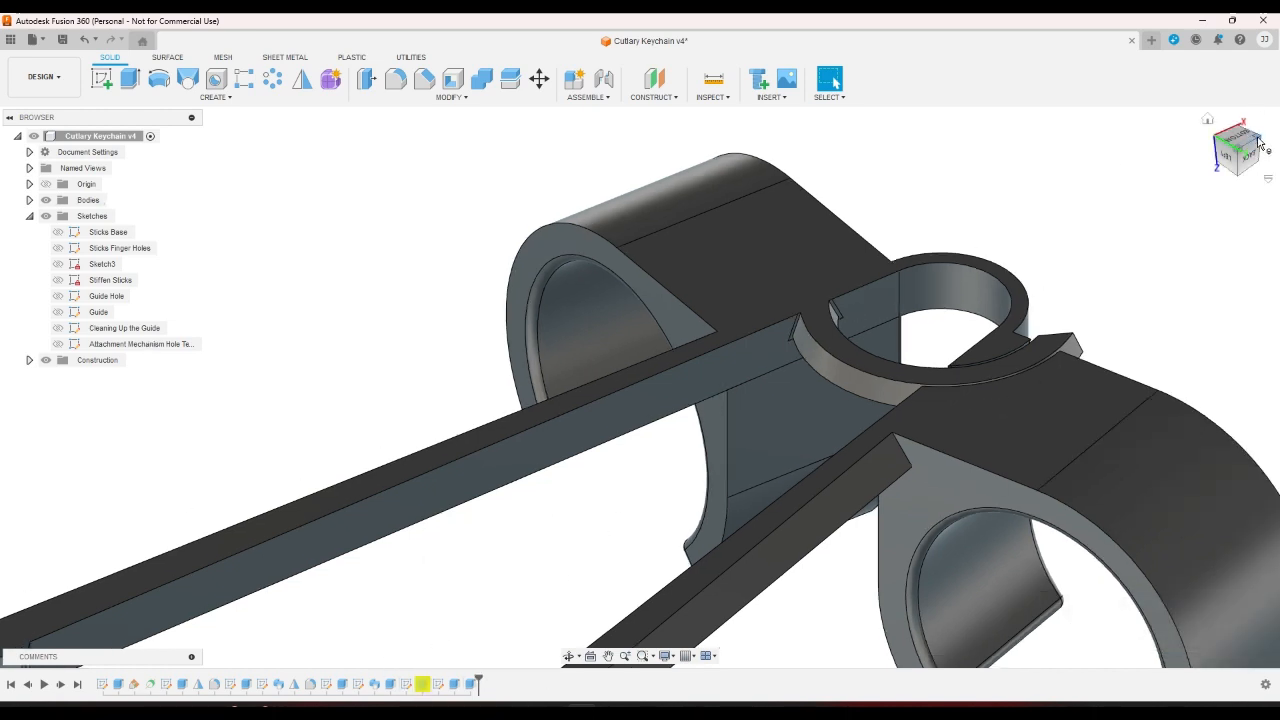
click(1259, 143)
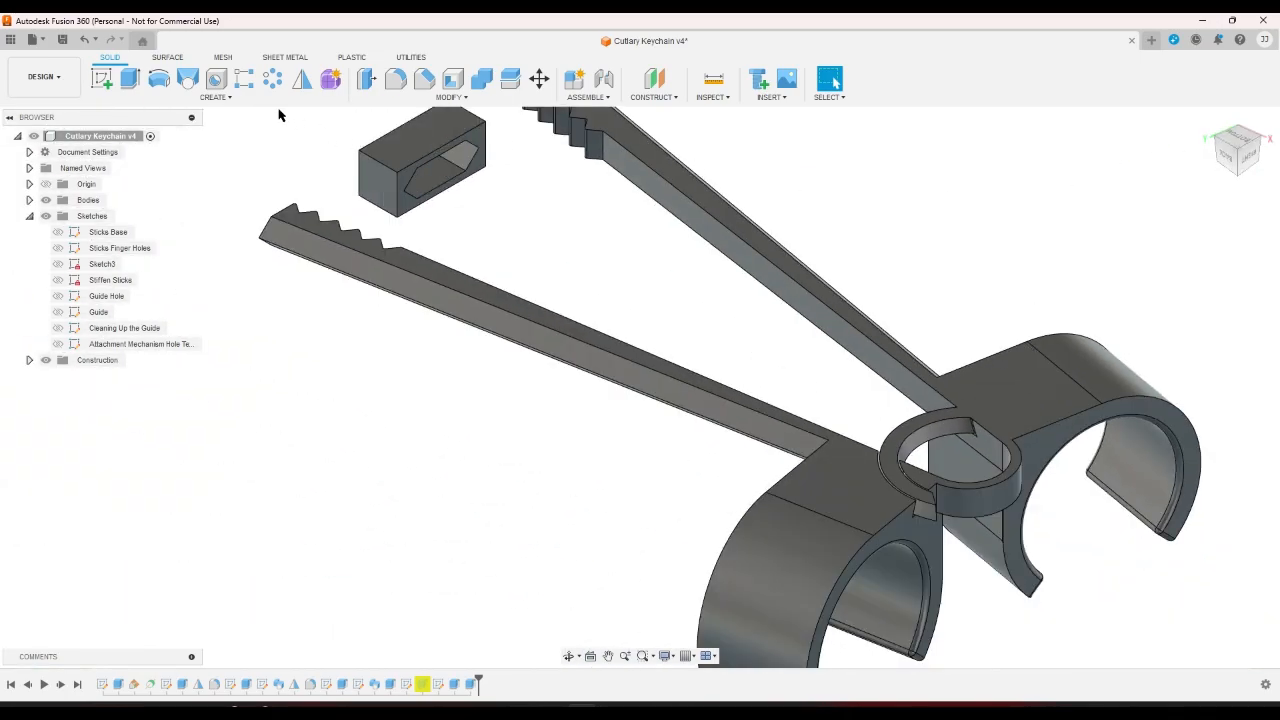
click(101, 79)
click(410, 175)
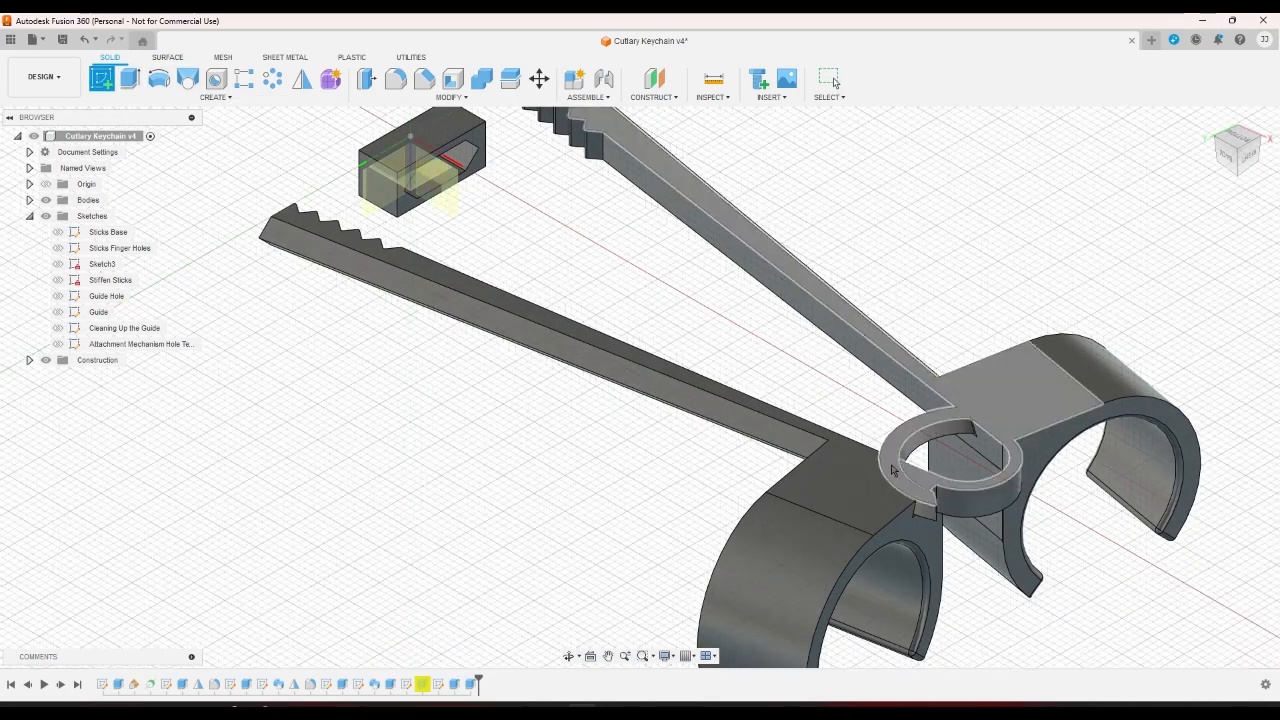
click(928, 536)
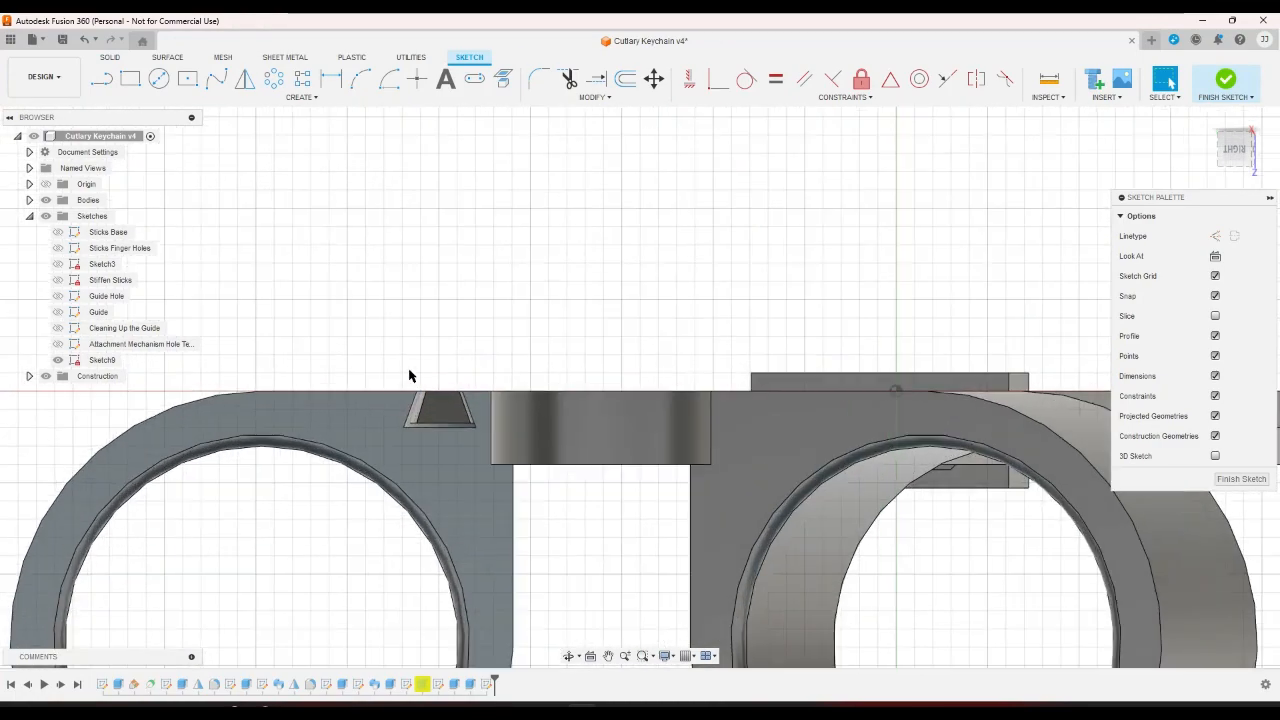
click(159, 79)
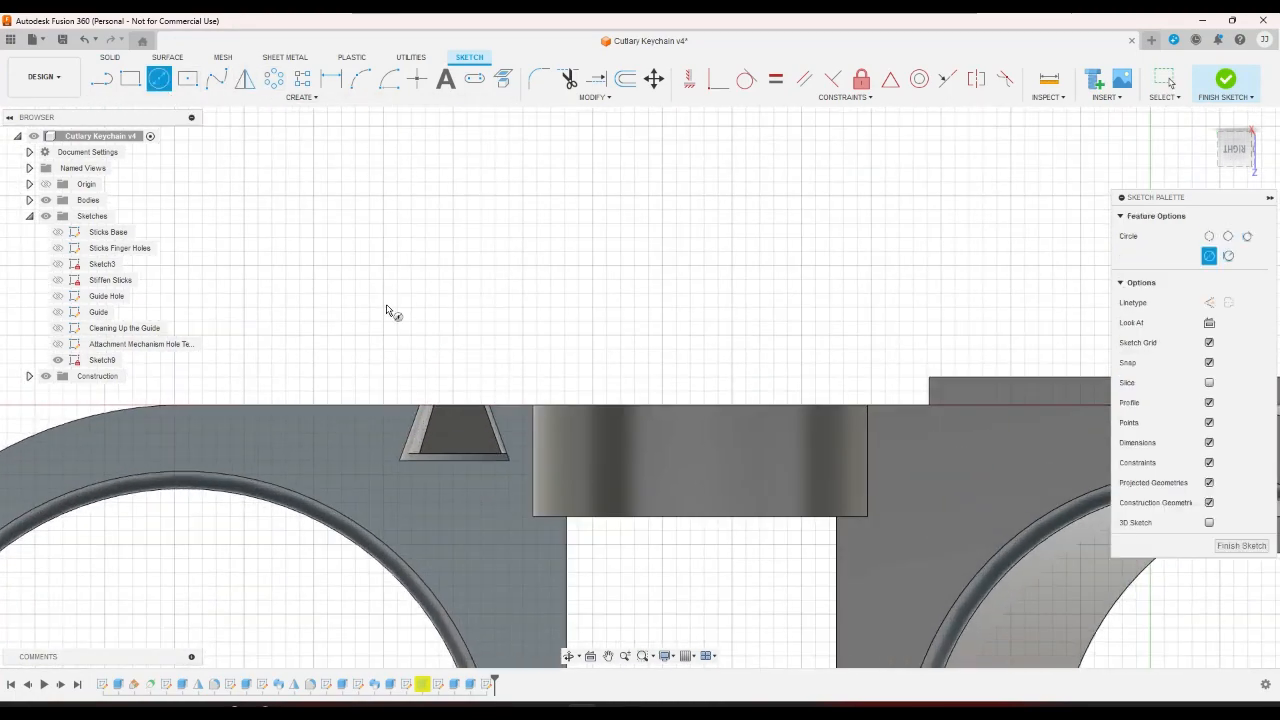
click(438, 474)
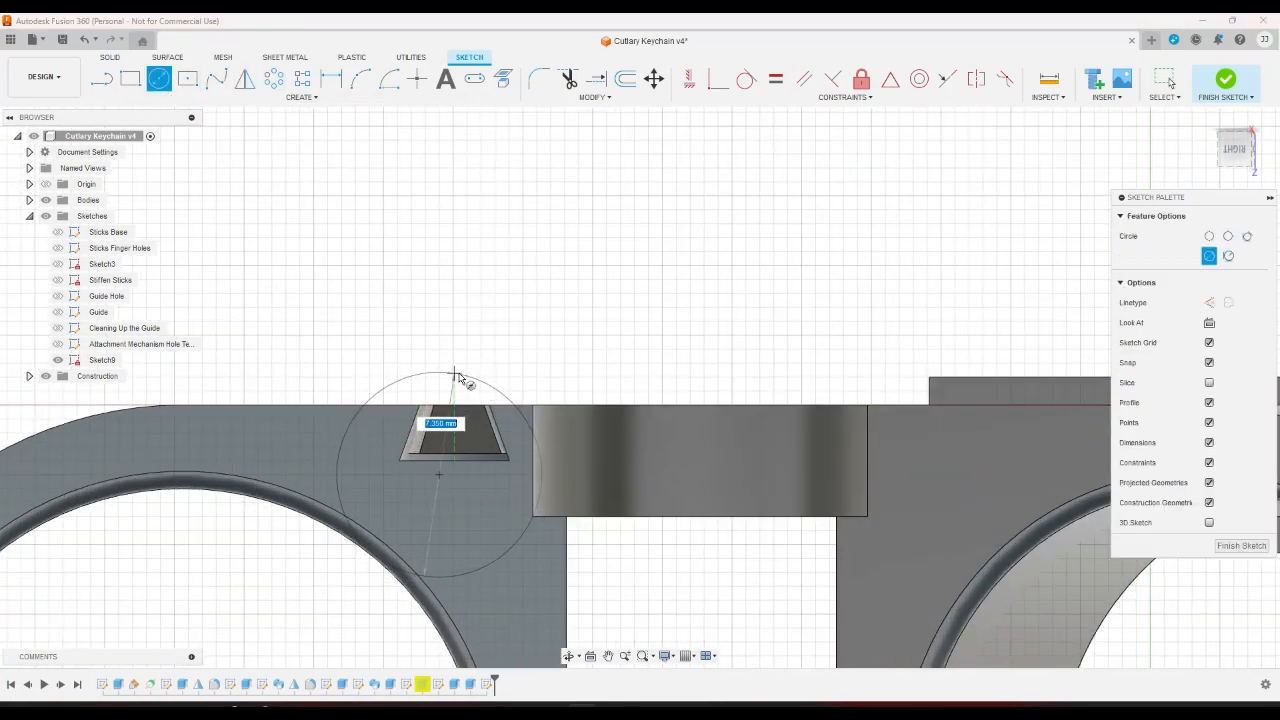
click(455, 374)
right_click(575, 401)
click(615, 385)
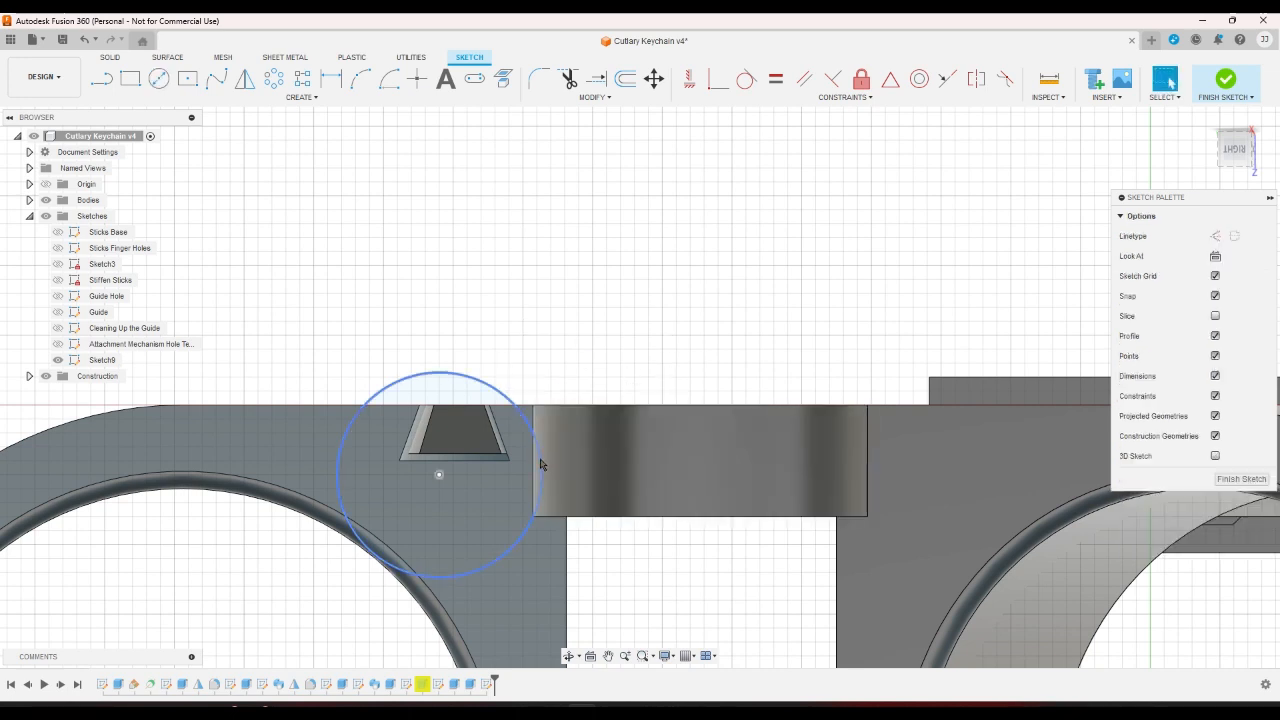
Shrink the circle to about 6.16 mm in diameter, move its centre onto the guide end, and finish the sketch.
drag(538, 464, 526, 466)
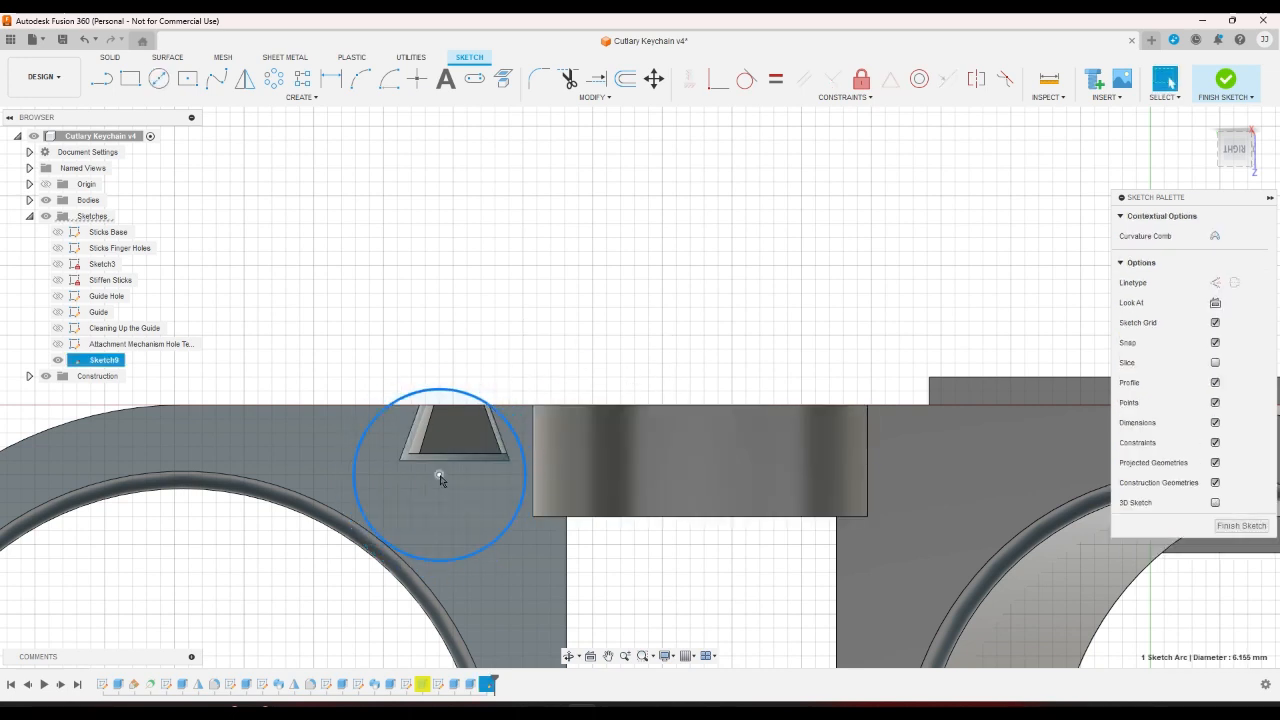
drag(440, 477, 435, 441)
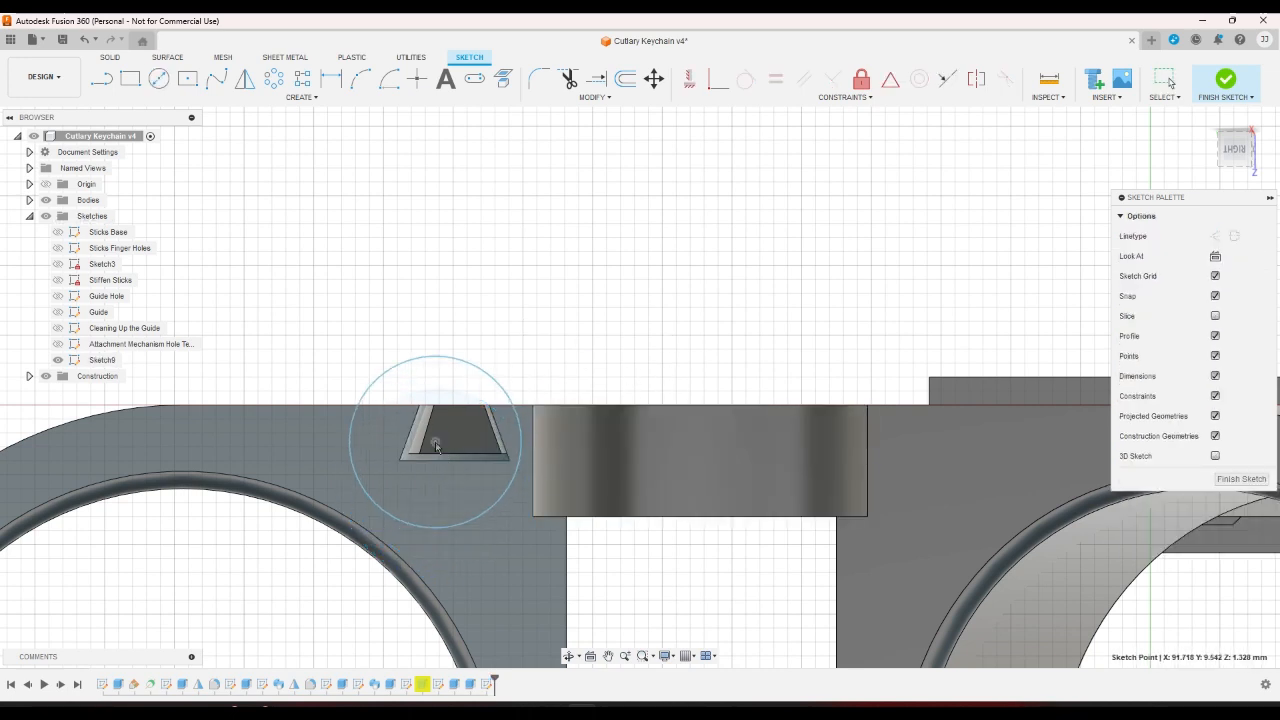
click(1224, 78)
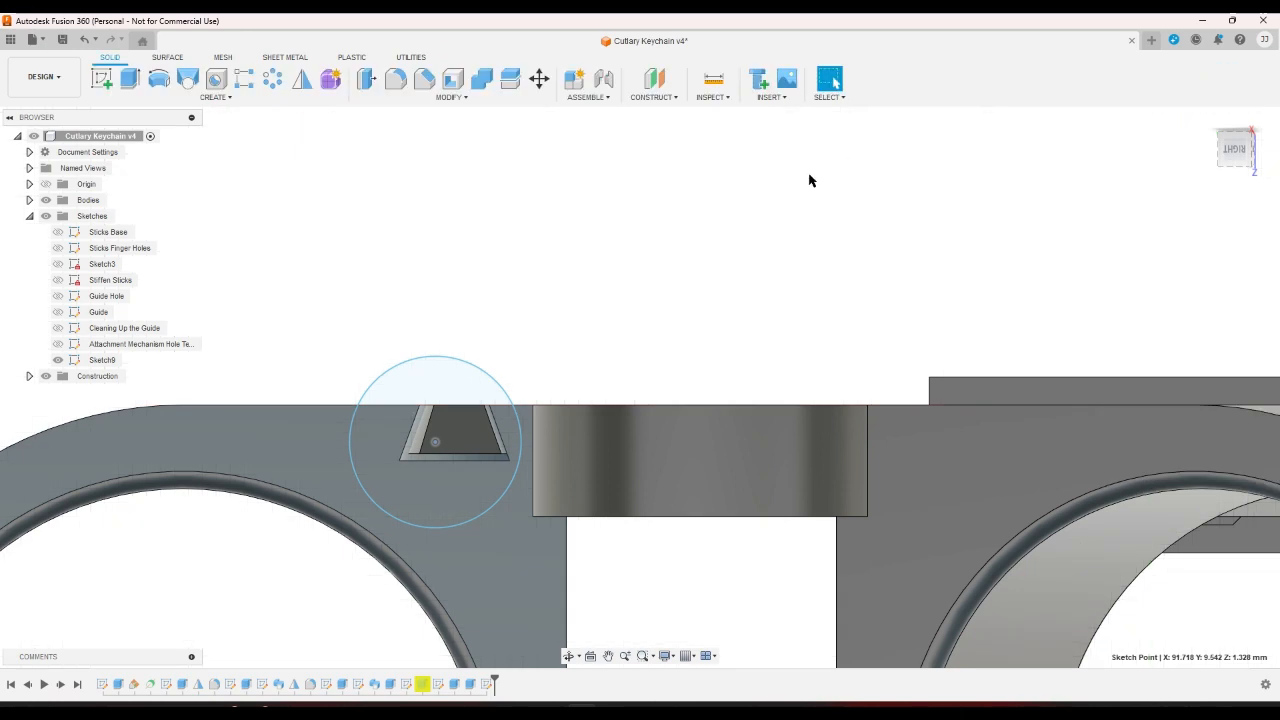
Extrude both circle profiles 16 mm outward as a cut to remove the protruding guide end.
click(132, 92)
click(398, 409)
click(416, 432)
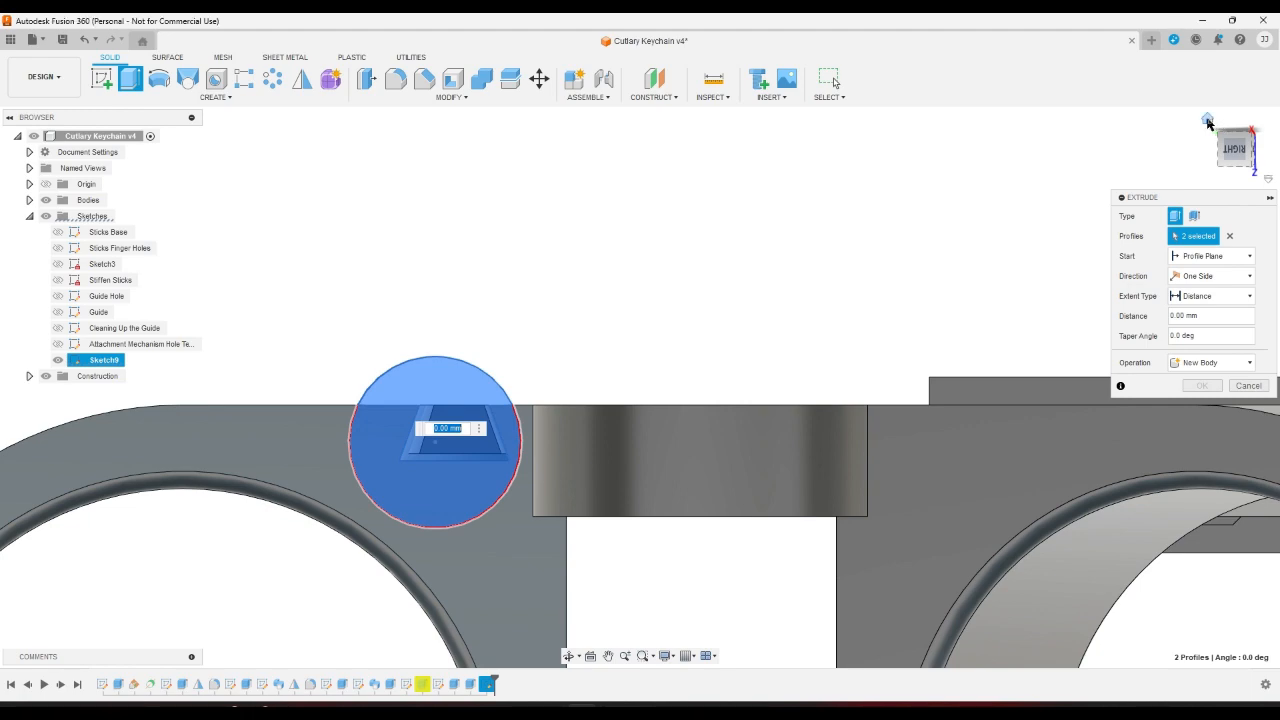
click(1208, 119)
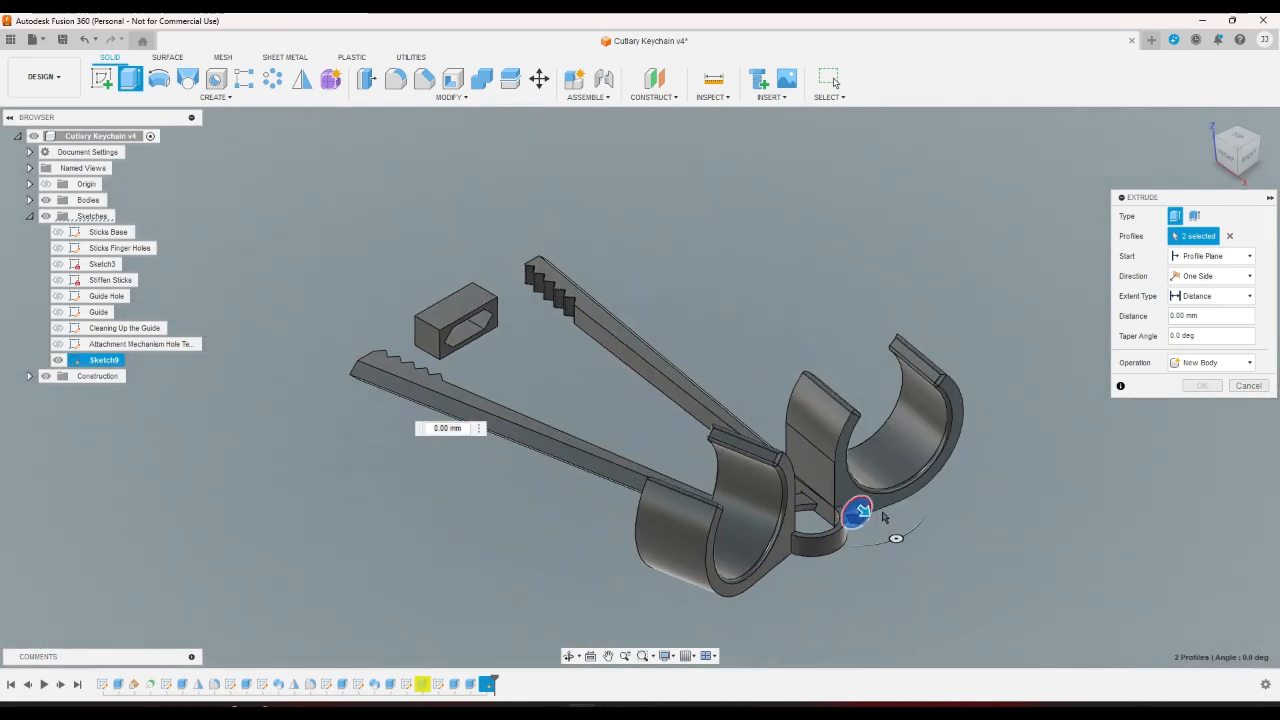
drag(861, 512, 915, 553)
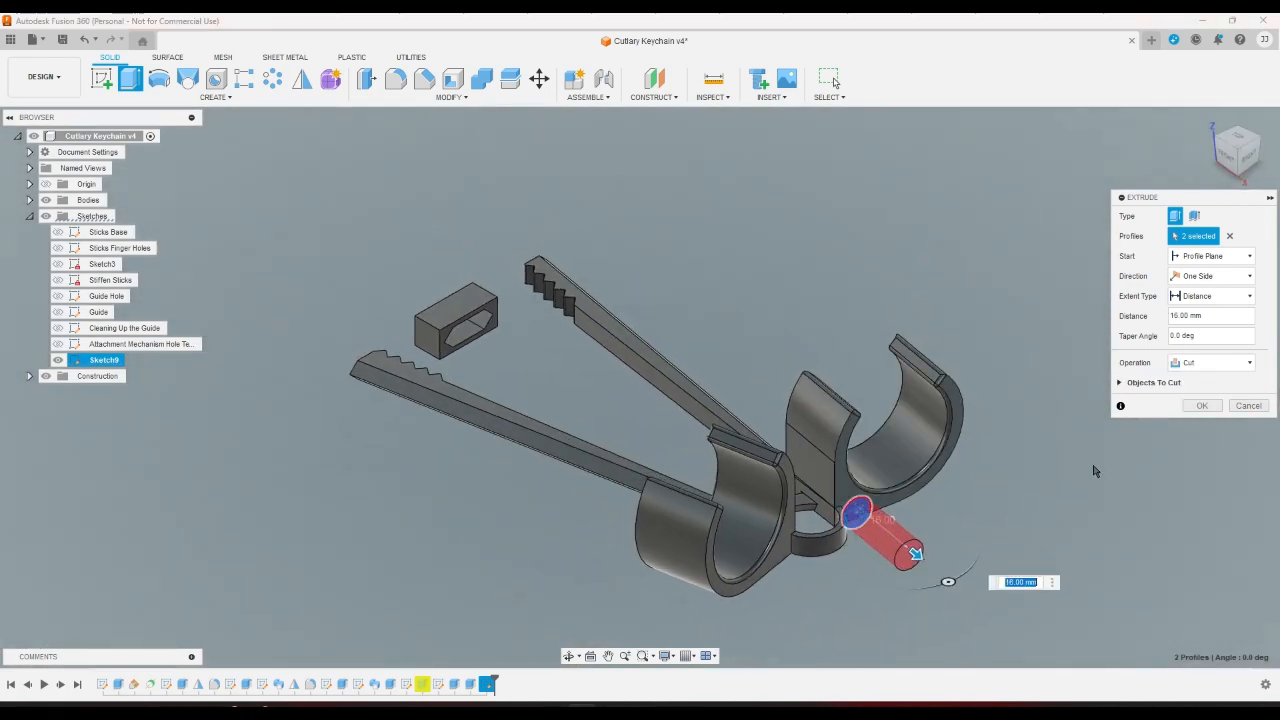
click(1199, 409)
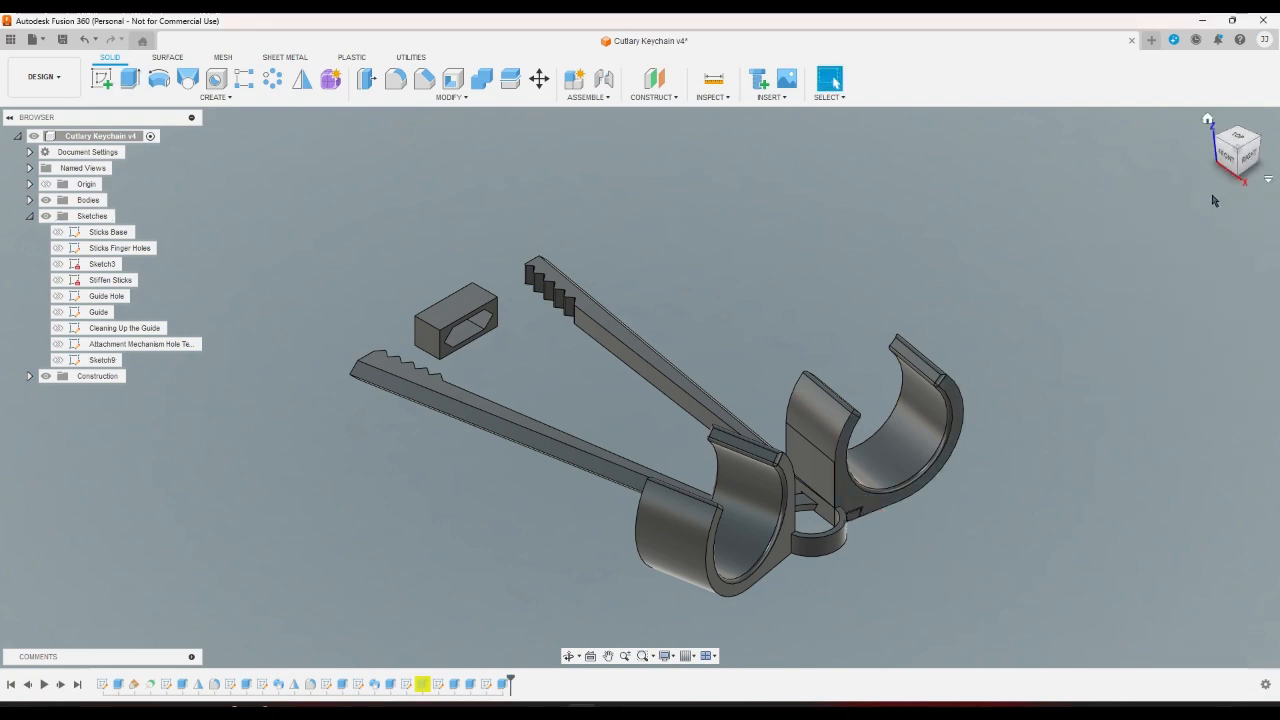
Examine the guide from several sides, checking the gap along its curved slot and its fit between the arms.
click(1241, 183)
scroll(1030, 257, up, 5)
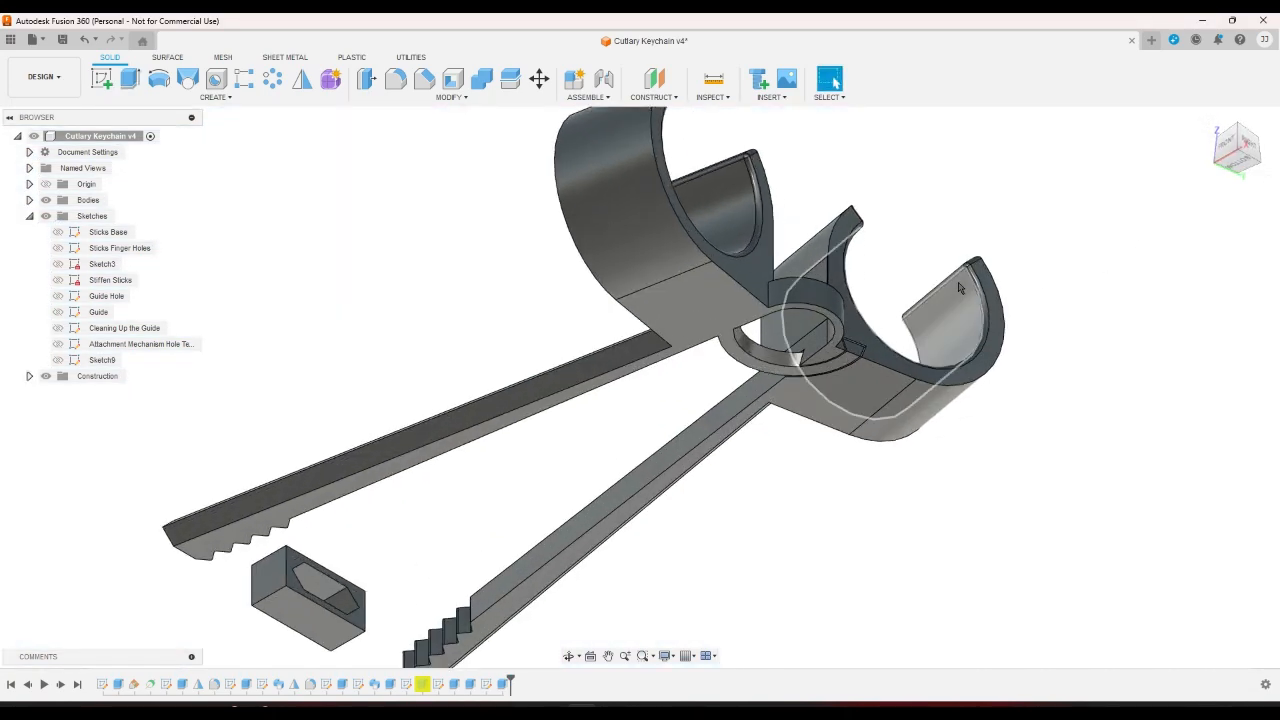
scroll(1033, 257, down, 4)
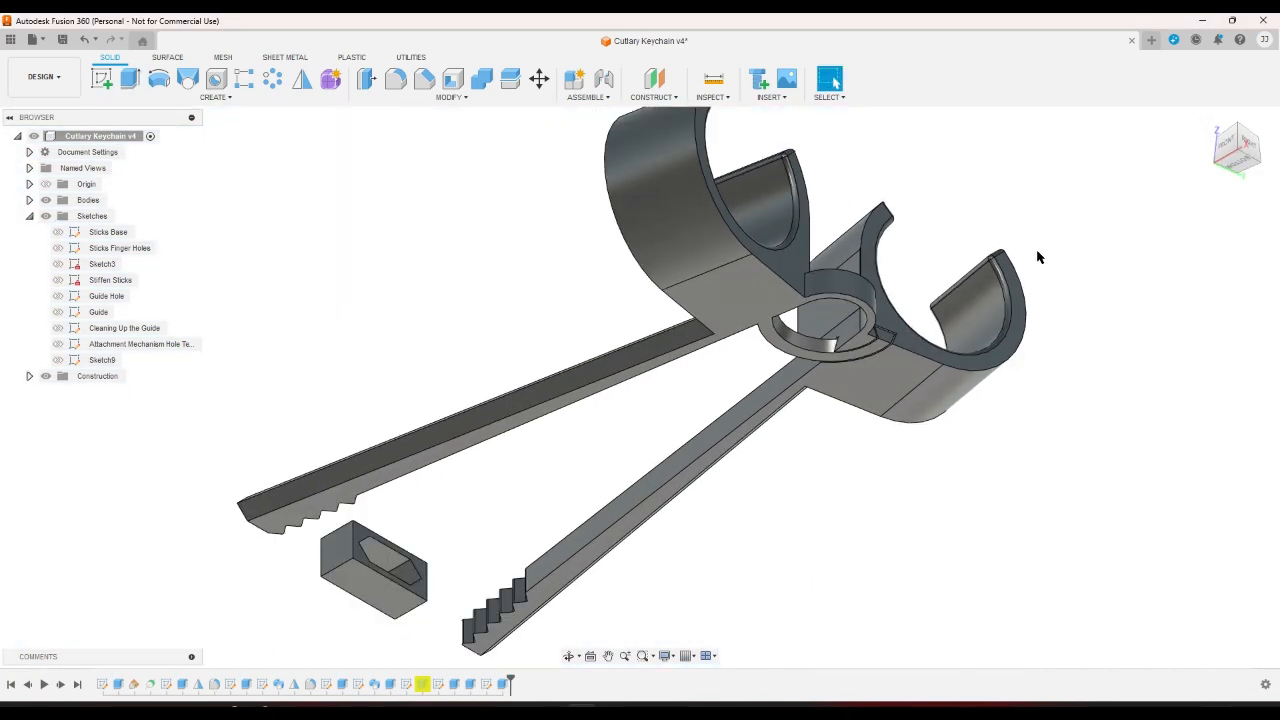
click(1236, 169)
click(1222, 170)
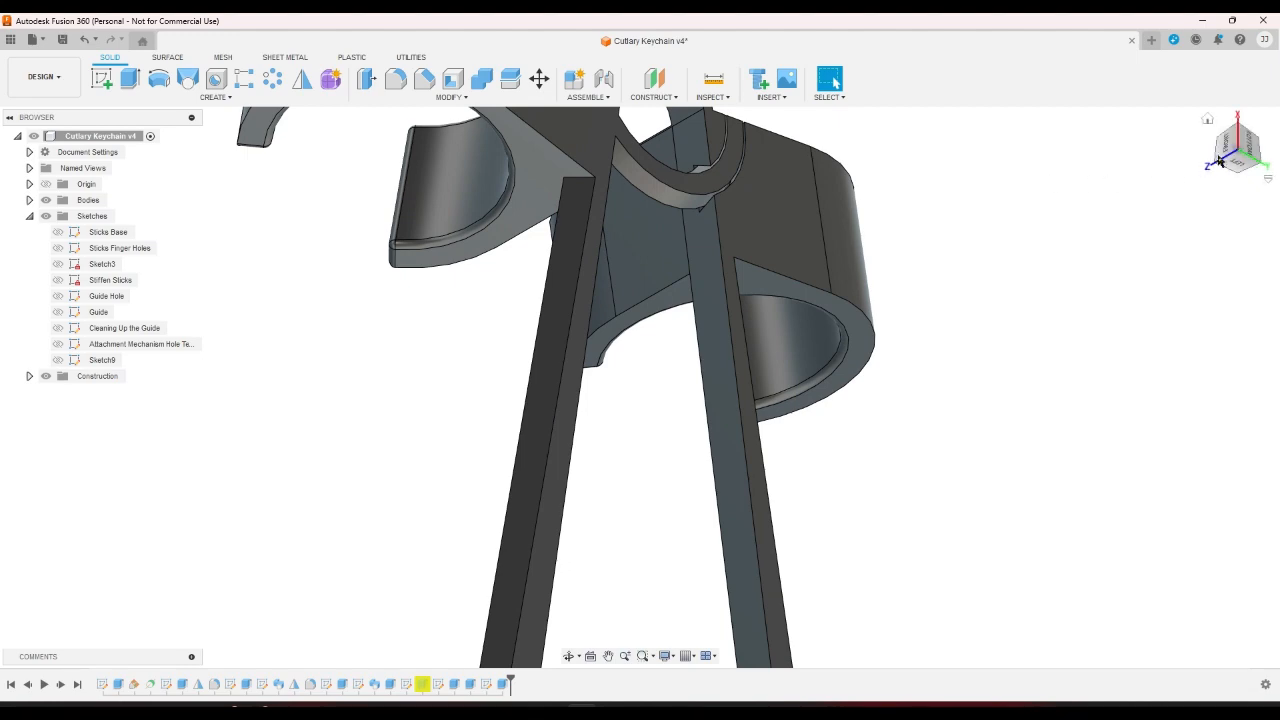
click(1222, 162)
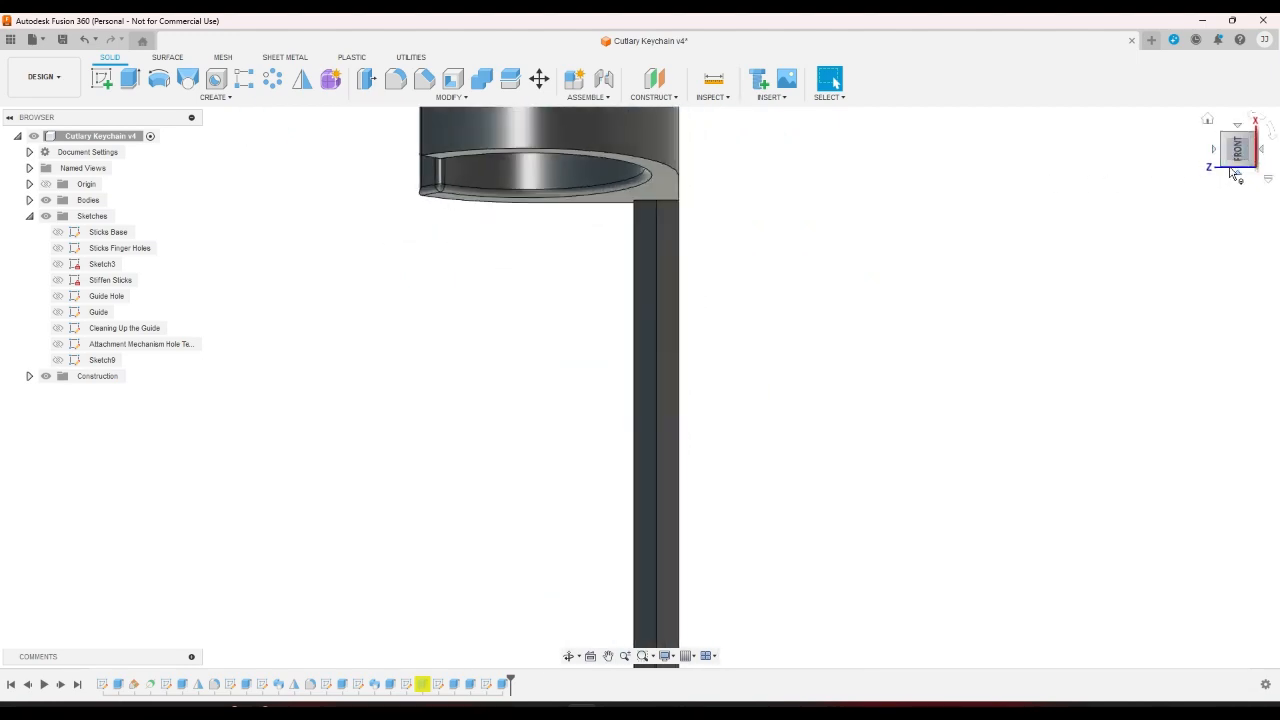
click(1225, 168)
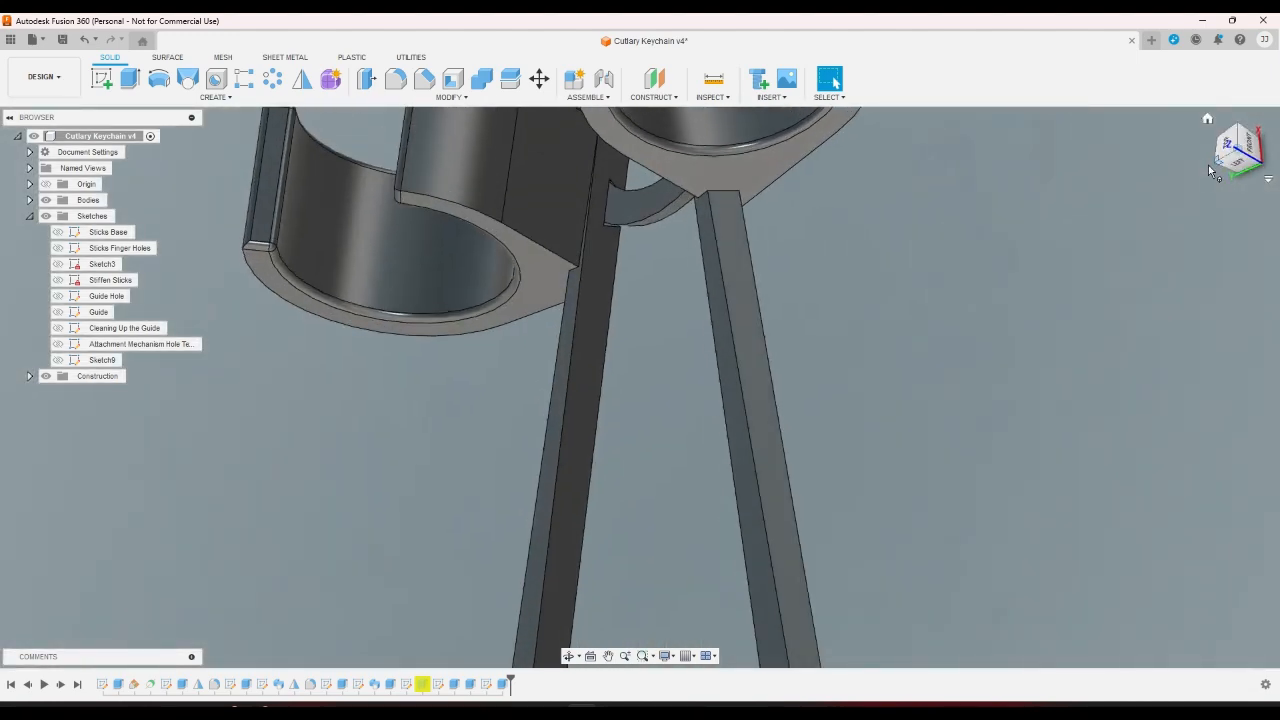
scroll(594, 190, up, 3)
scroll(592, 190, down, 5)
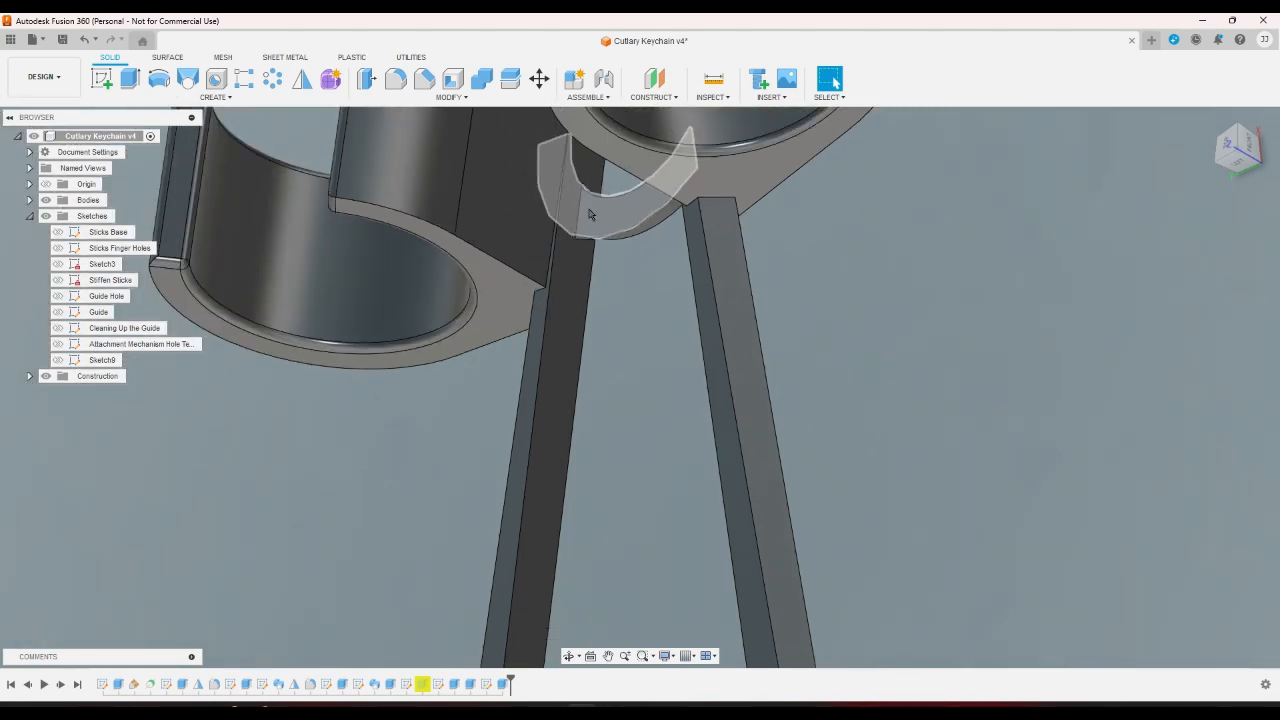
click(1219, 156)
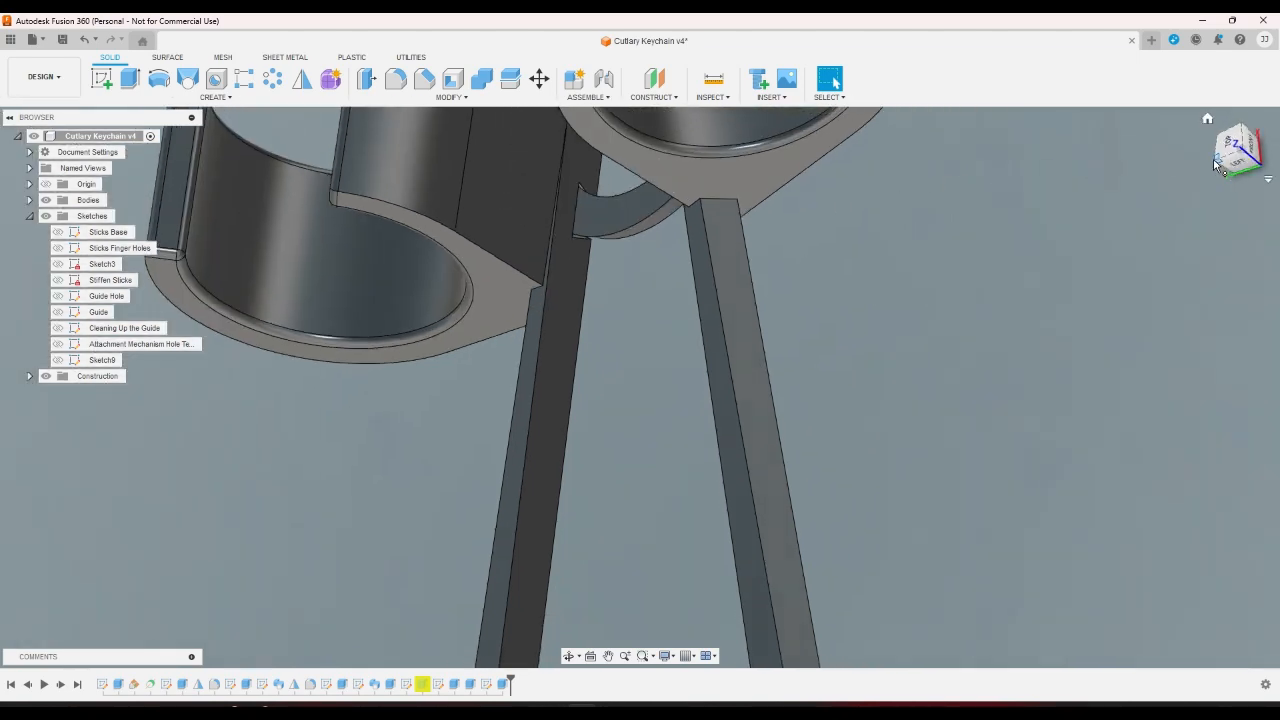
scroll(1097, 157, down, 1)
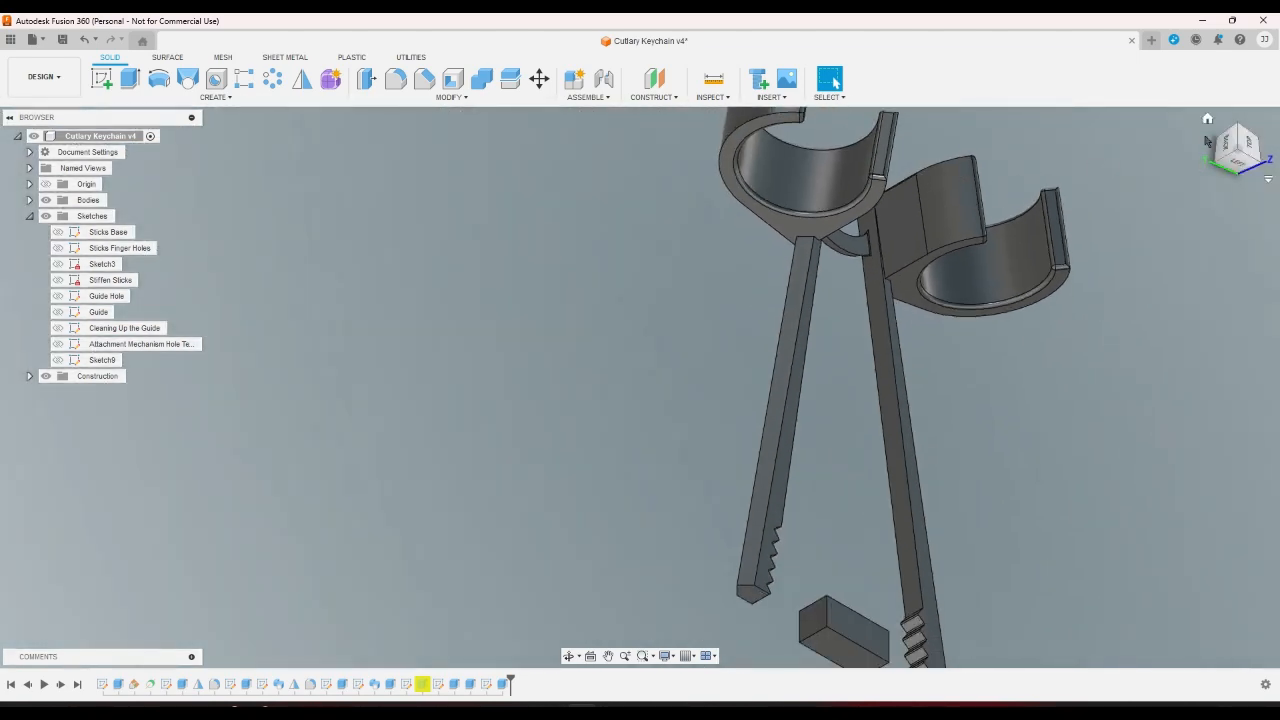
click(1223, 163)
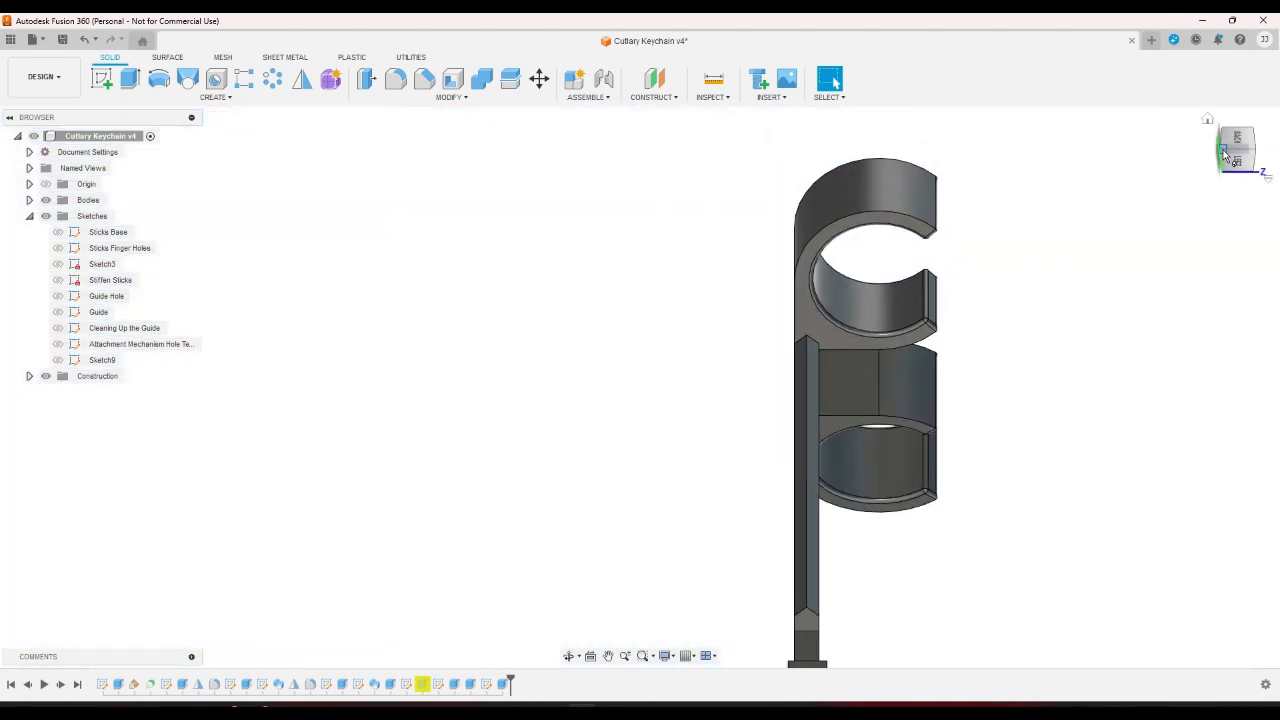
click(1224, 155)
scroll(525, 240, up, 6)
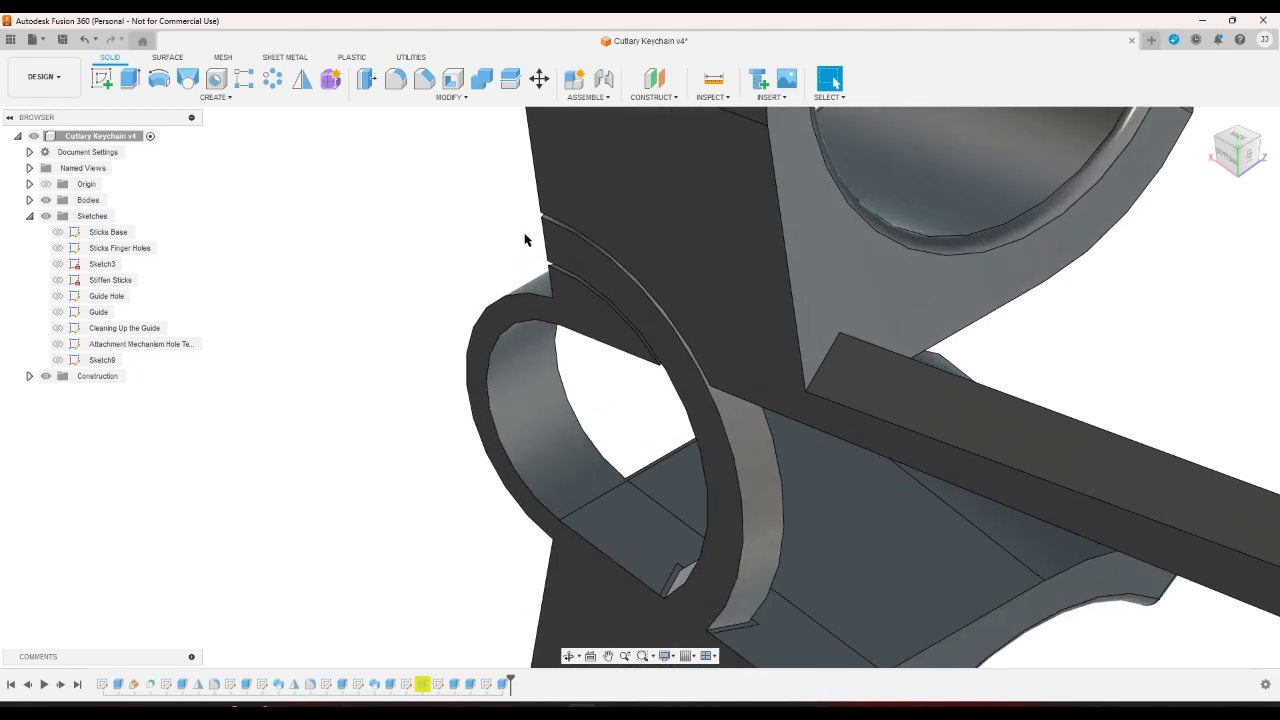
scroll(527, 240, up, 2)
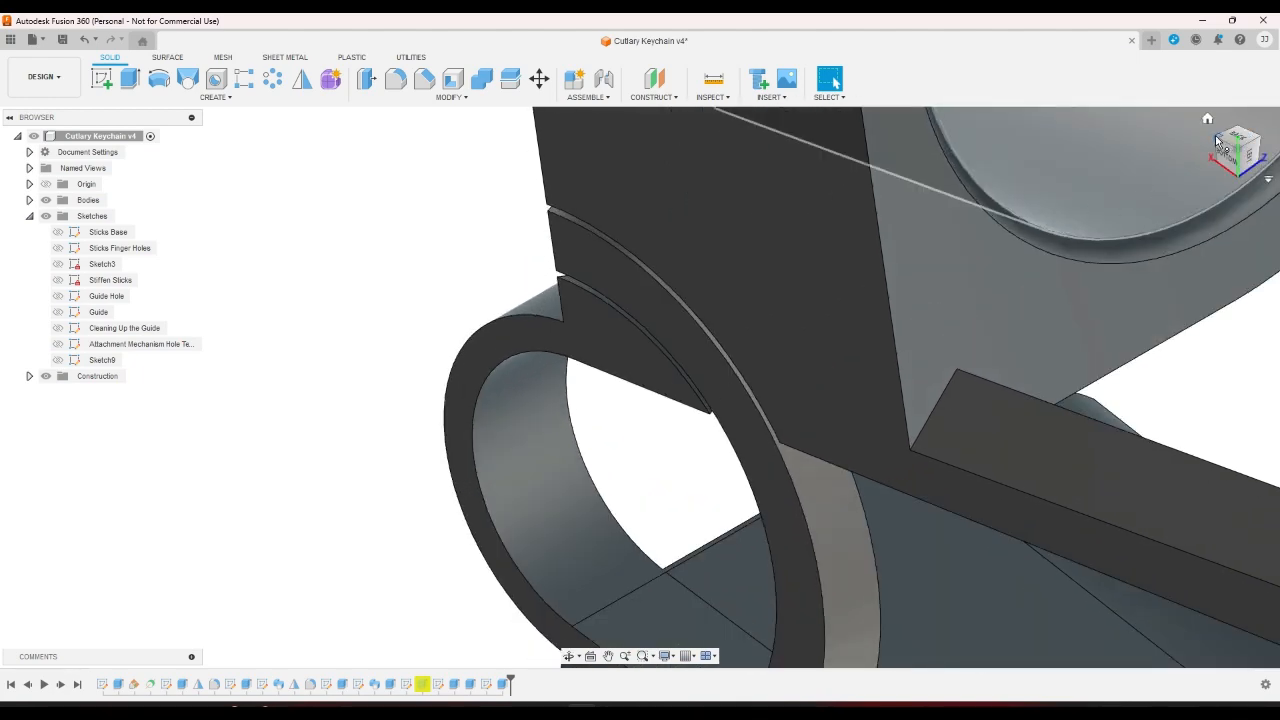
Inspect the trimmed guide end and its clearance in the trapezoid hole beside the hinge up close.
click(1217, 142)
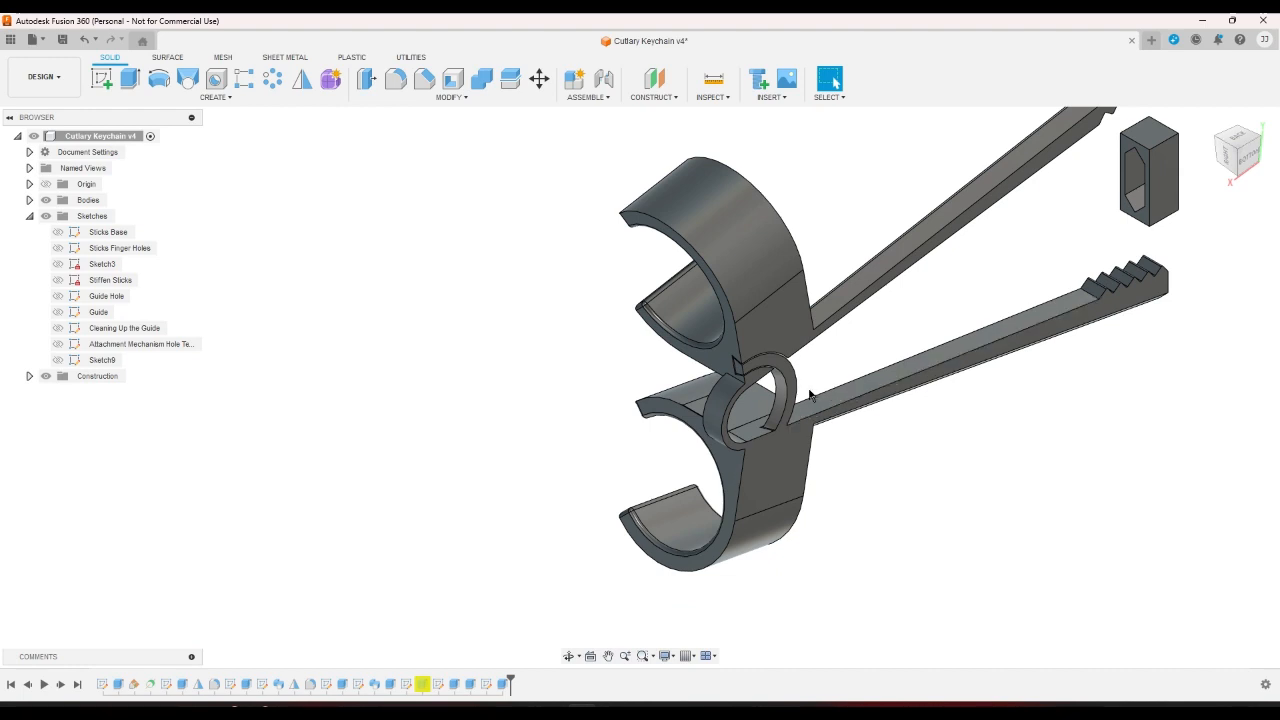
scroll(838, 363, up, 3)
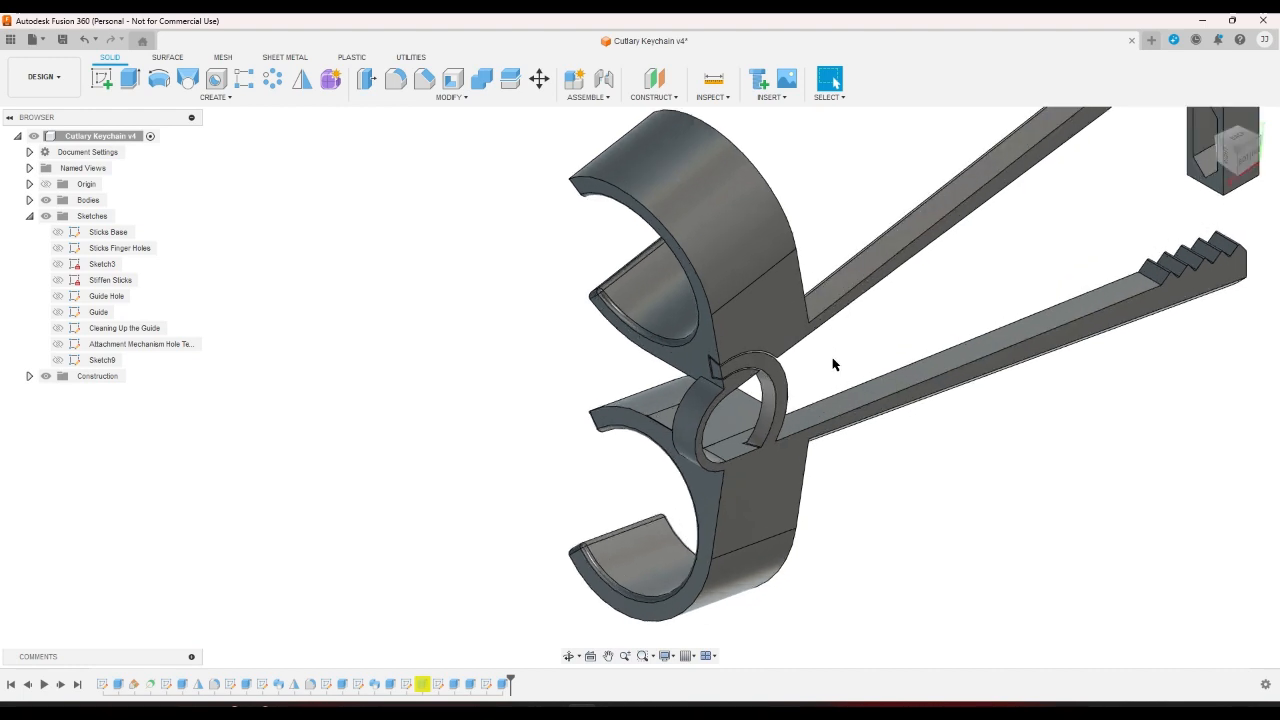
scroll(880, 213, down, 2)
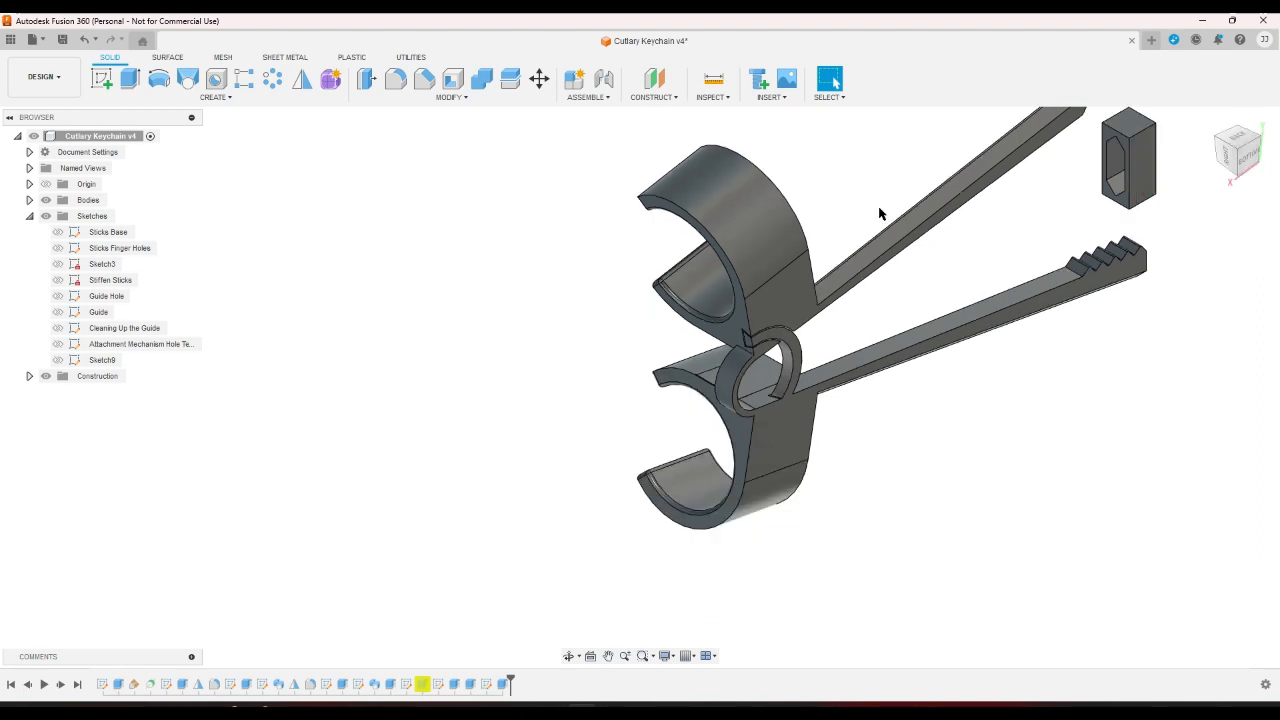
scroll(740, 350, up, 5)
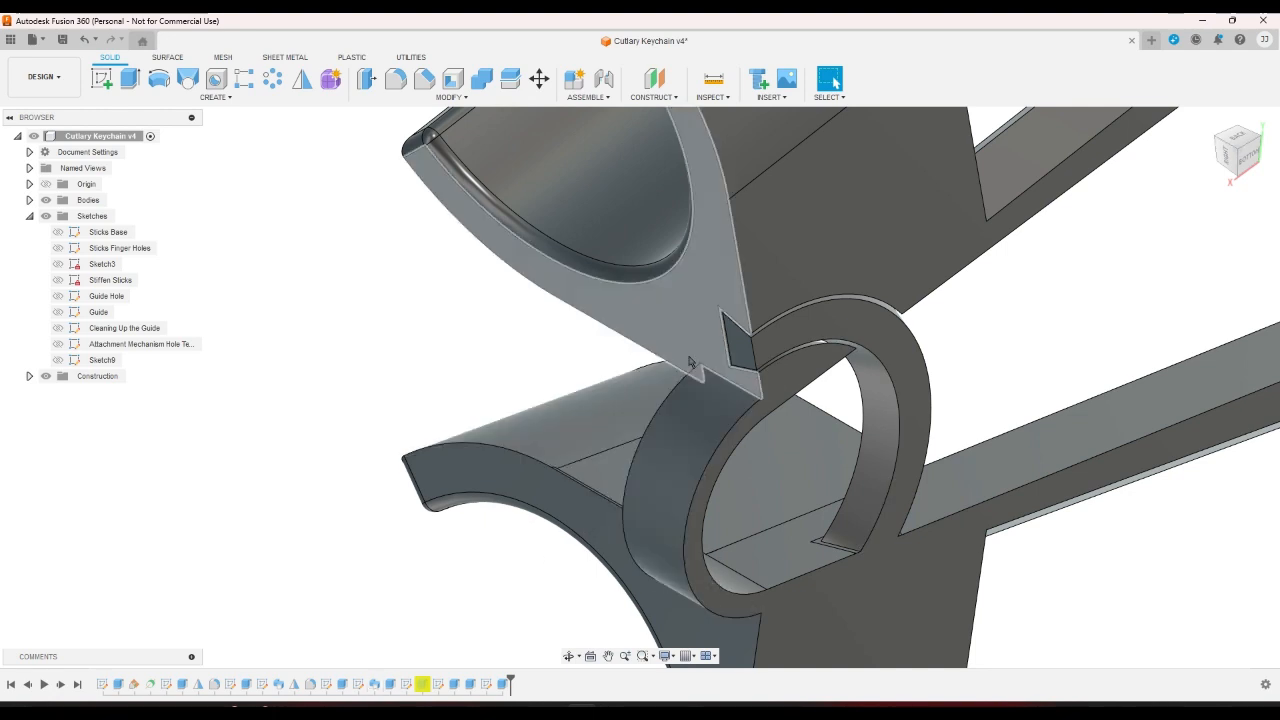
scroll(716, 338, up, 3)
scroll(716, 338, up, 2)
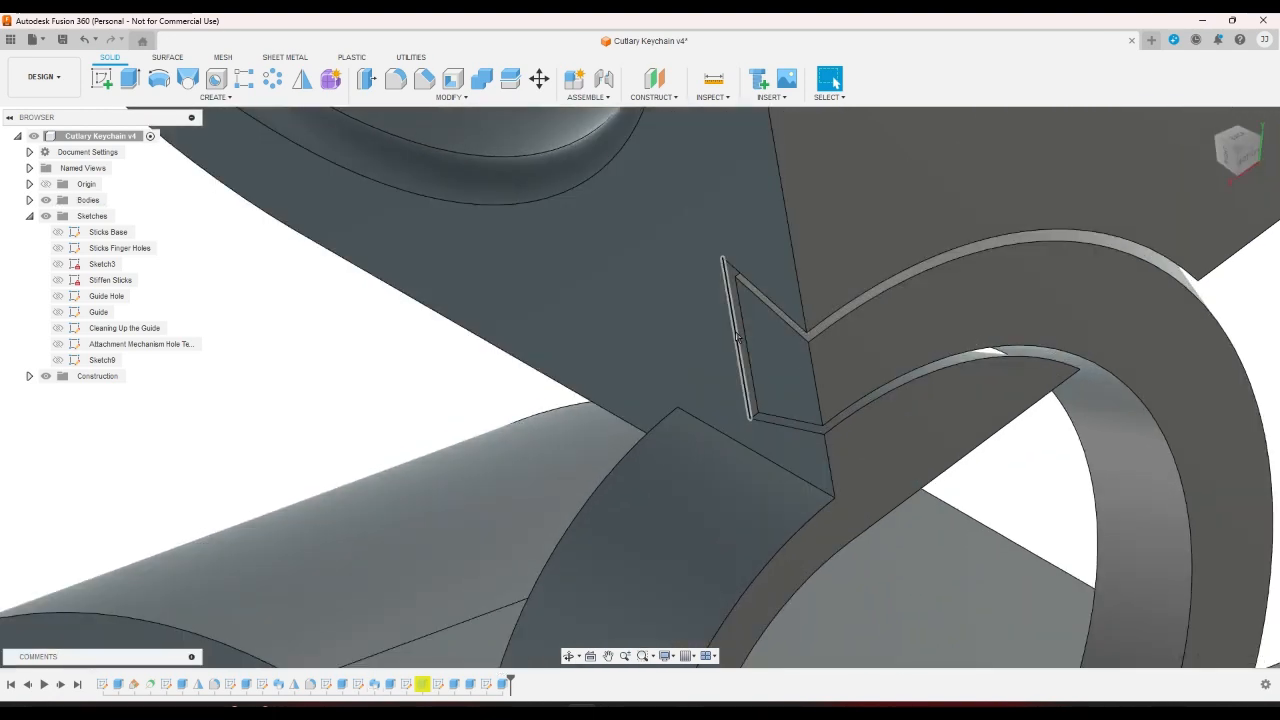
scroll(740, 335, down, 6)
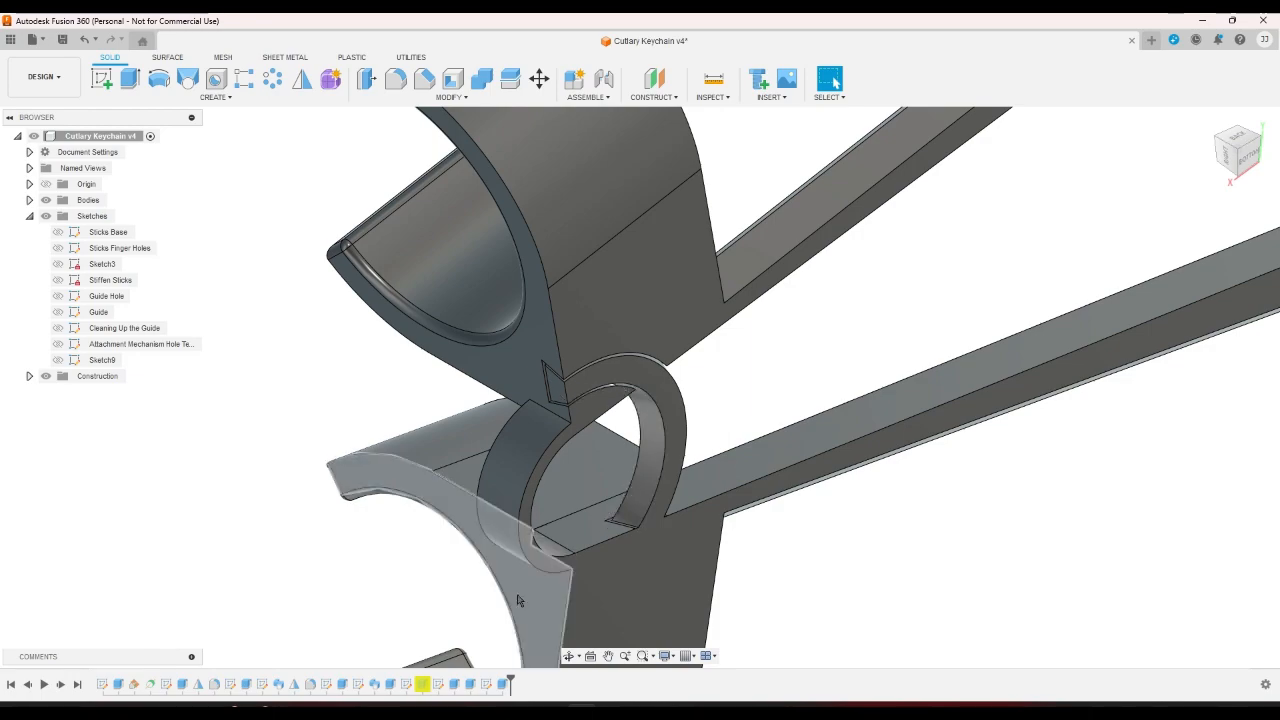
Open the Guide sketch for editing and draw a horizontal line across the trapezoid just below its upper edge.
click(406, 684)
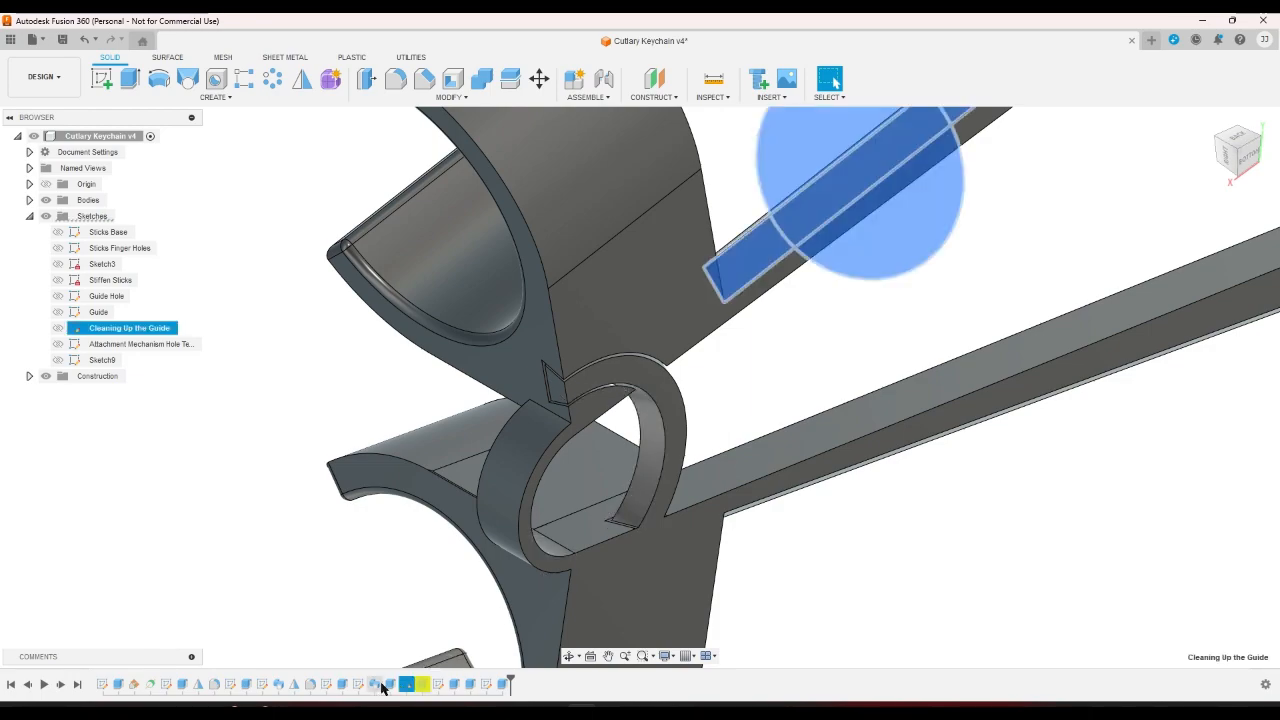
click(377, 685)
double_click(358, 686)
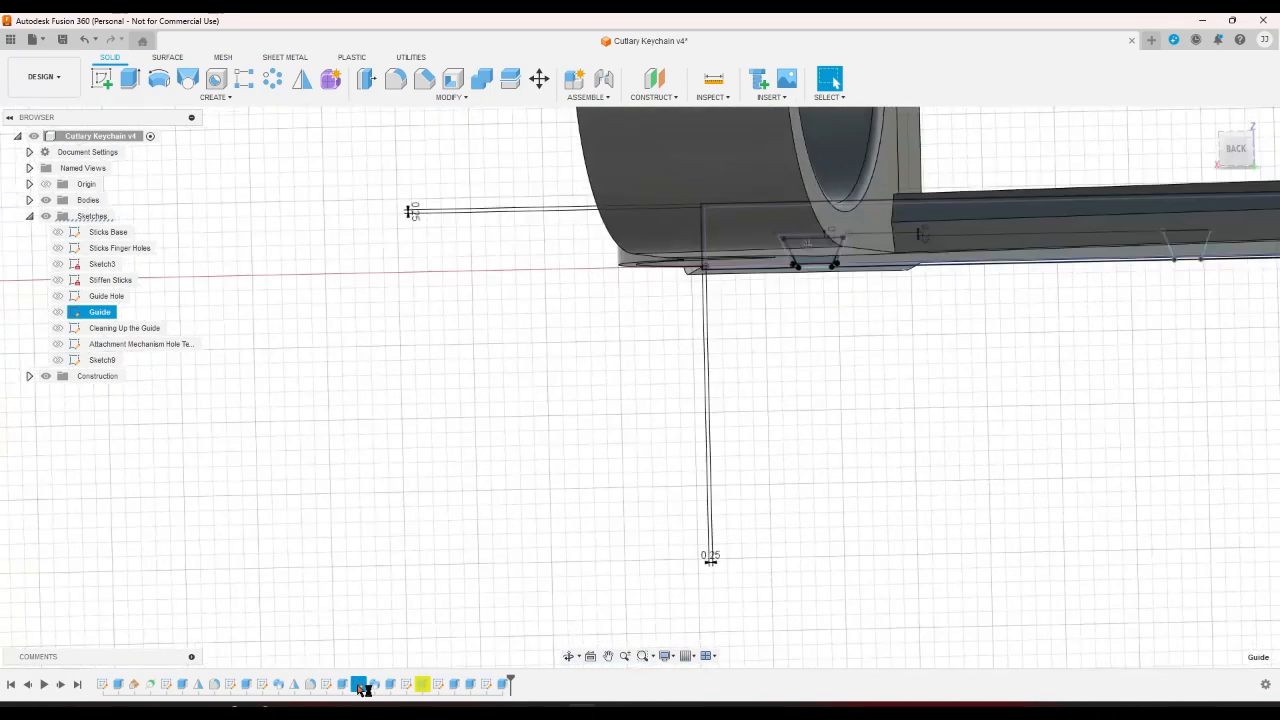
key(l)
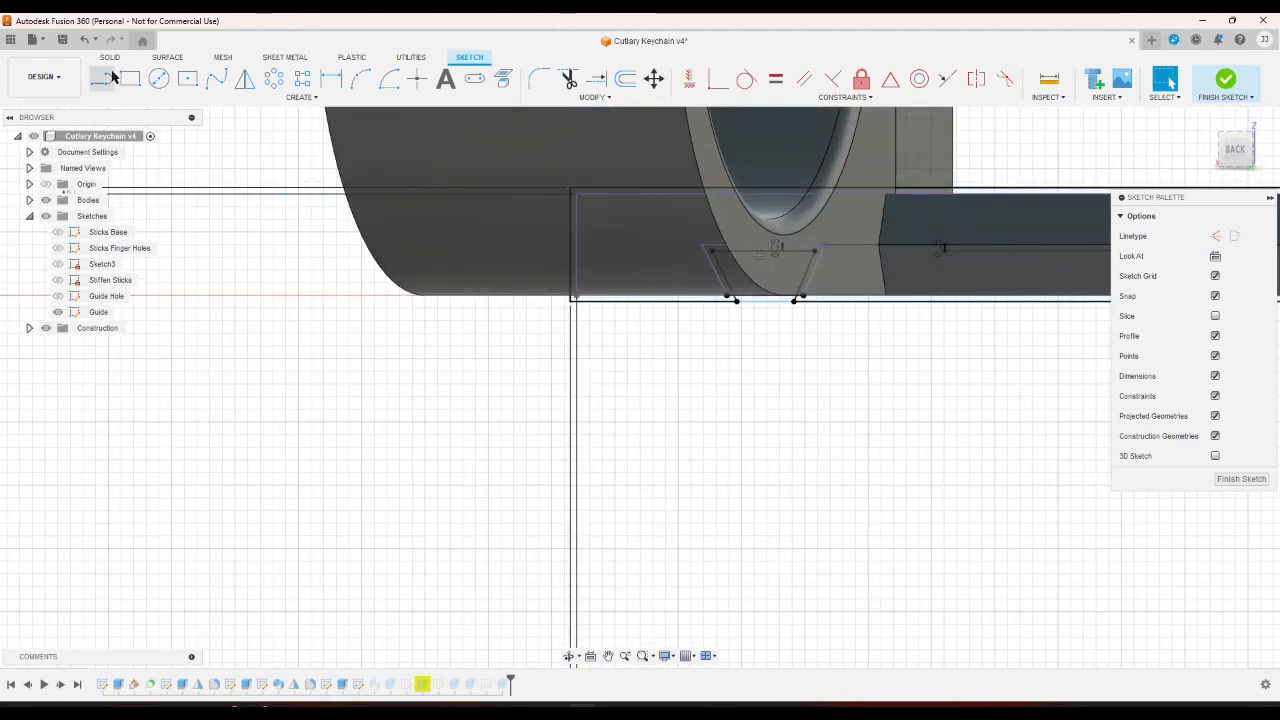
scroll(680, 151, up, 5)
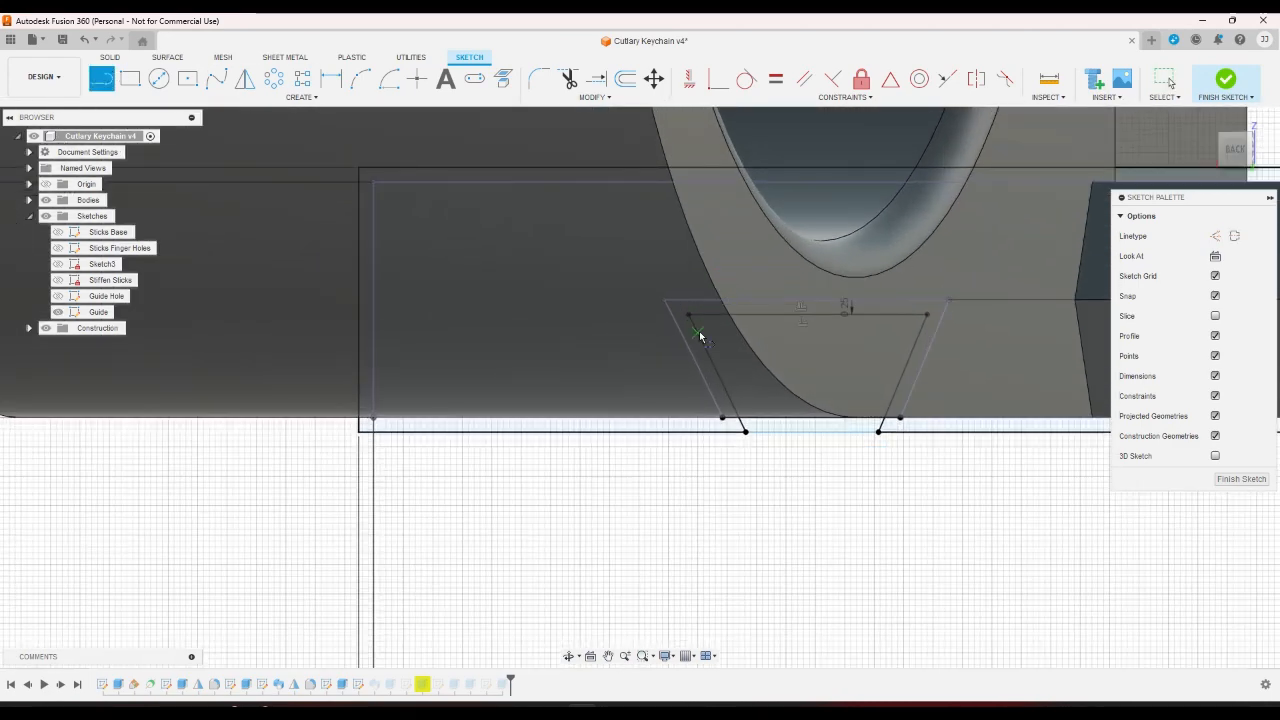
click(697, 332)
double_click(921, 332)
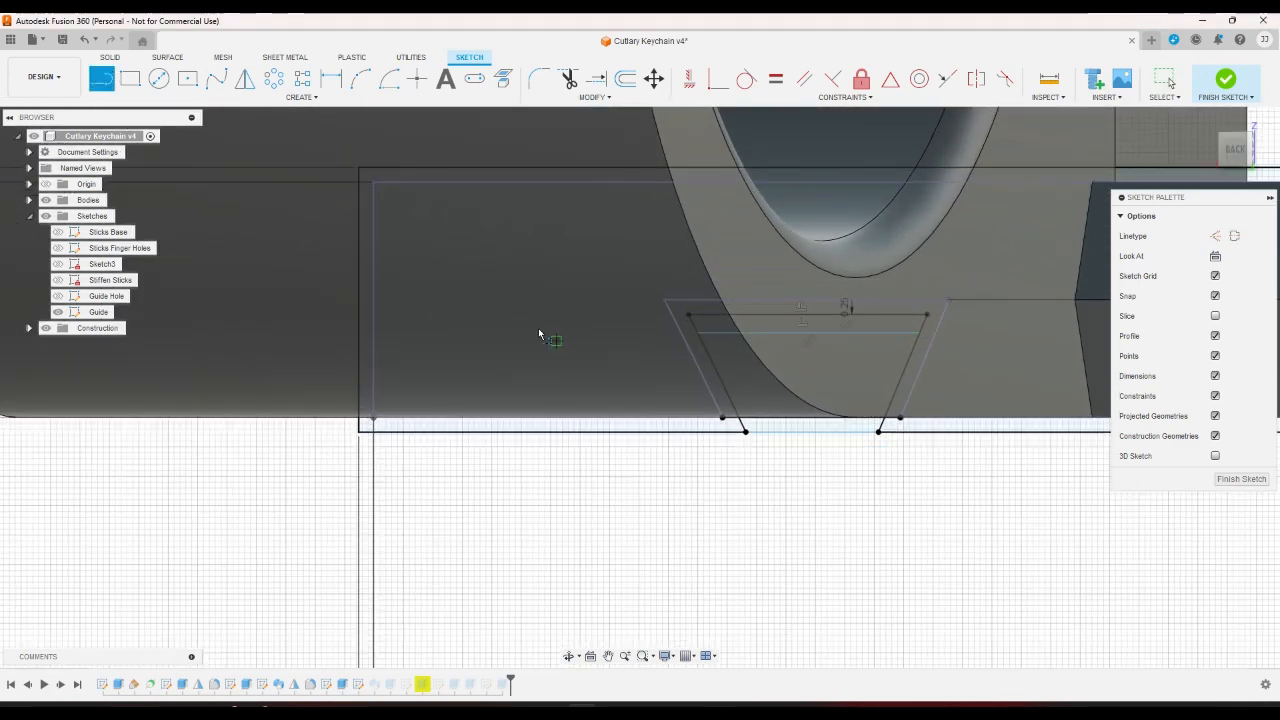
Dimension the new line 0.4 mm below the upper edge of the projected guide hole outline.
key(d)
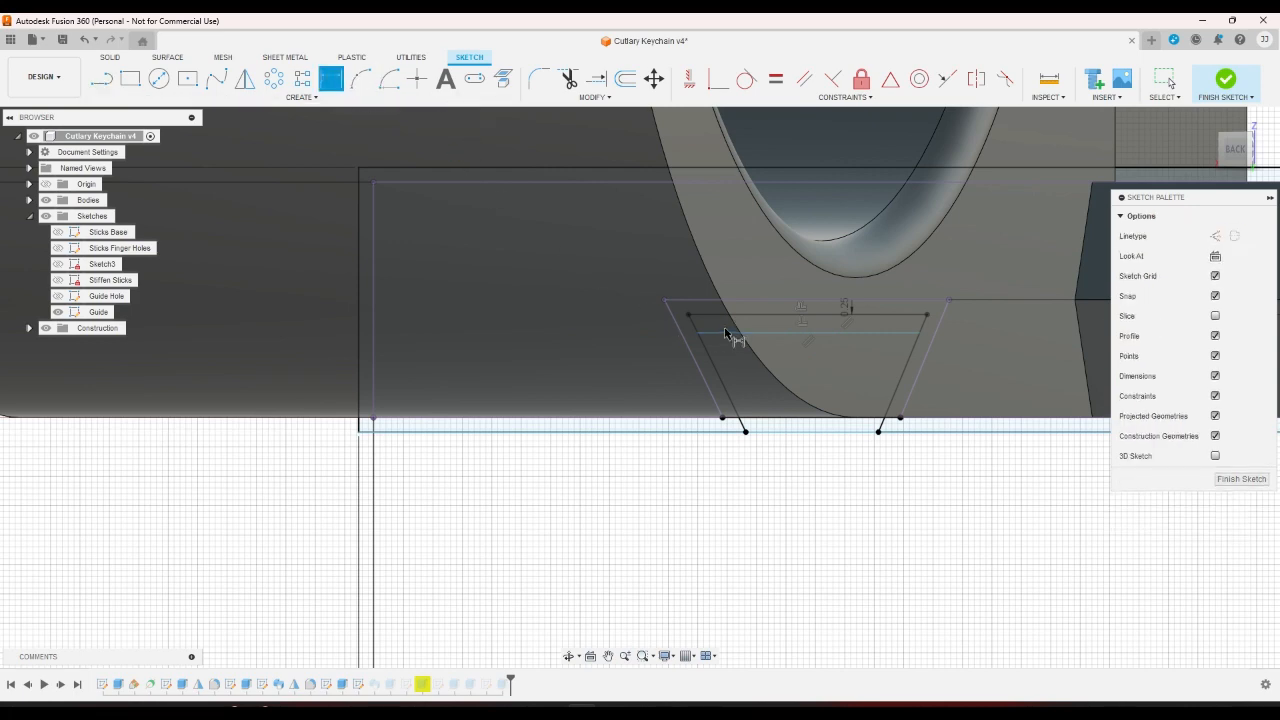
click(726, 333)
click(728, 300)
click(627, 315)
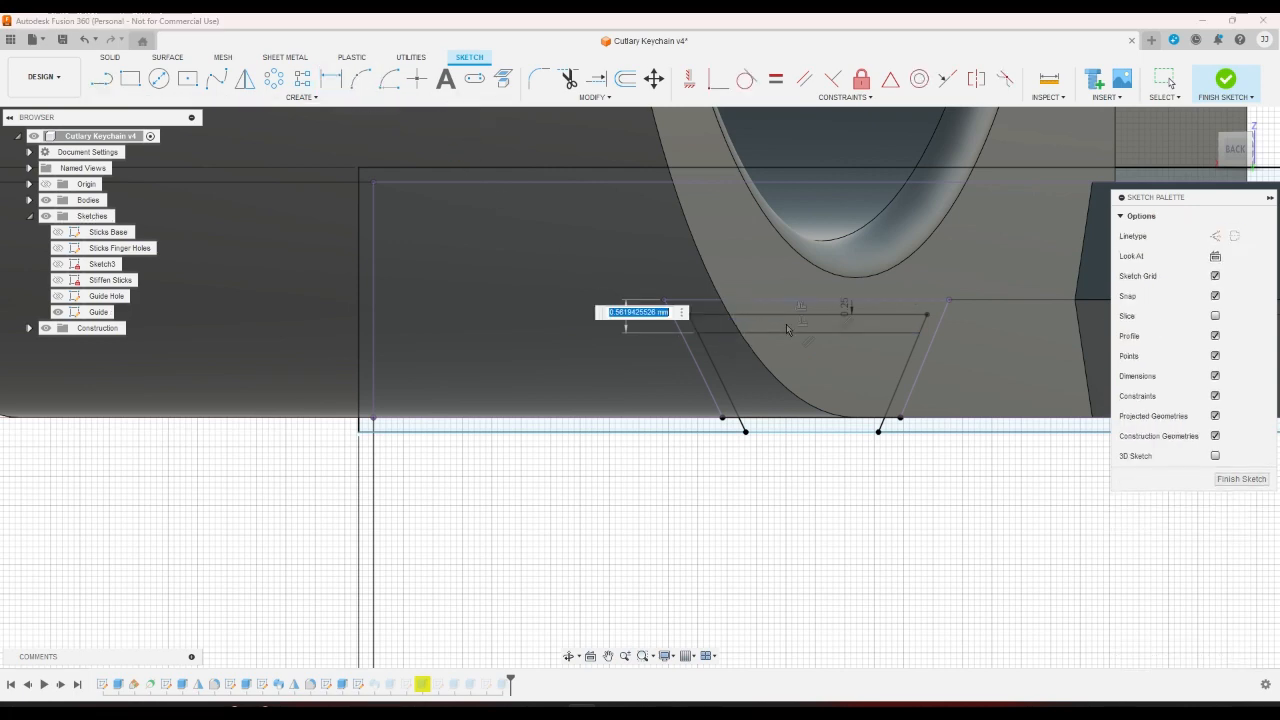
key(Return)
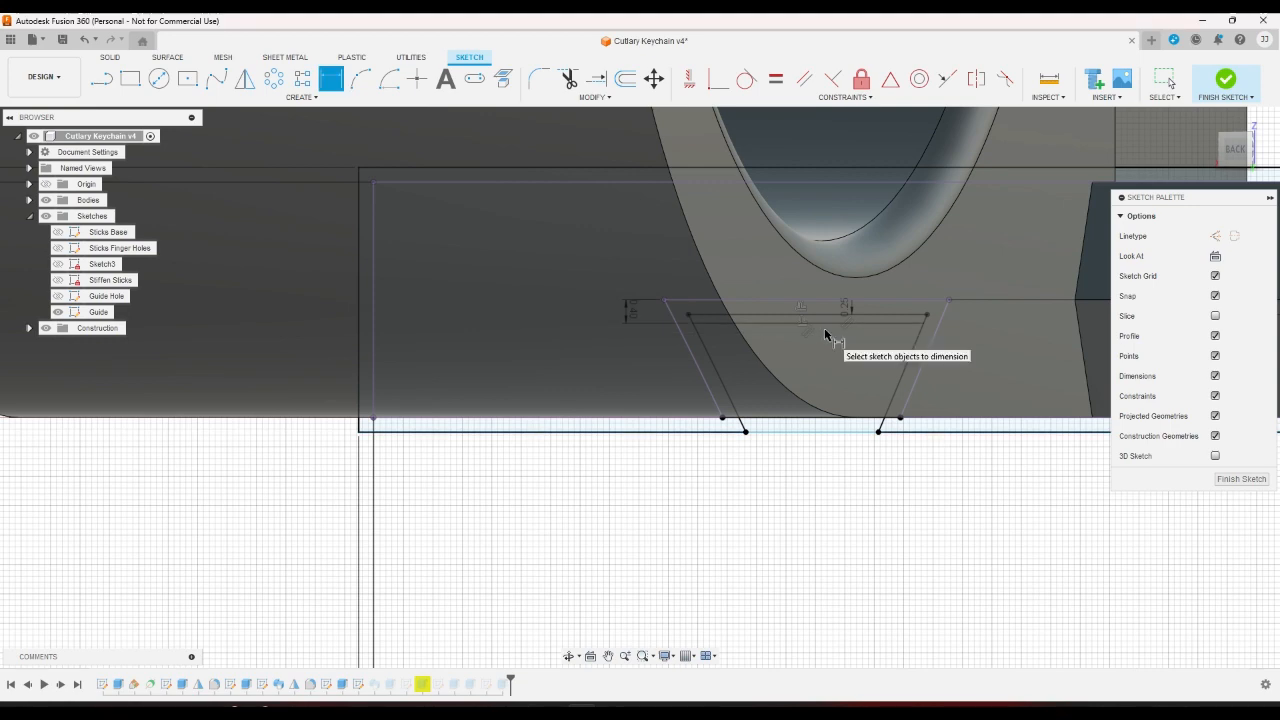
Finish the sketch and update the guide's sweep profile to leave out the thin strip above the new line.
click(1227, 79)
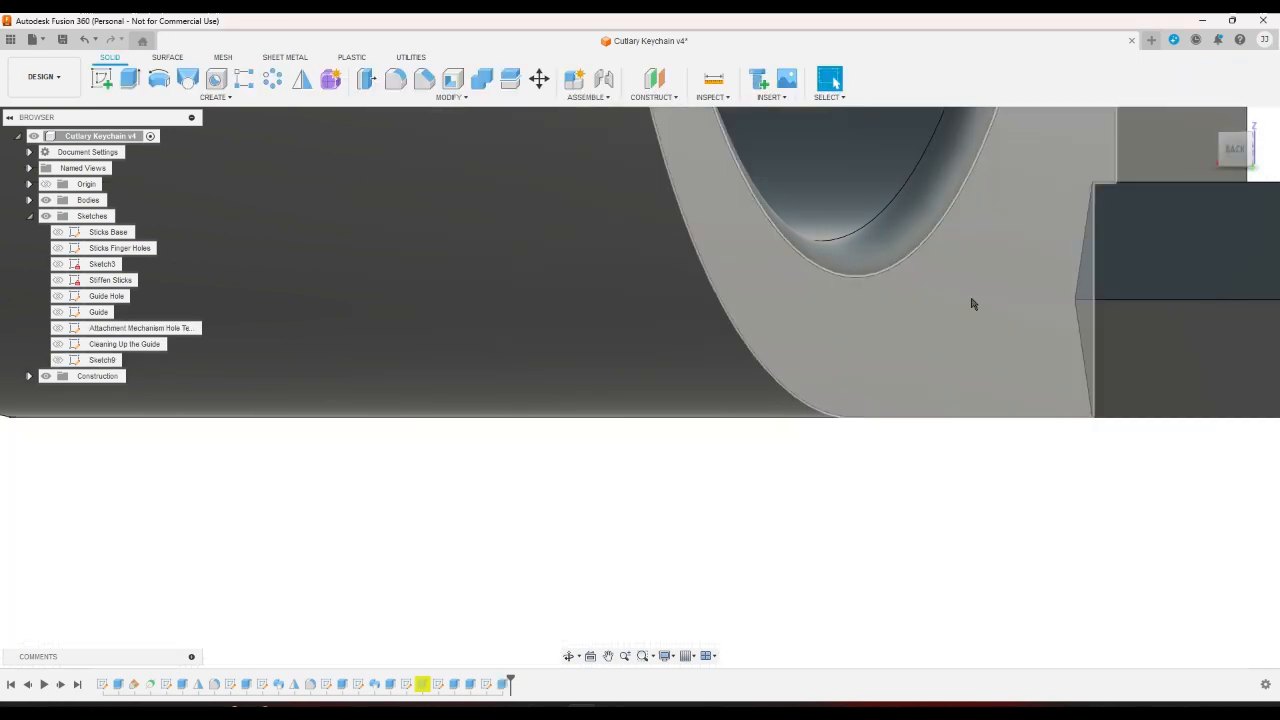
double_click(376, 684)
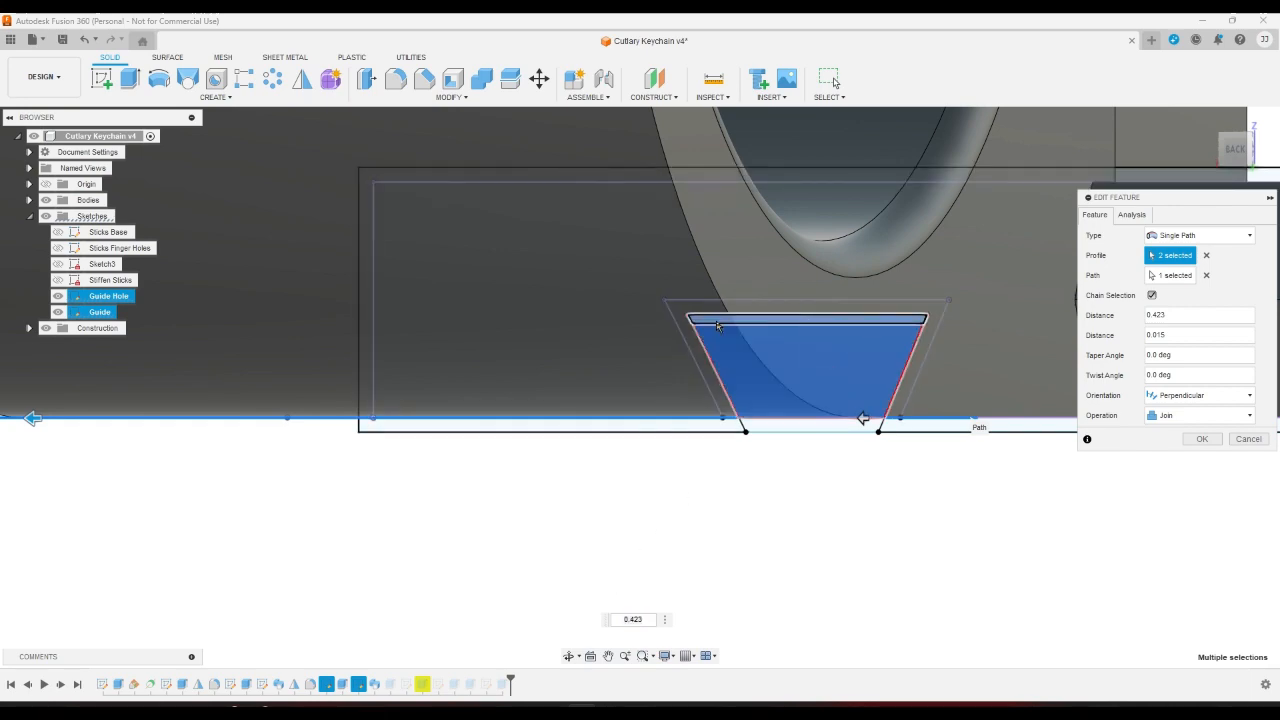
click(1202, 439)
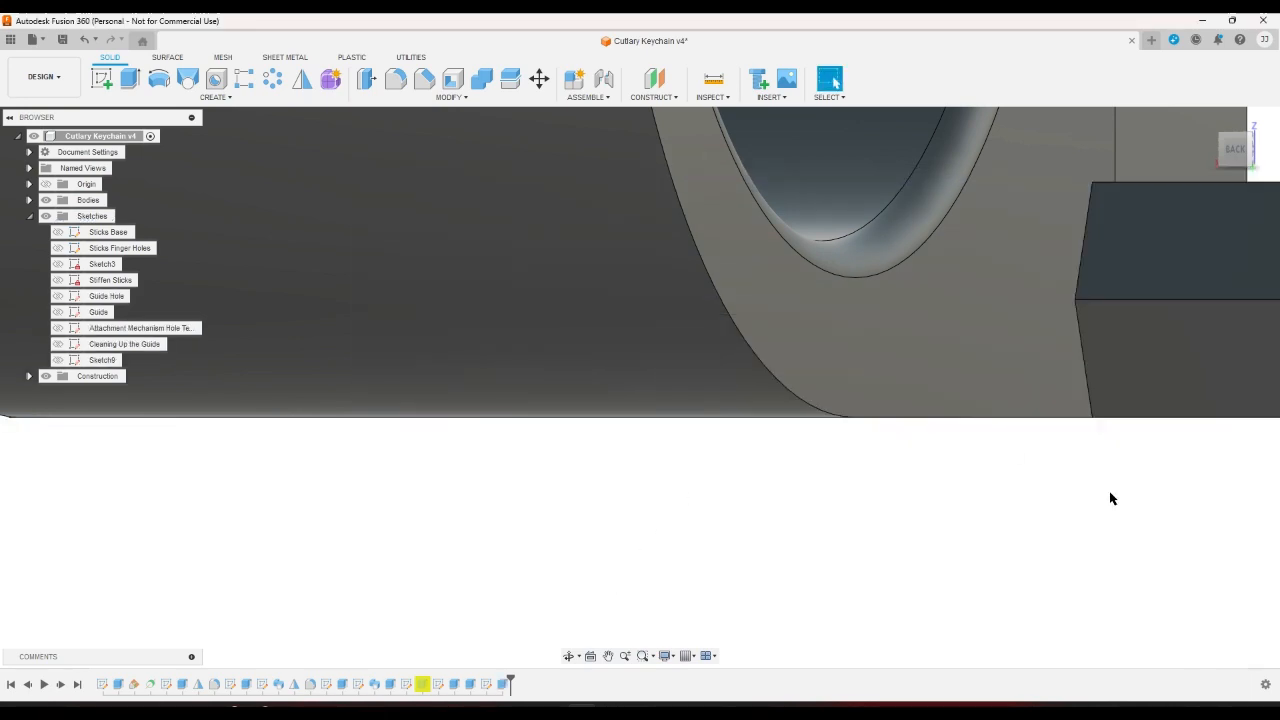
Examine the clearance between the guide and its trapezoid hole from underneath and from the hinge end.
click(1205, 124)
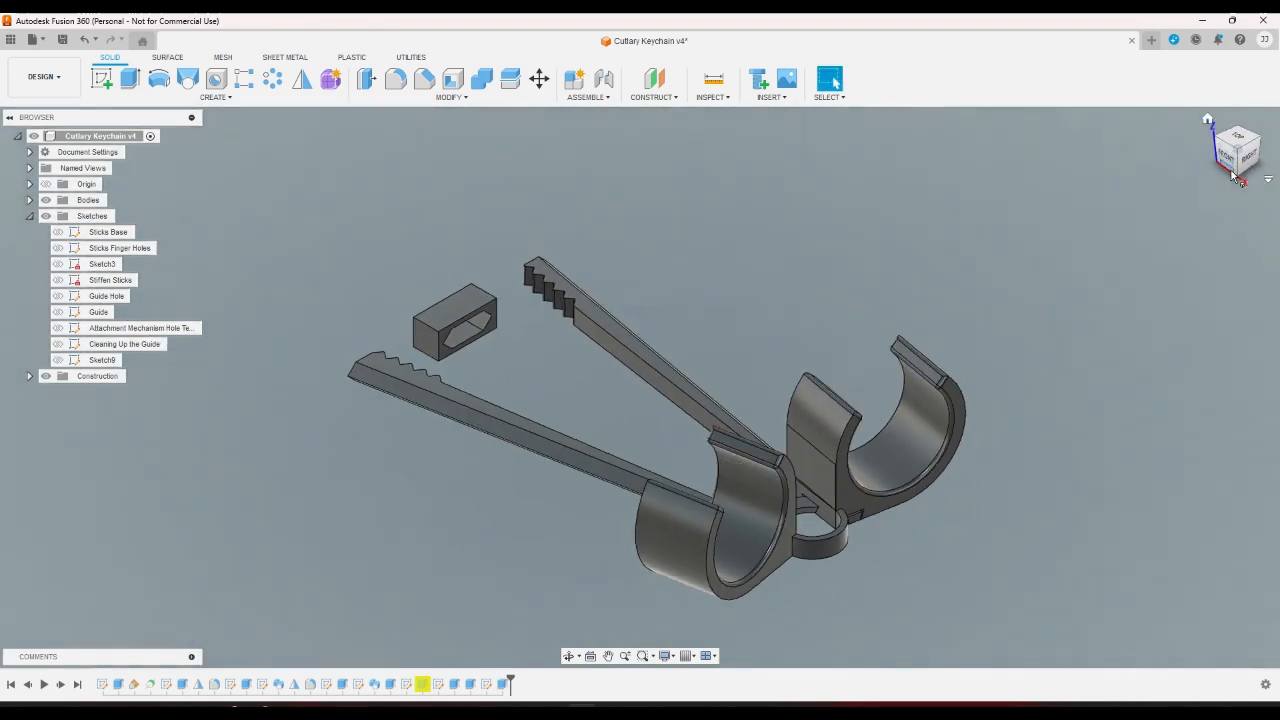
click(1236, 175)
scroll(703, 376, up, 10)
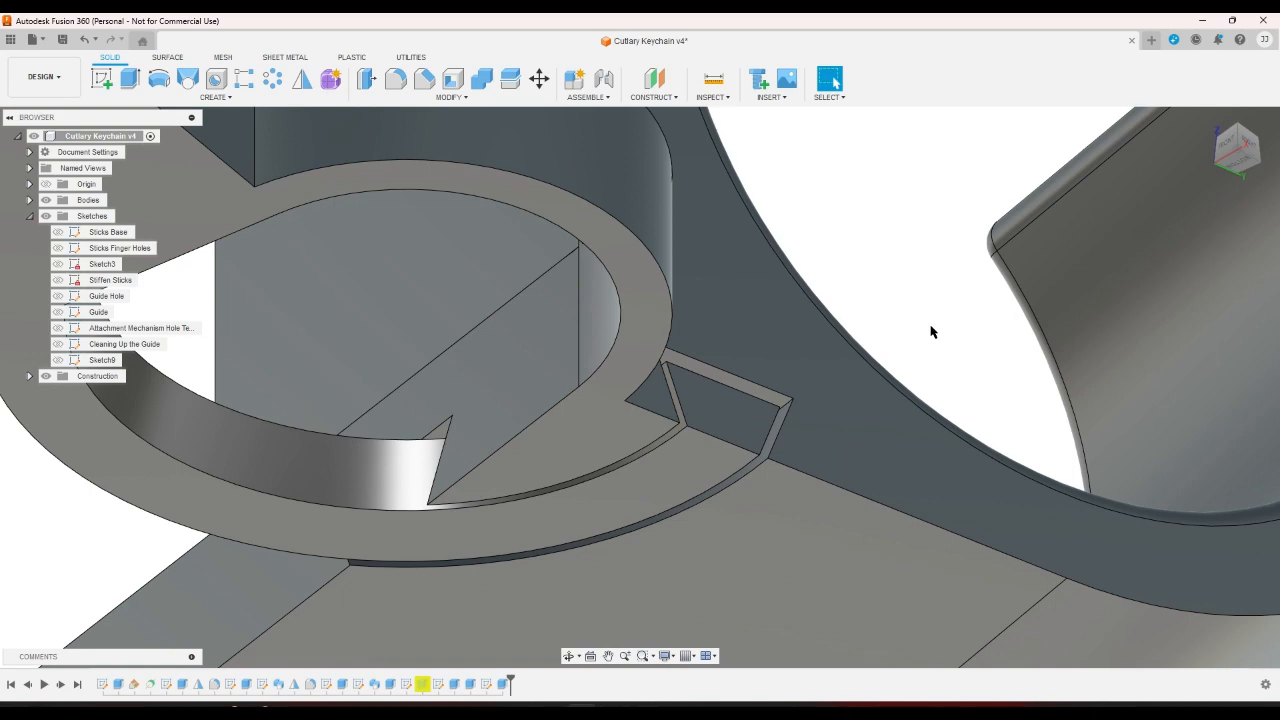
scroll(921, 341, up, 2)
scroll(903, 343, down, 3)
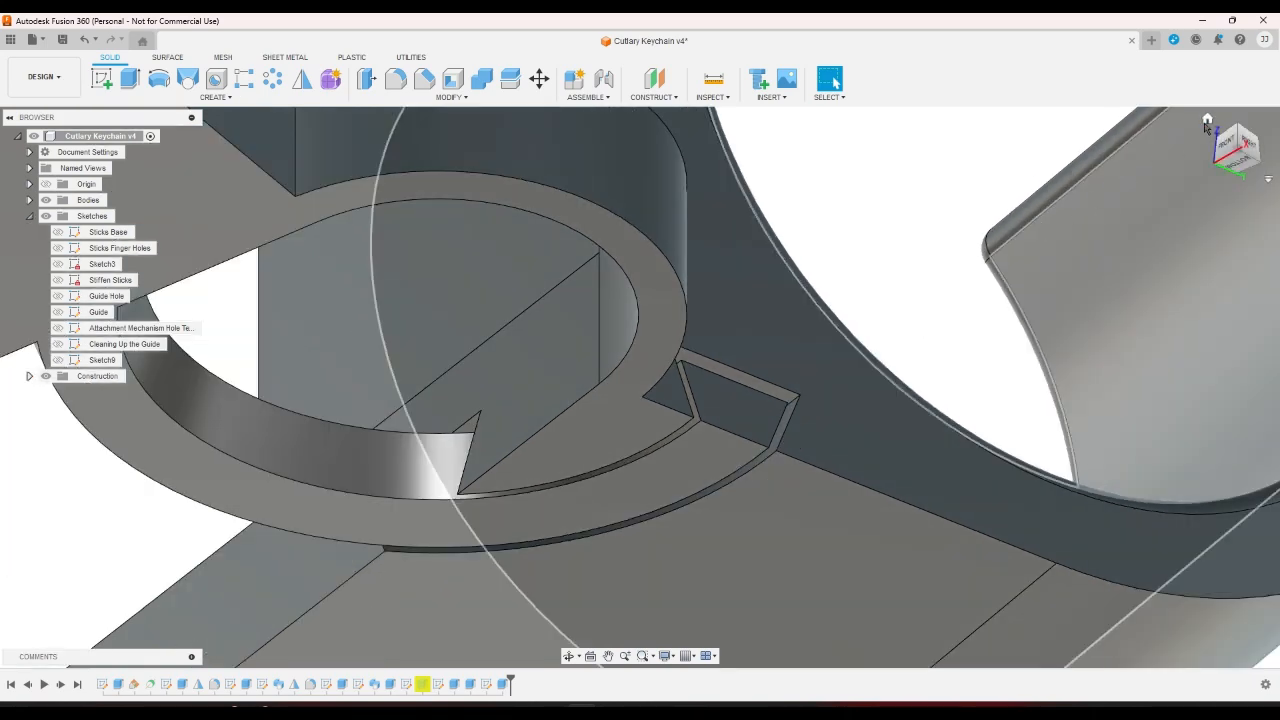
click(1207, 121)
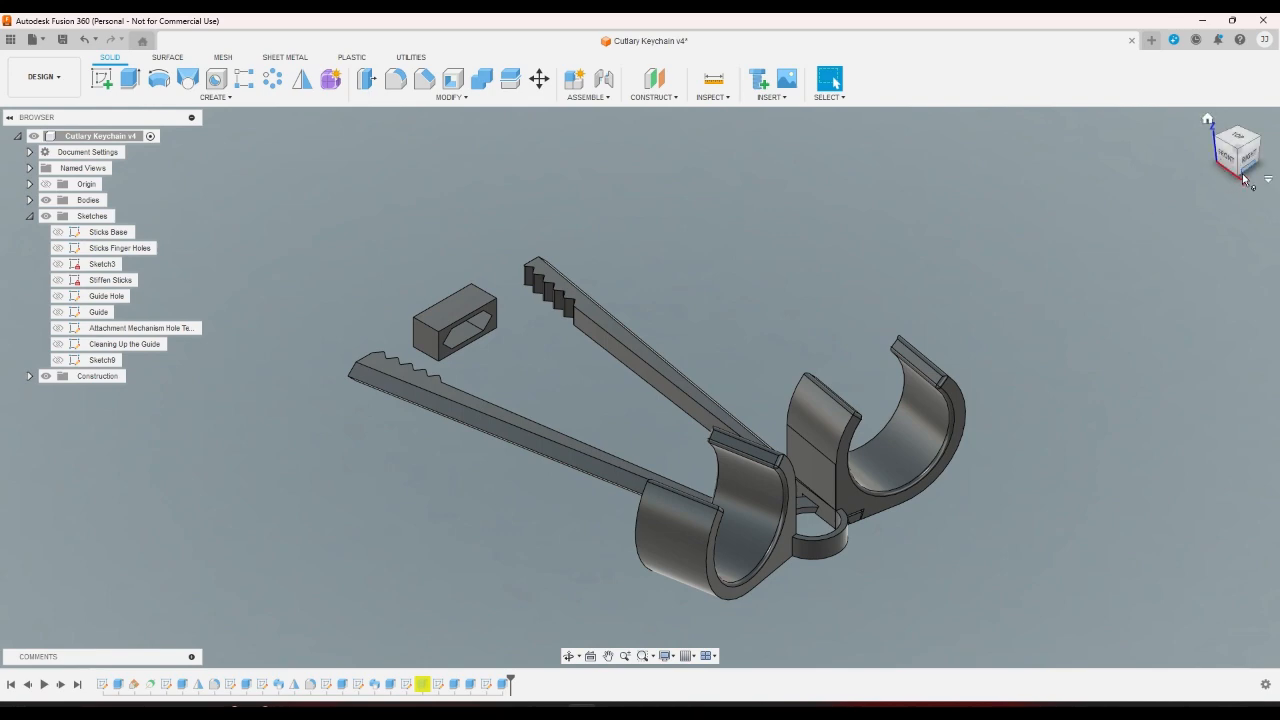
click(1244, 178)
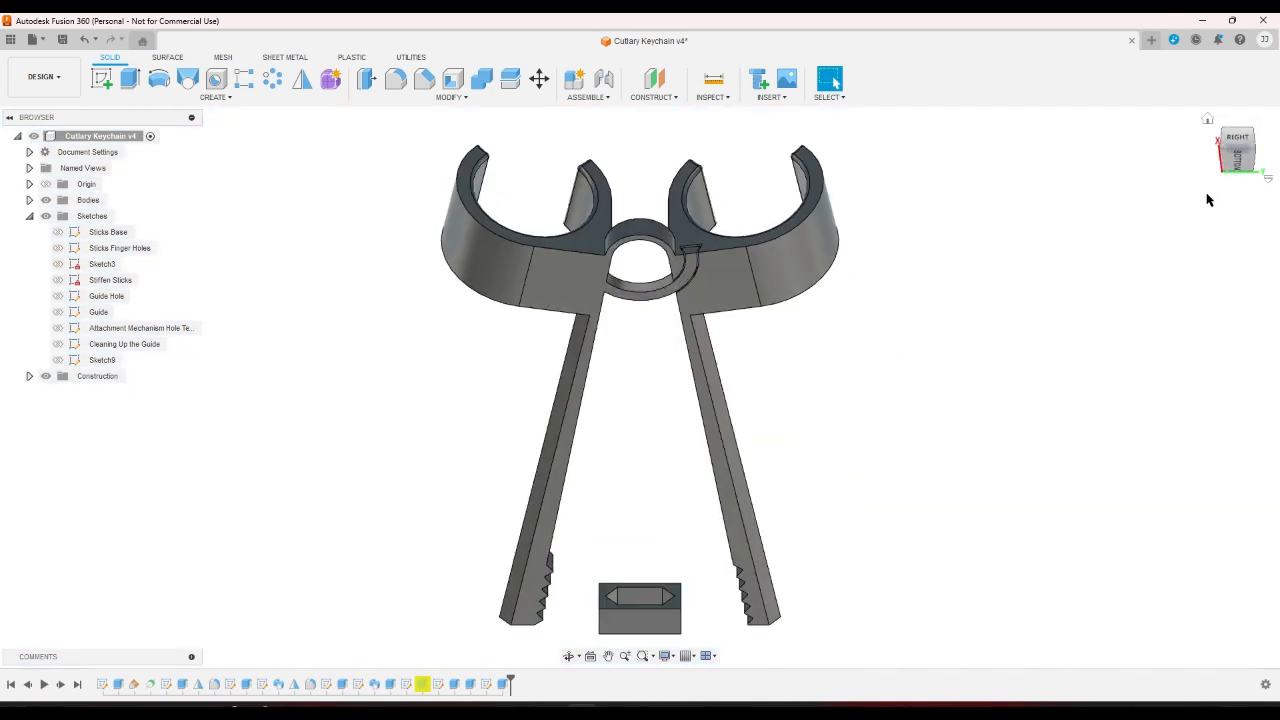
click(1207, 121)
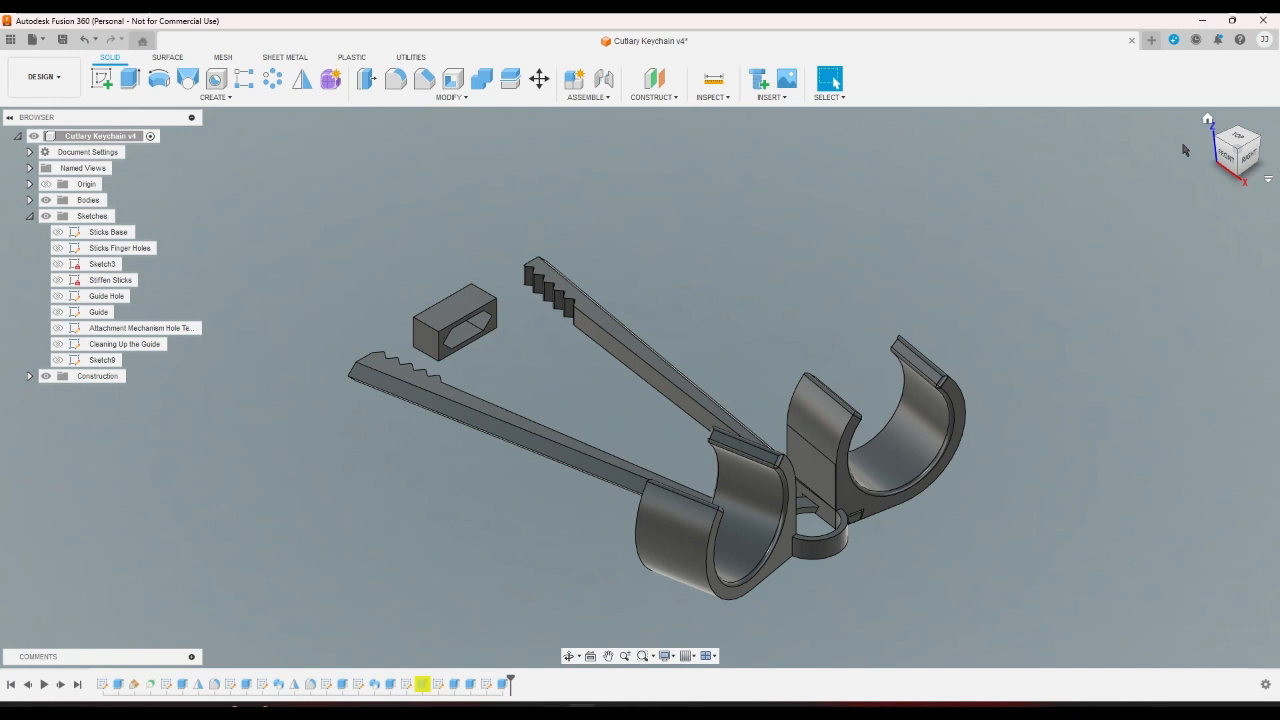
Edit the tapered cut of the guide hole to make it deeper.
scroll(790, 533, up, 5)
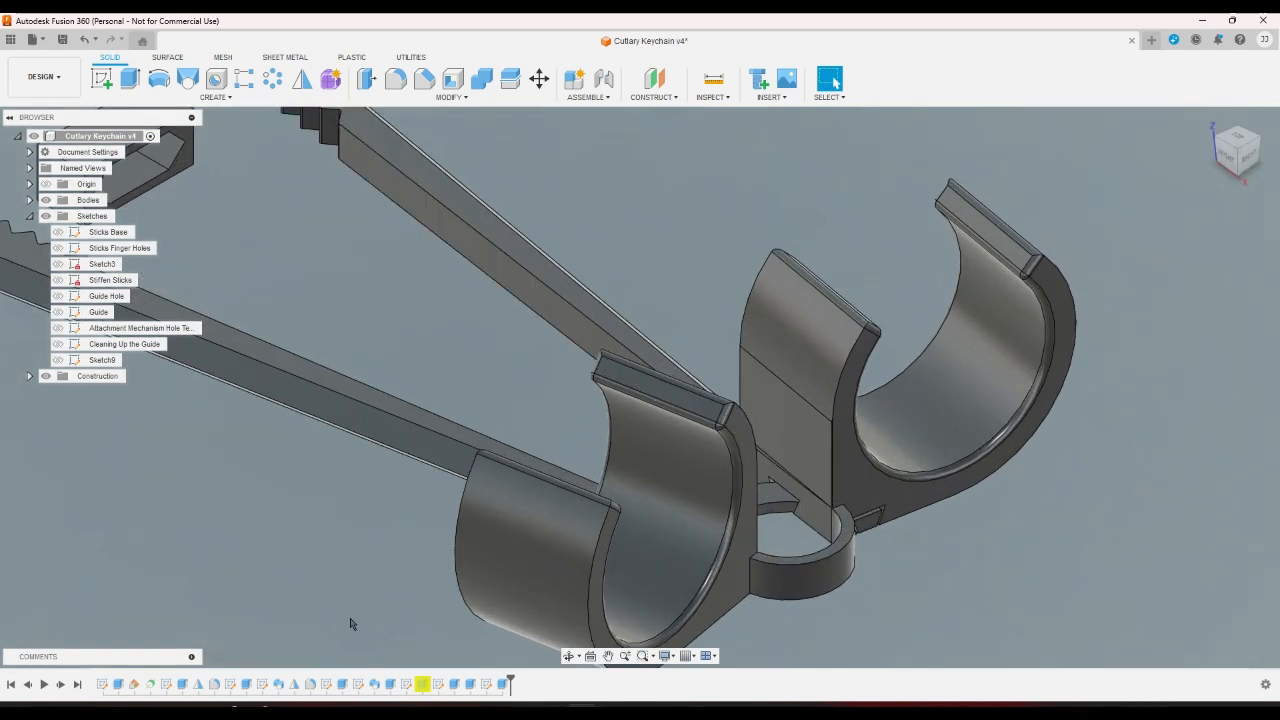
double_click(343, 684)
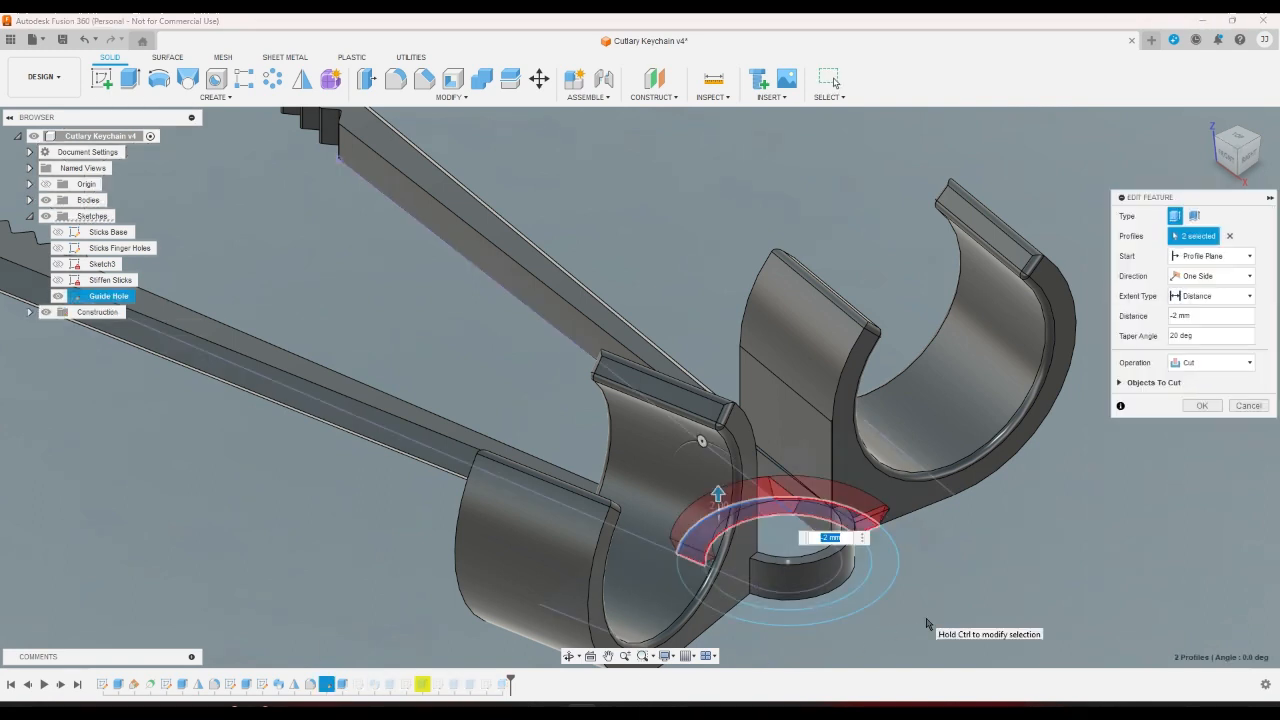
key(Return)
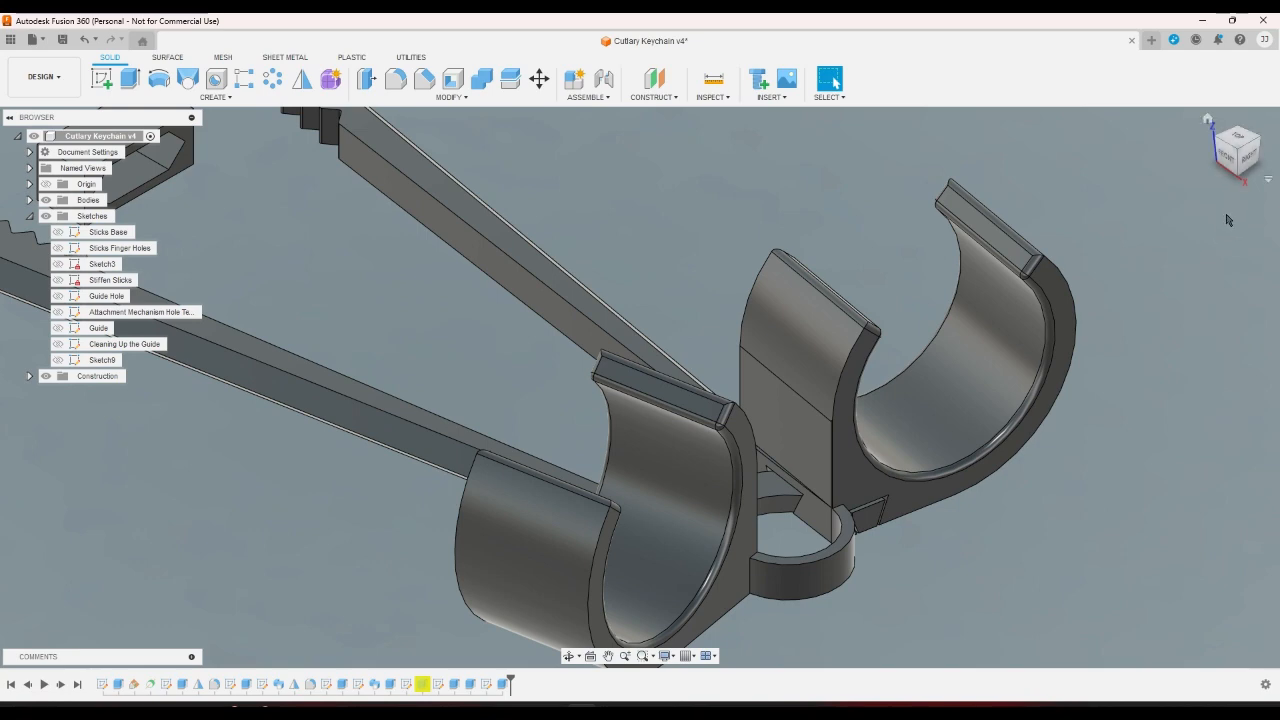
Examine the deepened guide hole from the hinge end and underneath, and check the guide, rings and arms from several sides.
click(1249, 173)
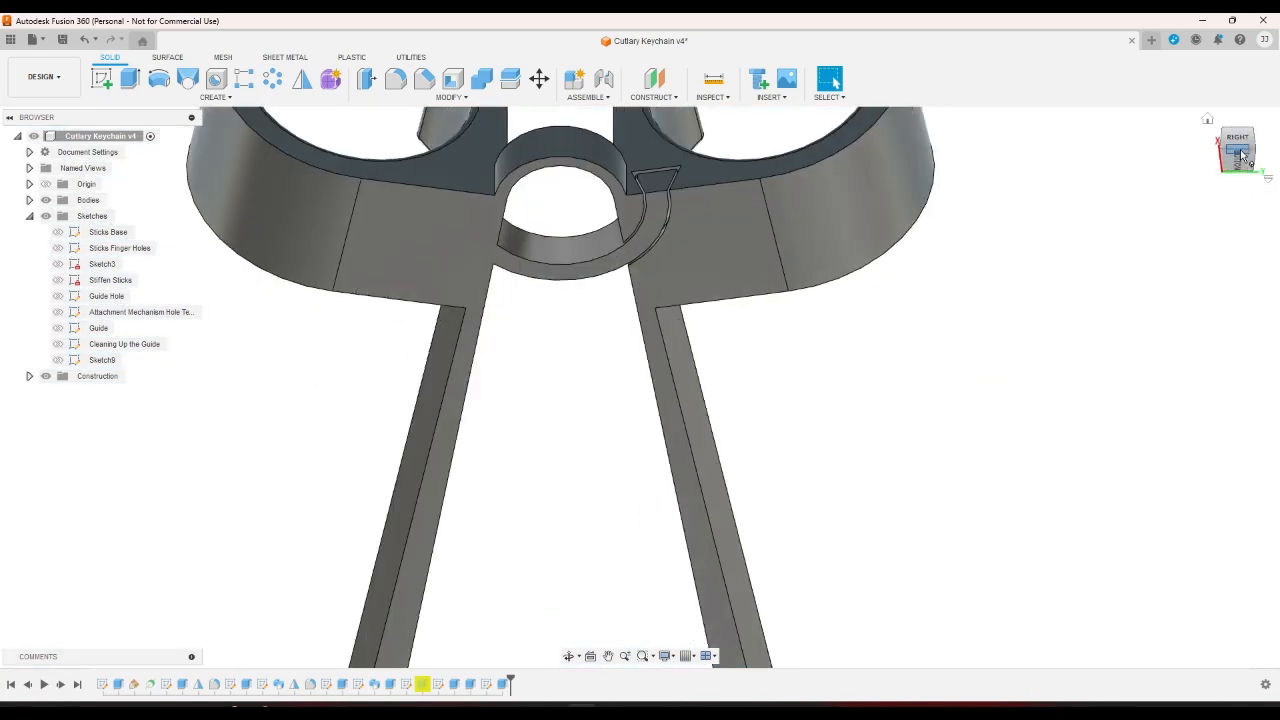
click(1237, 140)
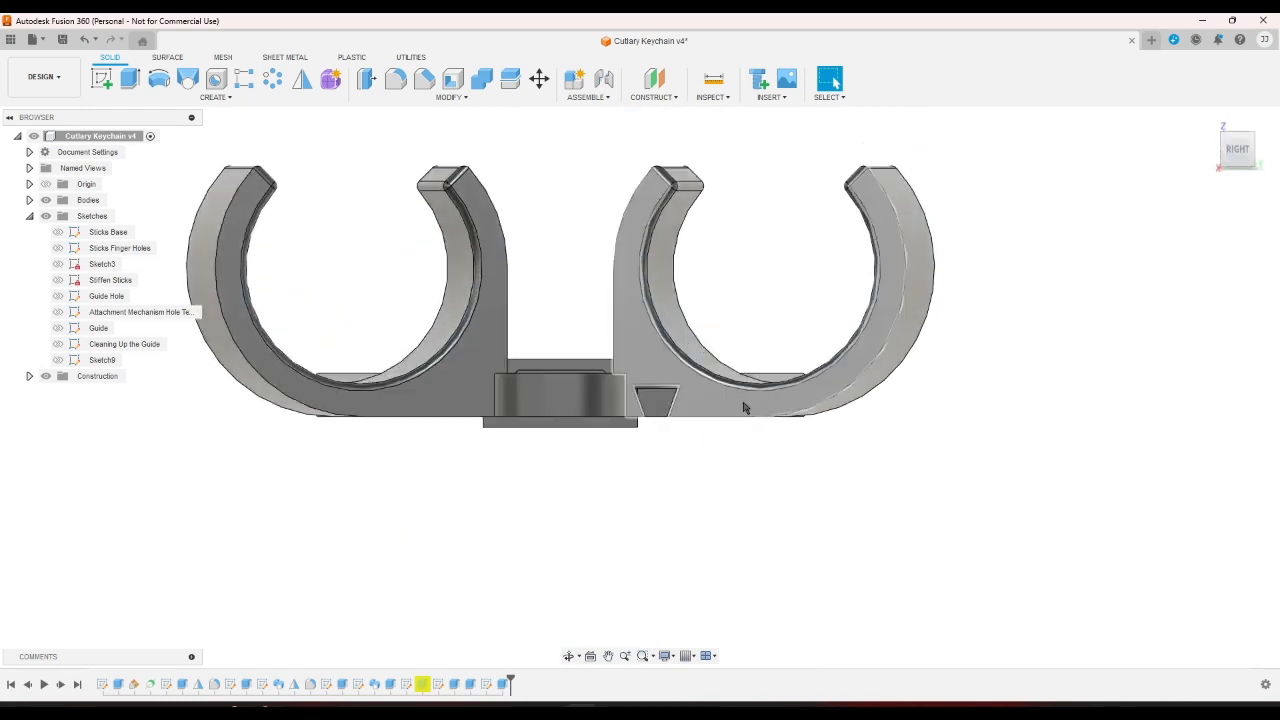
click(1225, 167)
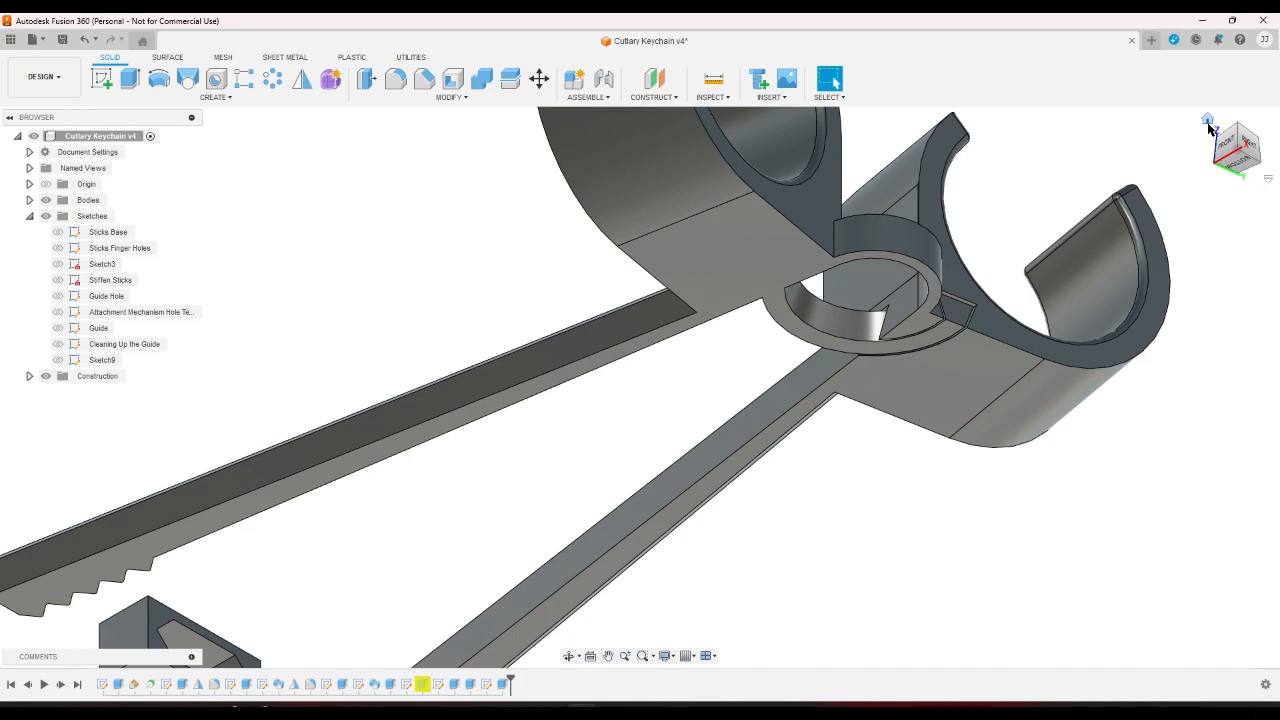
click(1208, 121)
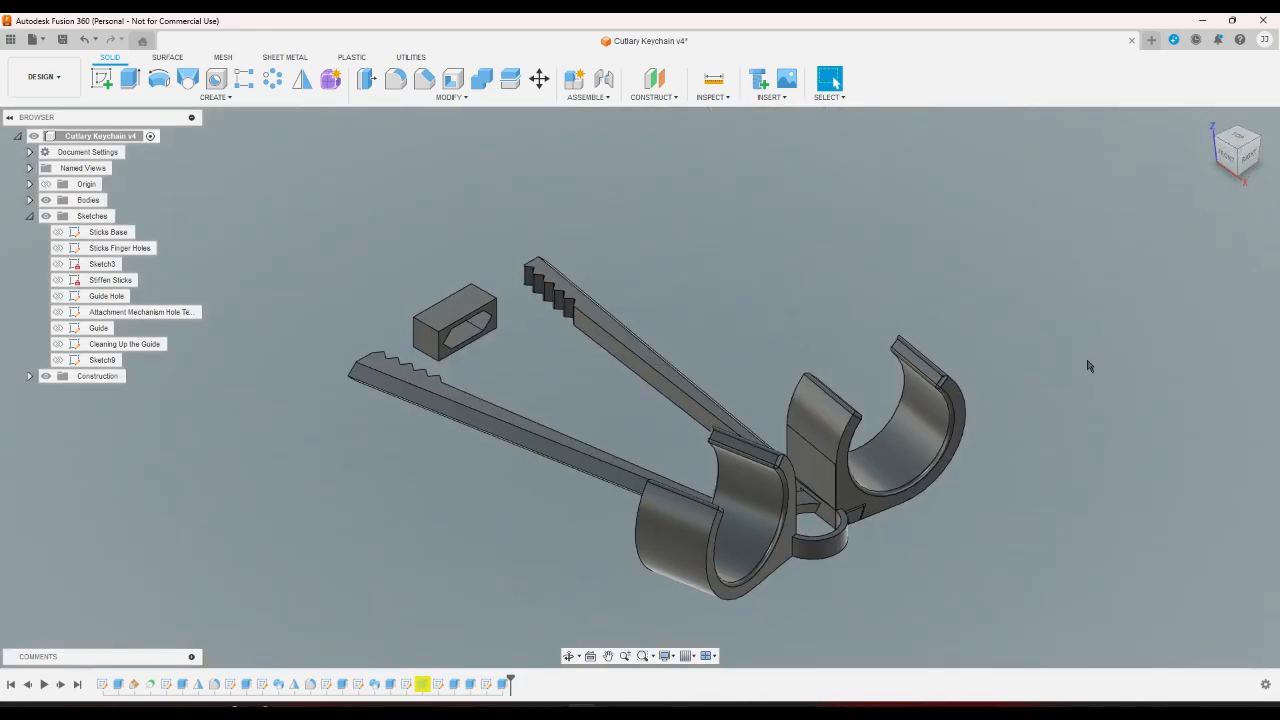
click(1215, 140)
scroll(757, 360, up, 8)
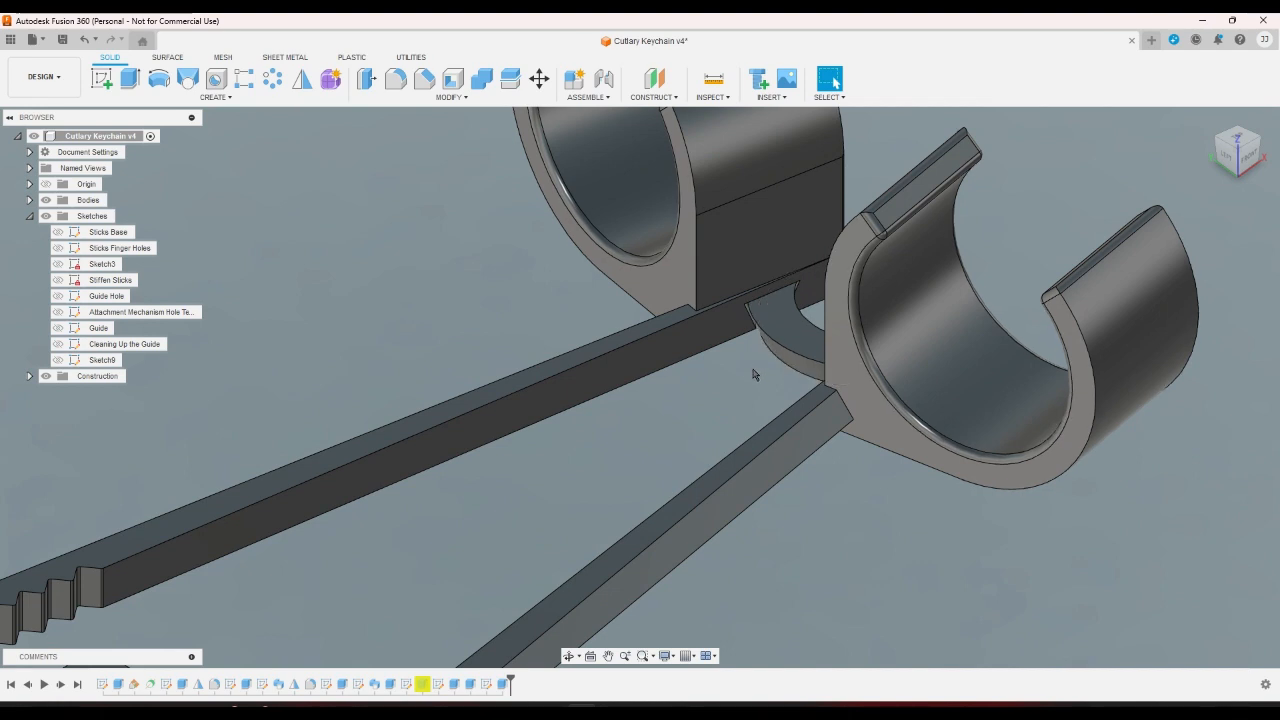
scroll(754, 374, down, 1)
scroll(754, 380, down, 4)
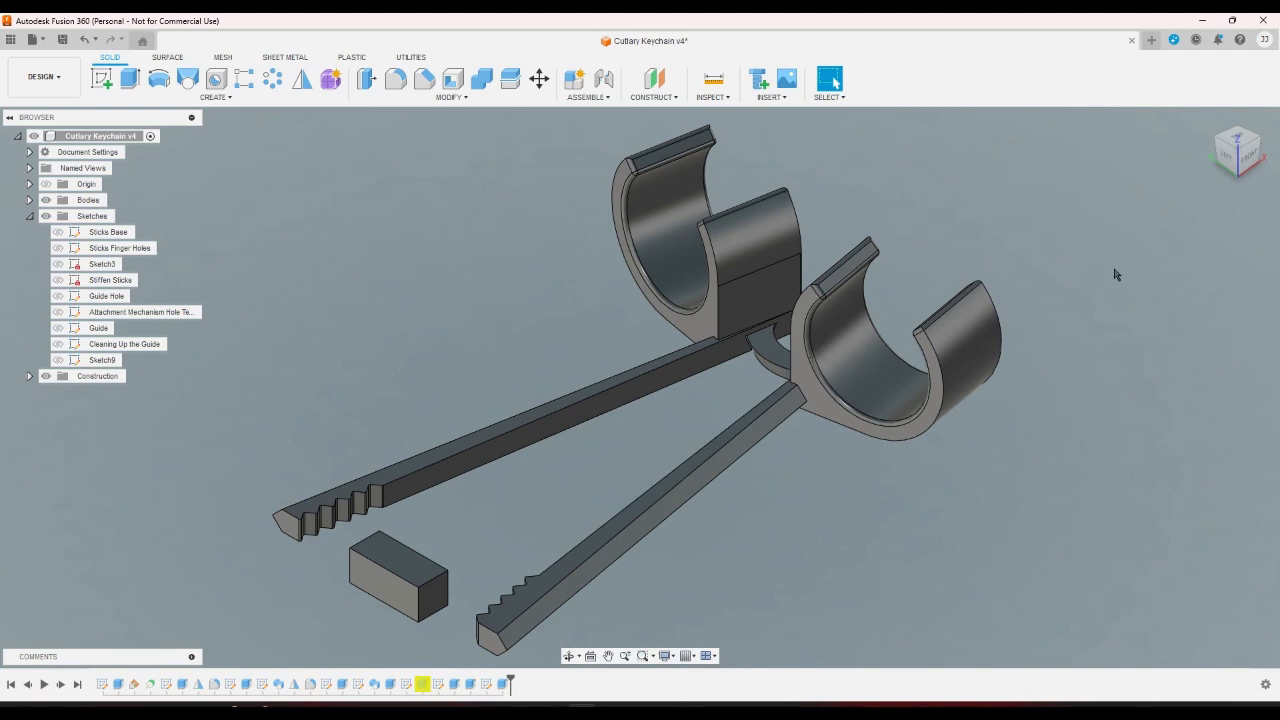
click(1236, 140)
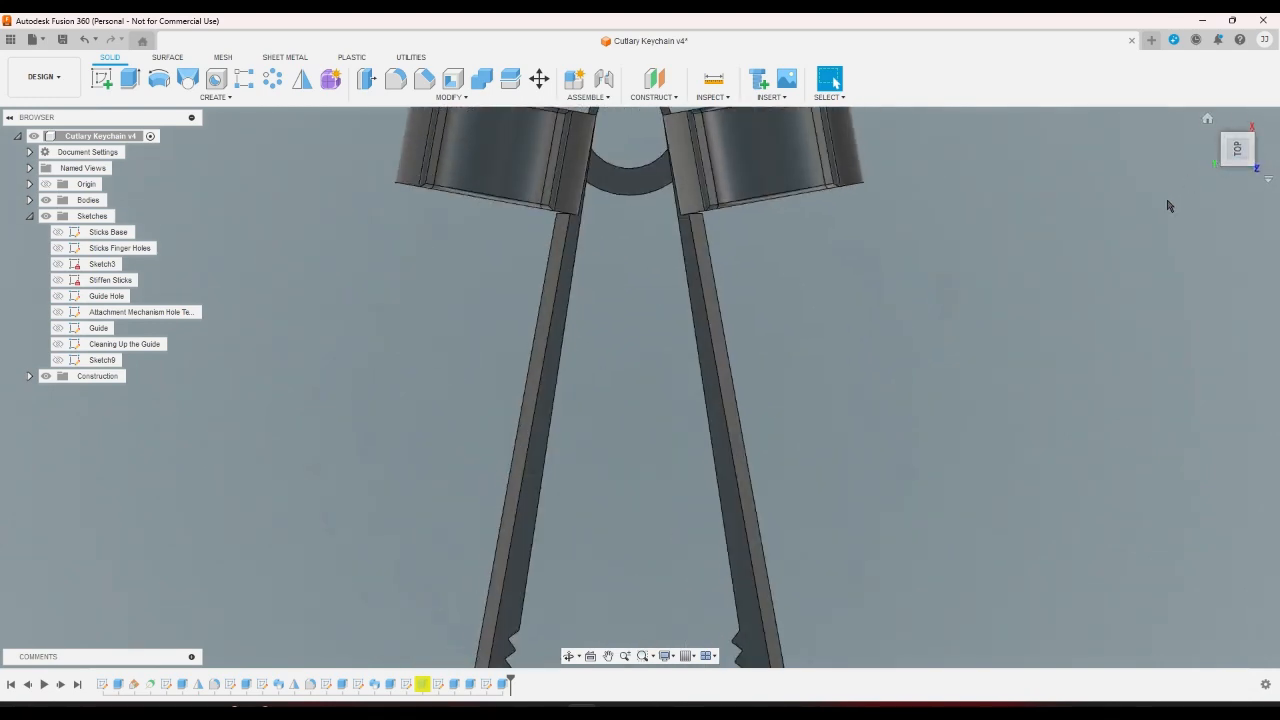
click(1250, 130)
scroll(391, 332, up, 2)
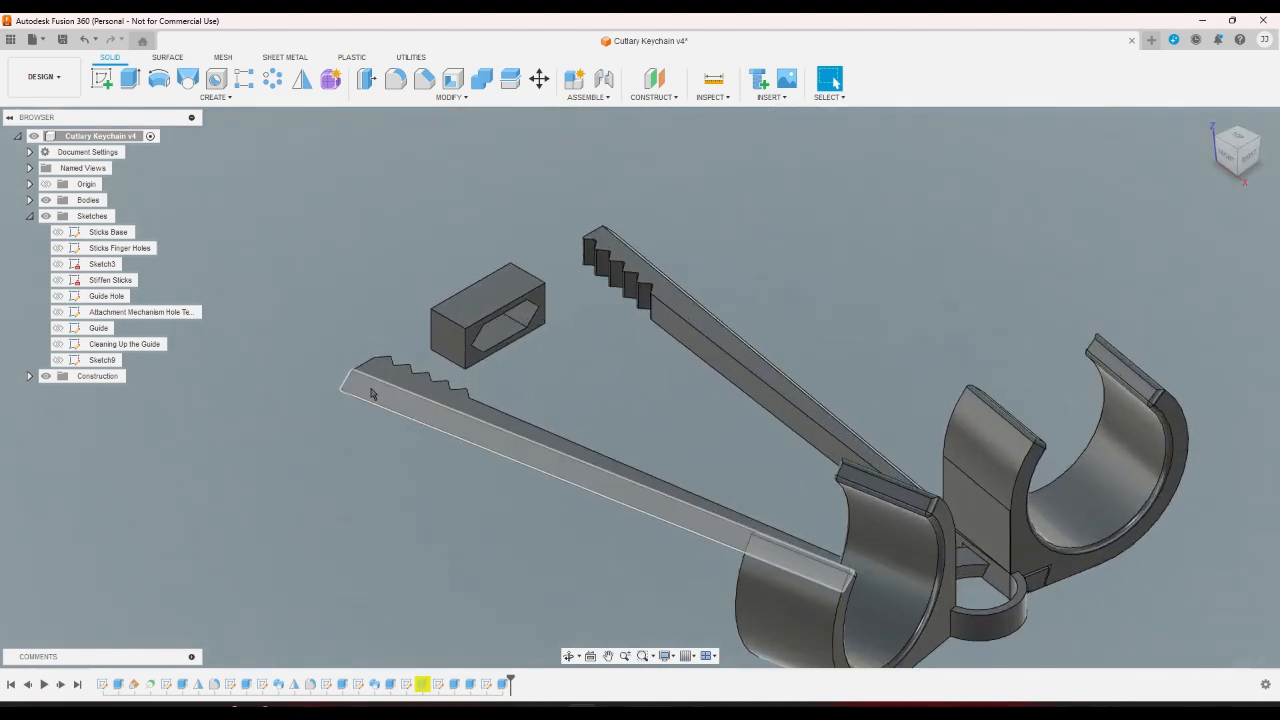
click(371, 389)
click(719, 263)
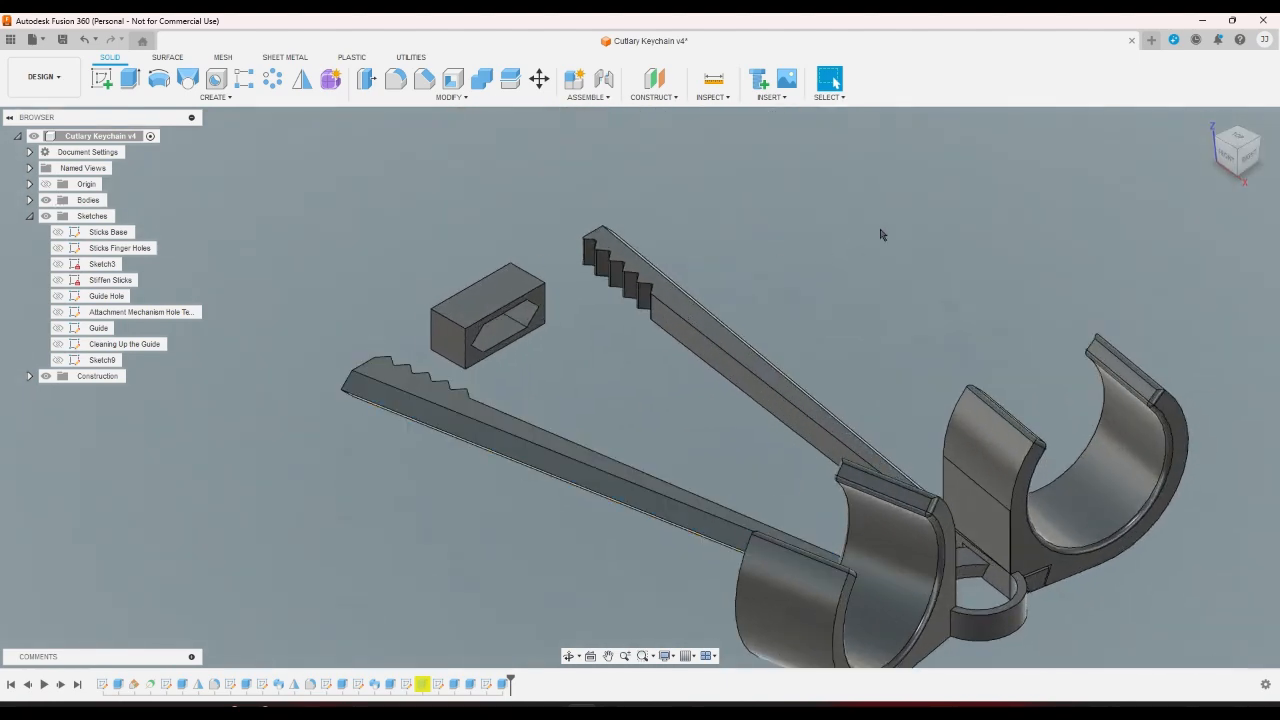
Collapse the sketches list and start a new sketch on the flat underside face of the toothed arm.
click(30, 217)
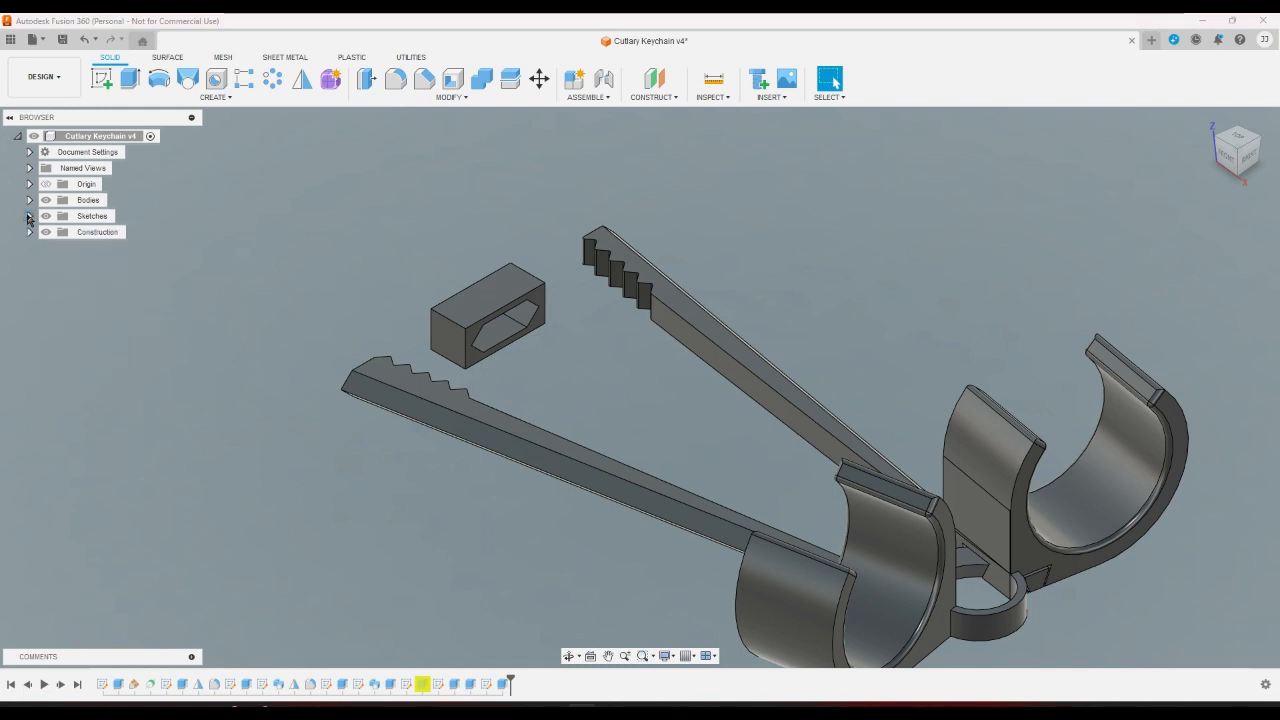
click(100, 84)
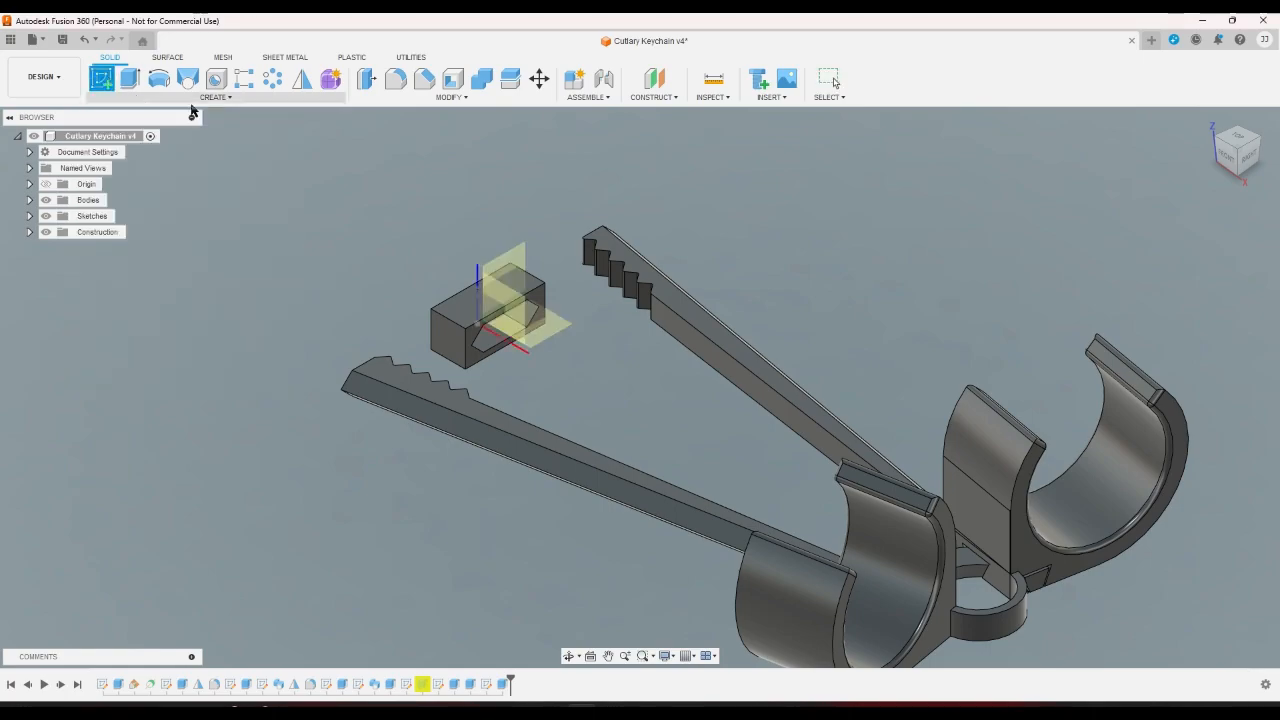
click(1238, 174)
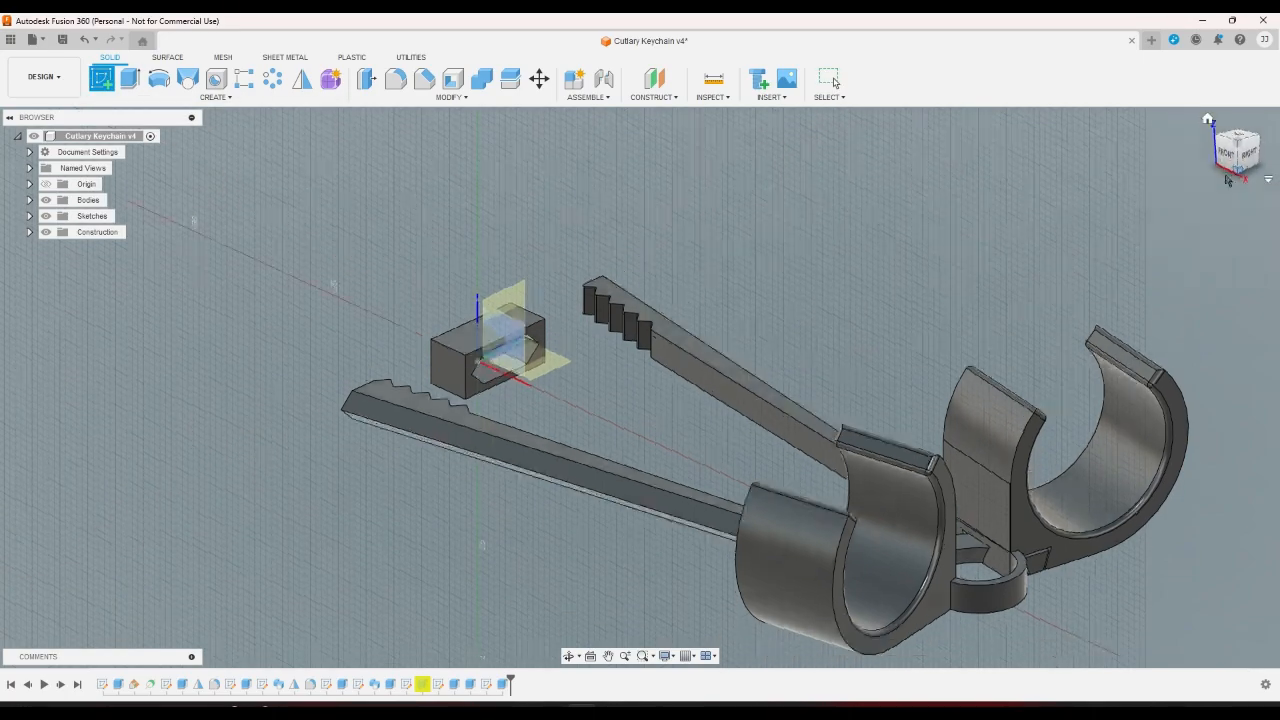
scroll(218, 478, up, 1)
click(411, 566)
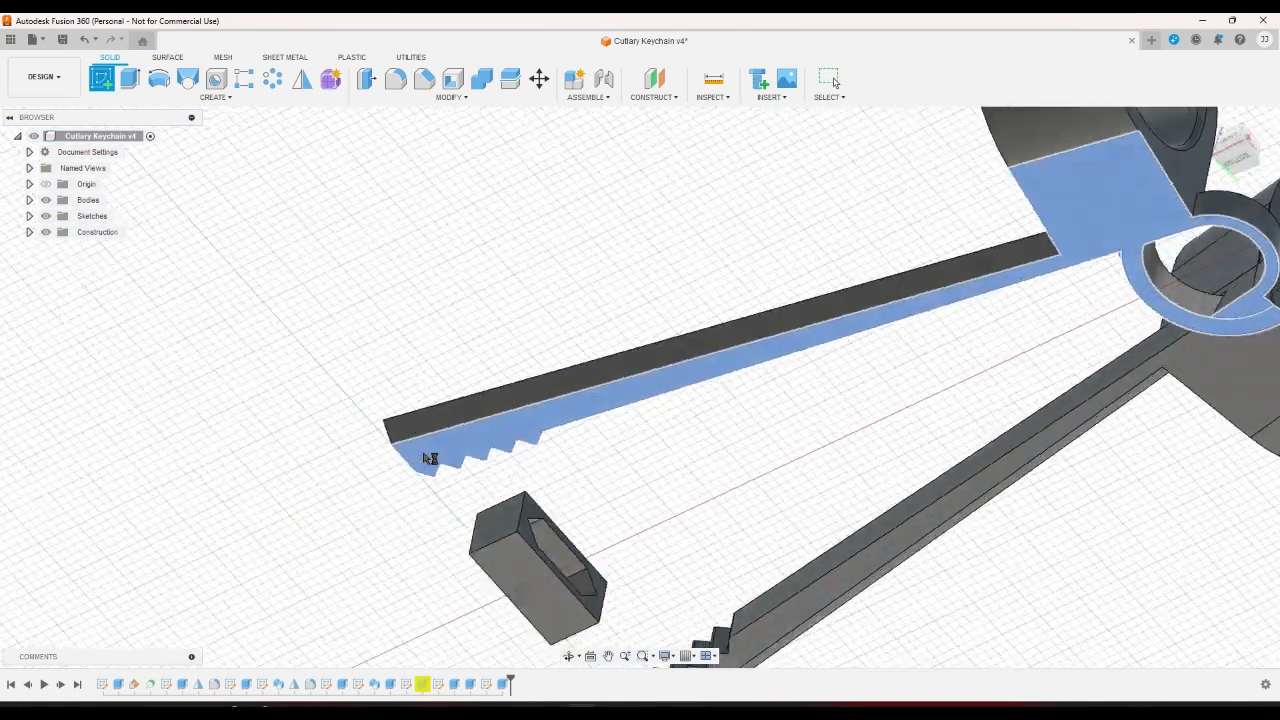
scroll(455, 489, down, 2)
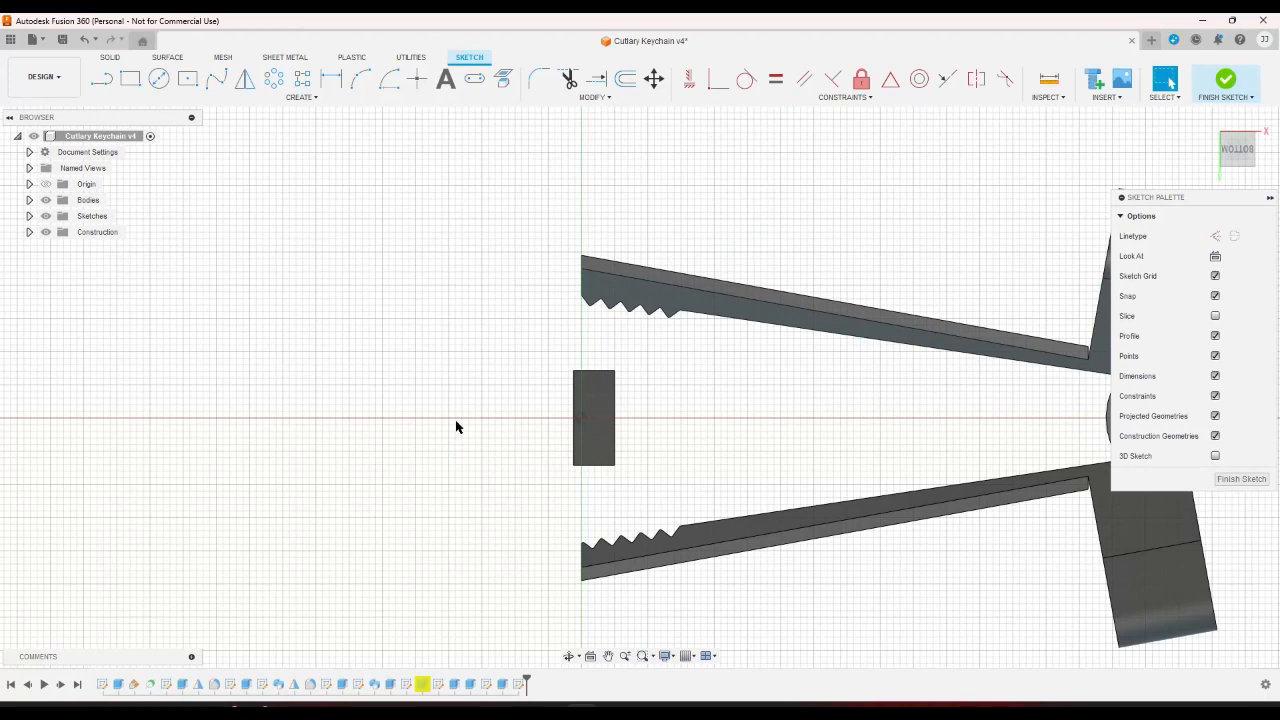
Start projecting geometry into the sketch, selecting the outer long edges and the tip end edges of both toothed arms.
click(503, 78)
click(604, 262)
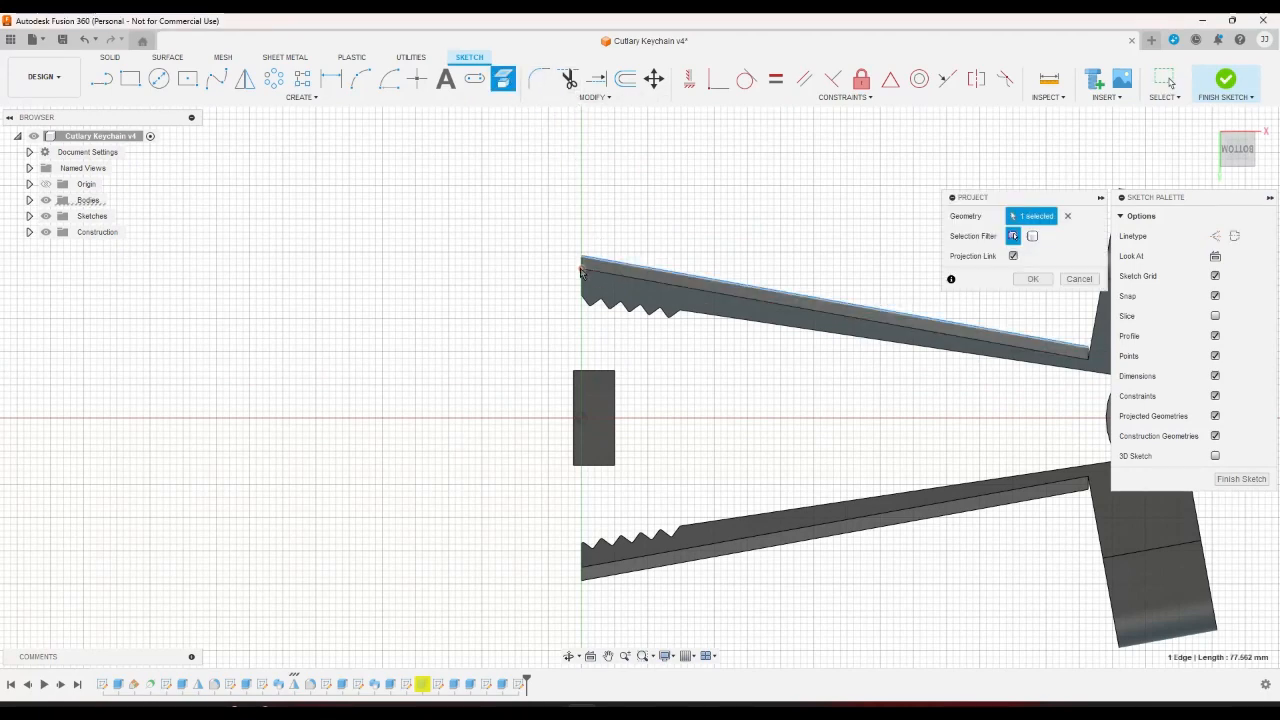
click(592, 577)
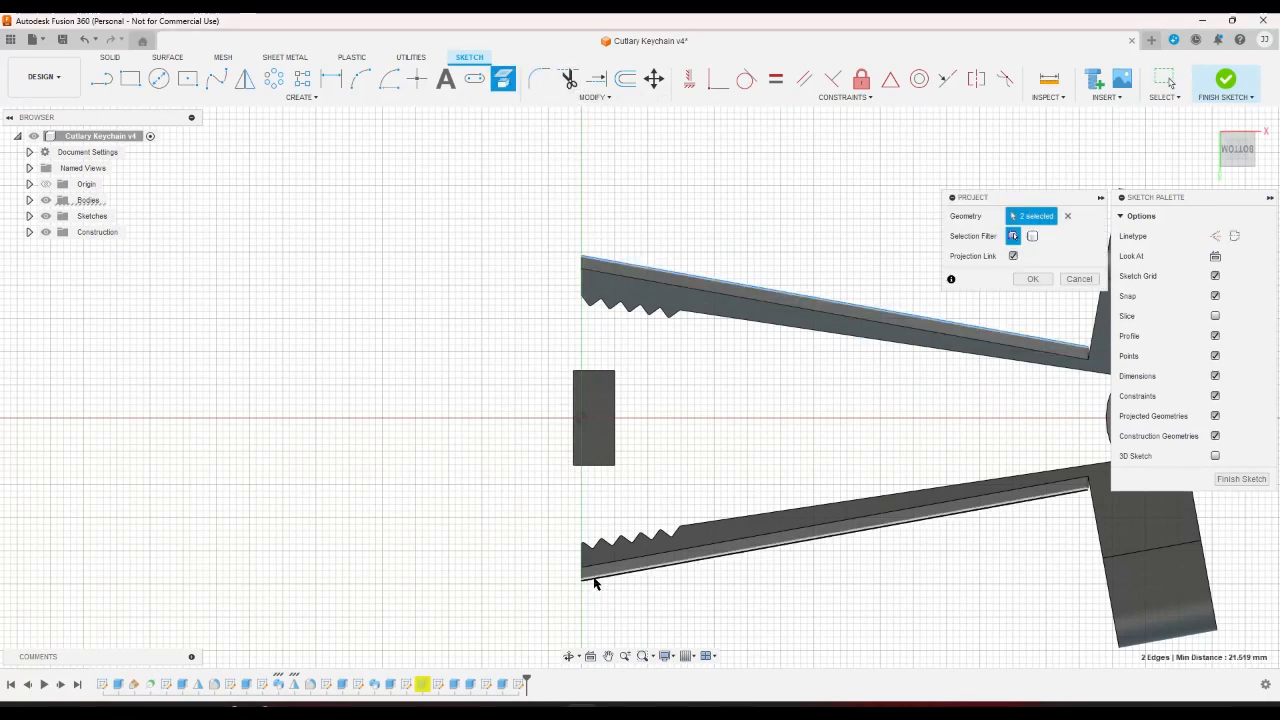
scroll(662, 522, up, 4)
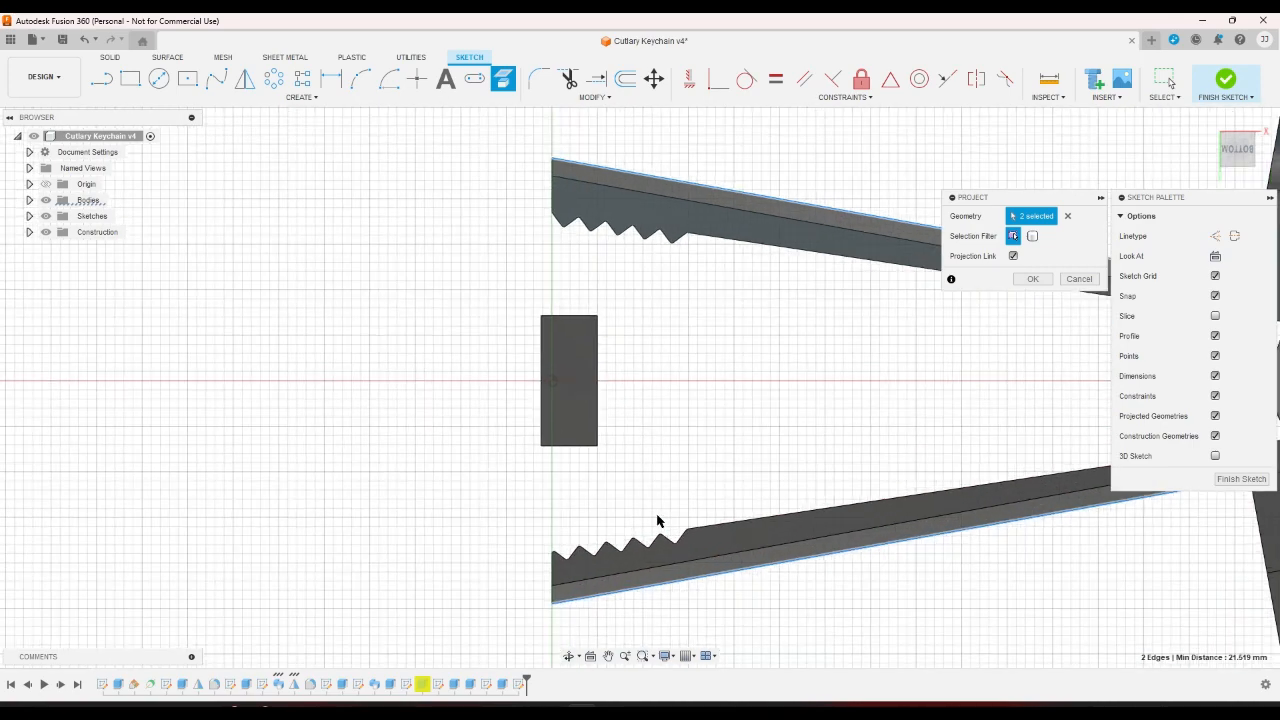
click(550, 592)
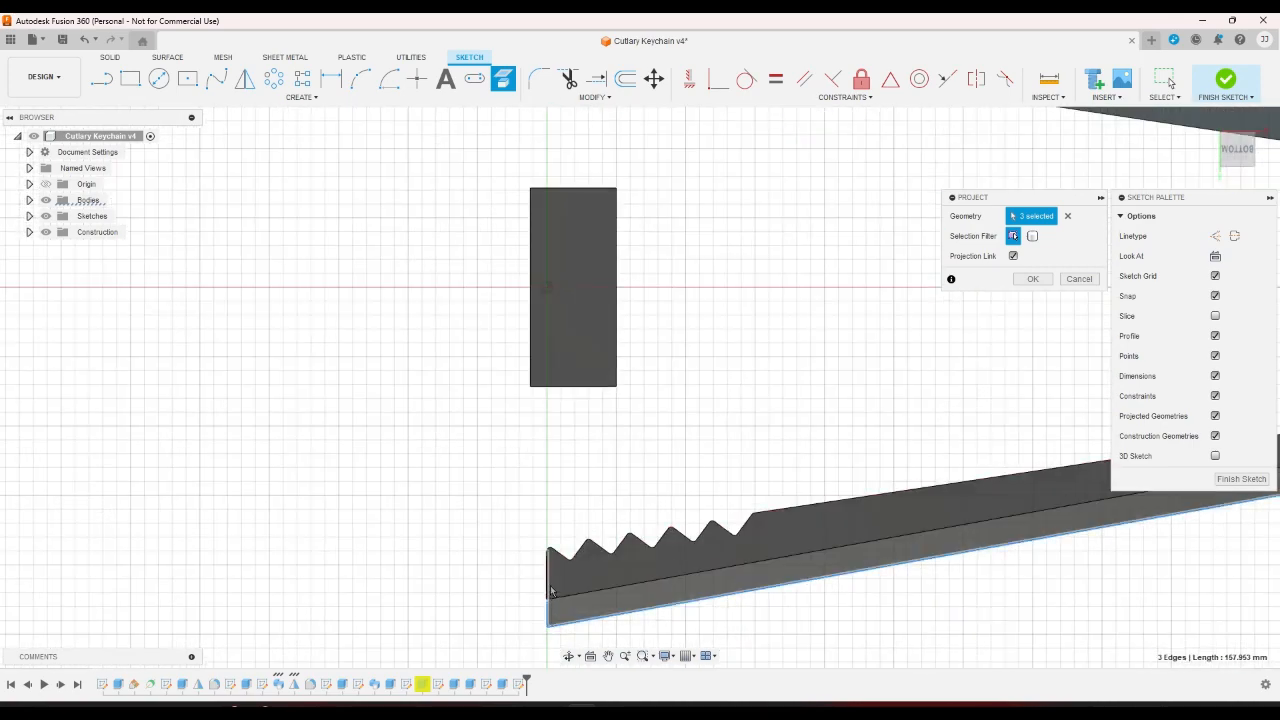
scroll(537, 600, down, 3)
scroll(540, 205, up, 2)
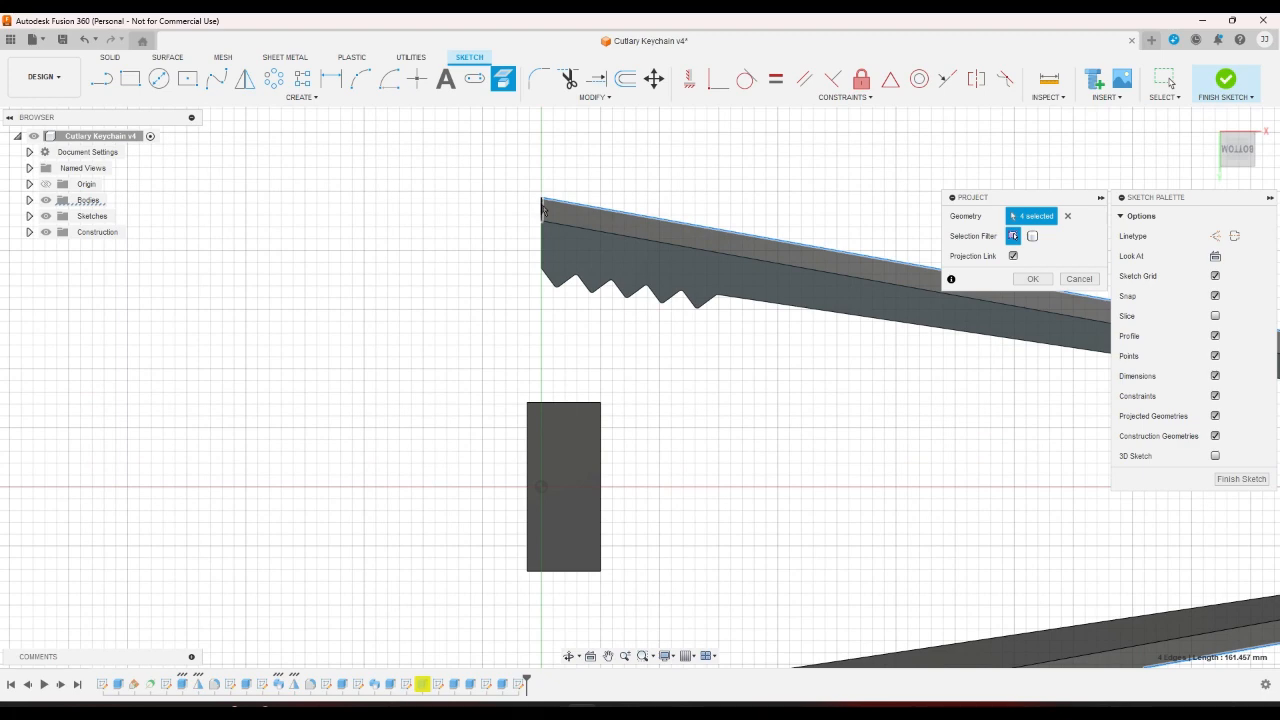
click(541, 237)
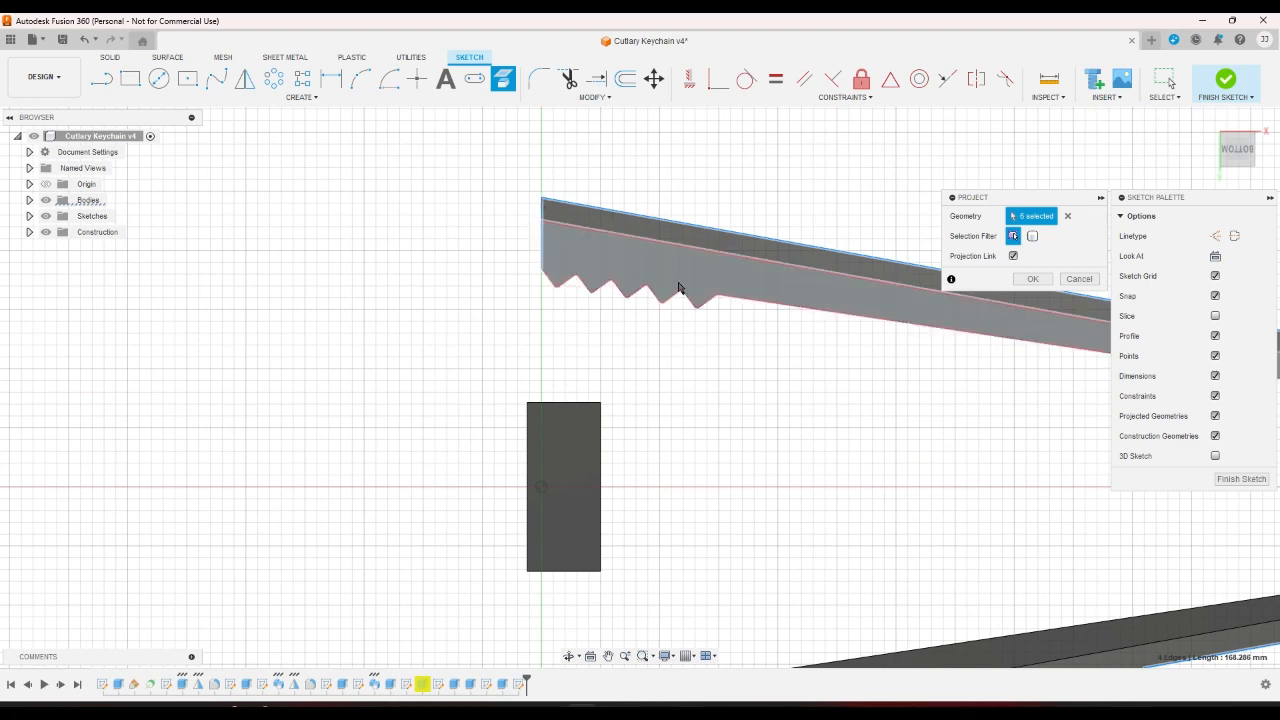
Add the inner edge and the underside and side faces of both toothed arms to the selection and complete the projection.
click(754, 300)
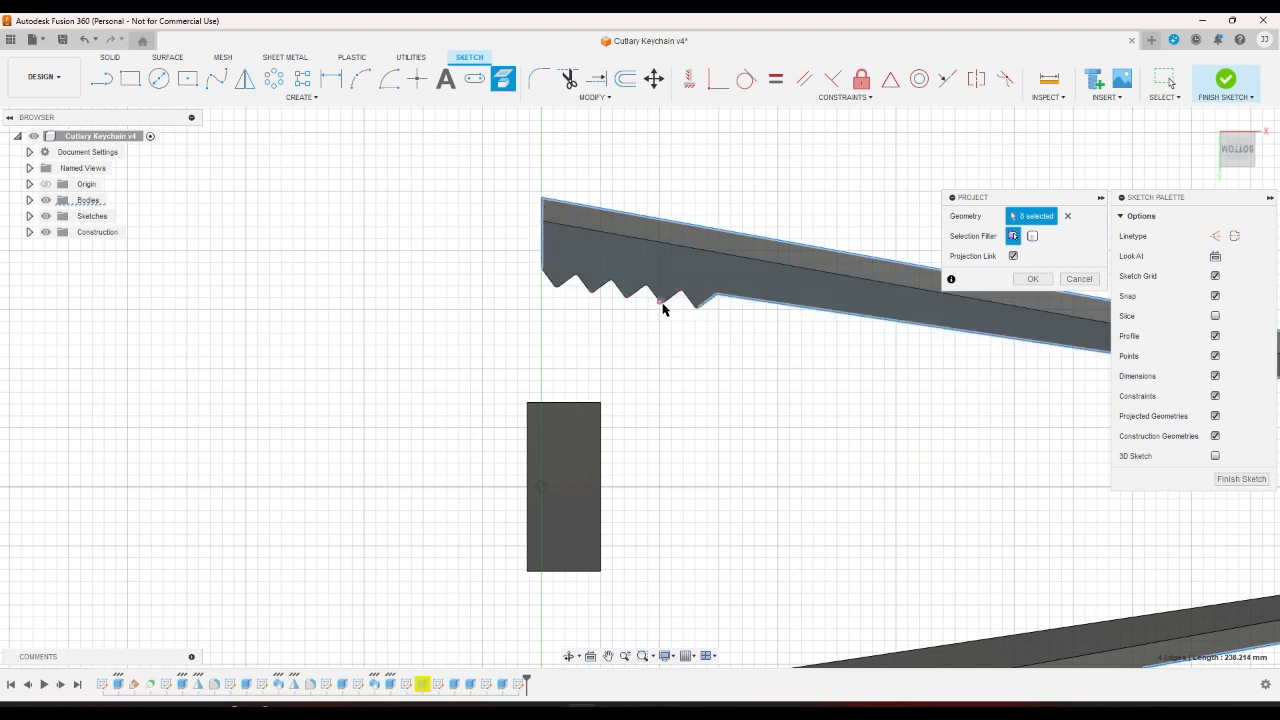
scroll(689, 306, up, 5)
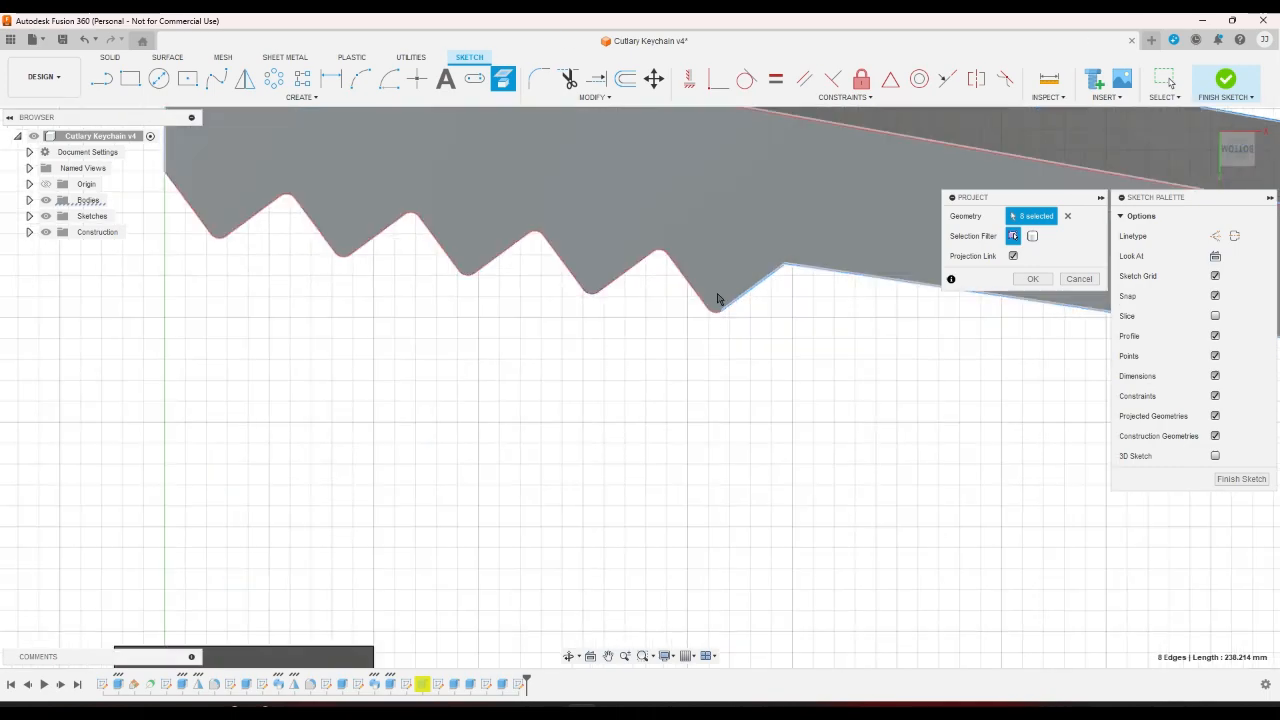
click(717, 296)
scroll(740, 286, down, 5)
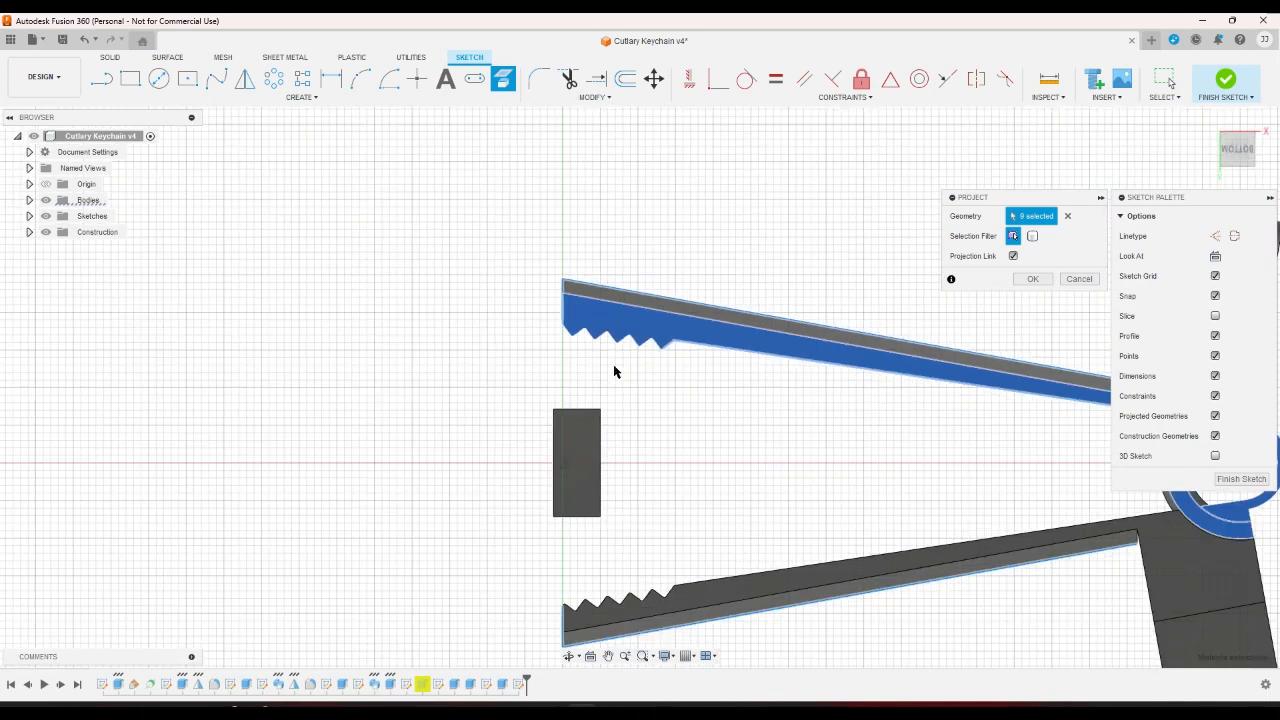
scroll(614, 367, down, 1)
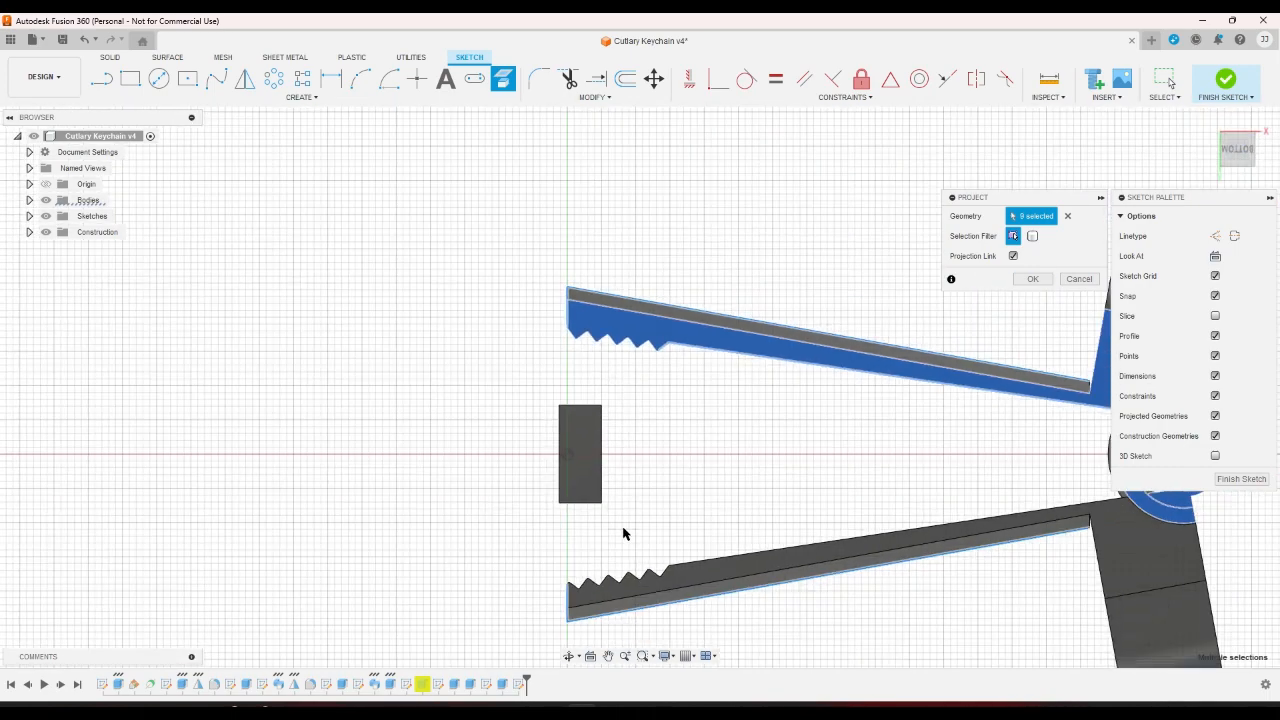
click(677, 582)
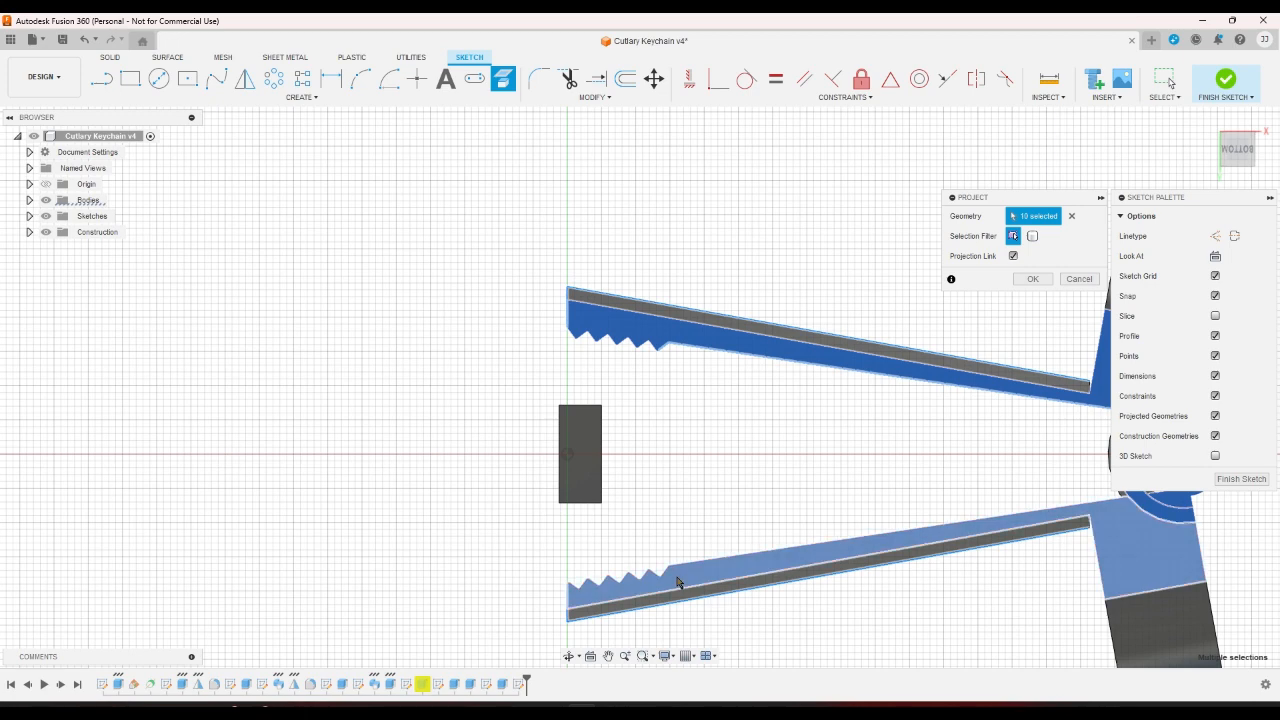
click(590, 614)
click(674, 310)
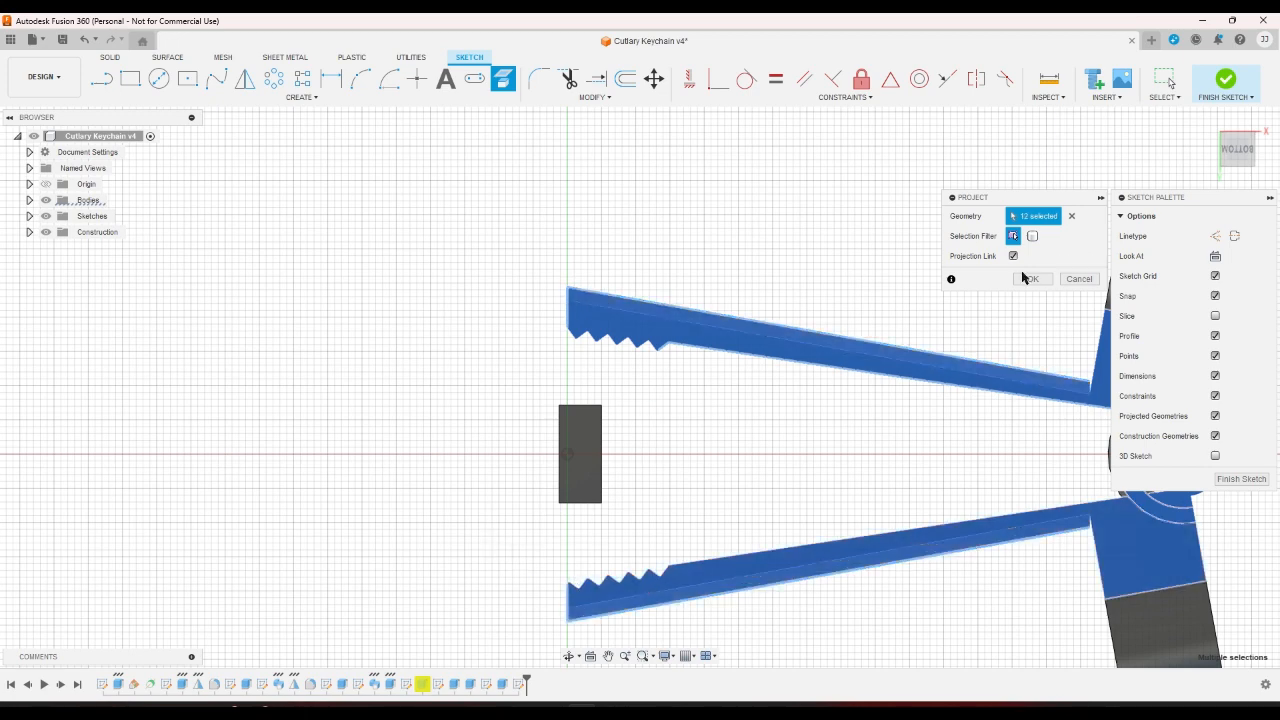
click(1029, 279)
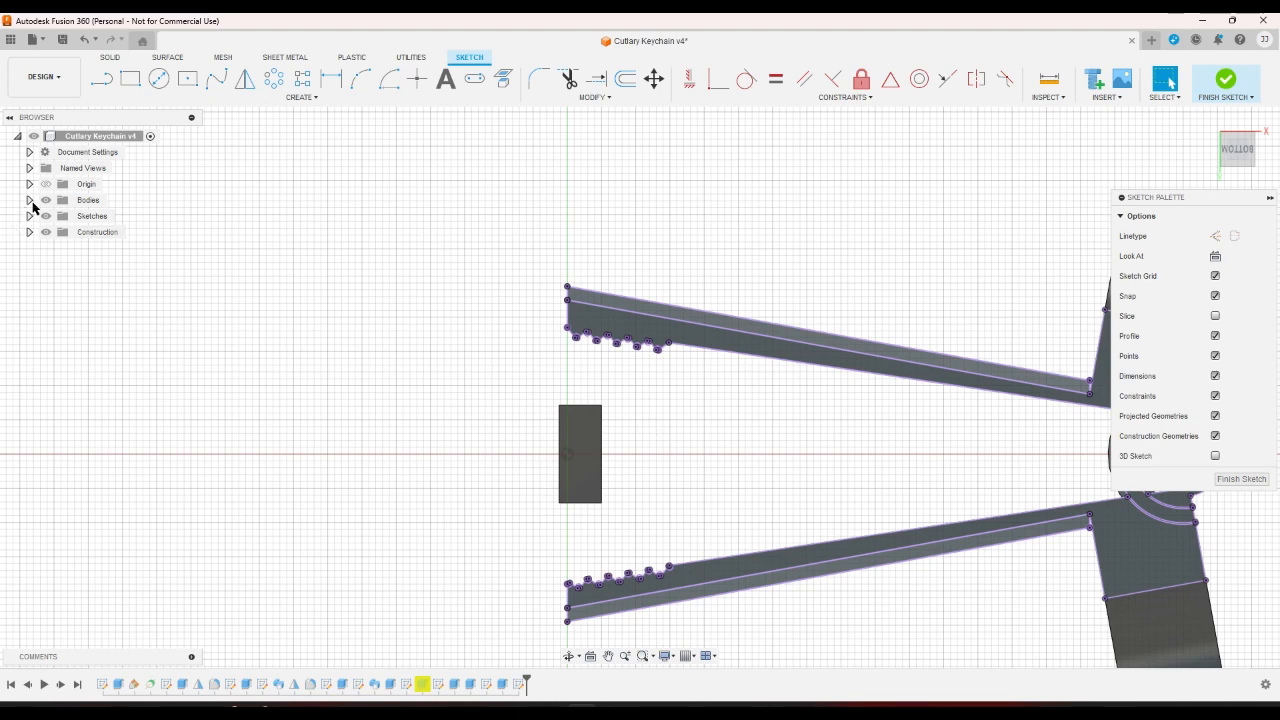
Hide the Attachment Test body and collapse the bodies list.
click(30, 200)
click(57, 231)
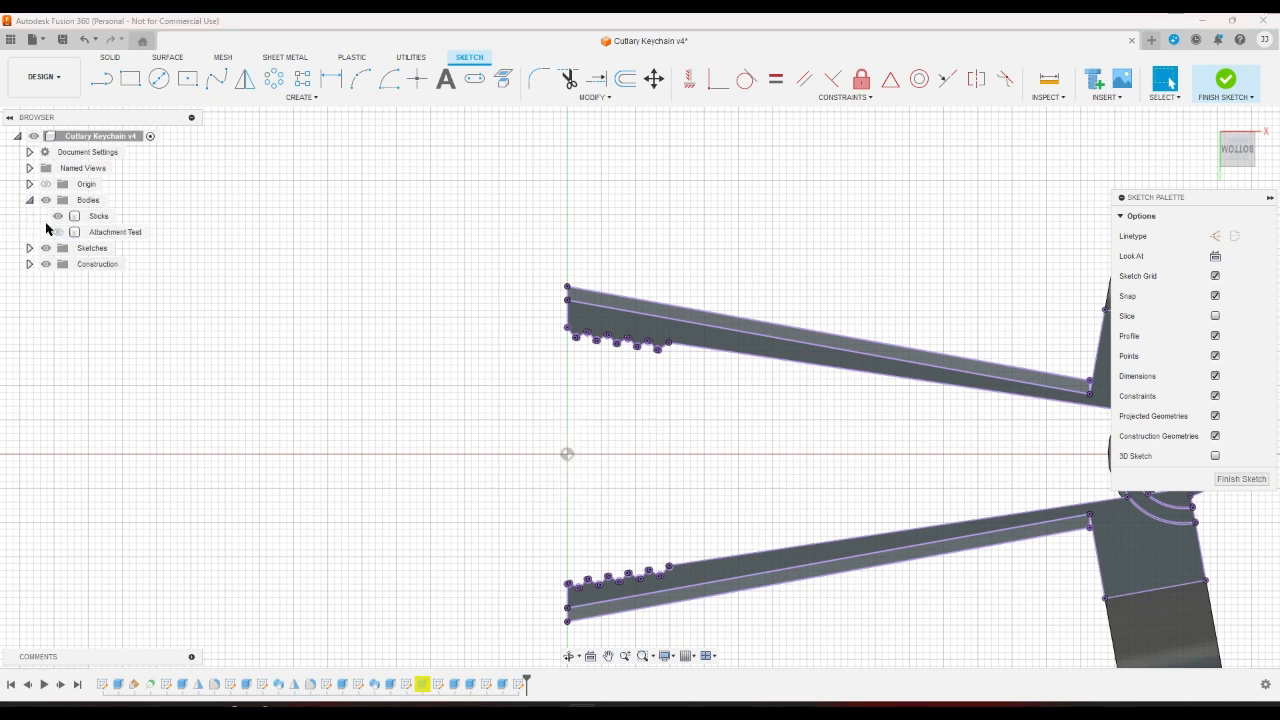
click(30, 200)
scroll(374, 344, down, 1)
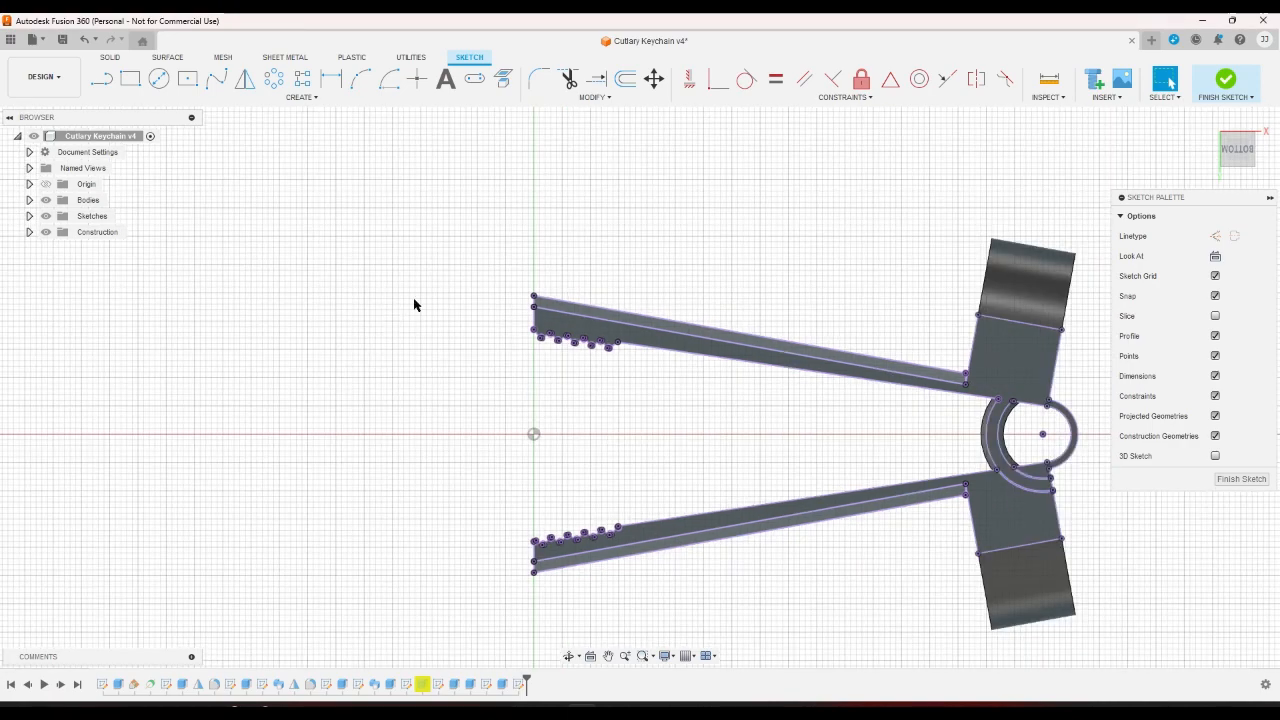
scroll(415, 305, up, 1)
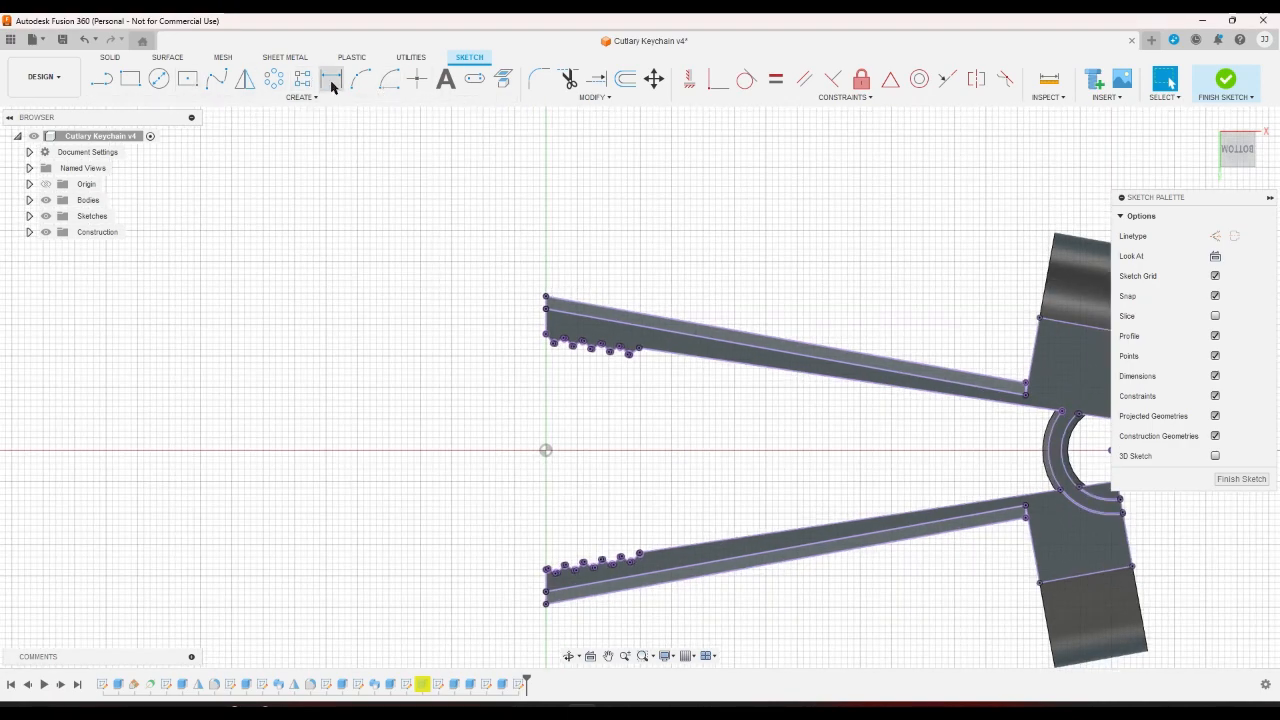
Draw a closed four-sided outline with lines around the toothed end of the upper arm, with clearance on all outer sides.
key(l)
scroll(645, 275, up, 2)
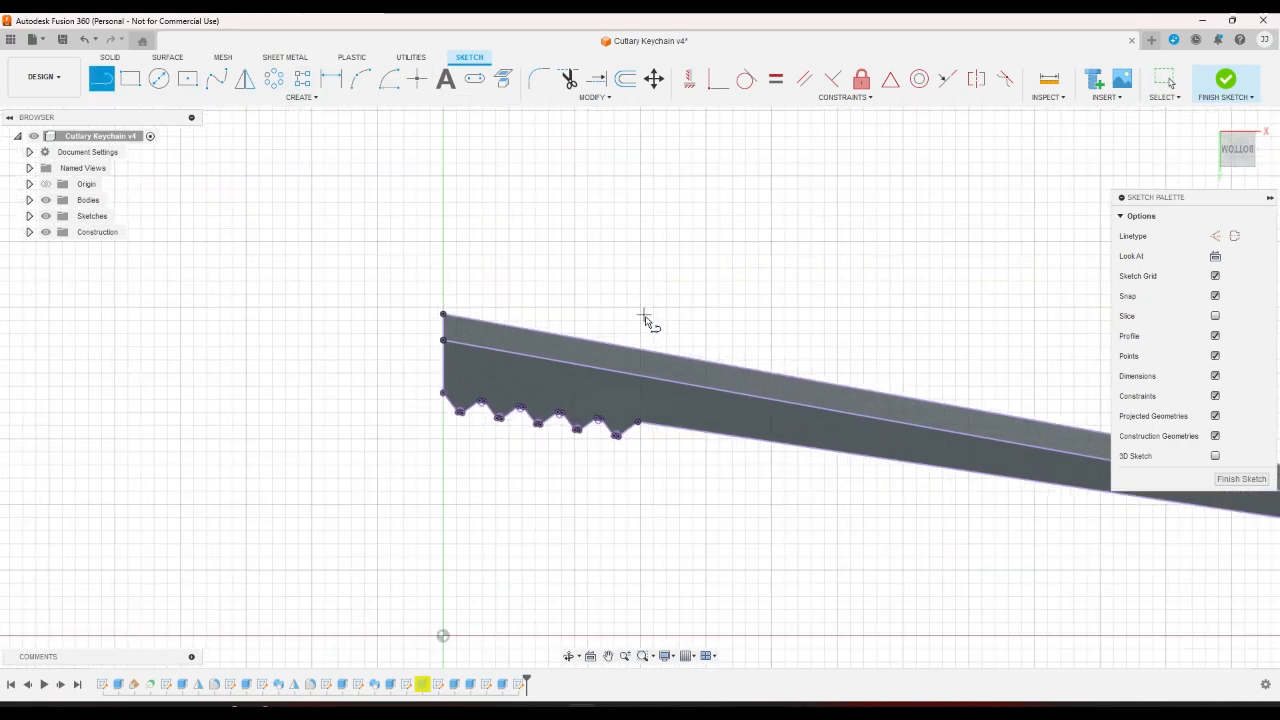
click(650, 326)
click(410, 277)
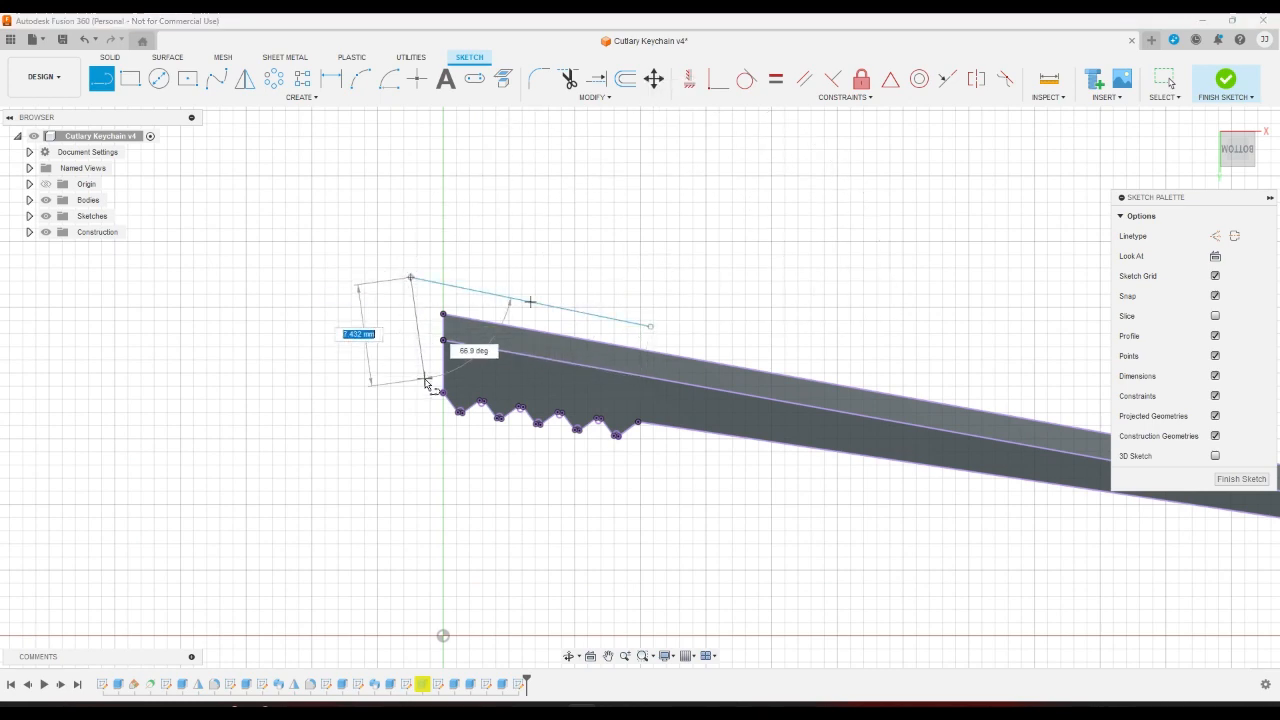
click(417, 425)
click(660, 492)
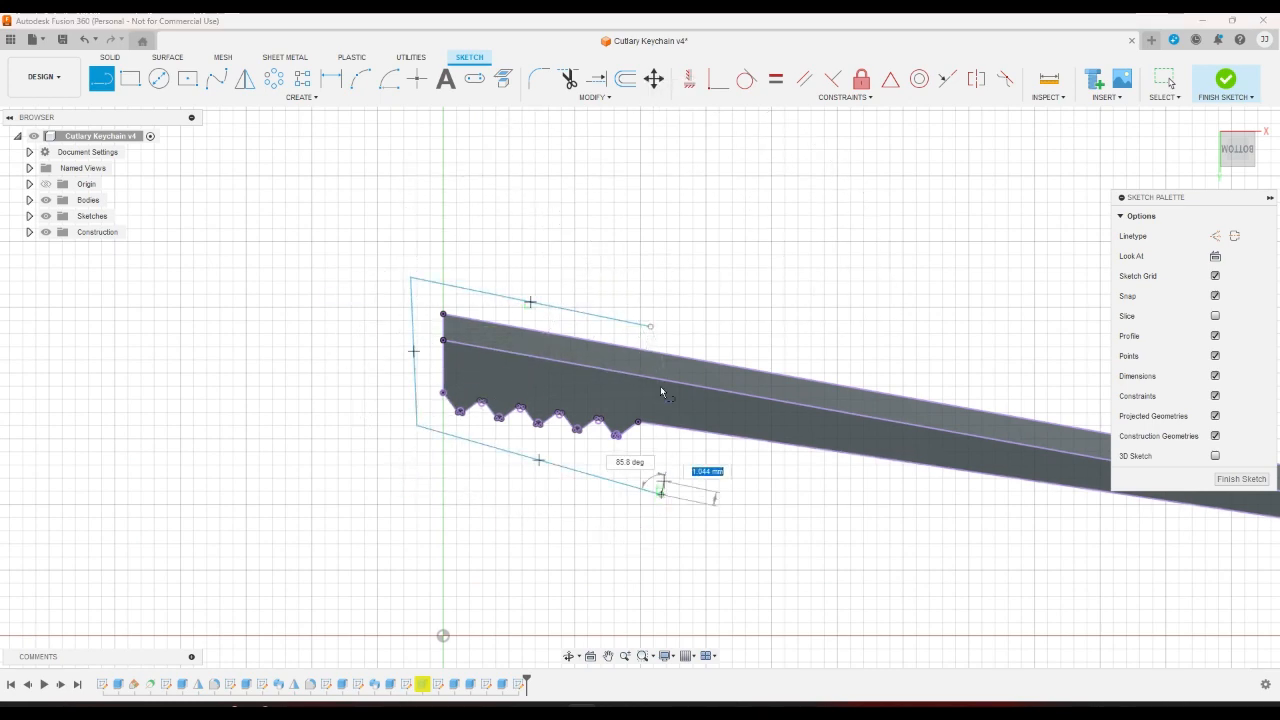
click(650, 326)
Draw a slanted line inside the outline, running just below the upper arm's tooth tips.
scroll(687, 293, down, 3)
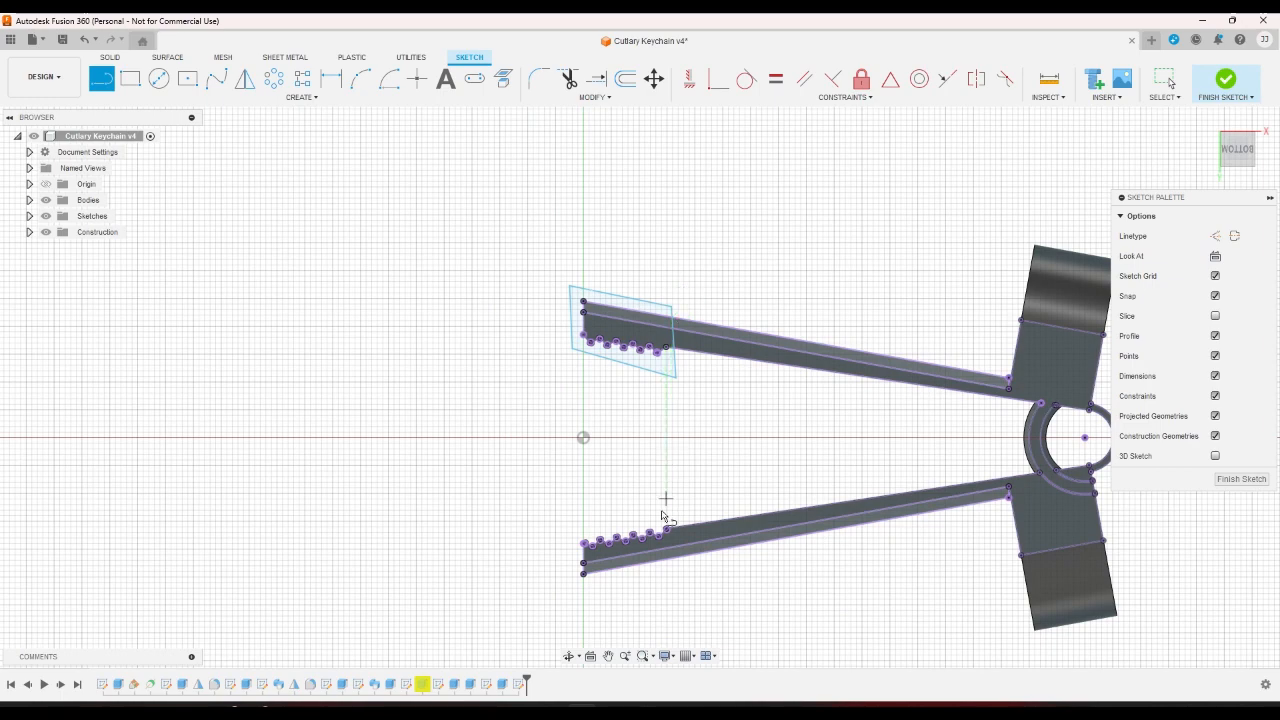
scroll(668, 580, up, 2)
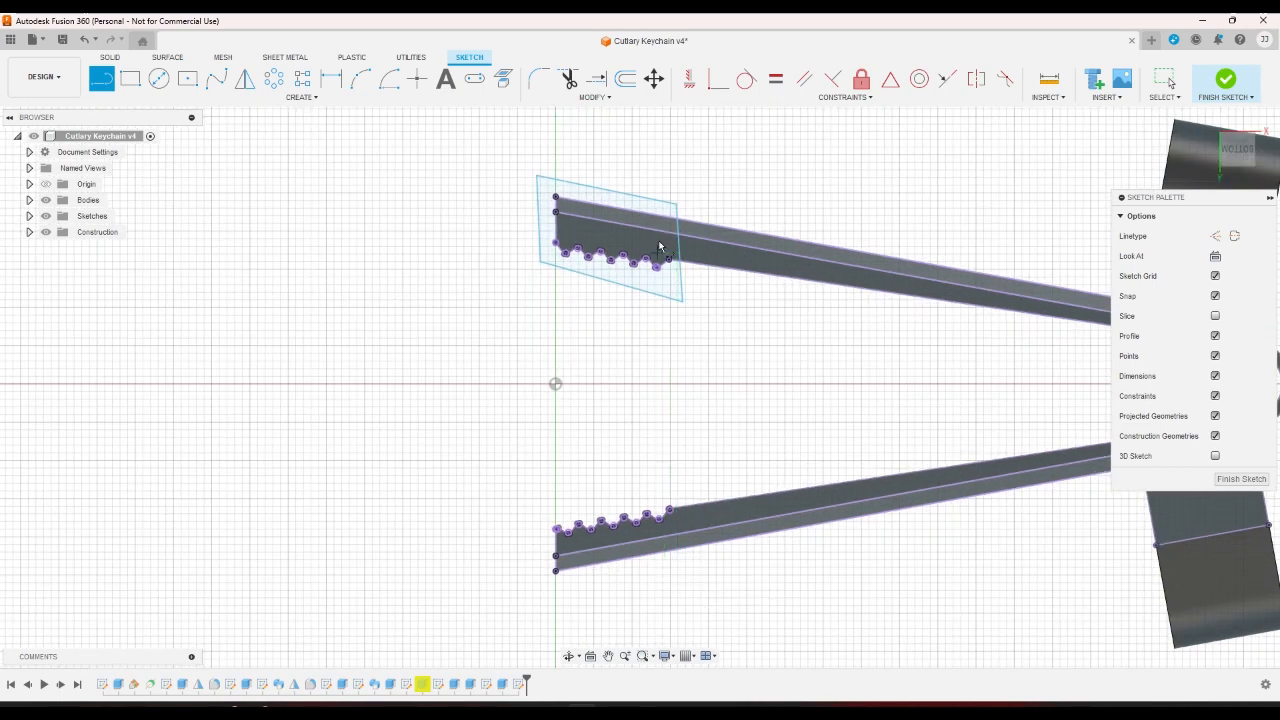
scroll(605, 130, up, 4)
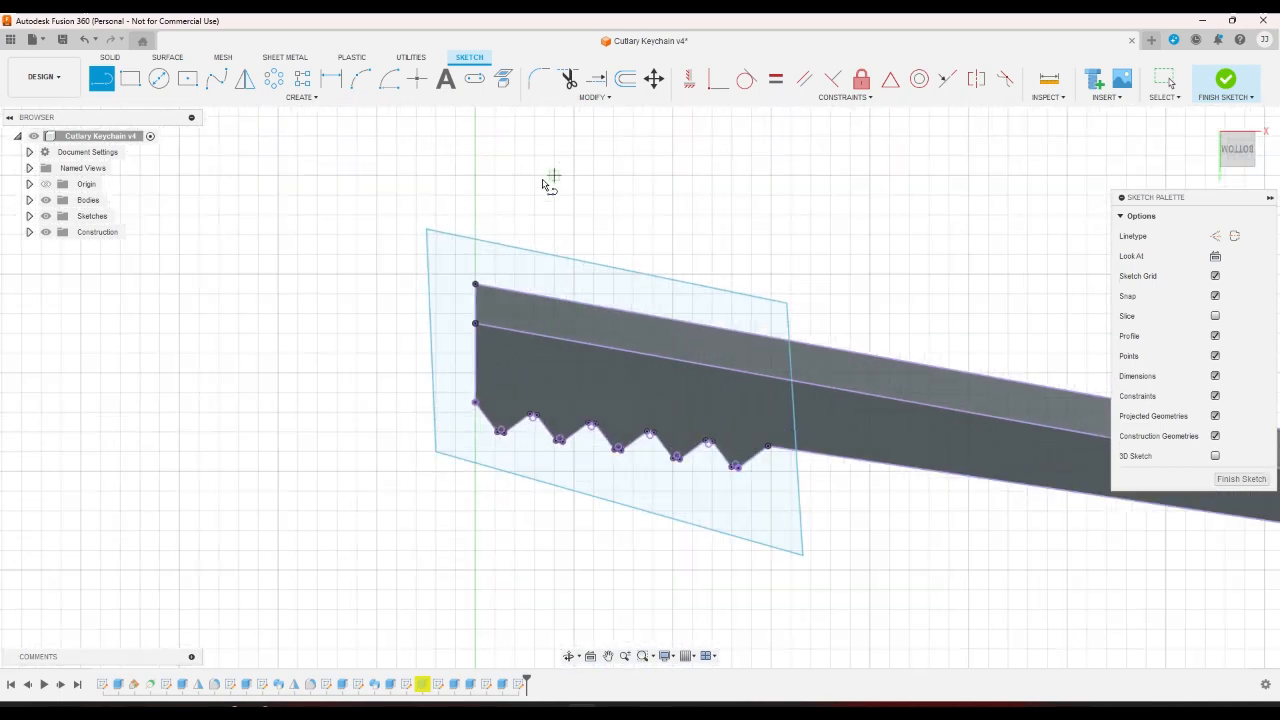
scroll(494, 451, up, 5)
click(443, 375)
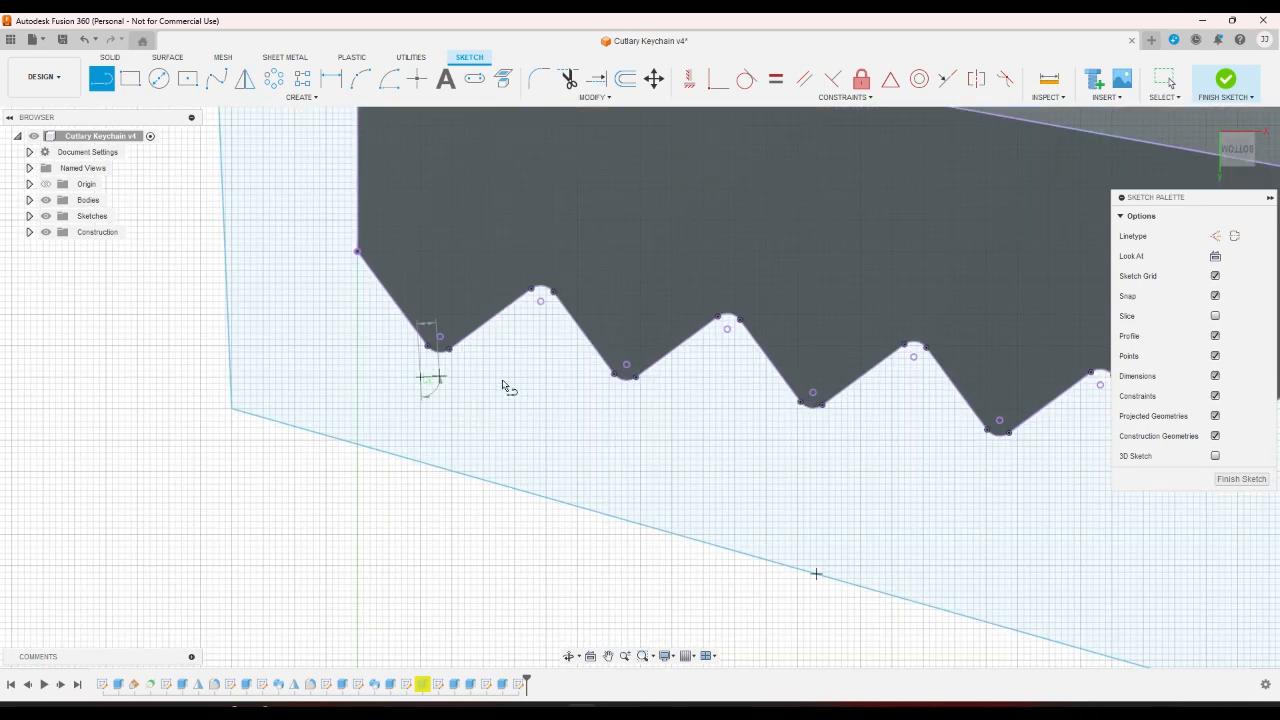
click(1073, 515)
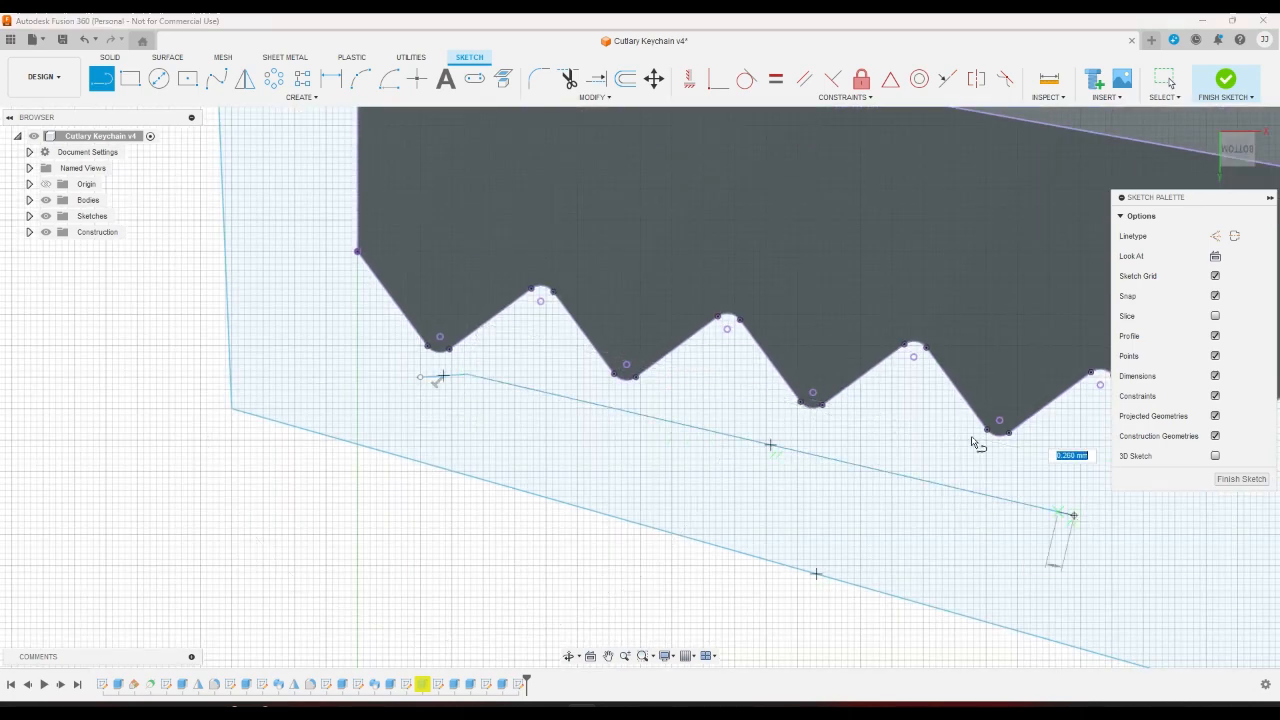
Try to make the slanted line tangent to the rounded tooth tips, and undo the tangent constraints.
click(747, 78)
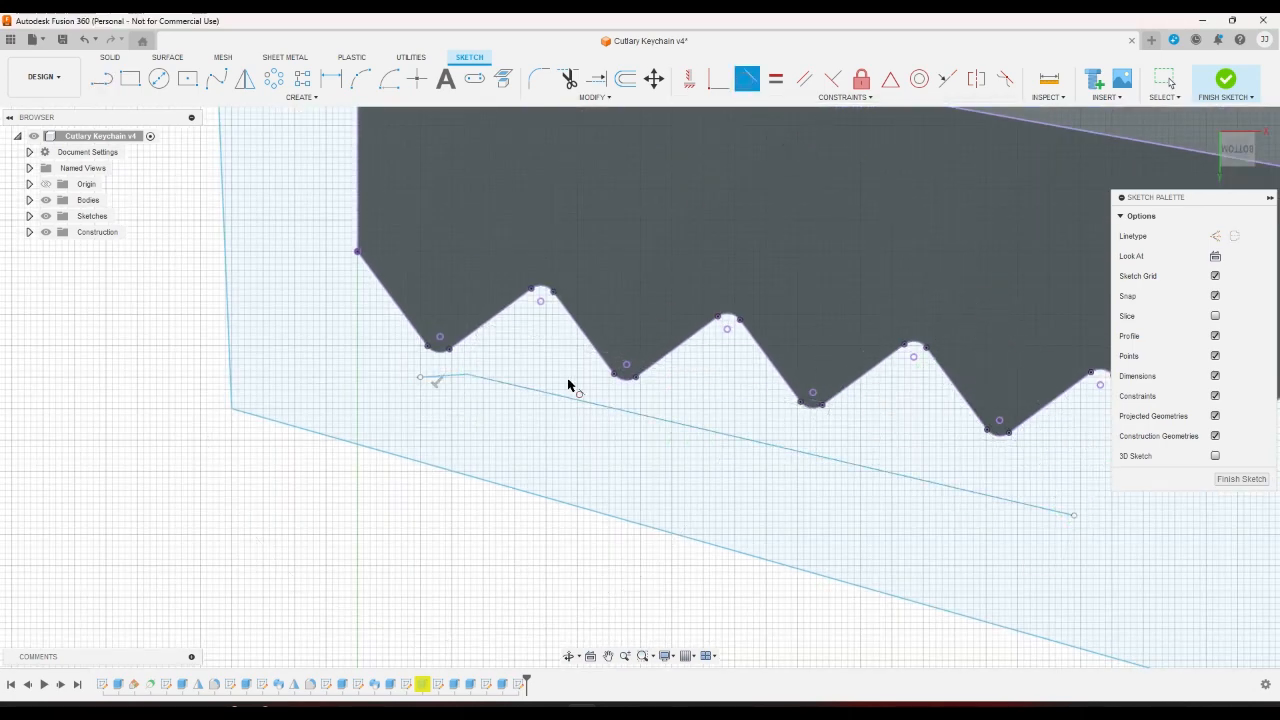
click(943, 485)
click(995, 438)
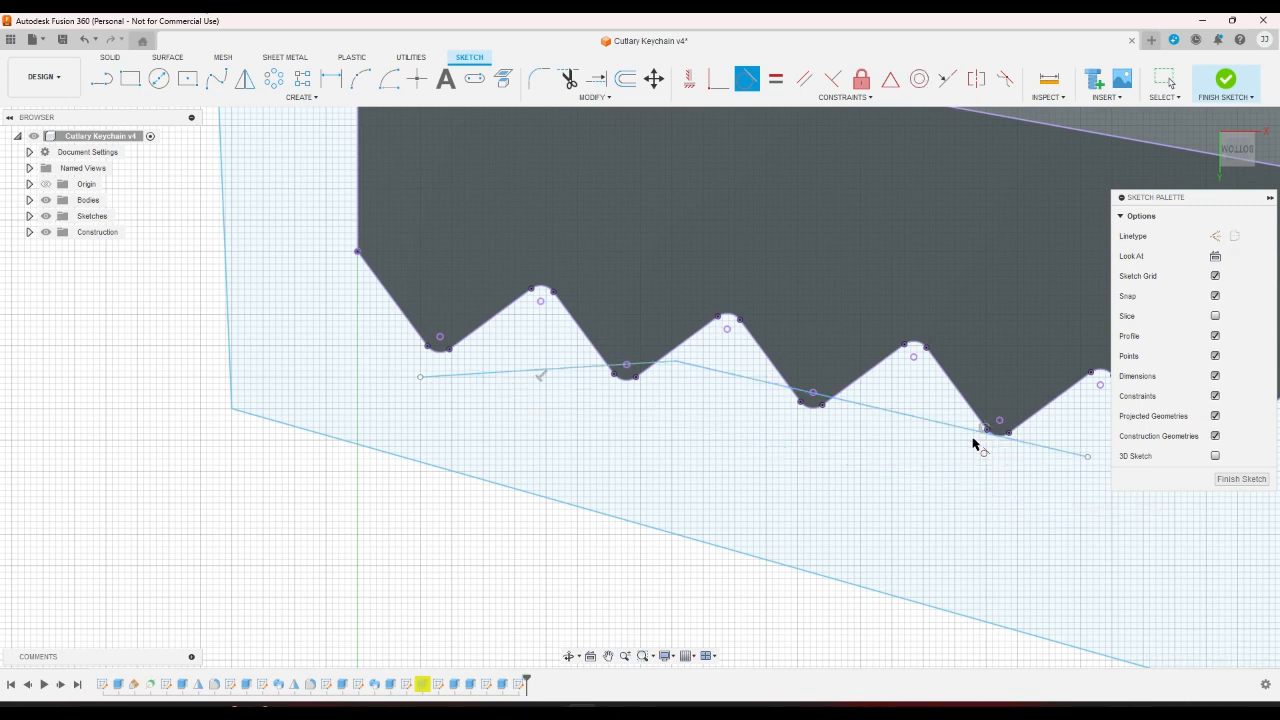
click(720, 372)
click(624, 385)
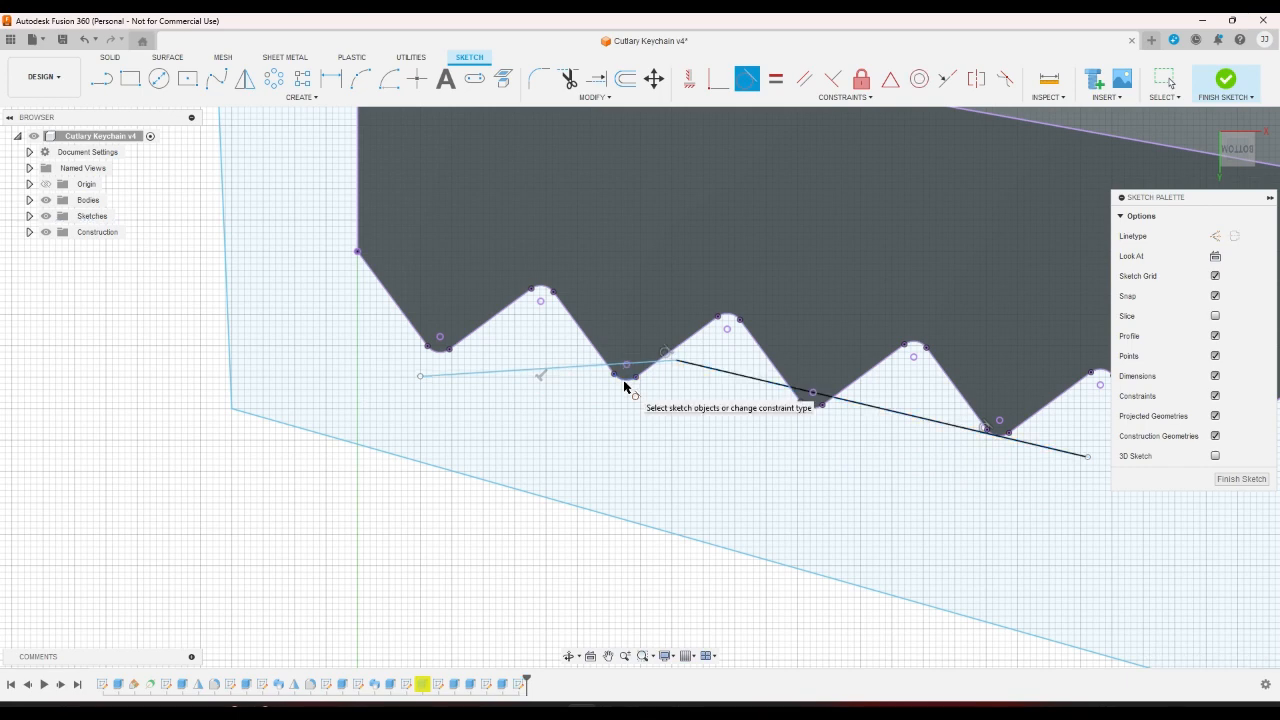
right_click(677, 414)
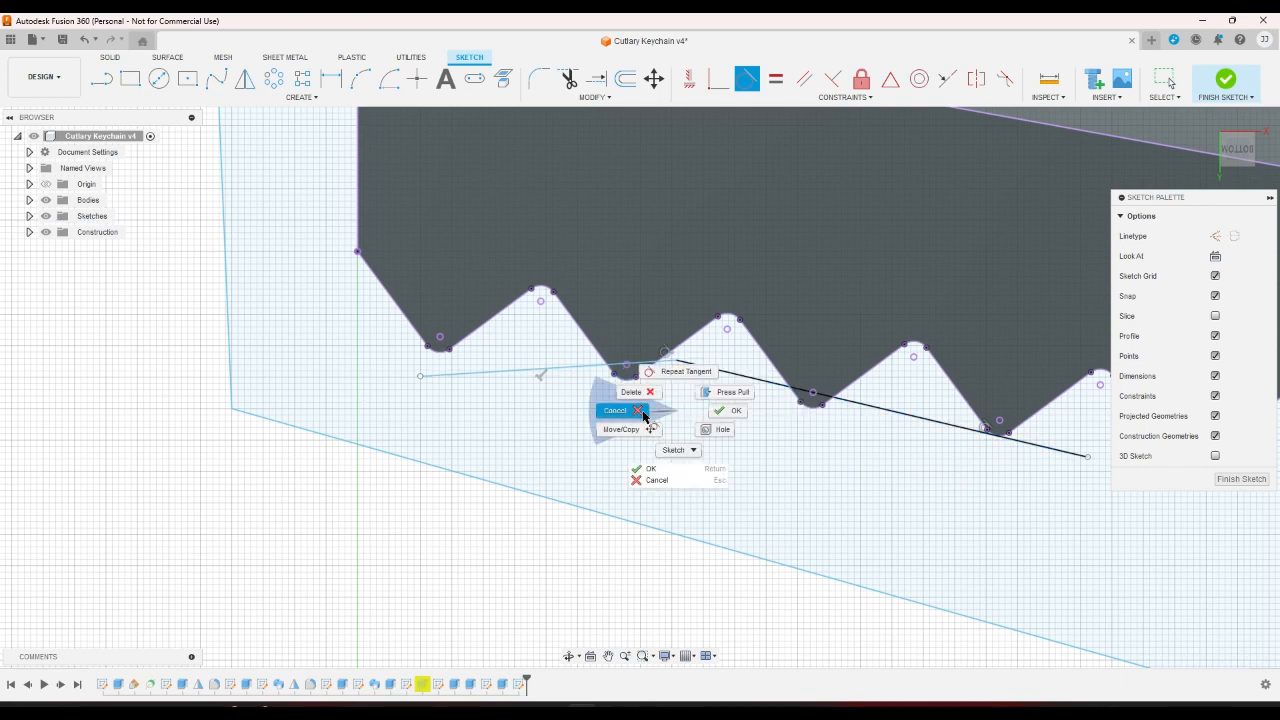
click(650, 416)
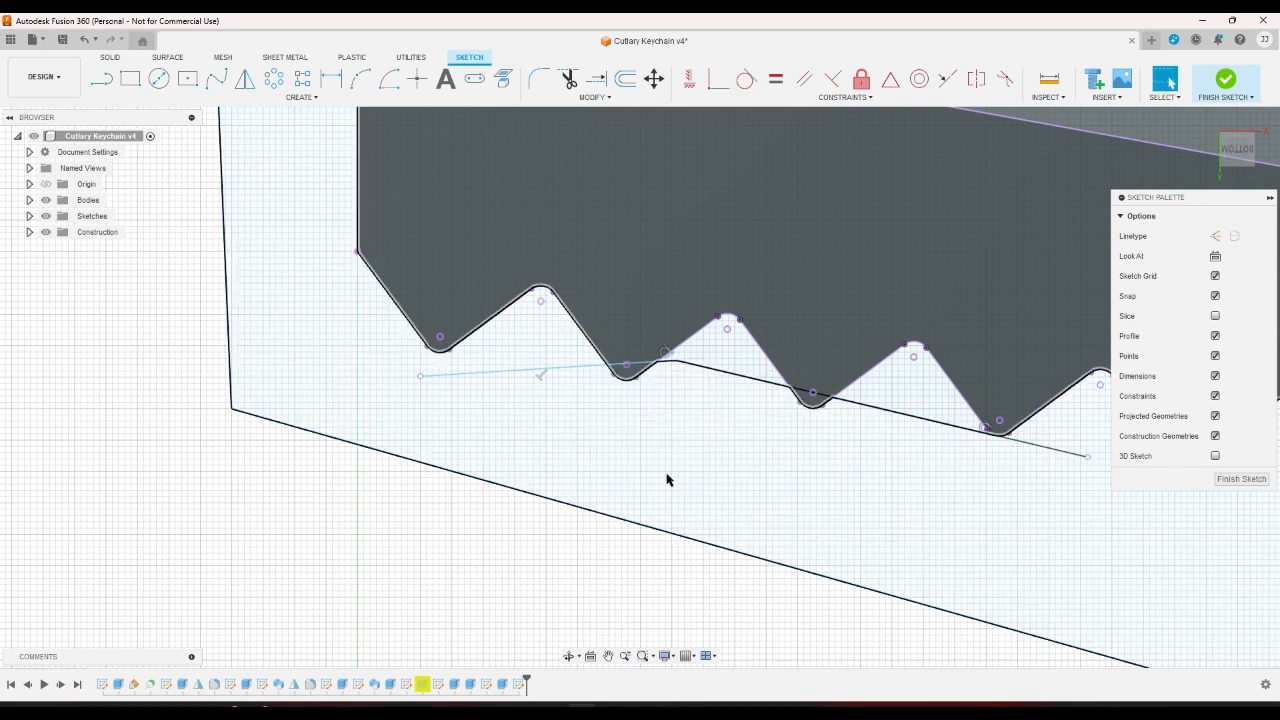
key(ctrl+z)
key(ctrl+z)
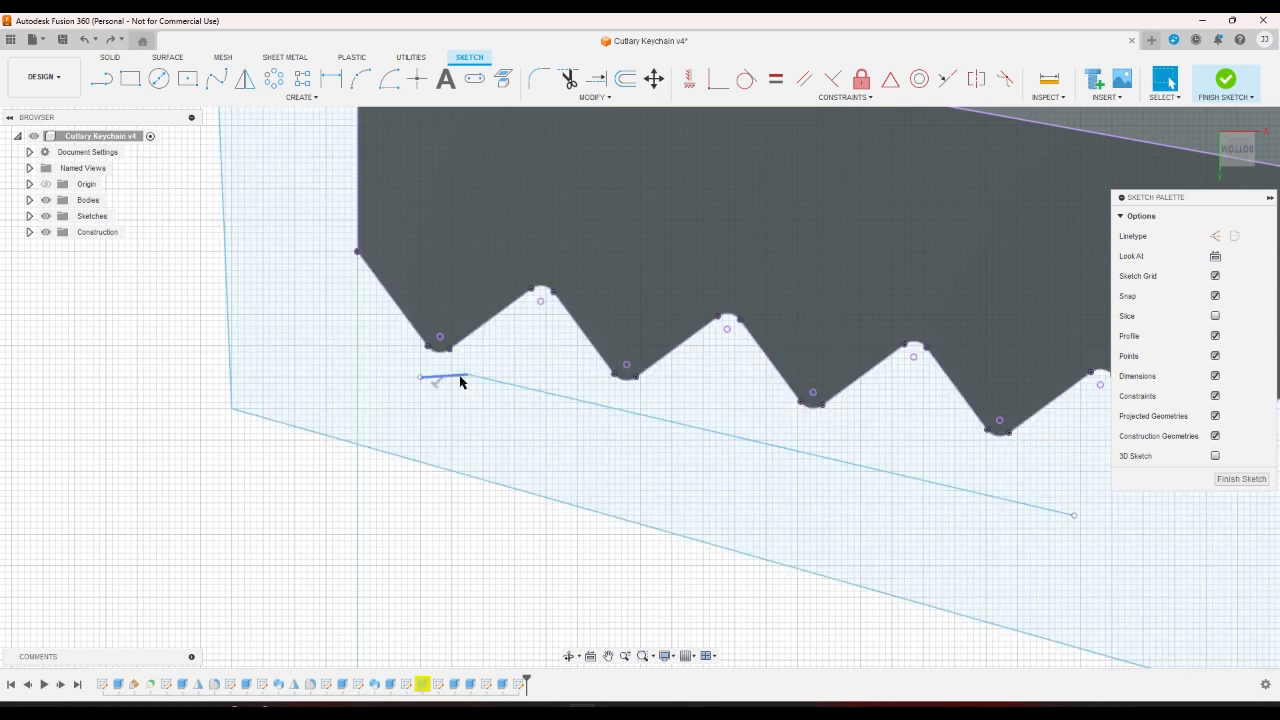
Delete the short stray segment and make the slanted line tangent to the third and fourth rounded tooth tips from the arm's end.
click(459, 376)
key(Delete)
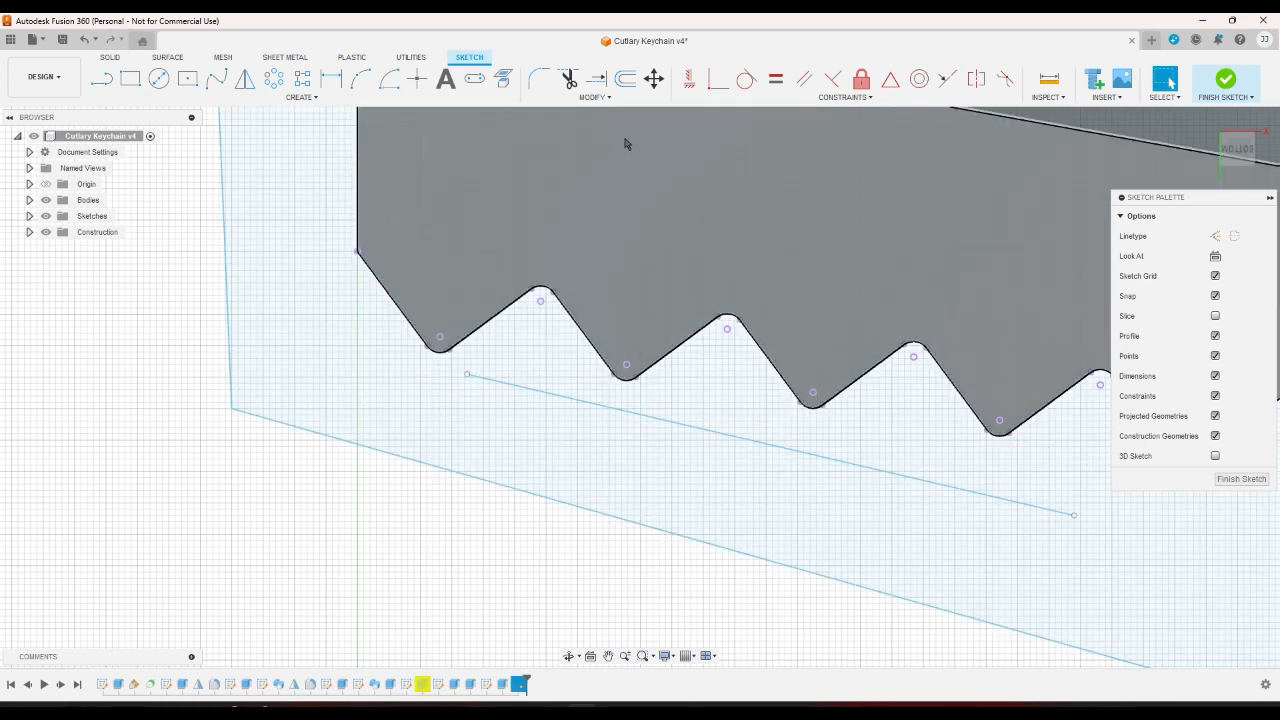
click(743, 82)
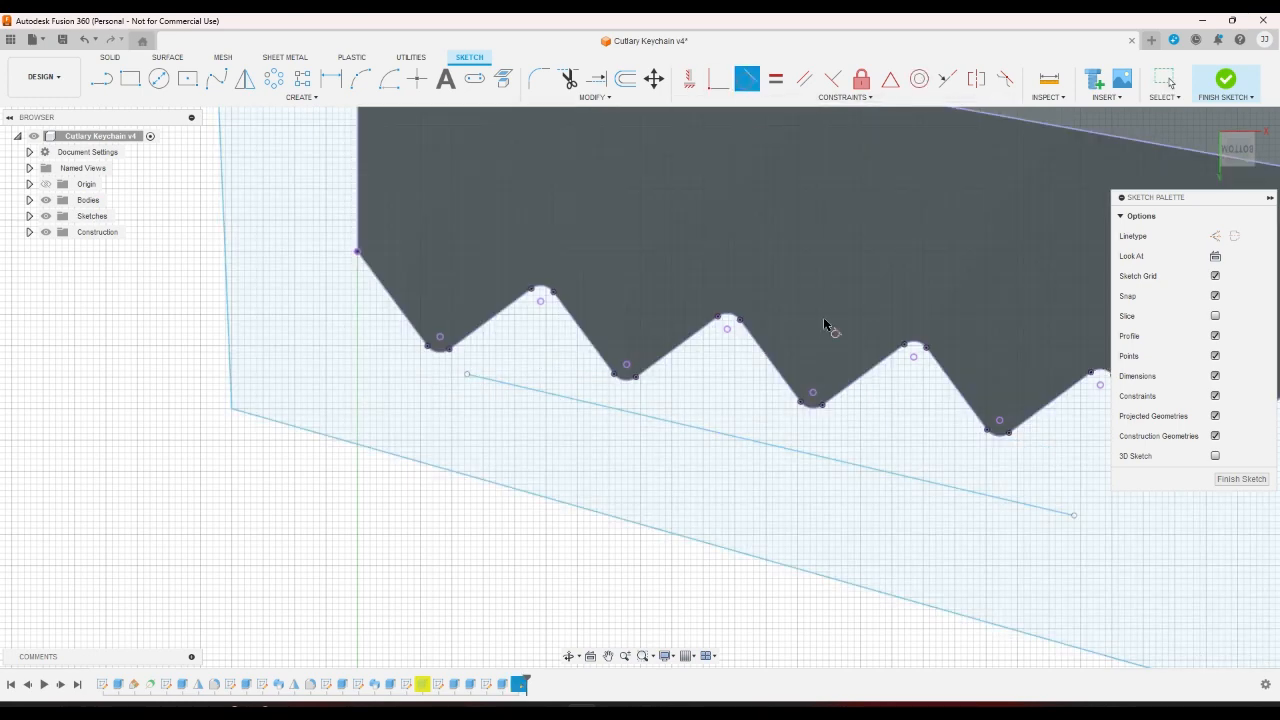
click(995, 437)
click(994, 496)
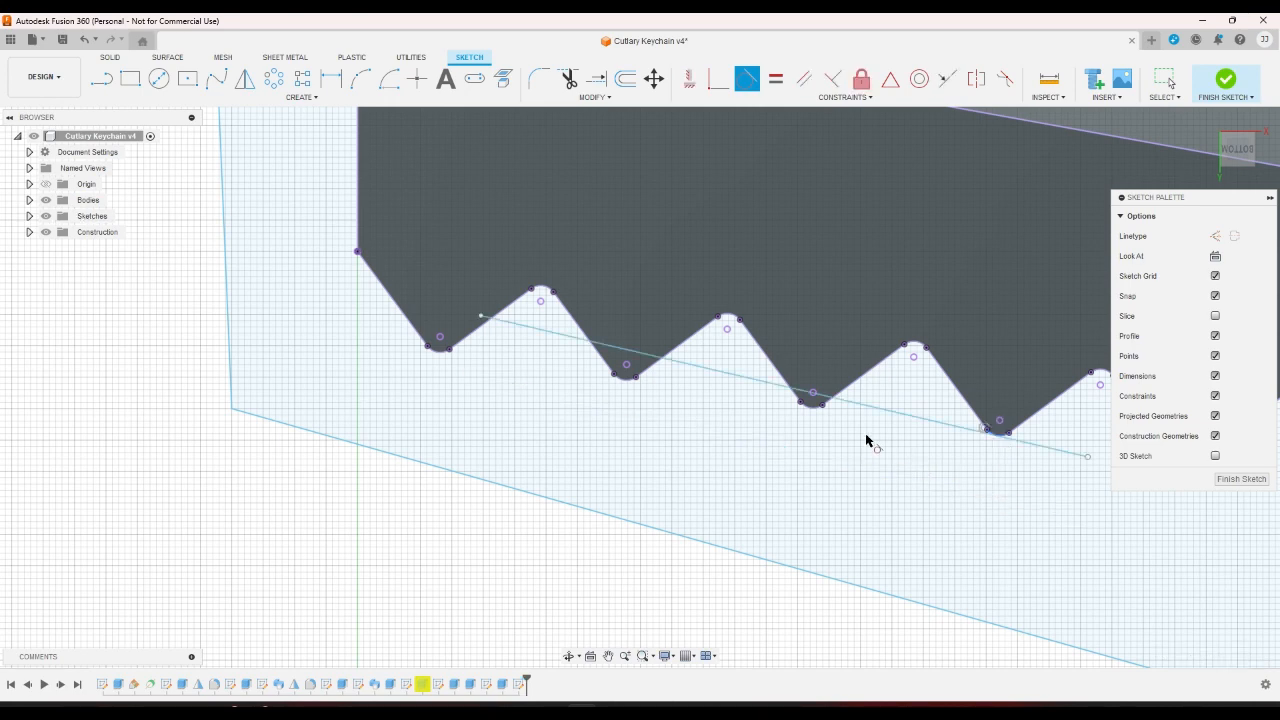
click(810, 405)
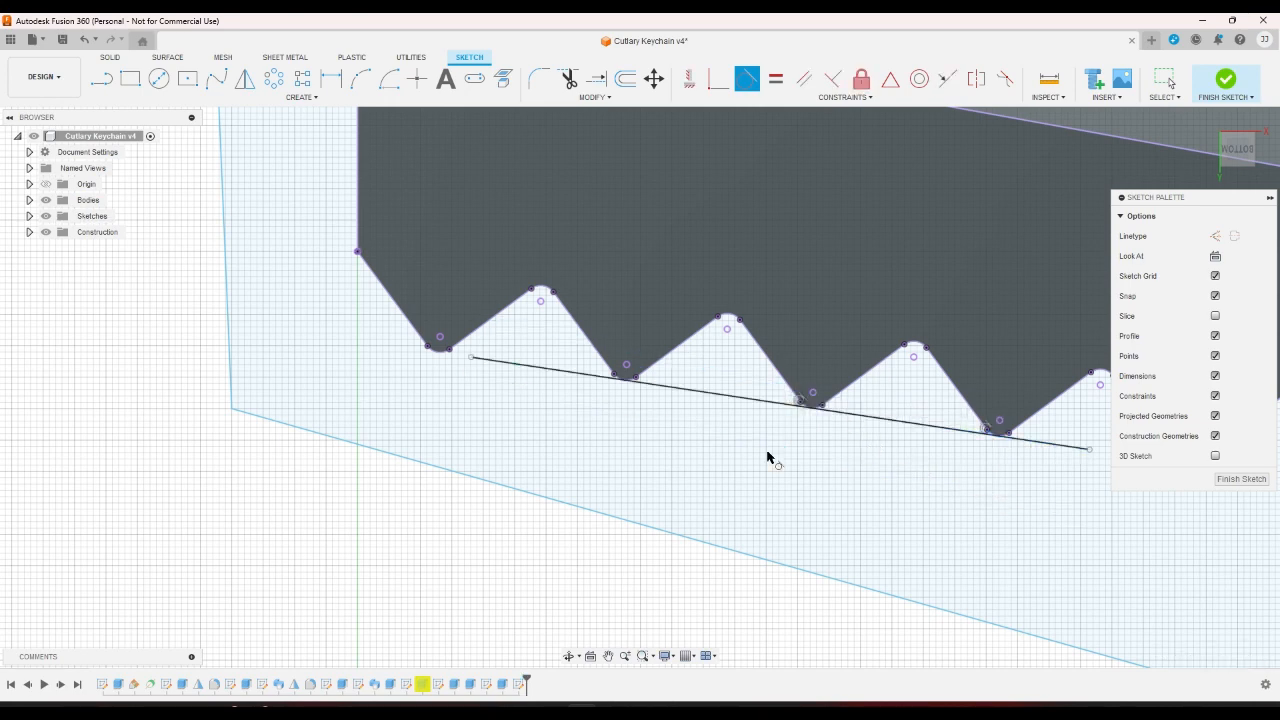
right_click(798, 458)
click(798, 458)
Extend the slanted line below the upper arm's tooth tips to about the arm's end and convert it to a construction line.
drag(470, 357, 363, 341)
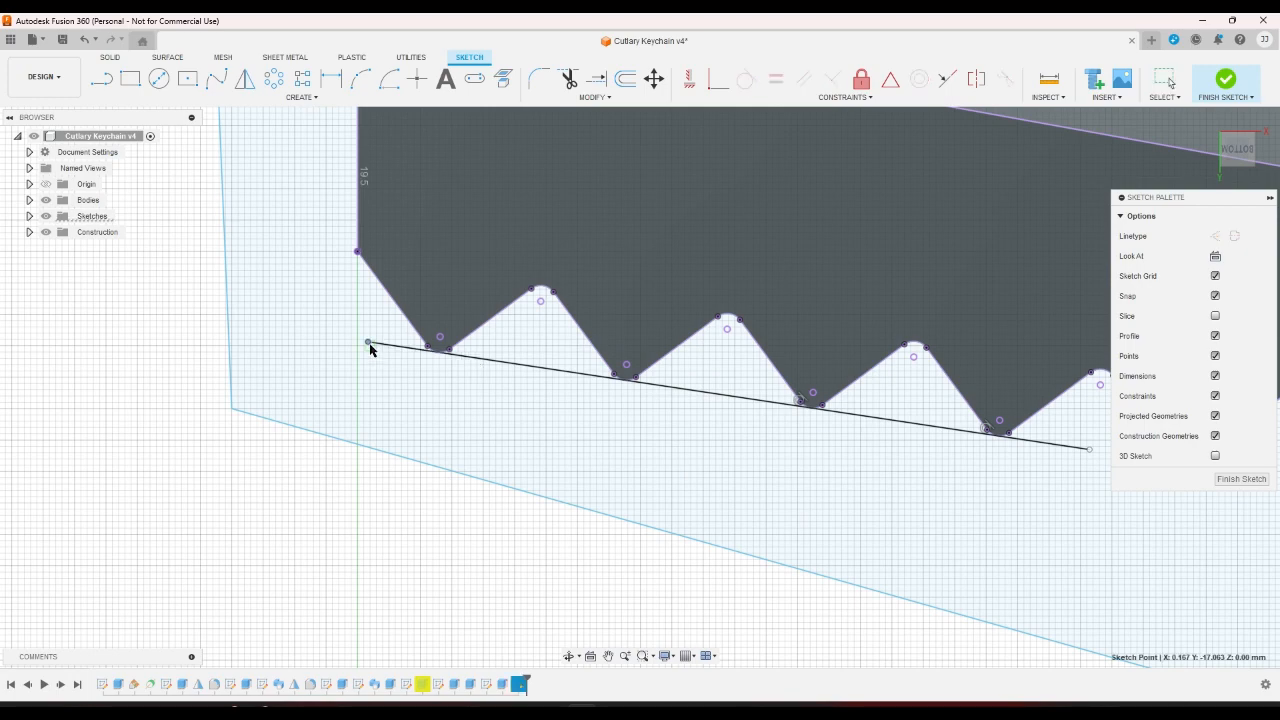
click(471, 358)
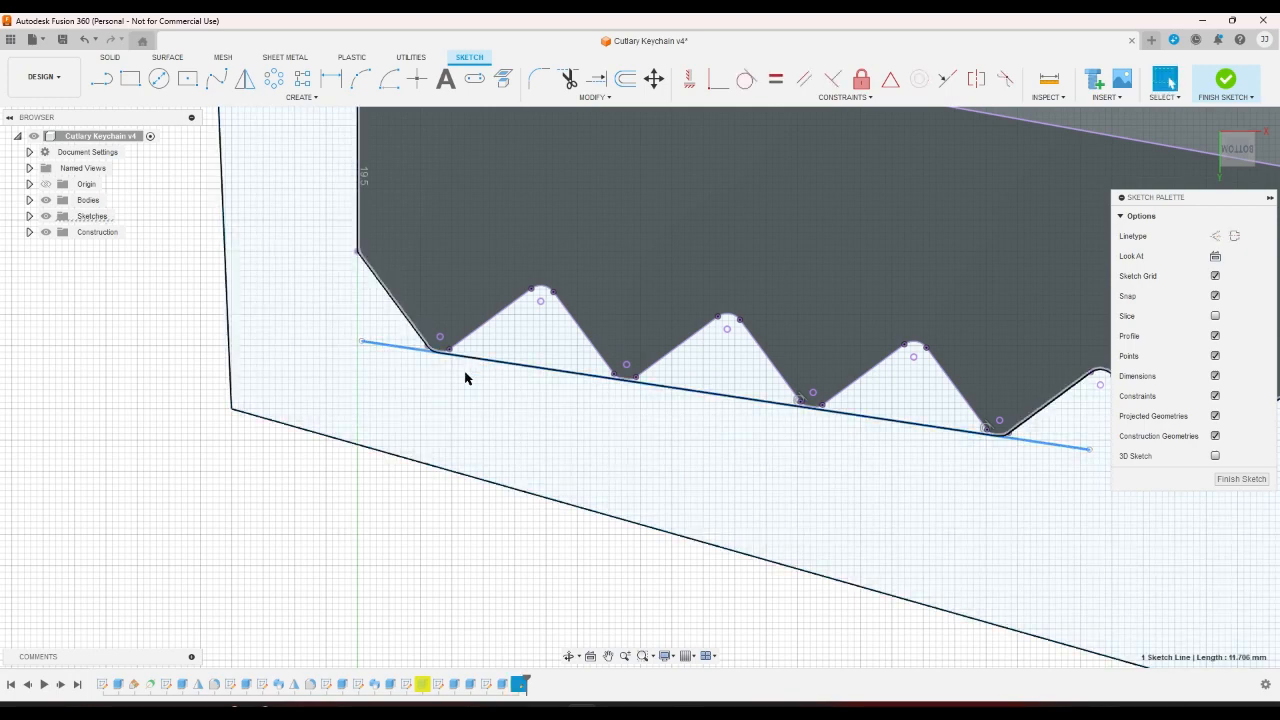
key(x)
mouse_move(471, 509)
shift+middle_down()
mouse_move(534, 437)
mouse_move(588, 342)
shift+middle_up()
Make the outline's upper line parallel to the arm's upper edge and its lower line parallel to the construction line along the tooth tips.
click(804, 78)
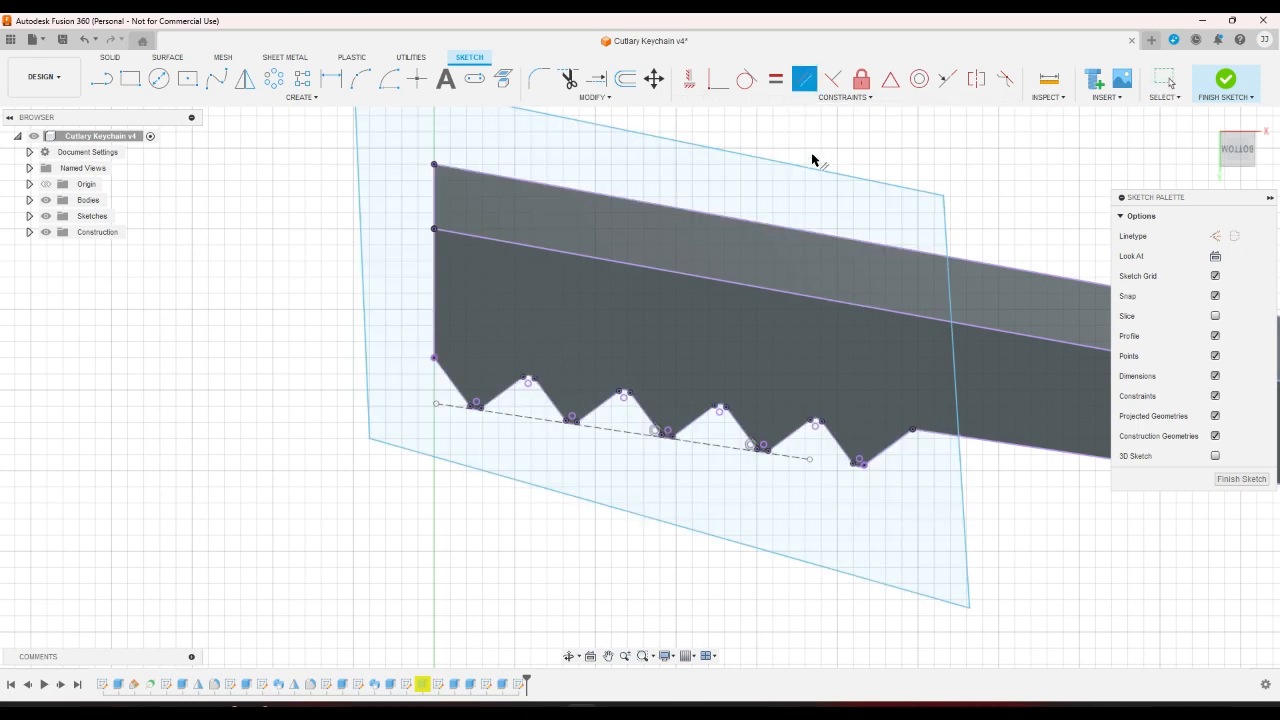
click(811, 168)
click(800, 230)
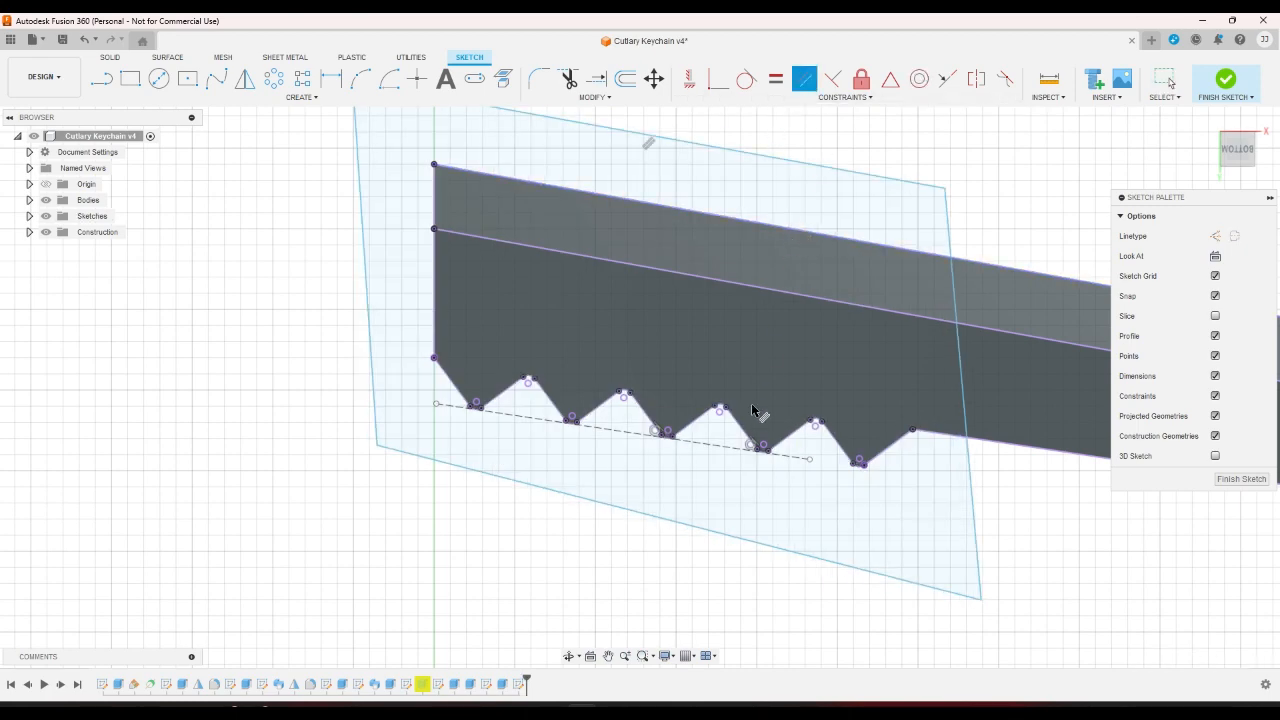
click(729, 535)
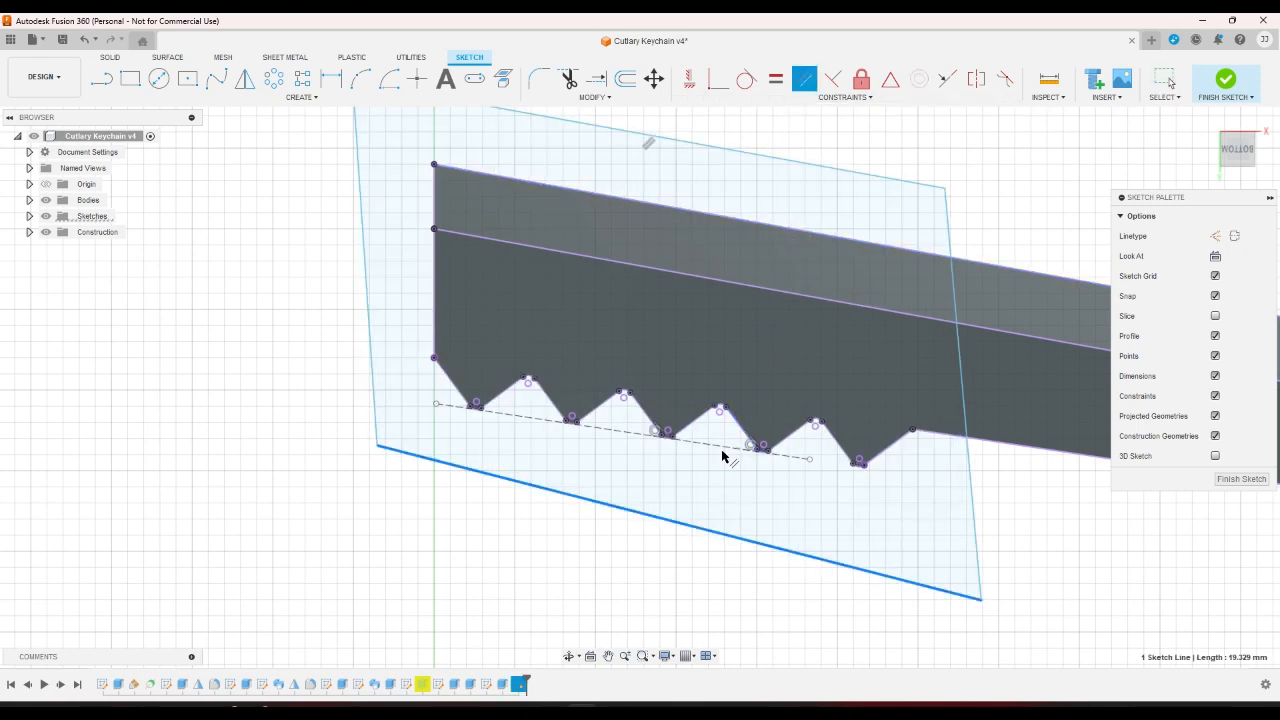
click(723, 450)
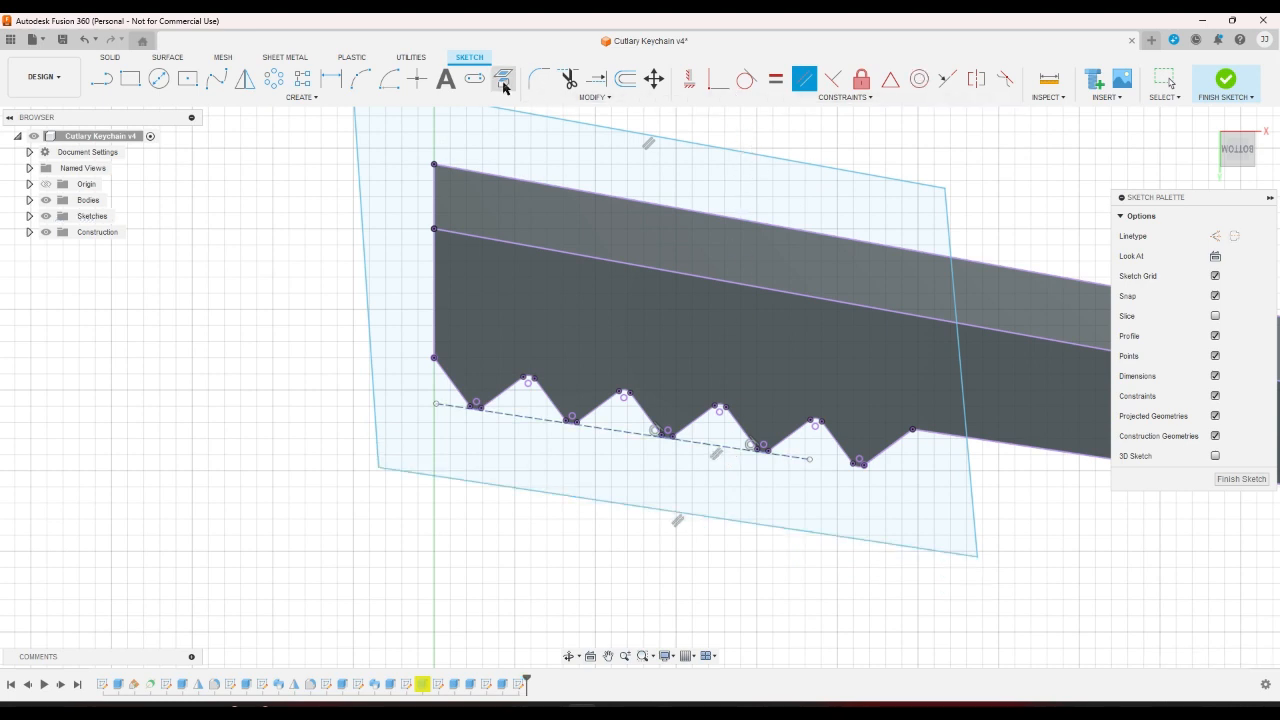
Dimension the gap between the outline's upper line and the arm's upper edge to 0.2 mm.
click(331, 78)
click(734, 152)
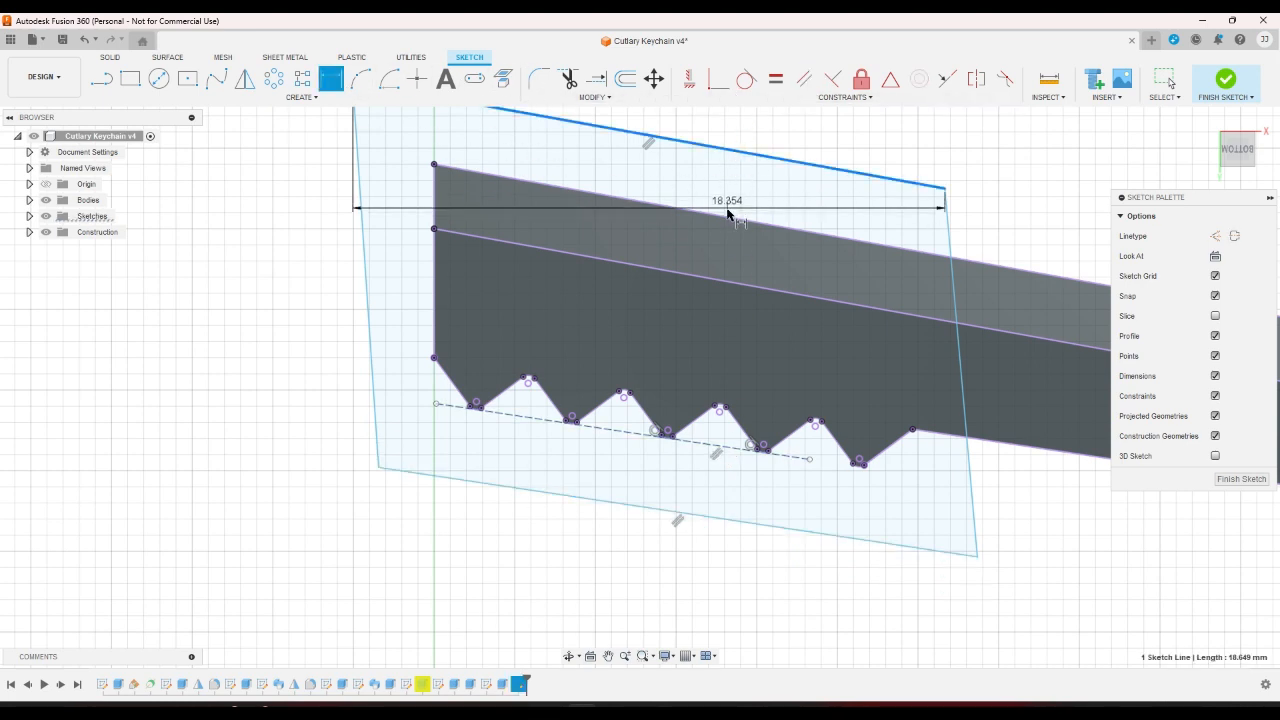
click(732, 201)
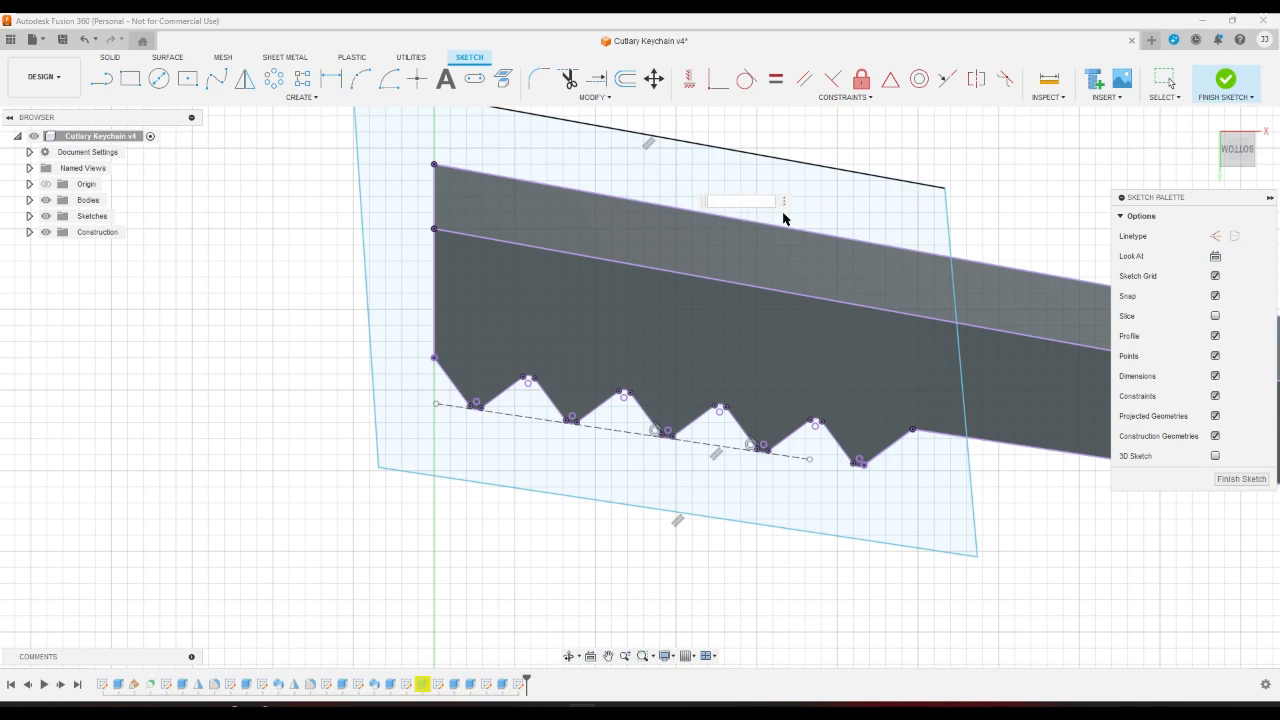
key(Escape)
scroll(757, 277, down, 5)
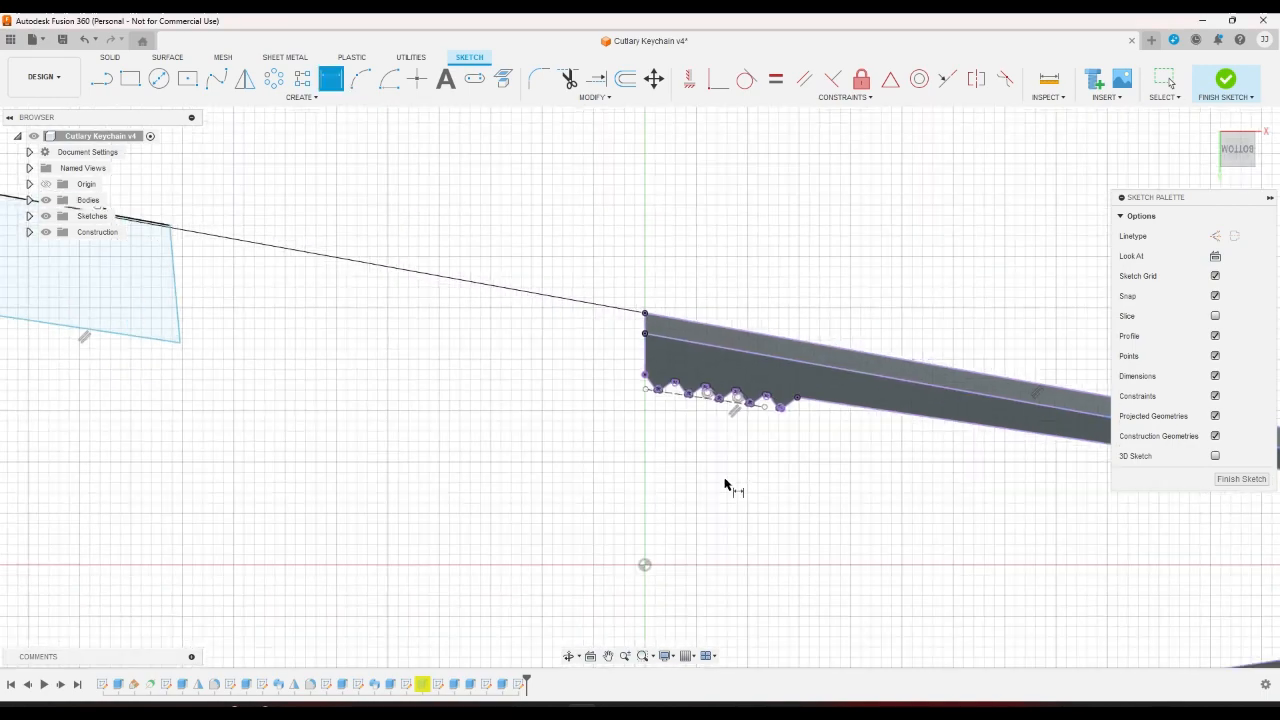
scroll(725, 485, down, 2)
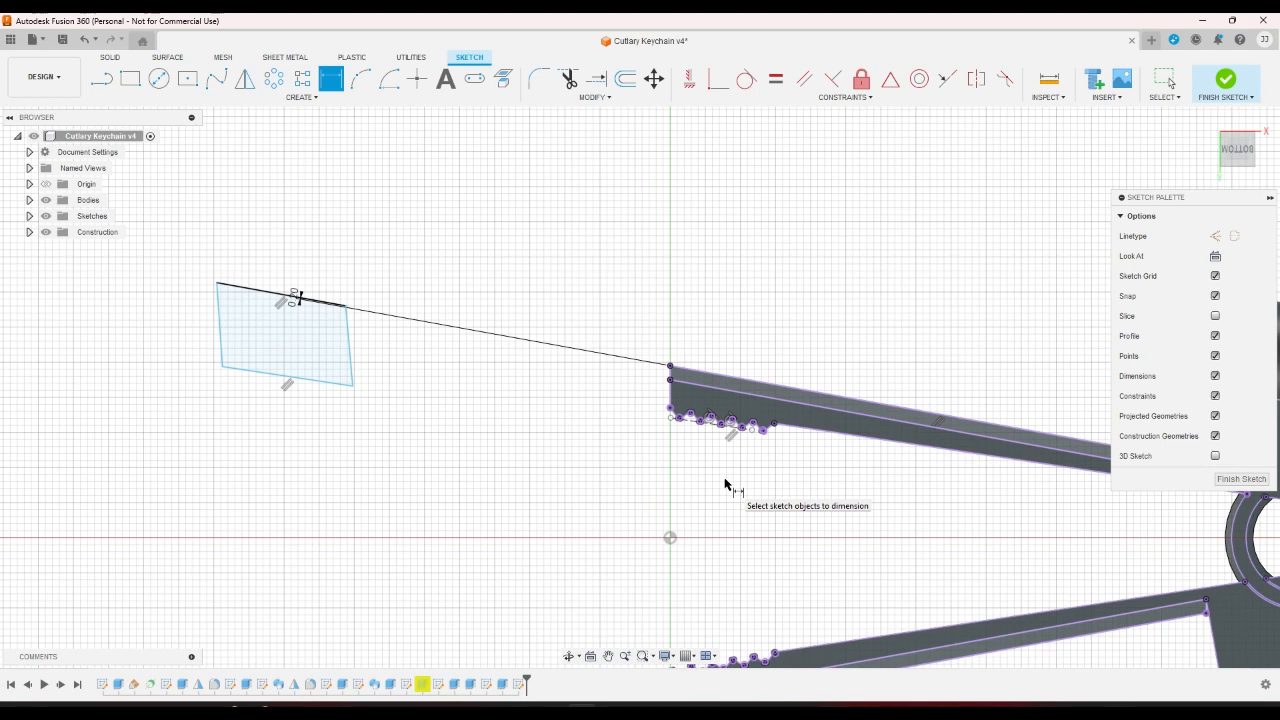
Move both ends of the displaced outline back along the arm so that it surrounds the toothed end again.
key(Escape)
drag(347, 336, 783, 410)
drag(220, 322, 652, 394)
scroll(671, 343, up, 3)
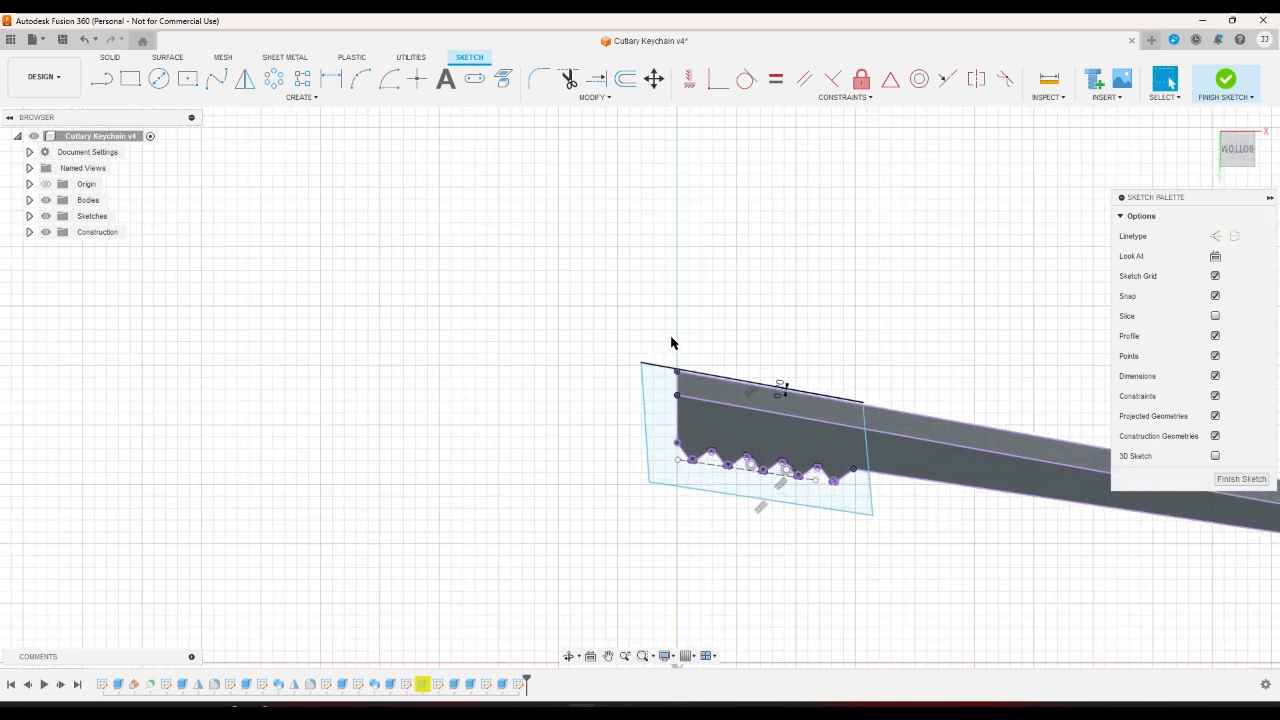
scroll(798, 616, up, 2)
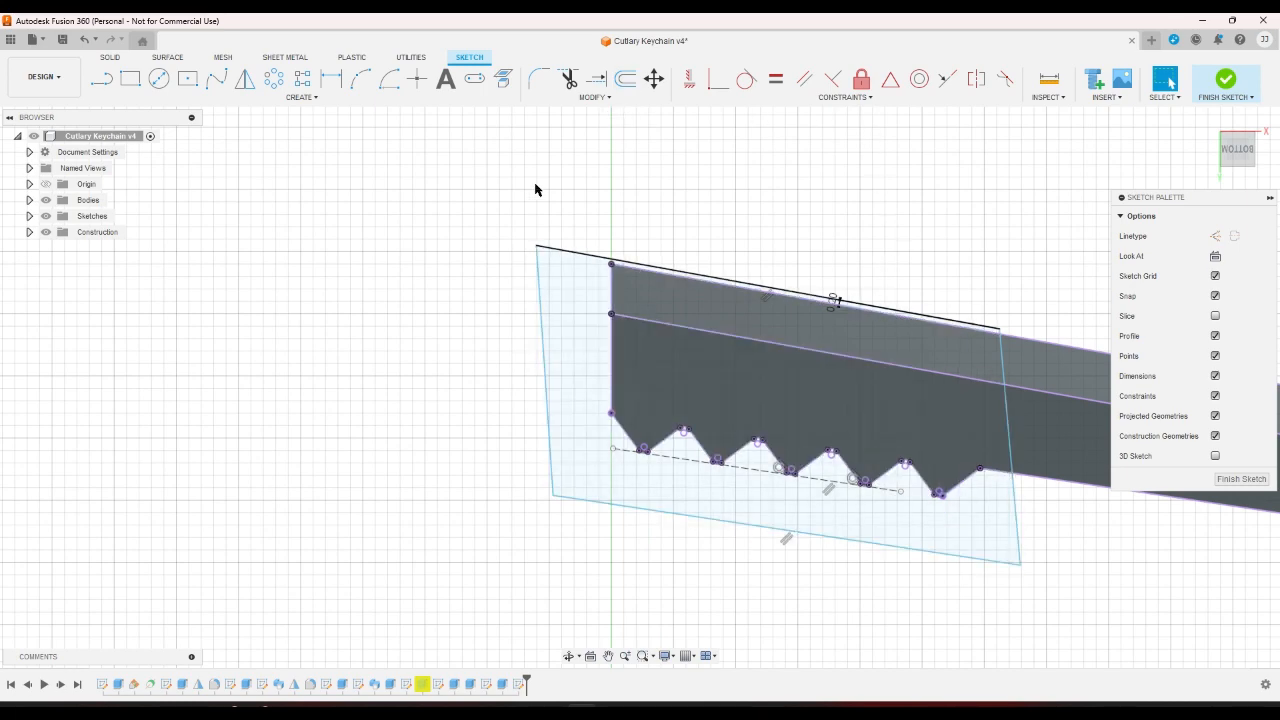
scroll(864, 270, down, 2)
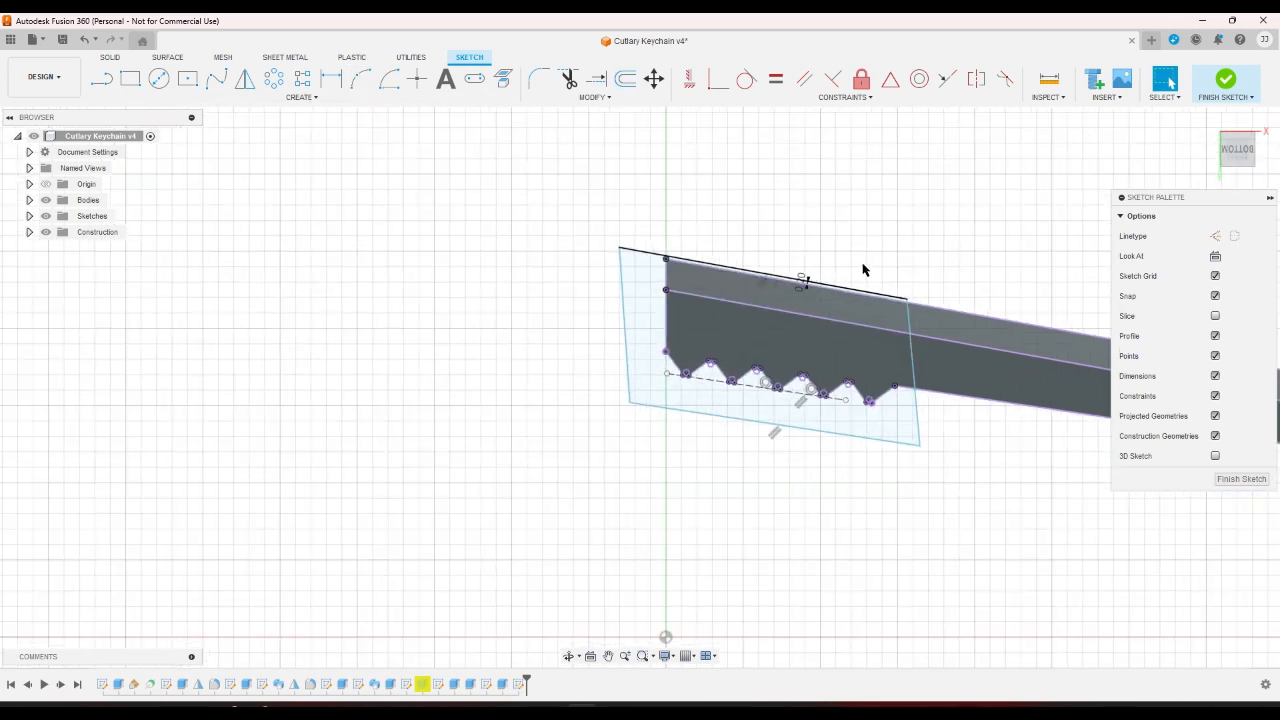
scroll(856, 276, down, 1)
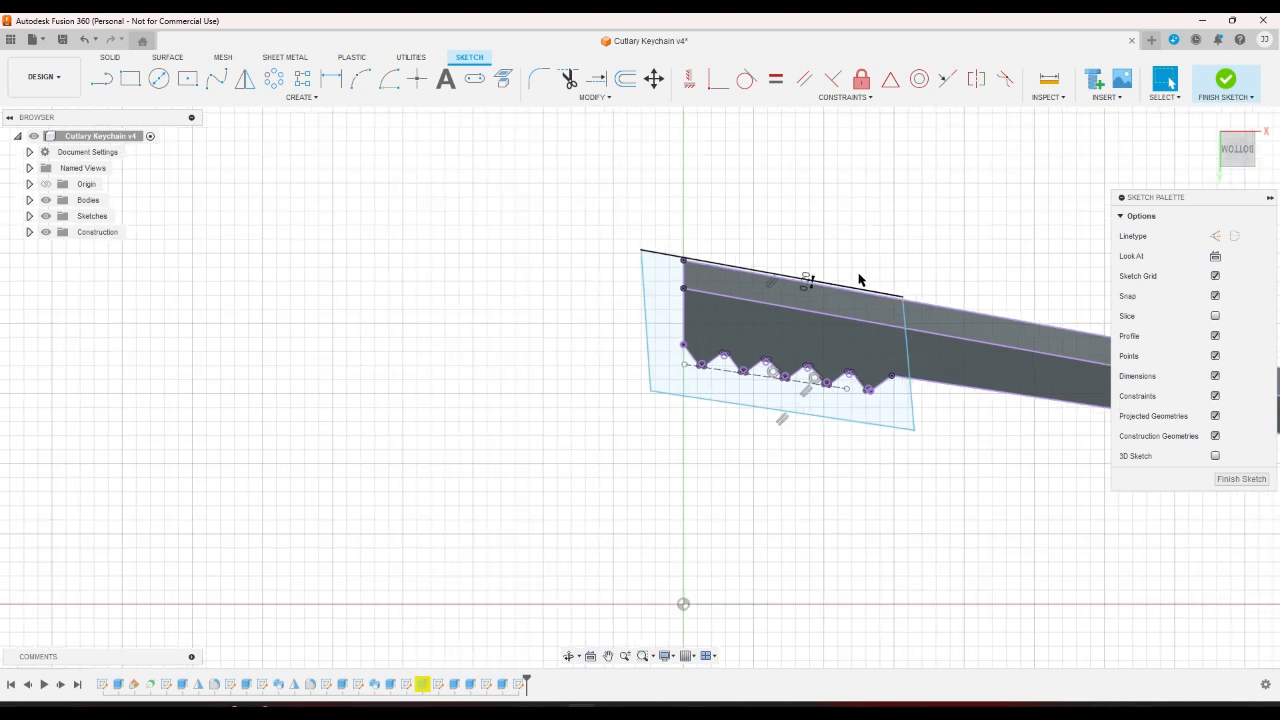
drag(927, 447, 591, 181)
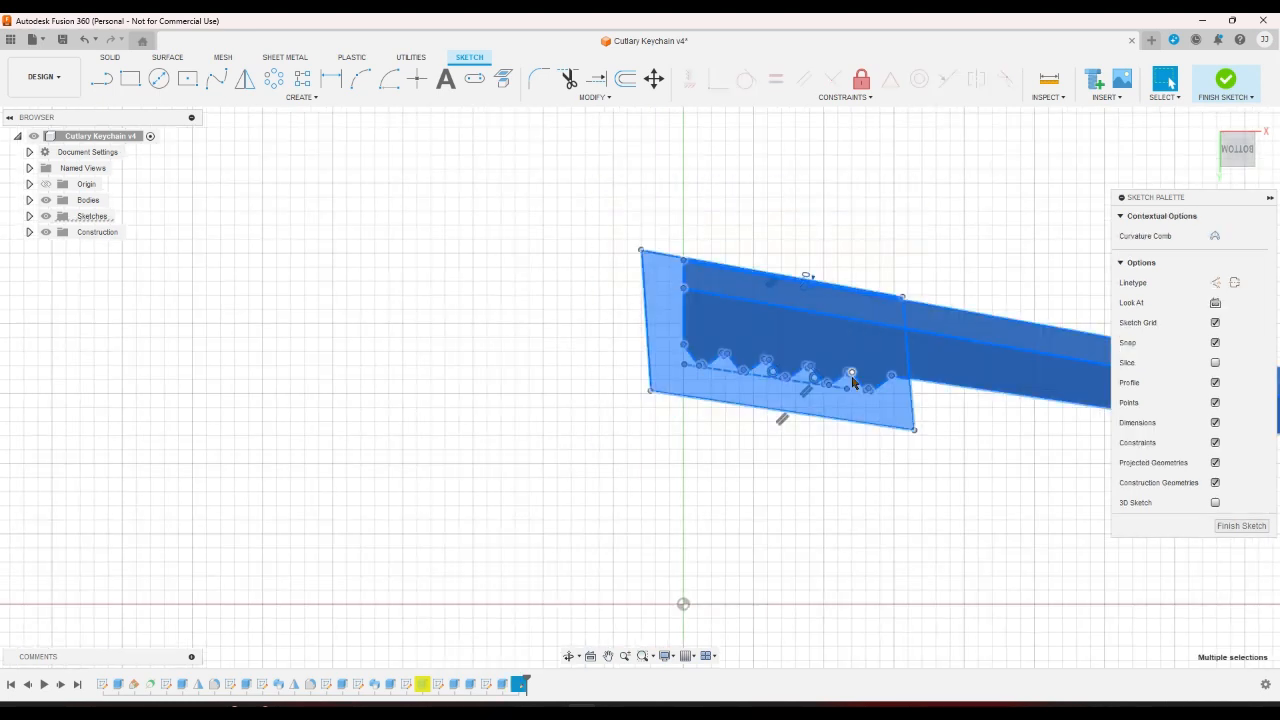
click(261, 139)
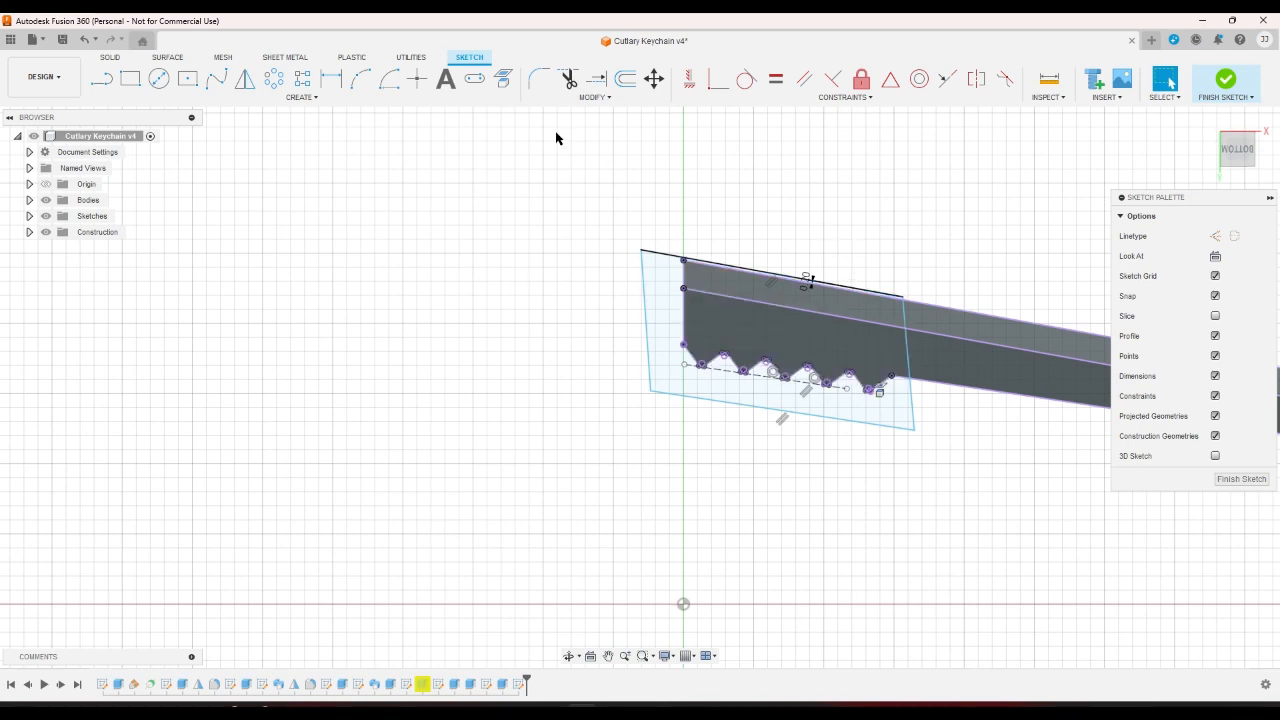
Dimension the gap between the construction line along the tooth tips and the outline's lower line to 0.2 mm.
click(331, 78)
scroll(835, 390, up, 4)
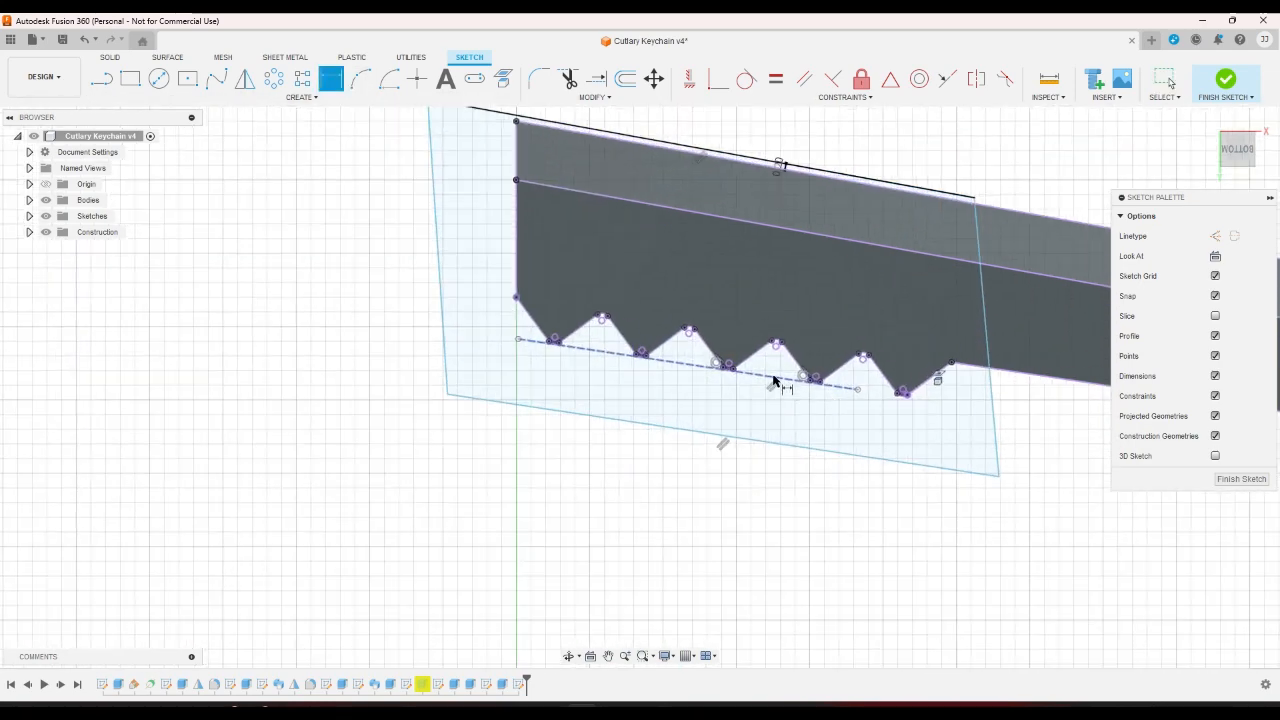
click(775, 381)
click(760, 441)
click(797, 422)
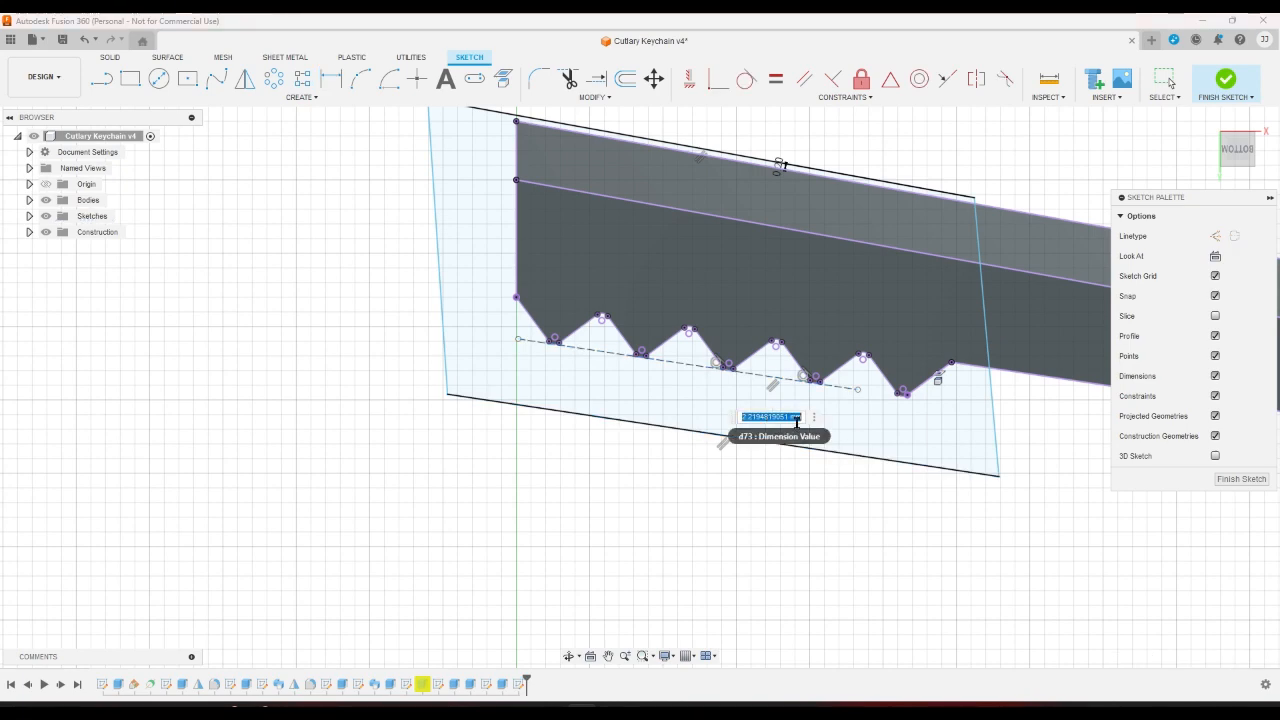
text(0.2)
key(Return)
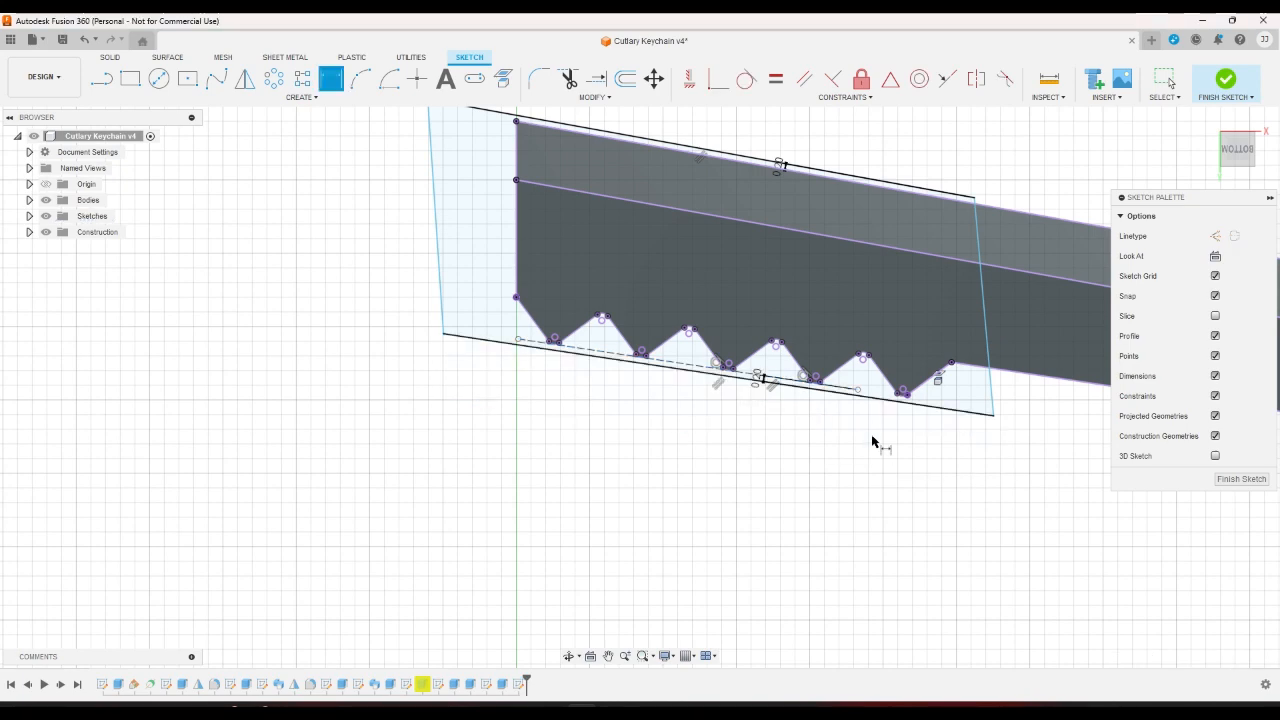
Make the outline's outer end line parallel to the vertical end edge of the upper arm.
scroll(869, 434, down, 2)
click(803, 84)
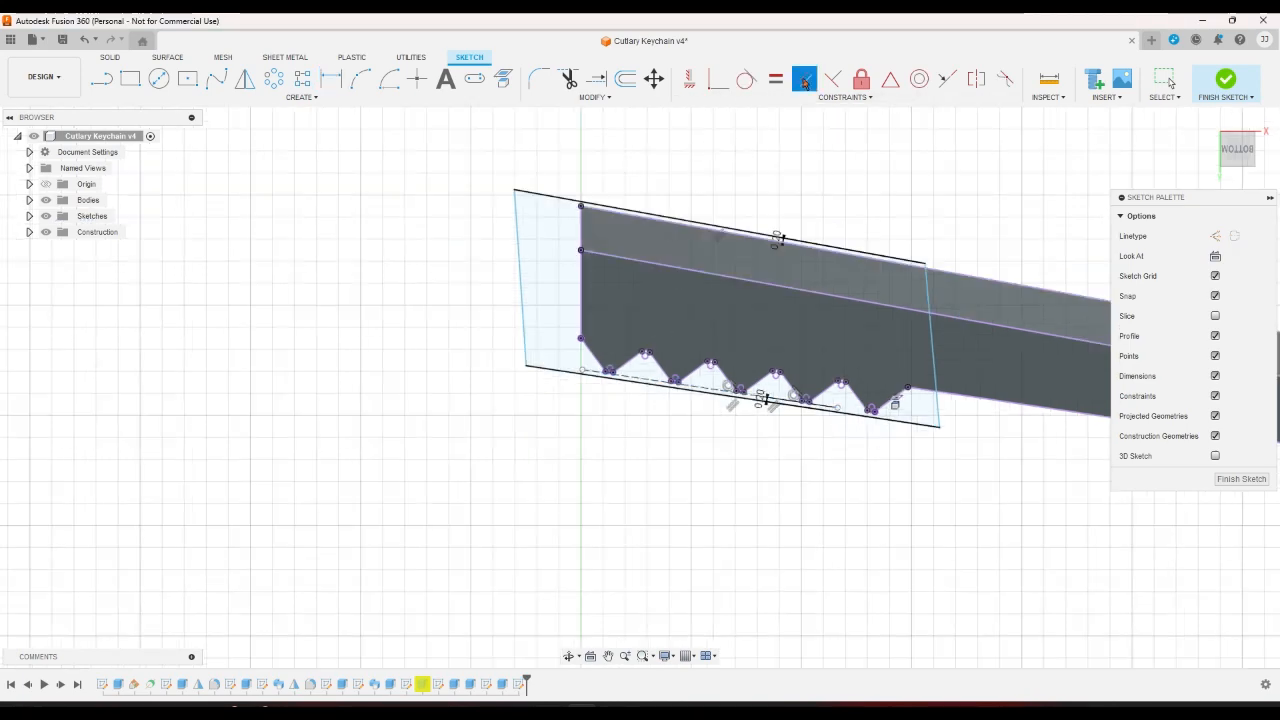
click(521, 277)
click(579, 286)
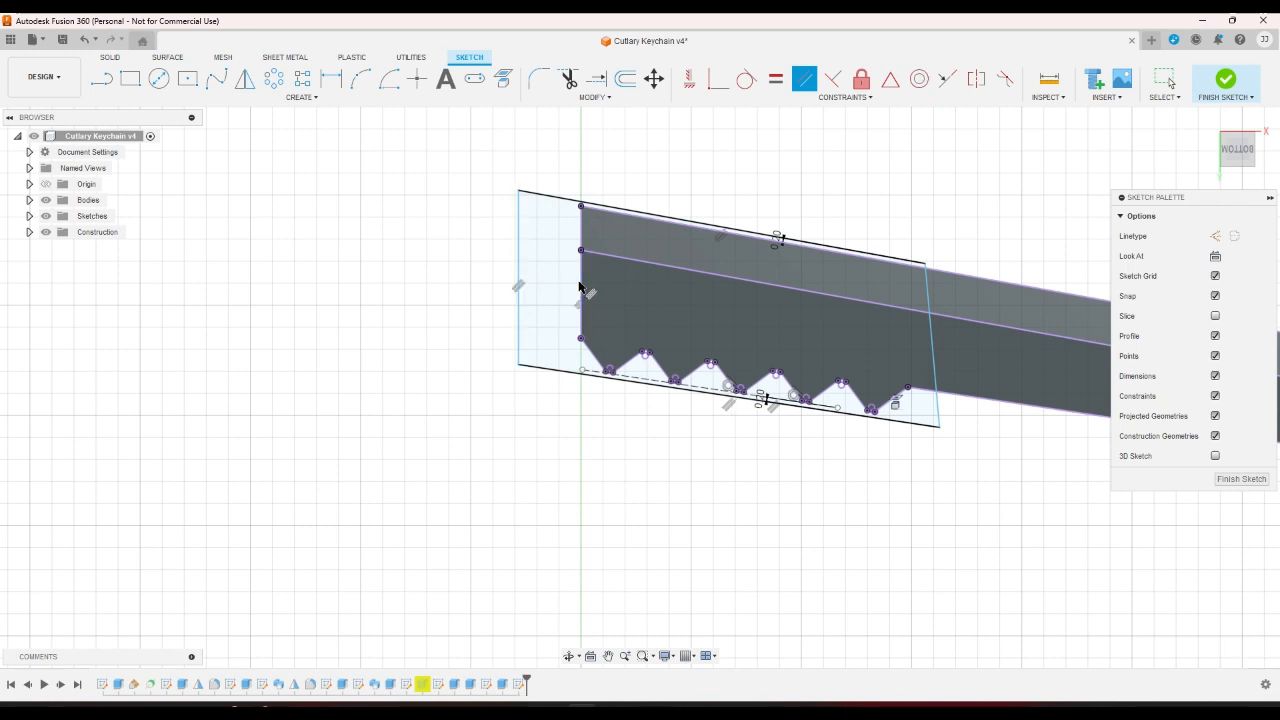
right_click(653, 174)
click(688, 174)
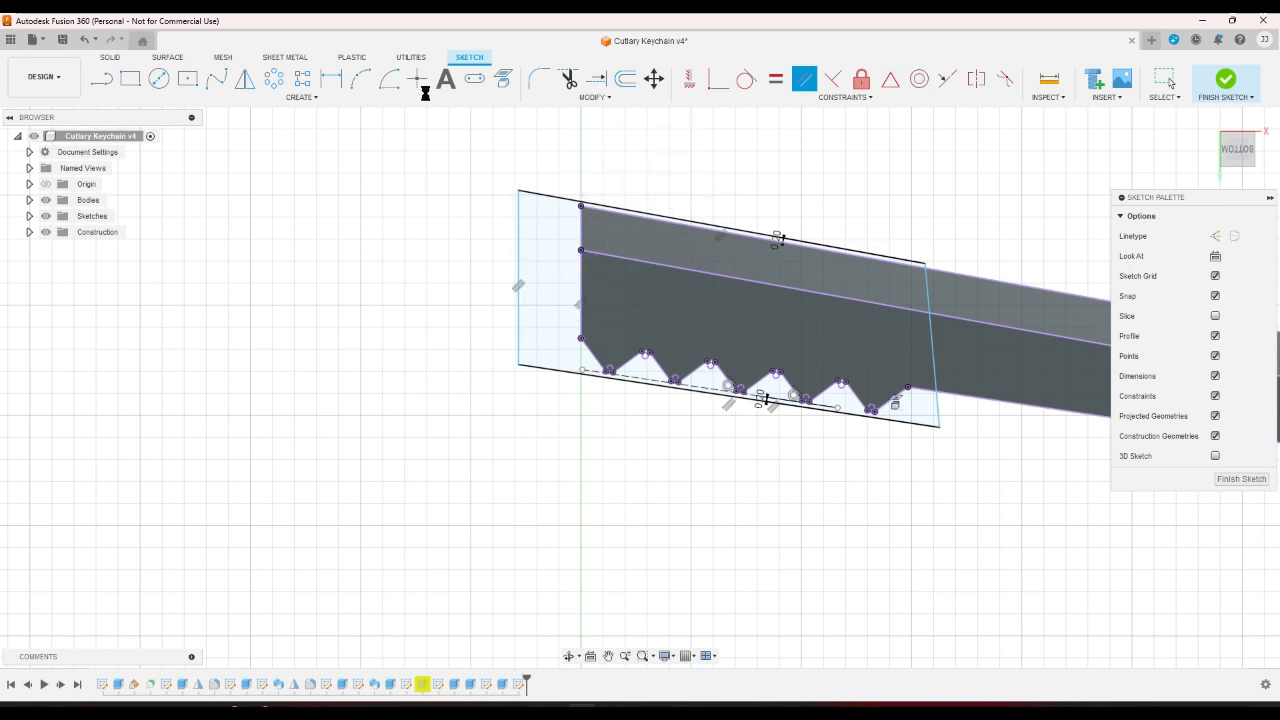
Dimension the distance between the outline's outer end line and the upper arm's end edge.
click(329, 80)
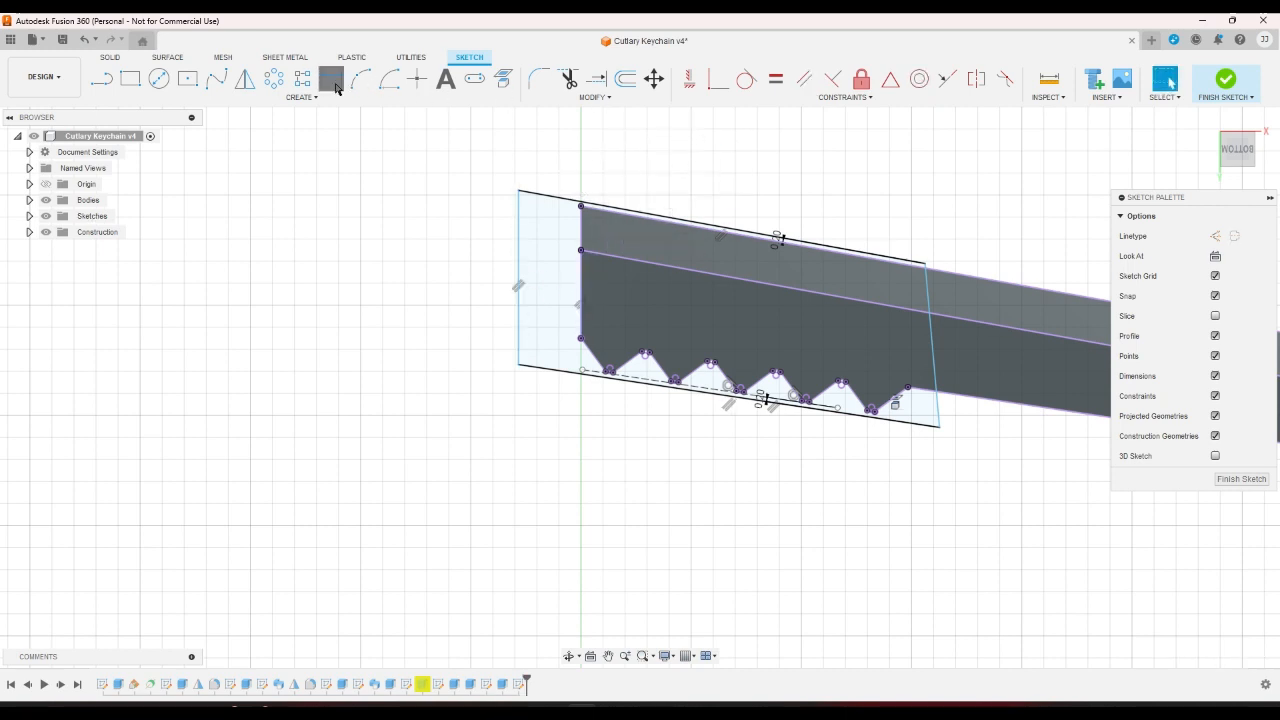
click(581, 228)
click(546, 229)
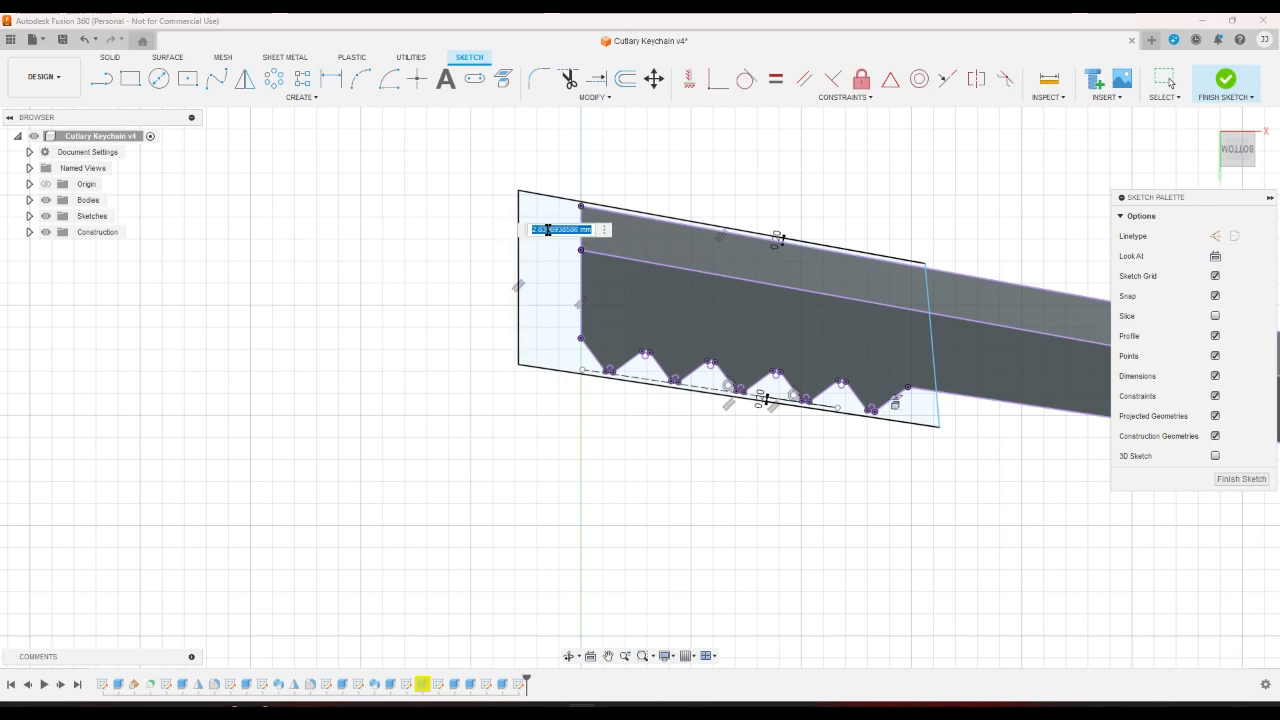
key(Return)
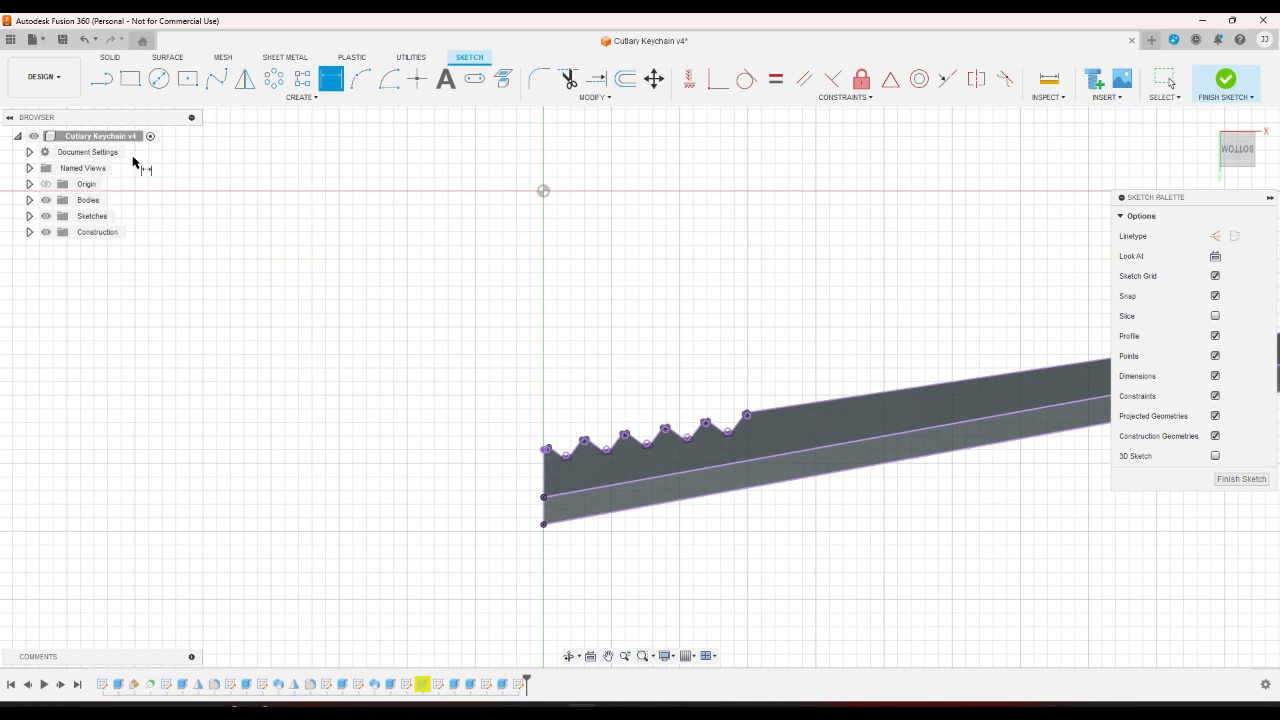
Draw a slanted line just above the lower arm's tooth tips, about 15.4 mm long at about 8.4 degrees.
click(101, 79)
scroll(410, 360, up, 6)
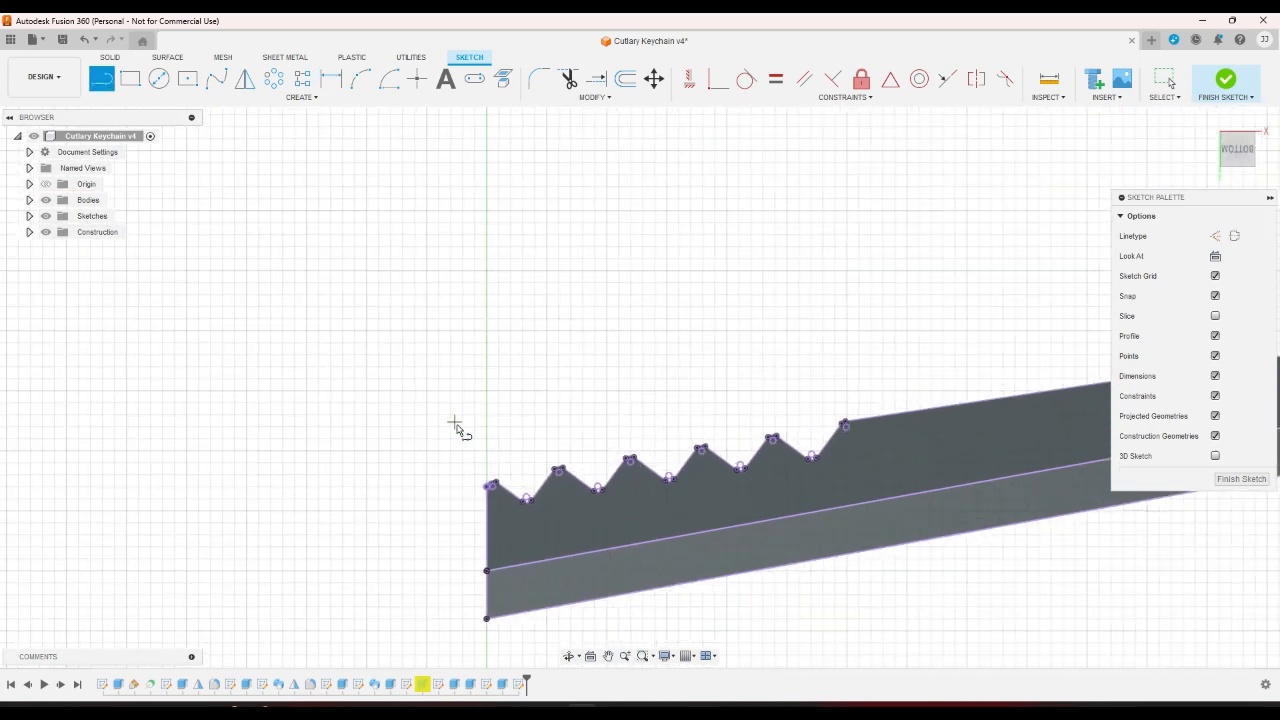
click(473, 465)
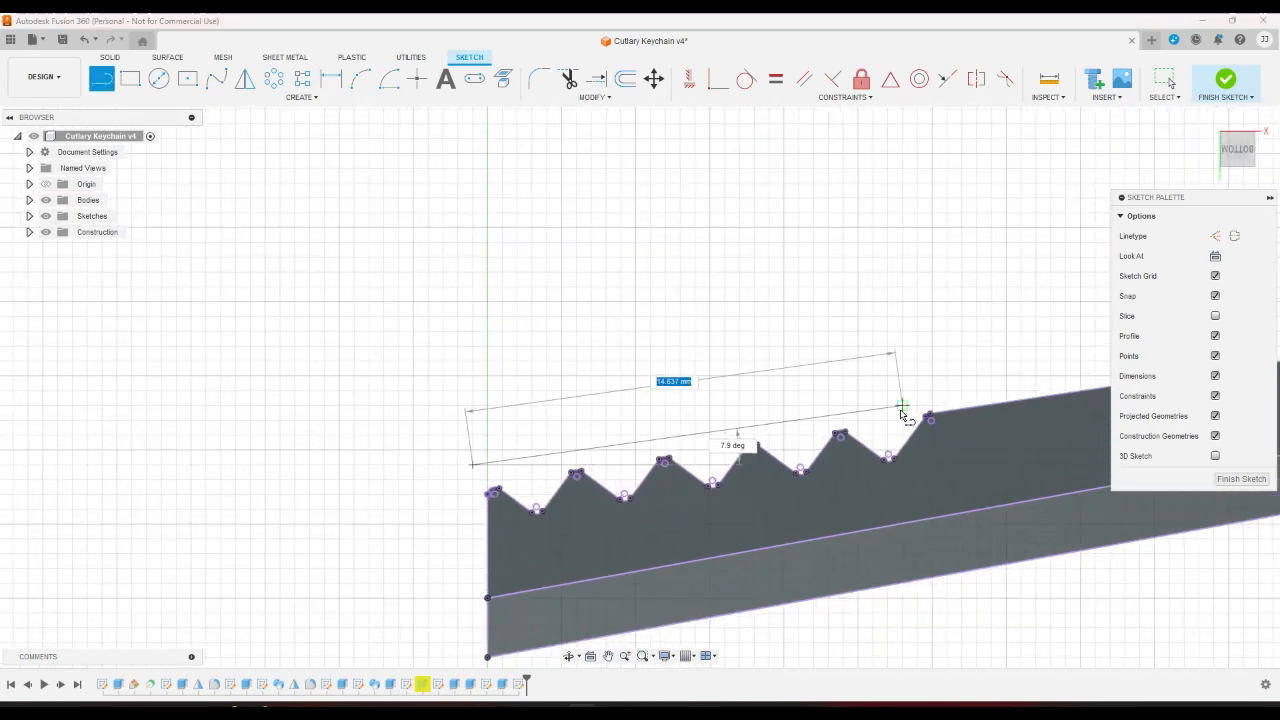
click(923, 400)
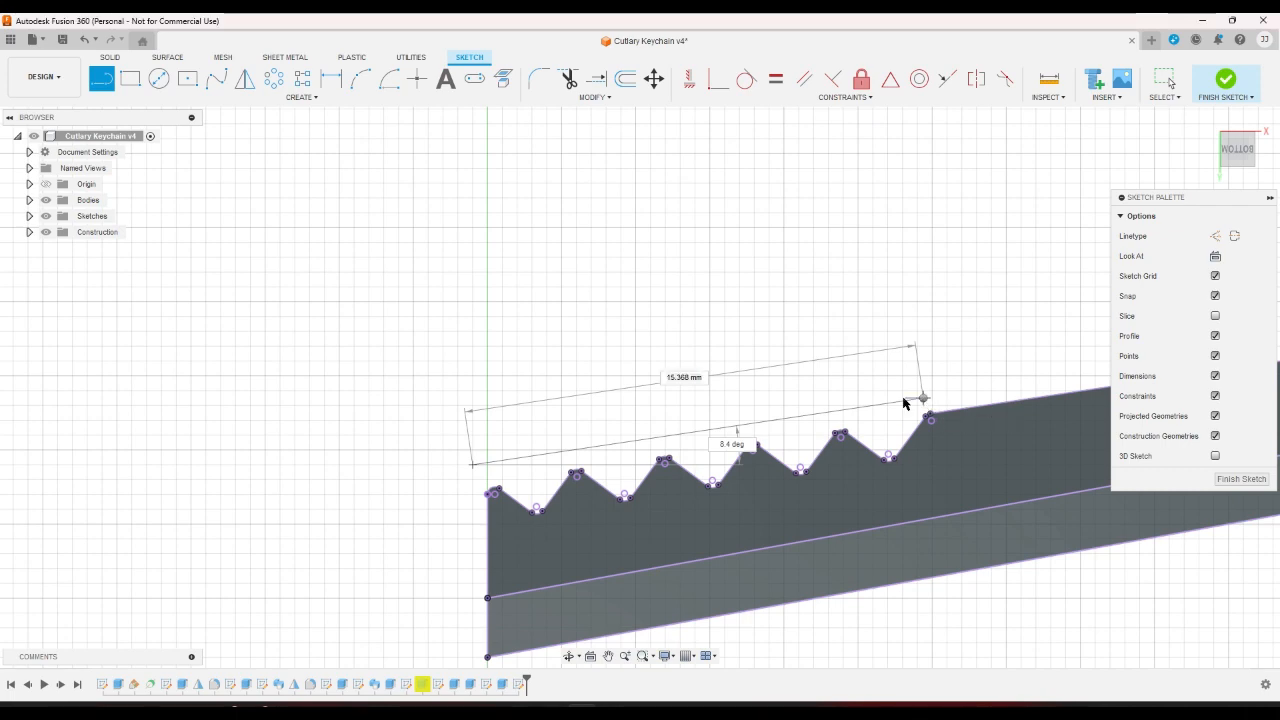
Draw a line about 15.8 mm long from the lower arm's innermost tooth tip to just beyond the arm's free end.
right_click(893, 403)
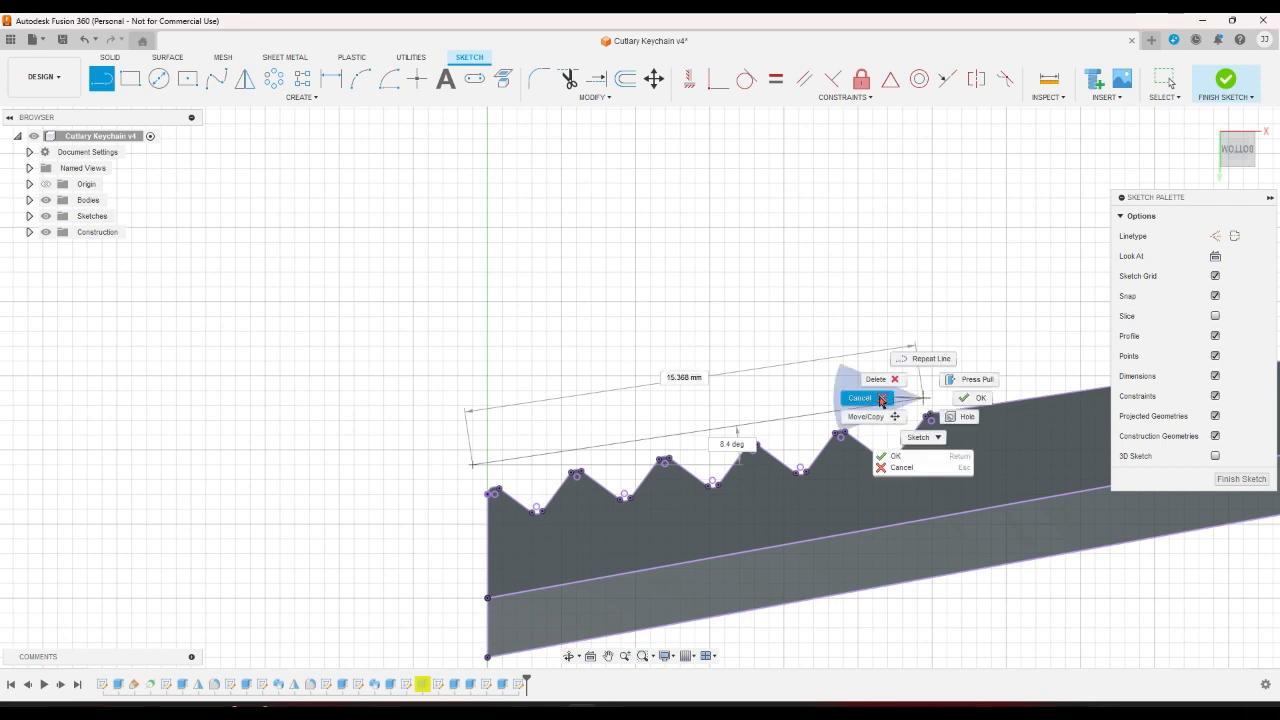
click(881, 400)
scroll(925, 426, up, 3)
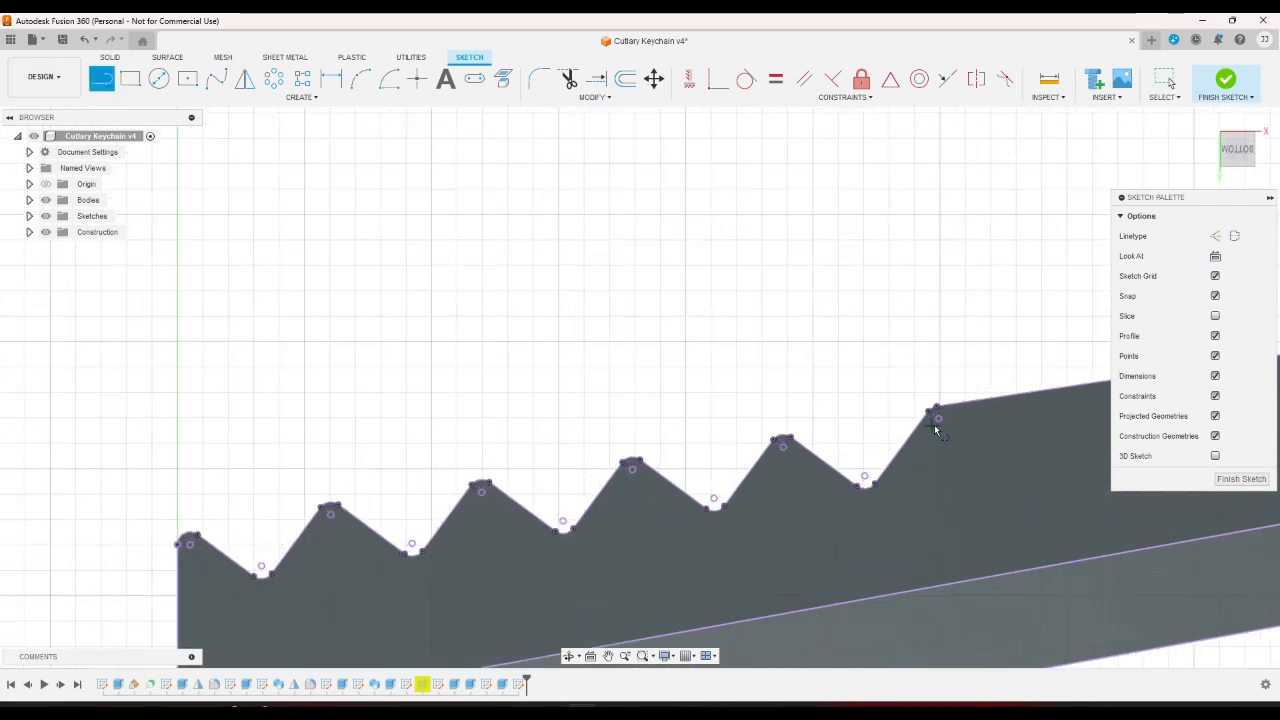
click(935, 408)
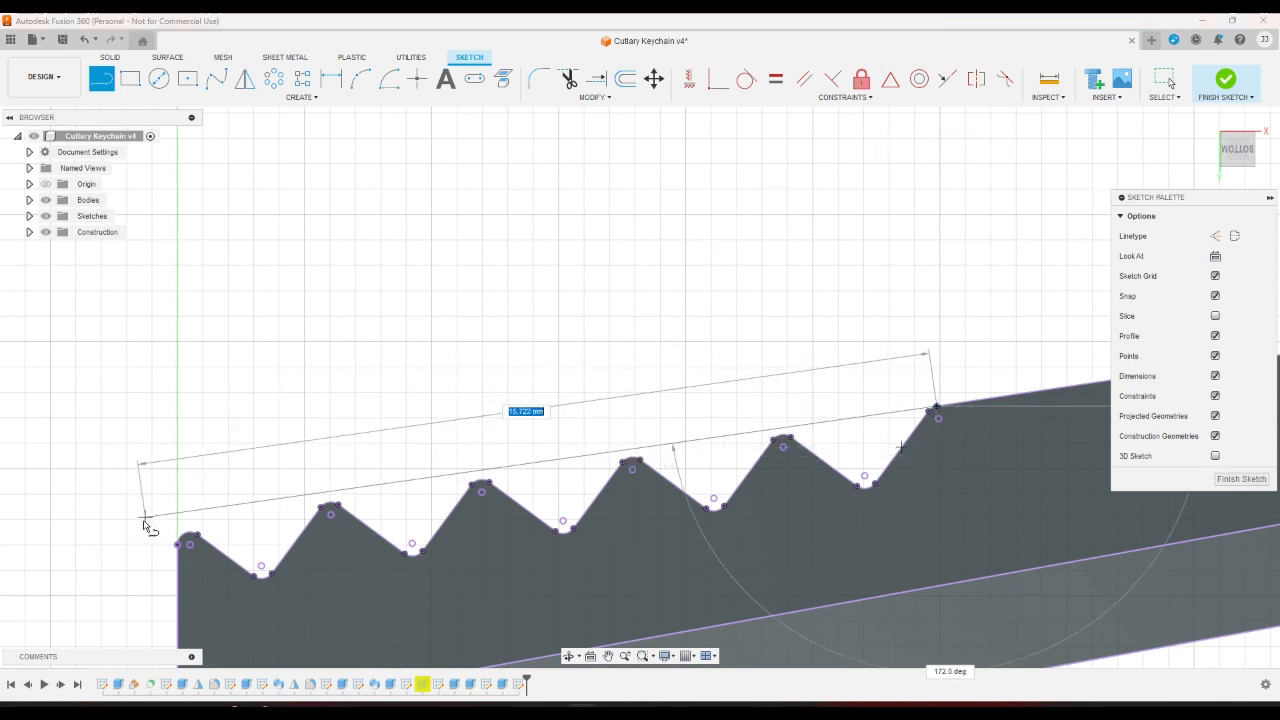
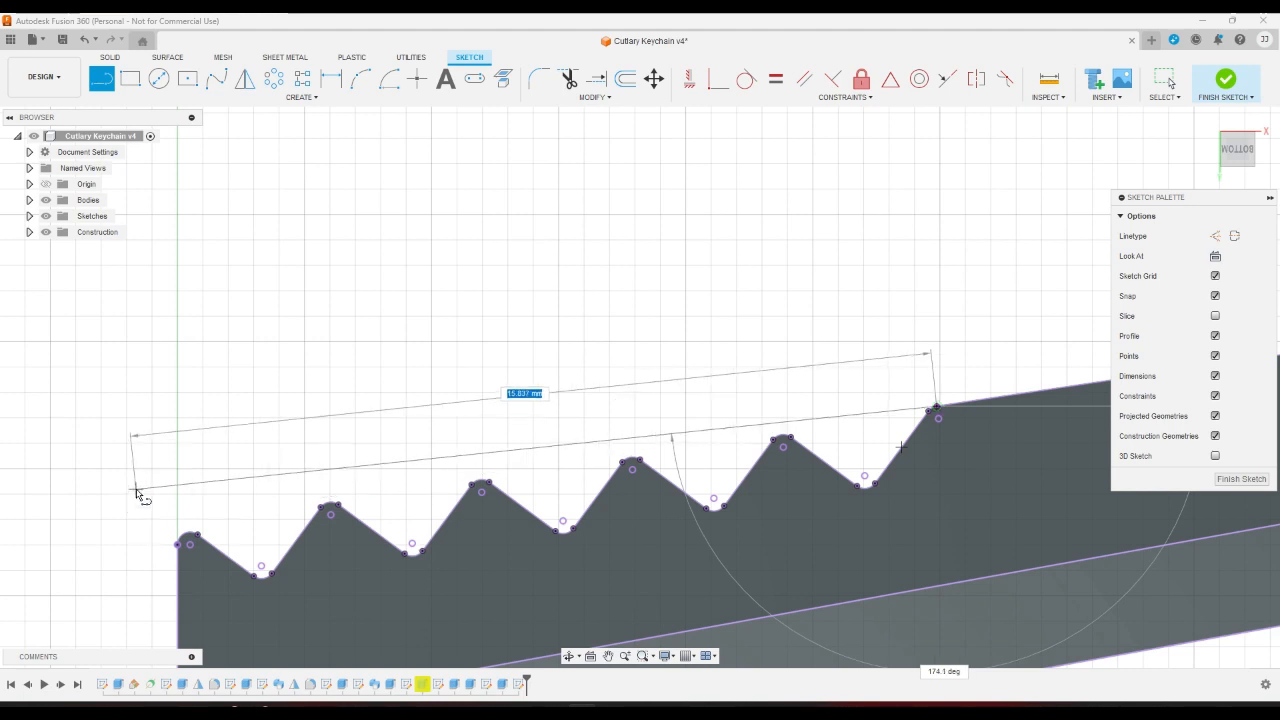
click(136, 488)
Make the new line across the lower arm's teeth collinear with the arm's straight inner edge.
click(947, 79)
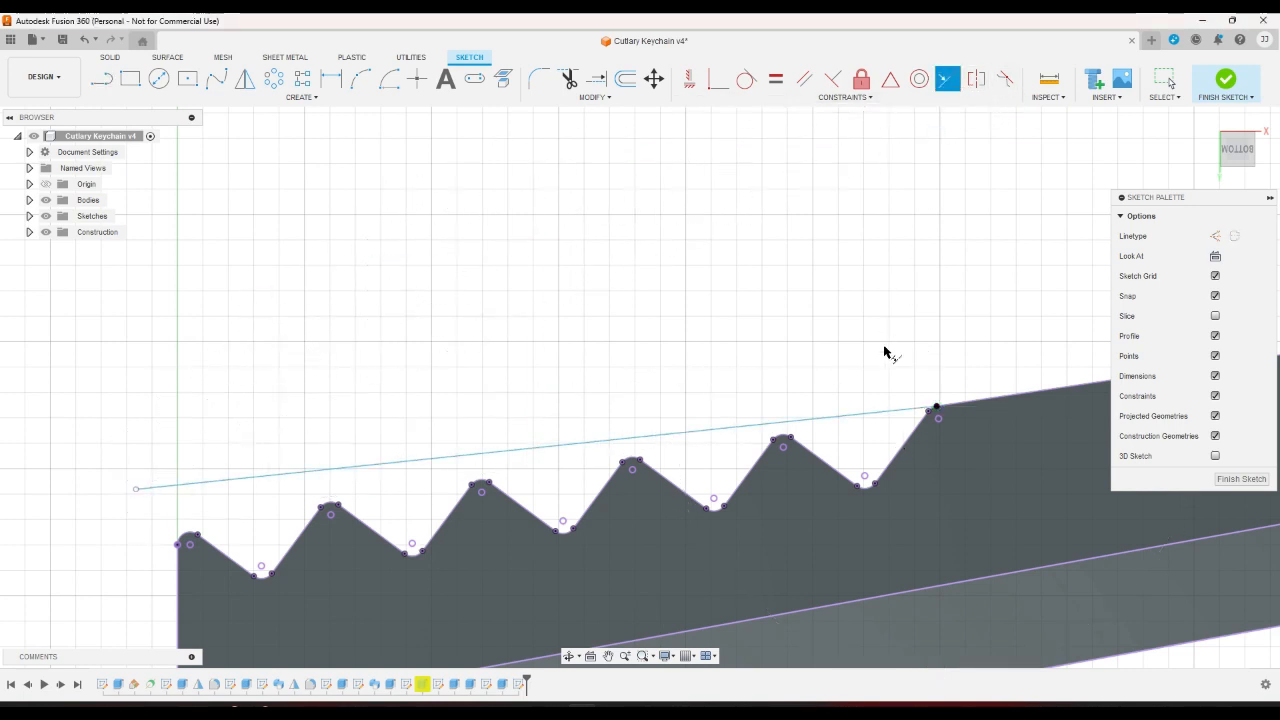
click(869, 418)
click(952, 408)
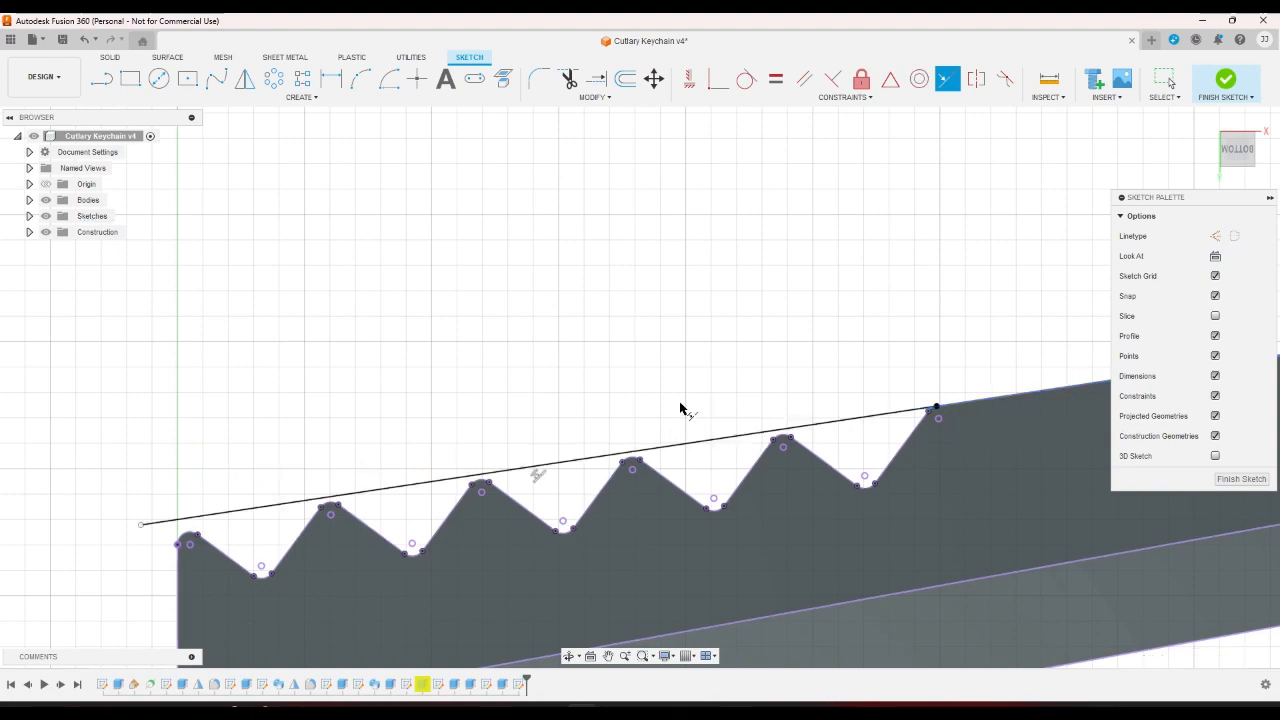
Constrain the slanted closing line of the upper arm's sleeve outline parallel to the vertical line at the free end.
scroll(626, 409, down, 2)
scroll(620, 410, down, 2)
scroll(617, 405, down, 4)
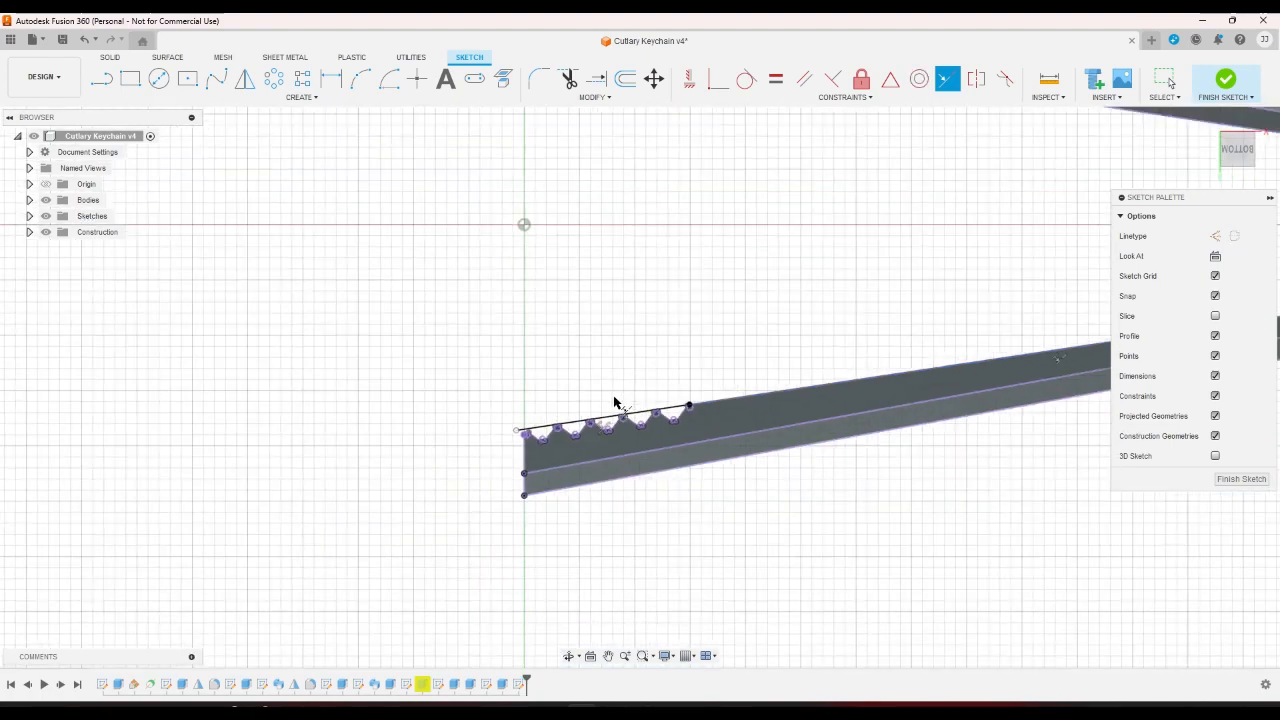
scroll(629, 271, up, 5)
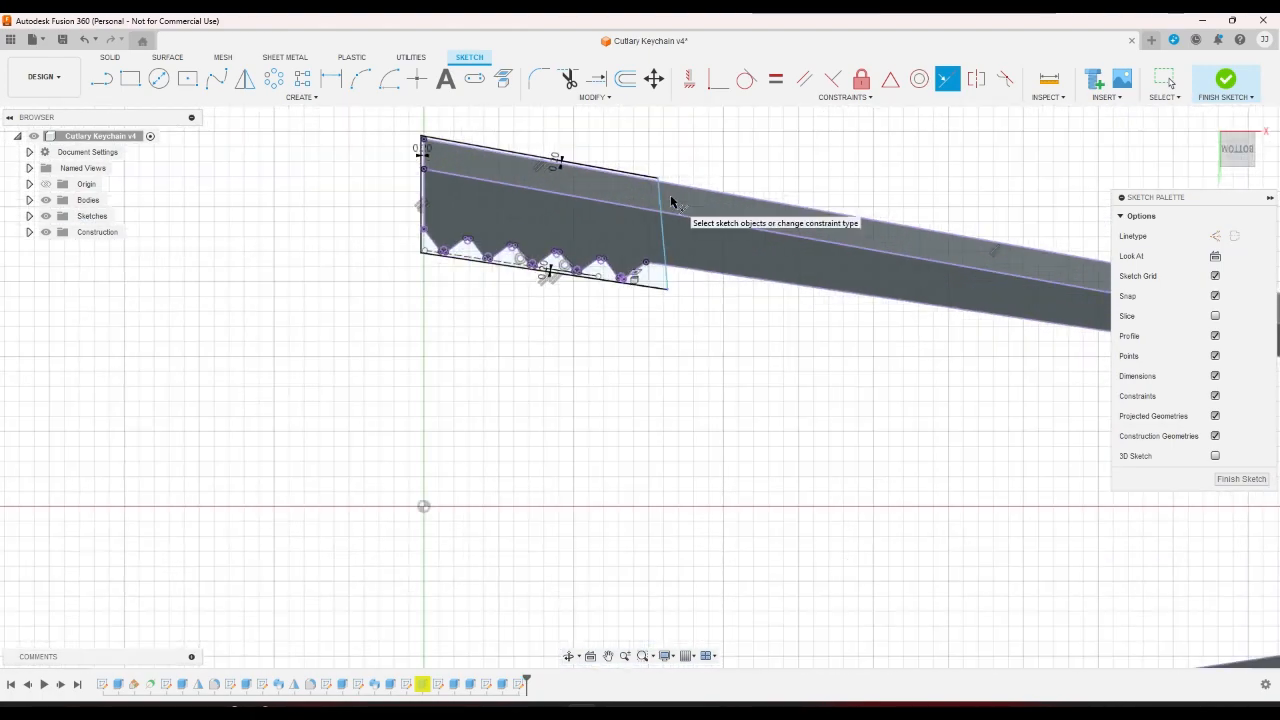
click(804, 79)
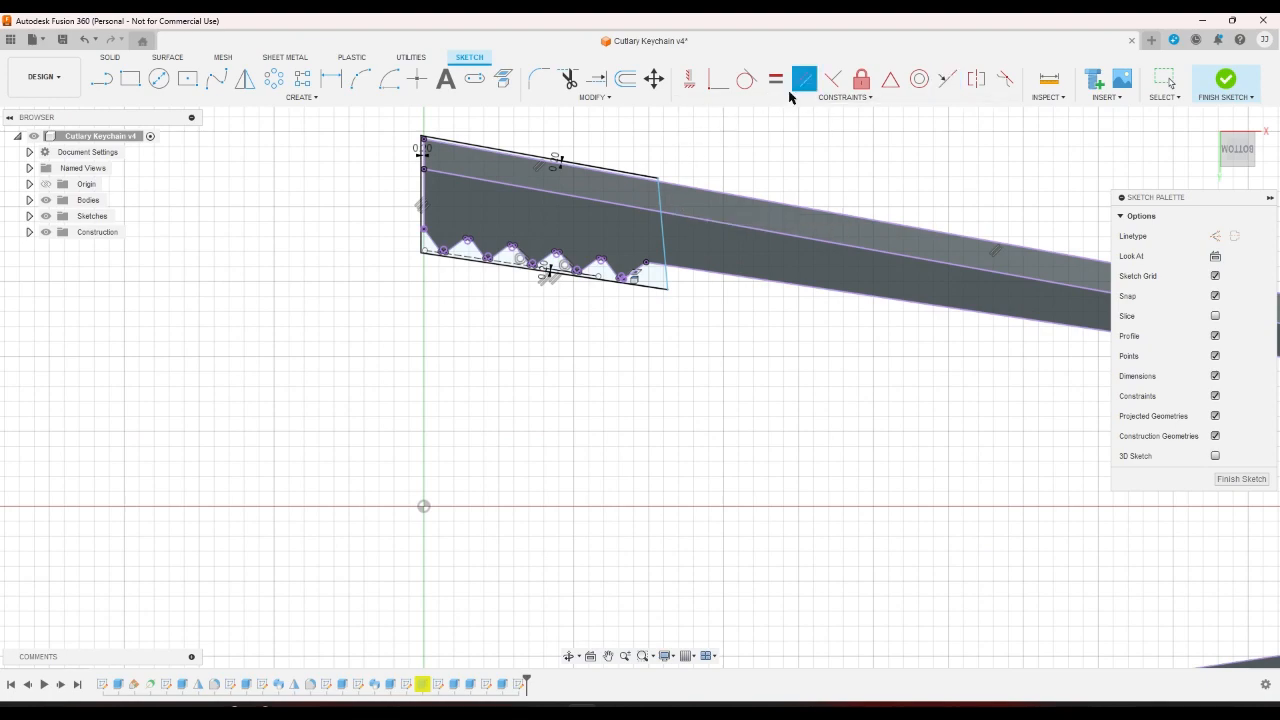
click(662, 232)
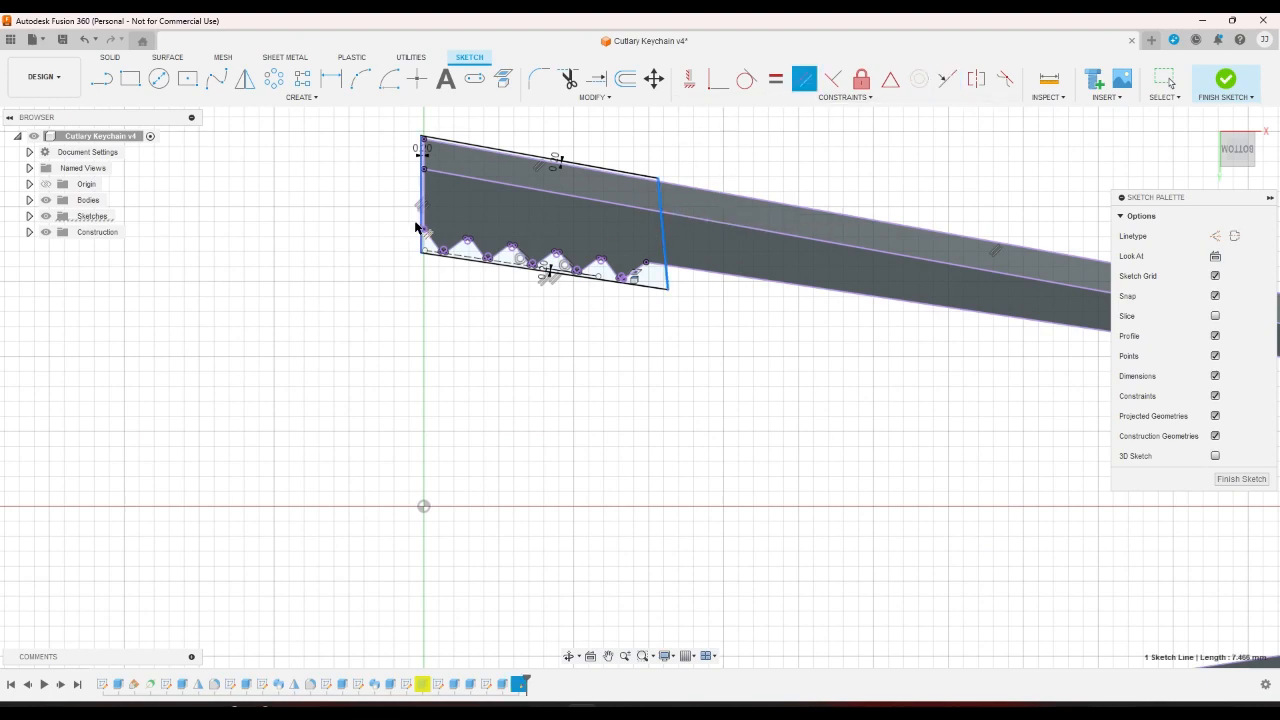
right_click(484, 389)
click(523, 383)
scroll(505, 371, down, 2)
scroll(507, 368, up, 3)
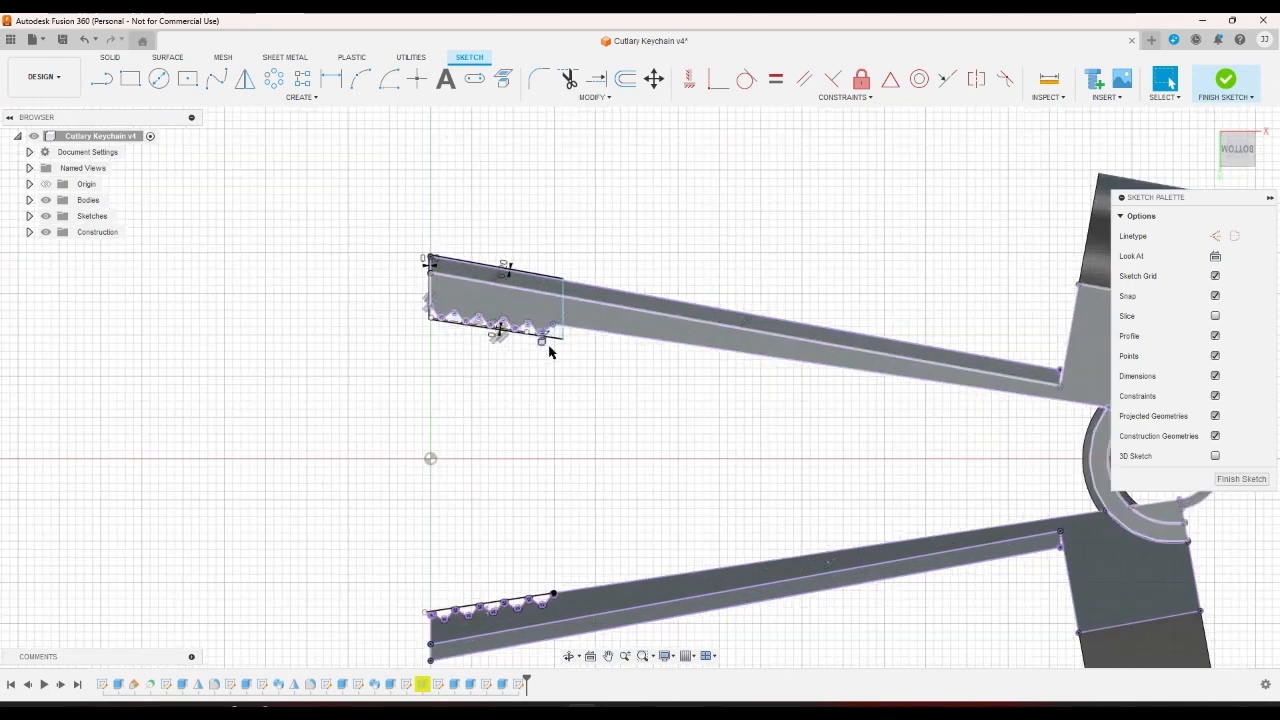
mouse_move(562, 337)
mouse_down()
mouse_move(668, 360)
mouse_move(551, 349)
mouse_move(583, 363)
mouse_move(560, 380)
mouse_move(563, 400)
mouse_up()
scroll(563, 400, down, 1)
scroll(563, 403, down, 5)
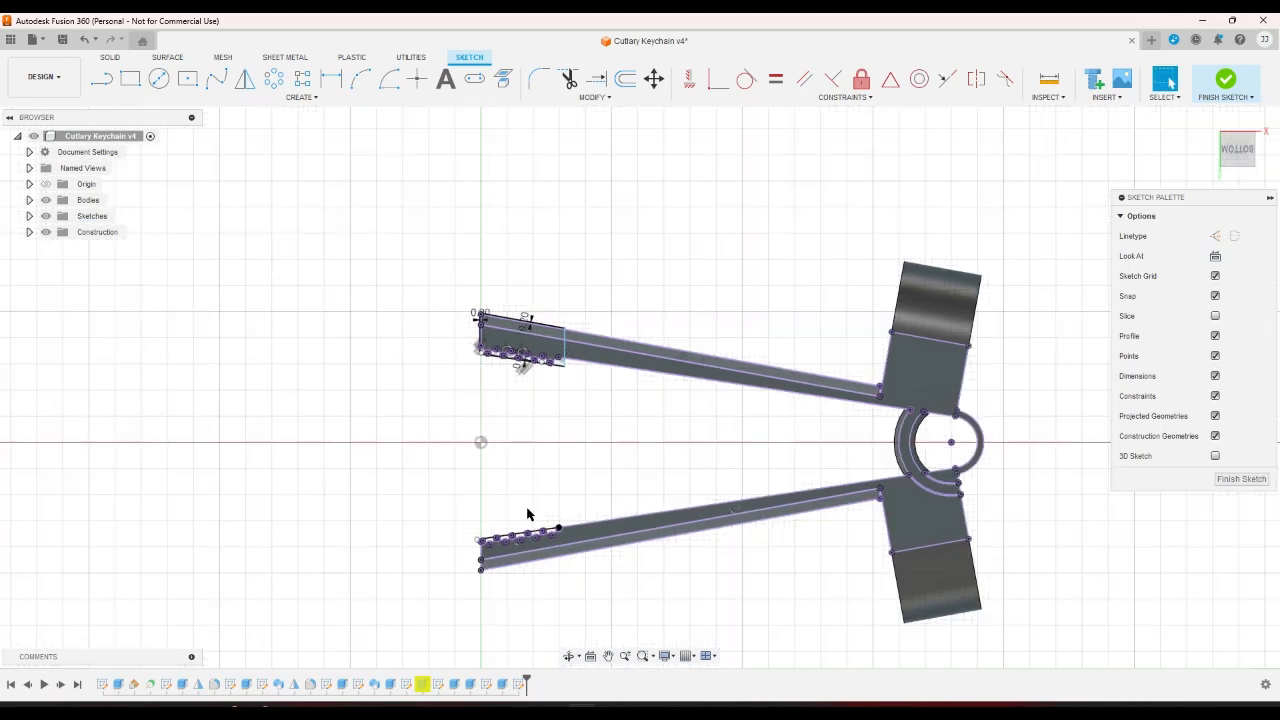
scroll(526, 514, up, 5)
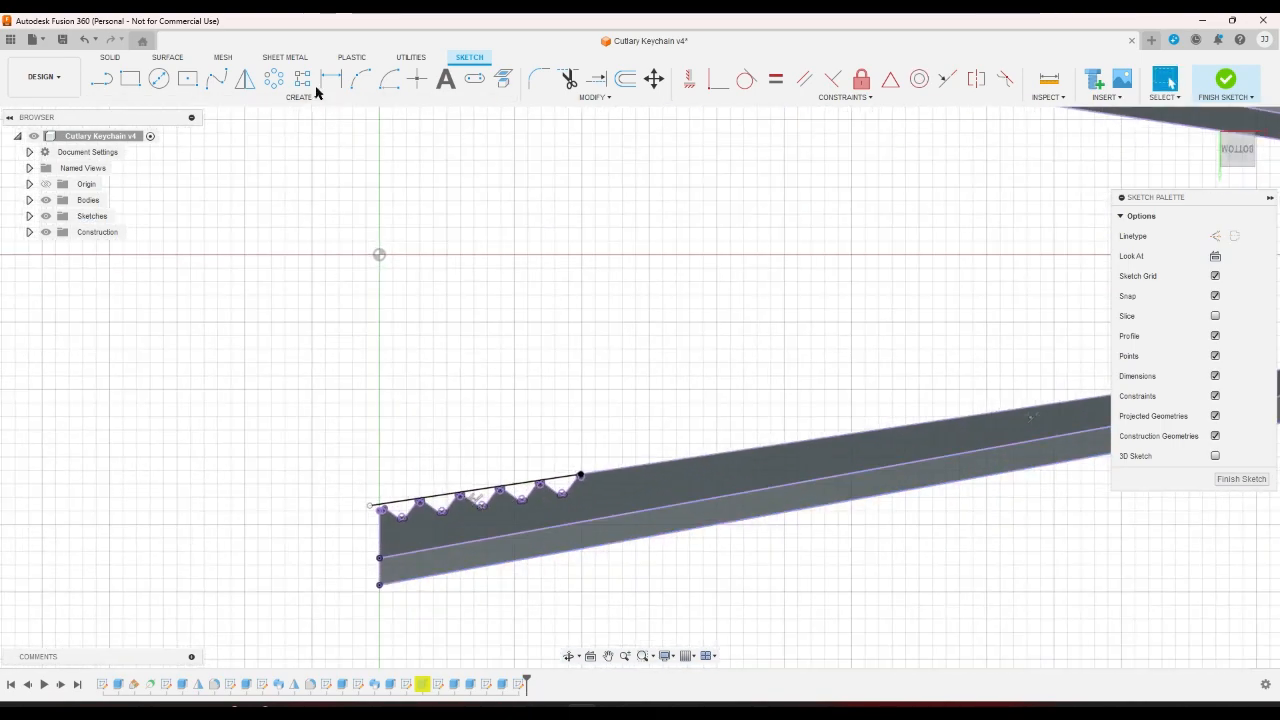
click(101, 84)
scroll(559, 583, up, 3)
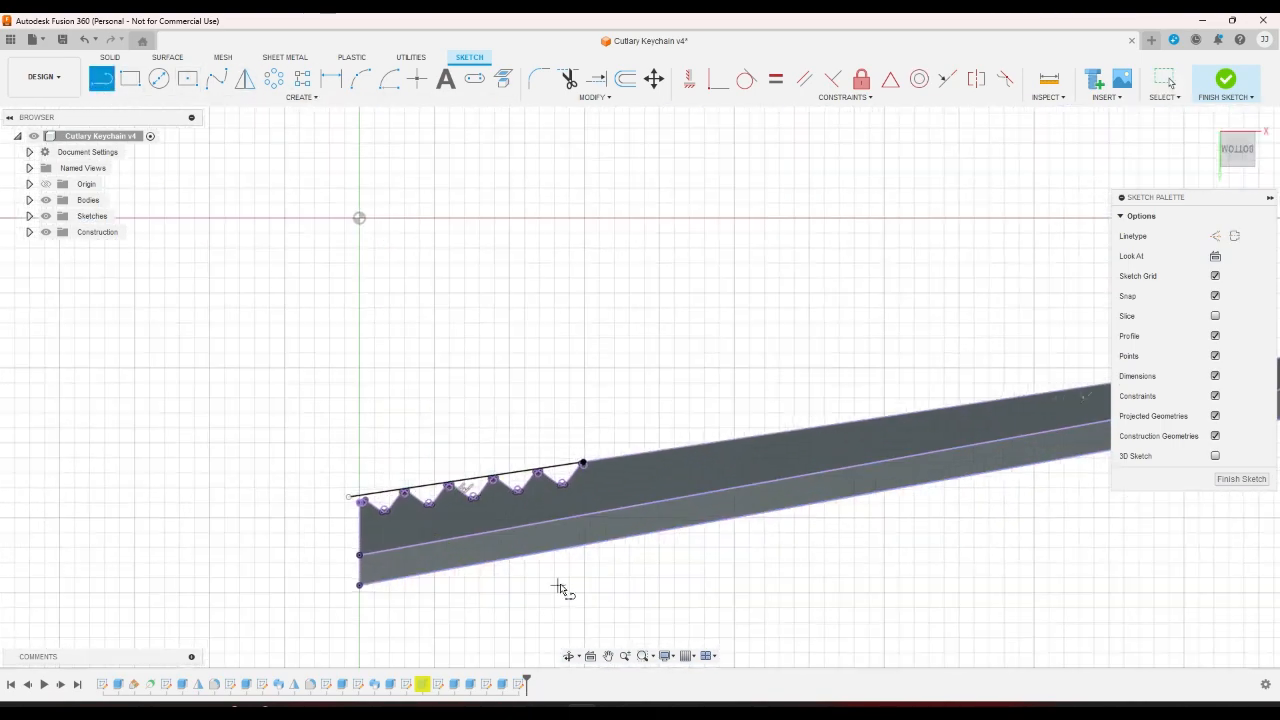
right_click(543, 585)
click(511, 586)
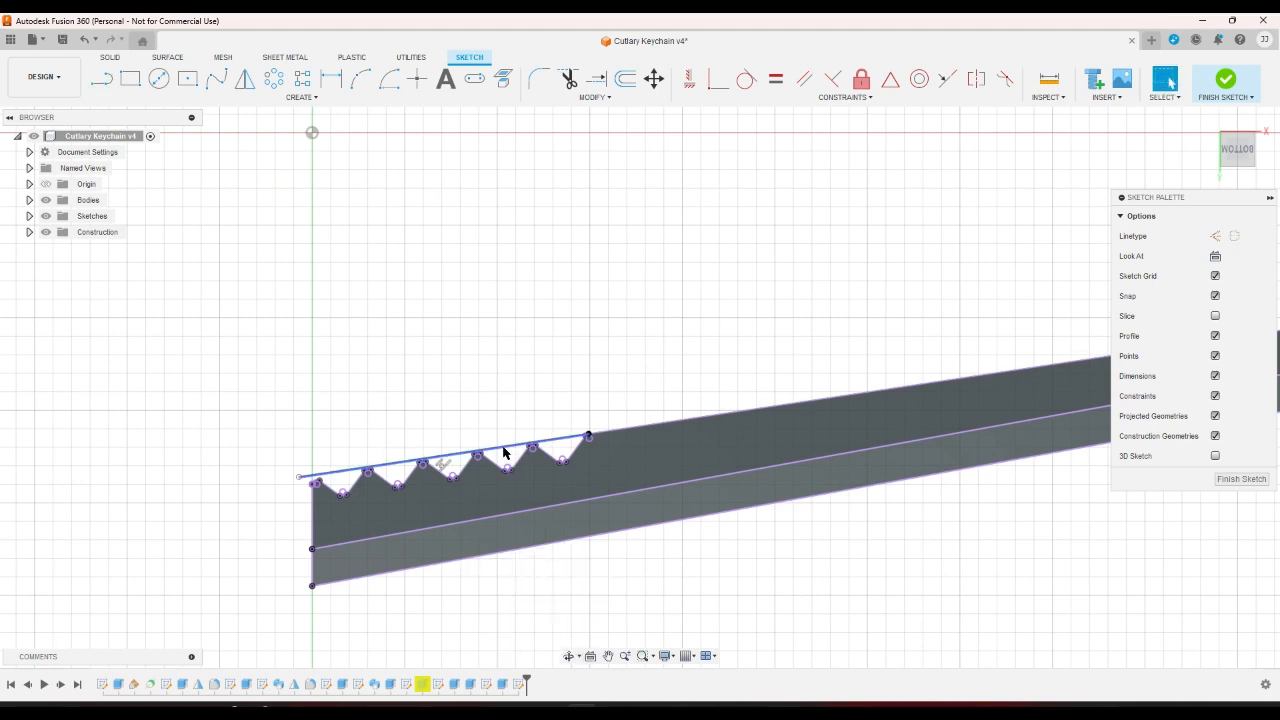
Convert the collinear line across the lower arm's teeth into a construction line.
click(504, 452)
key(x)
click(405, 322)
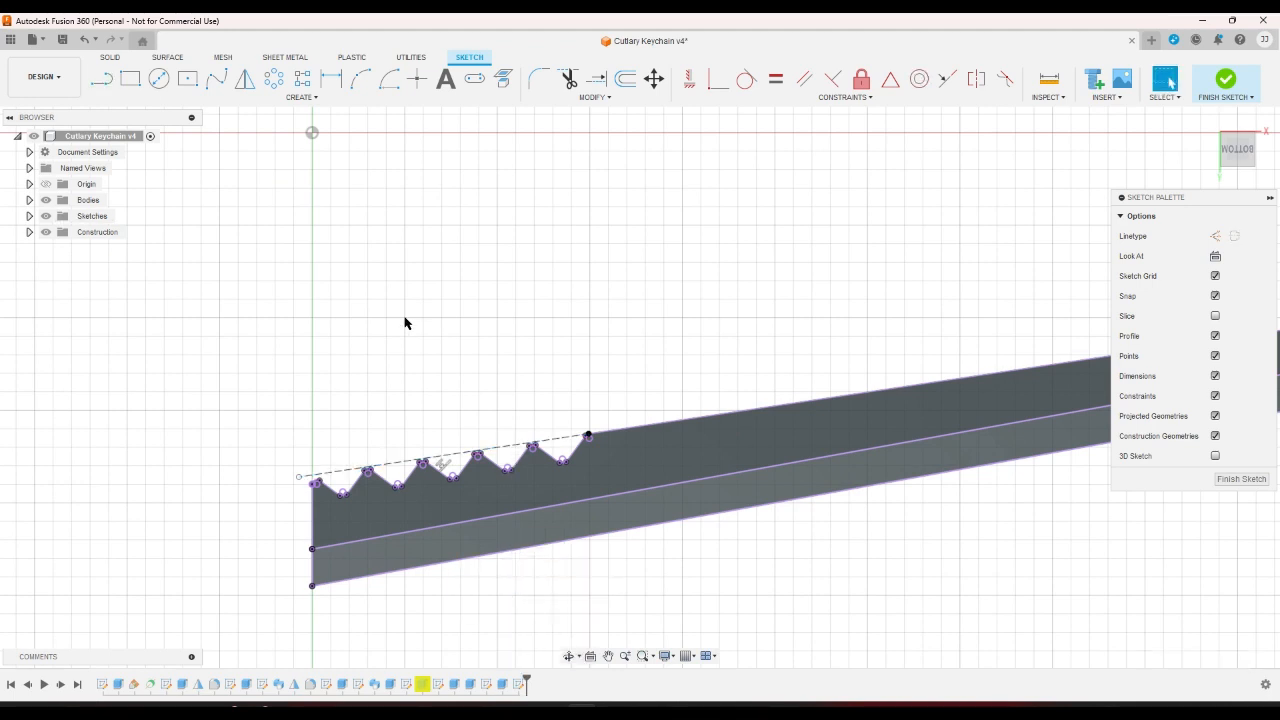
Select the projected long edges of the lower arm together and convert them to construction geometry.
scroll(490, 405, down, 5)
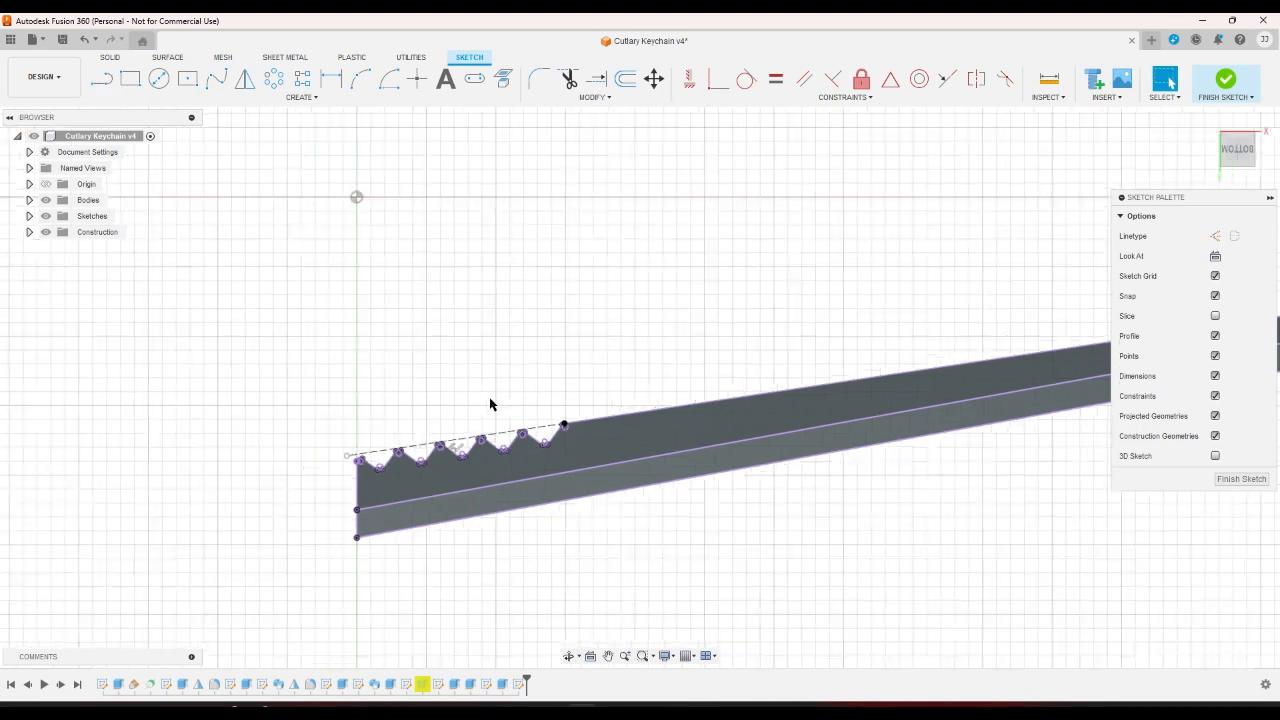
drag(375, 170, 687, 540)
click(687, 543)
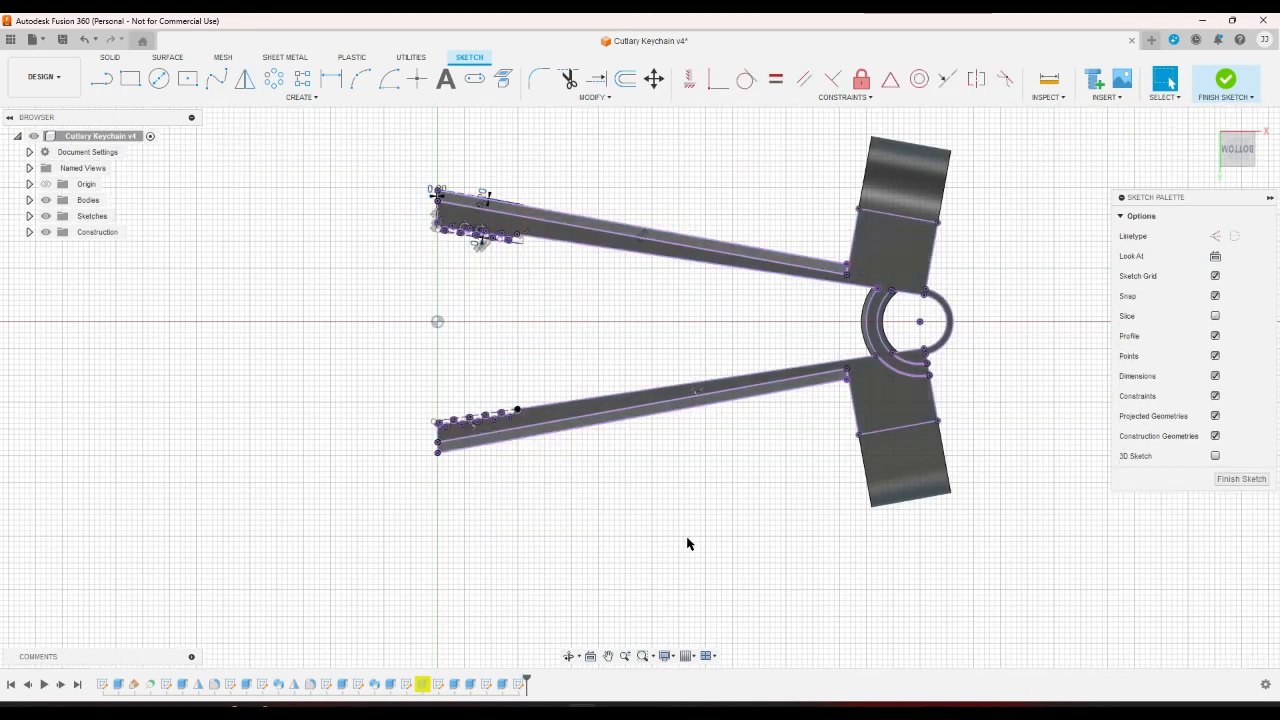
scroll(600, 485, up, 3)
drag(587, 388, 547, 304)
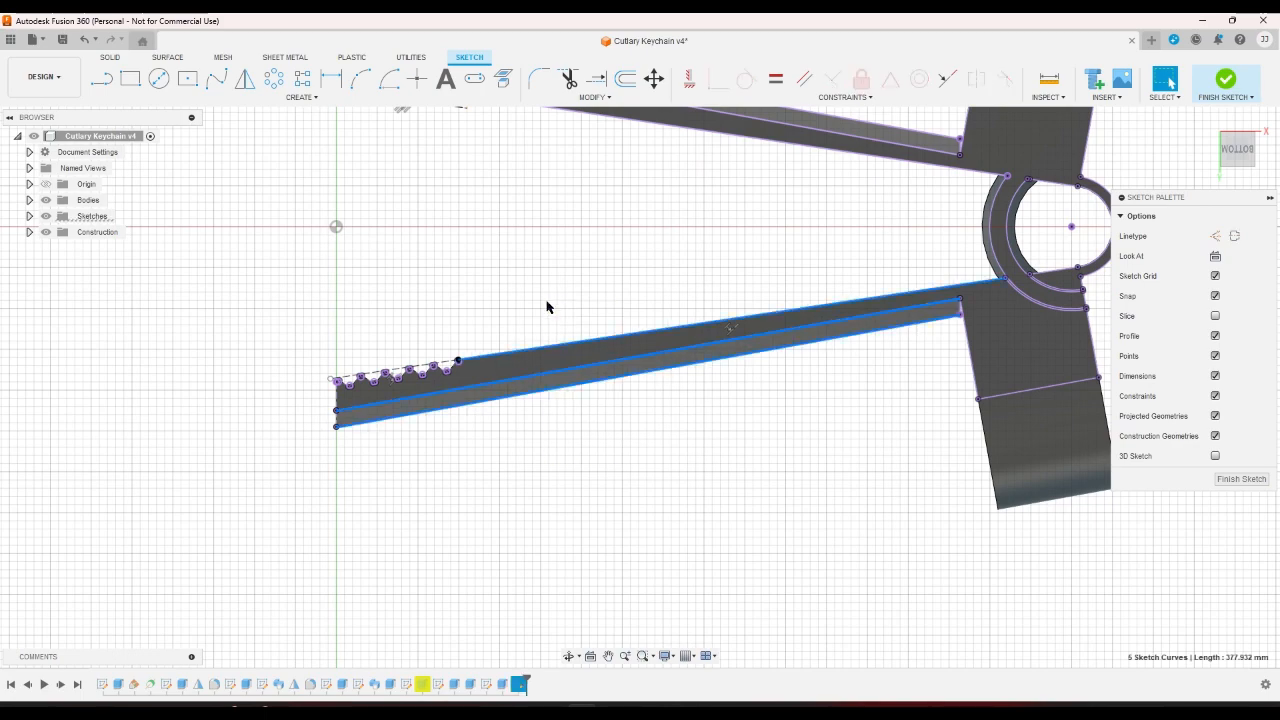
key(x)
click(599, 492)
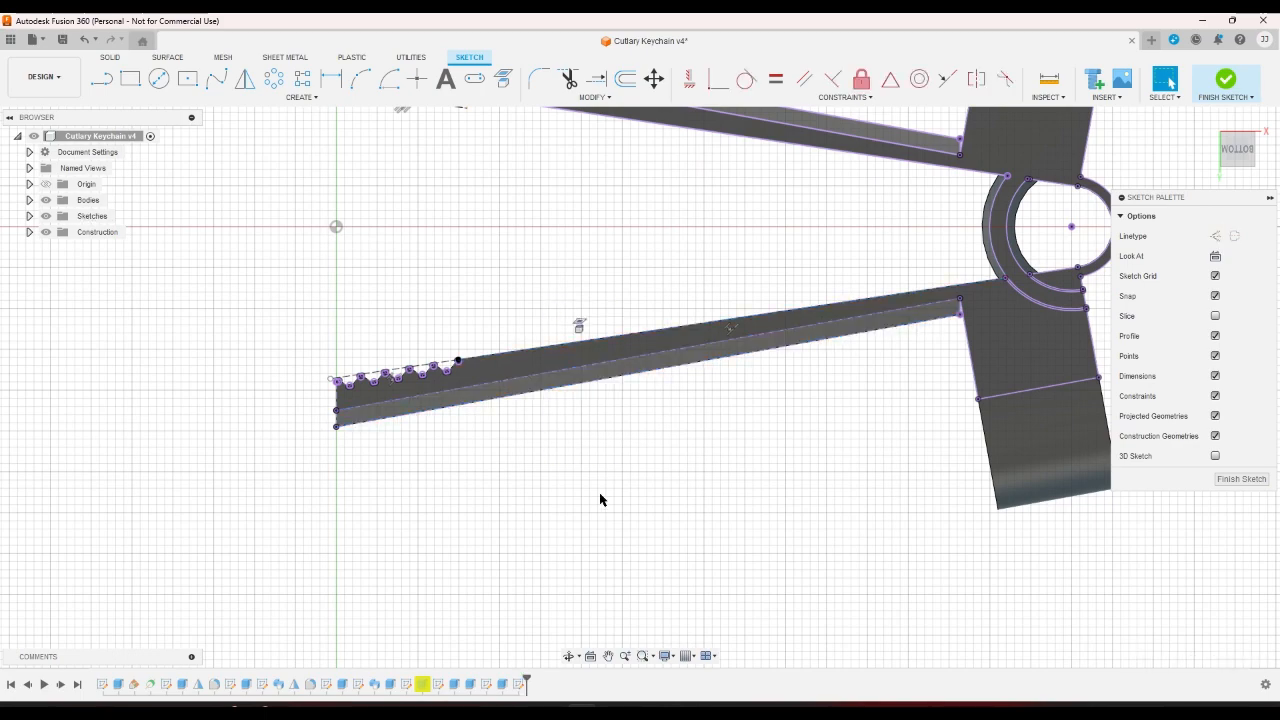
Convert the projected long edges of the upper arm to construction geometry, keeping the outline around its toothed end as solid lines.
scroll(599, 492, down, 3)
scroll(597, 292, up, 1)
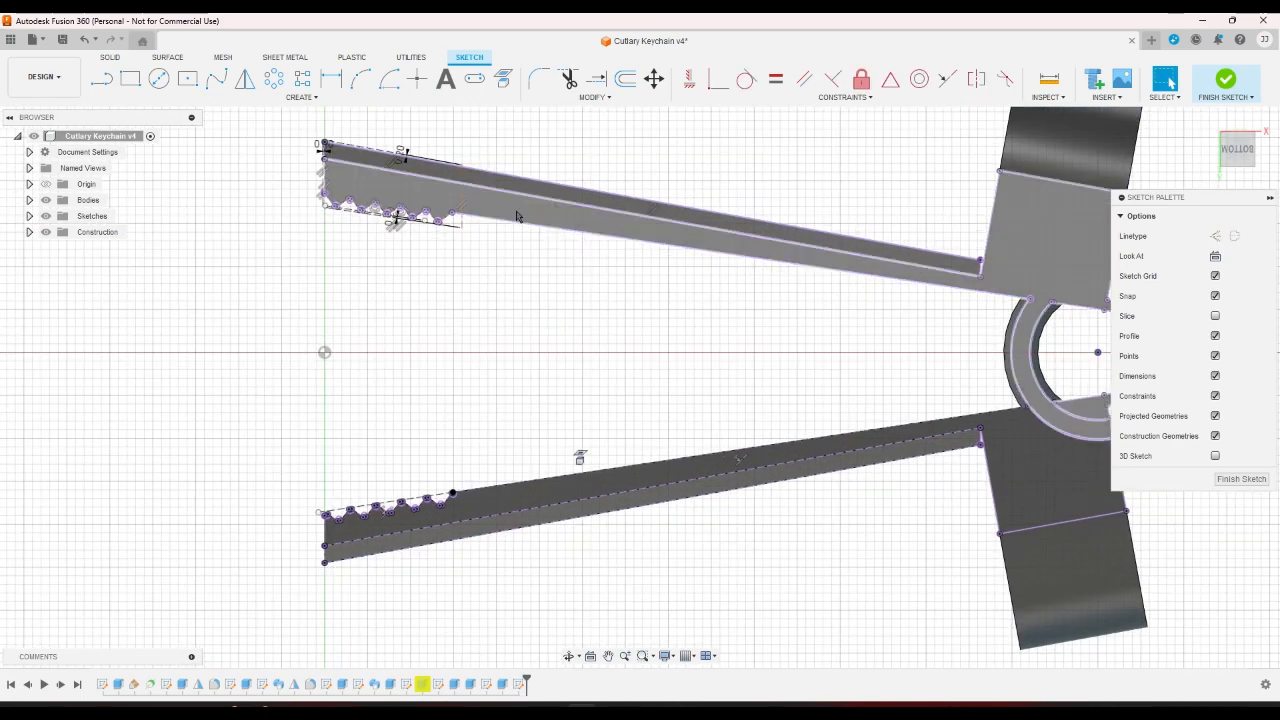
drag(298, 131, 516, 266)
click(529, 289)
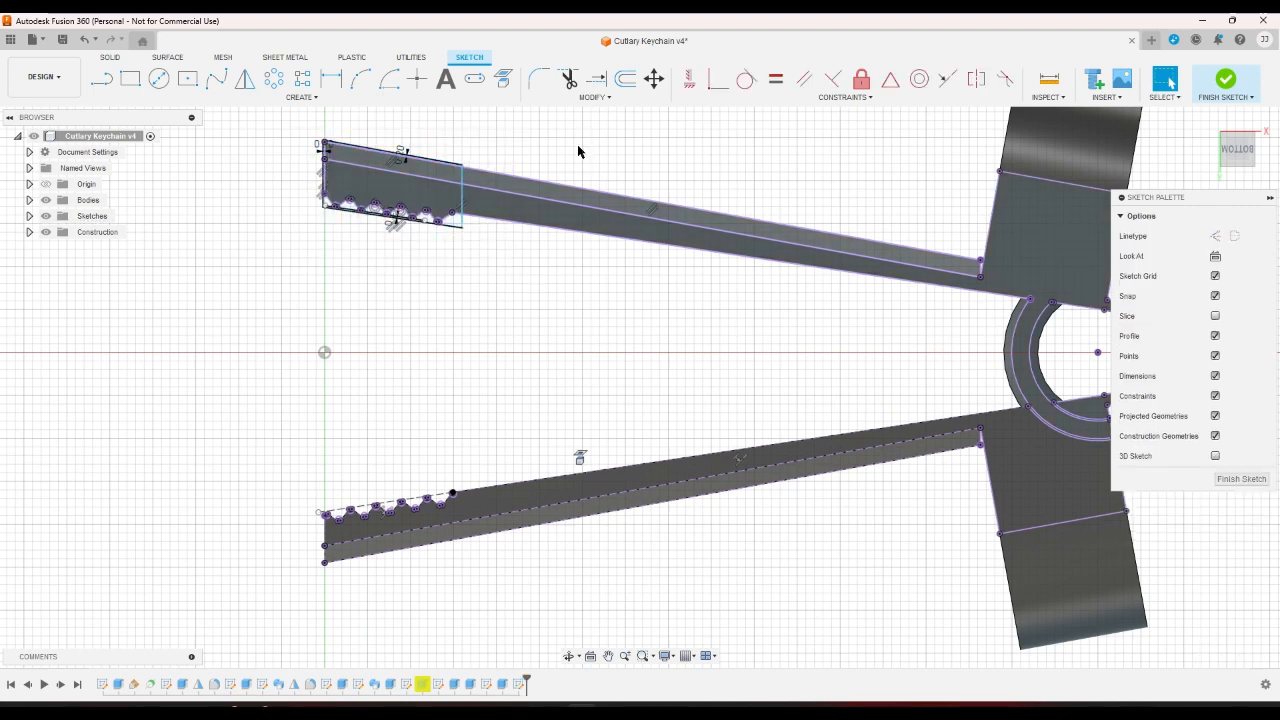
drag(578, 140, 703, 345)
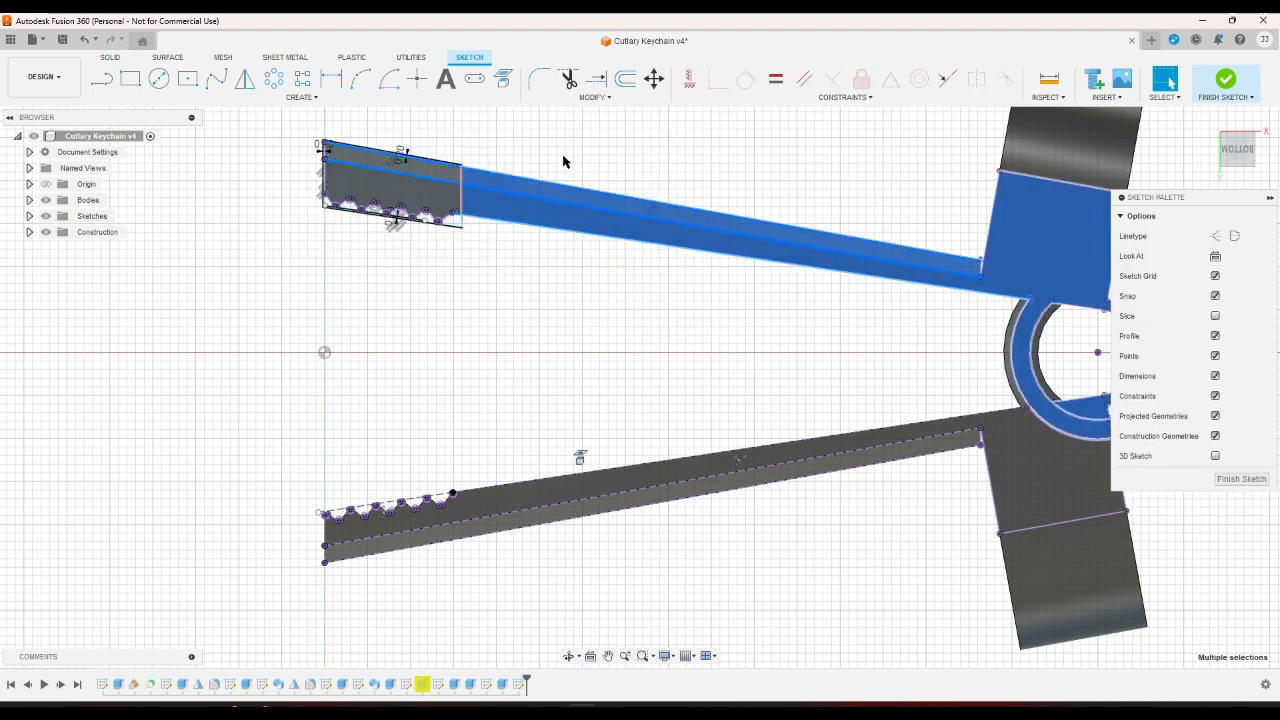
click(578, 226)
Convert the upper arm's innermost rounded tooth tip, its adjoining flank and the neighbouring valley arc to construction geometry.
scroll(410, 218, up, 5)
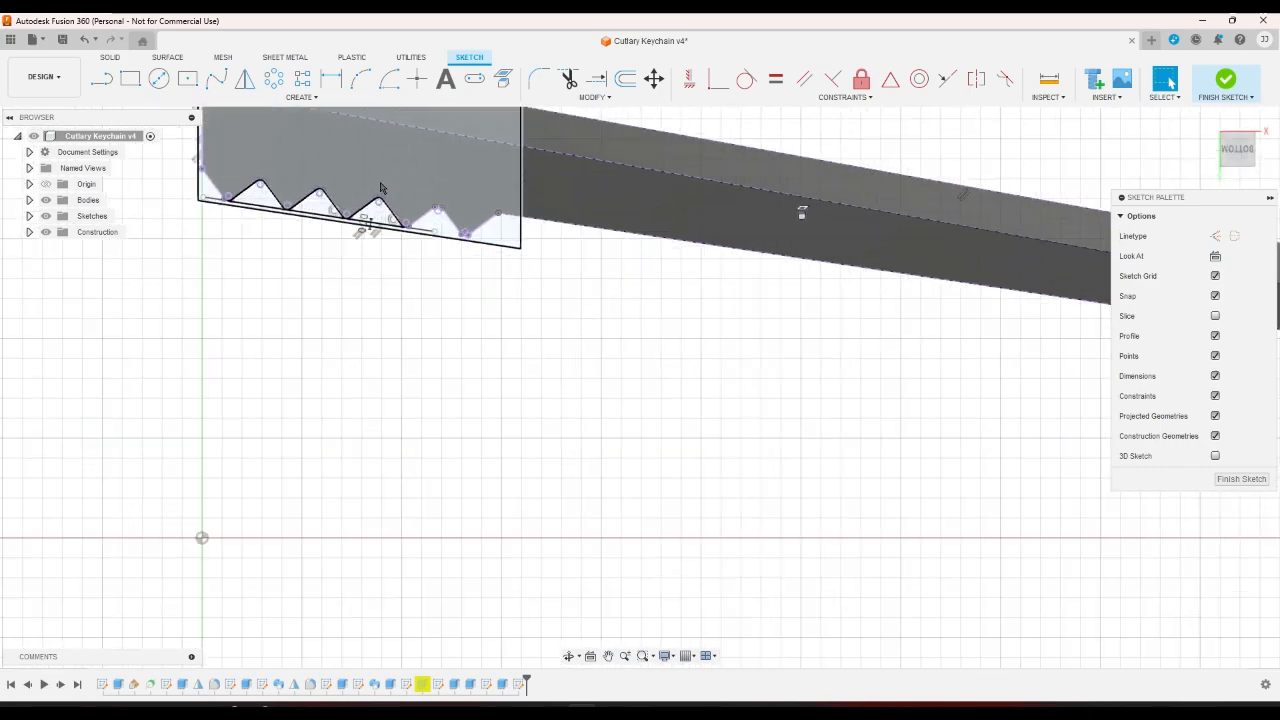
scroll(346, 229, up, 2)
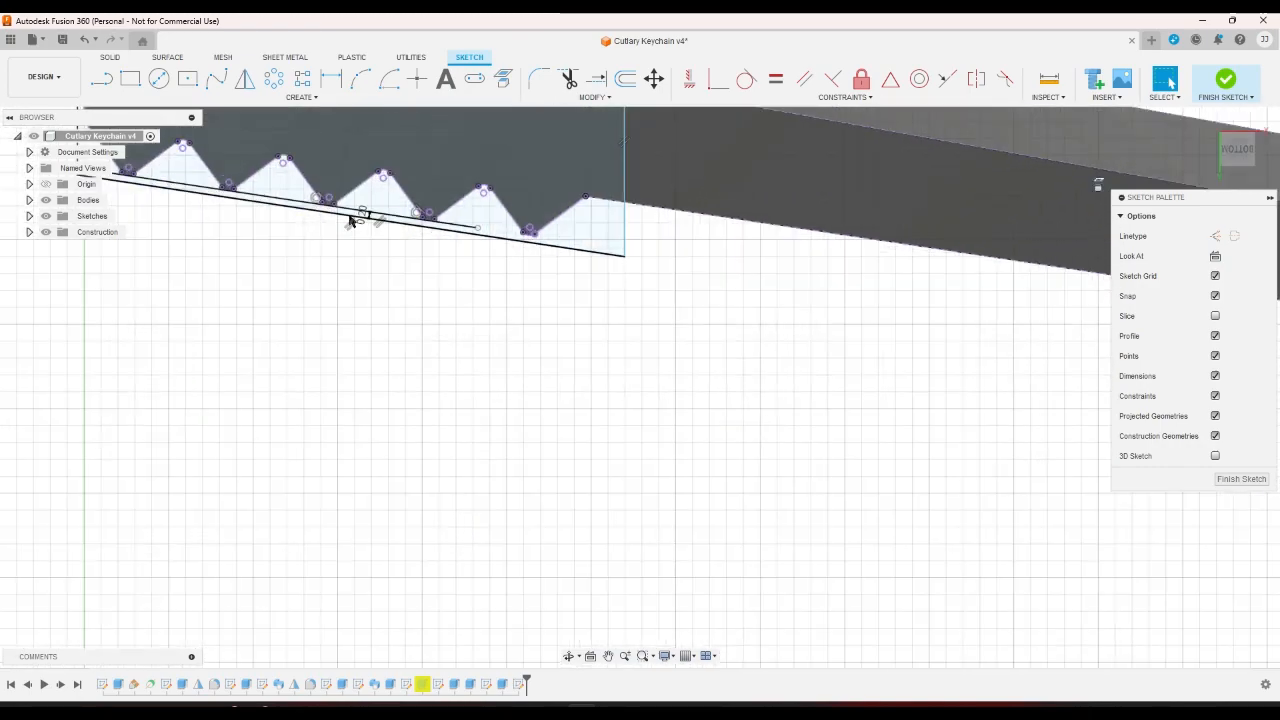
scroll(420, 362, down, 8)
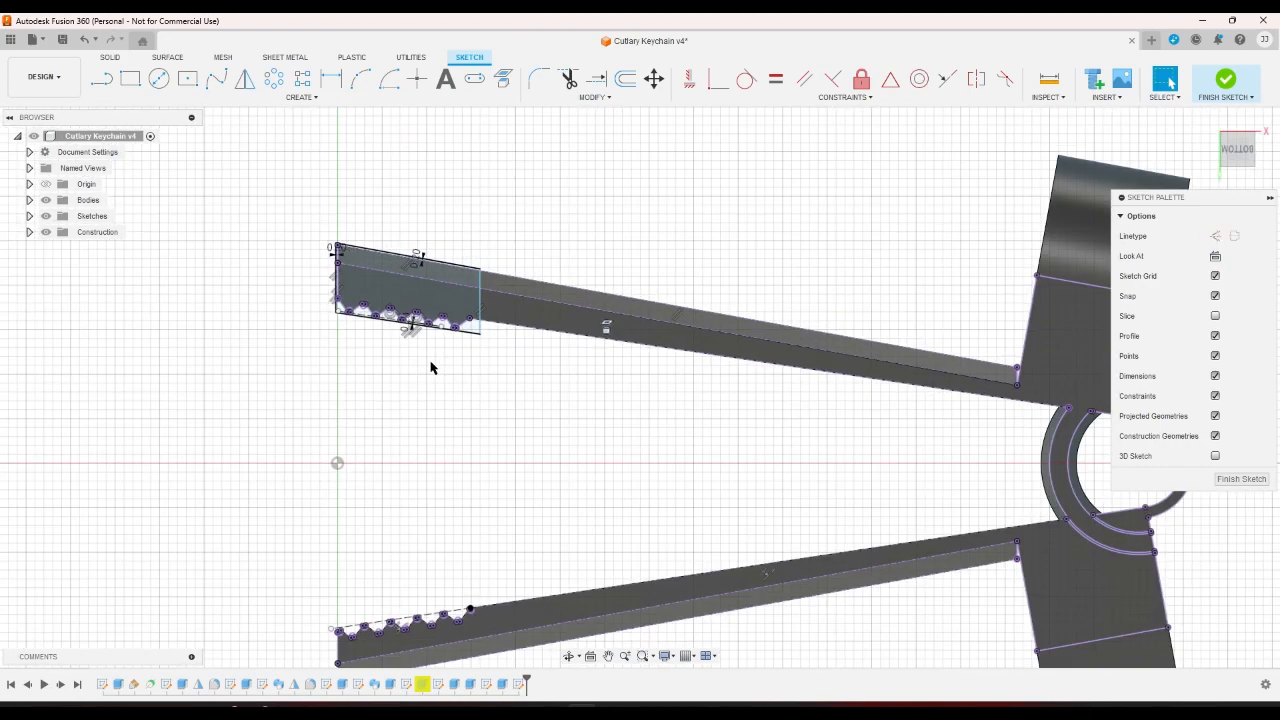
scroll(432, 450, up, 2)
scroll(434, 501, up, 2)
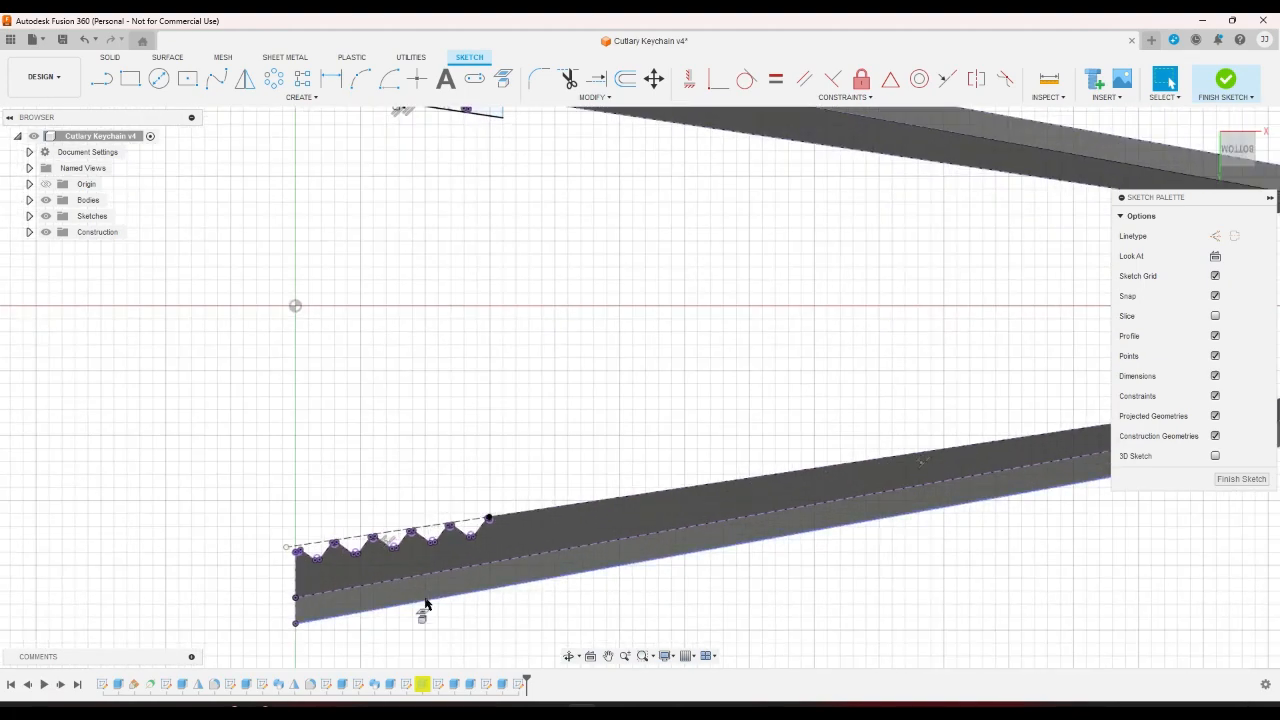
scroll(425, 560, down, 4)
scroll(414, 362, up, 8)
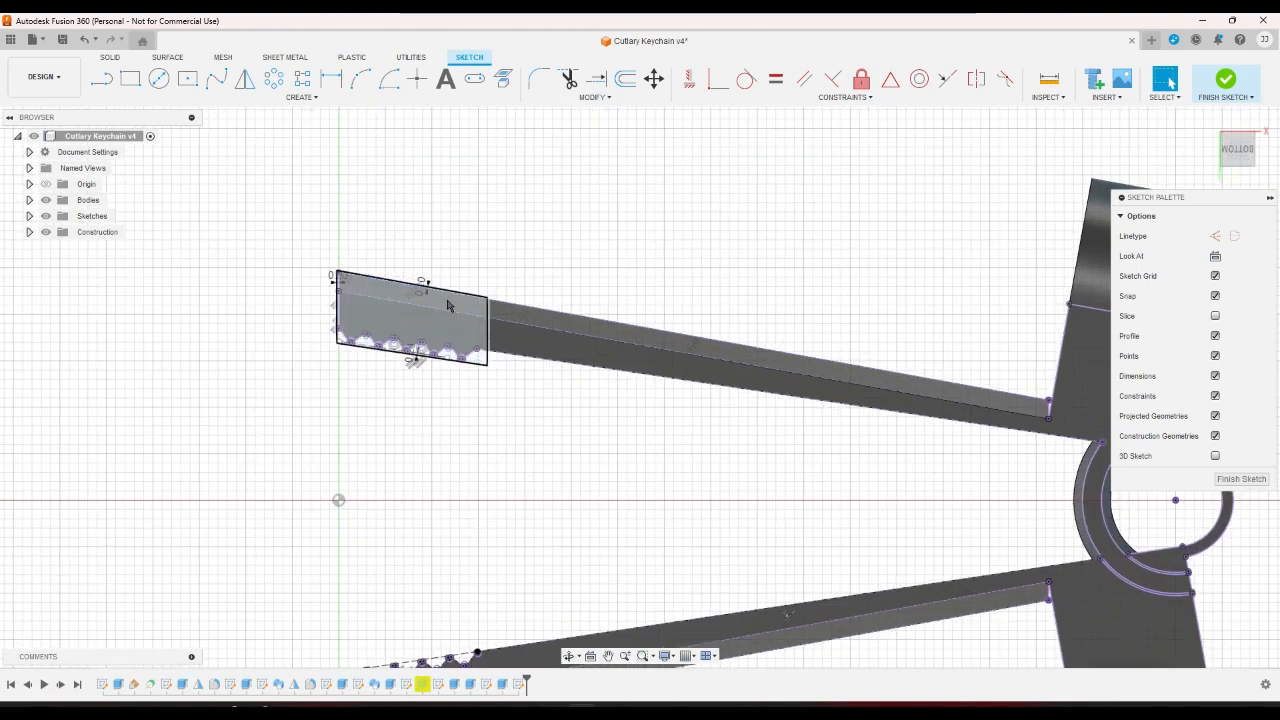
scroll(479, 390, up, 2)
click(436, 398)
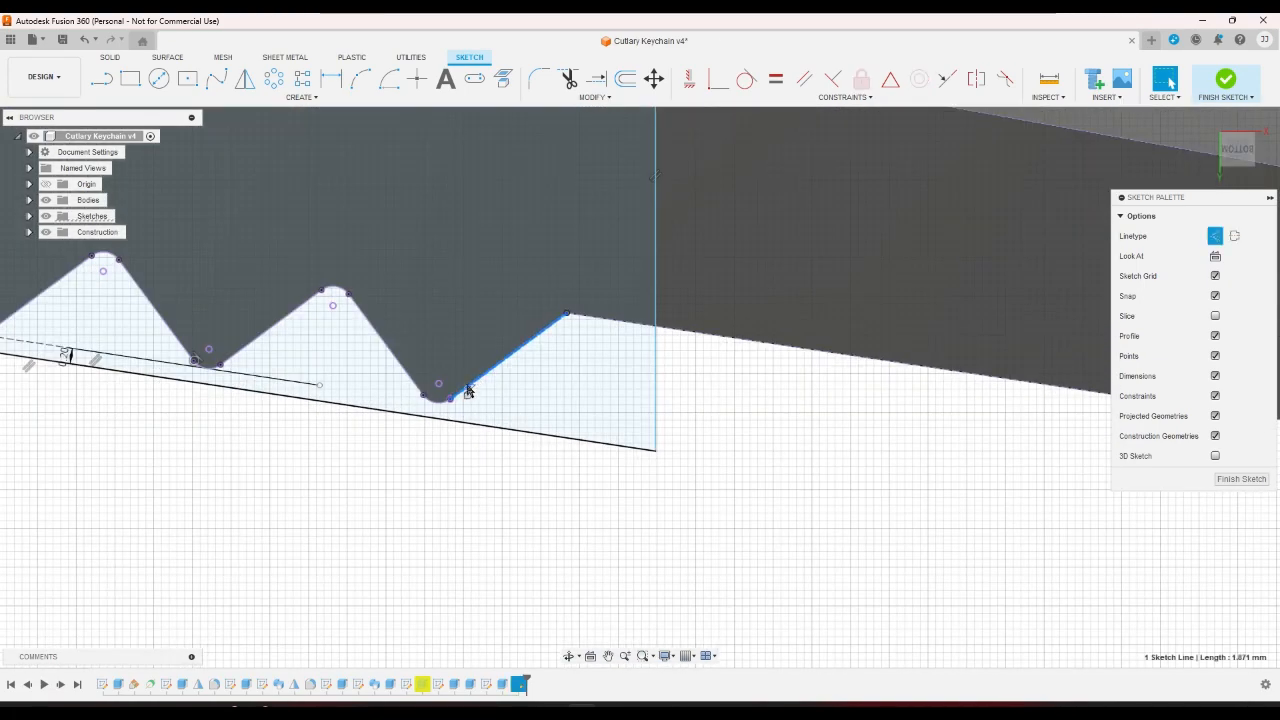
key(x)
click(419, 388)
key(x)
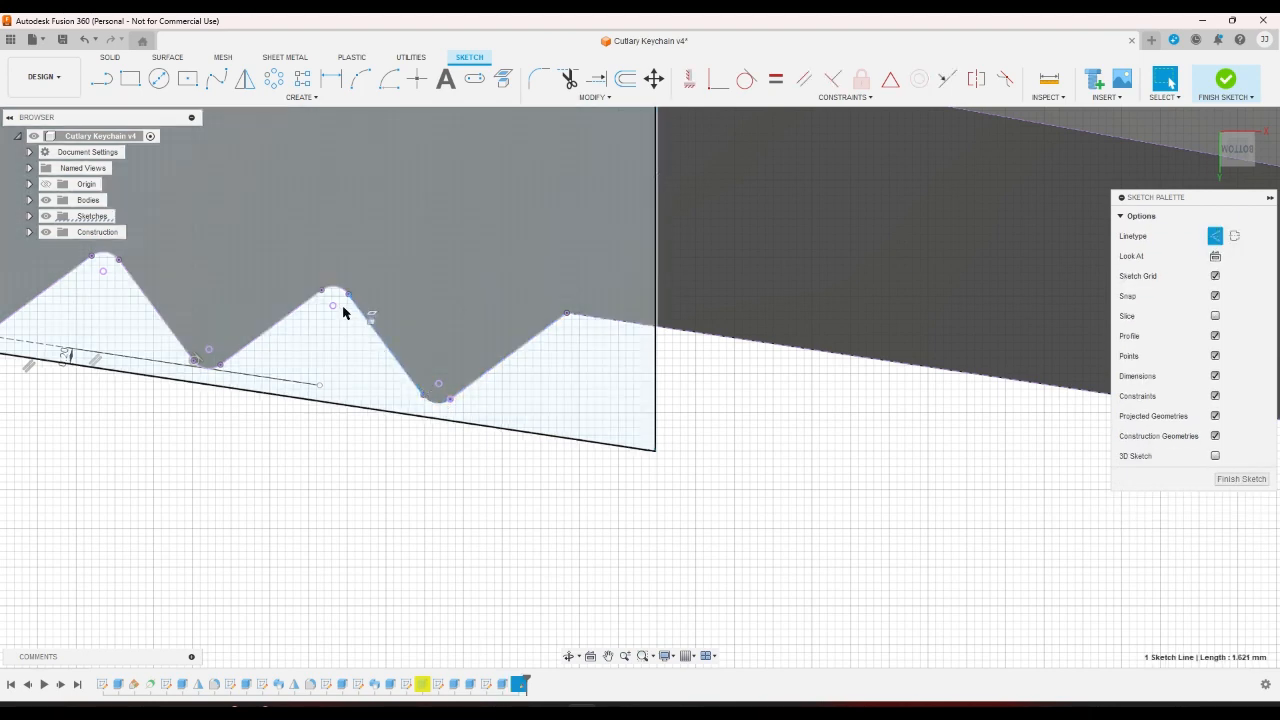
click(338, 287)
key(x)
Convert both flanks and the rounded tip of the upper arm's second tooth from the inner end to construction geometry.
click(222, 367)
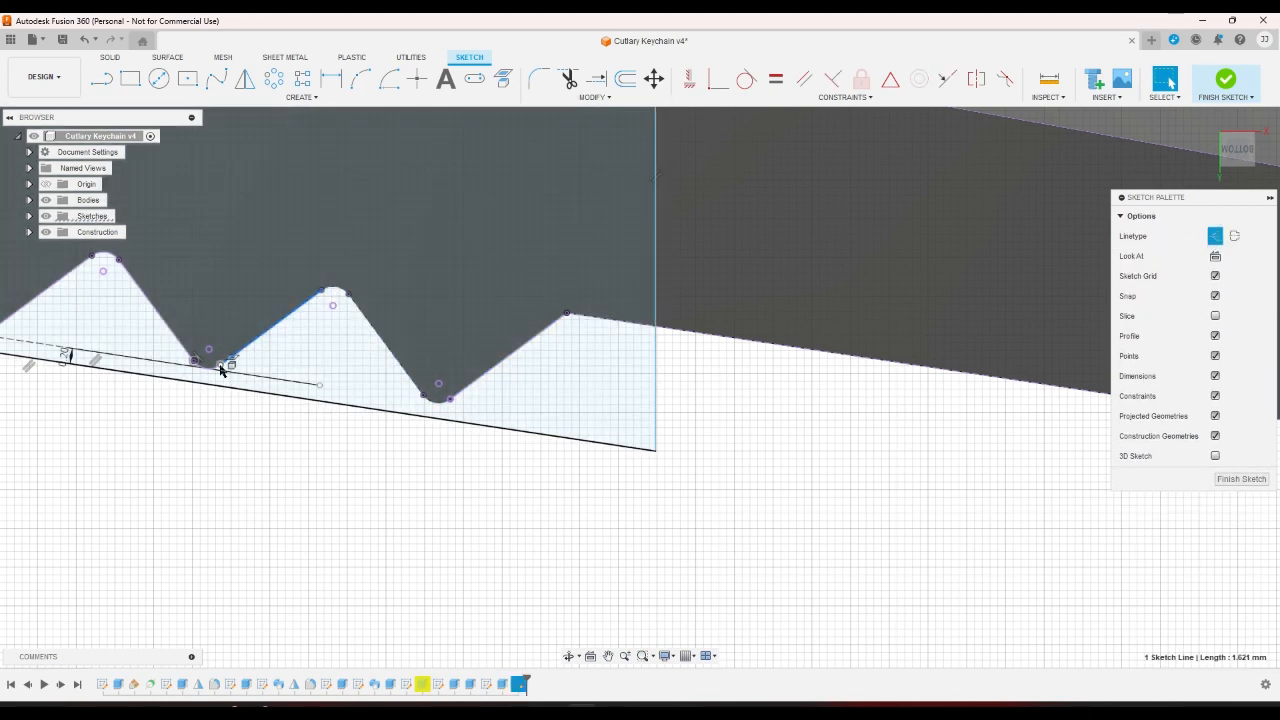
click(210, 373)
click(188, 353)
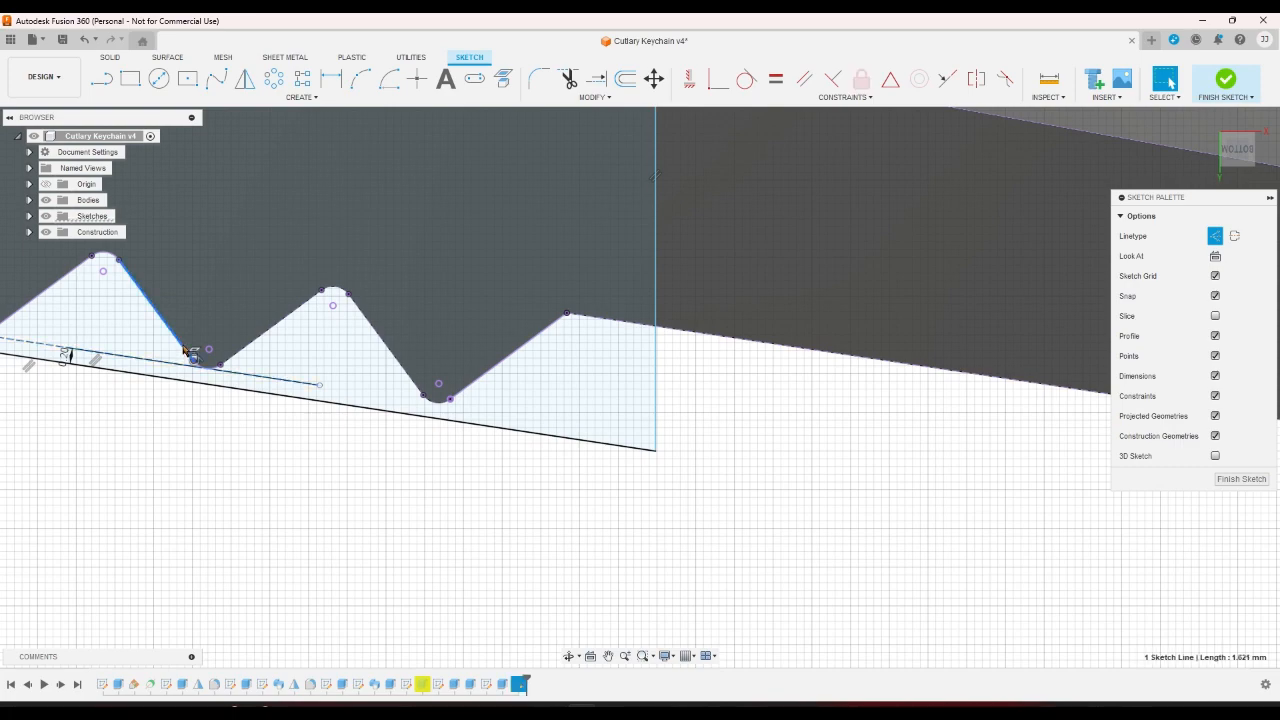
scroll(210, 370, up, 5)
click(230, 388)
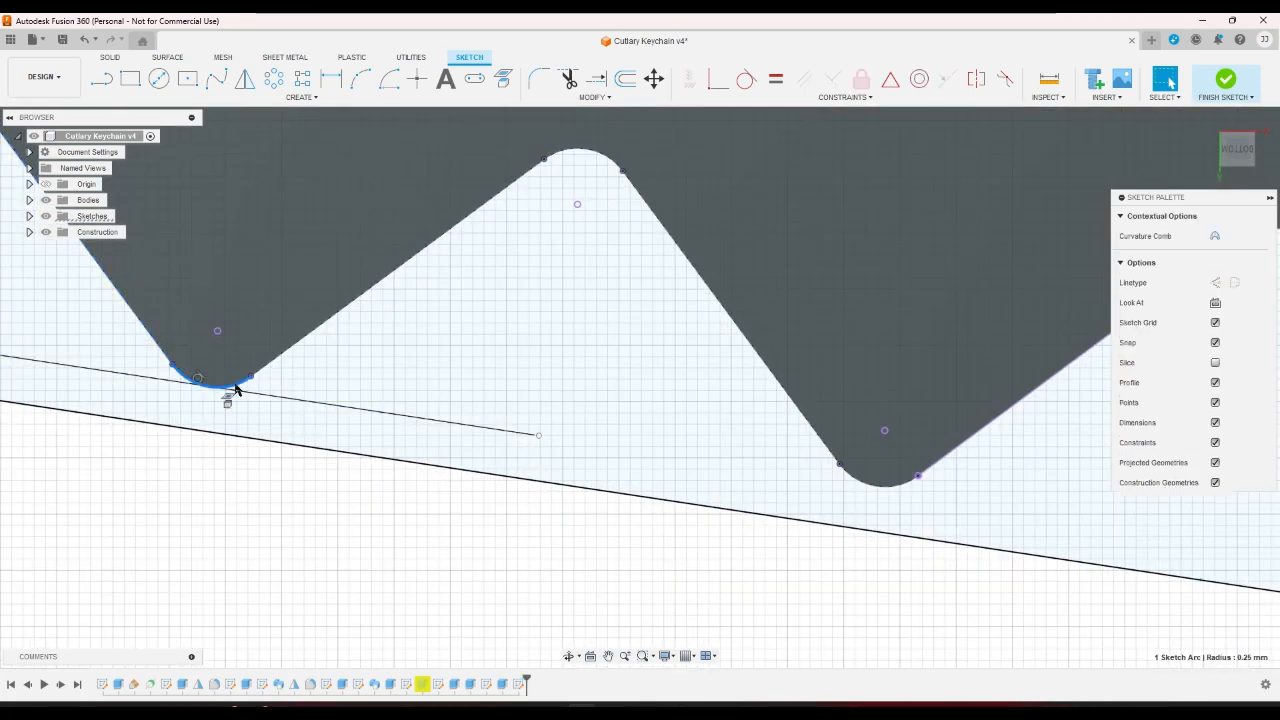
scroll(374, 597, down, 10)
scroll(268, 524, up, 4)
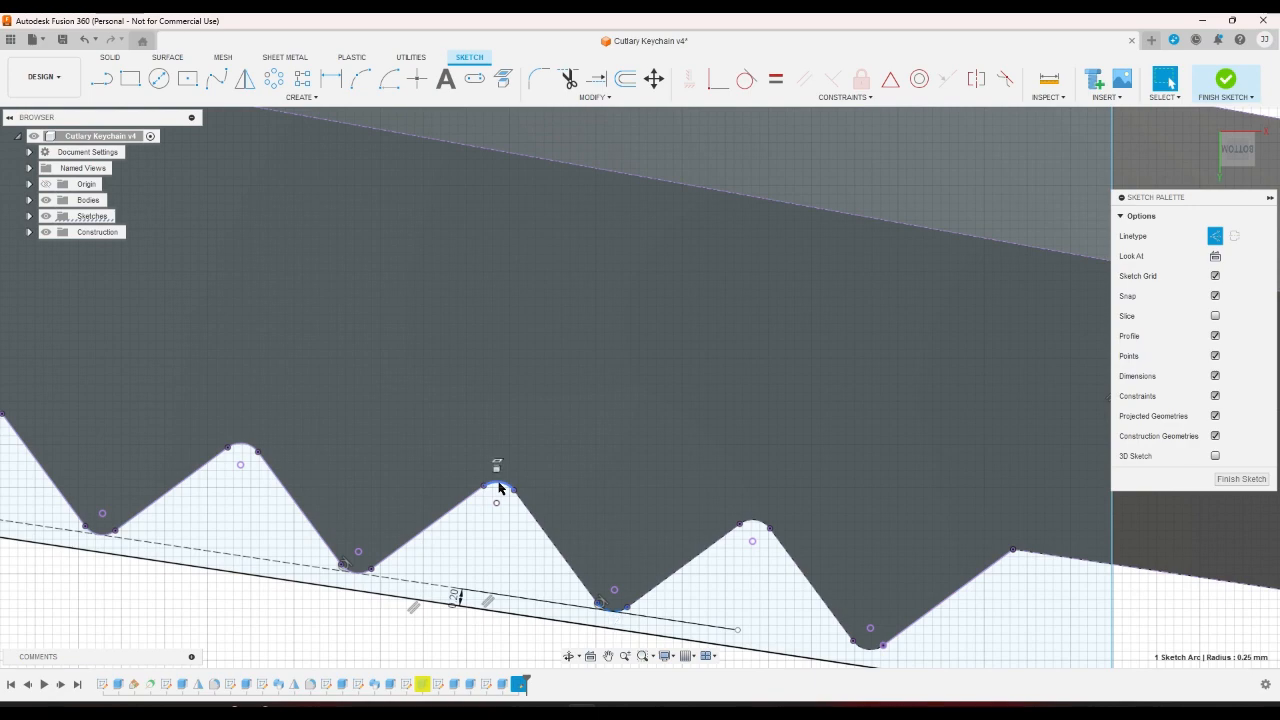
Select the flanks, valley arcs and rounded tips of the upper arm's third and fourth teeth together and convert them to construction geometry.
click(496, 488)
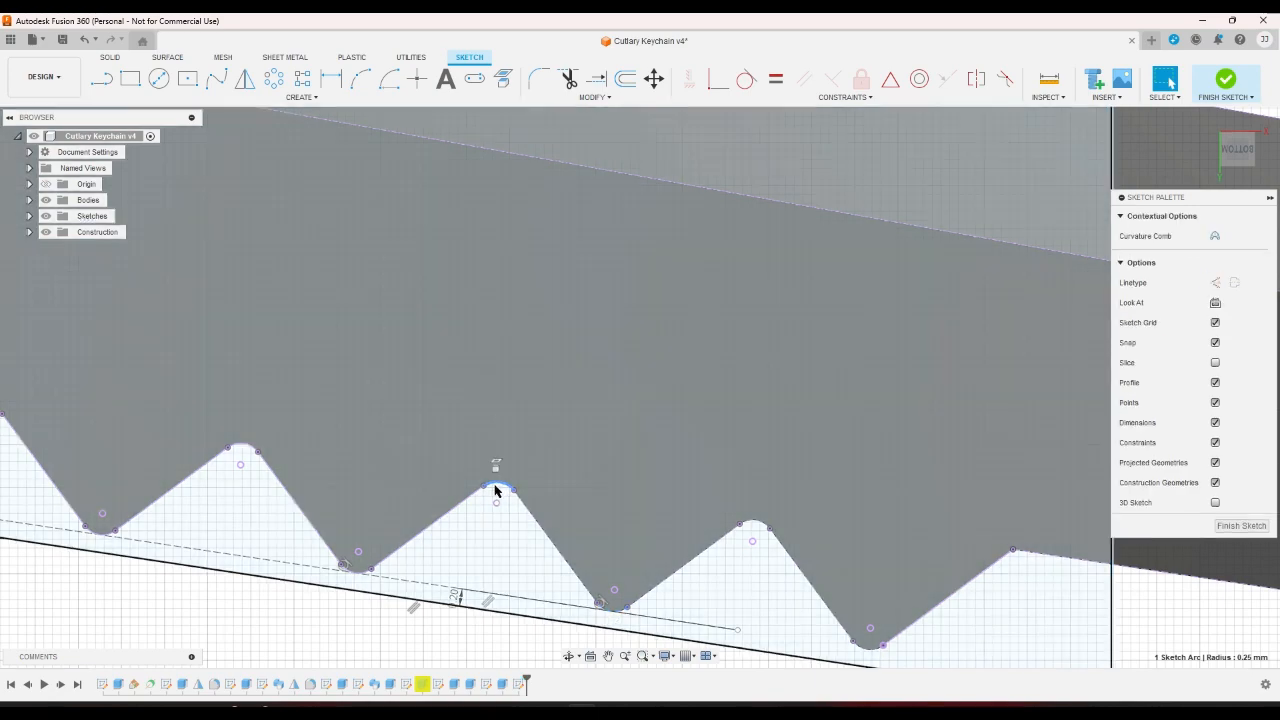
ctrl+click(428, 525)
ctrl+click(310, 522)
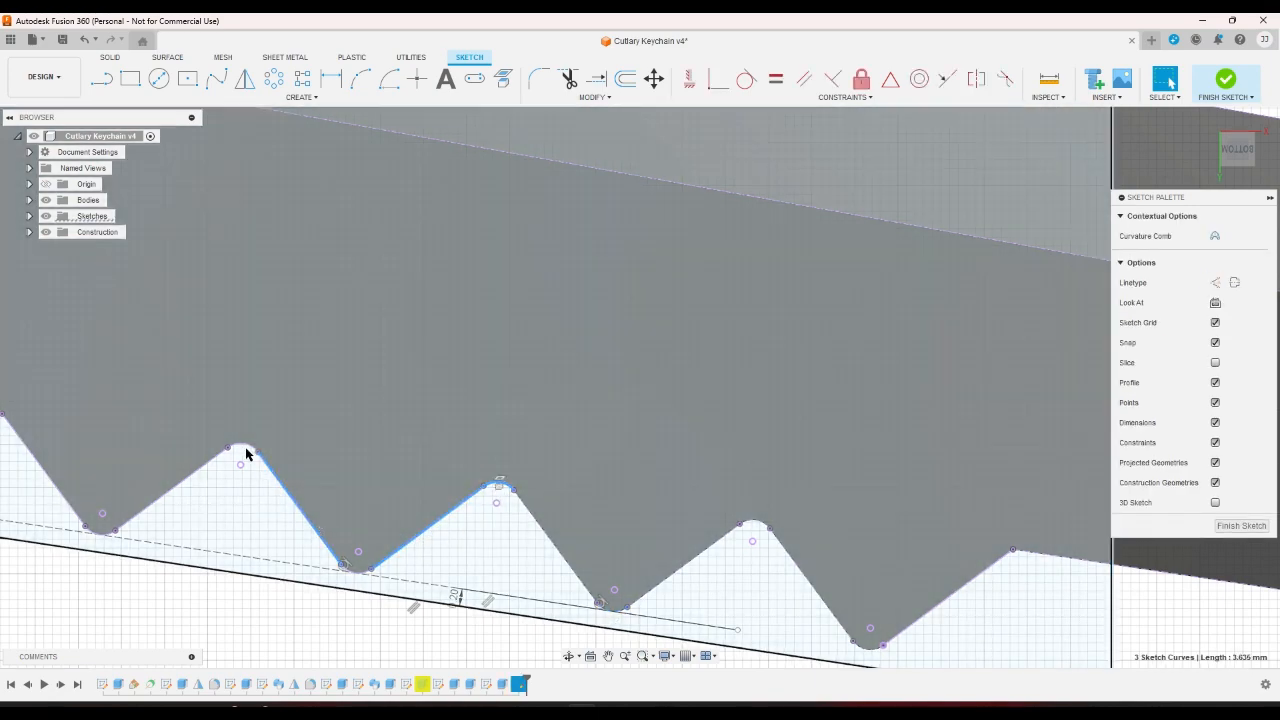
ctrl+click(240, 447)
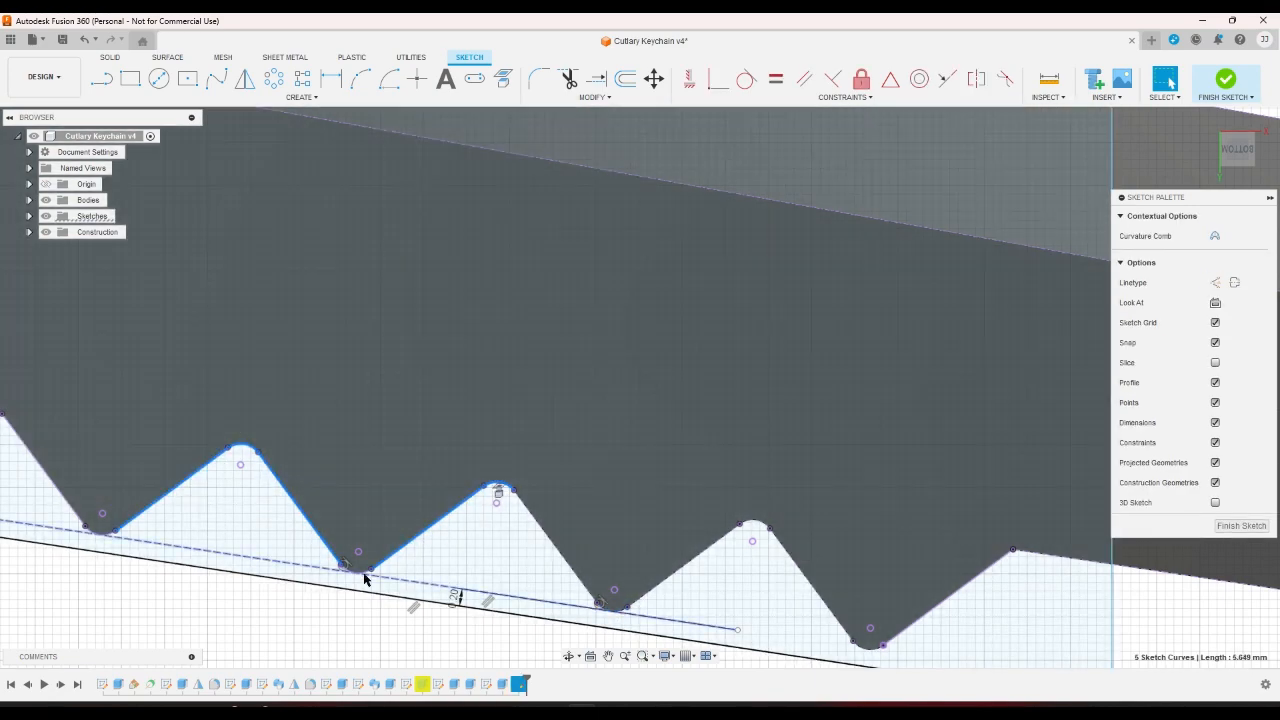
ctrl+click(367, 572)
ctrl+click(365, 571)
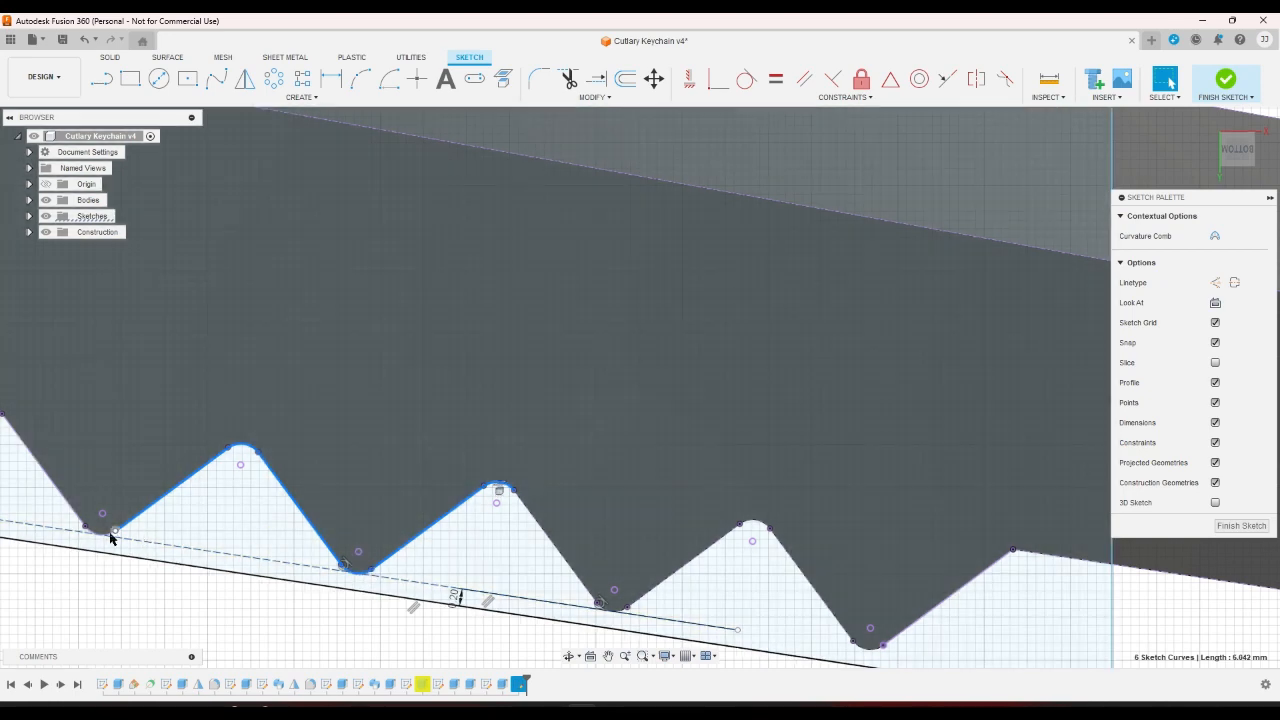
ctrl+click(106, 534)
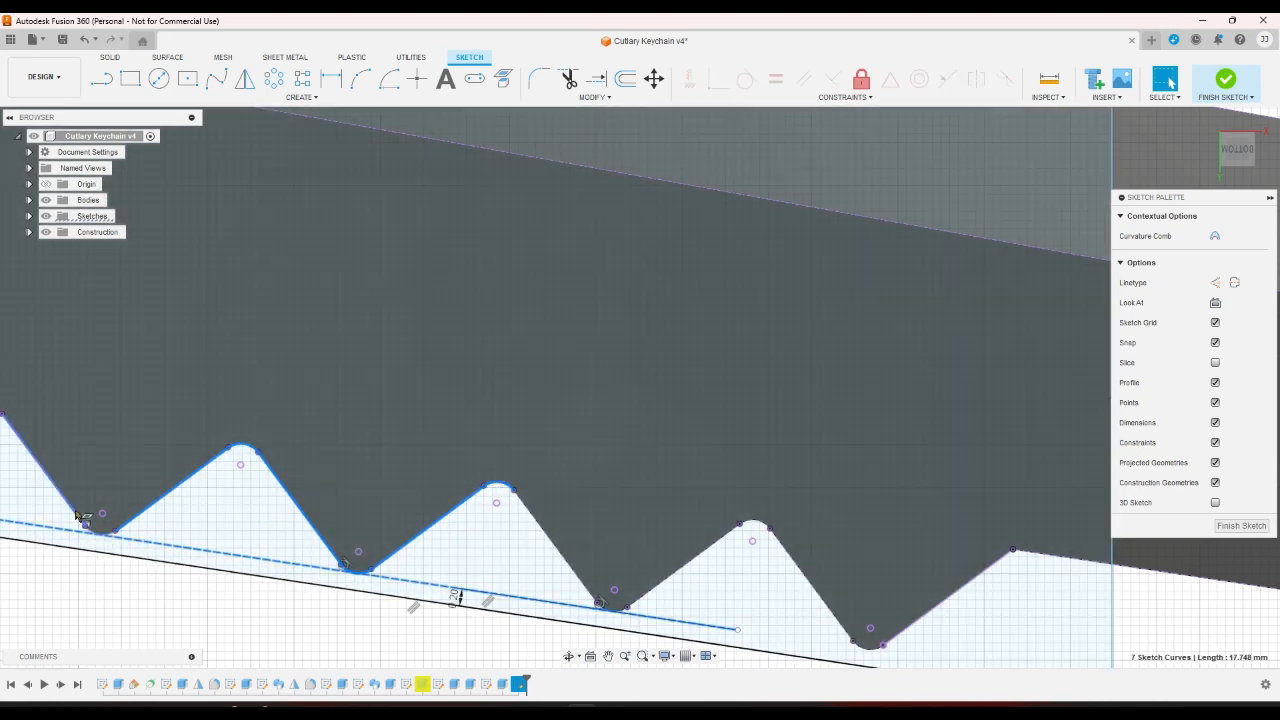
ctrl+click(90, 531)
ctrl+click(97, 534)
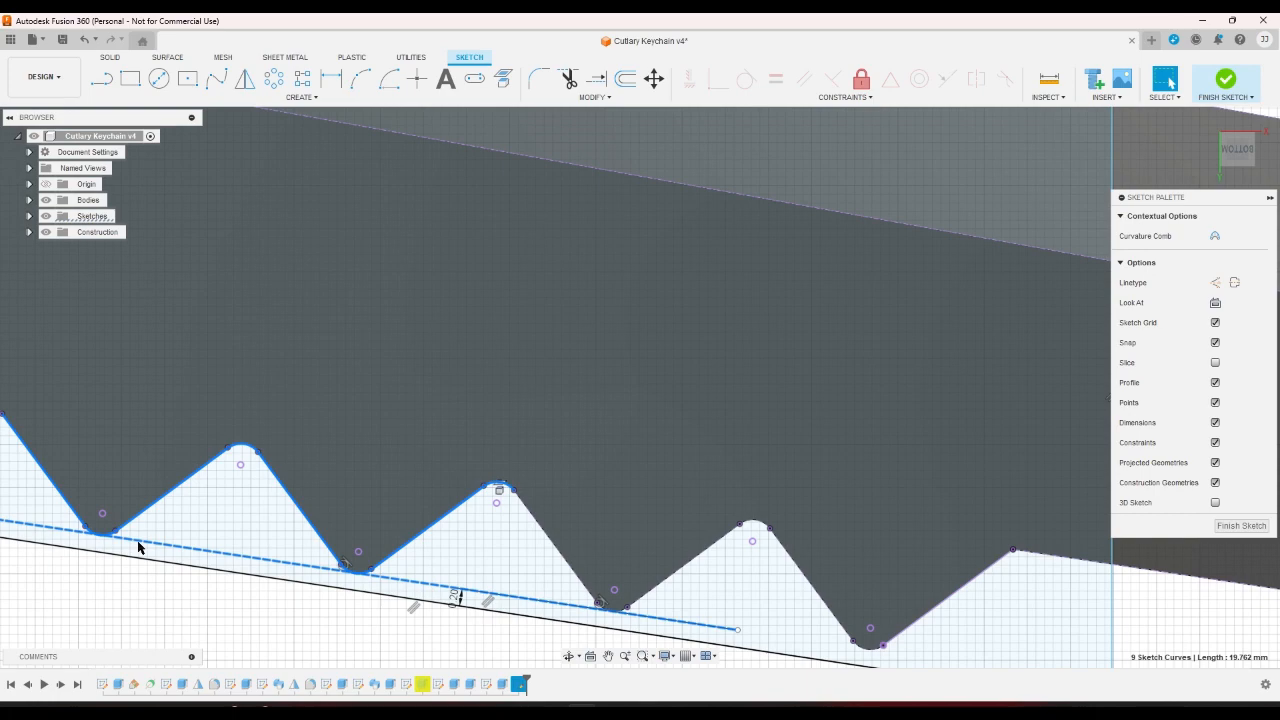
ctrl+click(136, 545)
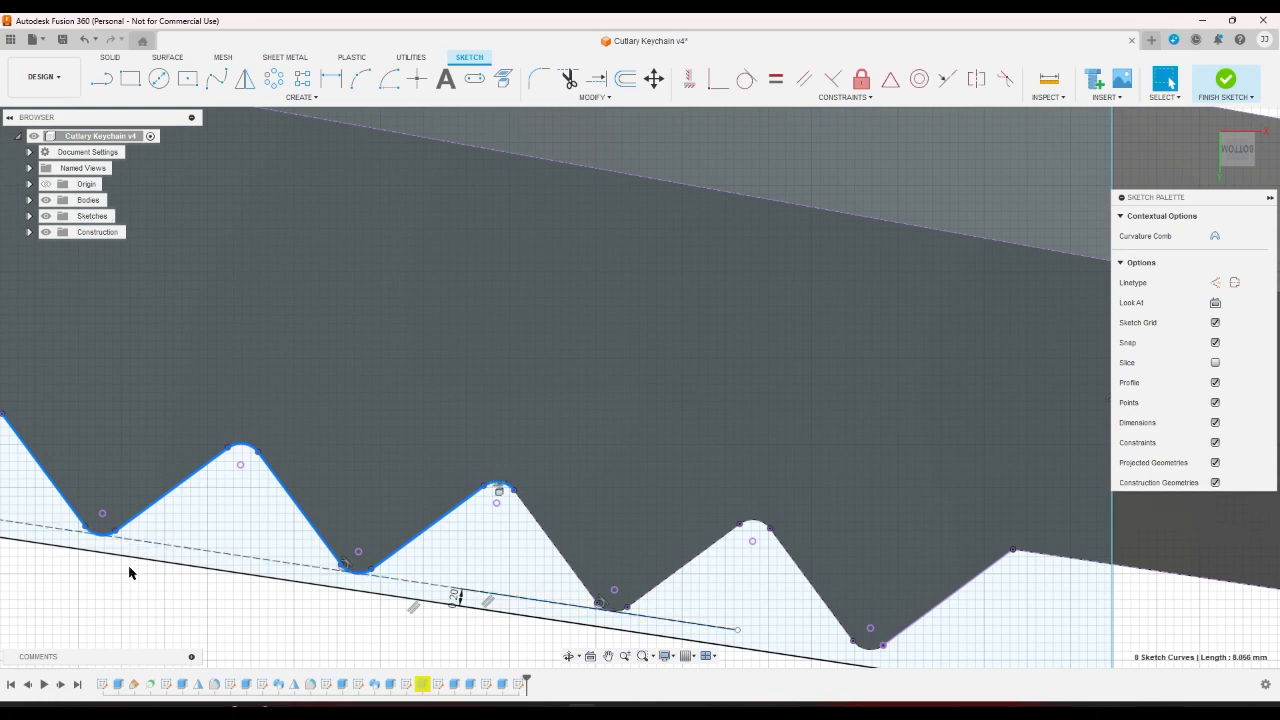
key(x)
scroll(195, 632, down, 6)
key(Escape)
scroll(54, 598, up, 1)
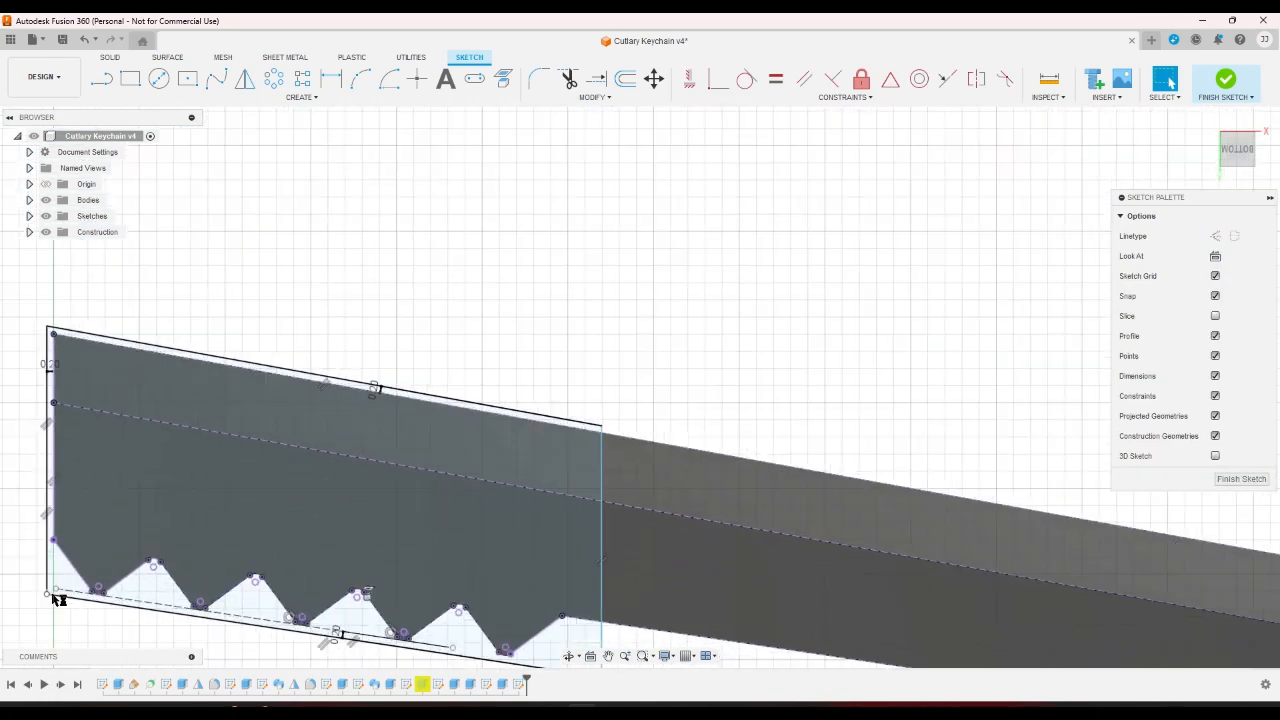
Convert the remaining edges of the upper arm's outermost tooth and the arm's vertical end edge to construction geometry.
scroll(52, 594, up, 3)
click(97, 554)
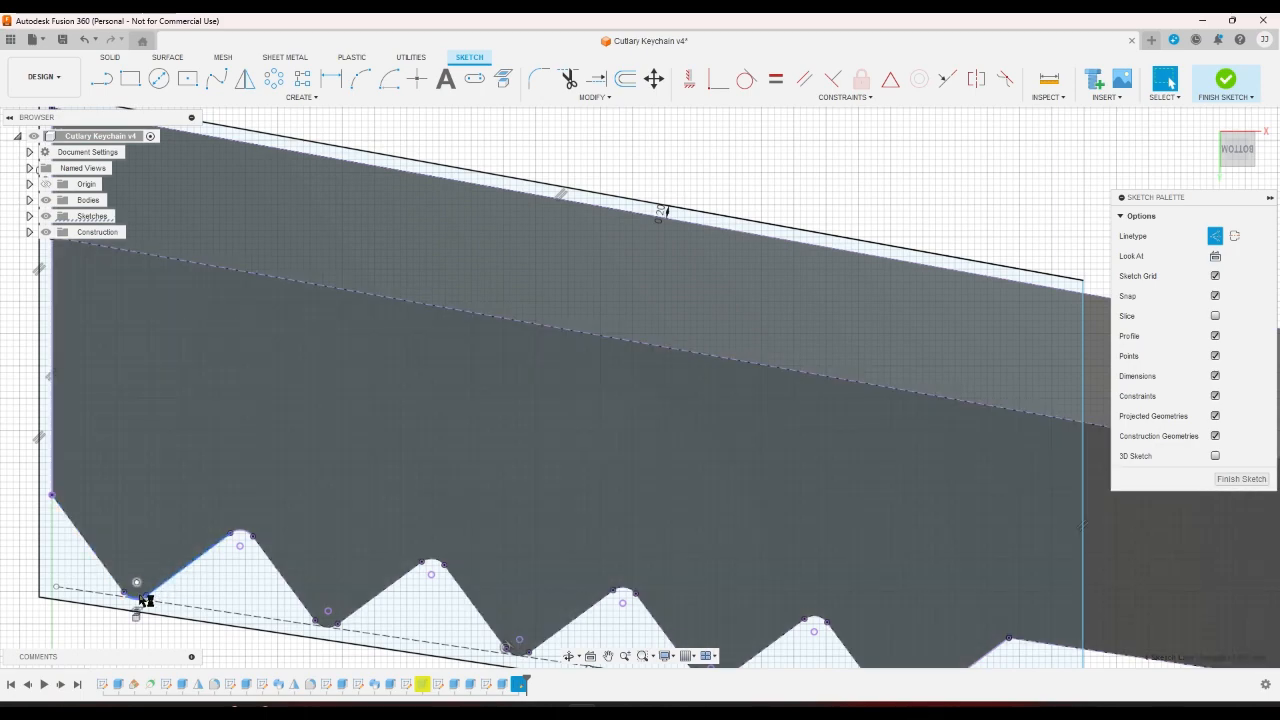
click(140, 600)
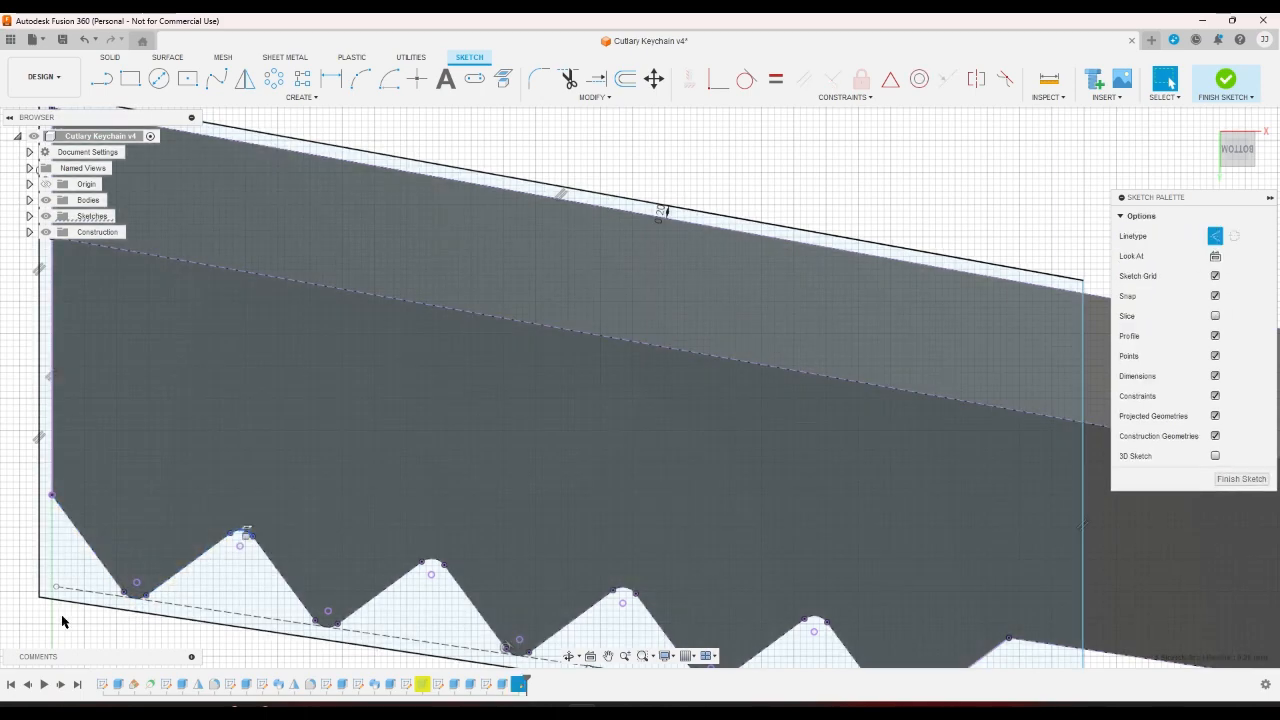
click(62, 615)
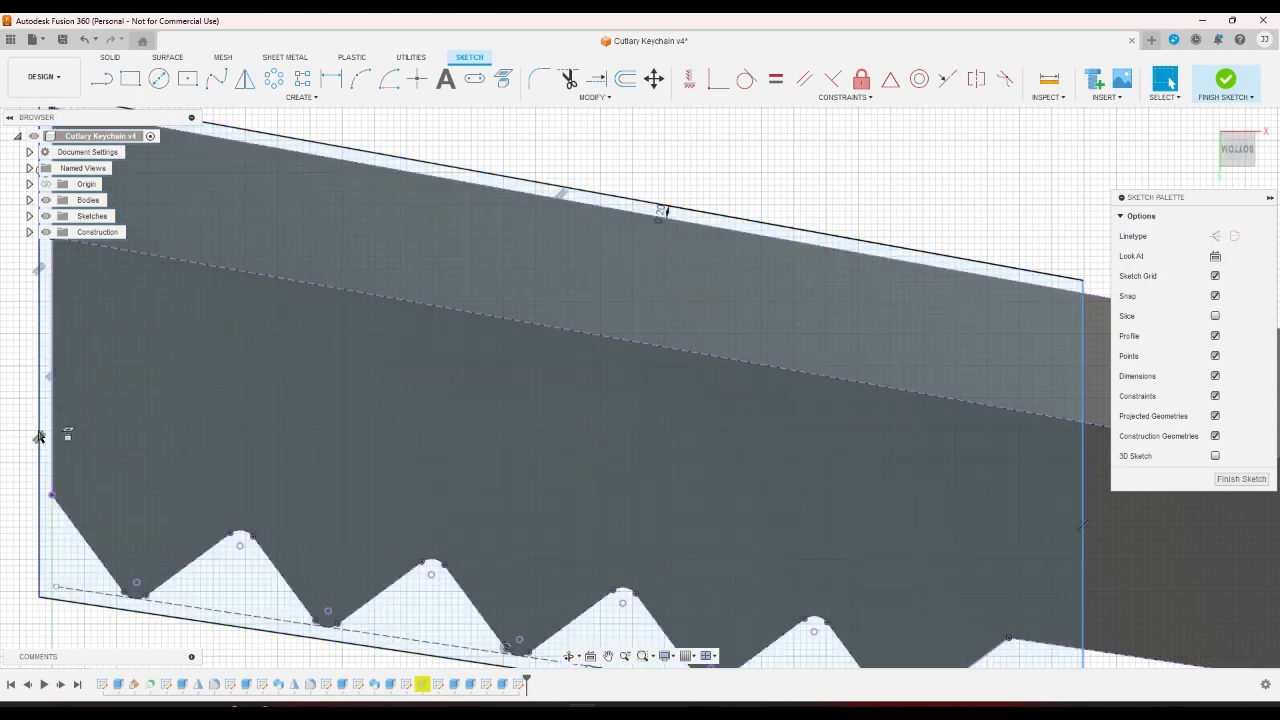
click(53, 450)
scroll(55, 455, down, 5)
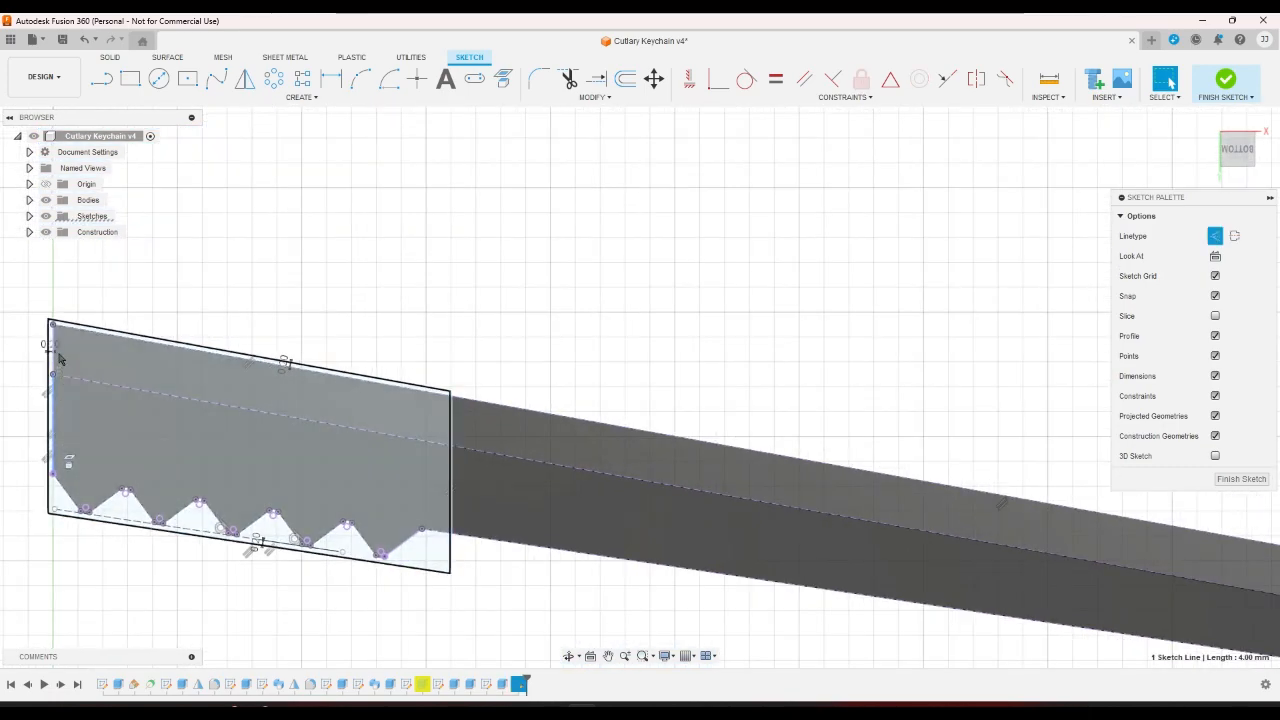
scroll(296, 288, down, 8)
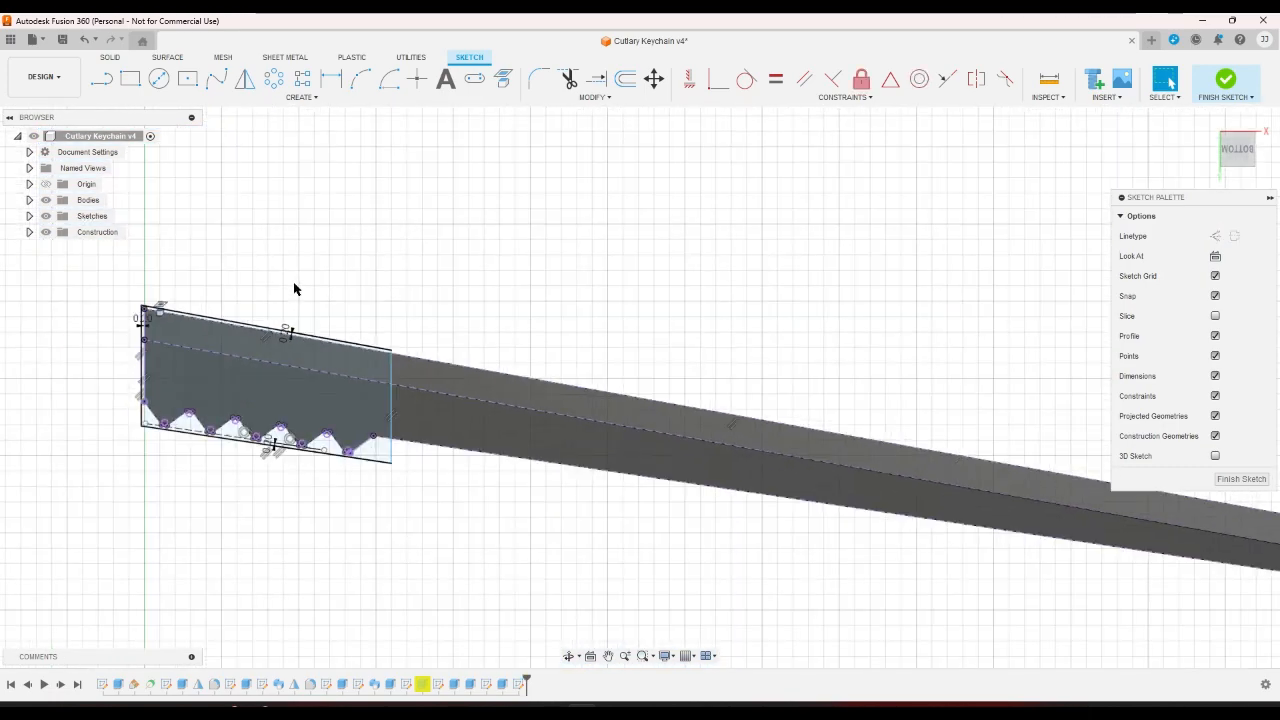
Sketch a closed four-sided line profile loosely around the lower arm's toothed end.
scroll(312, 474, up, 8)
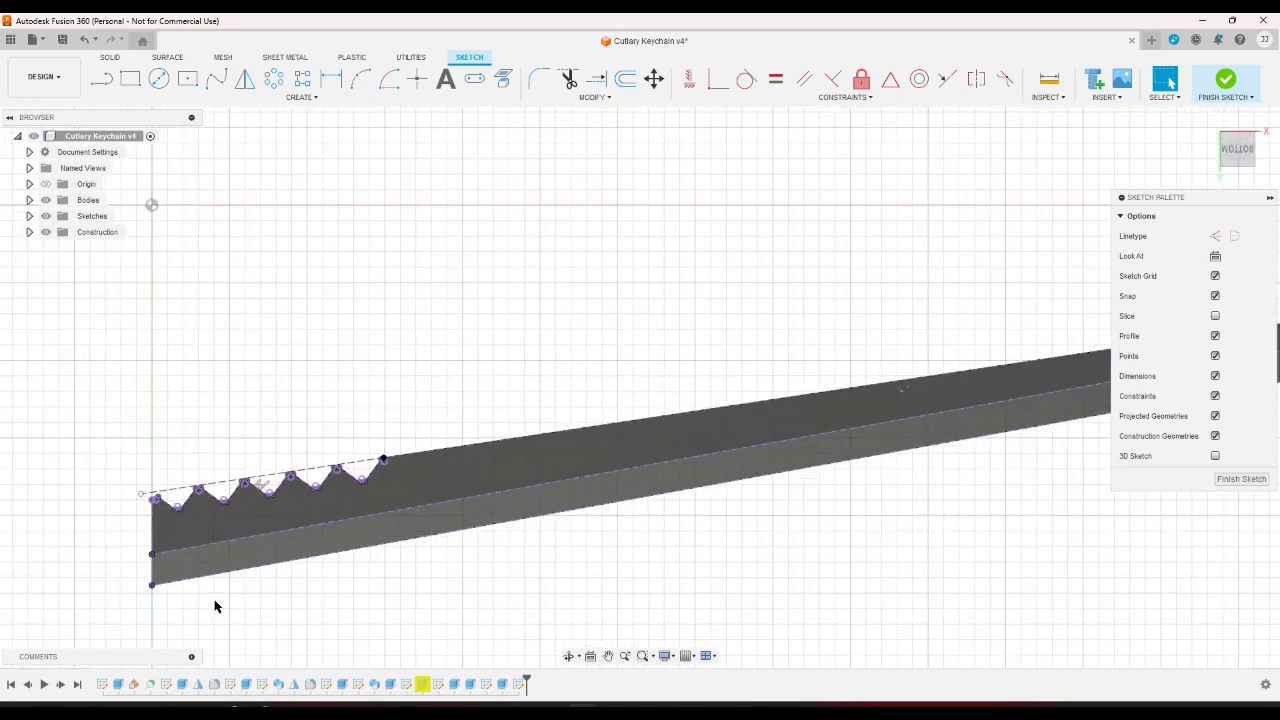
key(l)
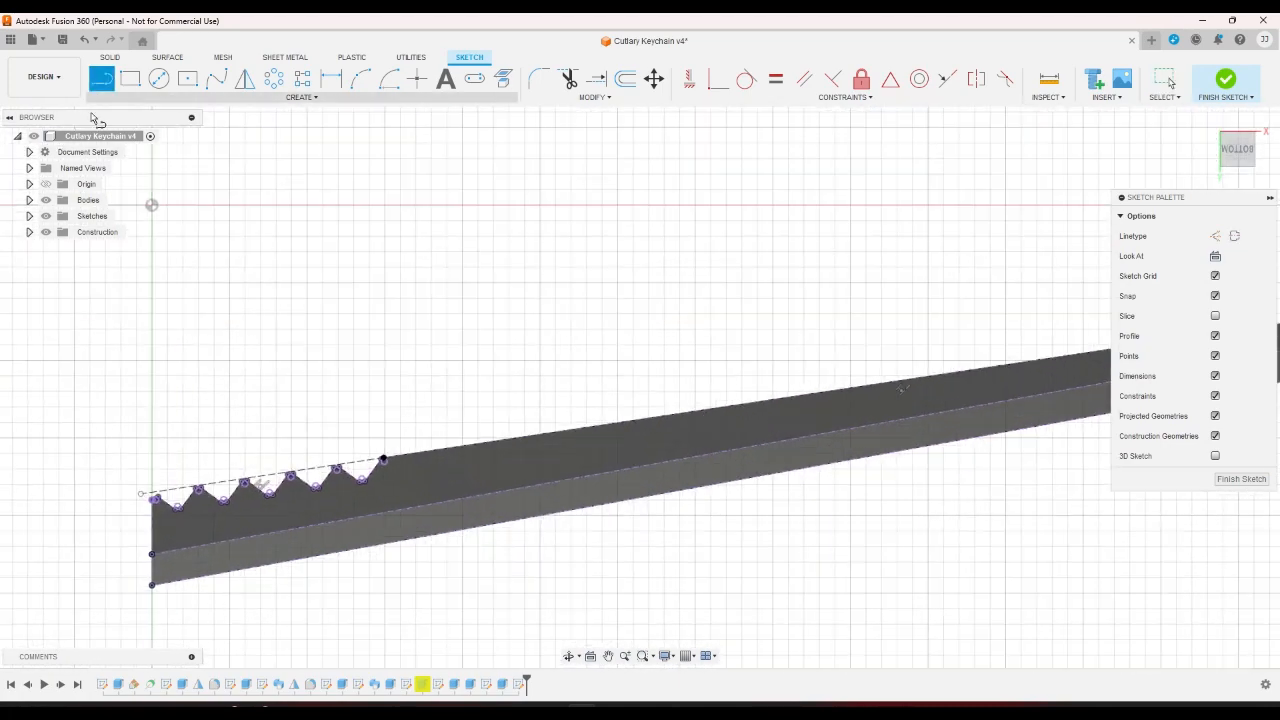
click(416, 563)
click(128, 620)
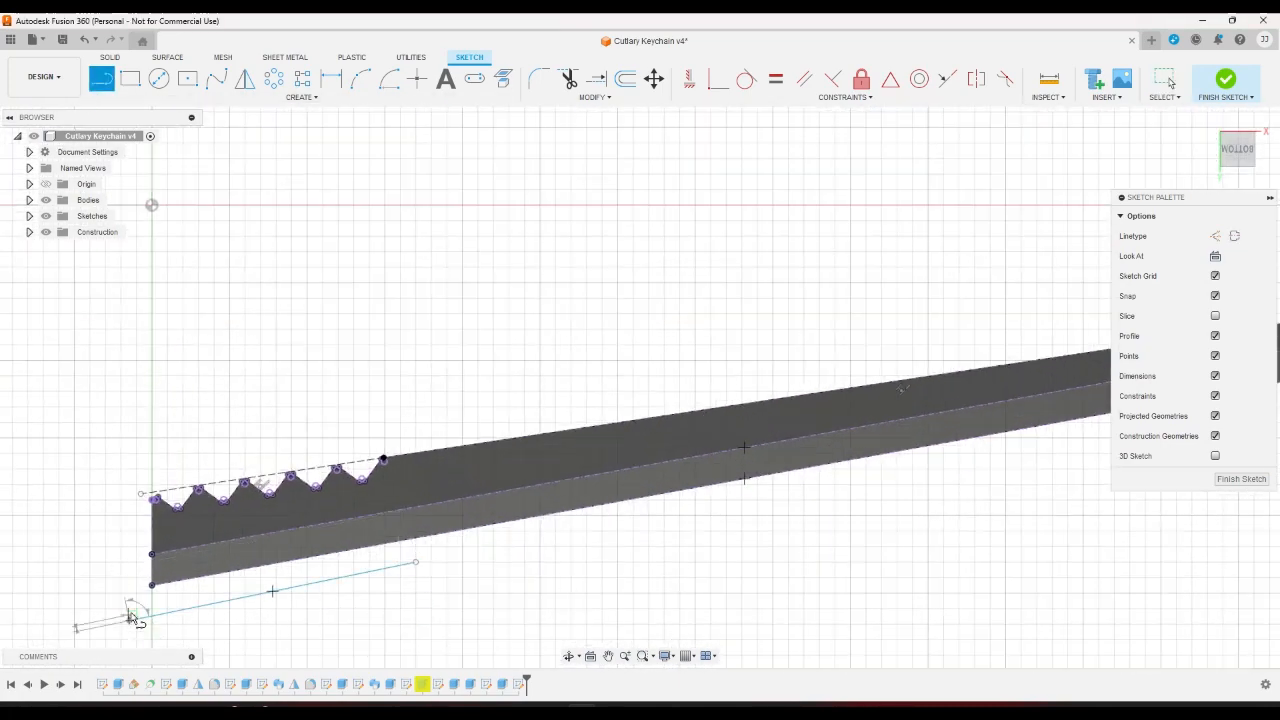
click(122, 447)
click(415, 407)
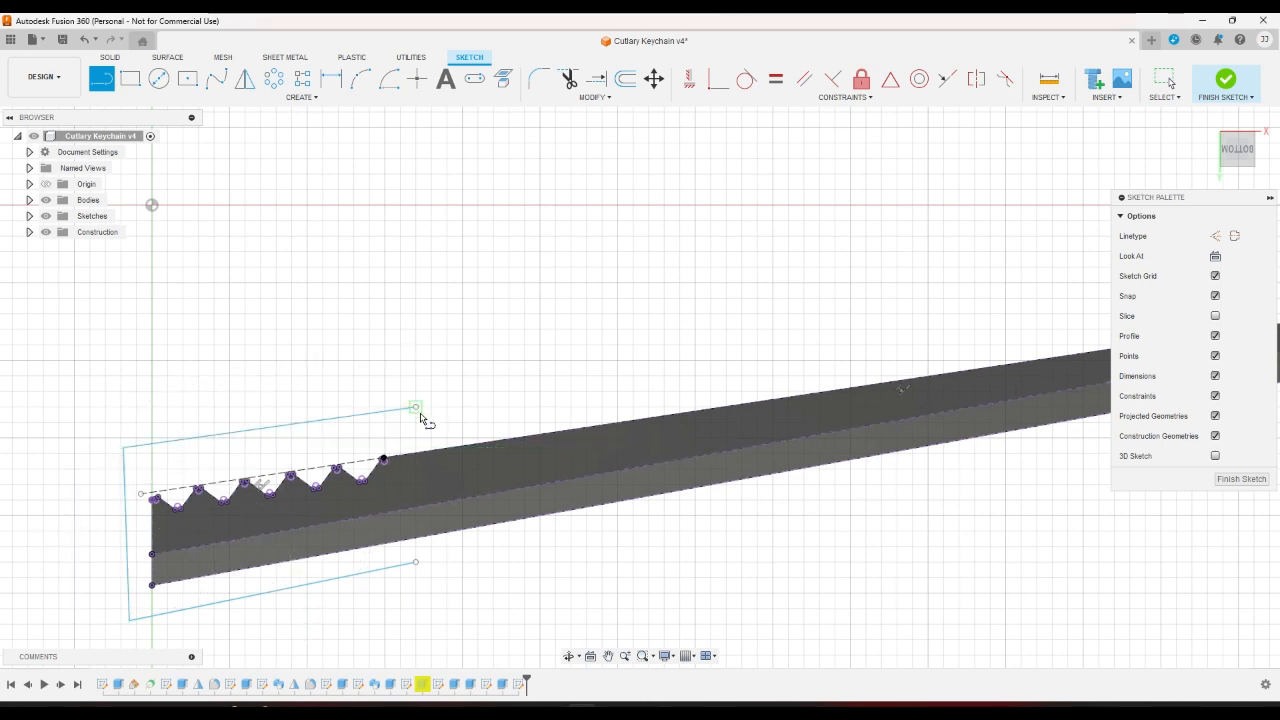
click(415, 562)
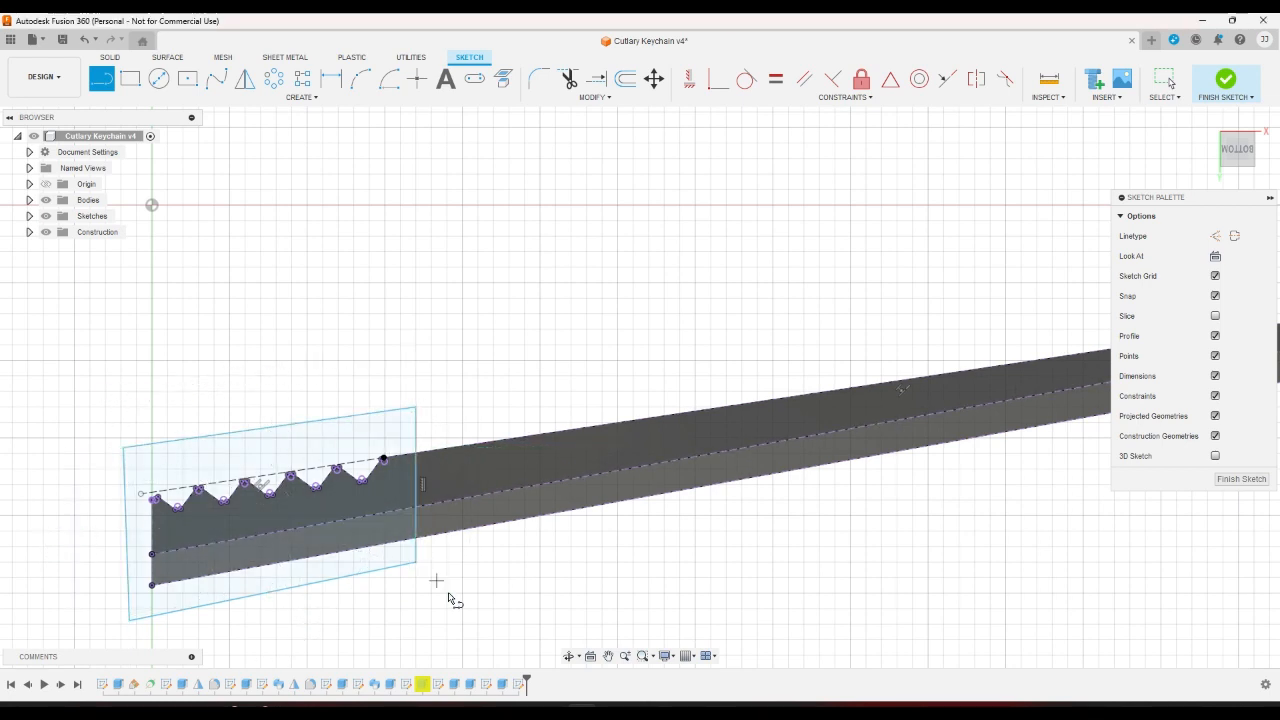
Constrain the profile's outer end line vertical and make its long lines parallel to the tooth-tip construction line and the arm's smooth edge.
click(697, 86)
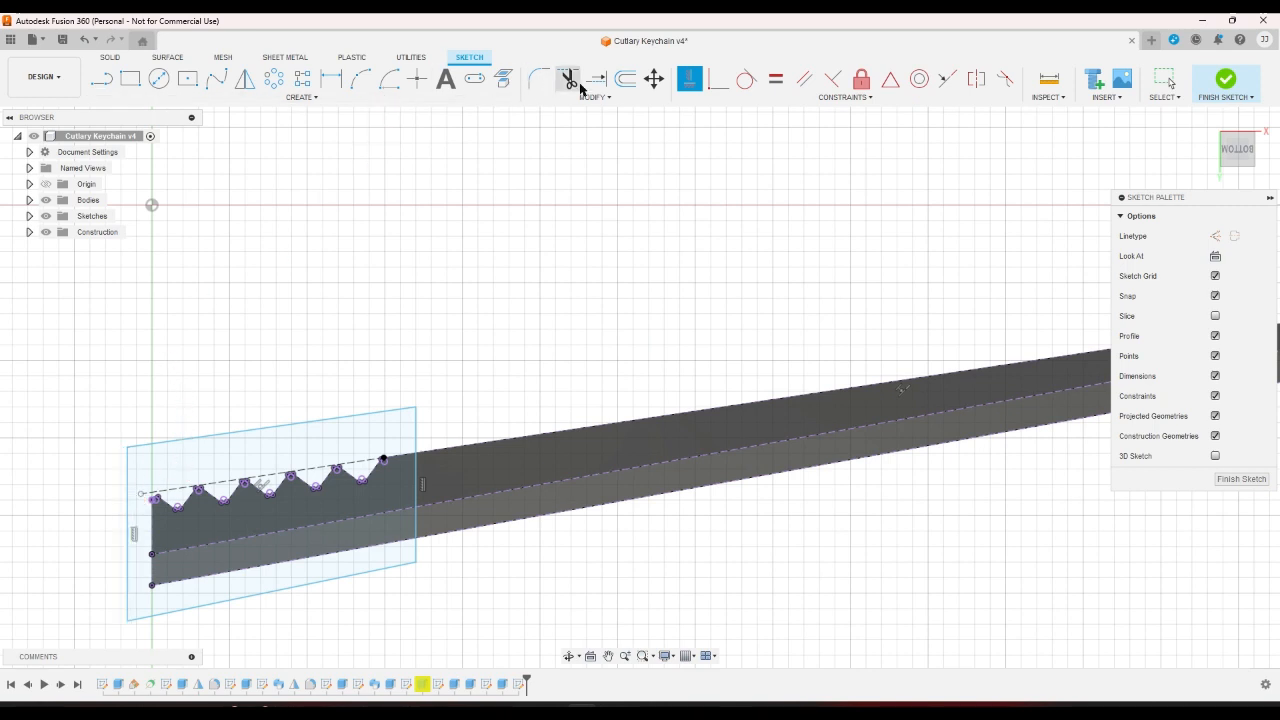
click(804, 80)
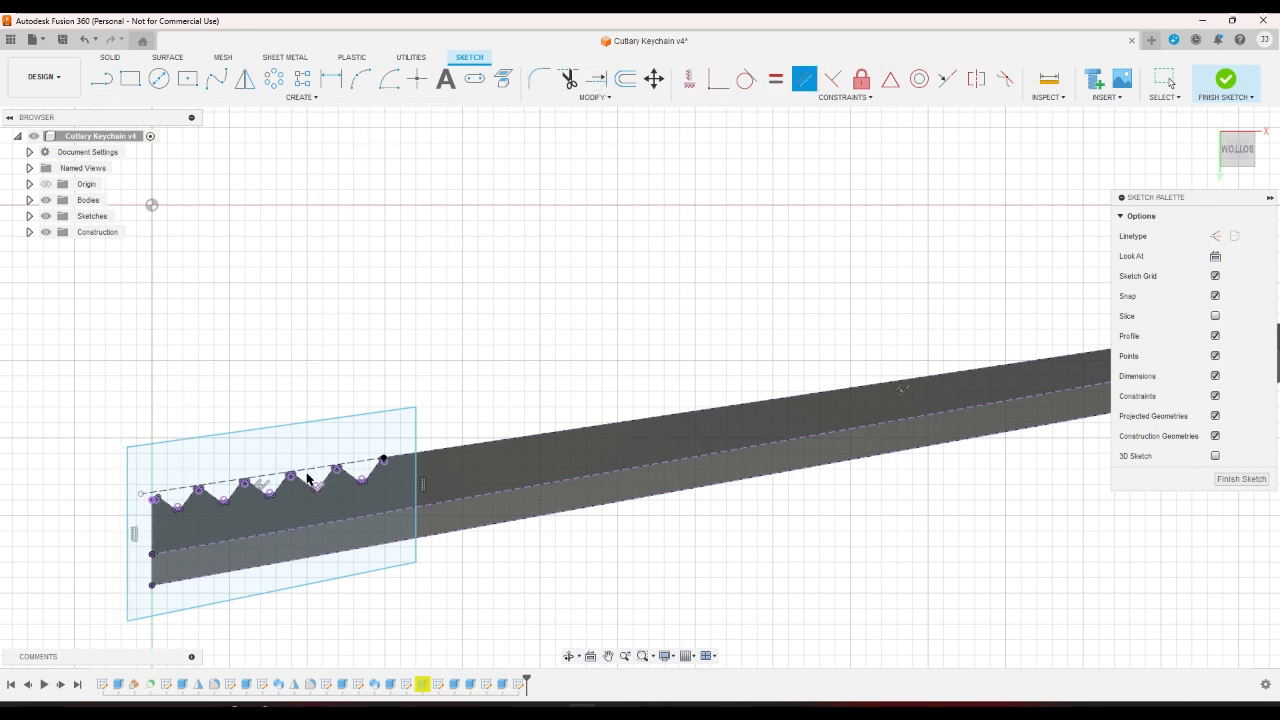
click(307, 480)
click(318, 424)
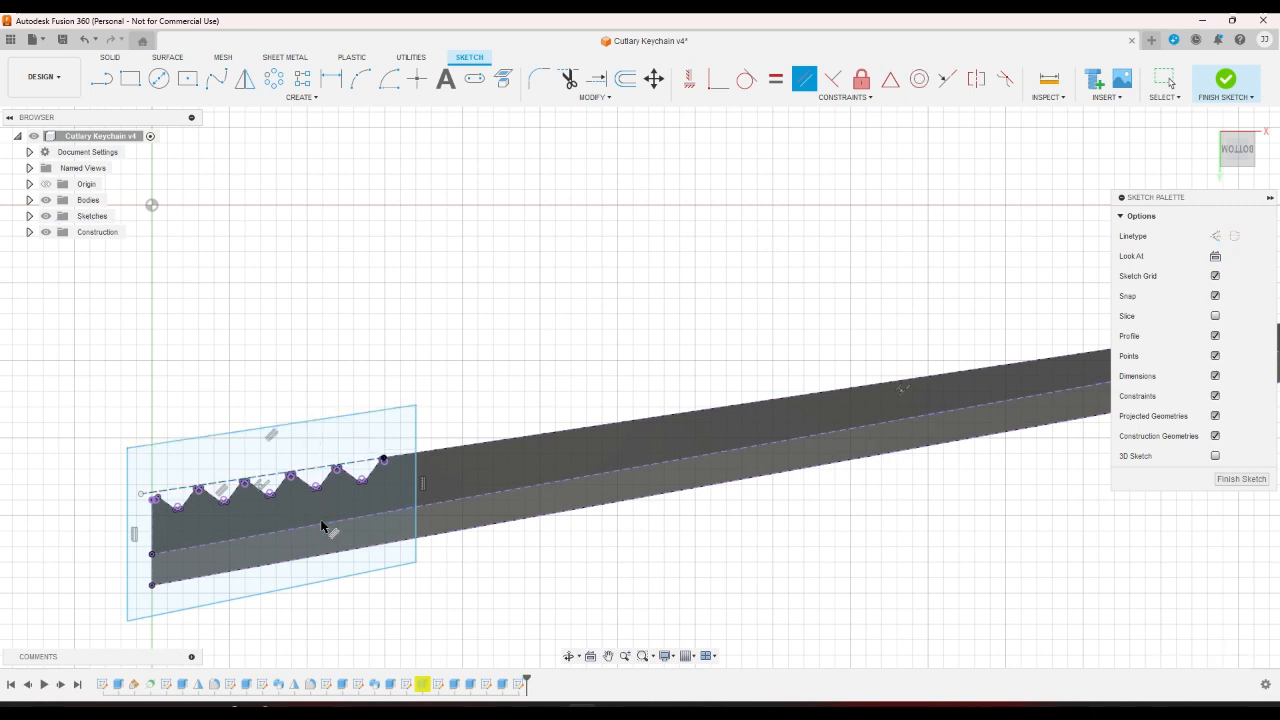
click(339, 554)
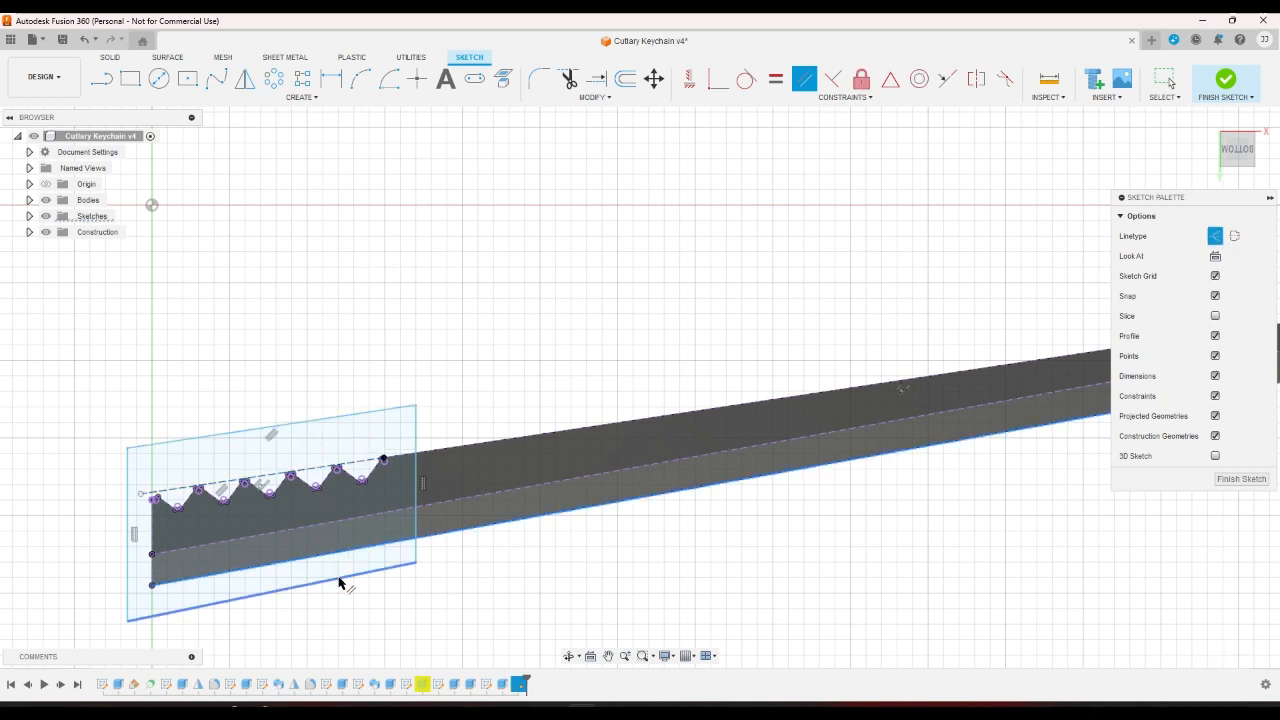
click(339, 584)
Dimension the profile's upper line 0.20 mm from the construction line across the lower arm's teeth.
click(328, 84)
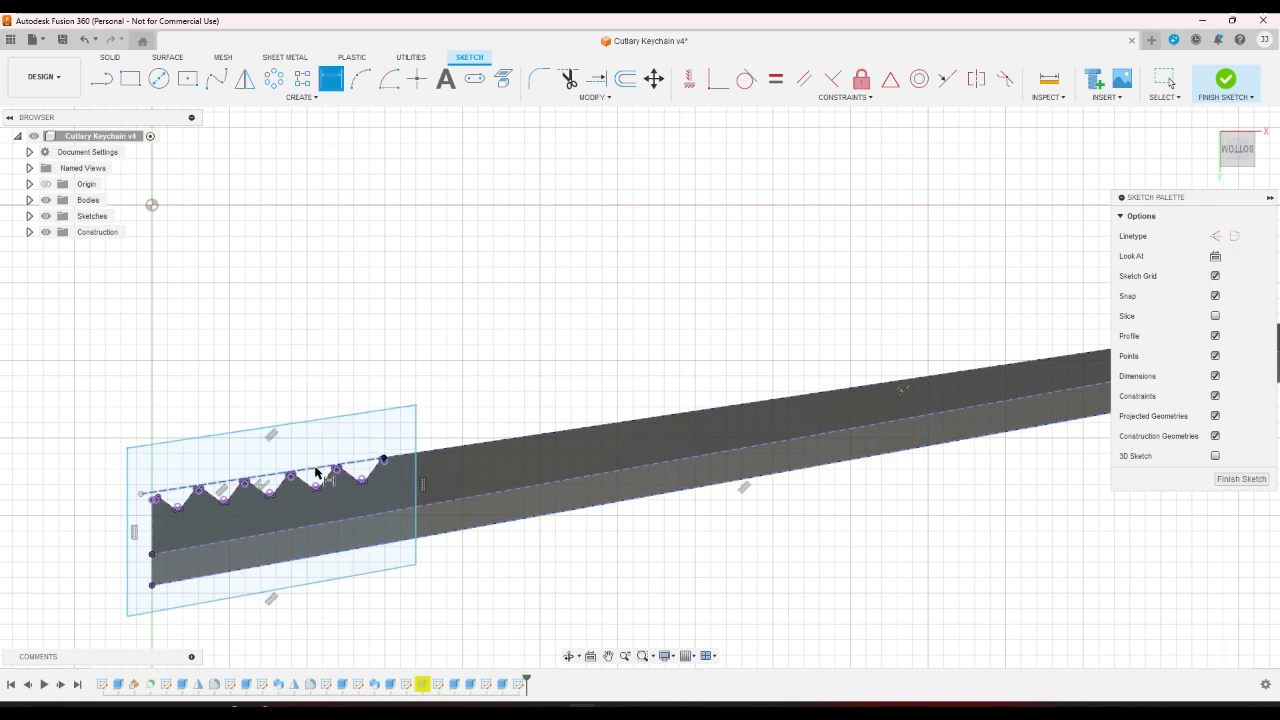
click(320, 467)
click(313, 445)
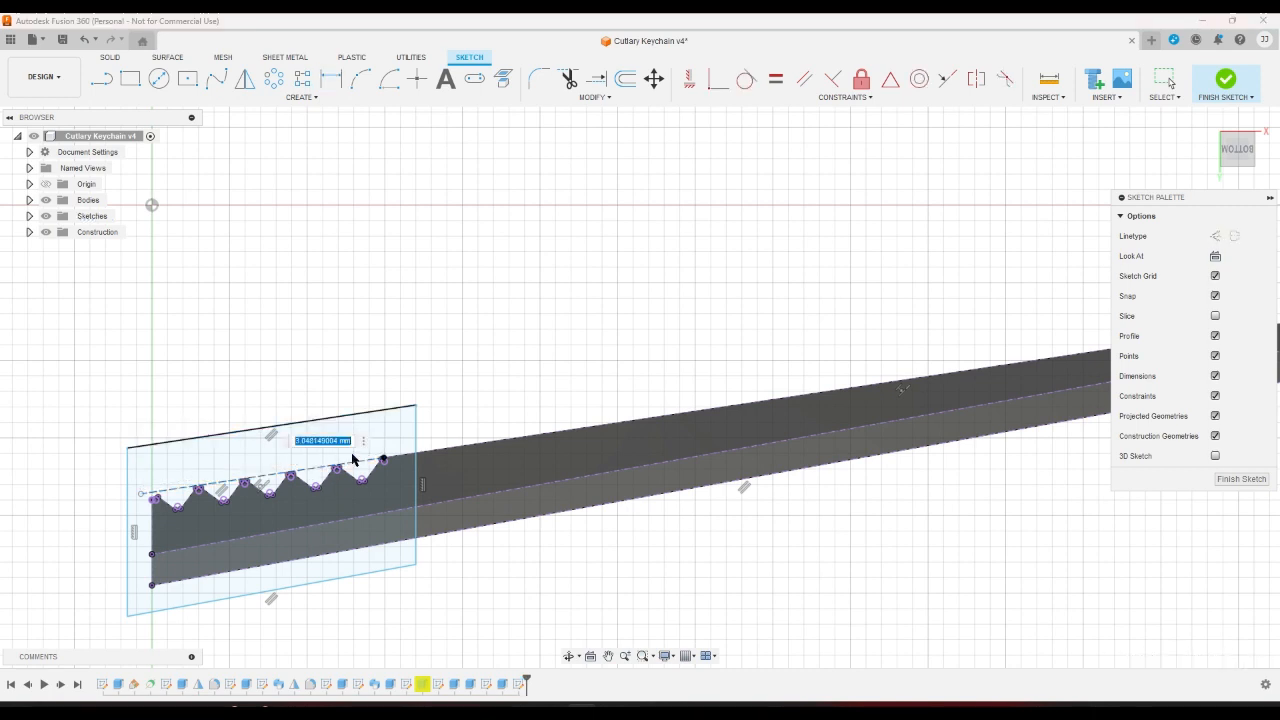
text(0)
key(Return)
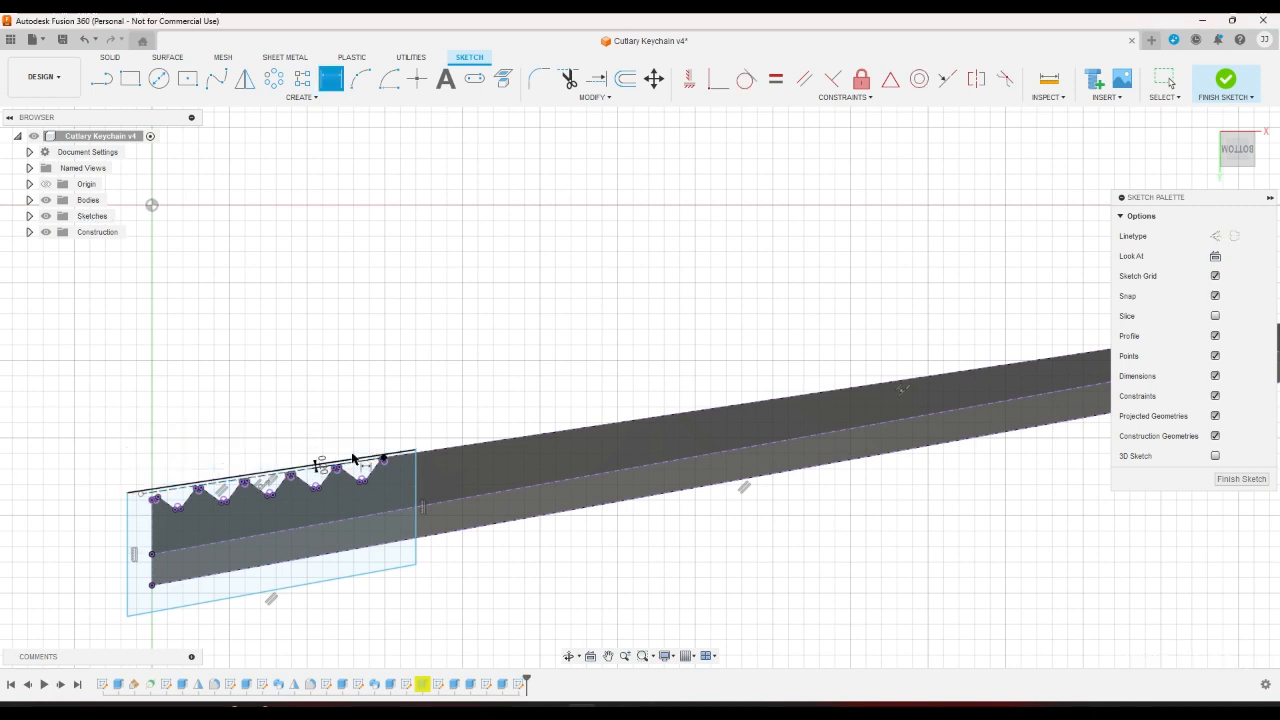
Dimension the profile's lower line 0.20 mm from the smooth outer edge of the lower arm.
click(337, 567)
click(333, 568)
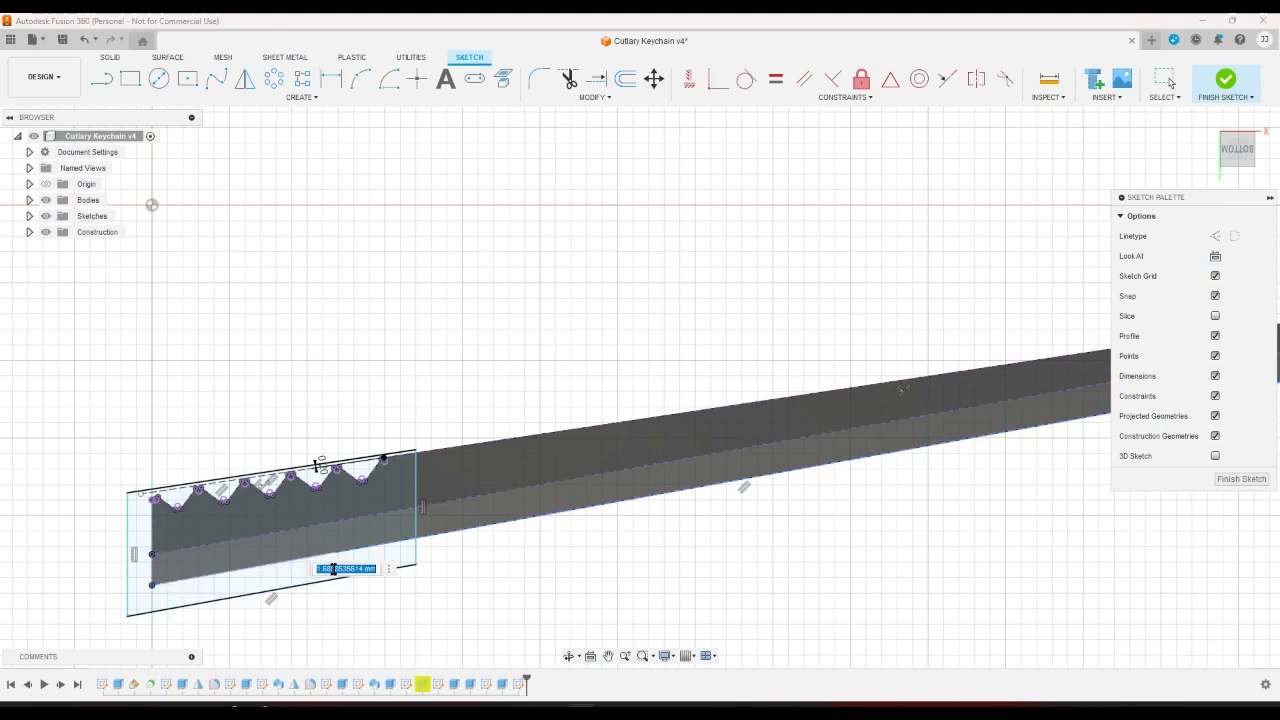
text(0)
key(Return)
Move the profile's two vertical end lines back so they enclose the lower arm's toothed end.
scroll(334, 571, down, 5)
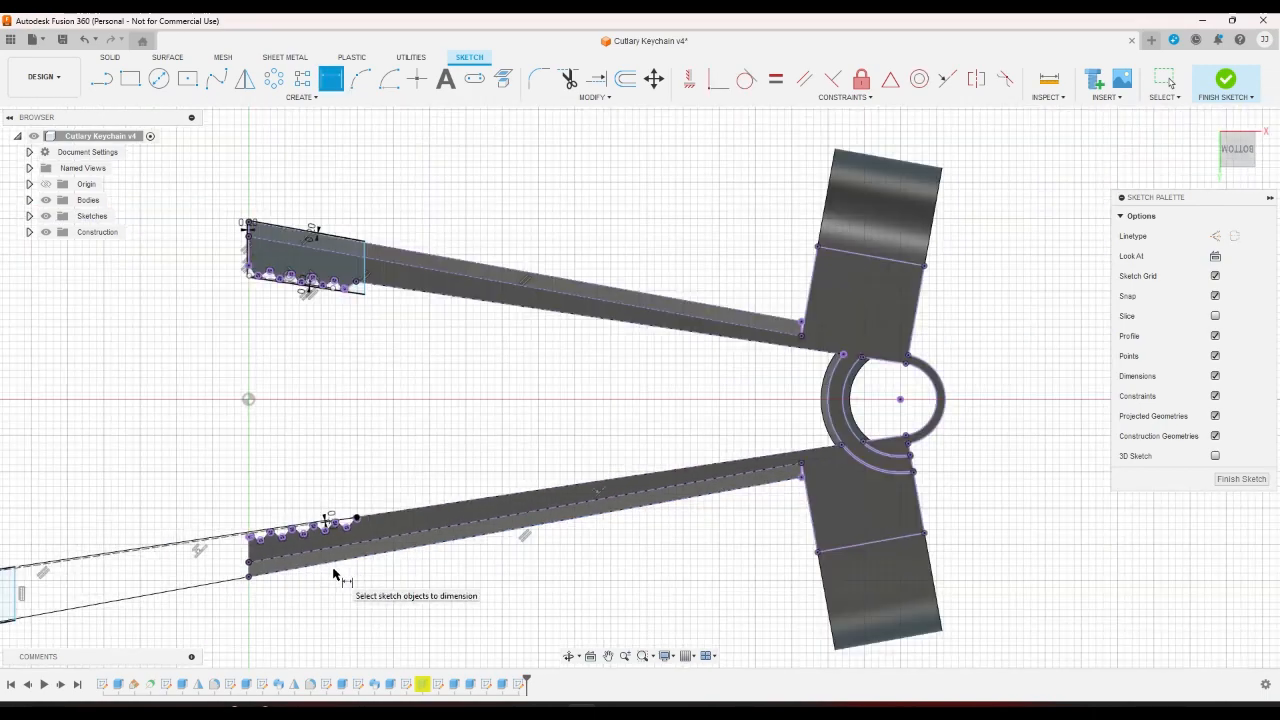
scroll(485, 593, down, 1)
right_click(471, 594)
click(410, 597)
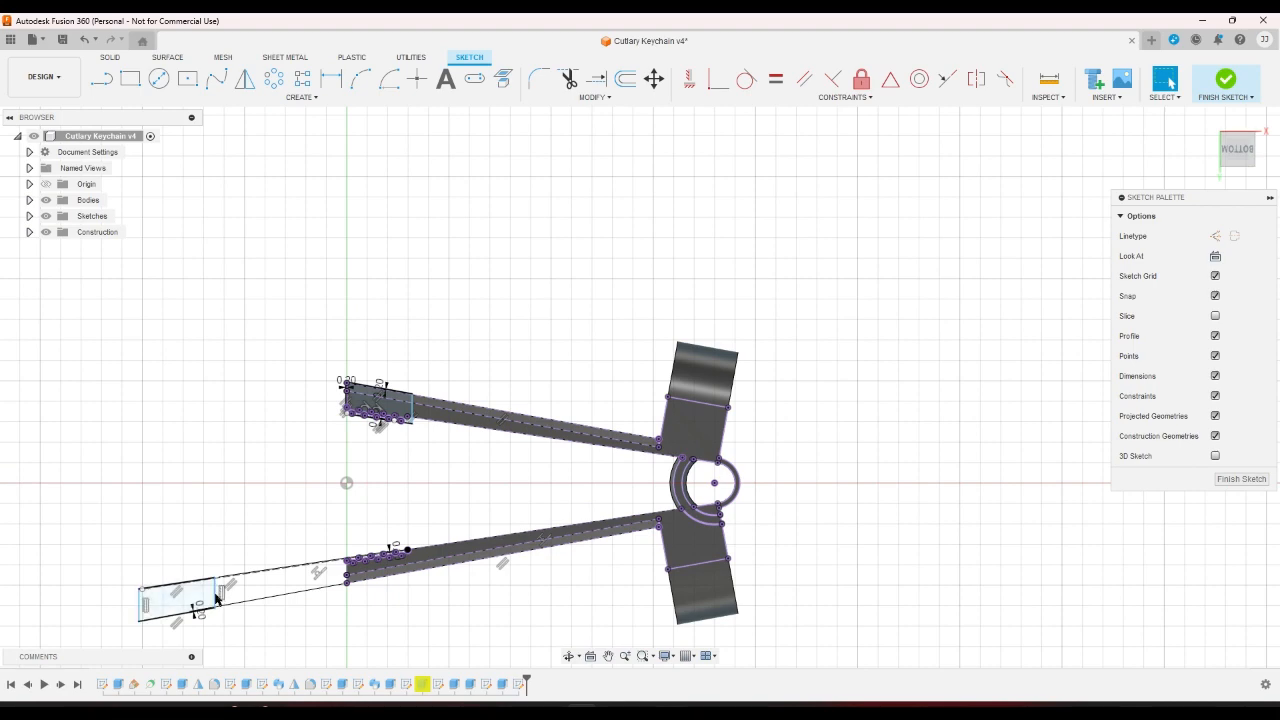
drag(217, 598, 437, 590)
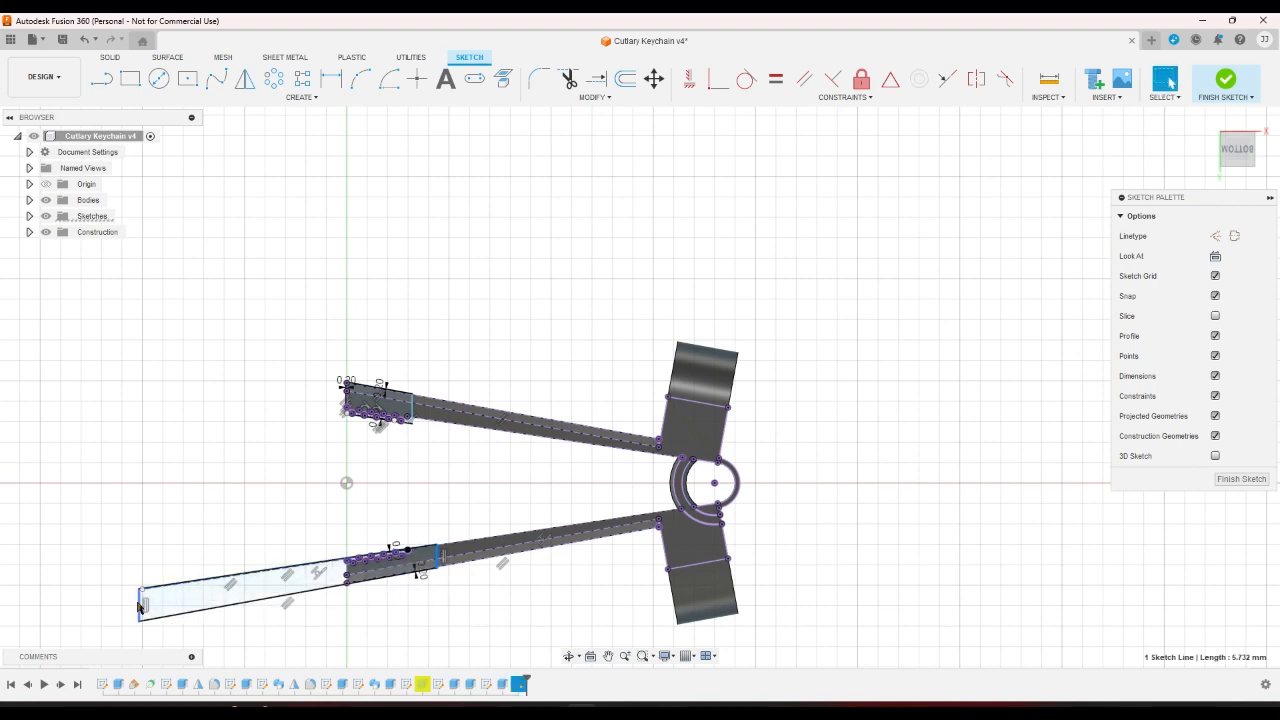
drag(140, 605, 326, 604)
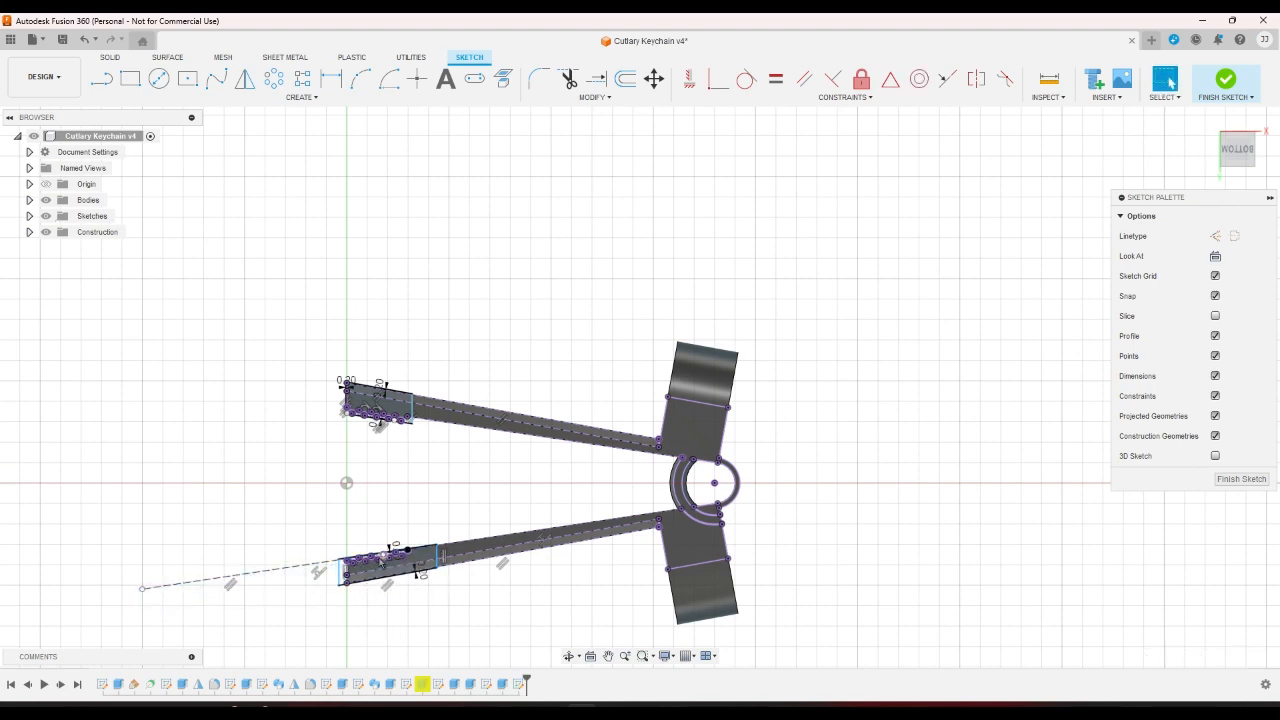
scroll(380, 563, up, 10)
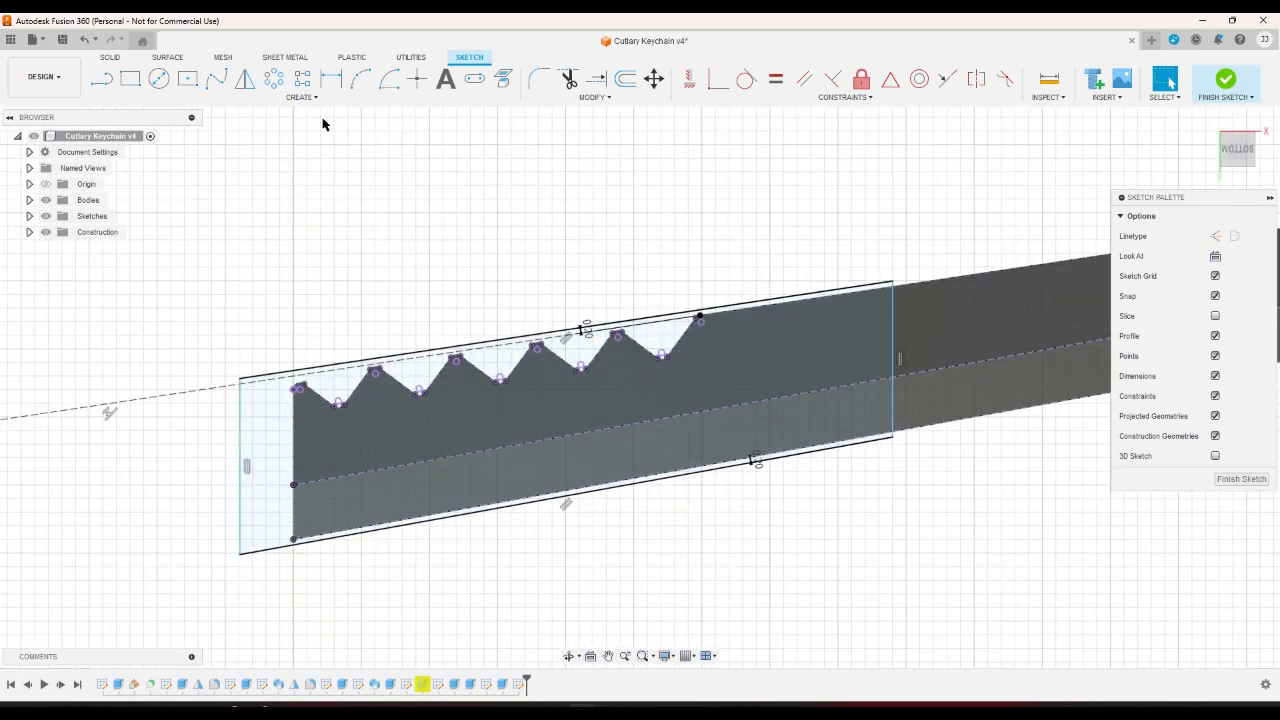
Dimension the lower profile's outer end line 0.20 mm from the end edge of the lower arm.
key(d)
click(294, 416)
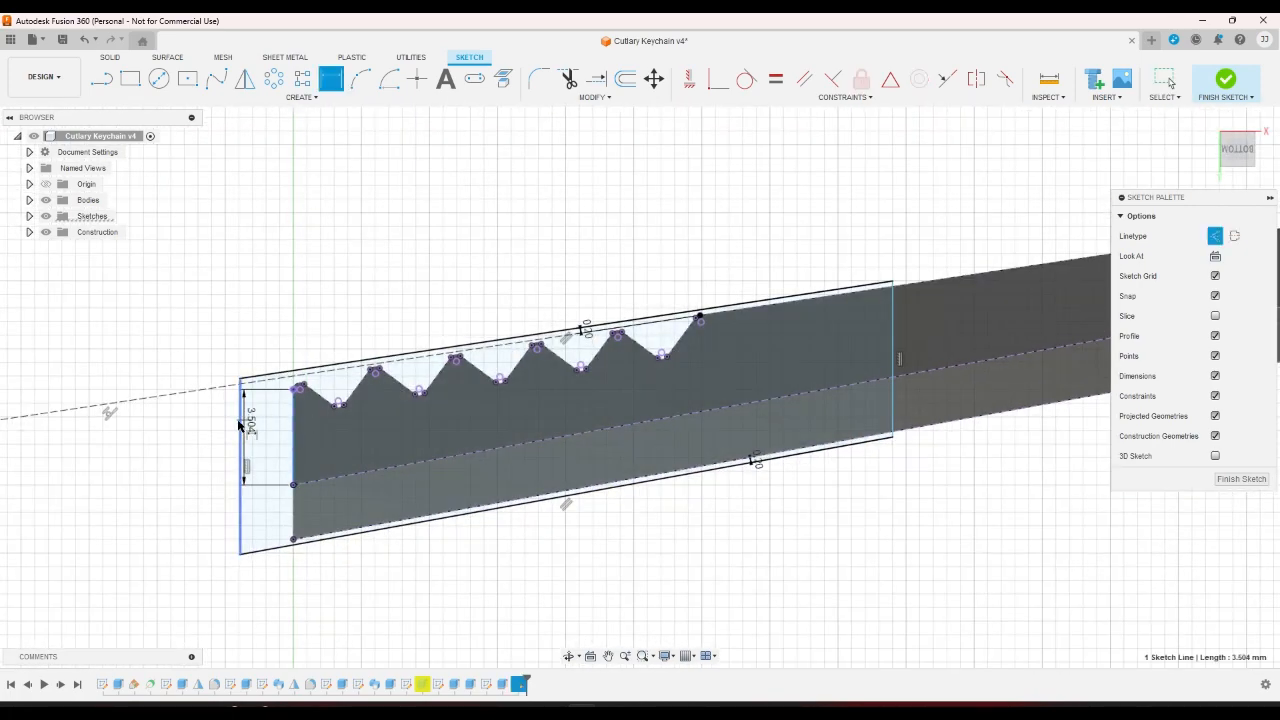
click(240, 423)
click(263, 432)
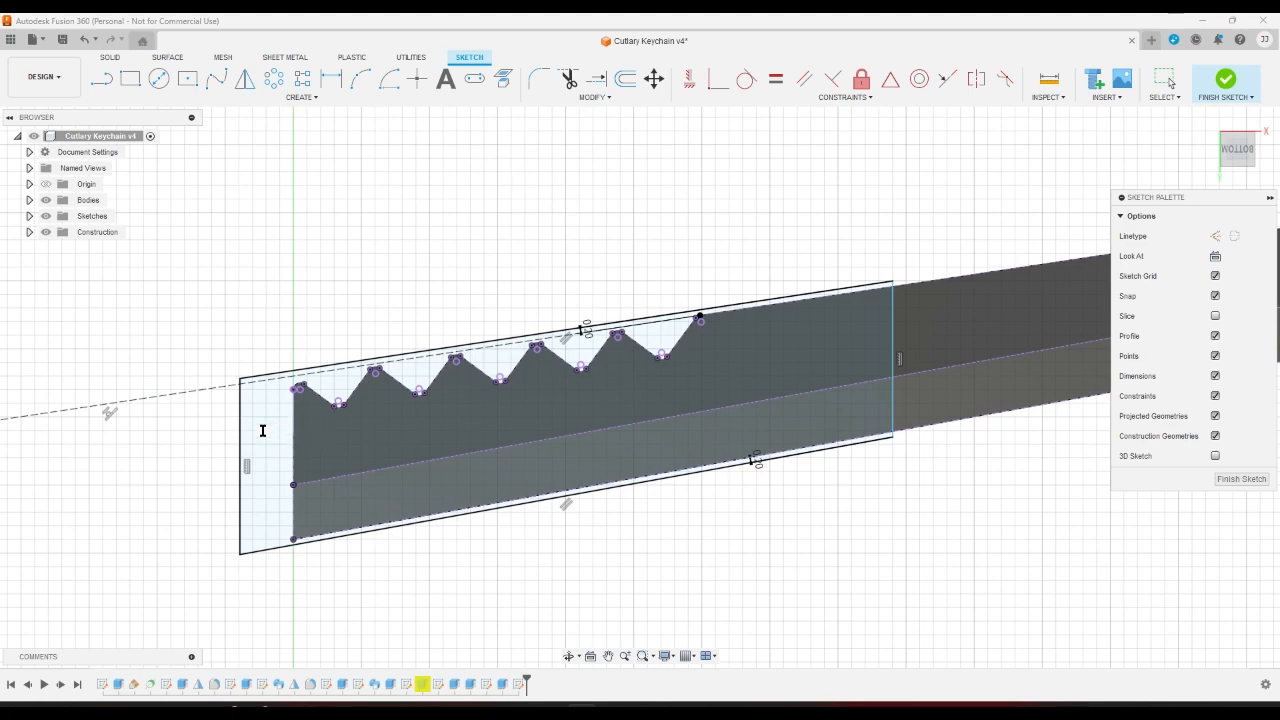
key(r)
Dimension the horizontal distance between the lower profile's two bottom corners as 25 mm.
scroll(263, 431, down, 6)
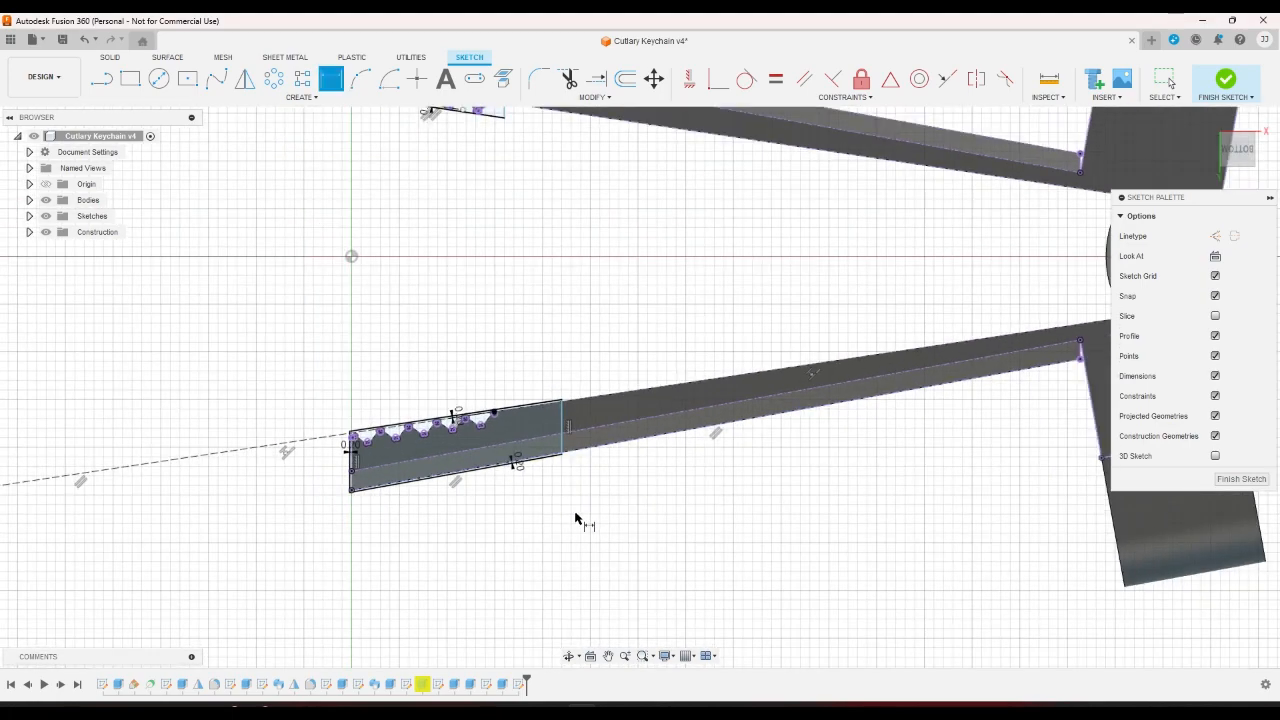
scroll(563, 362, up, 2)
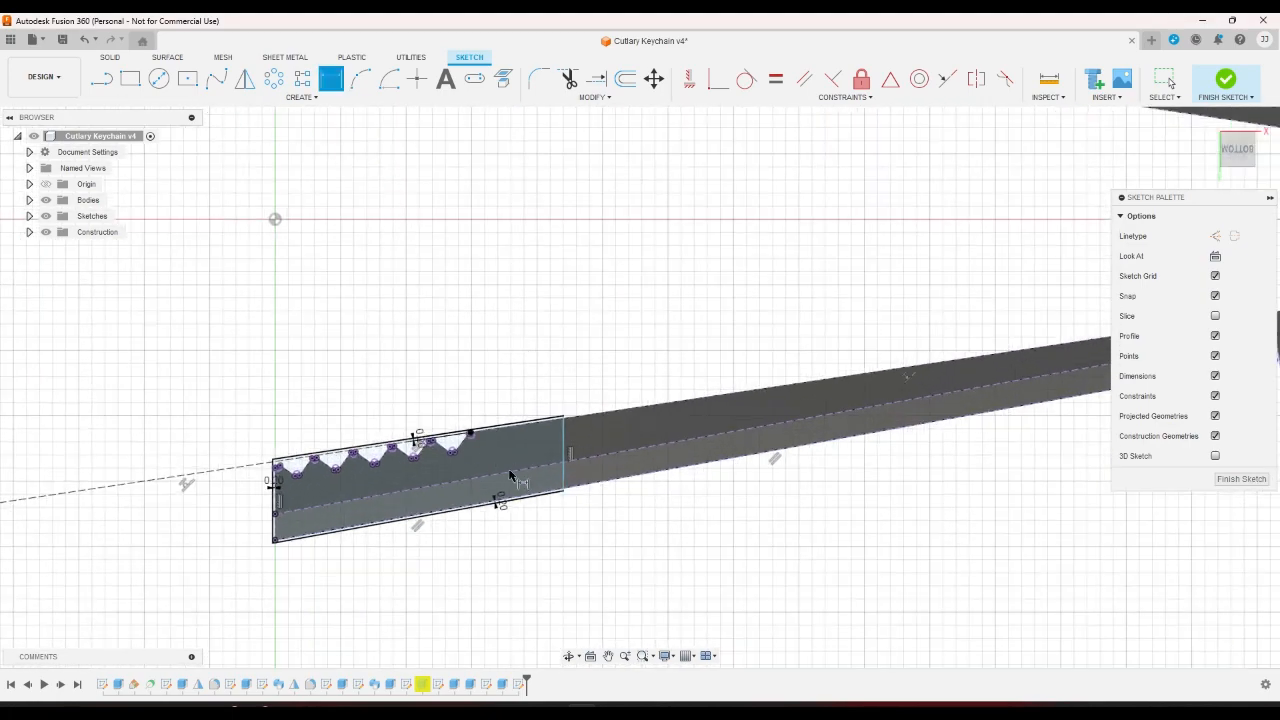
click(563, 491)
click(272, 543)
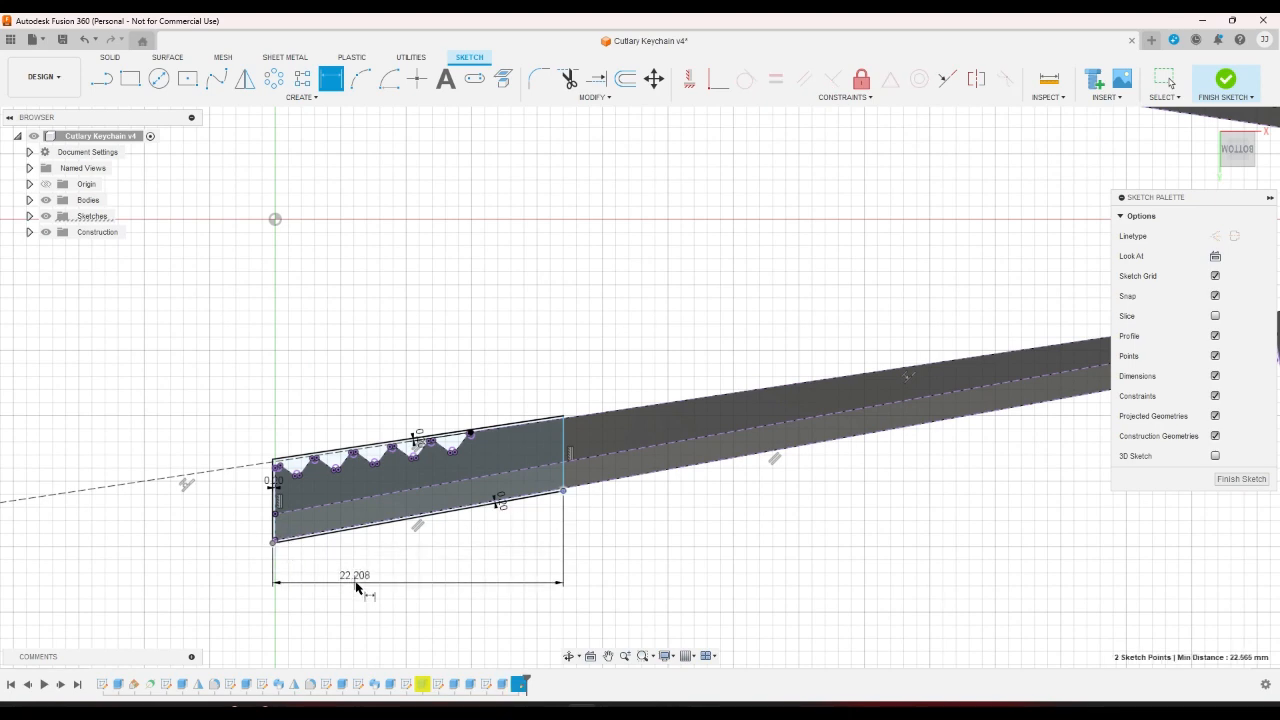
click(357, 590)
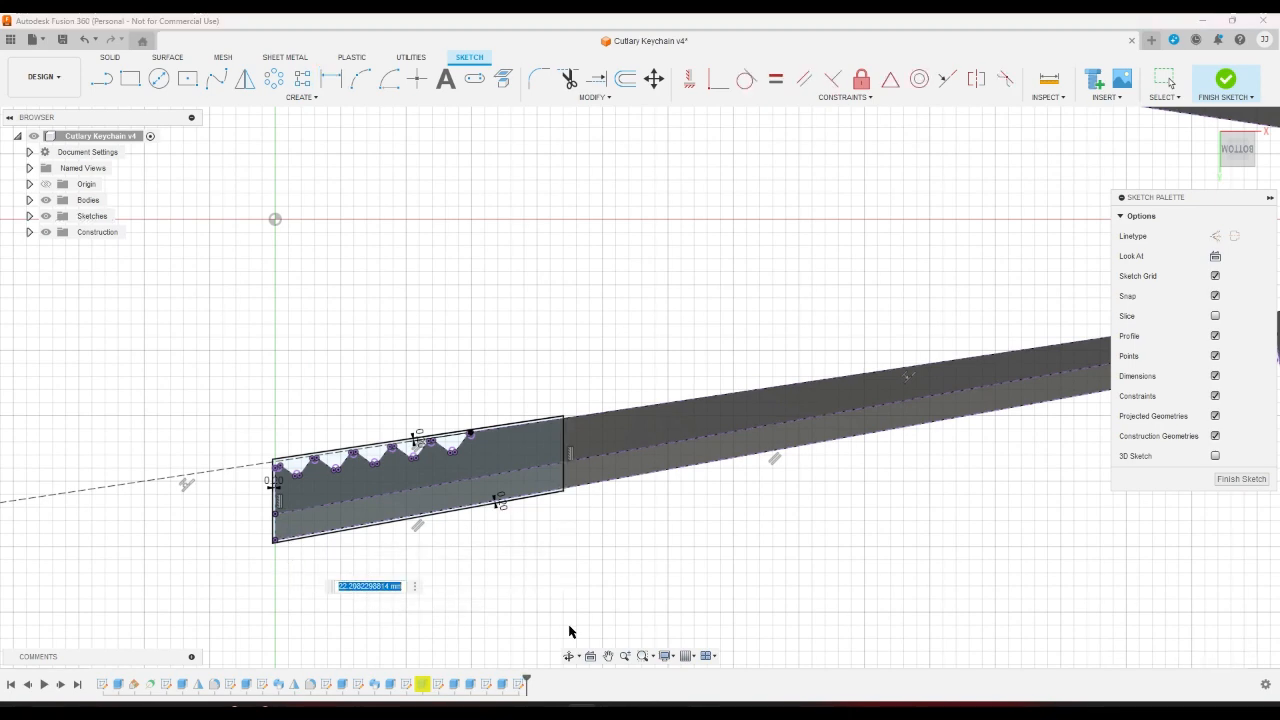
key(Return)
scroll(569, 626, down, 5)
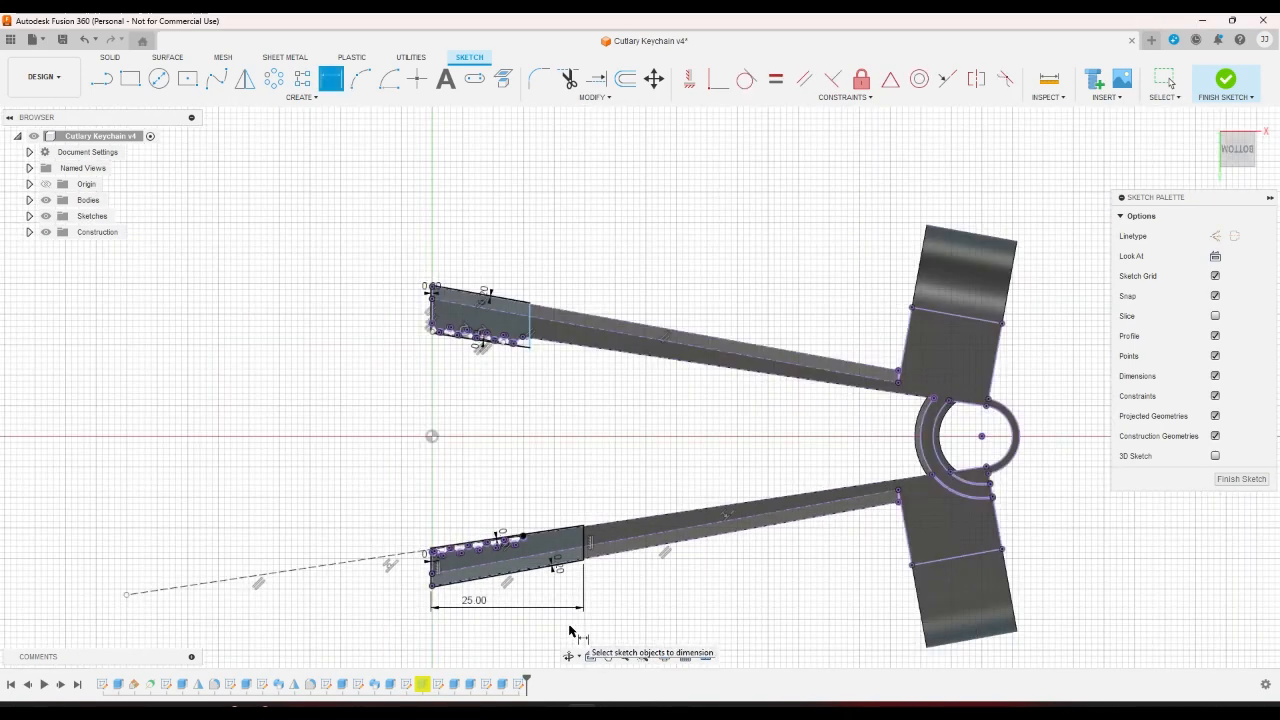
Dimension the horizontal distance between the upper profile's two top corners as 25 mm.
scroll(665, 335, up, 3)
scroll(560, 358, up, 2)
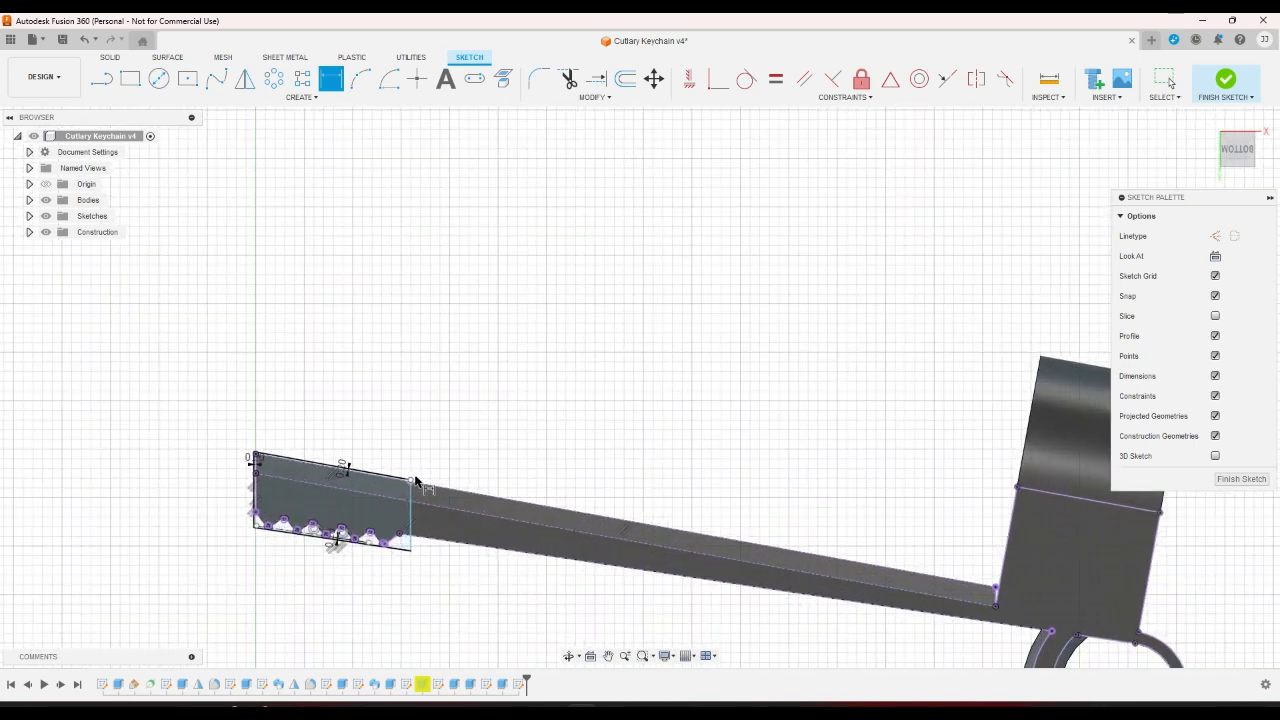
click(297, 462)
click(254, 458)
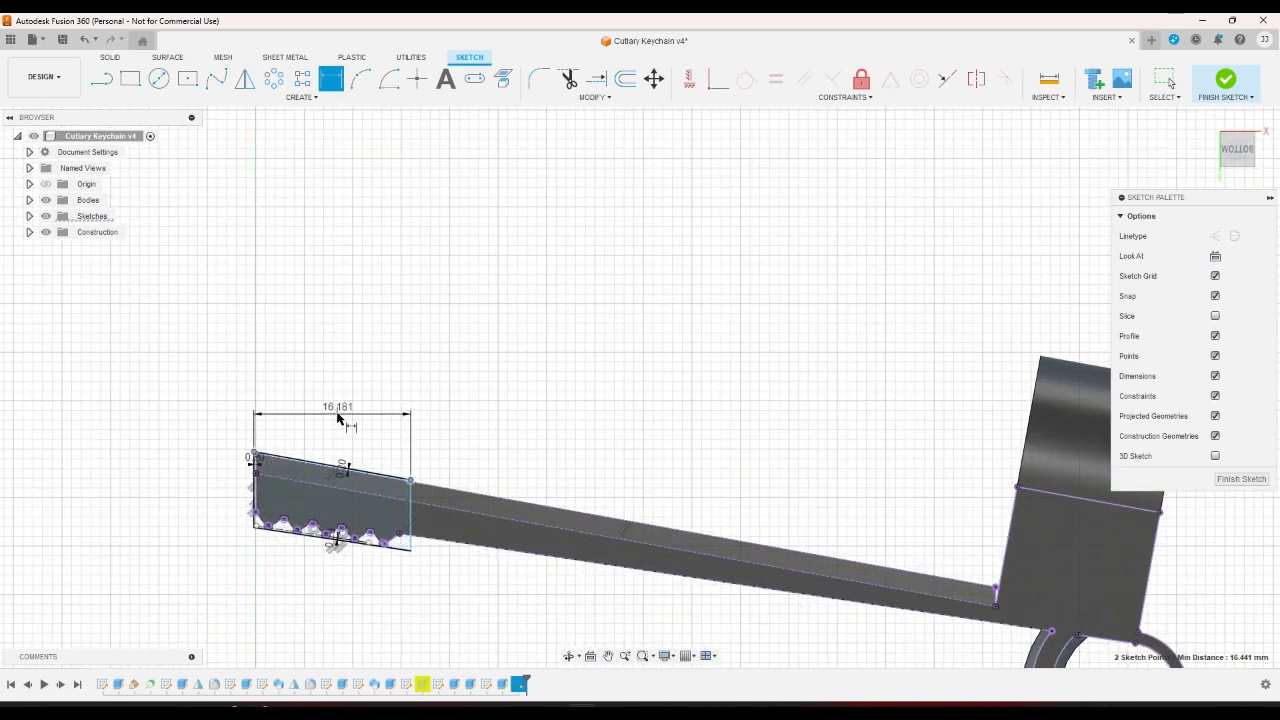
click(337, 418)
text(25)
key(Return)
scroll(345, 405, down, 5)
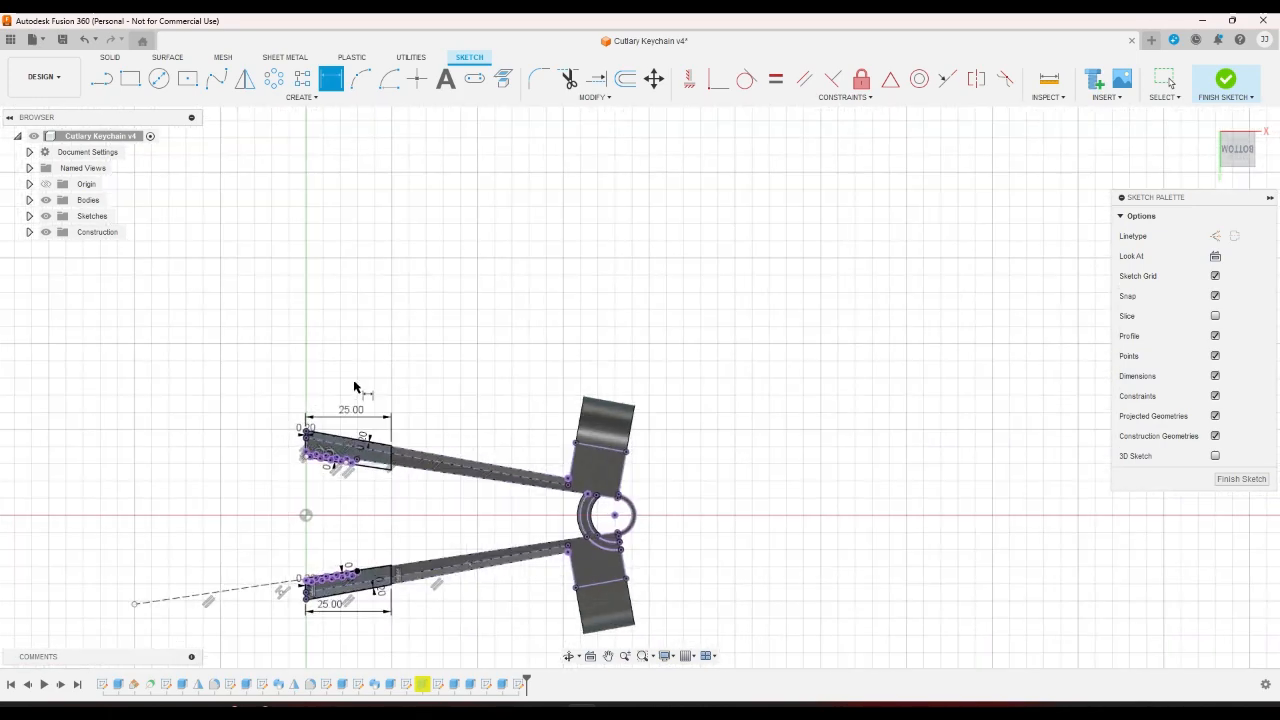
Draw a line about 9.5 mm up from the upper profile's inner corner, across beyond the arm's end, and about 14.9 mm down.
click(101, 79)
scroll(343, 437, up, 5)
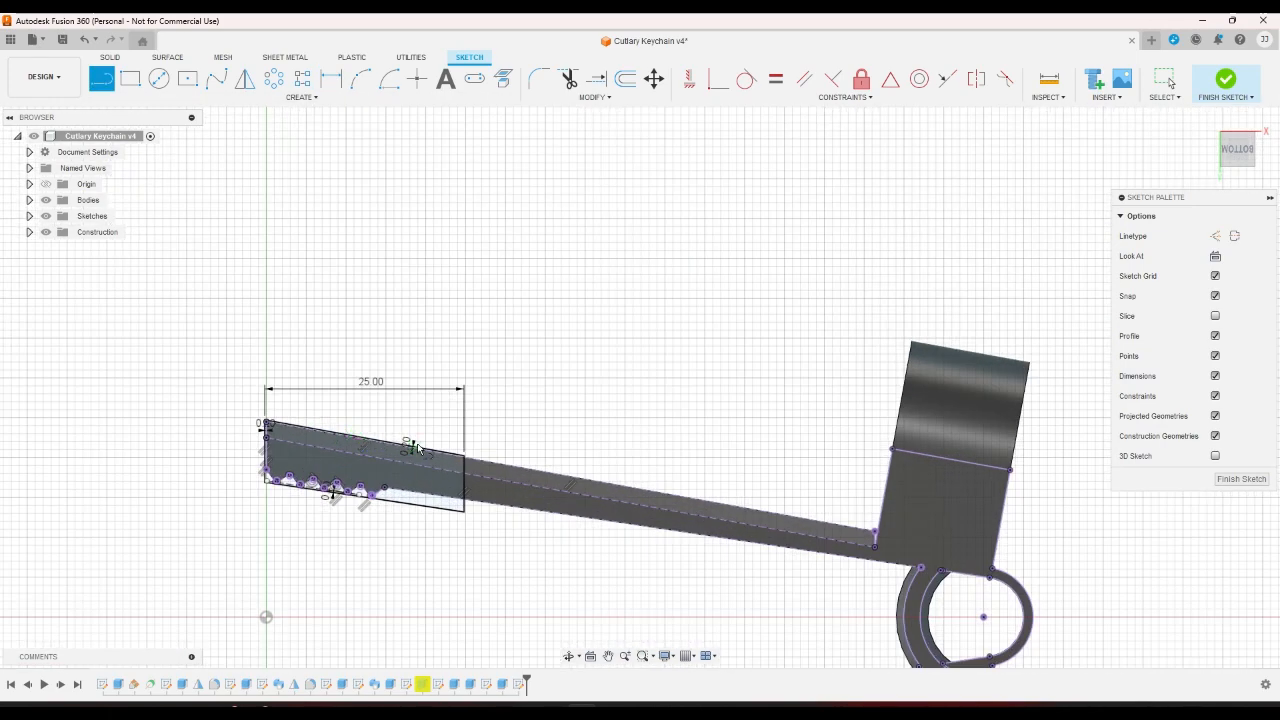
scroll(418, 449, up, 2)
click(486, 462)
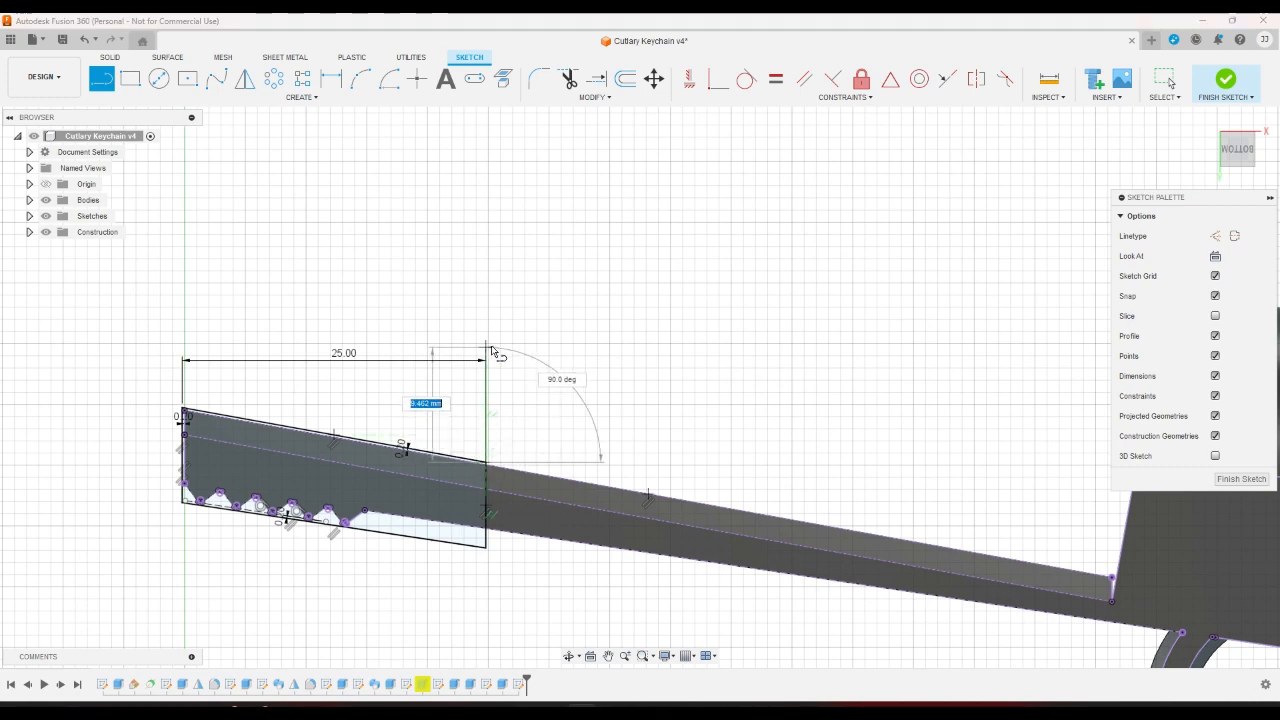
click(486, 345)
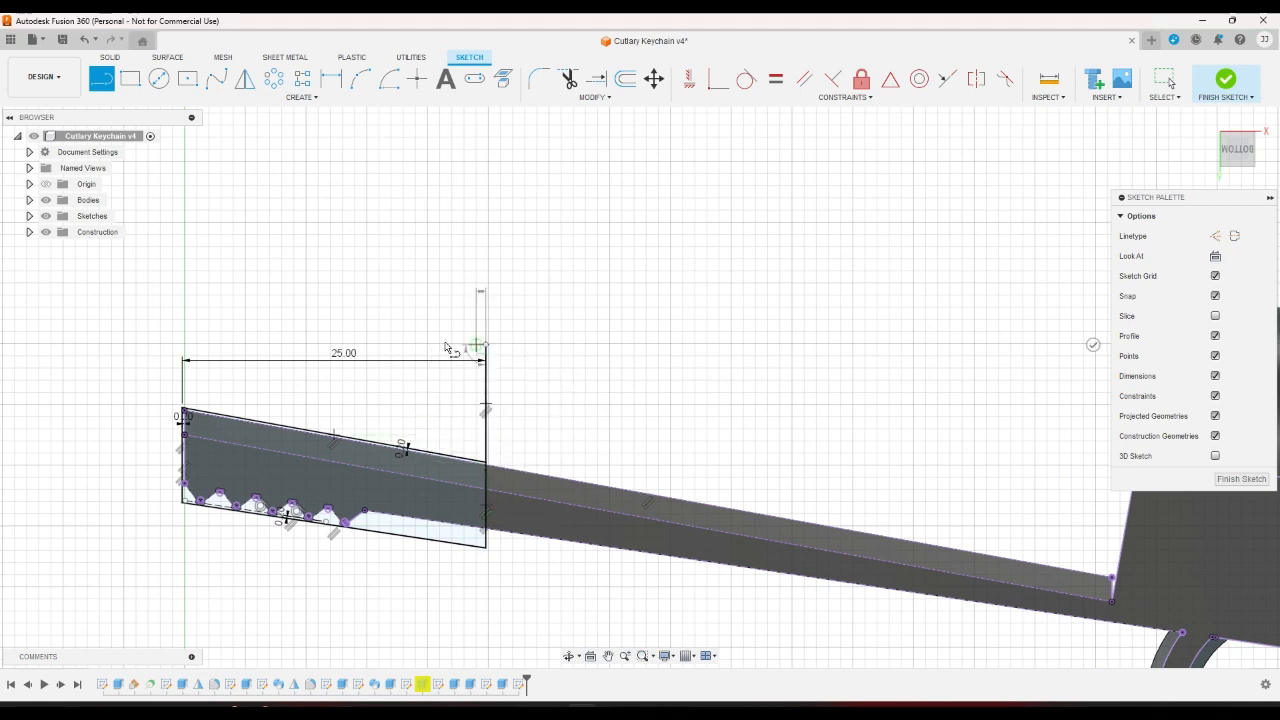
click(141, 346)
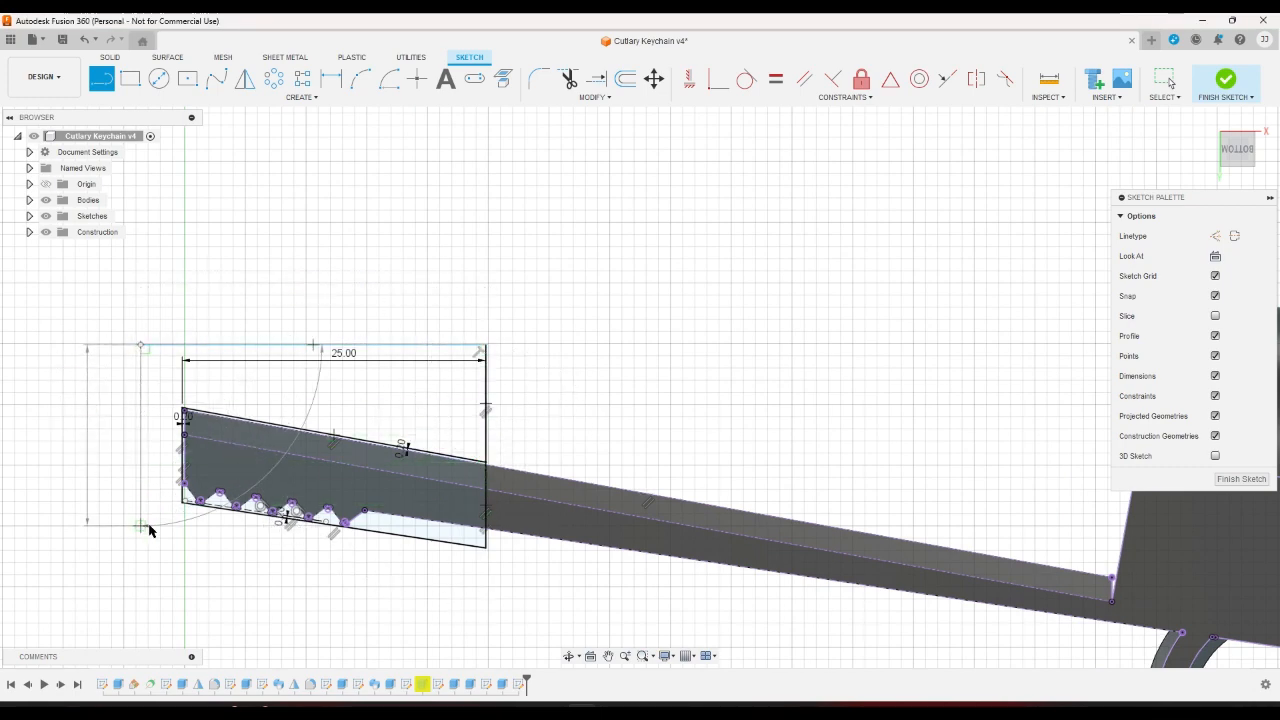
click(141, 526)
right_drag(171, 539, 229, 547)
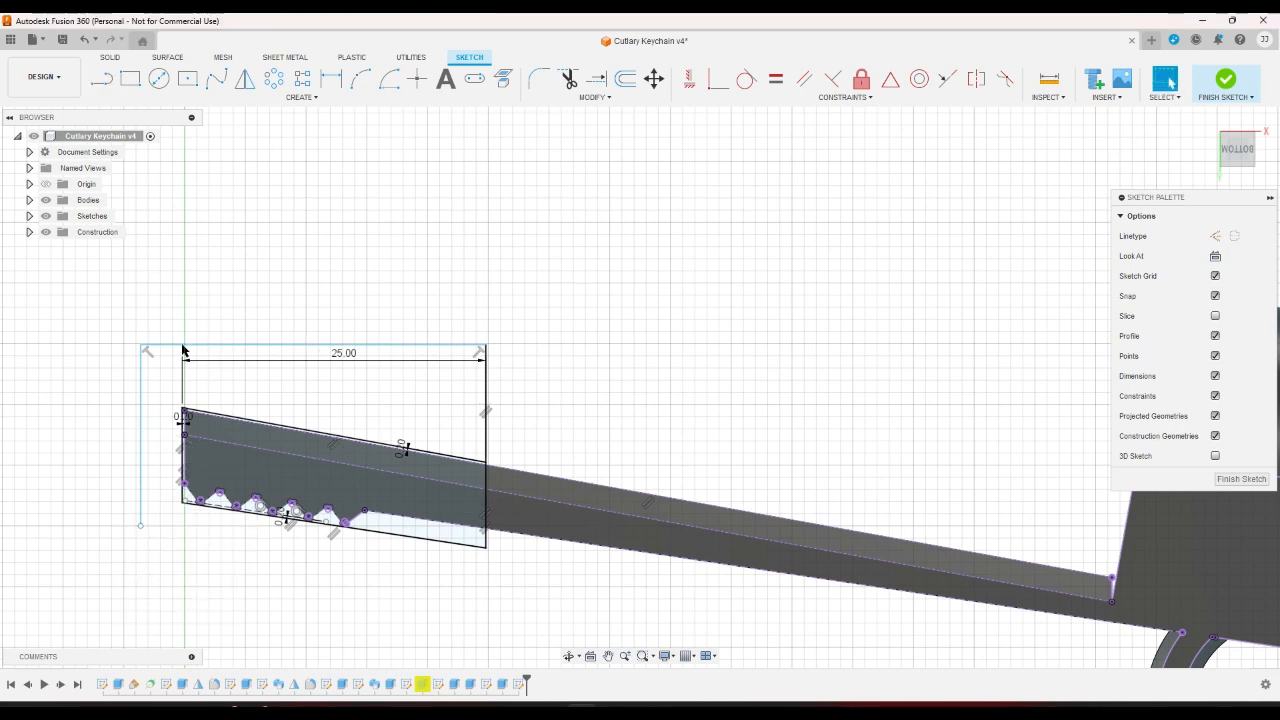
Dimension the outer frame's vertical line 1.2 mm from the upper profile's end line.
click(331, 78)
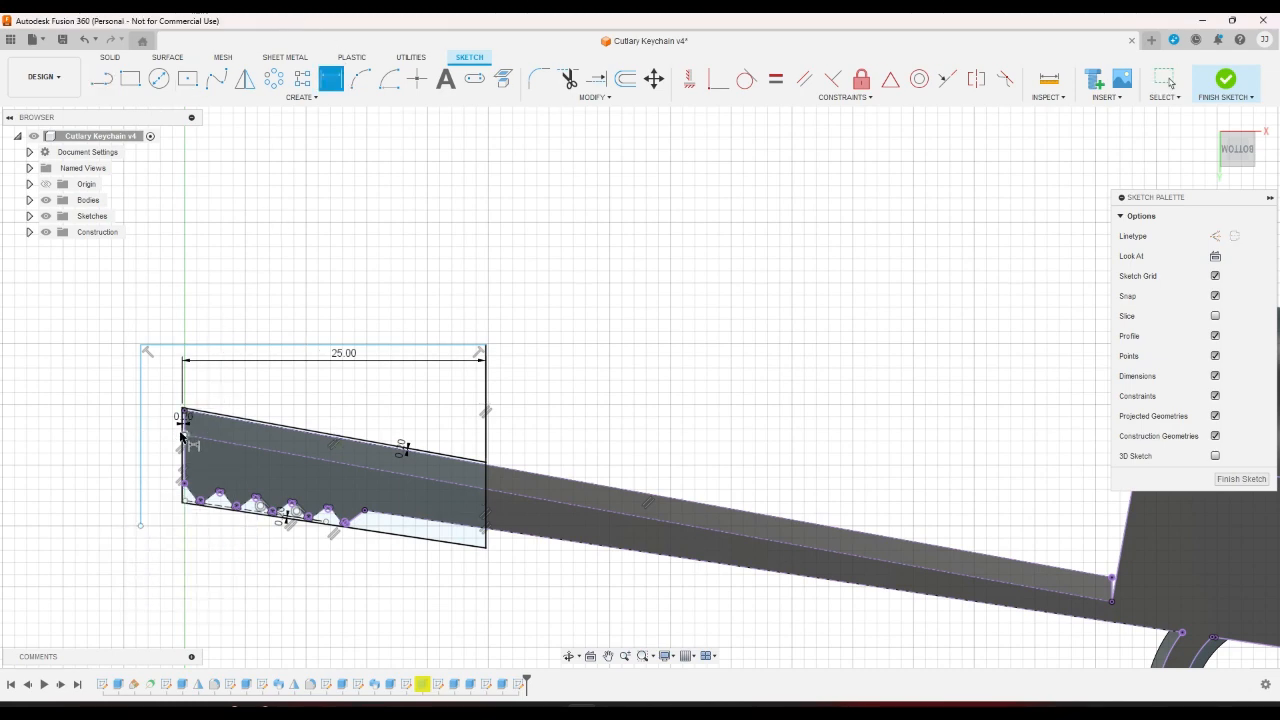
click(142, 440)
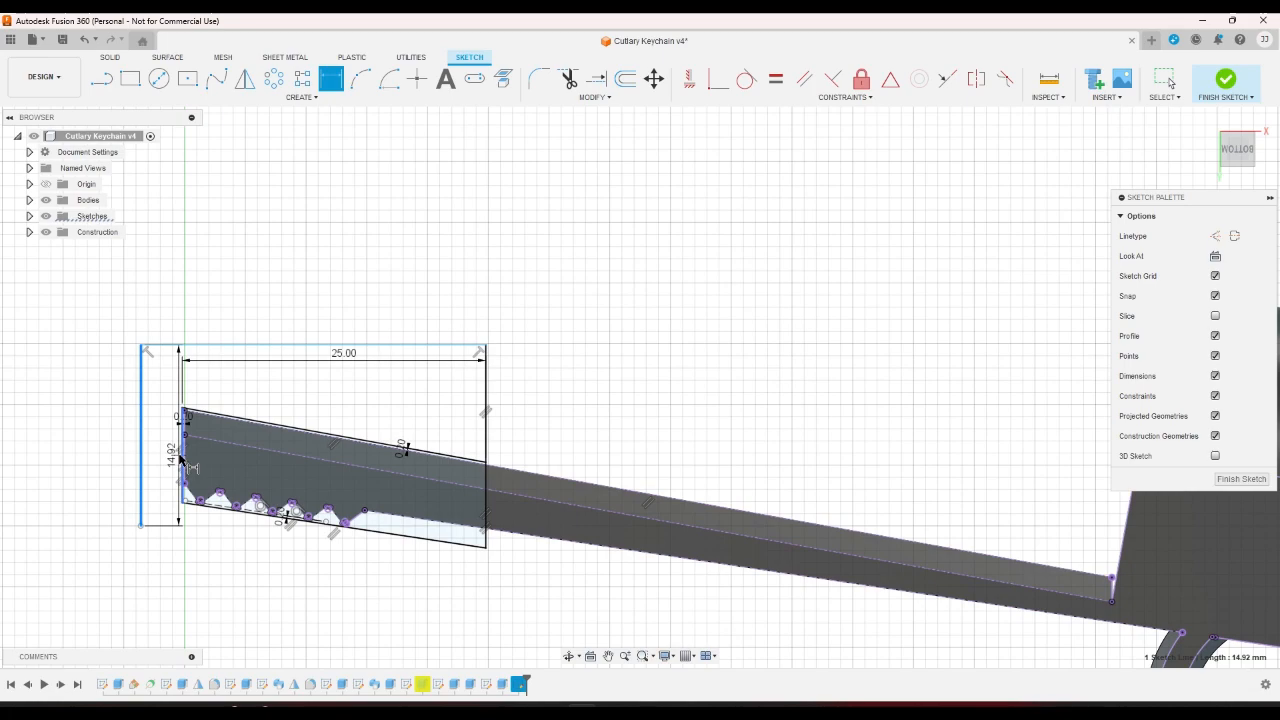
click(175, 451)
text(1.2)
key(Return)
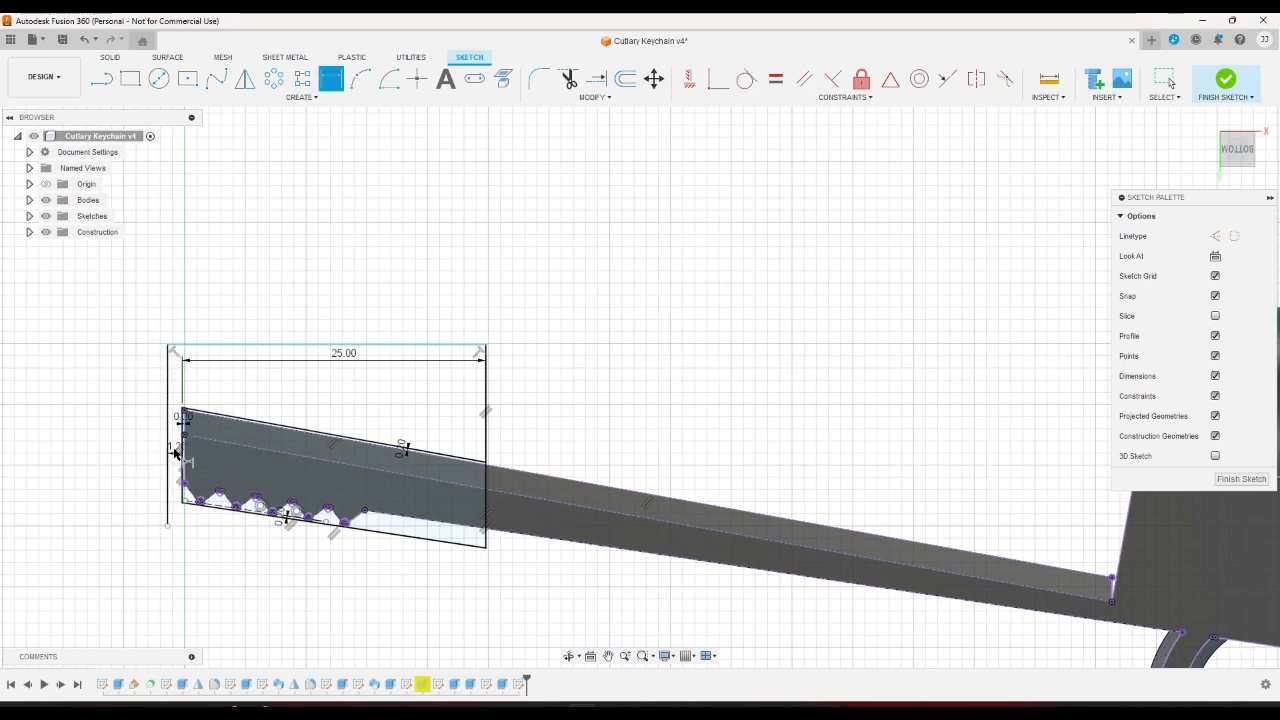
Extend the outer frame's vertical line downward until it passes the end of the lower arm.
scroll(175, 451, down, 5)
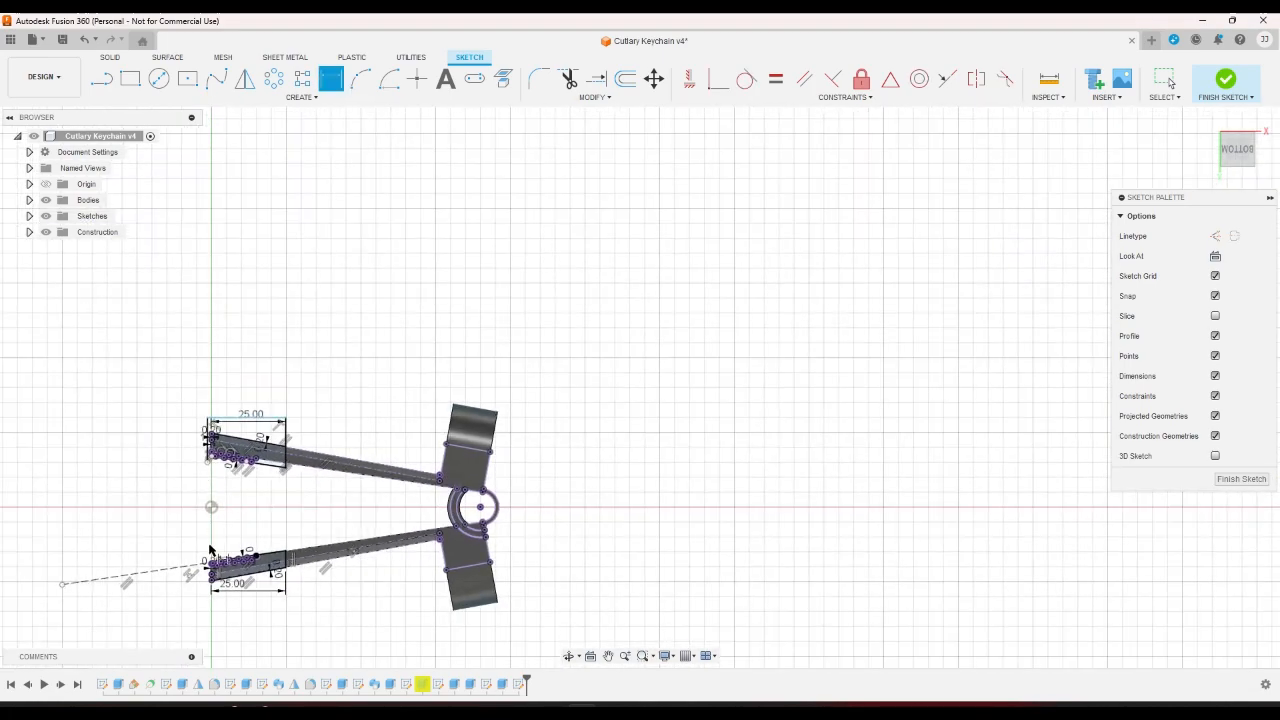
scroll(177, 600, up, 4)
right_click(210, 378)
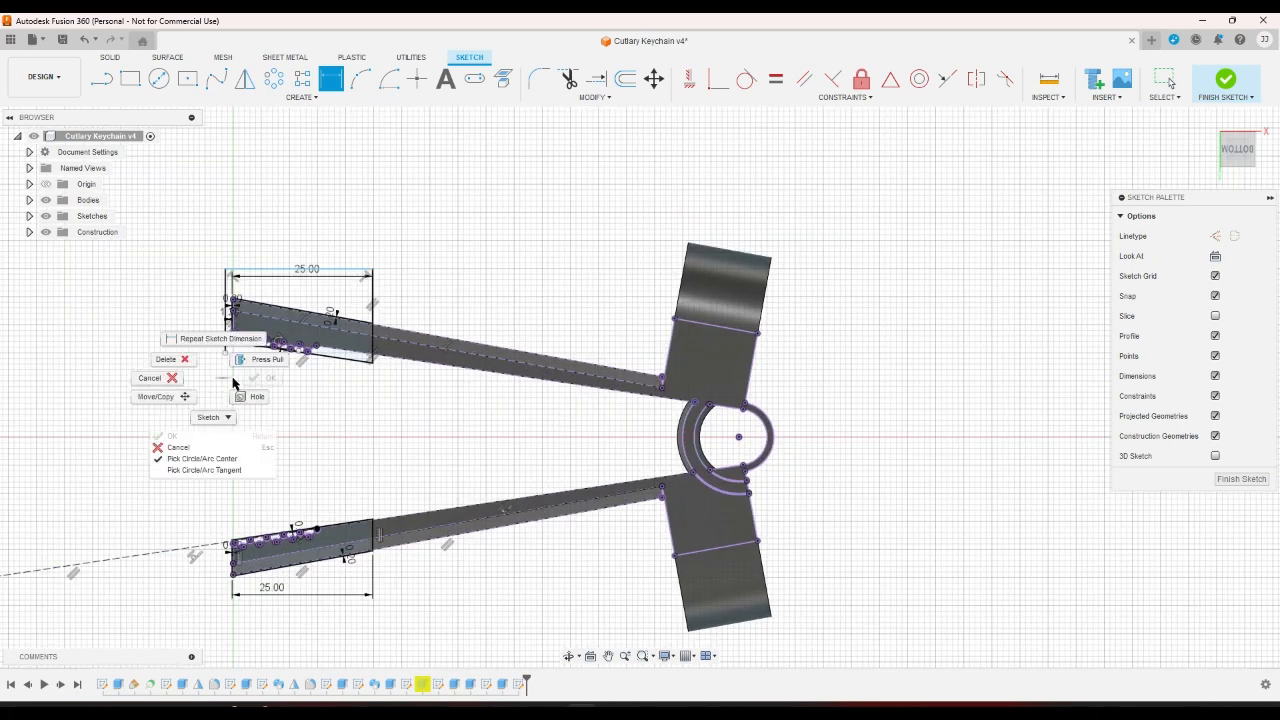
click(175, 380)
drag(225, 356, 219, 446)
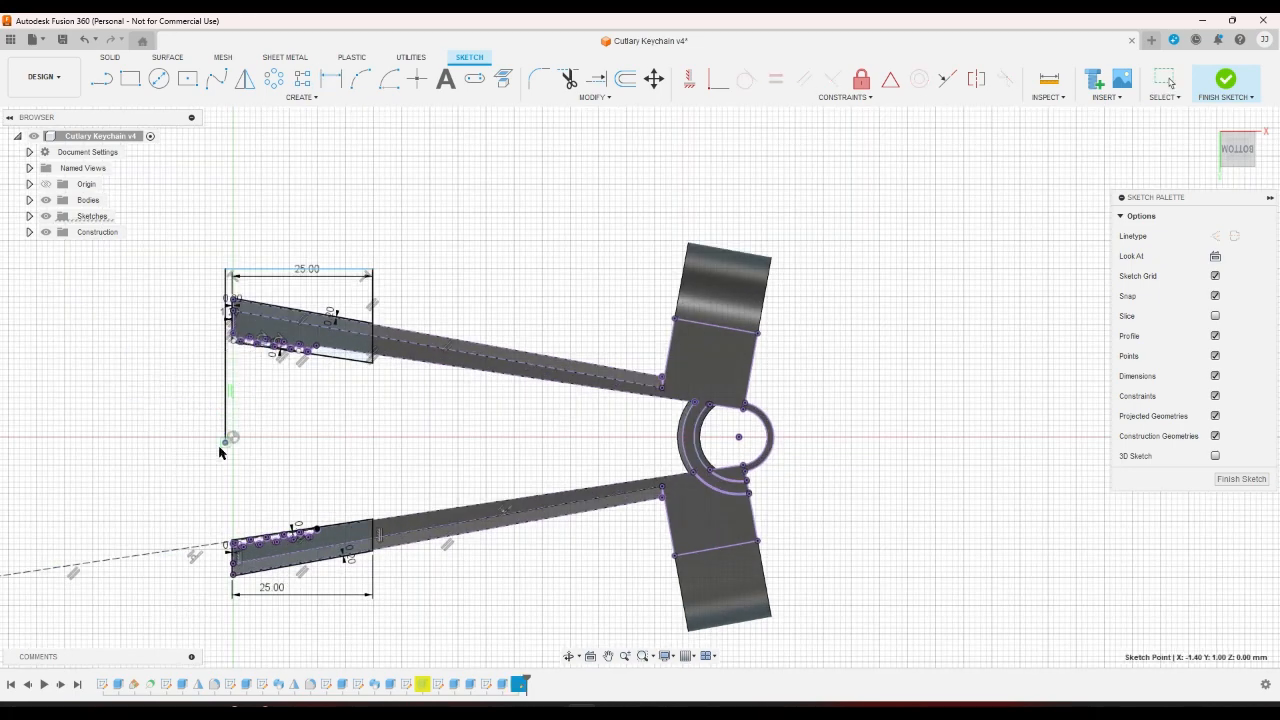
click(286, 630)
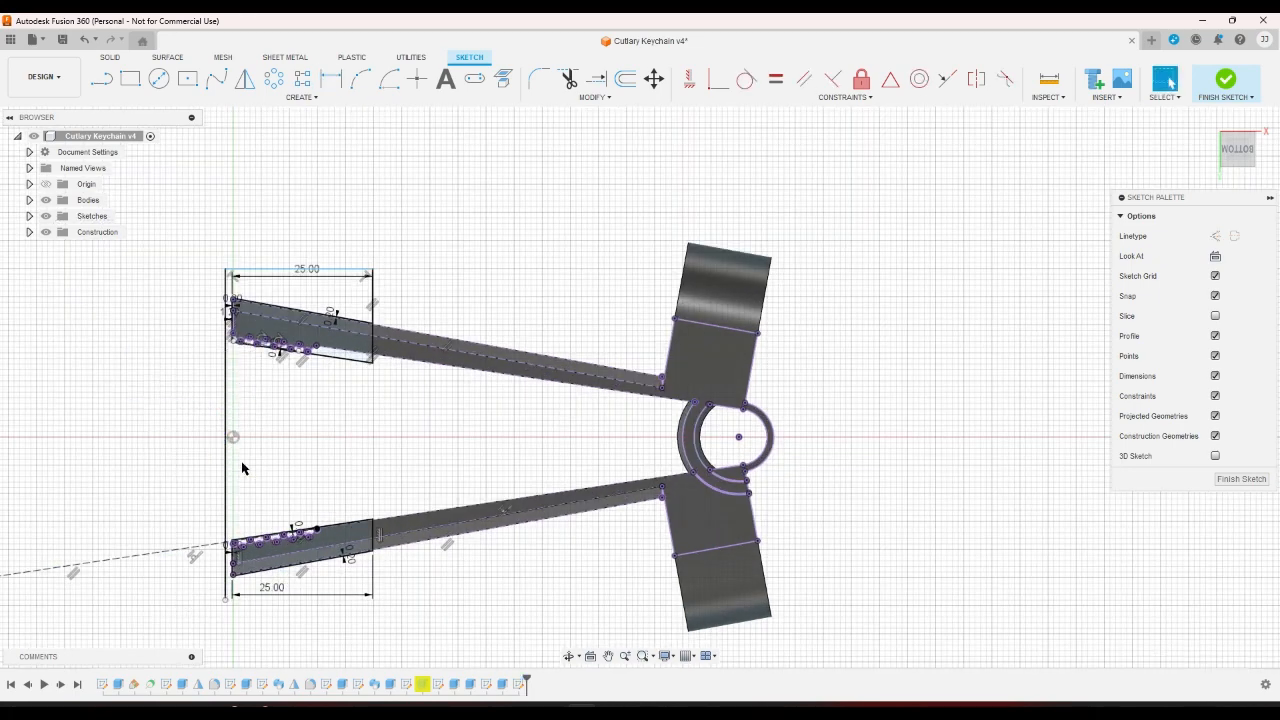
Draw a line straight down from the lower profile's inner bottom corner and across to the lower end of the frame's vertical line.
click(108, 86)
scroll(355, 567, up, 2)
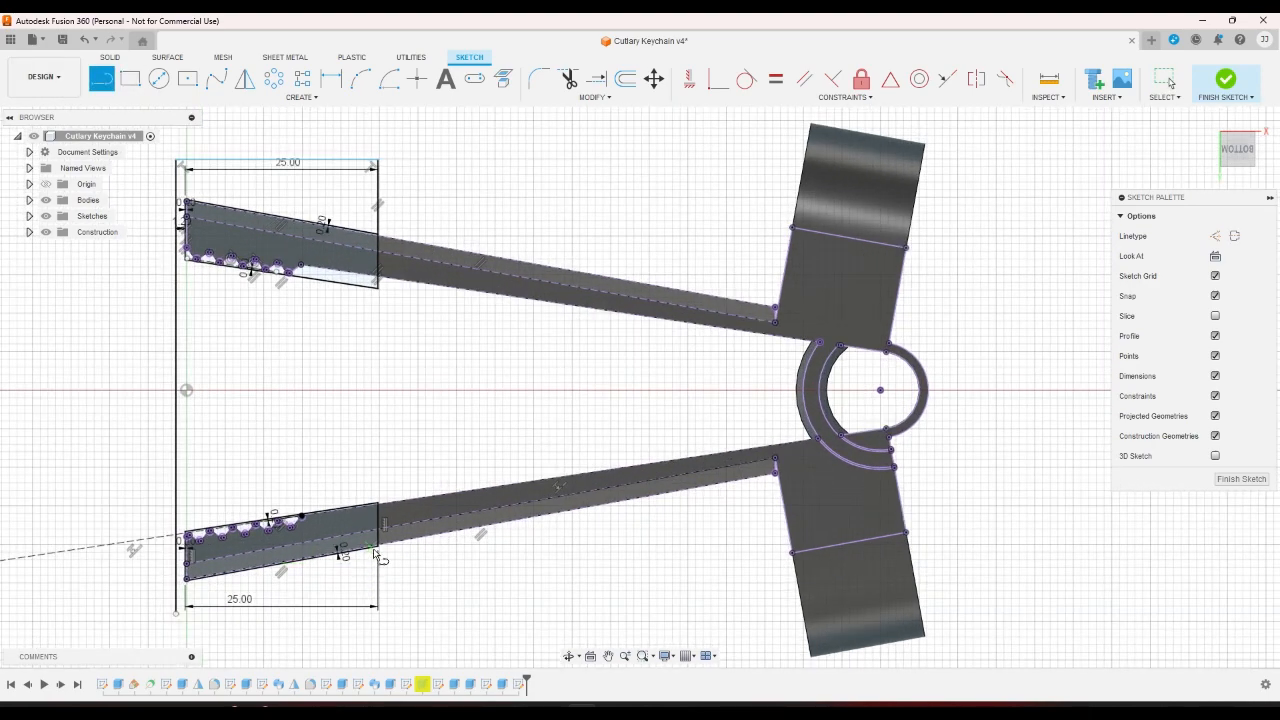
click(378, 548)
click(378, 620)
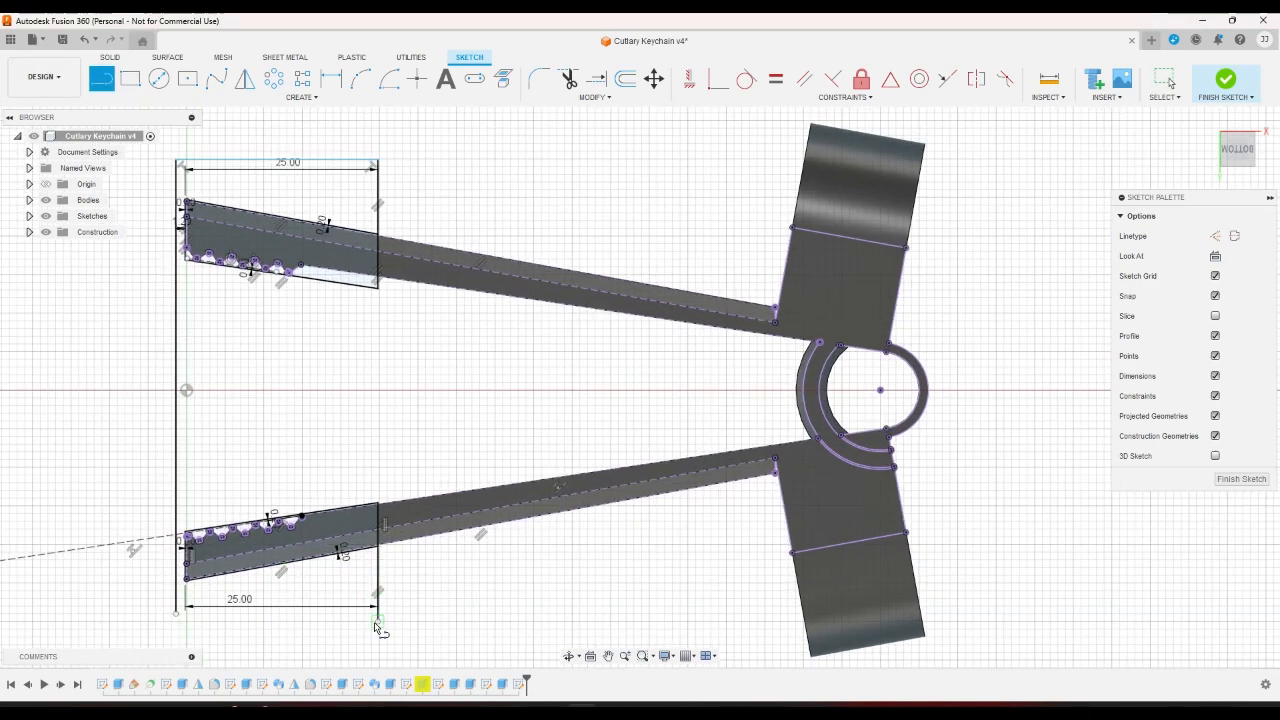
click(176, 613)
key(Escape)
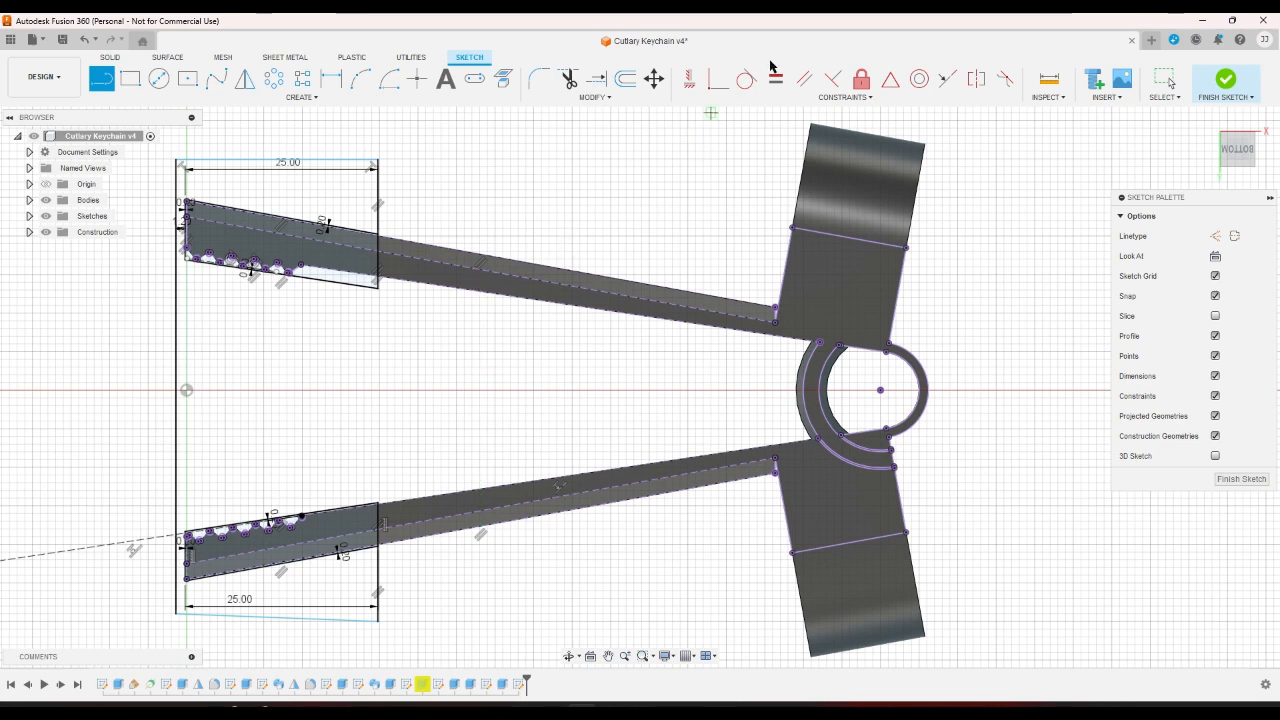
Constrain the frame's bottom line perpendicular to its long vertical line.
click(832, 78)
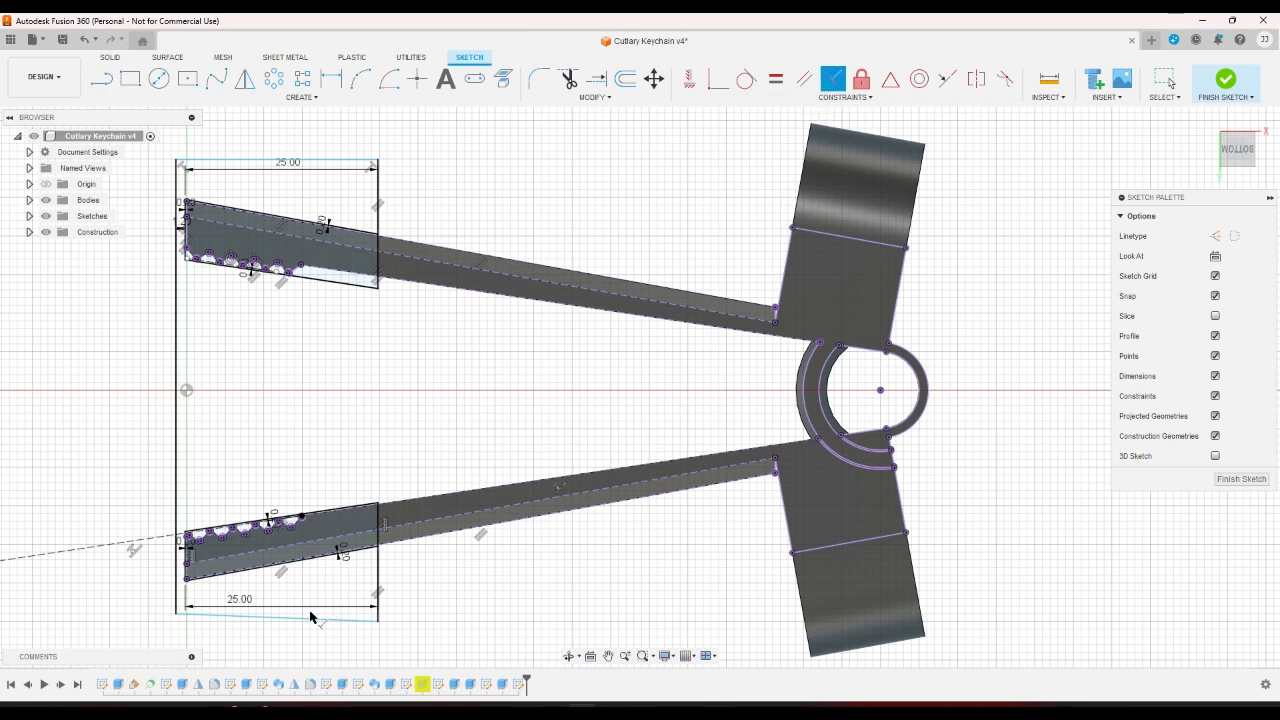
click(300, 617)
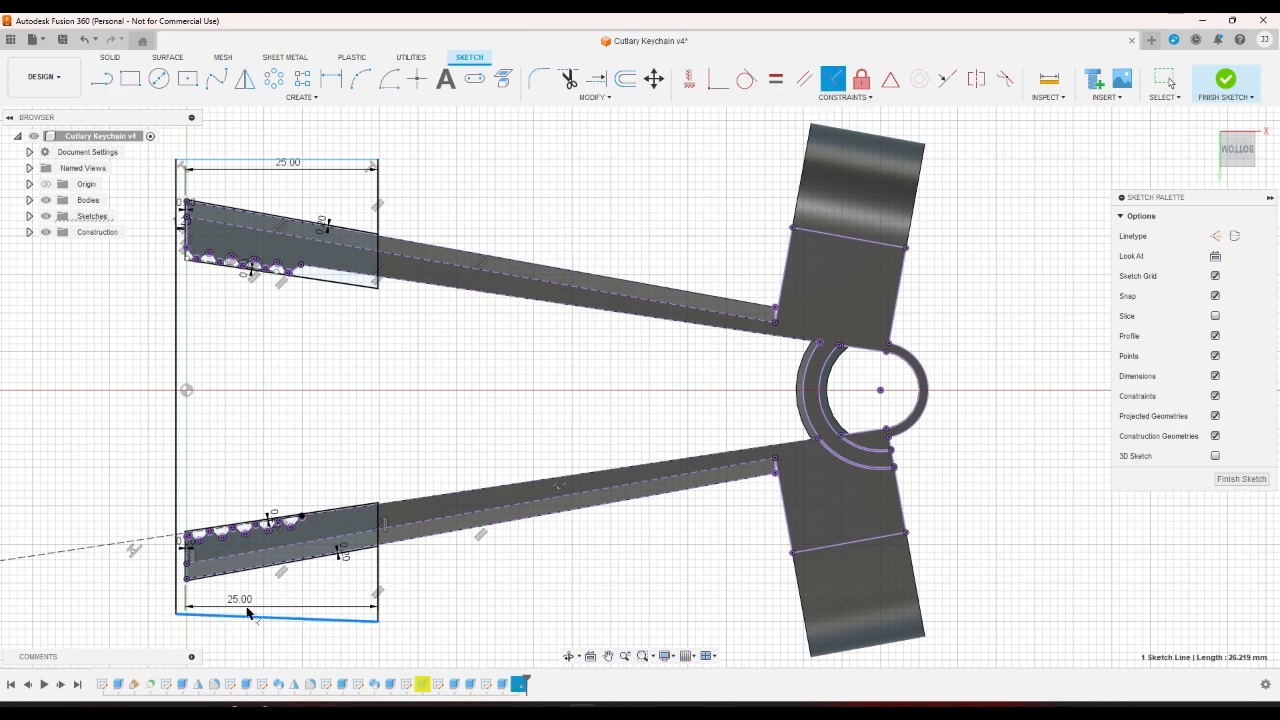
click(176, 600)
right_click(268, 631)
click(323, 631)
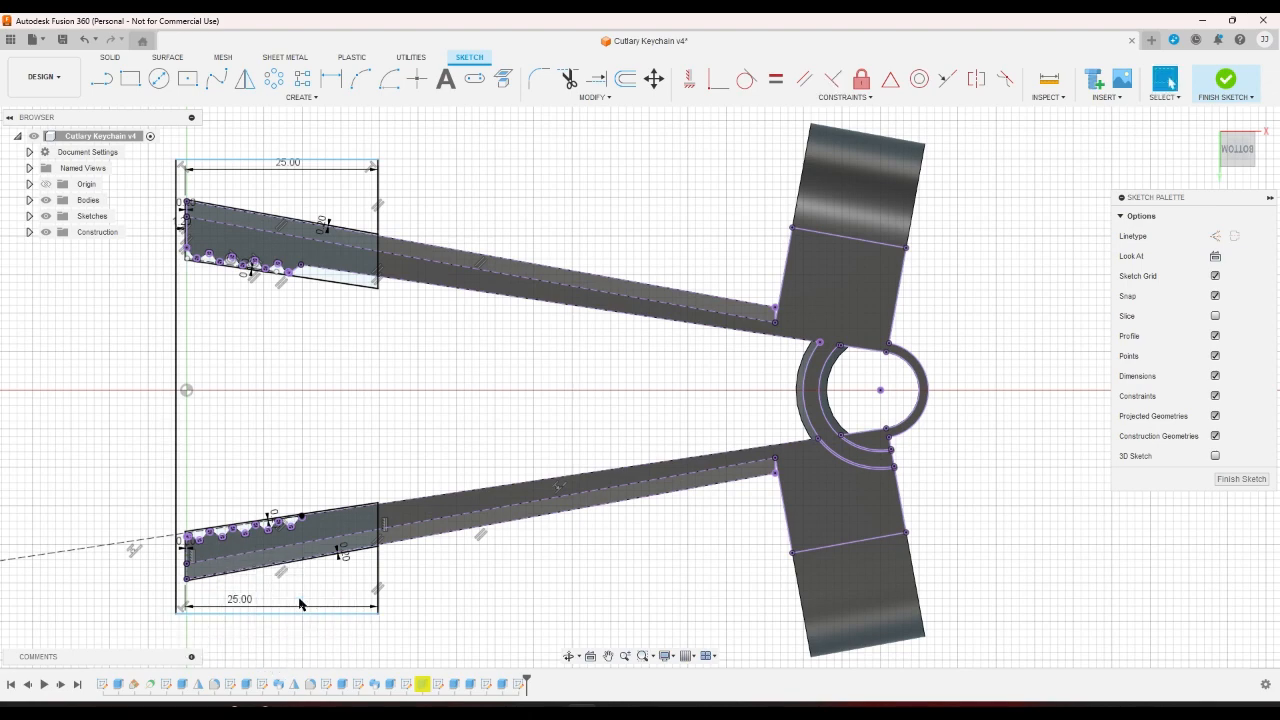
Dimension the frame's bottom line 1.2 mm from the lower profile's outer bottom corner.
key(l)
scroll(205, 615, up, 3)
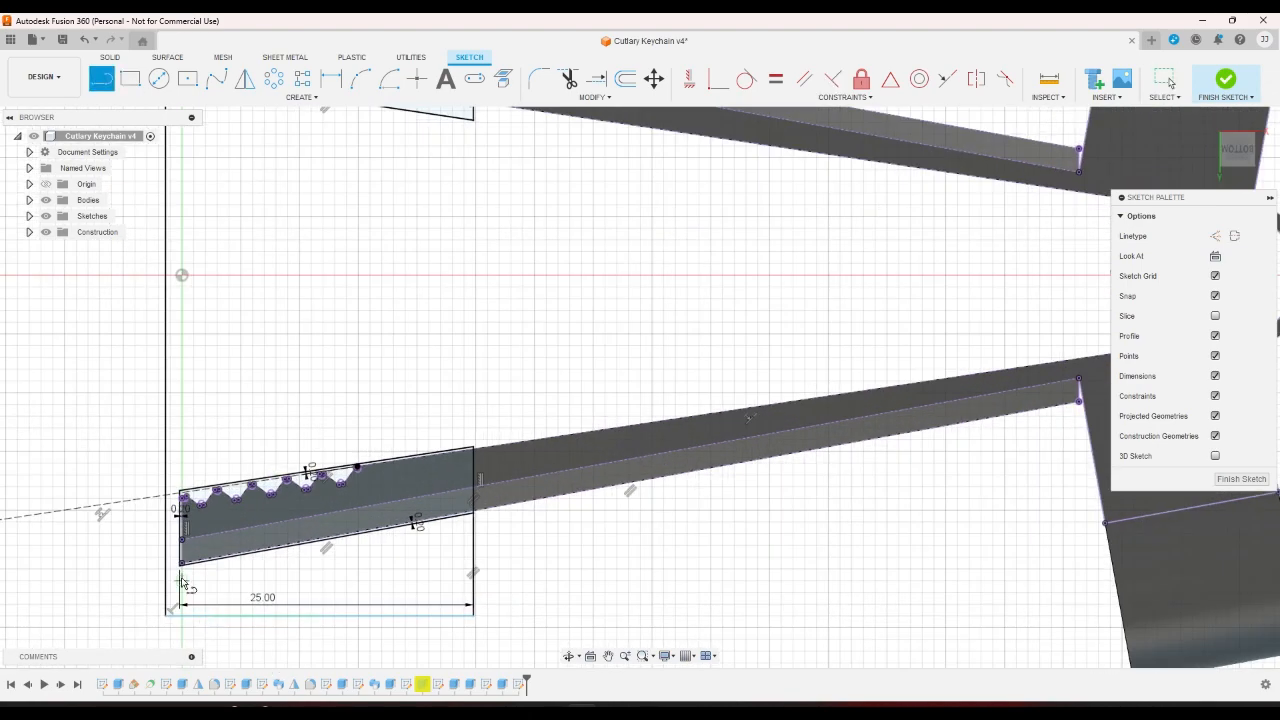
scroll(185, 574, up, 3)
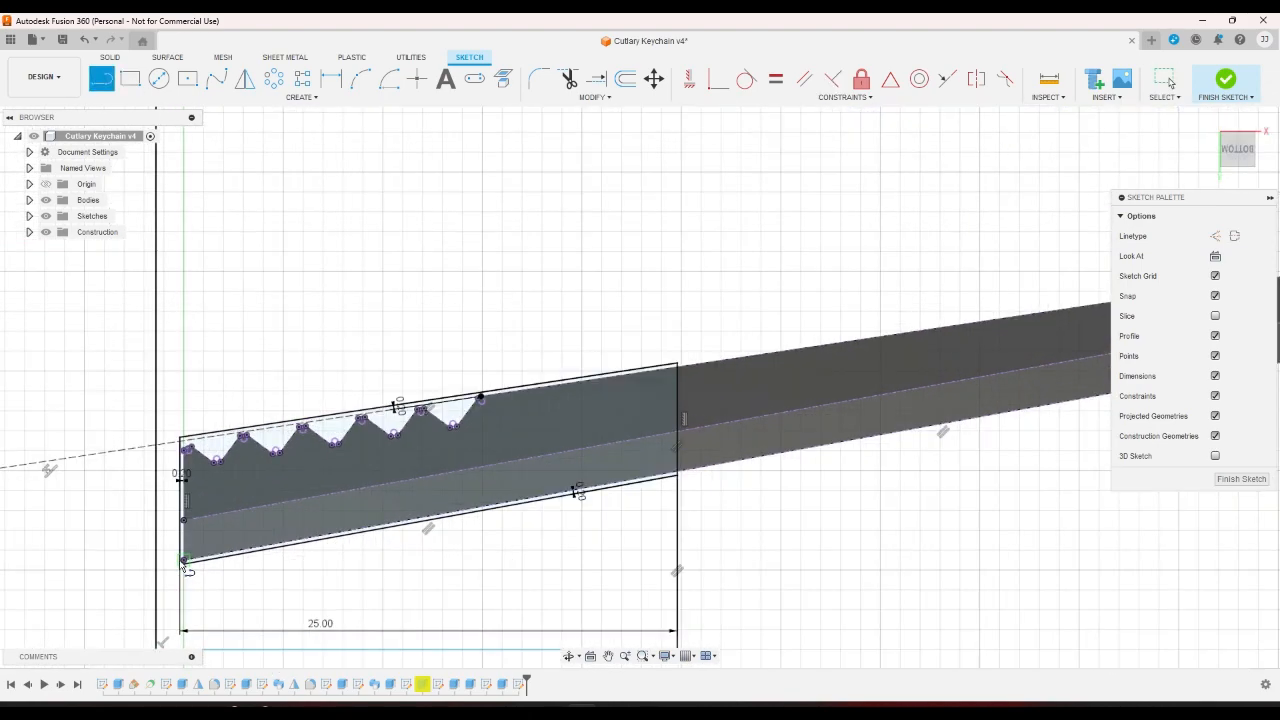
key(d)
scroll(254, 574, down, 2)
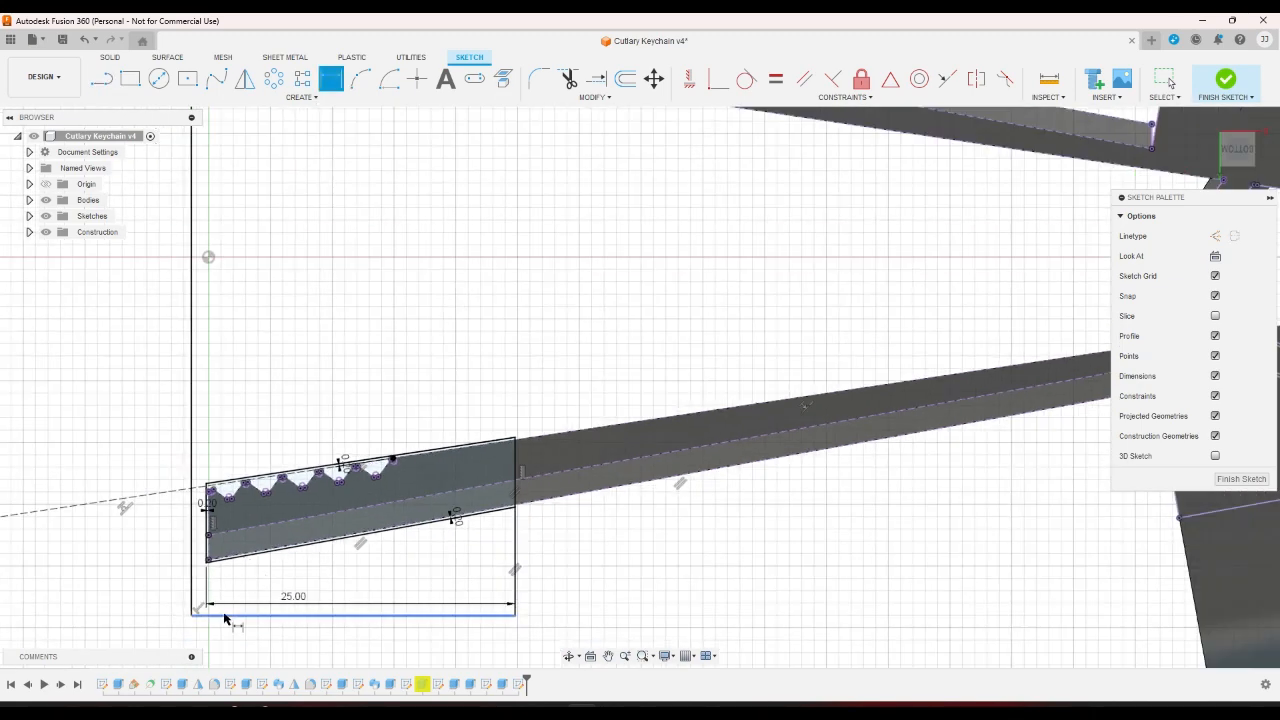
click(224, 616)
click(207, 564)
click(250, 574)
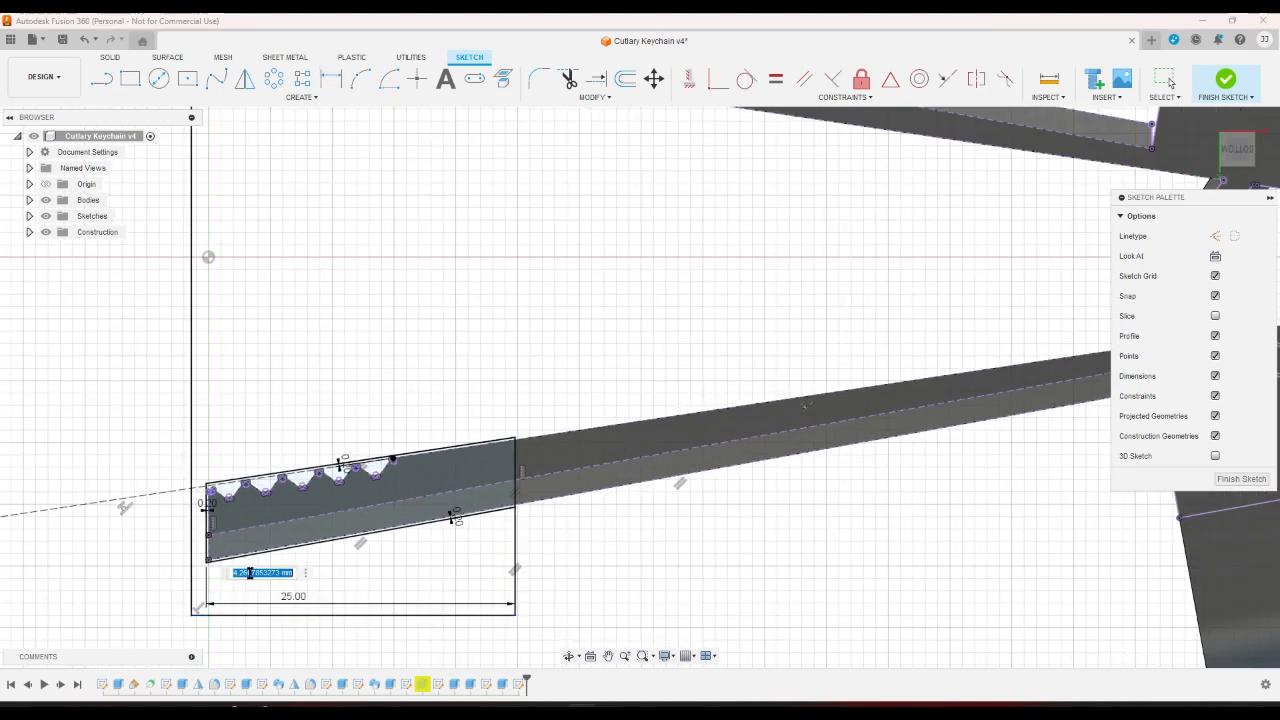
key(Return)
scroll(251, 571, down, 4)
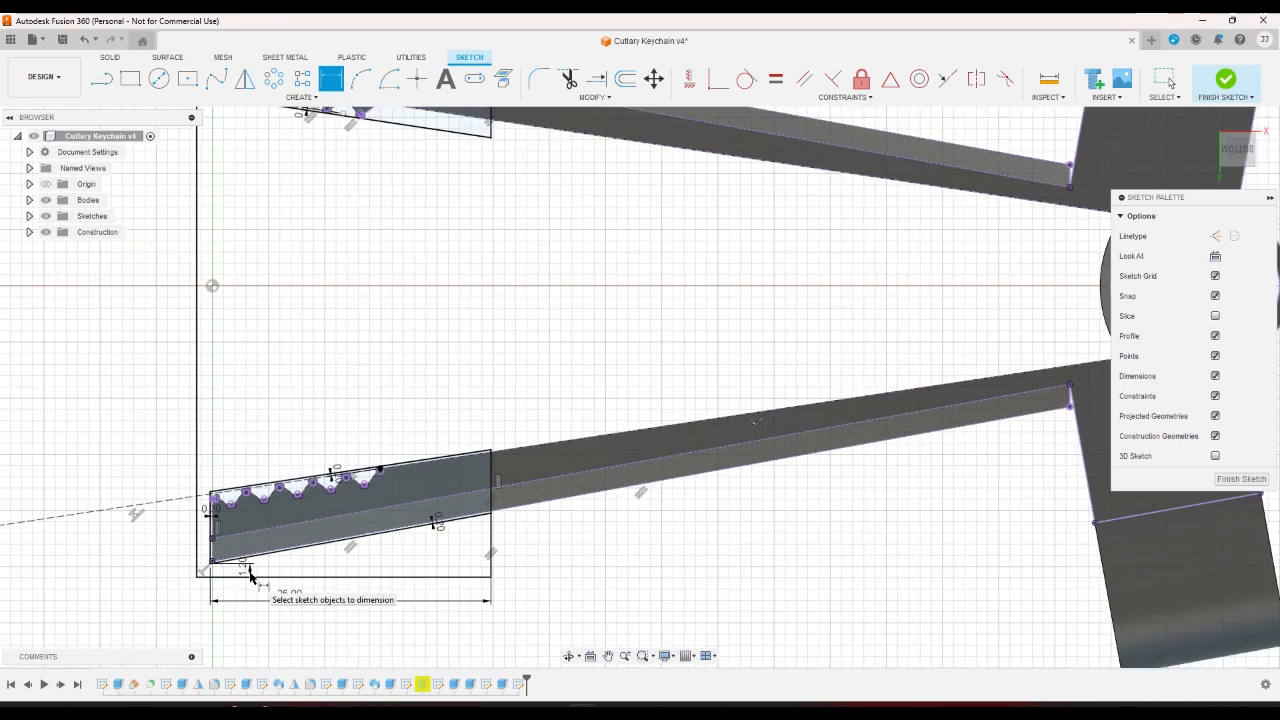
Dimension the frame's top line 1.2 mm from the upper profile's outer top corner.
scroll(269, 327, up, 2)
scroll(262, 326, up, 3)
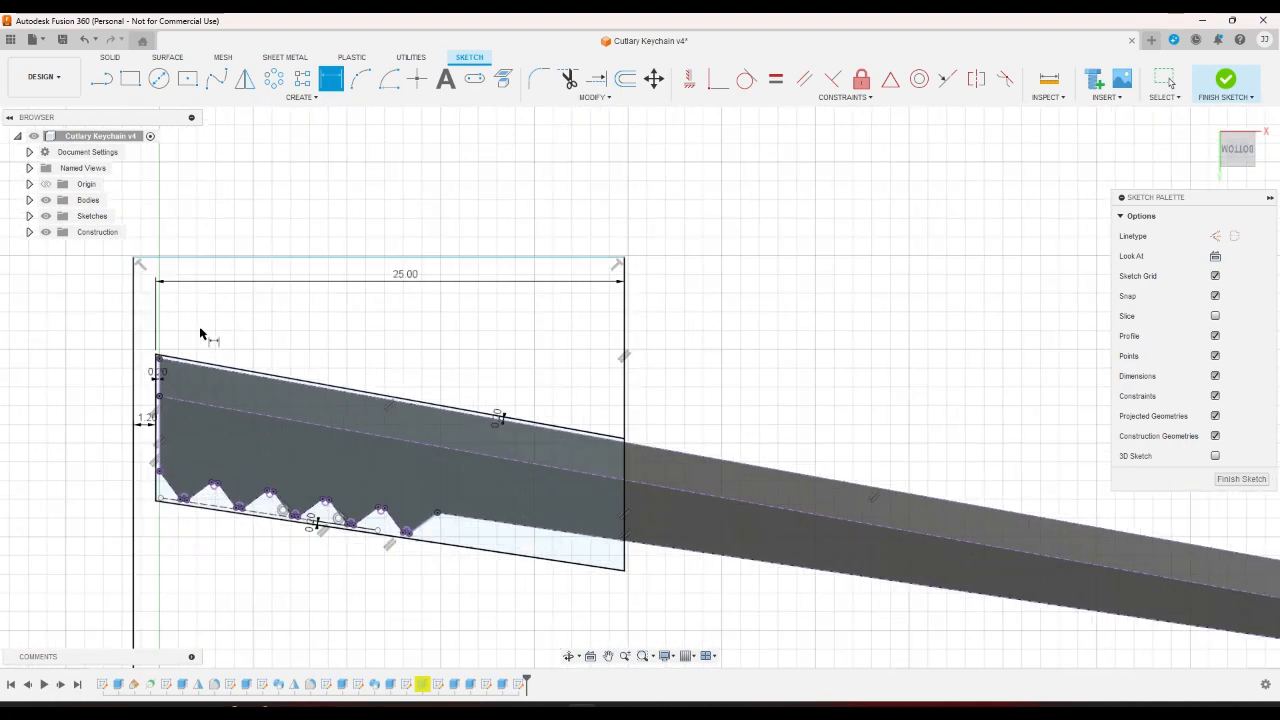
click(157, 354)
click(163, 258)
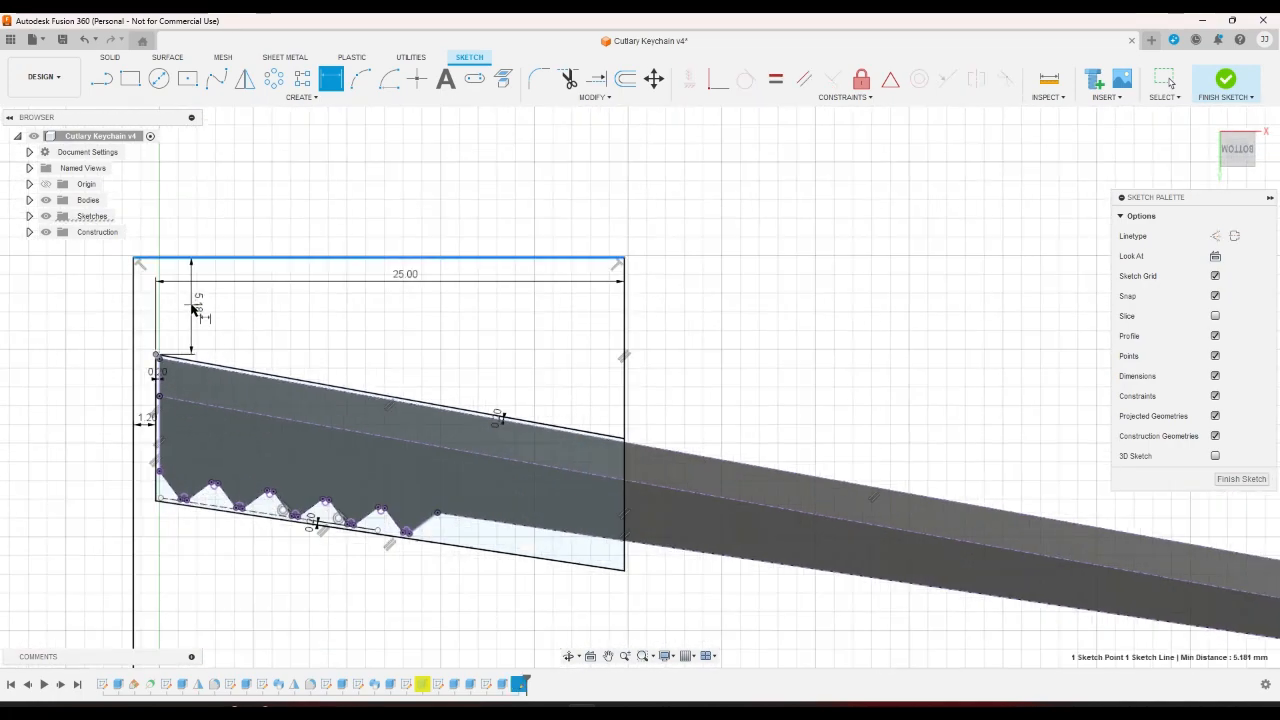
click(193, 305)
text(1.2)
key(Return)
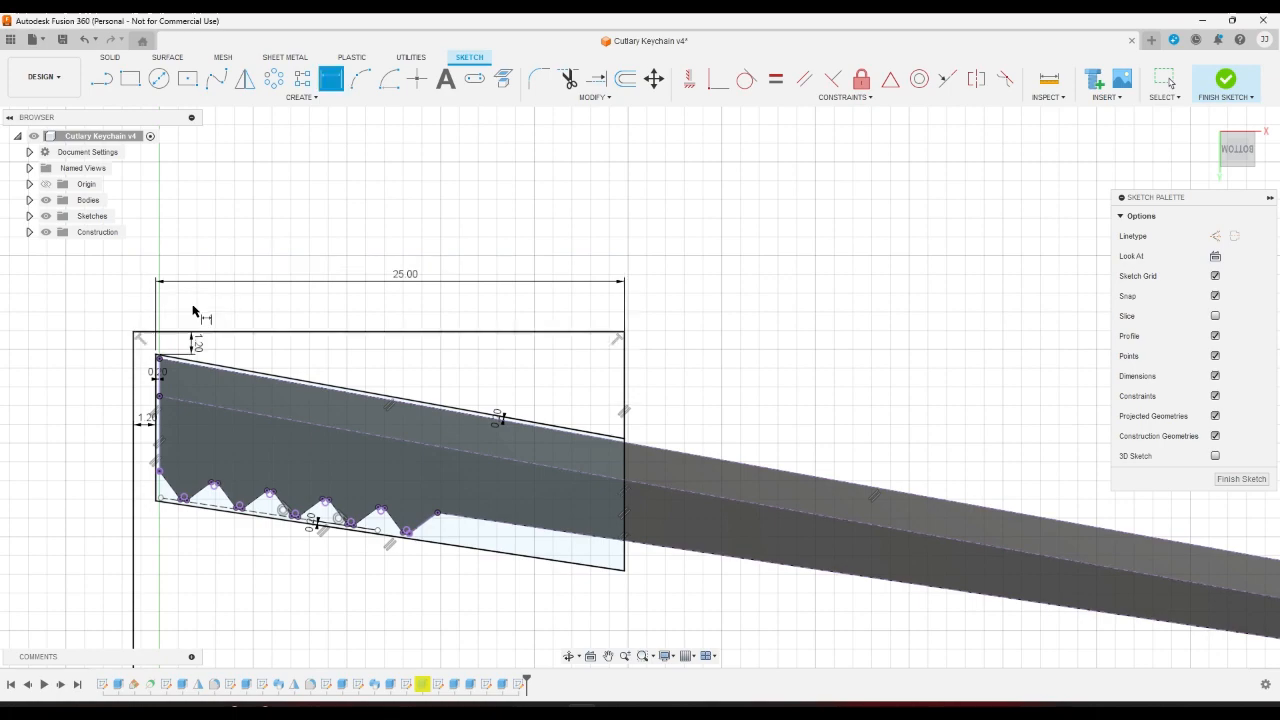
Draw a vertical line joining the lower and upper profiles' inner corners to close the frame's open side.
scroll(194, 308, down, 4)
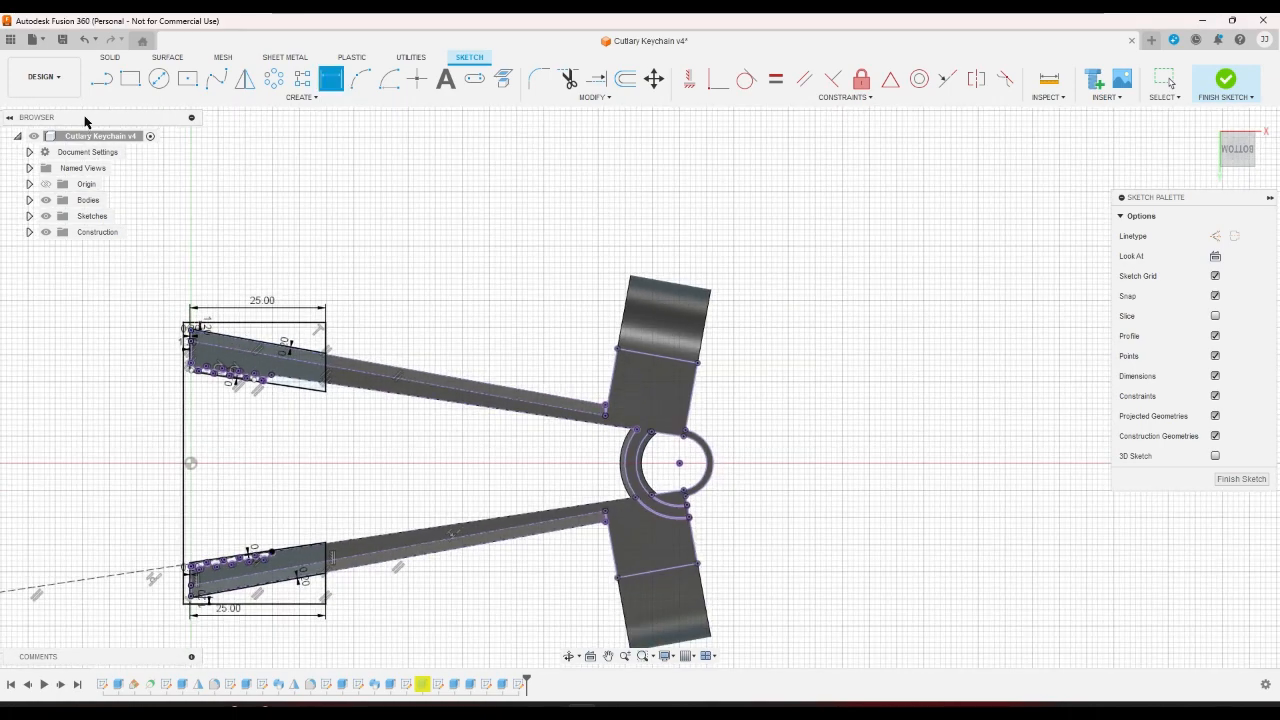
key(l)
scroll(272, 414, up, 3)
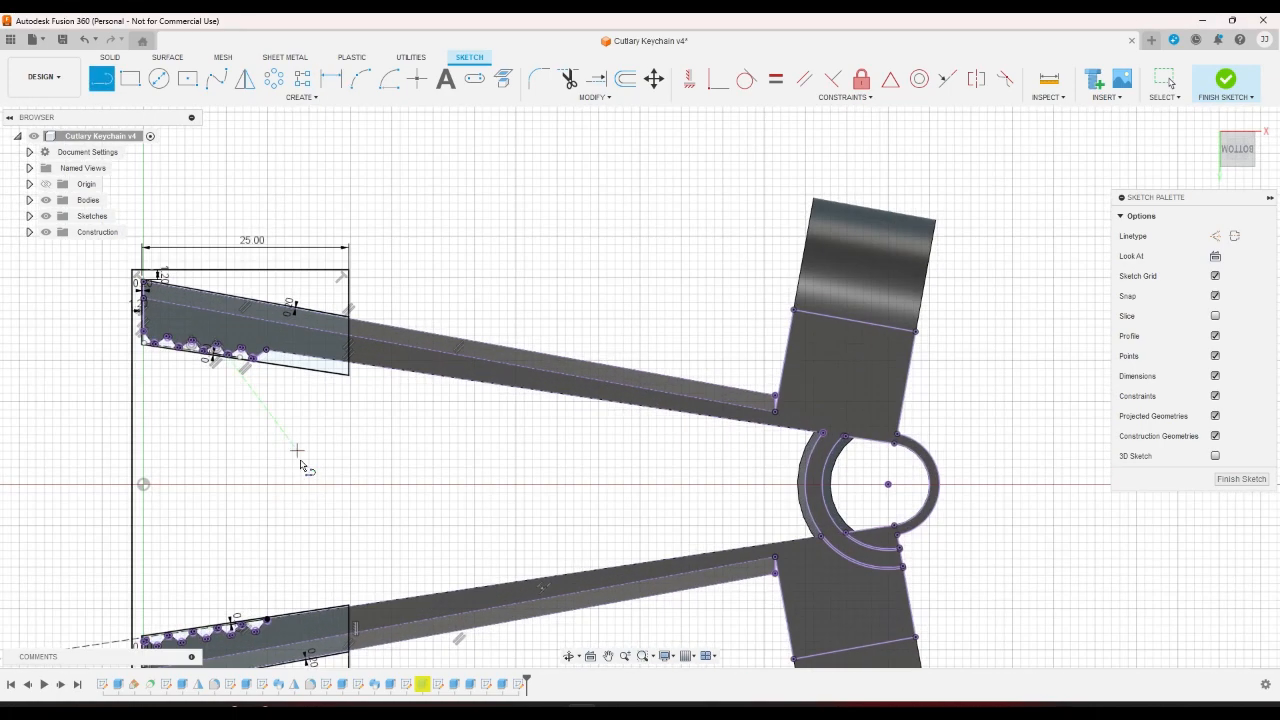
click(348, 605)
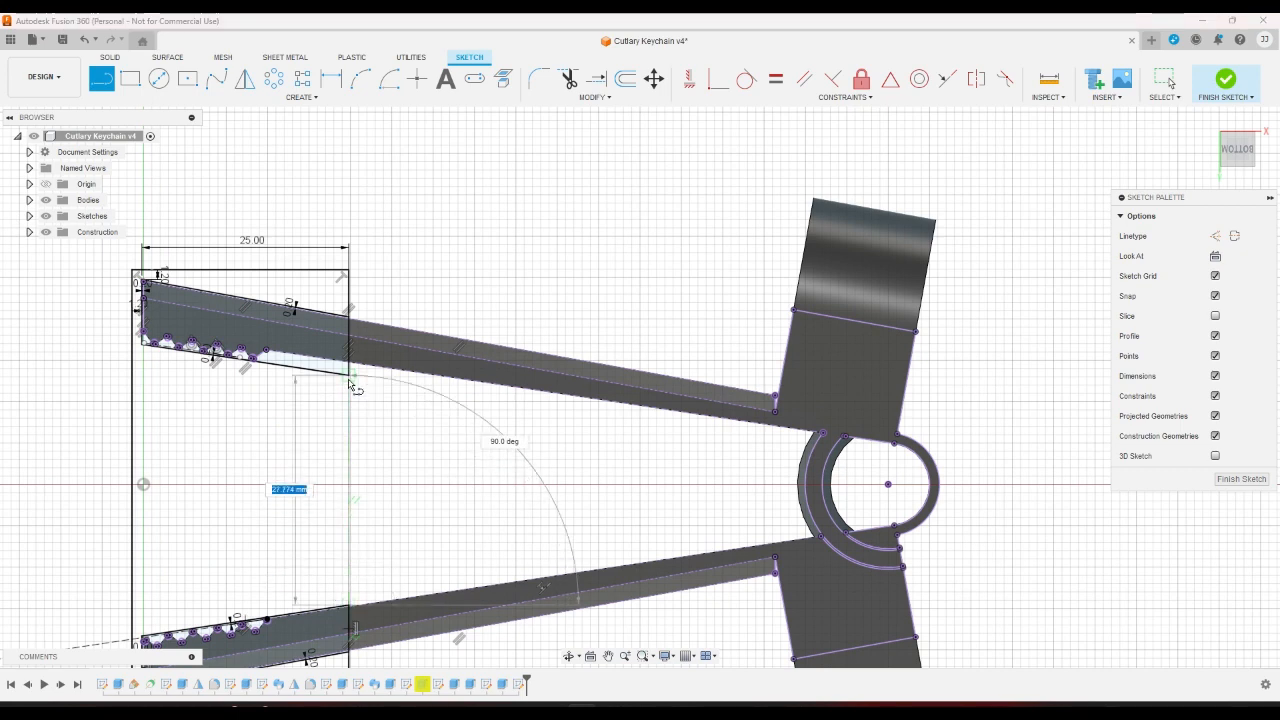
click(348, 375)
Draw a three-sided rectangle about 19.8 mm wide between the two profiles, ending on the closing vertical line.
click(185, 394)
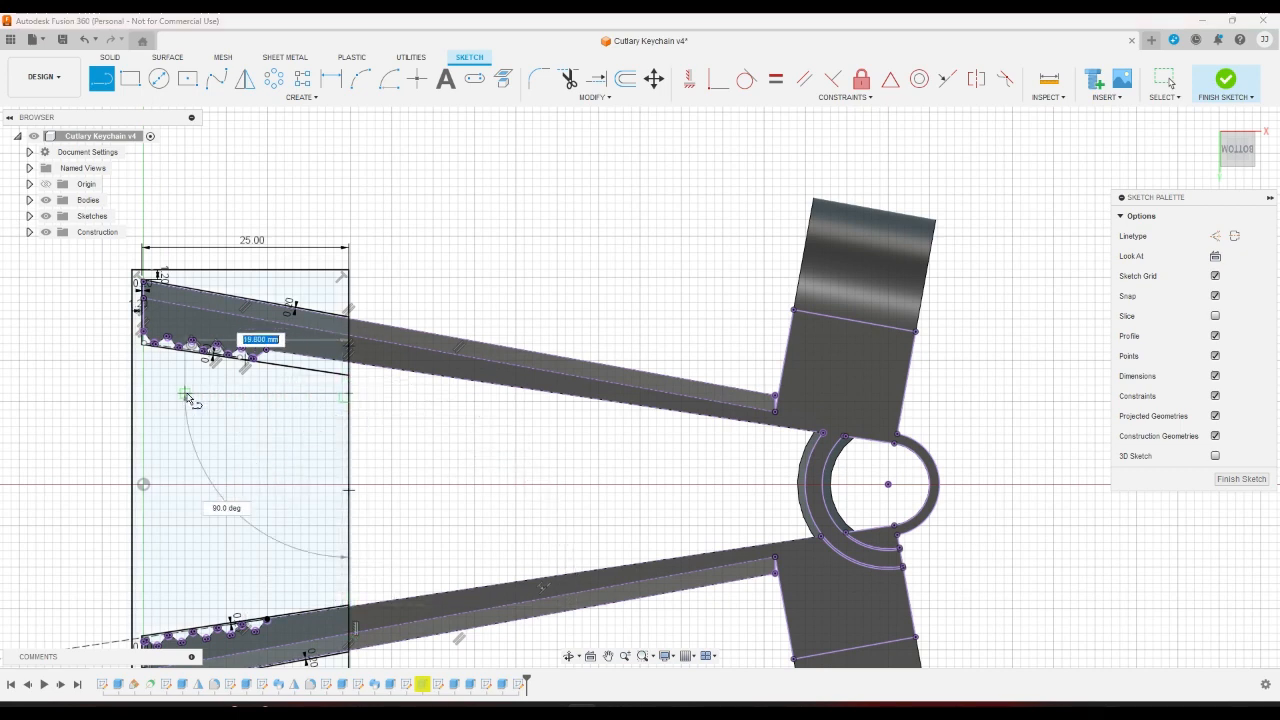
click(185, 550)
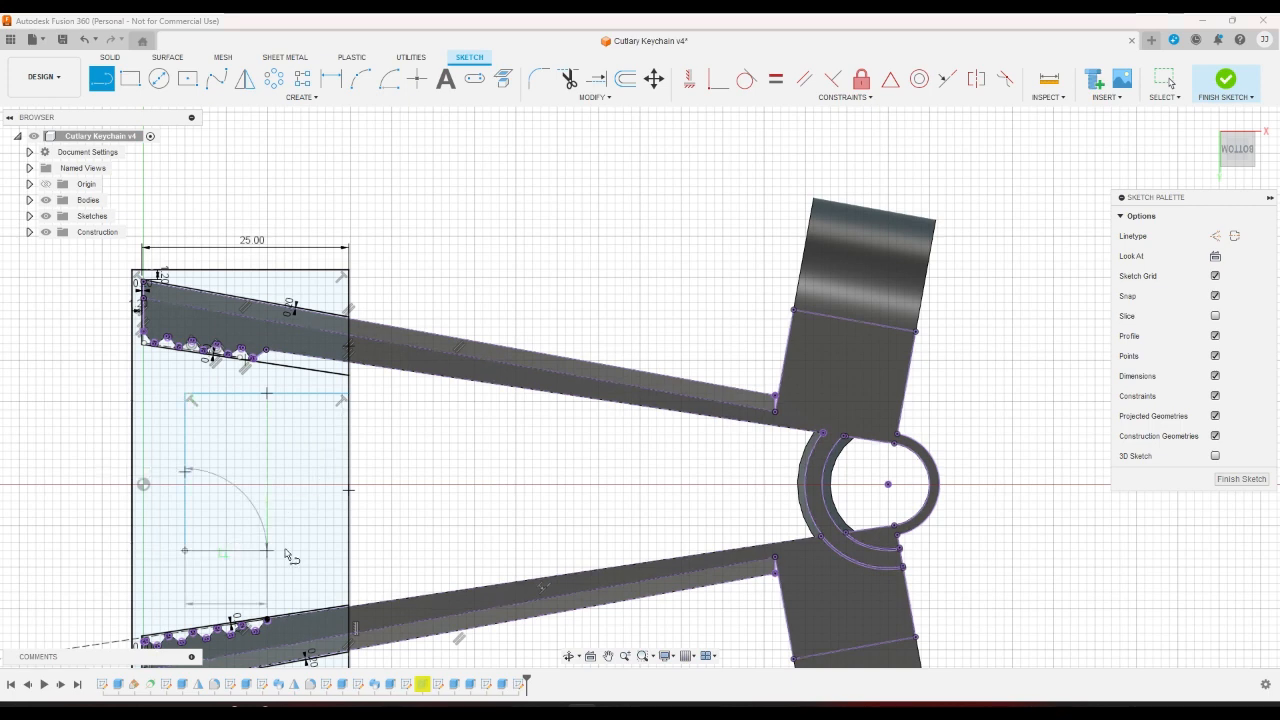
click(348, 550)
right_click(391, 549)
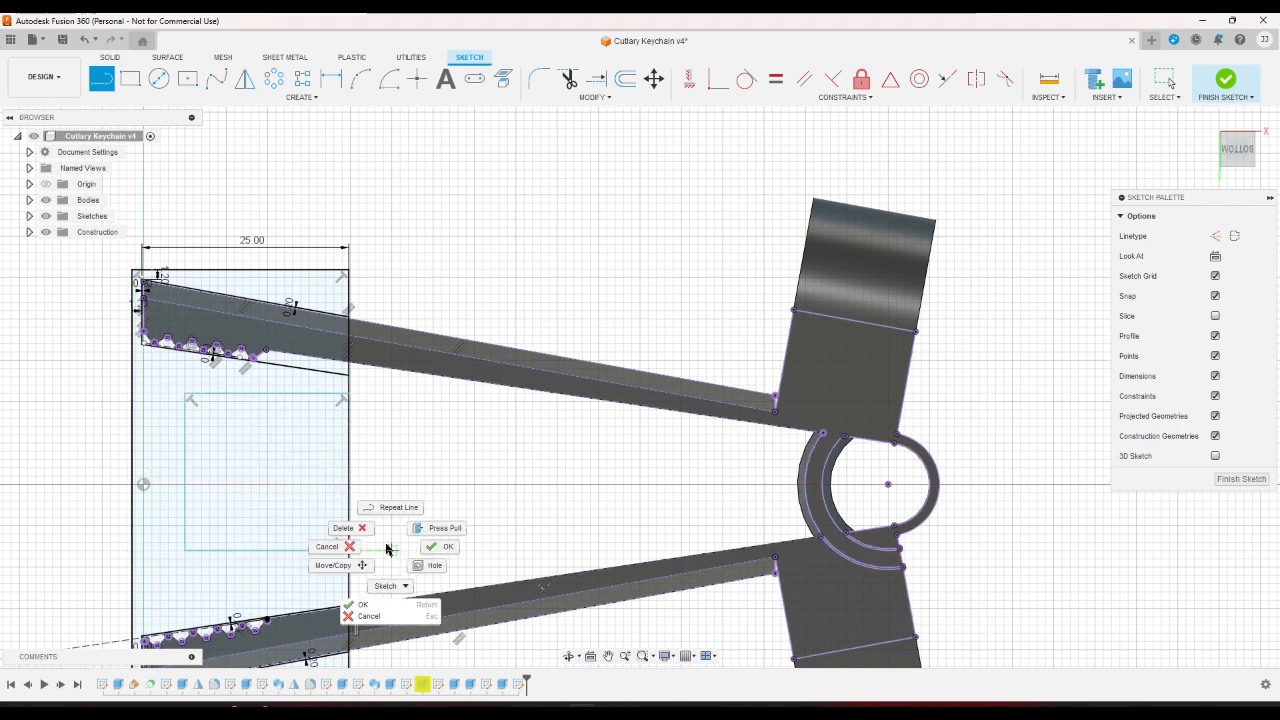
click(355, 546)
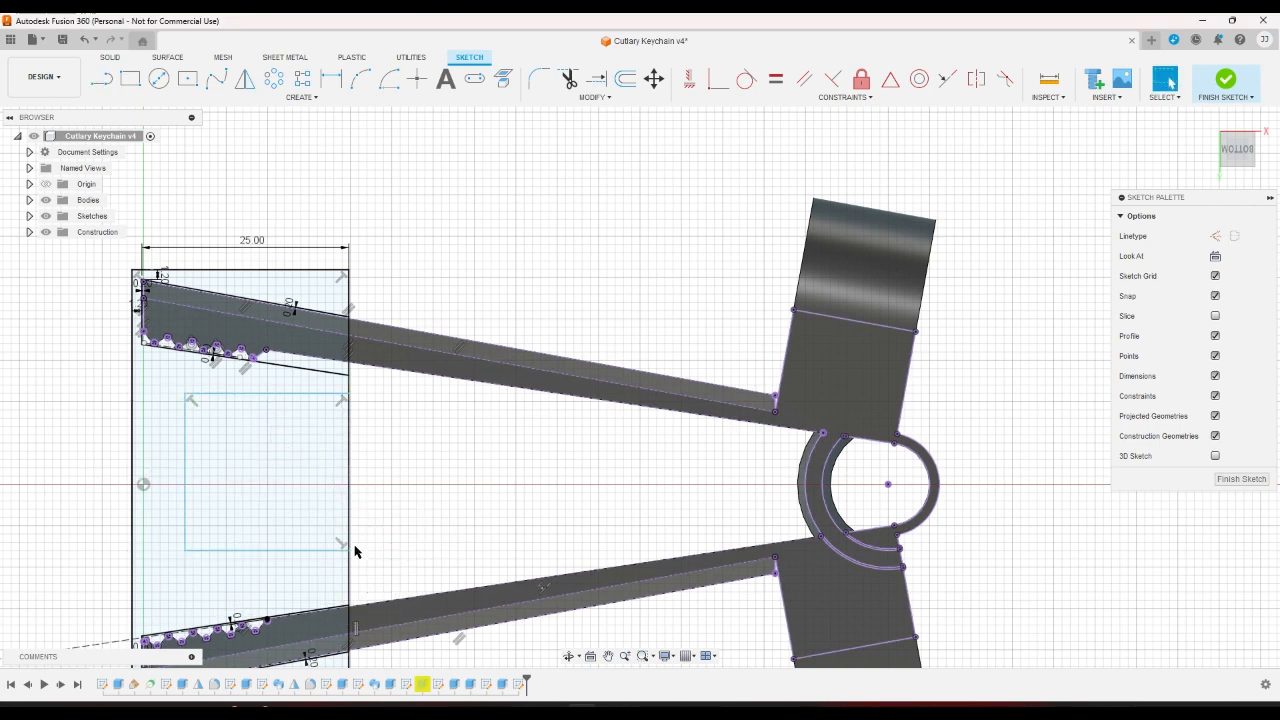
Dimension the inner rectangle's top corner 1.2 mm below the upper profile's inner corner.
click(331, 79)
click(351, 381)
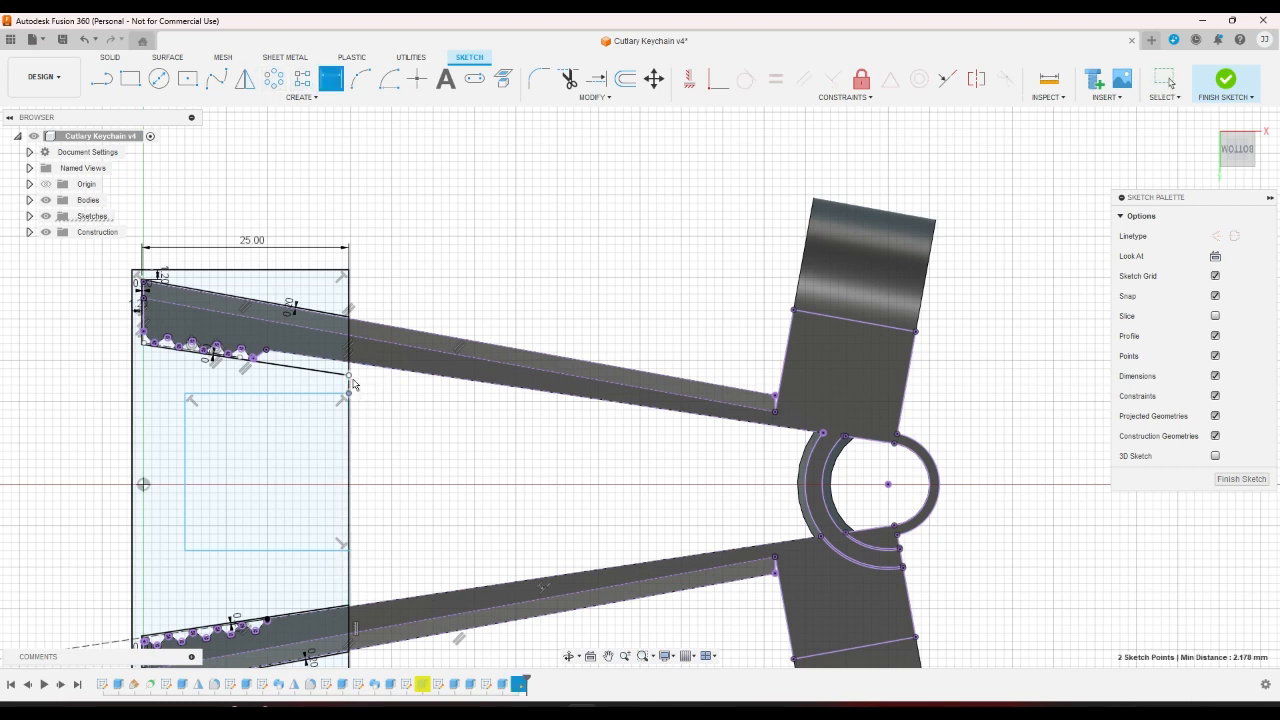
click(394, 390)
text(2)
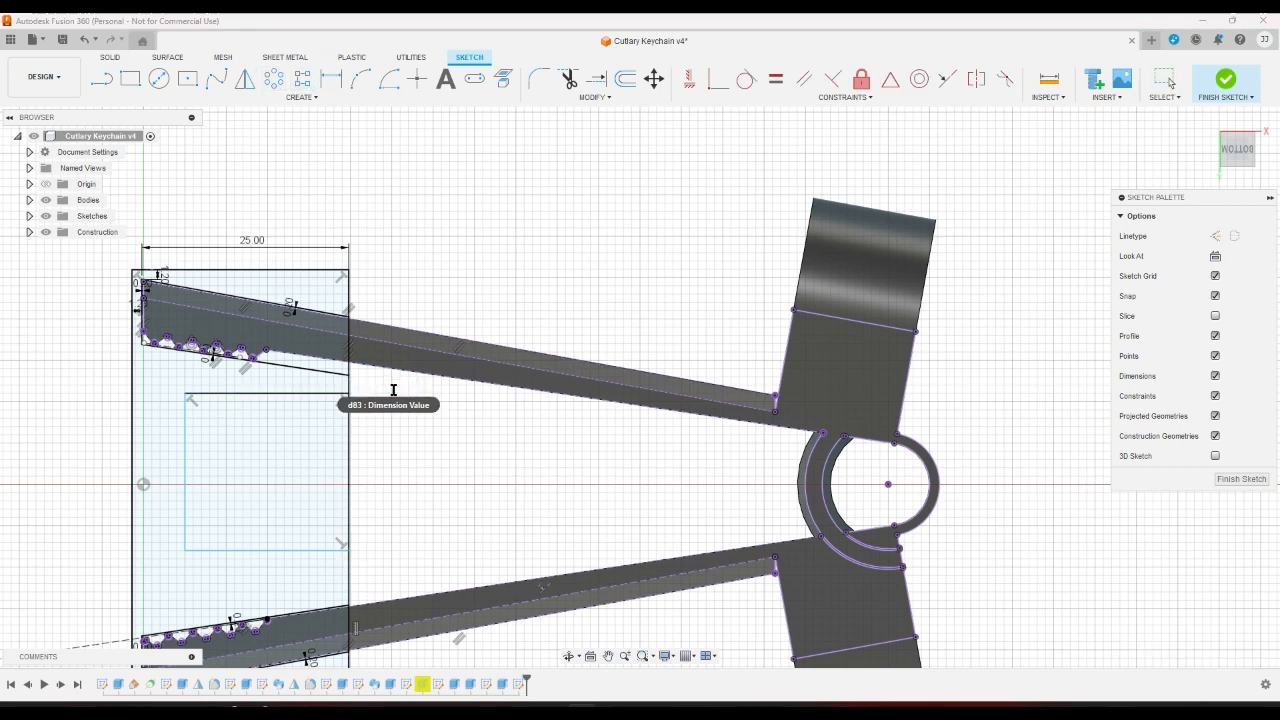
key(Return)
Dimension the inner rectangle's bottom corner 1.2 mm above the lower profile's inner corner.
click(349, 541)
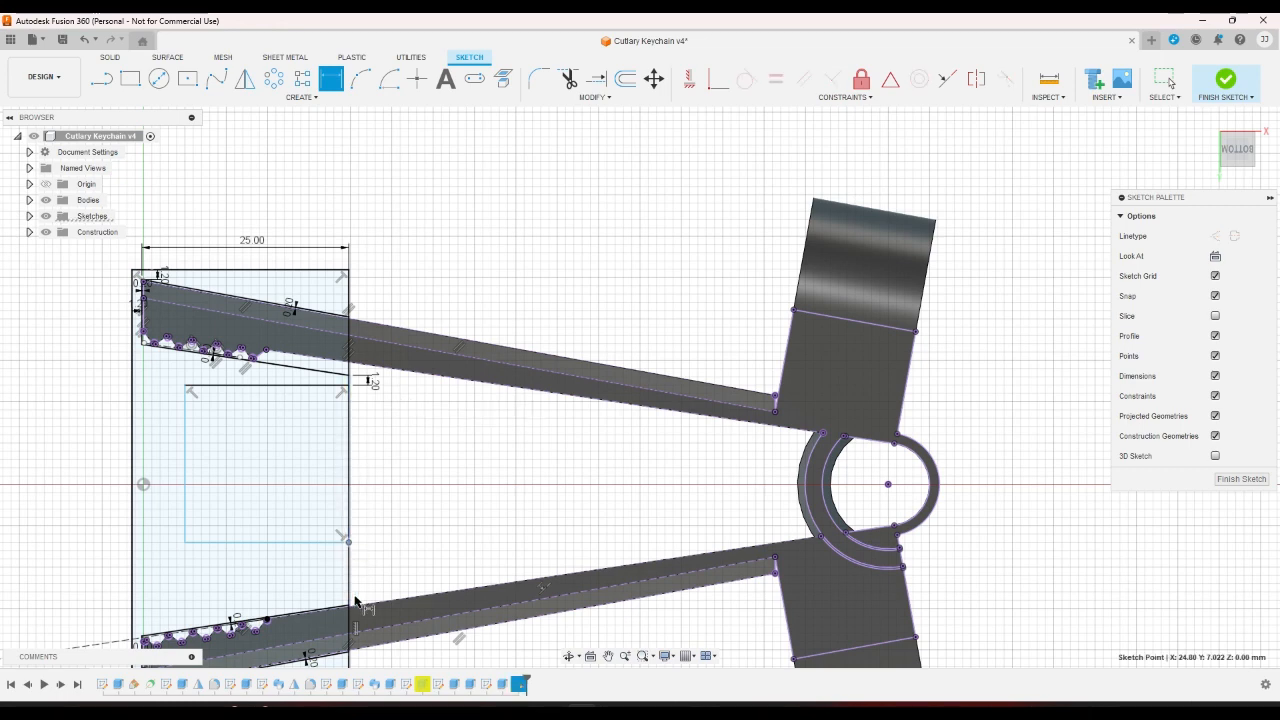
click(349, 606)
click(368, 588)
text(2)
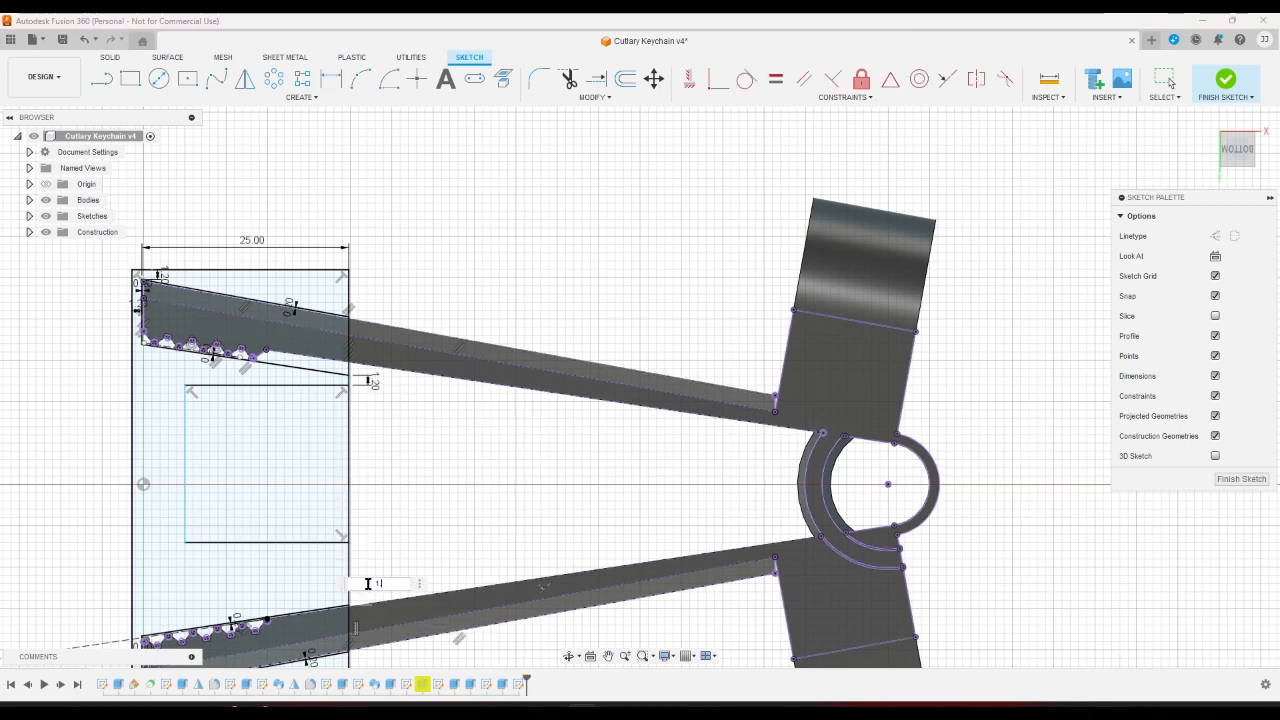
key(Return)
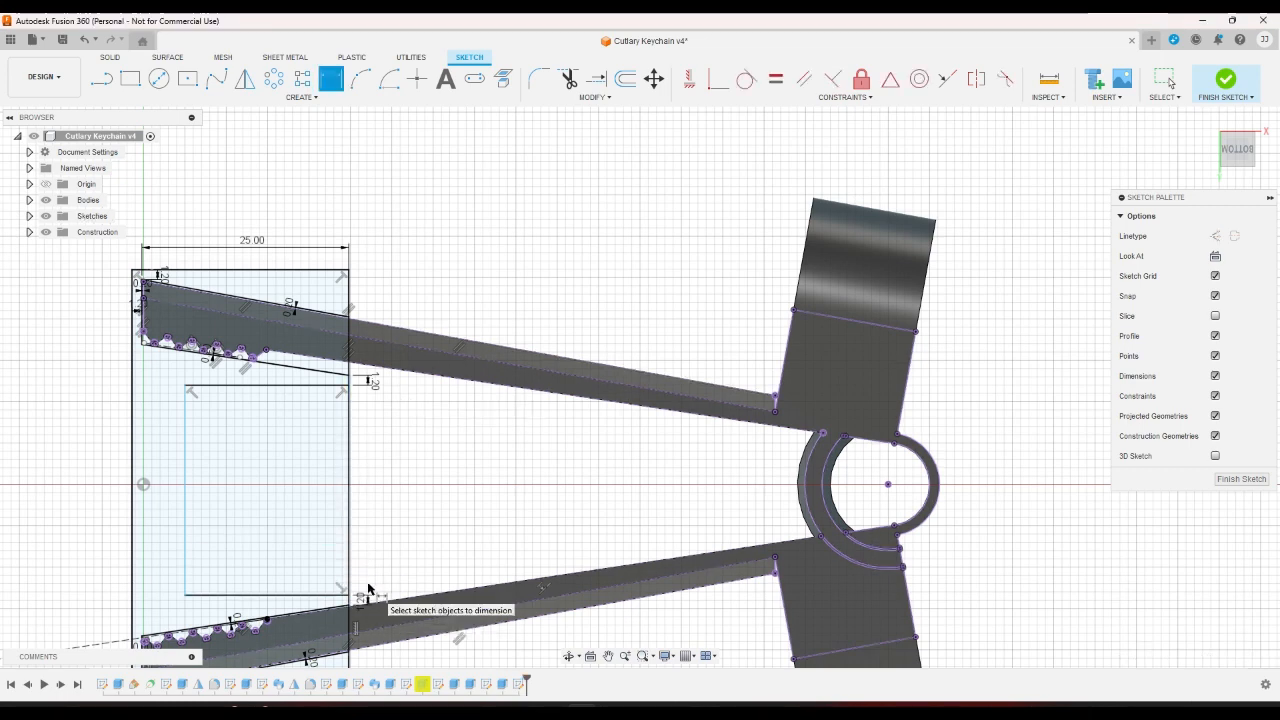
Dimension the inner rectangle's free vertical side 1.2 mm from the frame's long vertical line.
click(186, 462)
click(134, 453)
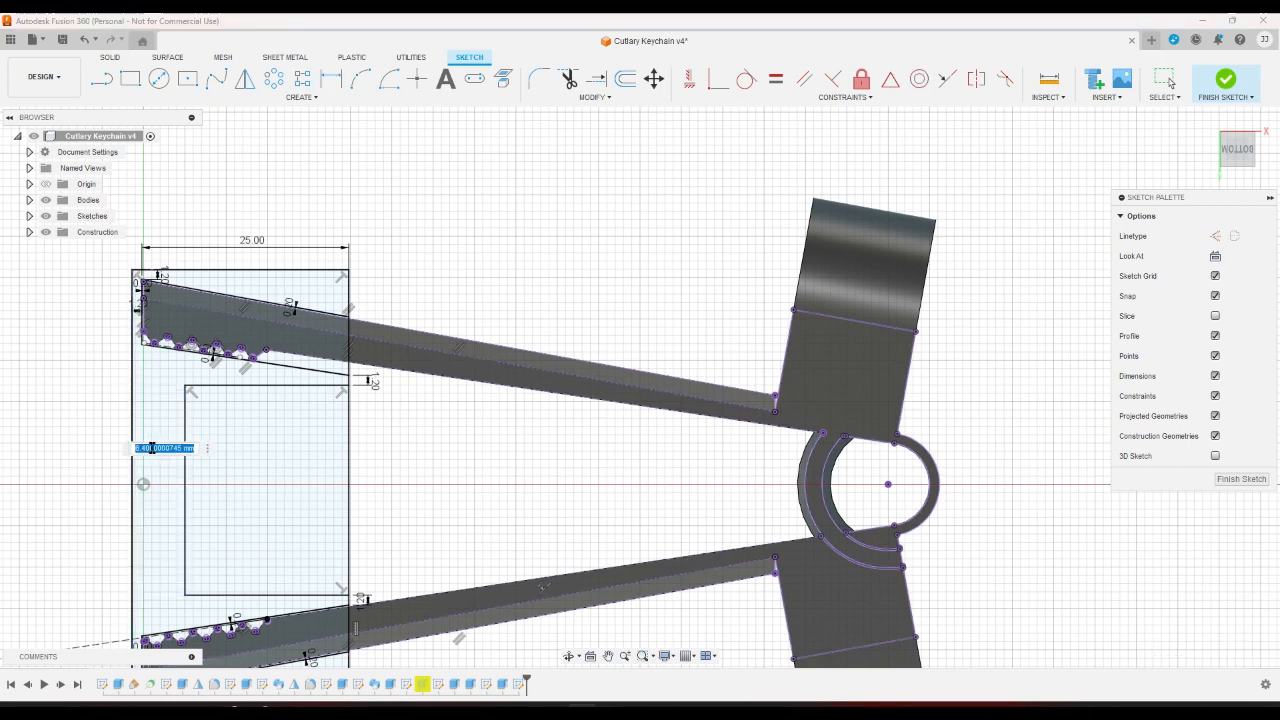
text(1.2)
key(Return)
scroll(152, 453, down, 1)
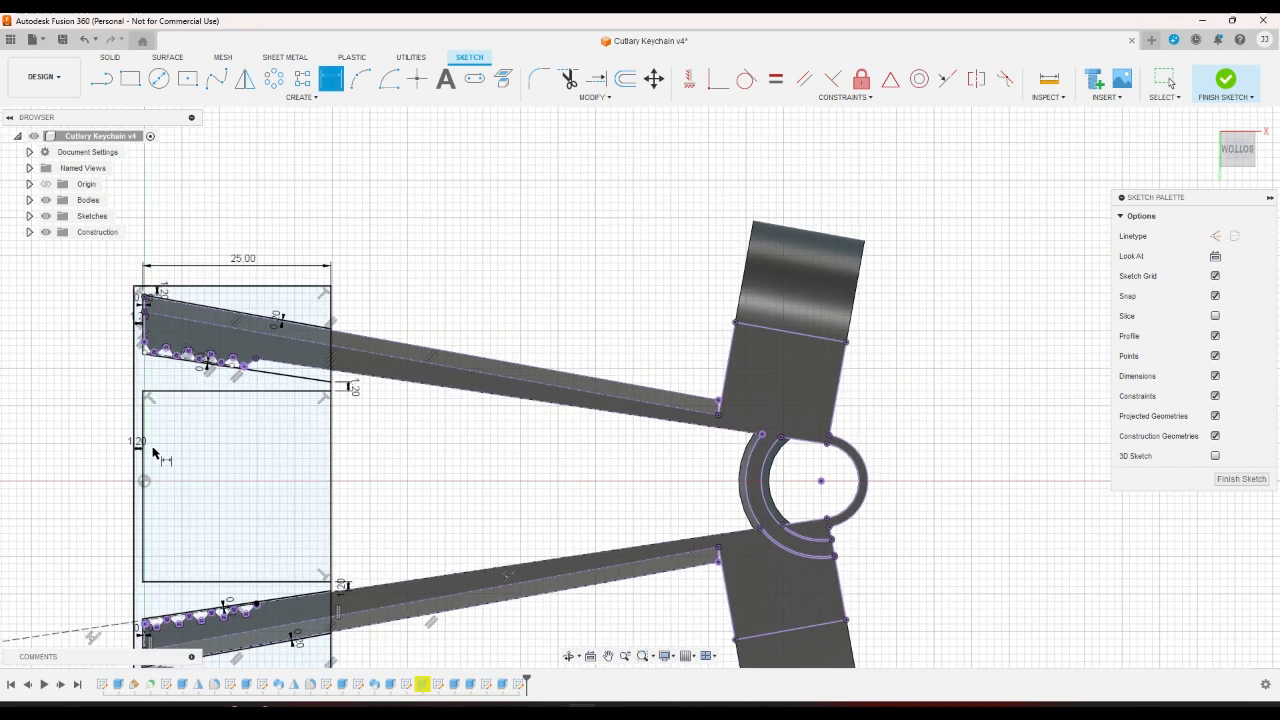
right_click(408, 467)
click(367, 474)
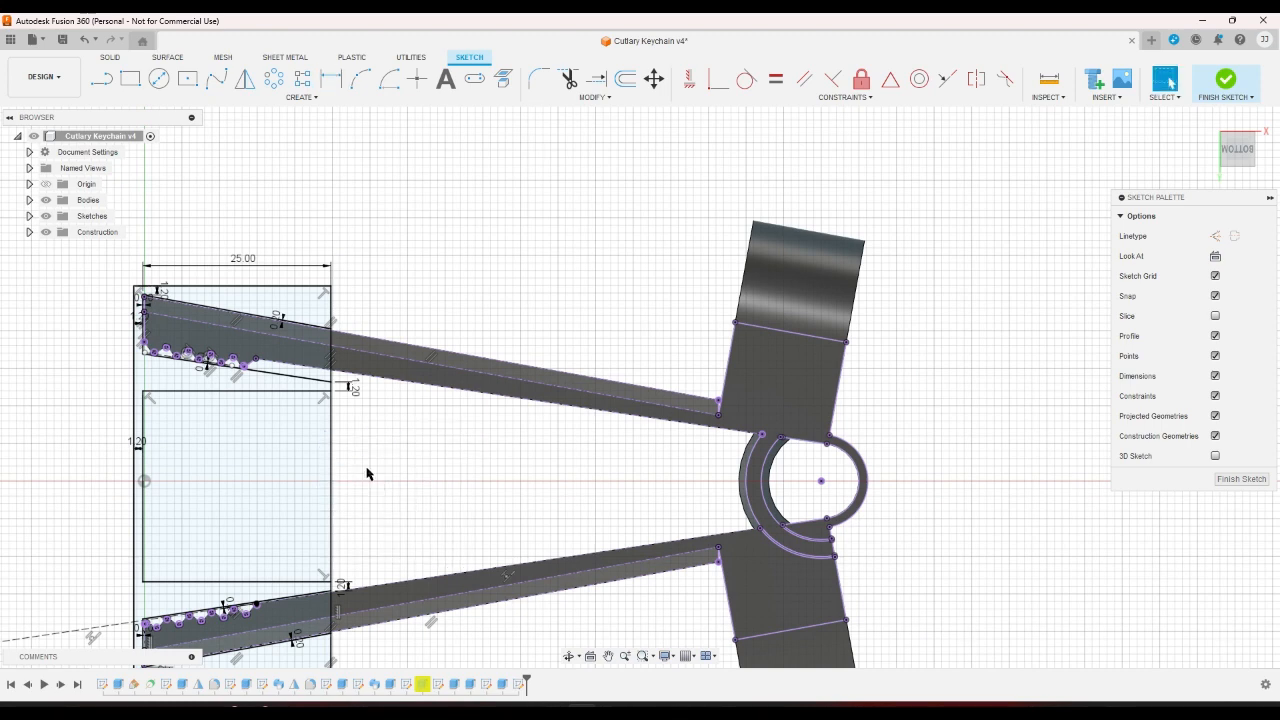
Set the distance between the inner rectangle's vertical side and the frame's long vertical line to 5 mm.
double_click(140, 446)
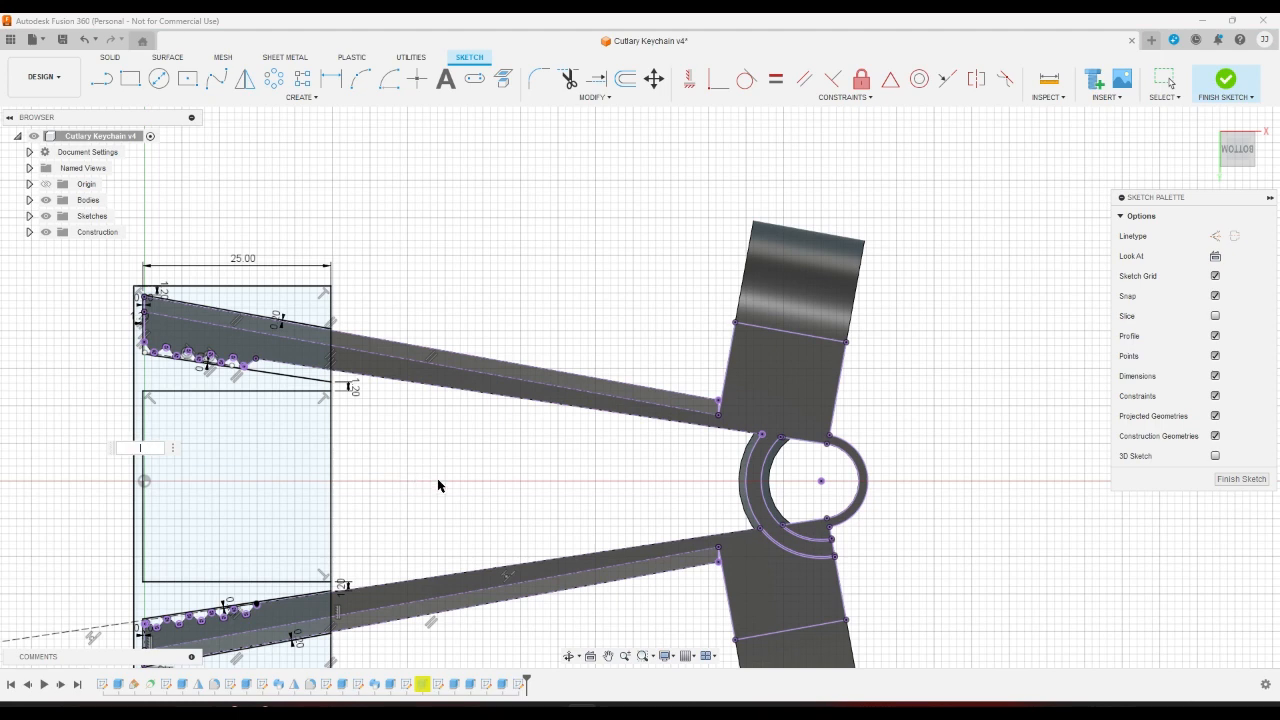
text(5)
key(Return)
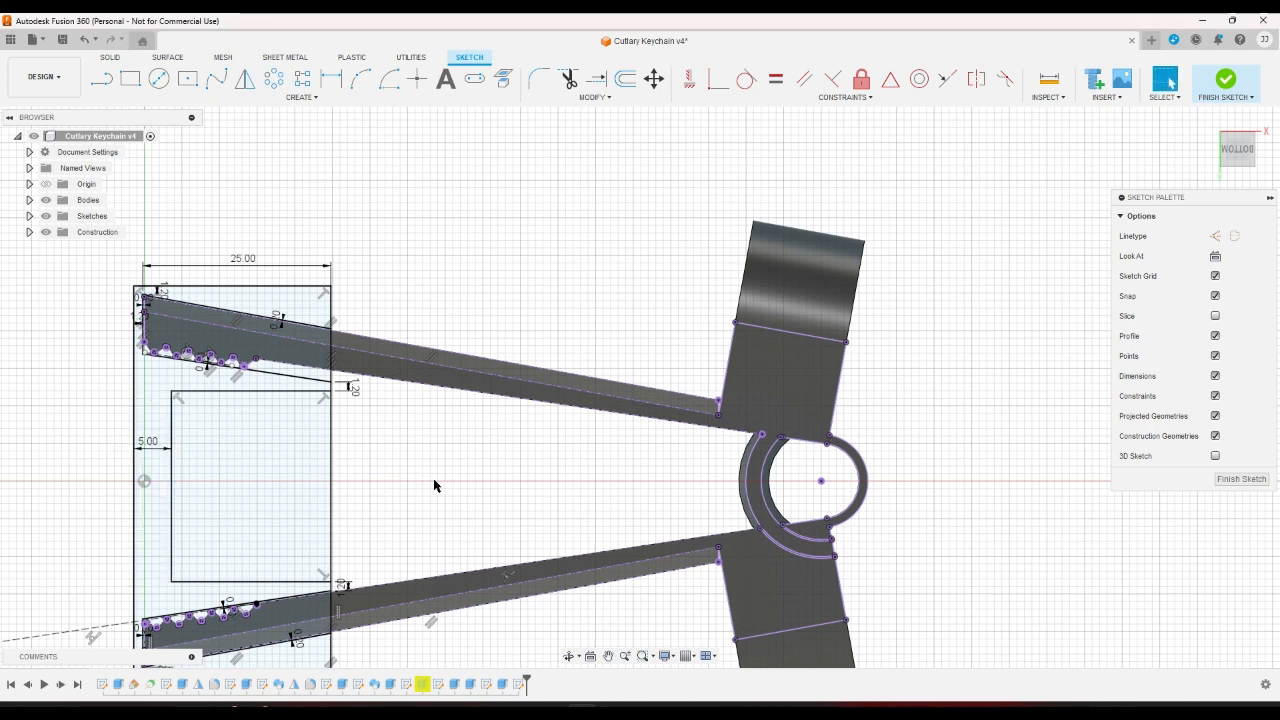
Delete the 5 mm dimension between the inner rectangle and the frame's long vertical line.
right_click(139, 438)
click(57, 385)
click(147, 437)
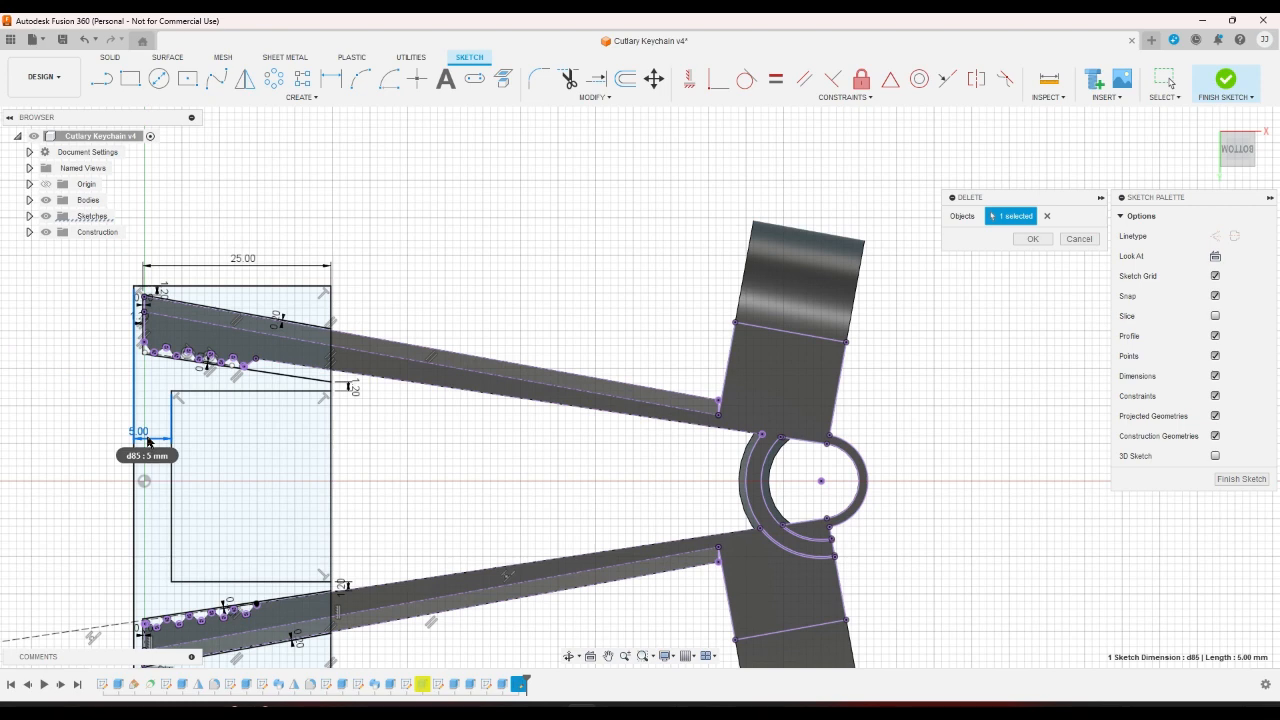
click(1033, 239)
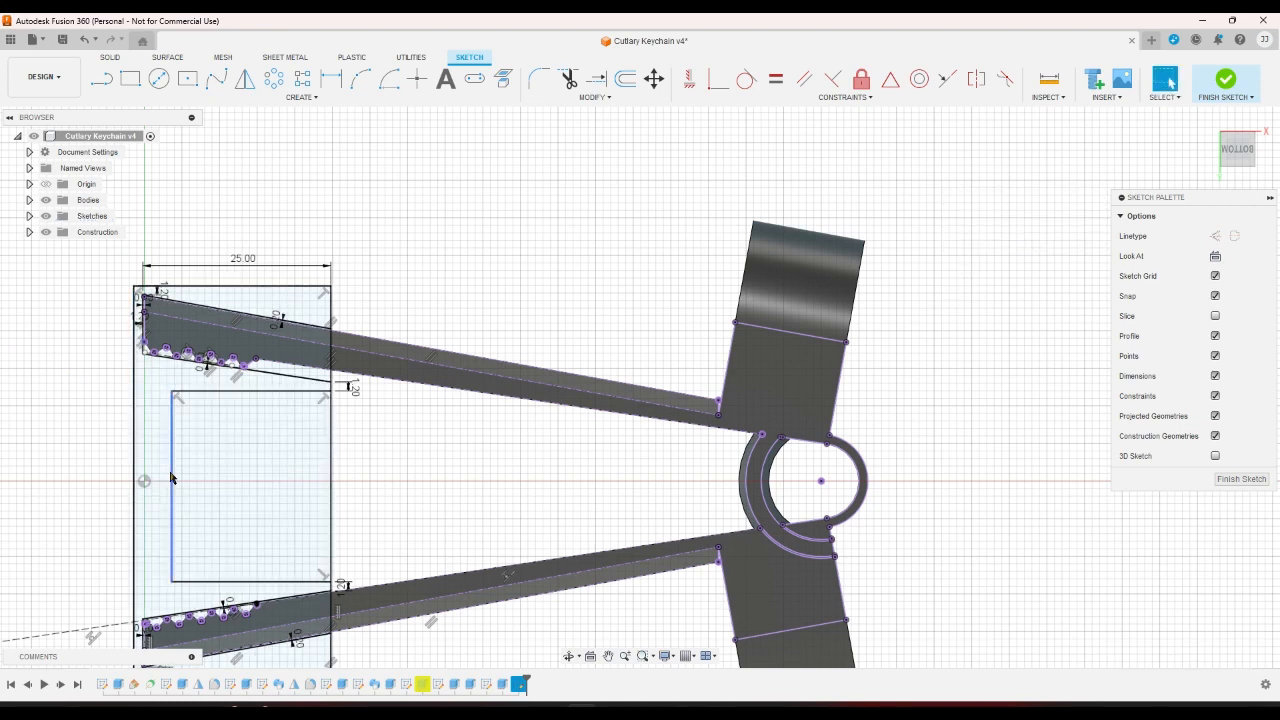
Move the inner rectangle's free vertical side inward until the rectangle is about 11.8 mm wide.
mouse_move(171, 478)
mouse_down()
mouse_move(309, 480)
mouse_move(229, 475)
mouse_move(242, 472)
mouse_up()
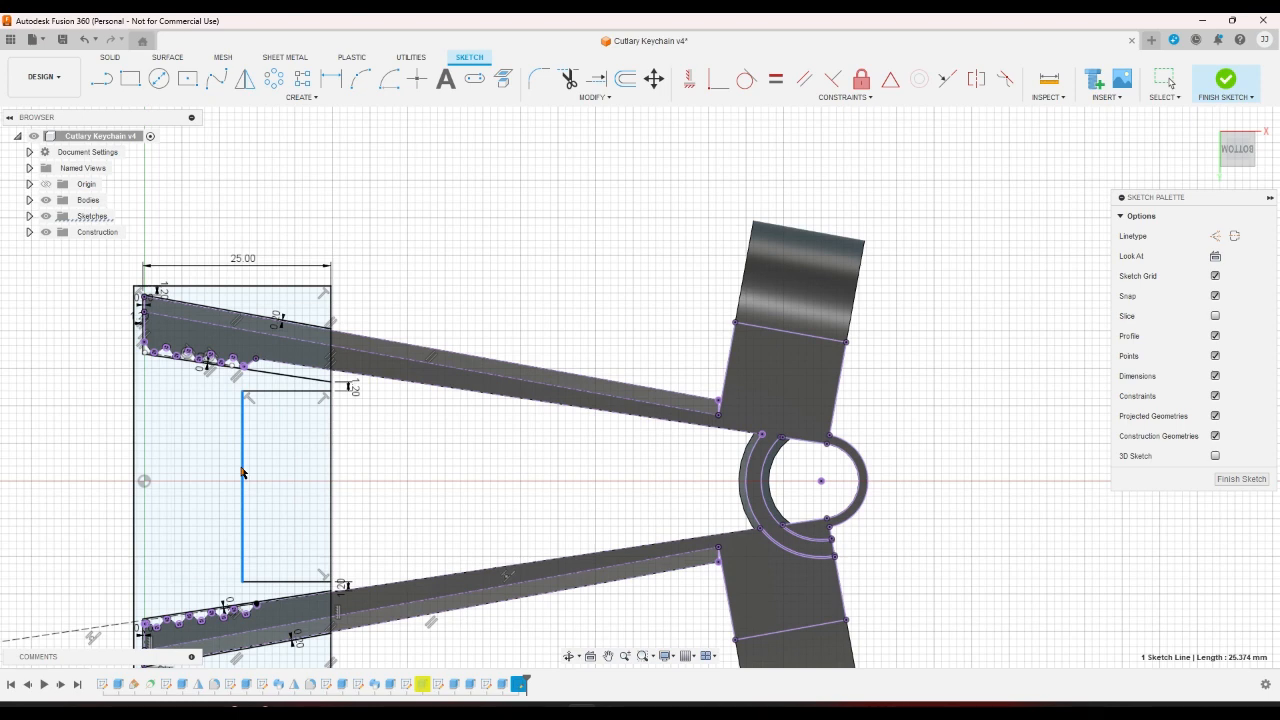
click(268, 391)
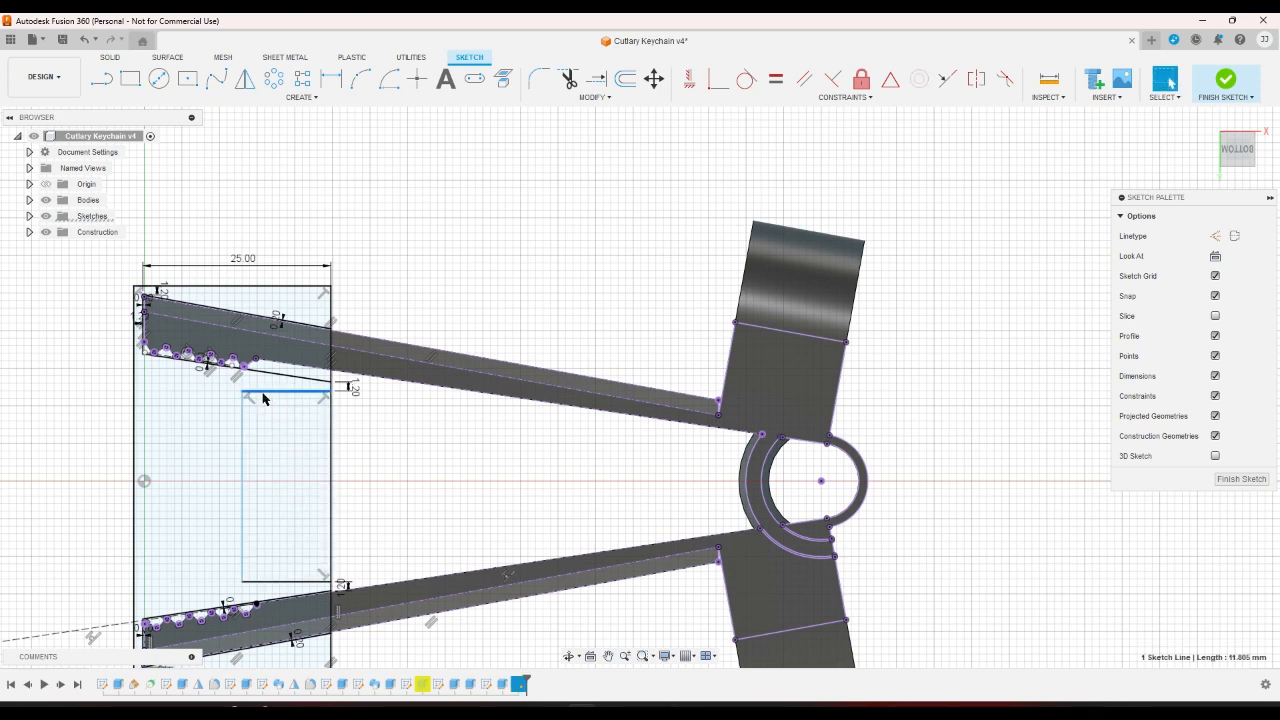
click(496, 480)
Convert the inner rectangle's free vertical side to construction geometry and finish the sketch.
click(242, 452)
key(x)
click(420, 477)
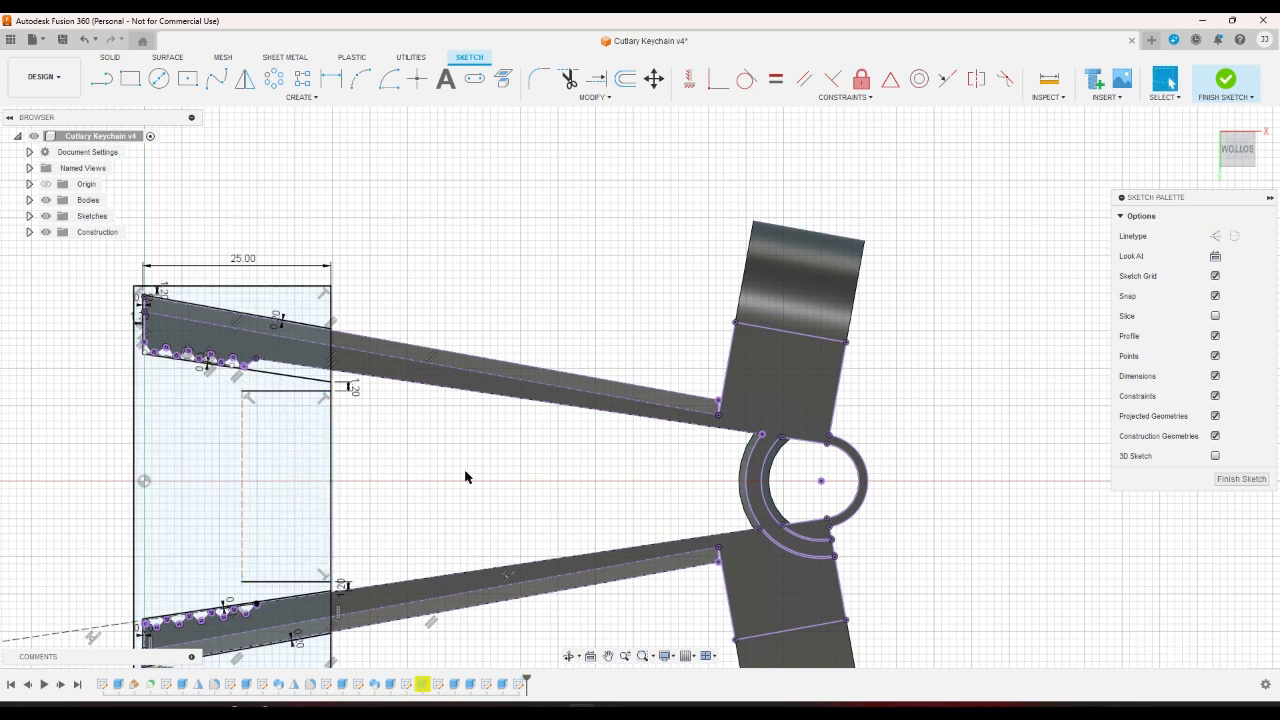
click(1232, 86)
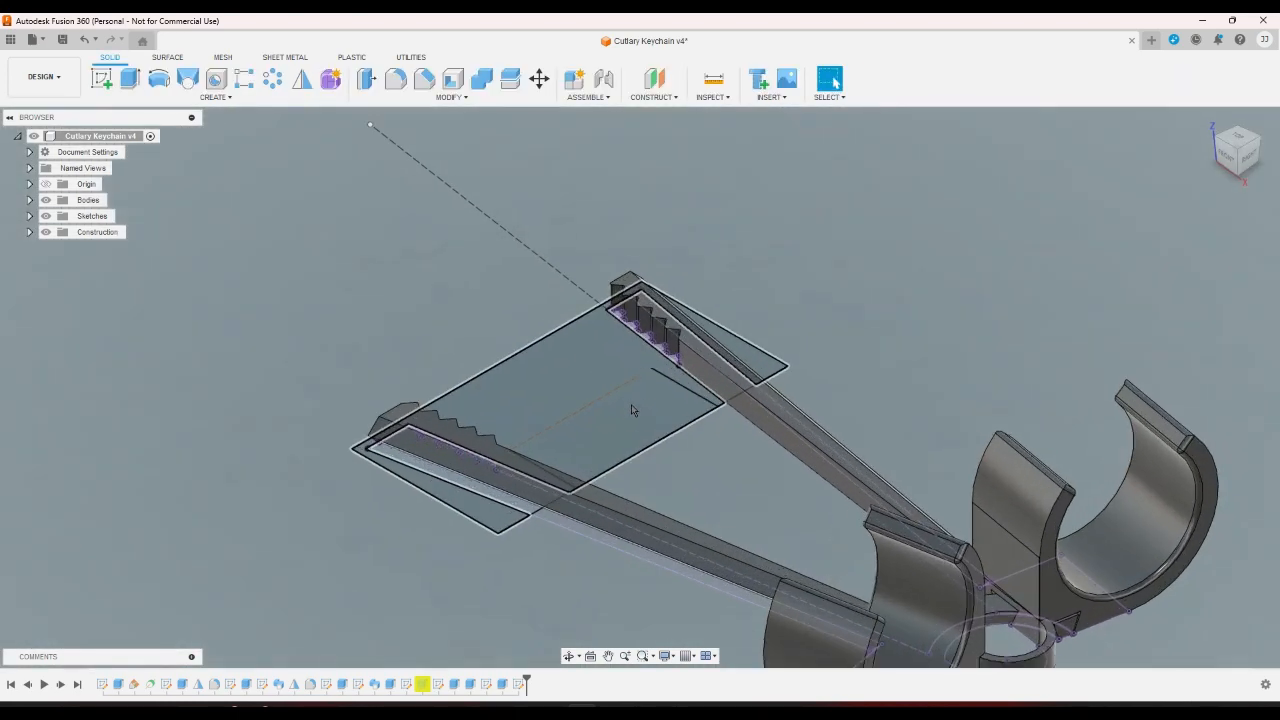
Extrude the frame area and both arm profiles 1.2 mm as a new body, starting at a 0.2 mm offset from the profile plane.
click(130, 80)
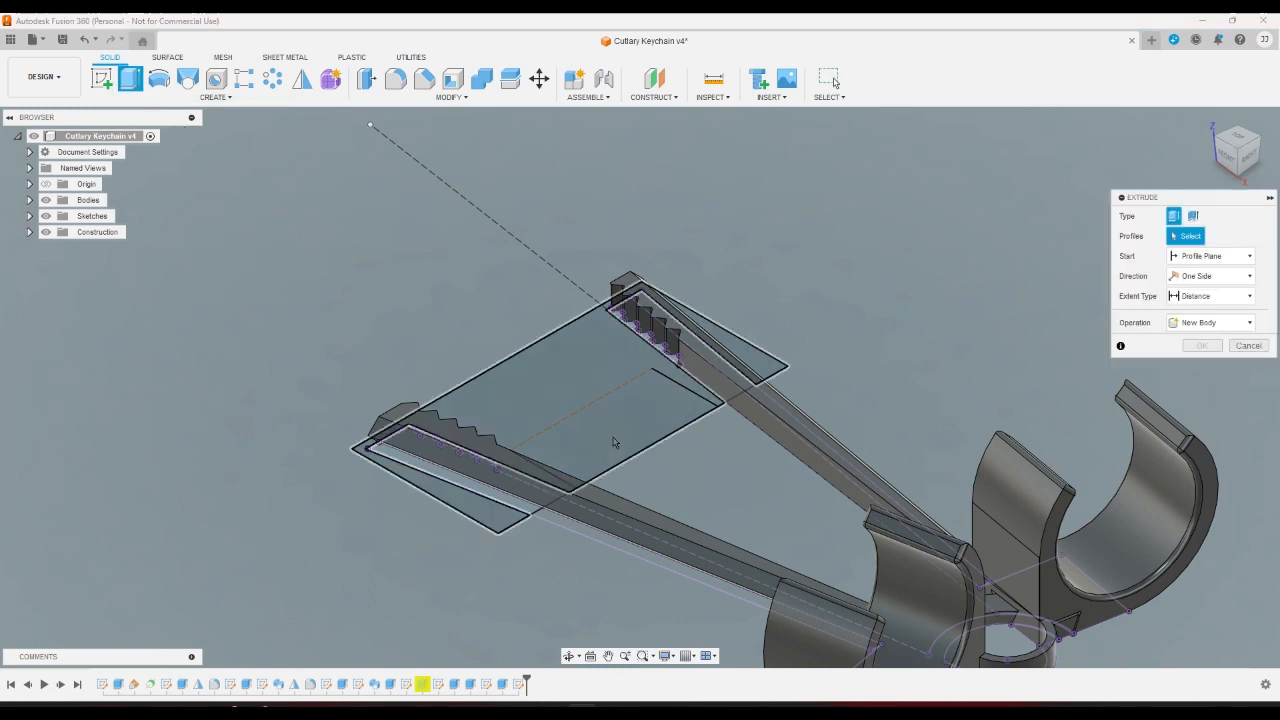
click(508, 505)
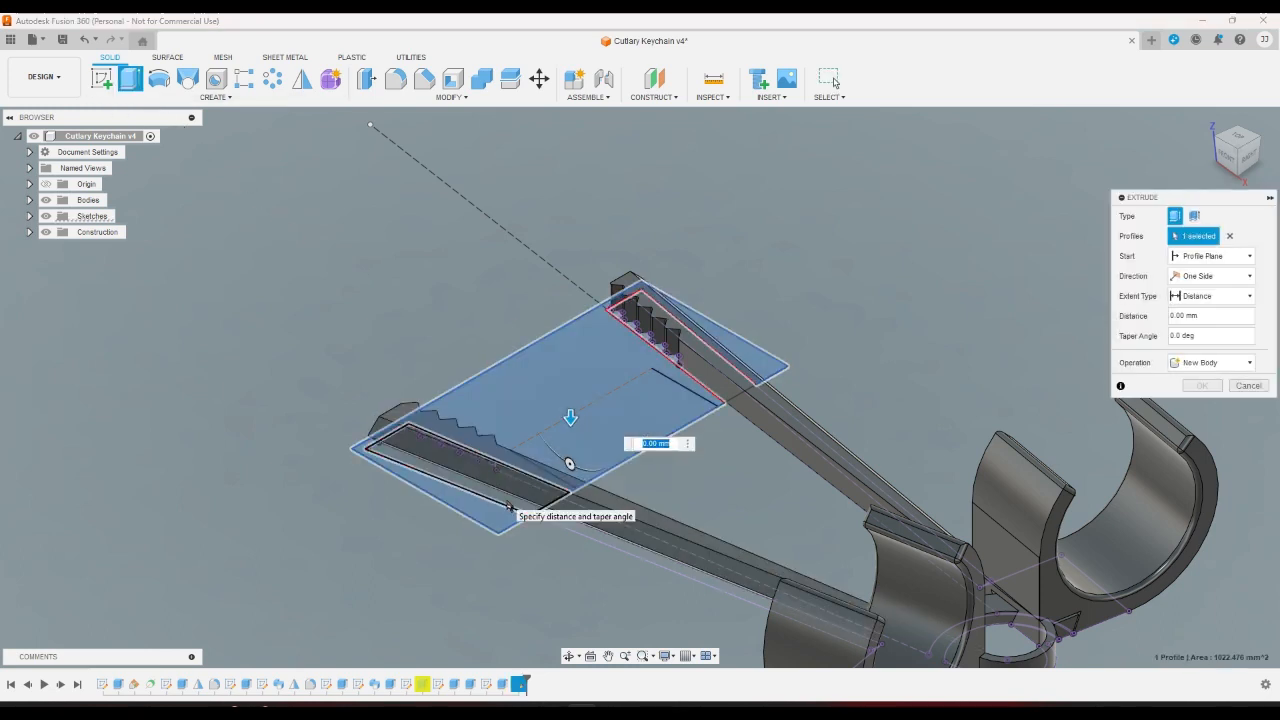
click(708, 393)
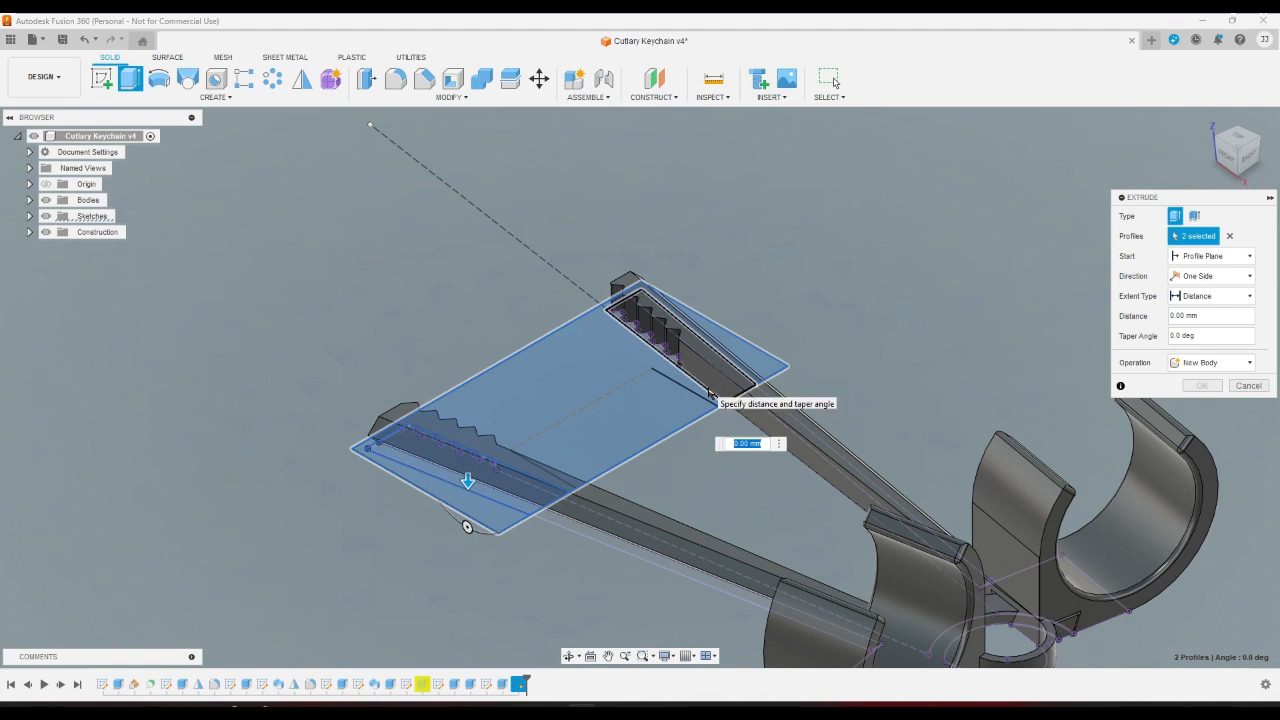
click(708, 393)
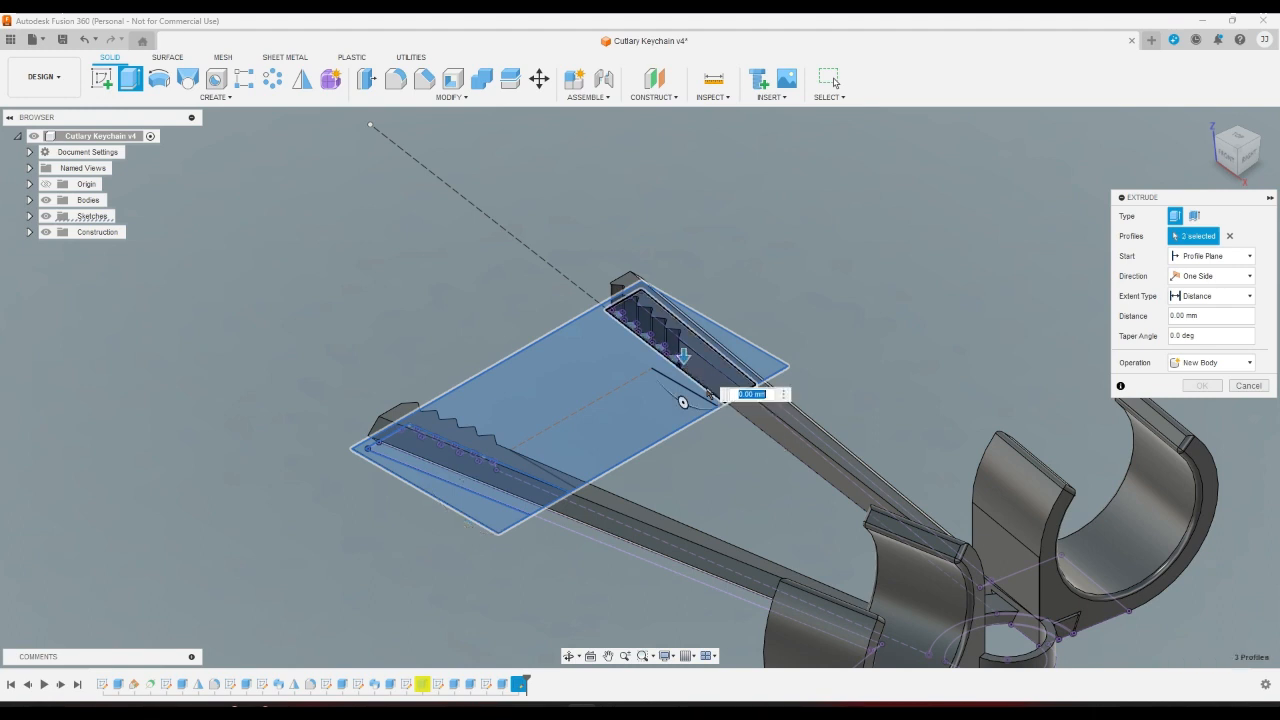
click(1216, 260)
click(1213, 285)
click(1214, 277)
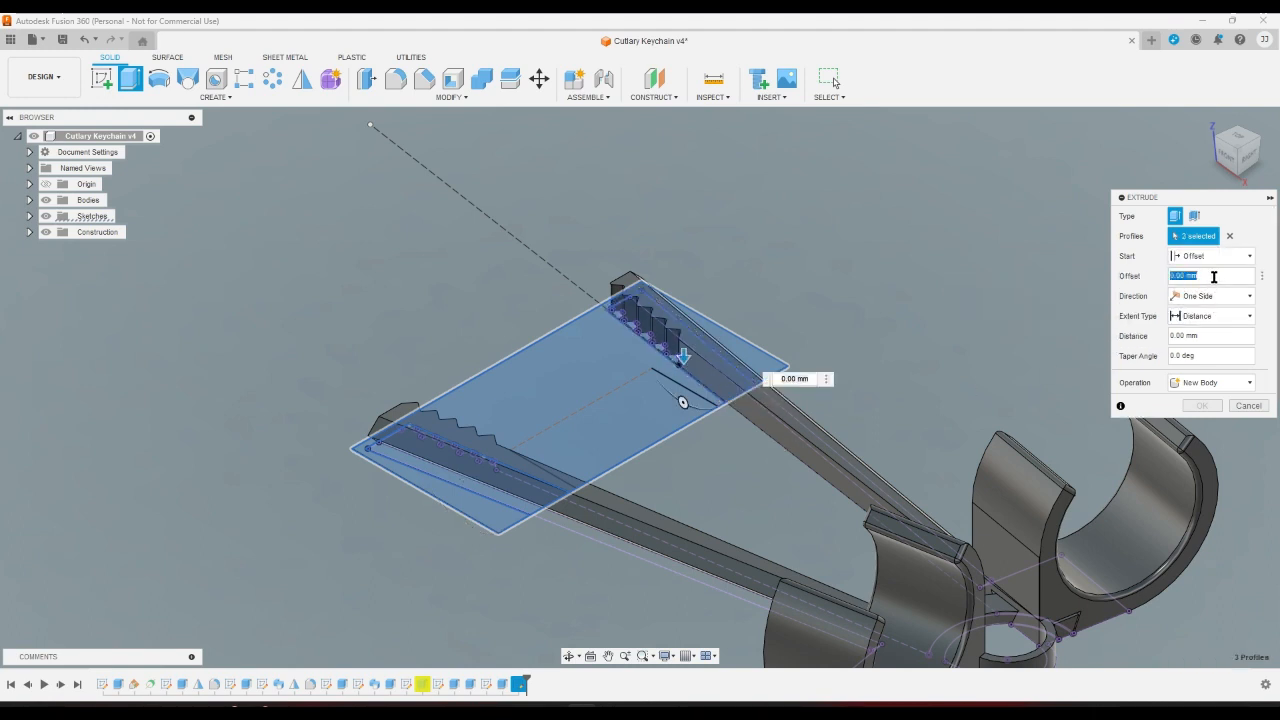
key(BackSpace)
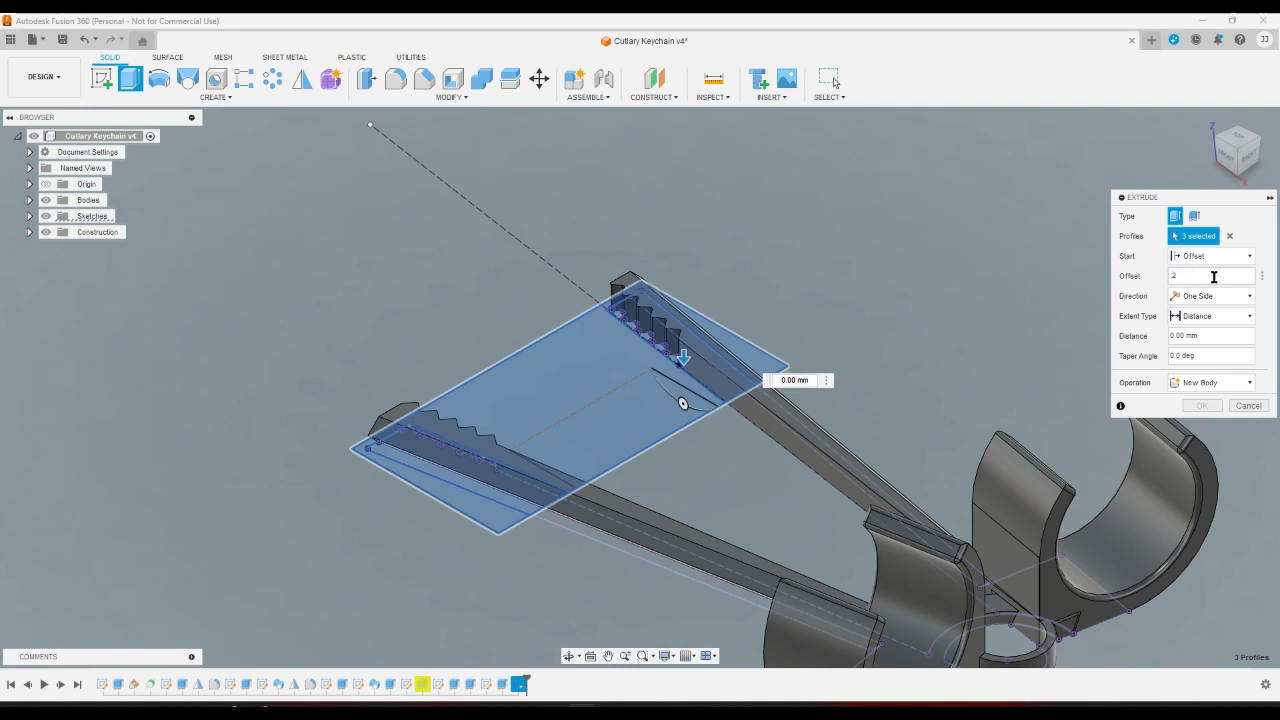
click(1209, 335)
text(1.2)
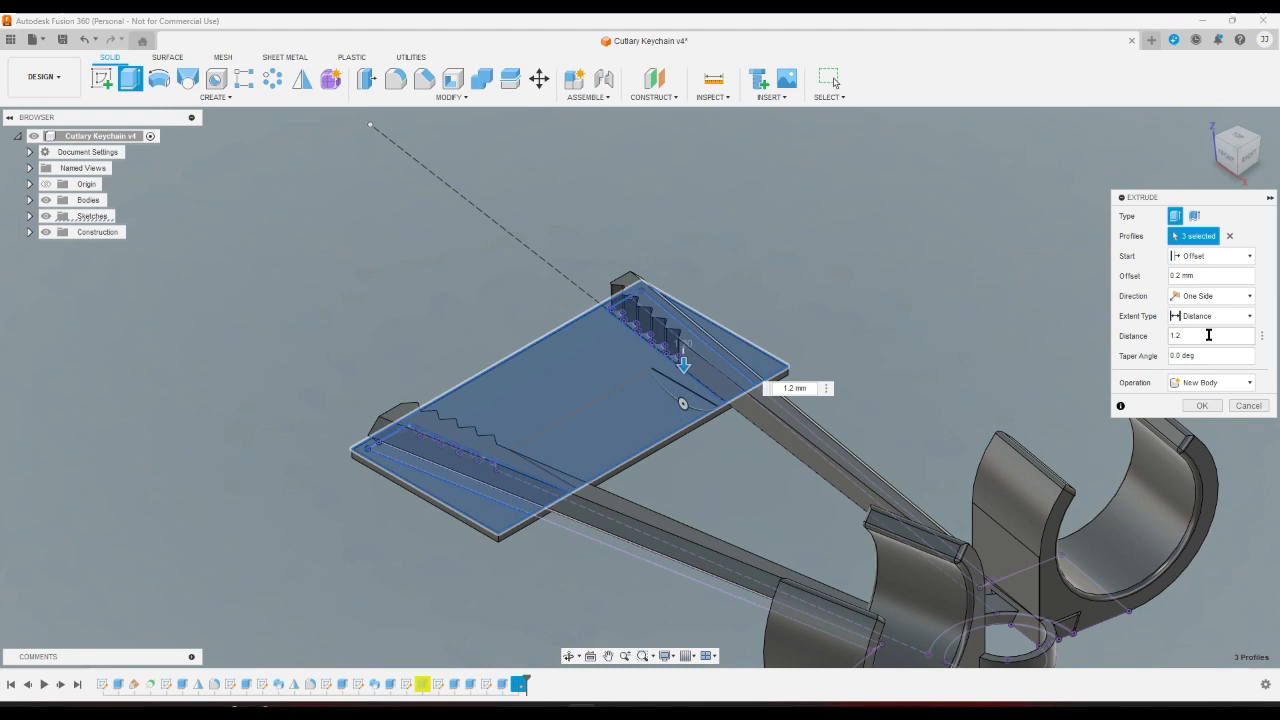
key(Return)
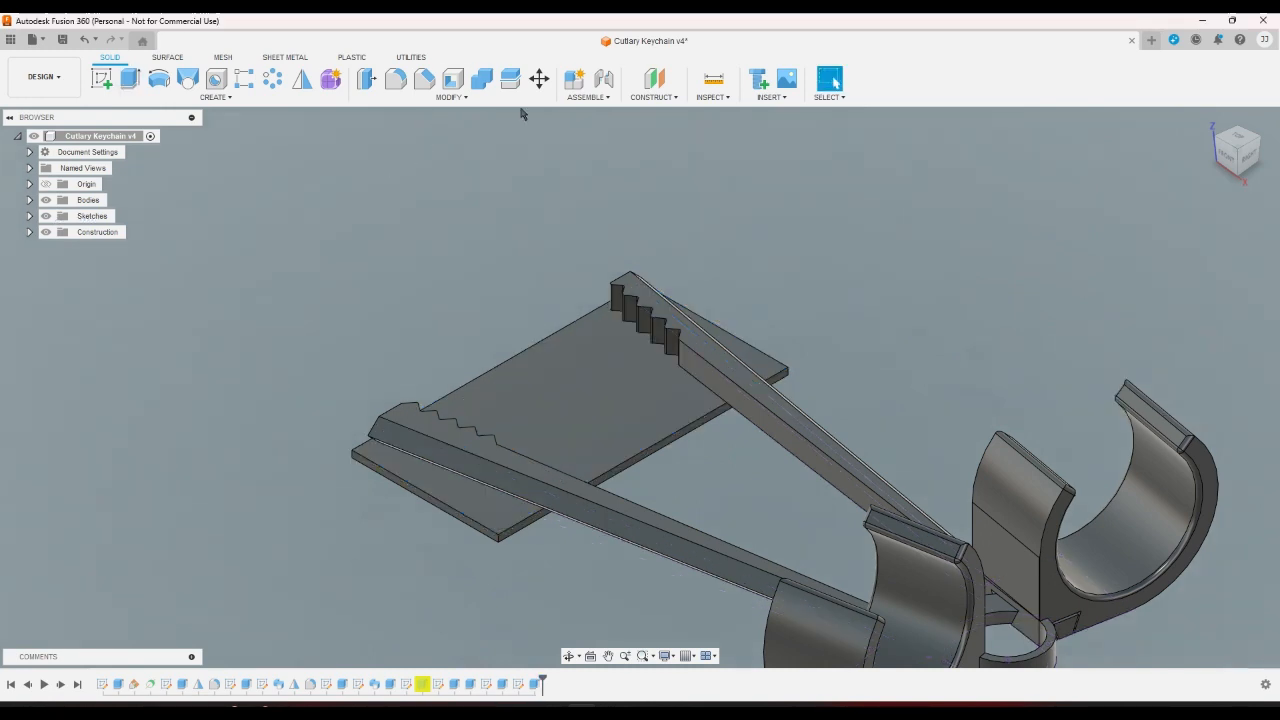
Make Sketch10 visible again over the extruded plate.
click(30, 216)
click(58, 376)
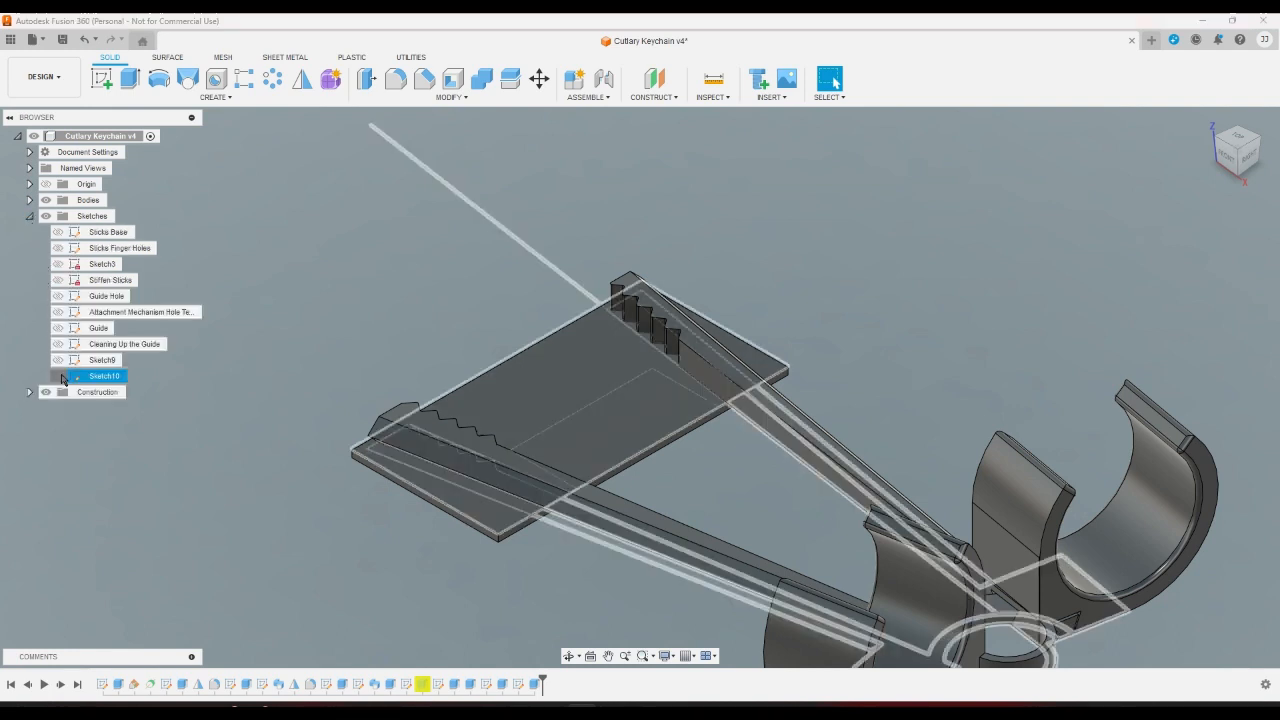
Rename Sketch10 as "Attachment Style 2".
right_click(100, 378)
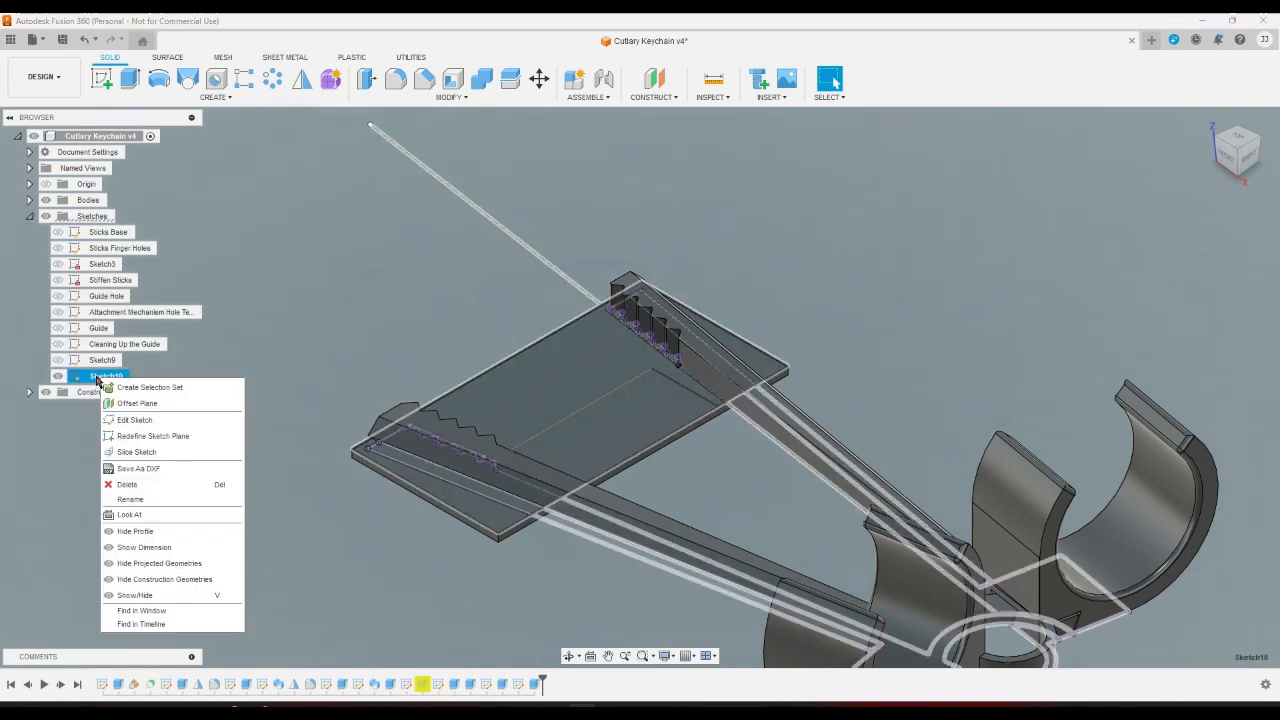
click(151, 509)
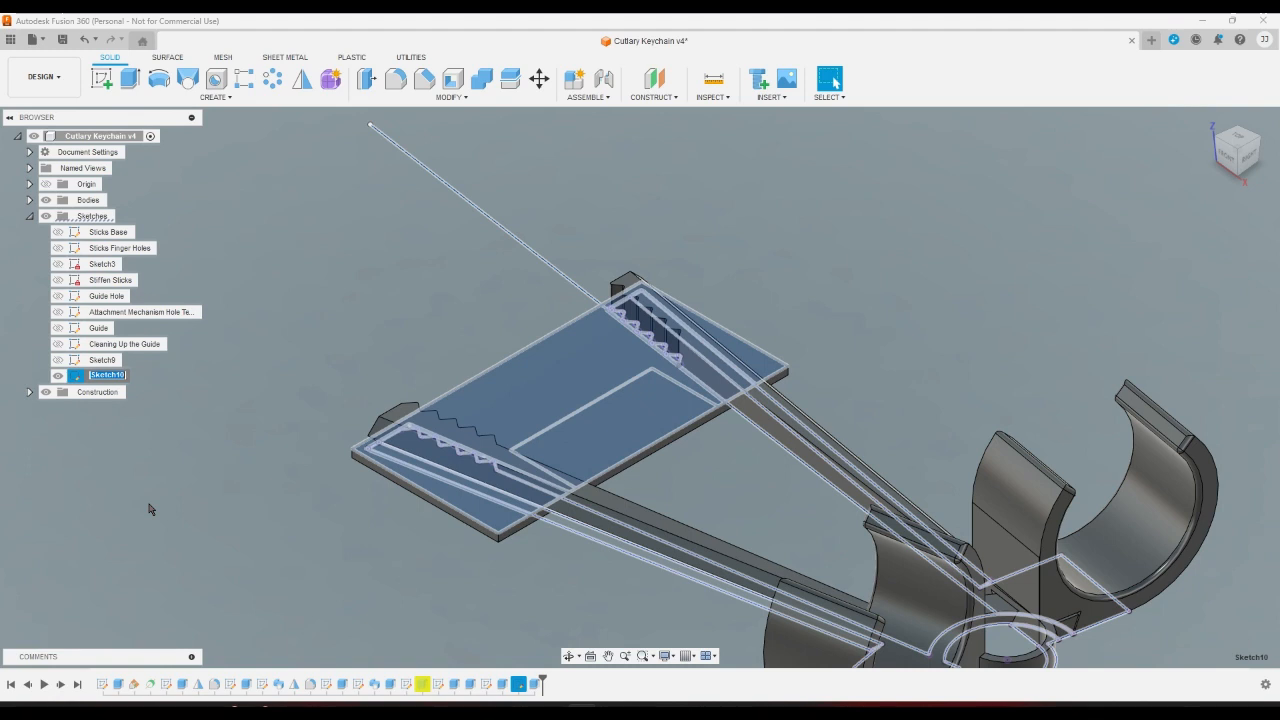
text(Attachment Style 2)
key(Return)
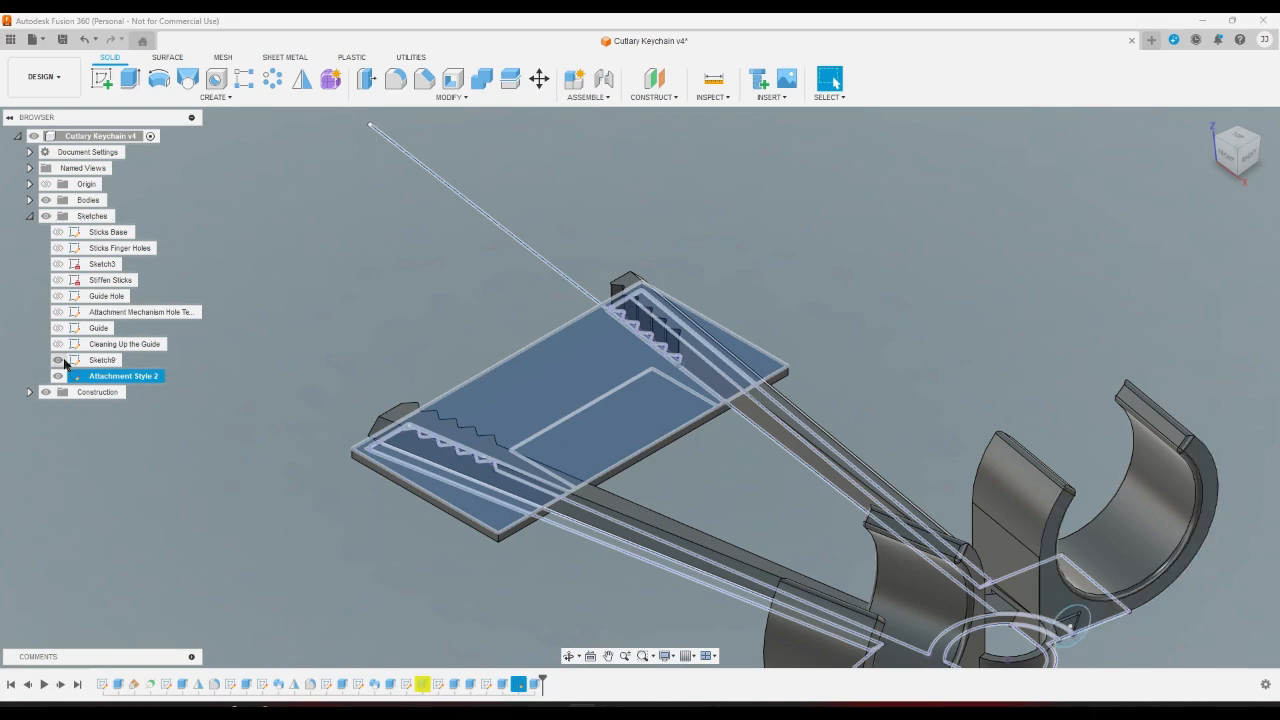
click(61, 360)
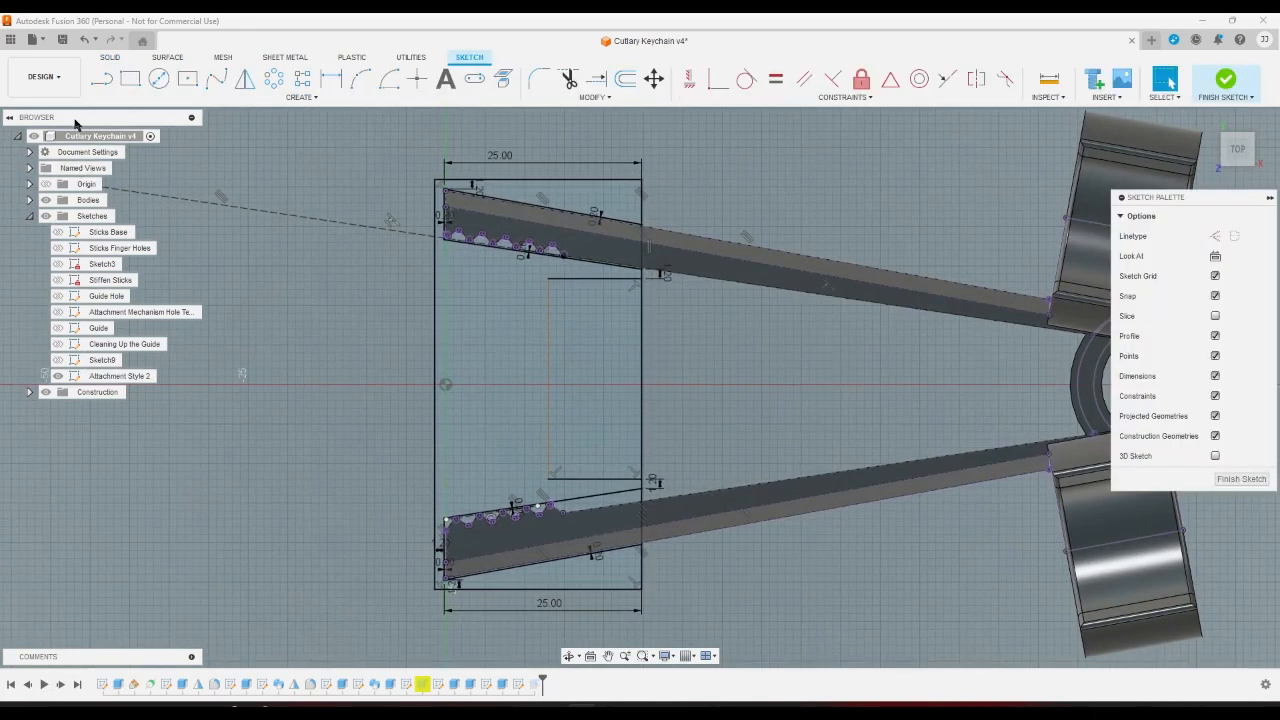
click(84, 40)
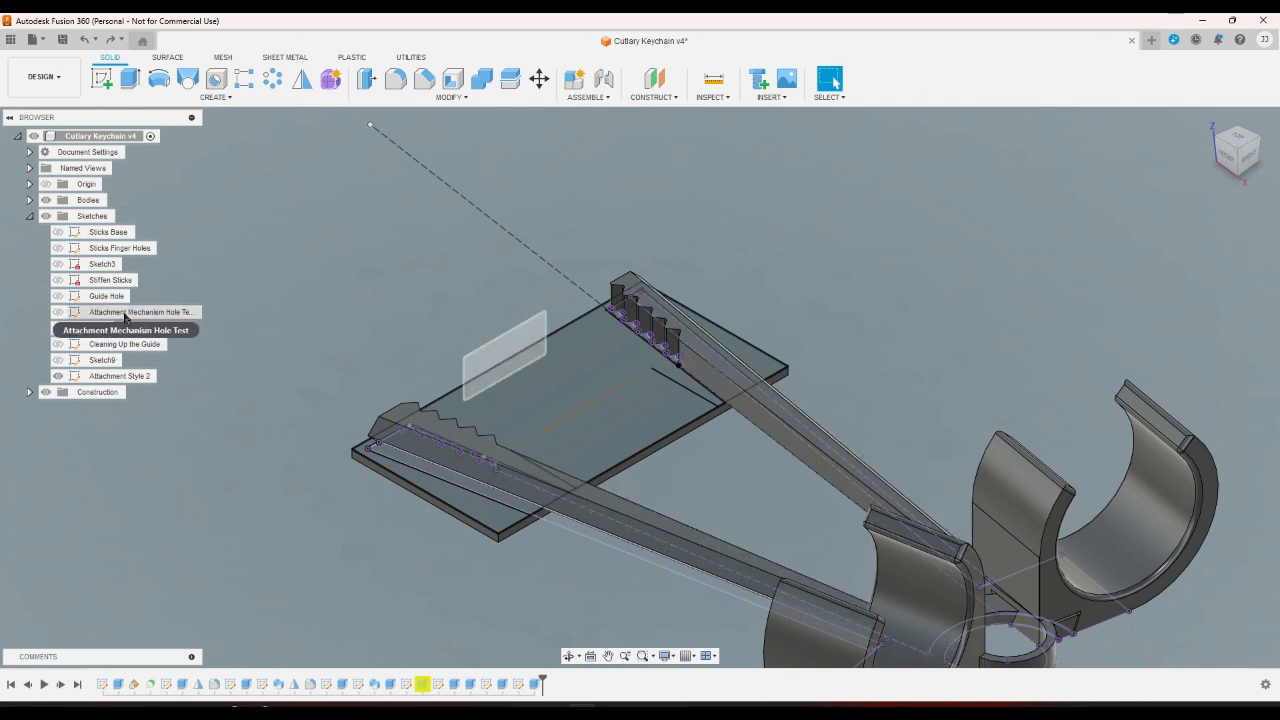
right_click(124, 316)
click(210, 279)
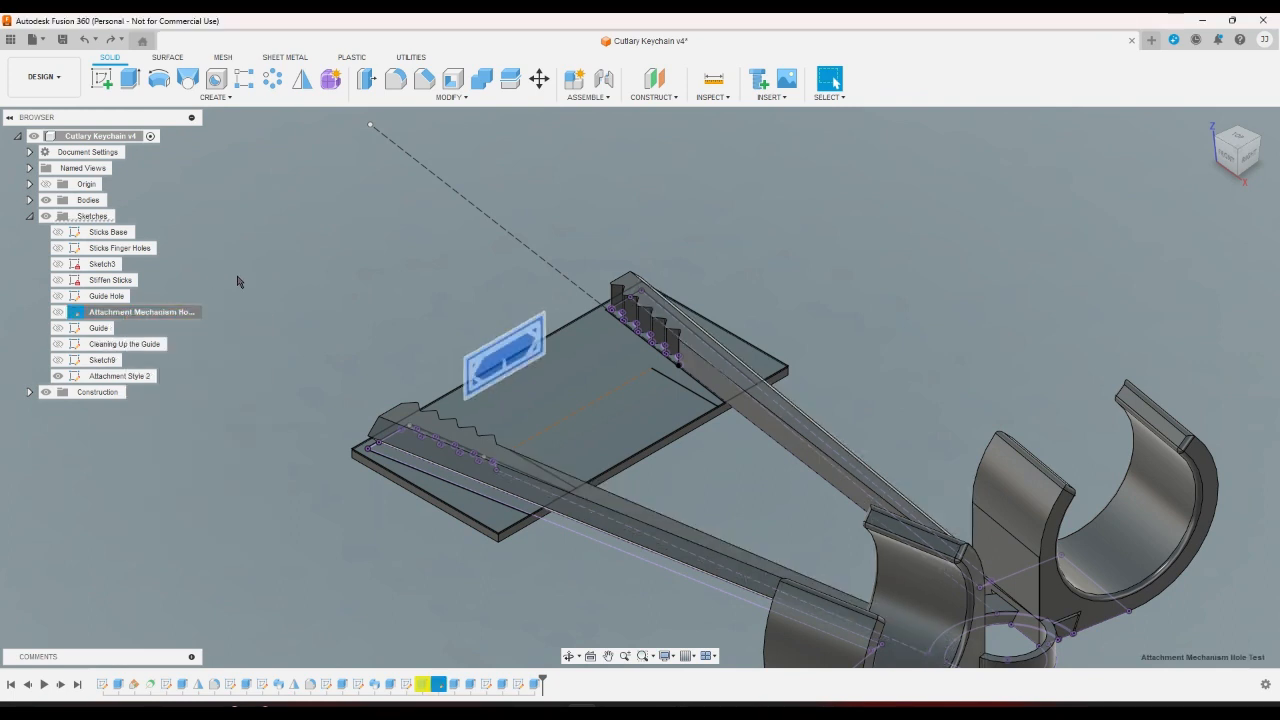
click(237, 282)
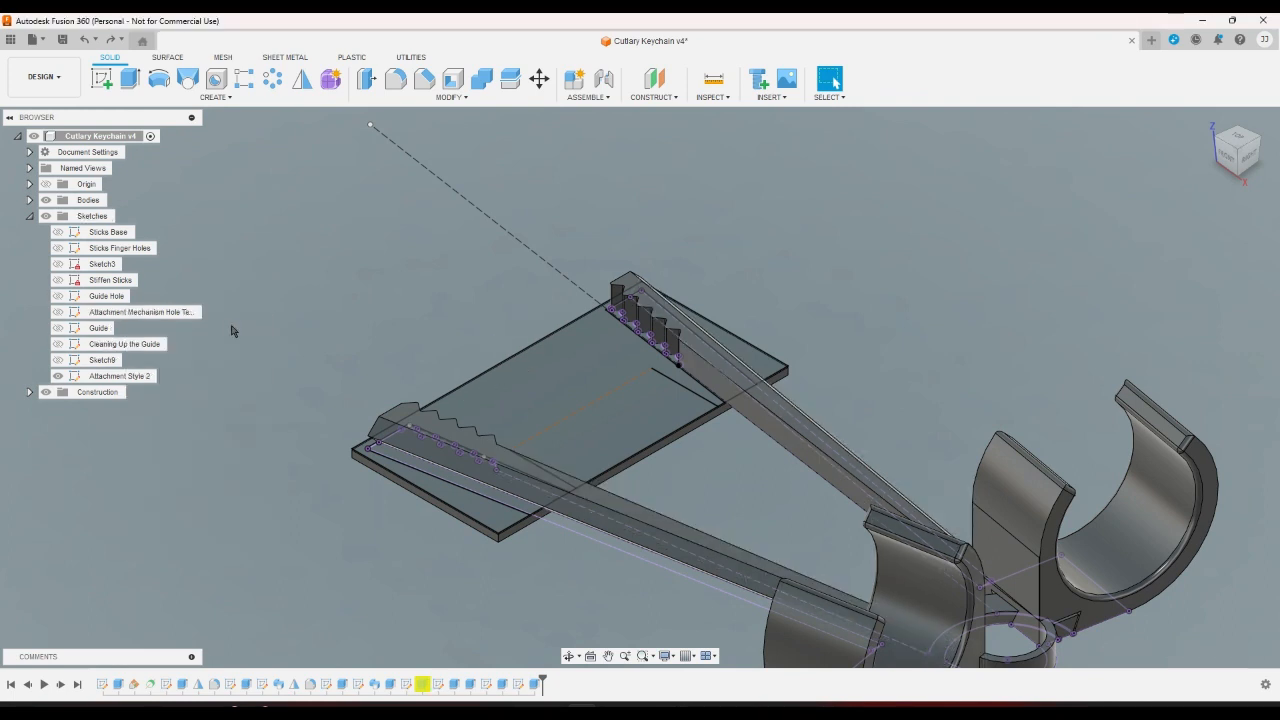
Extrude the frame profile around the arm pockets by -4.2 mm as a new body above the plate.
click(129, 79)
click(555, 382)
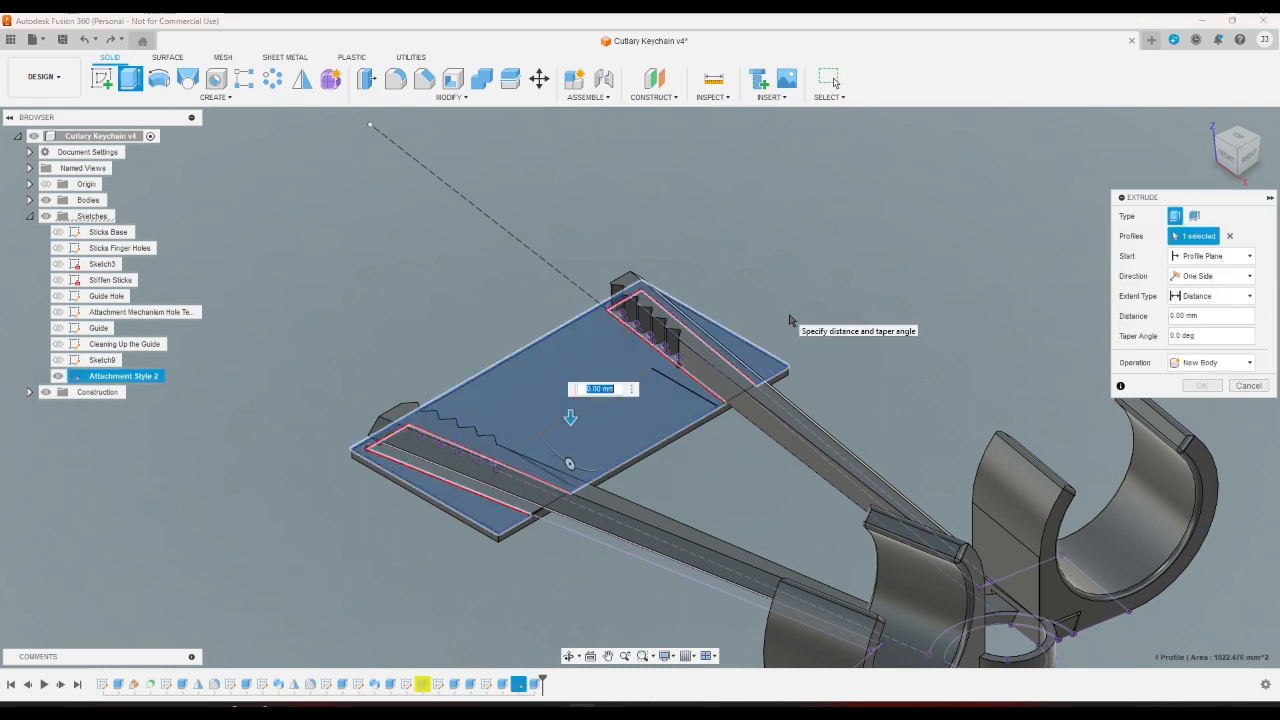
click(1210, 316)
text(-2.2)
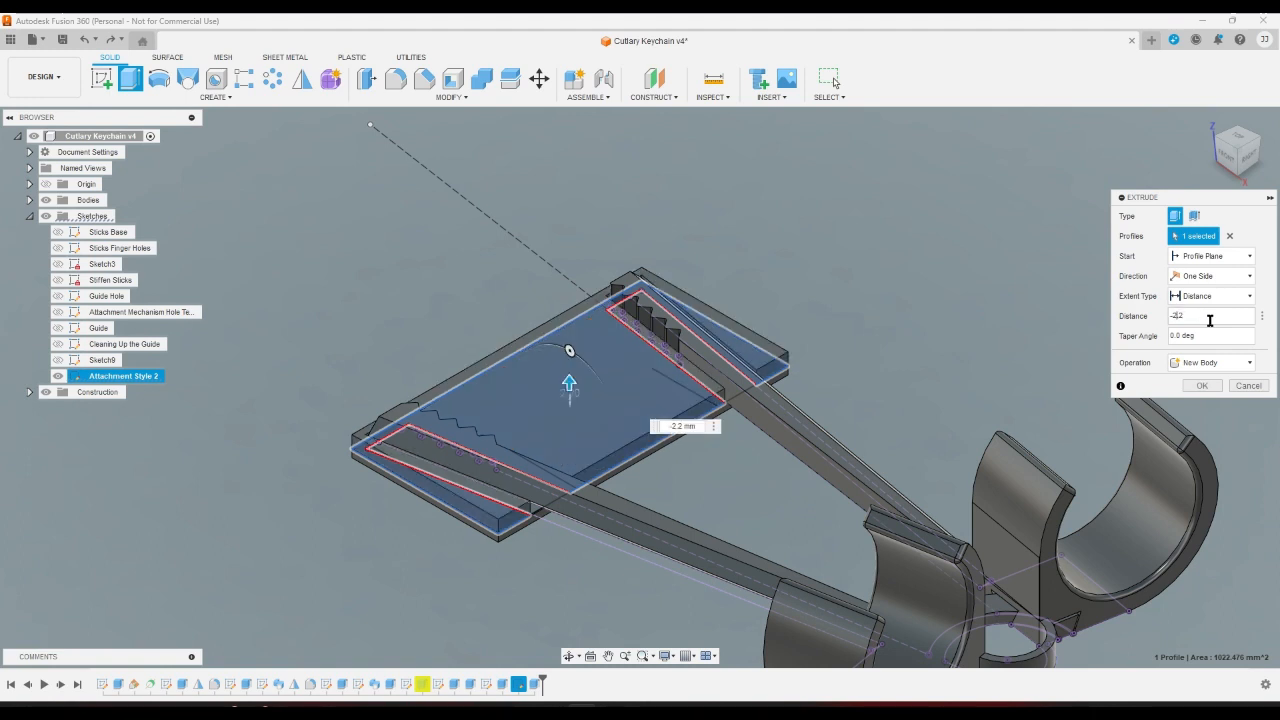
text(4)
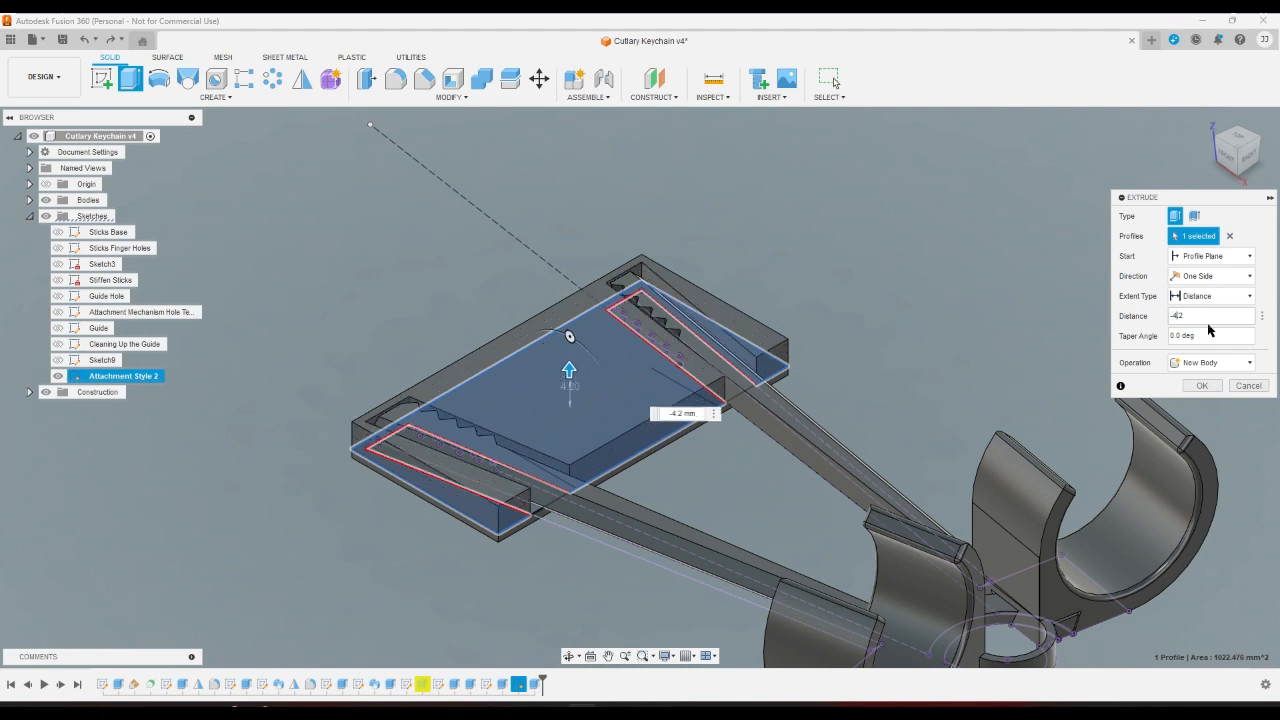
click(1202, 385)
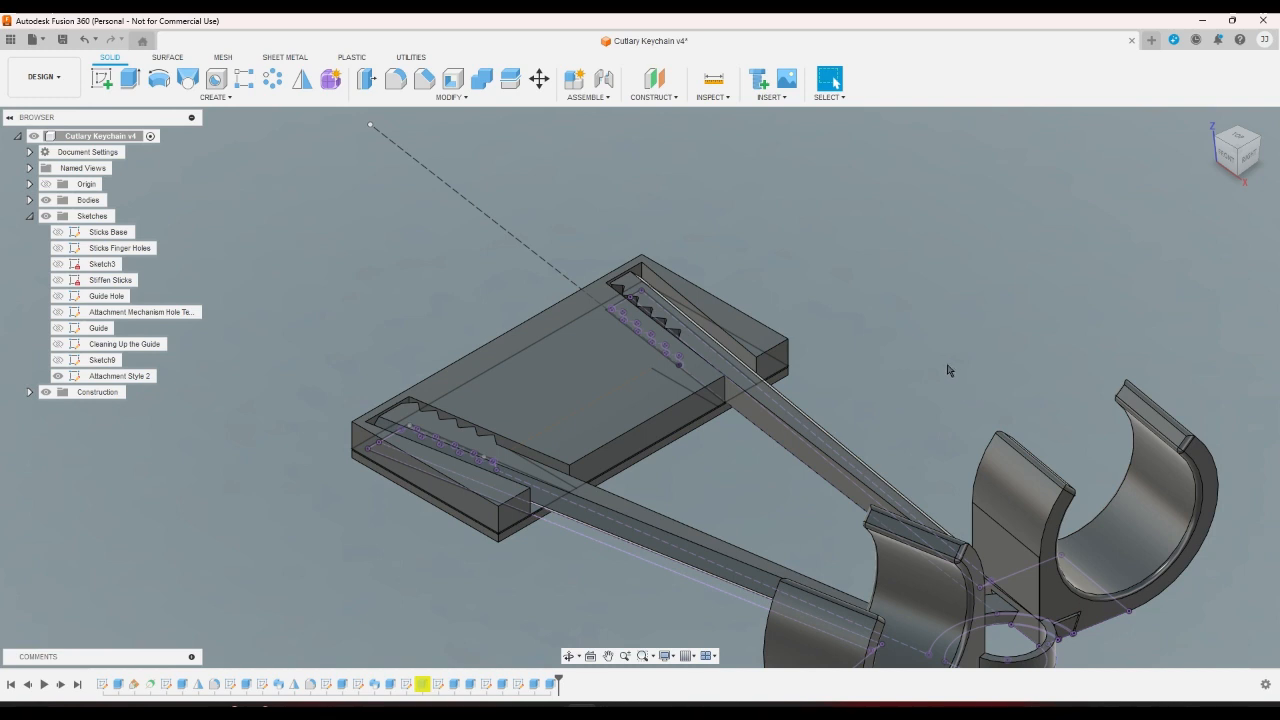
Edit the frame extrusion to two sides, with All on side 1 and 4.2 mm on side 2, and try to join it.
scroll(662, 272, up, 2)
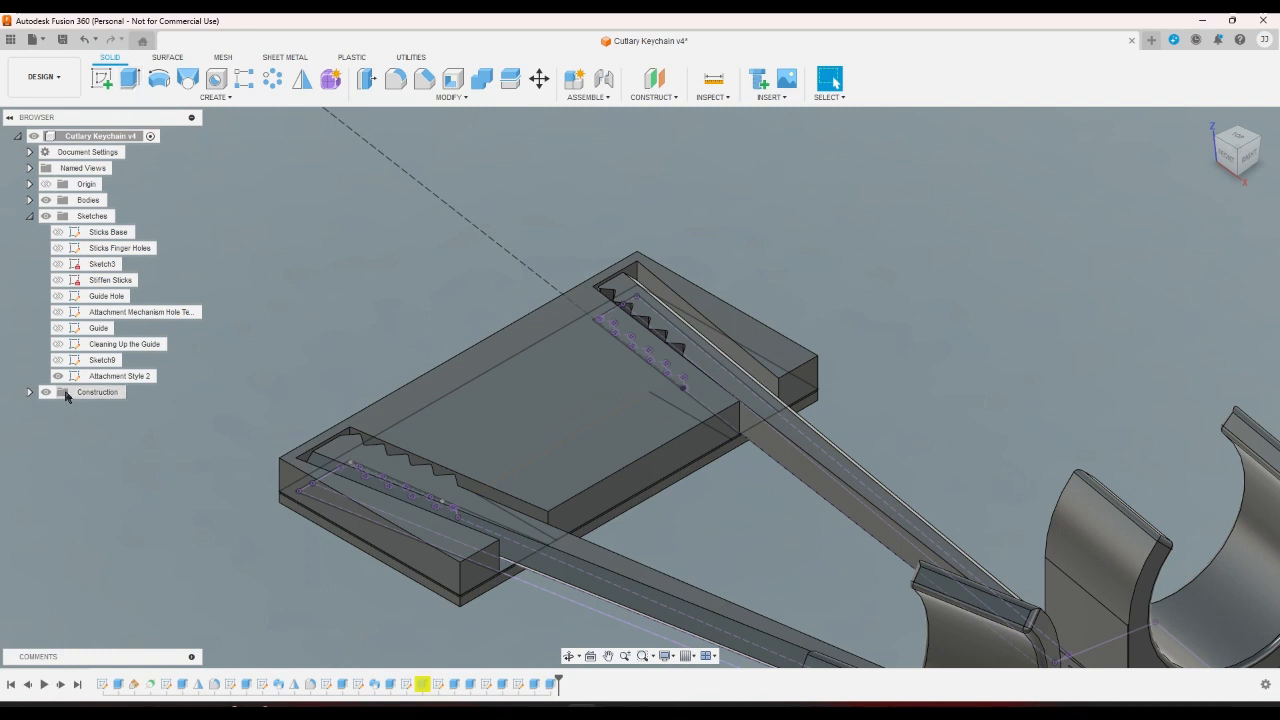
click(130, 80)
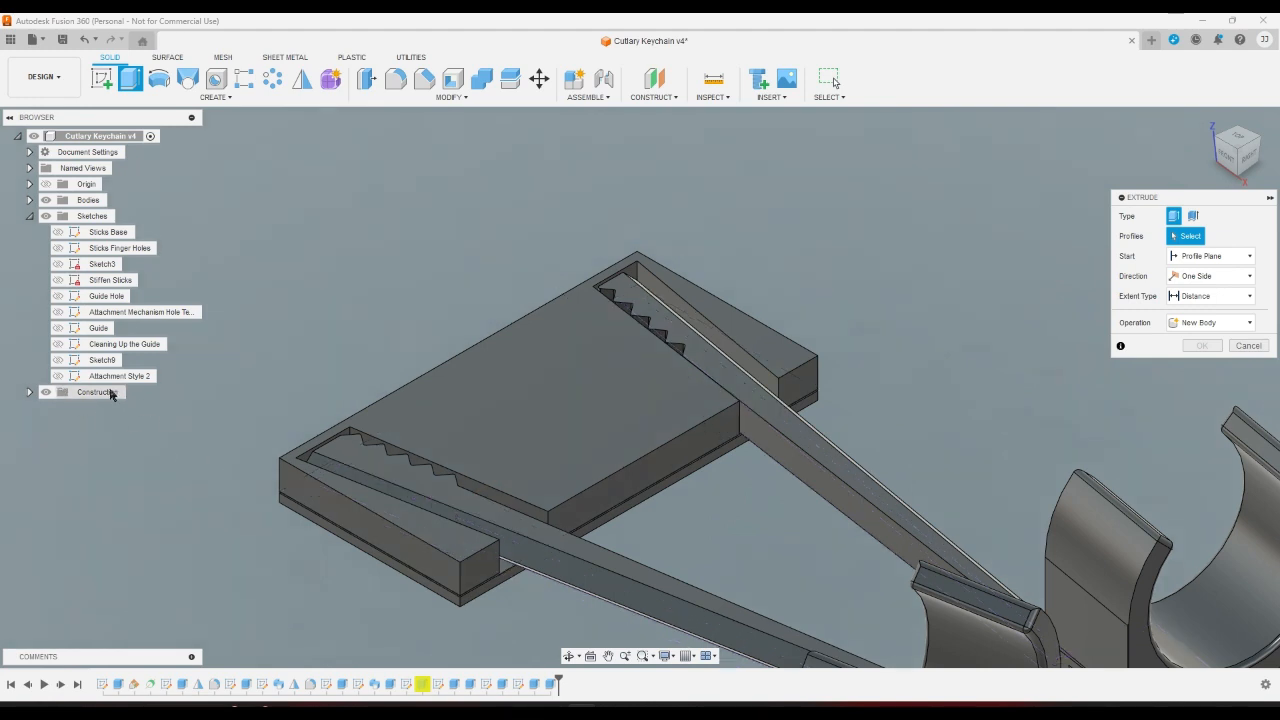
key(Escape)
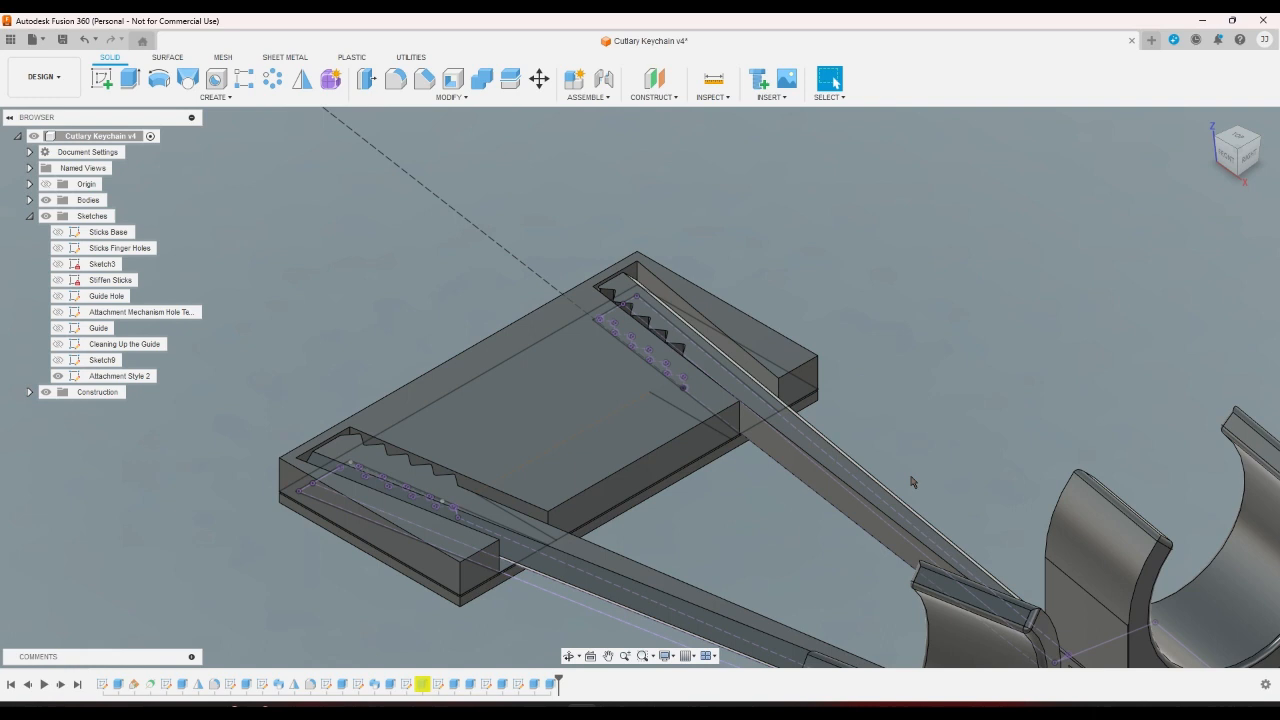
double_click(550, 684)
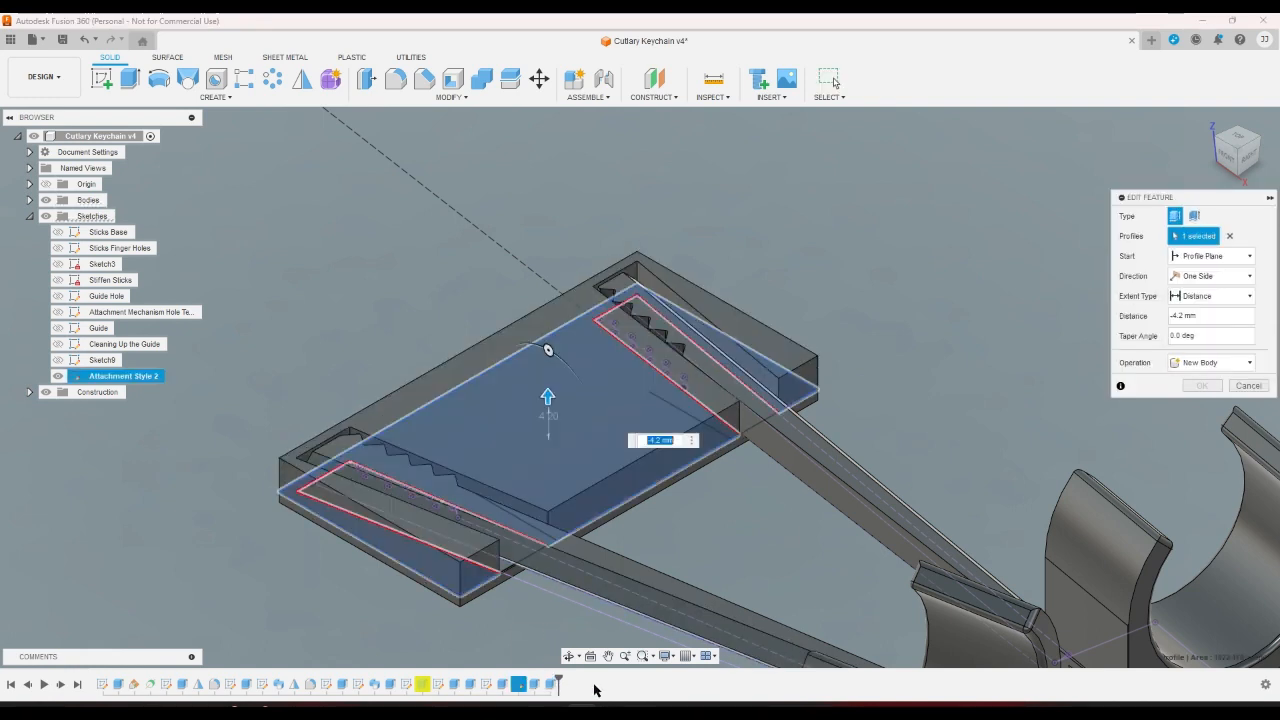
click(1210, 276)
click(1206, 312)
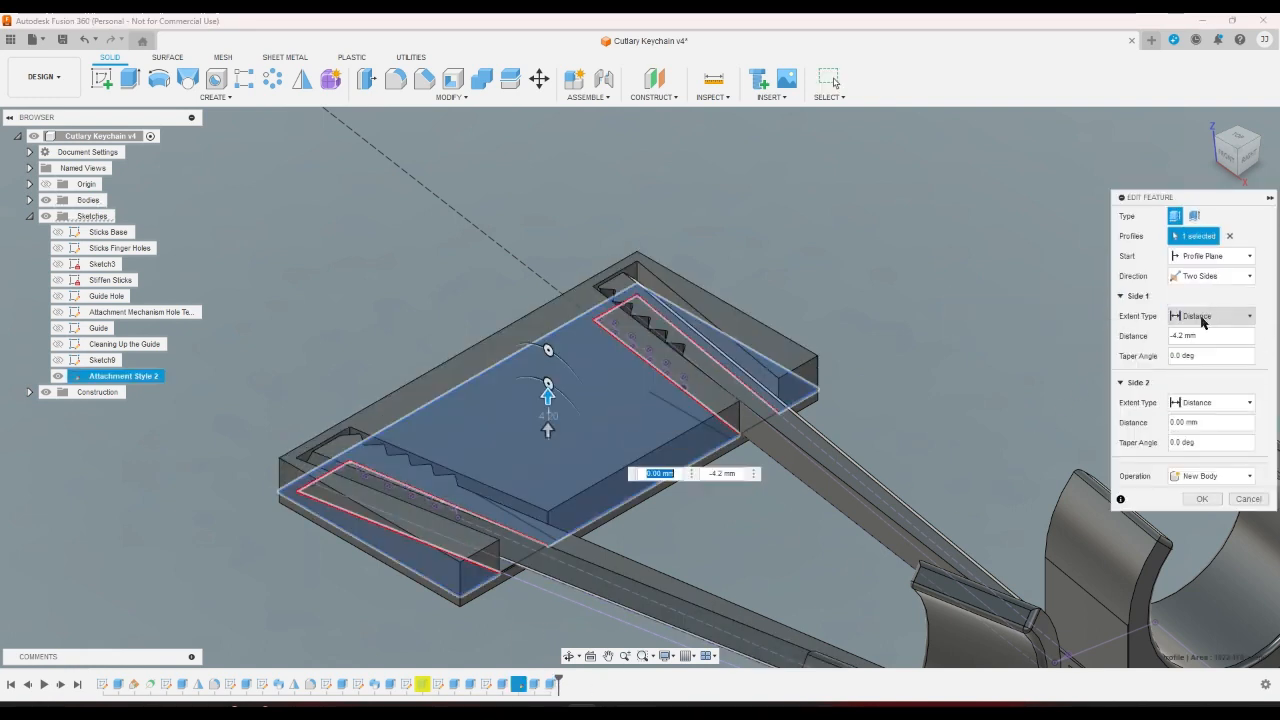
click(1210, 420)
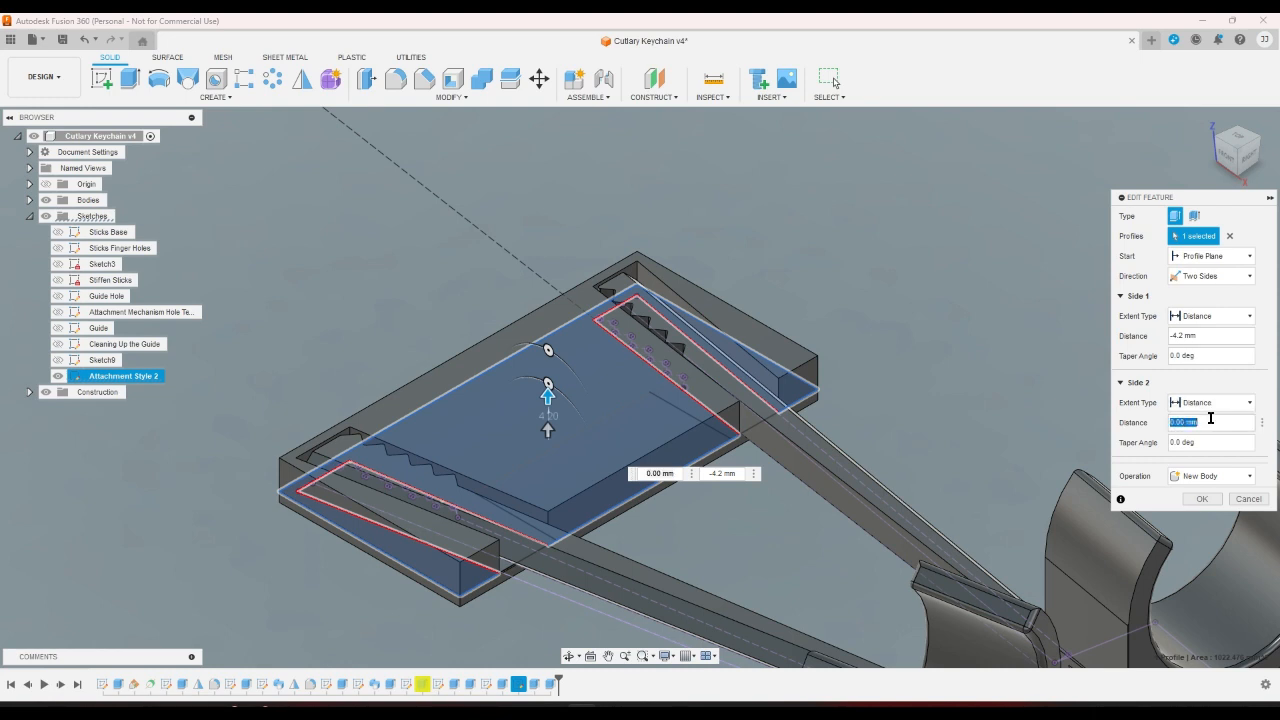
text(4.2)
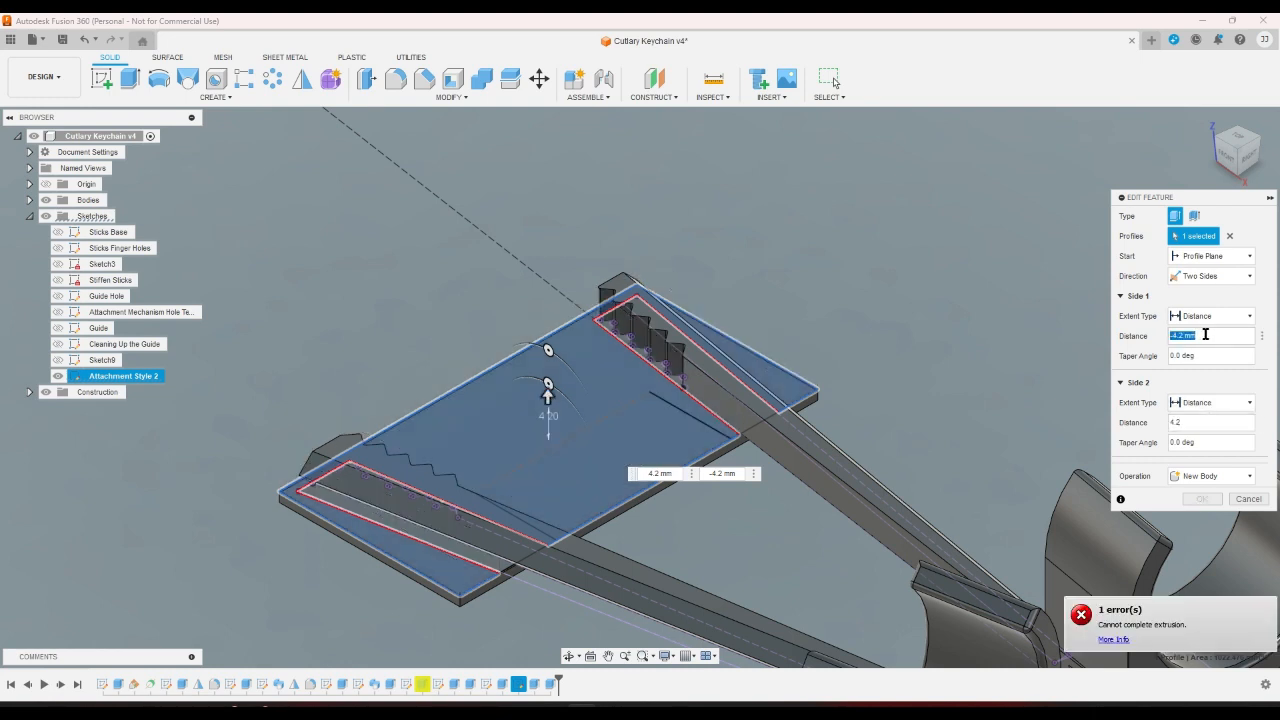
click(1214, 317)
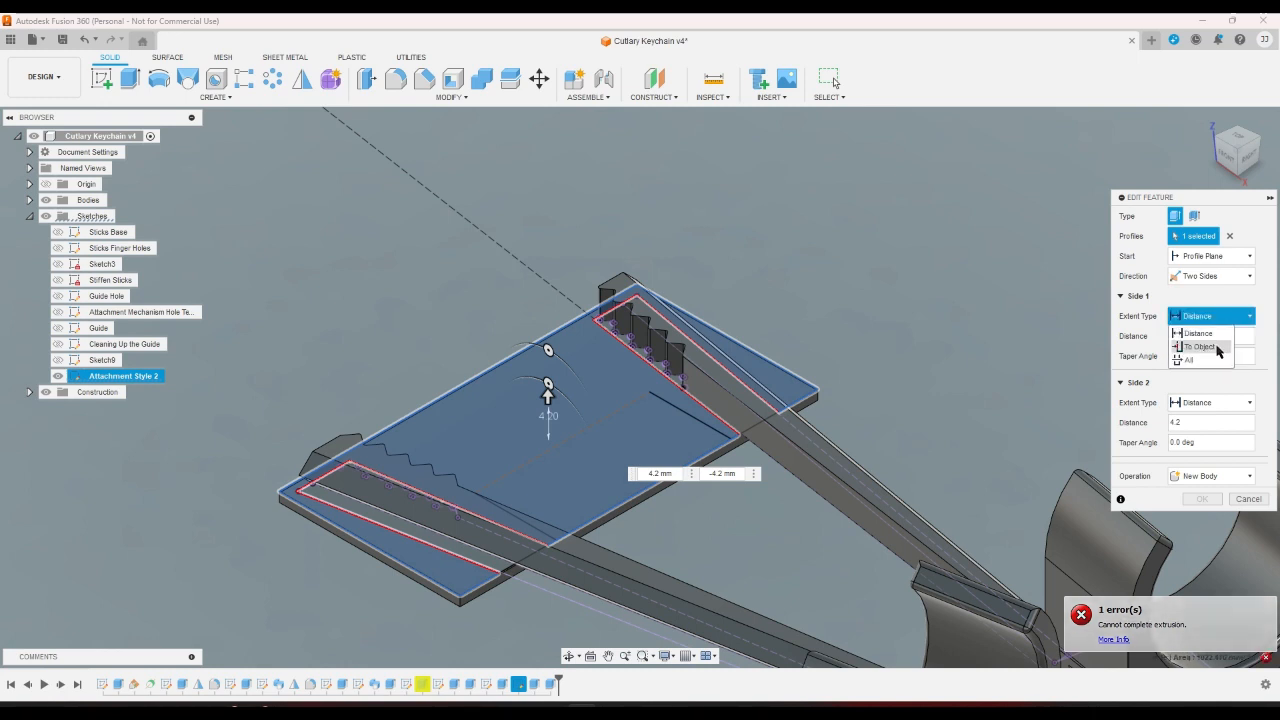
click(1195, 359)
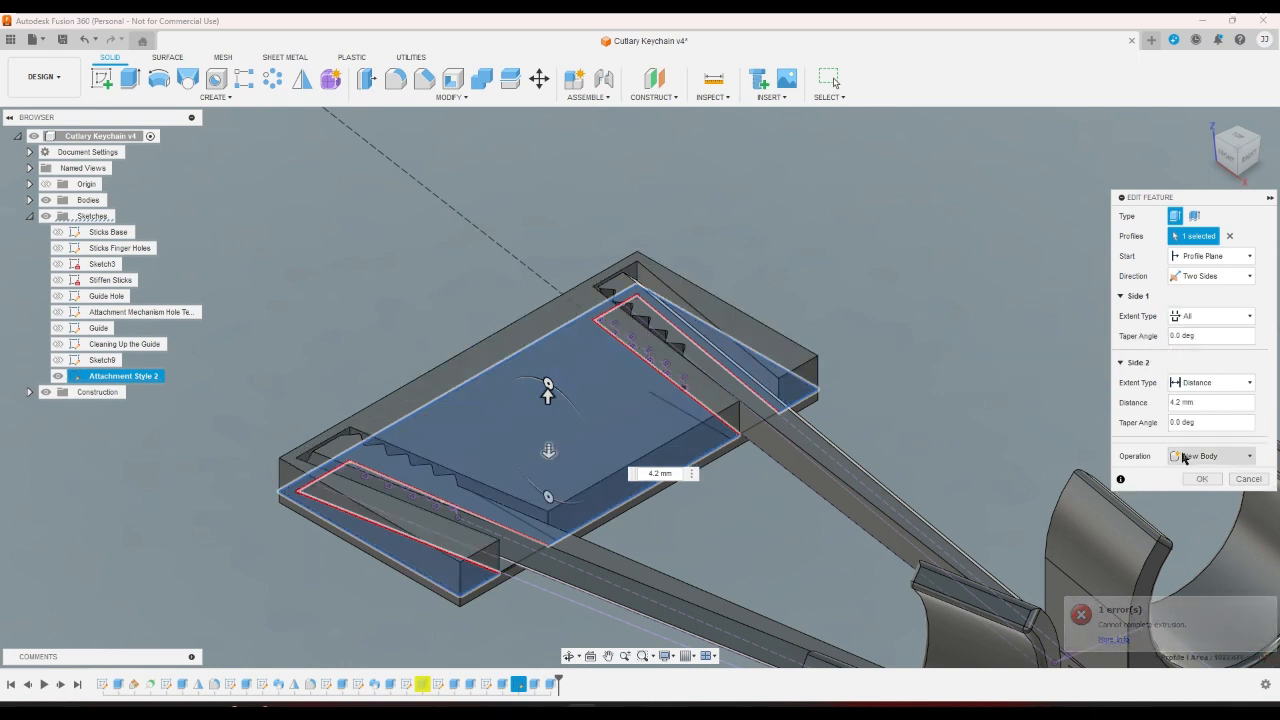
click(1217, 456)
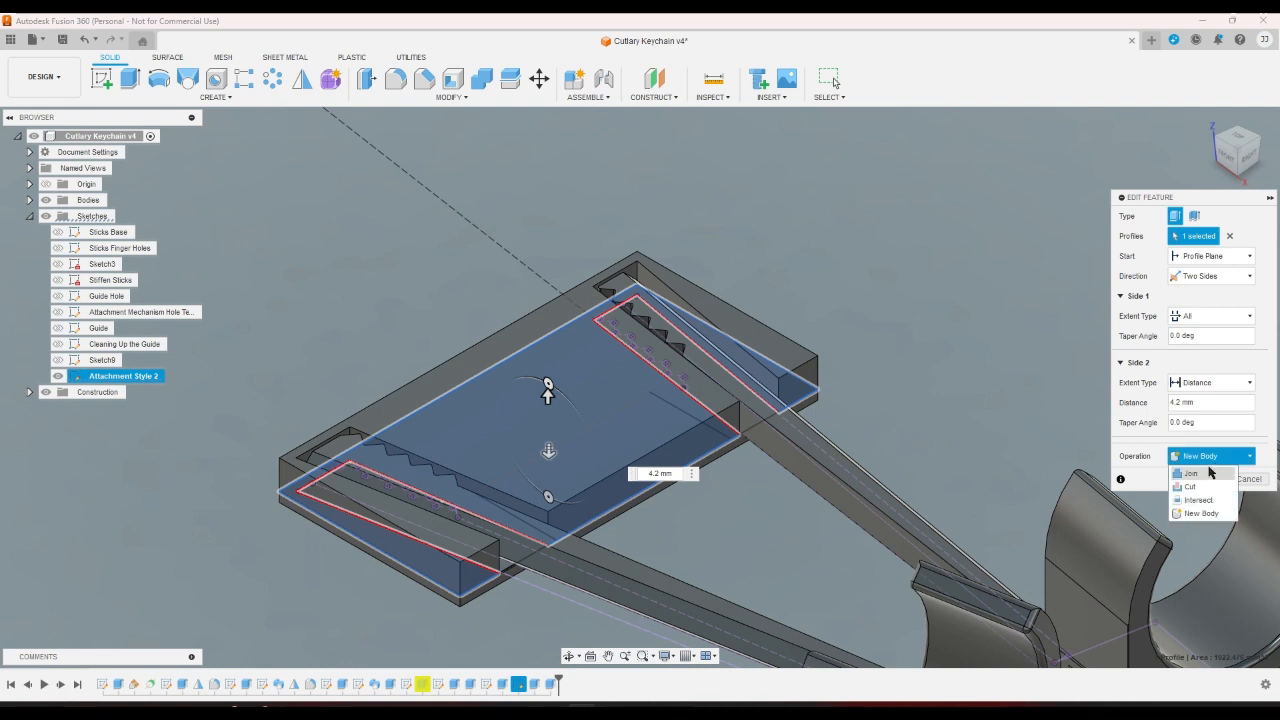
click(1212, 472)
click(1201, 479)
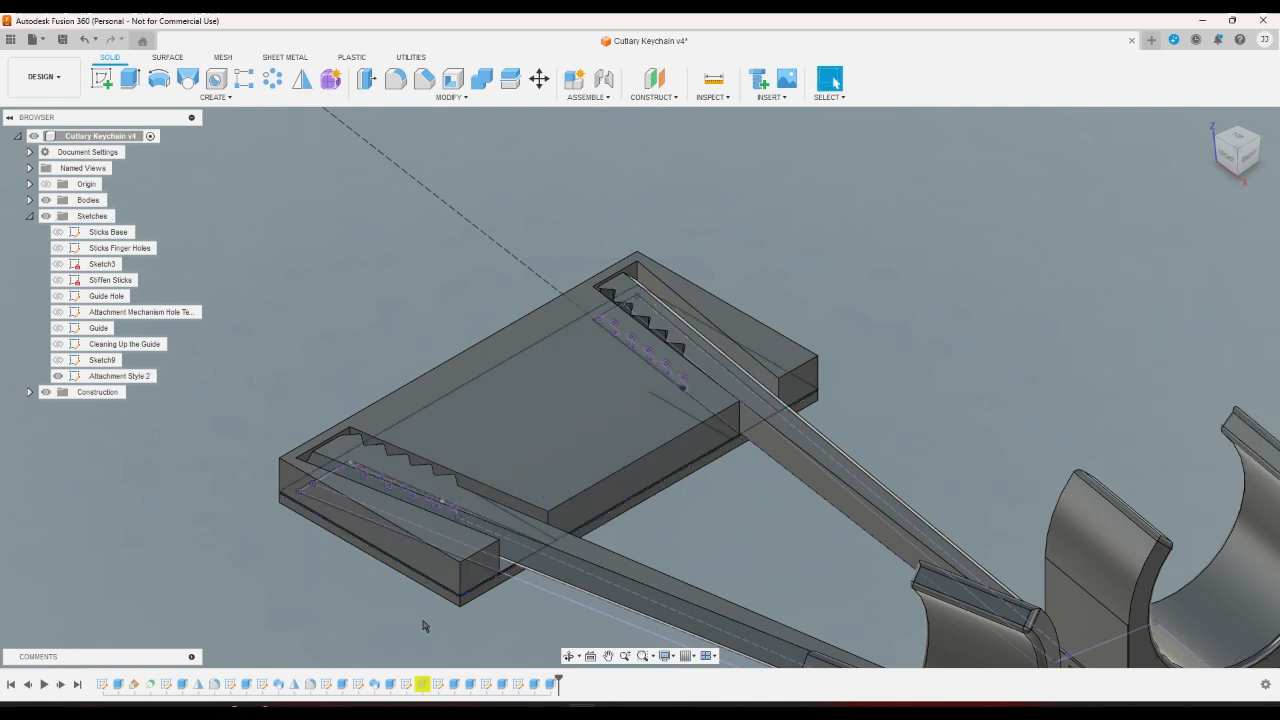
Extend side 1 of the frame extrusion to the base plate's upper face and join it to the plate.
double_click(548, 685)
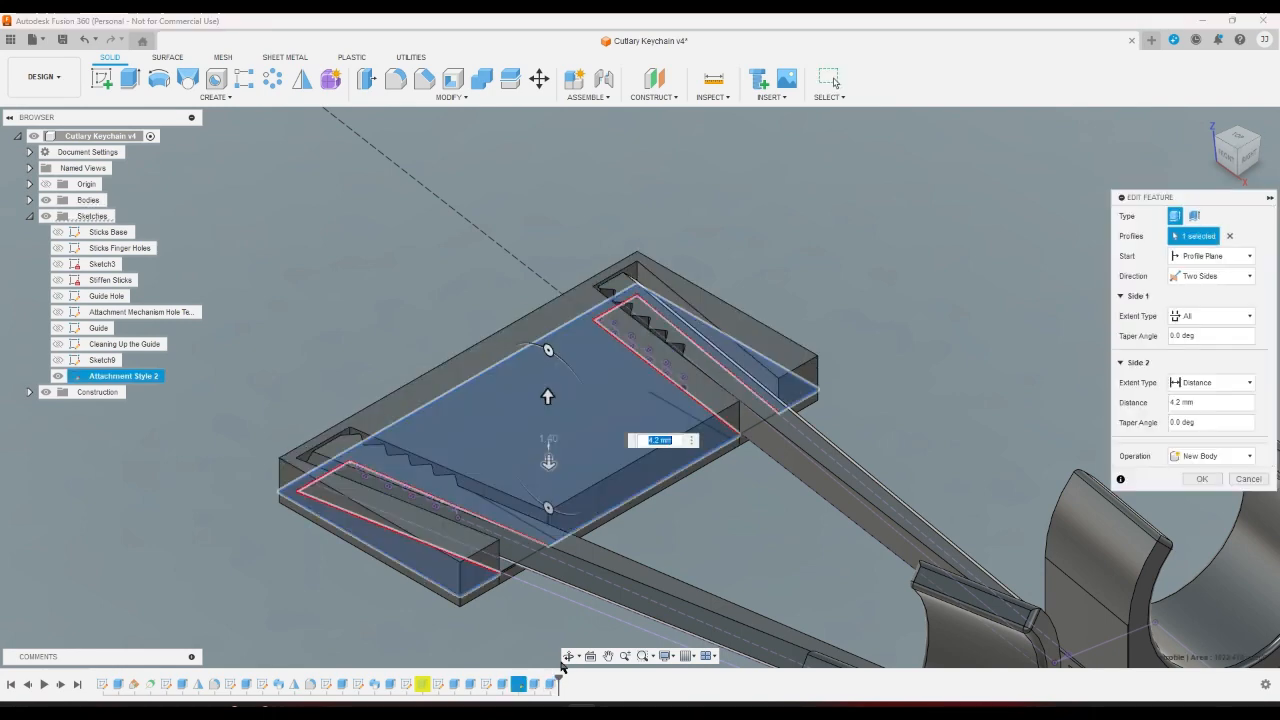
click(1215, 315)
click(1200, 345)
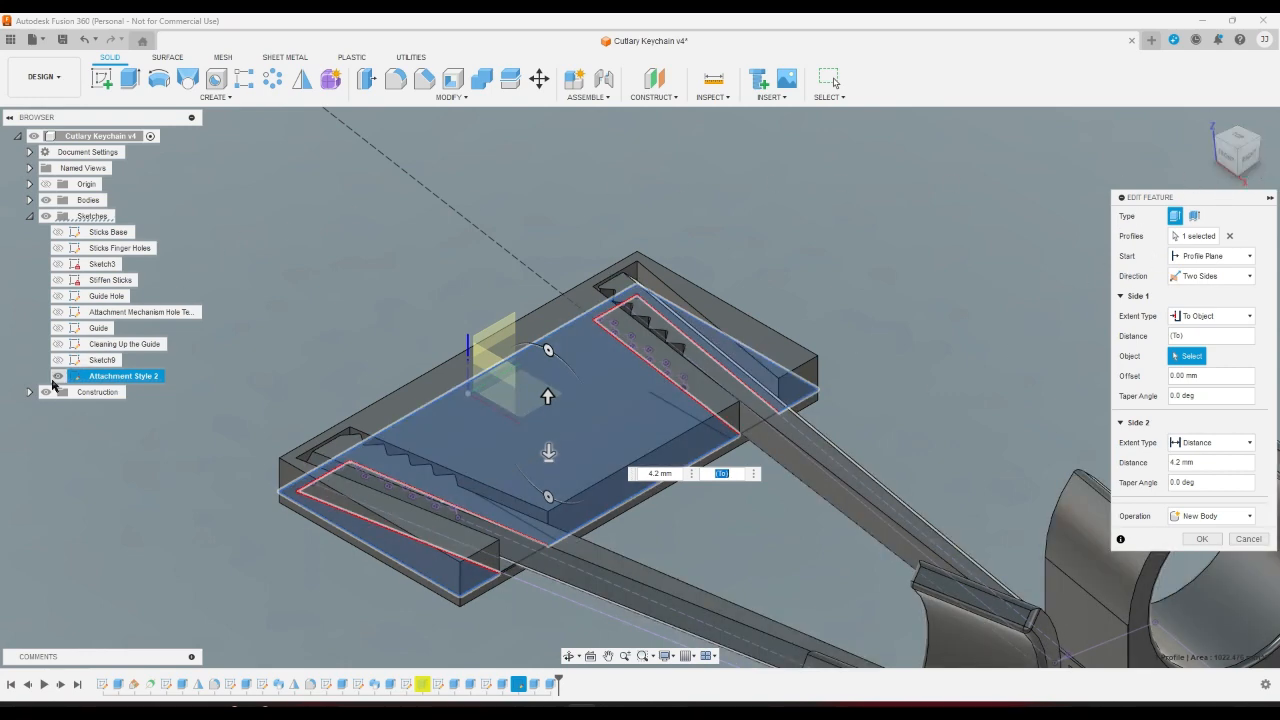
click(58, 376)
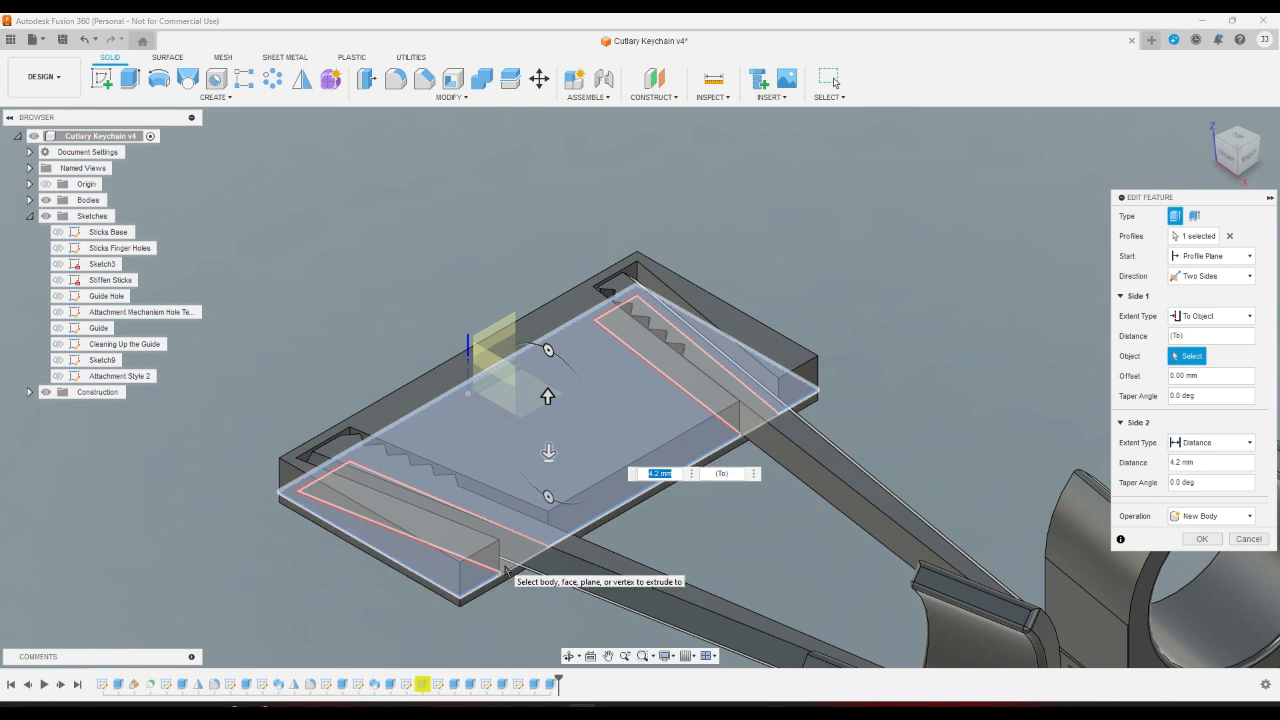
click(506, 571)
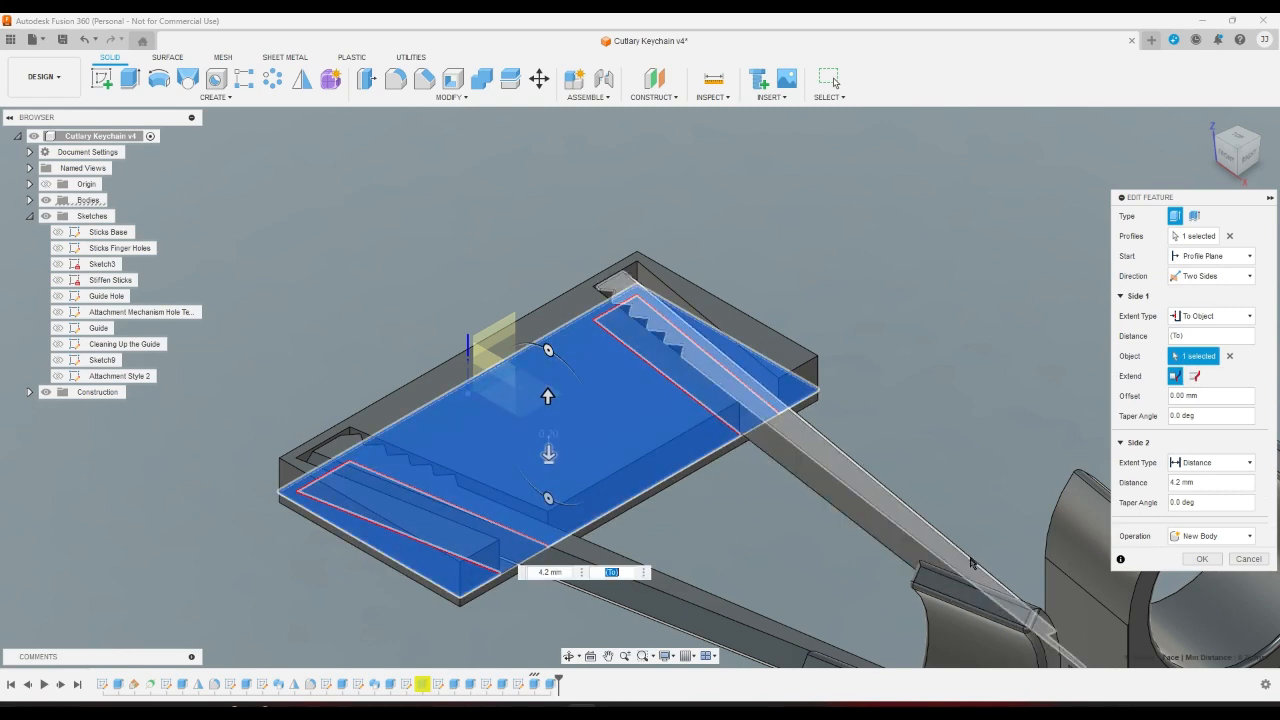
click(1213, 540)
click(1191, 553)
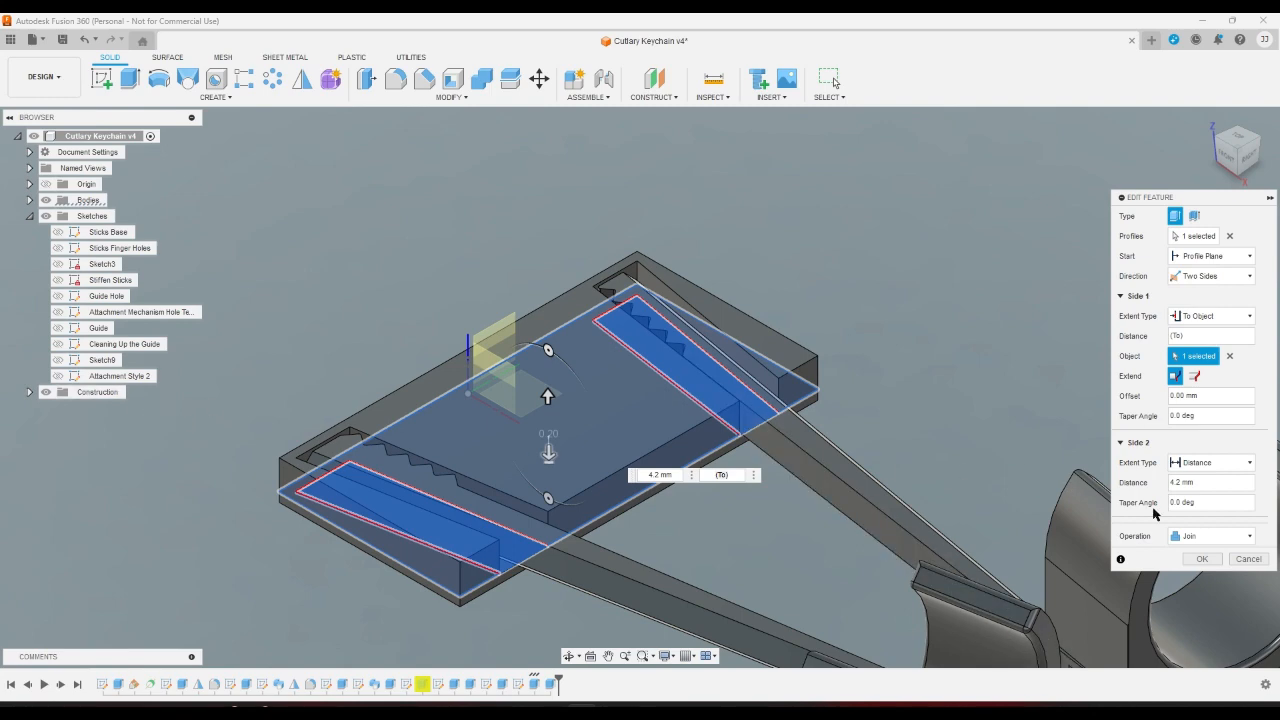
click(1202, 559)
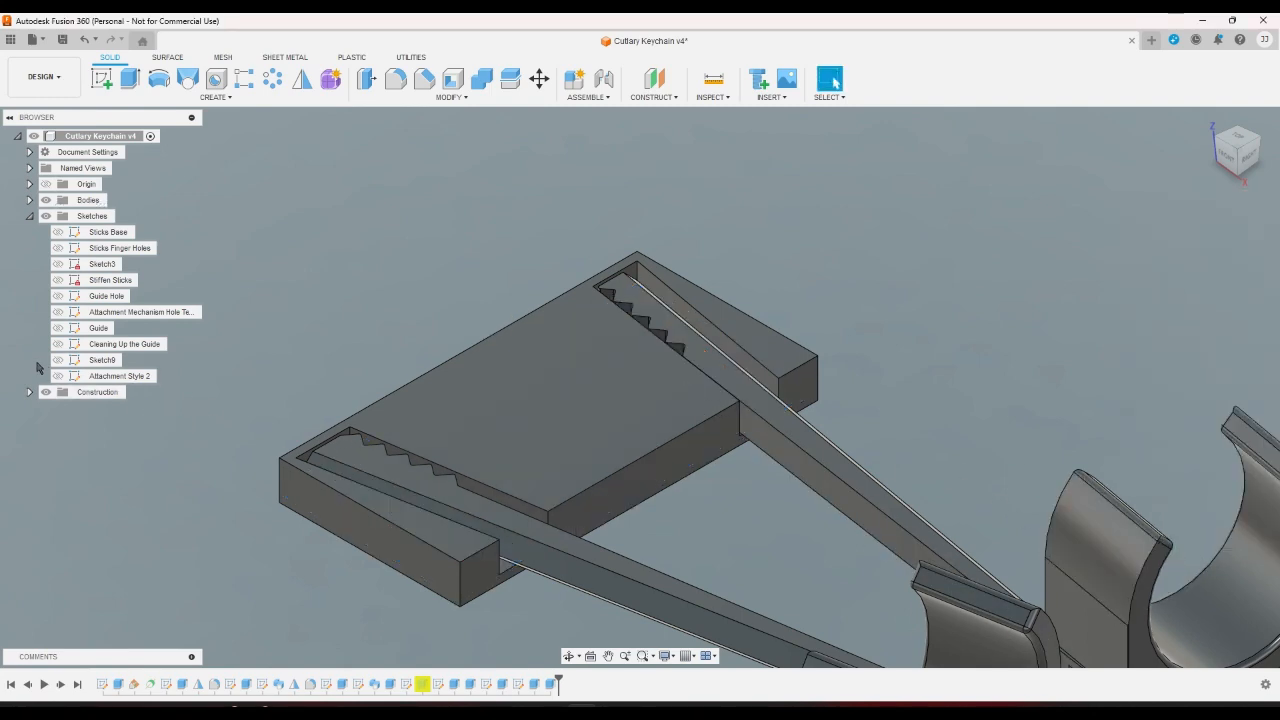
Hide the Sticks and holder bodies and leave only the Attachment Style 2 sketch showing.
click(57, 376)
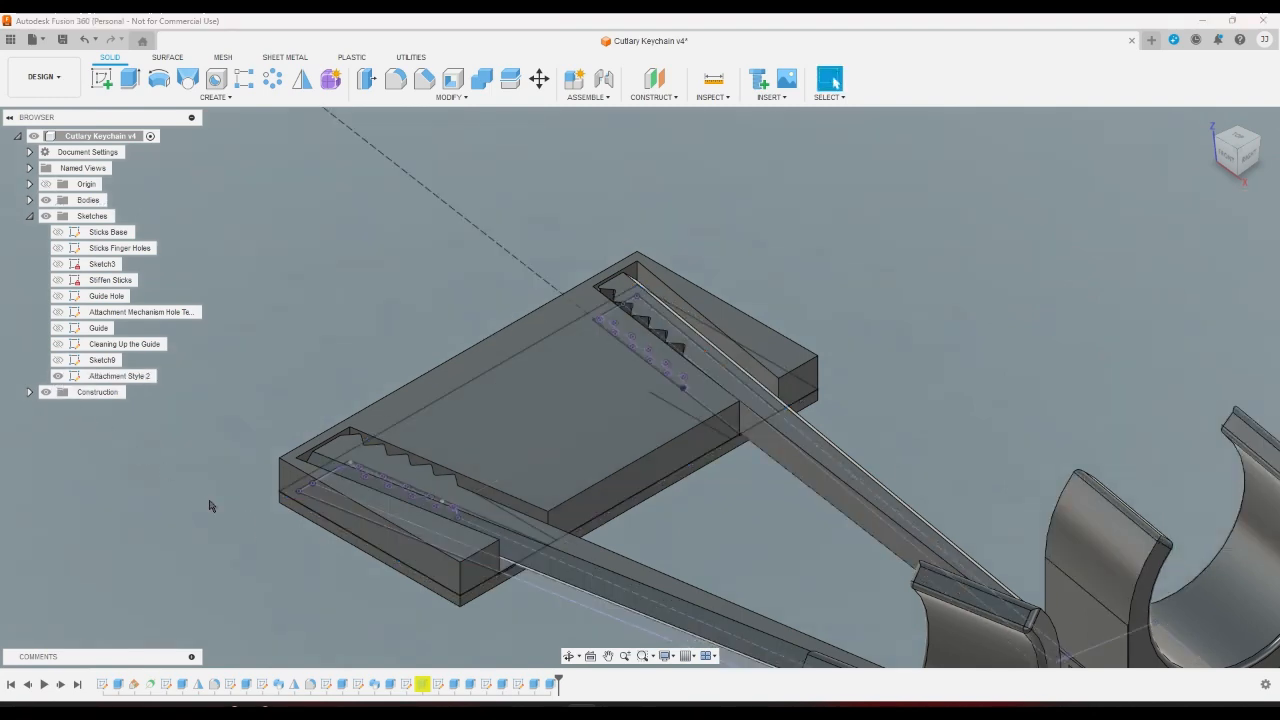
click(58, 376)
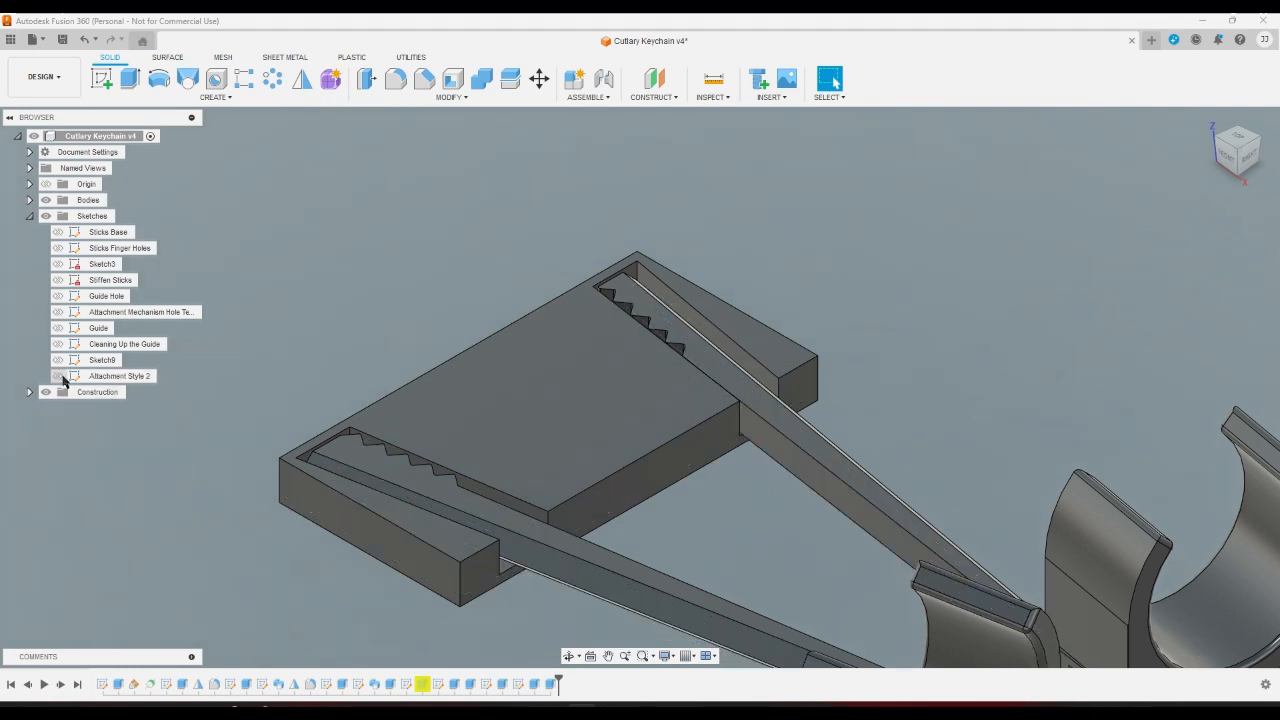
click(29, 200)
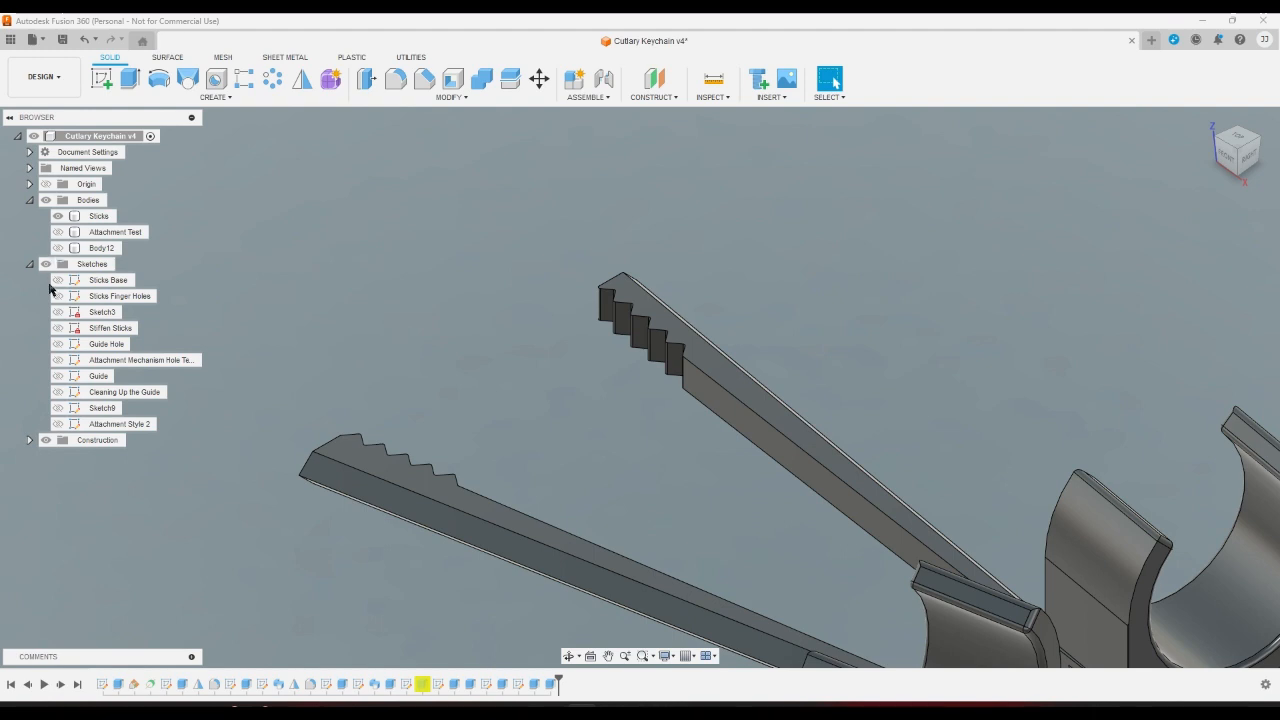
click(58, 423)
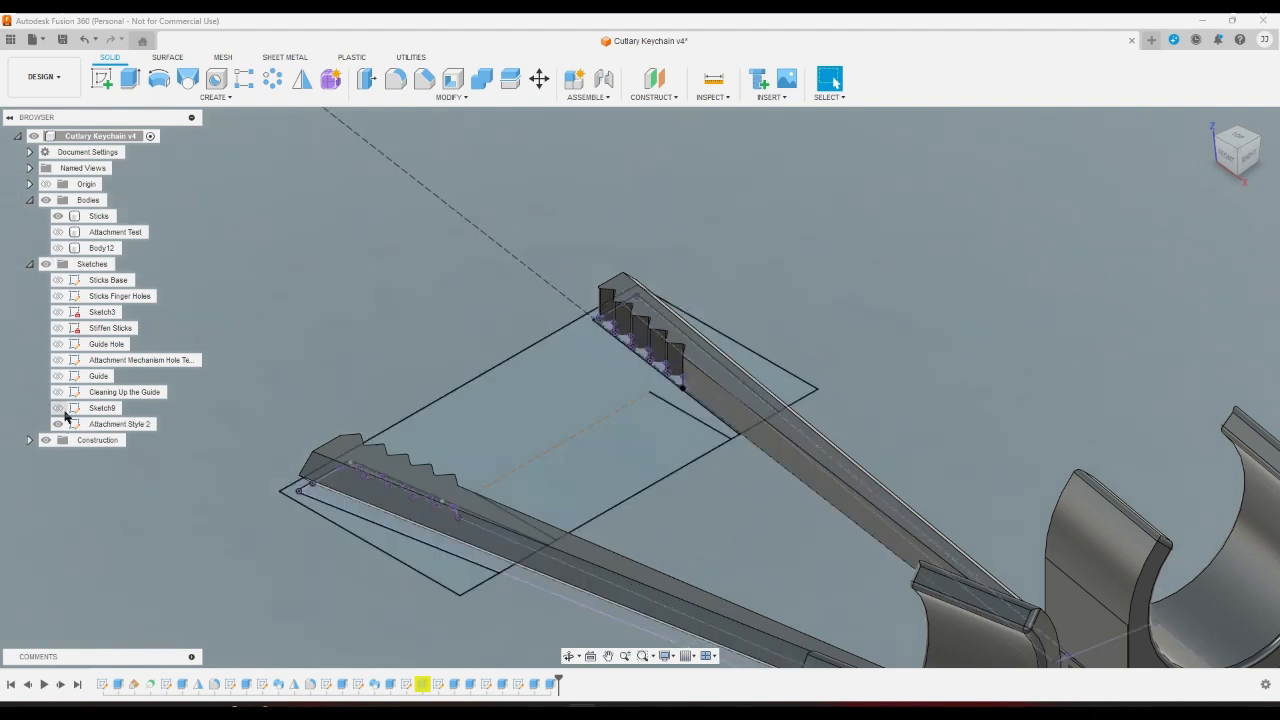
click(57, 222)
click(56, 218)
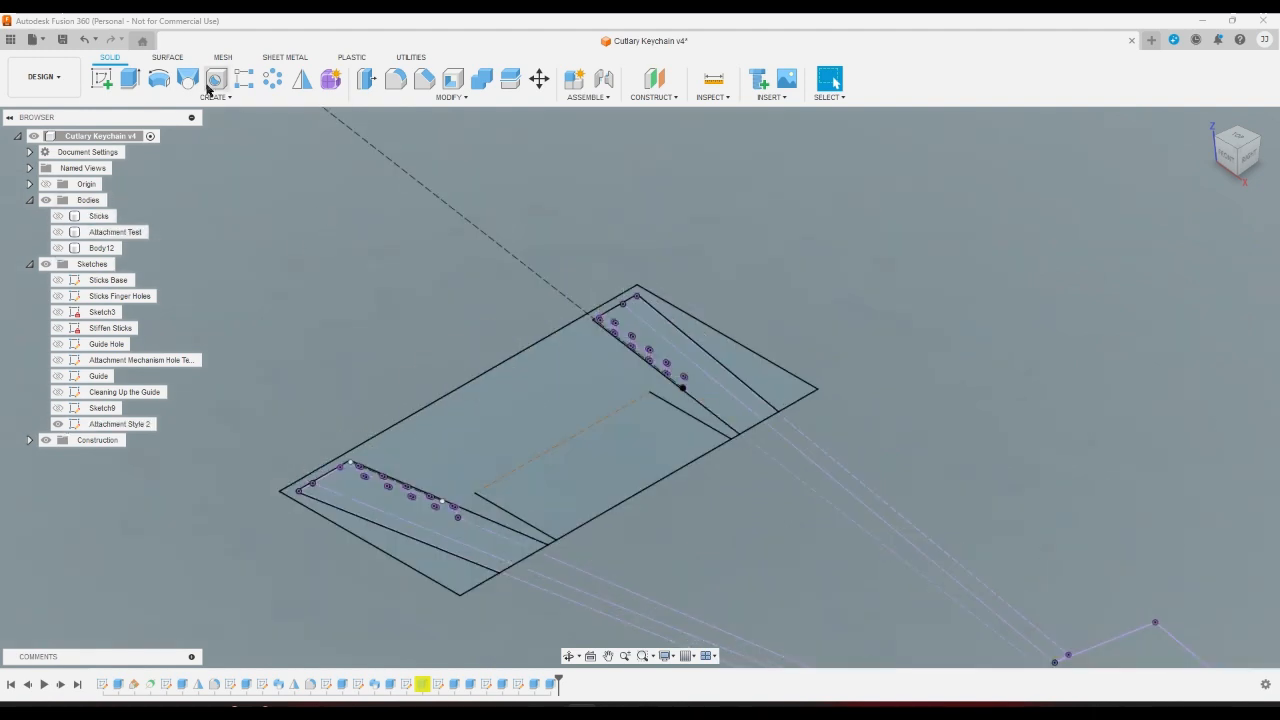
Extrude all three Attachment Style 2 profiles by -1.2 mm, starting from the frame's upper face, and join them as the holder's lid.
click(130, 78)
click(733, 389)
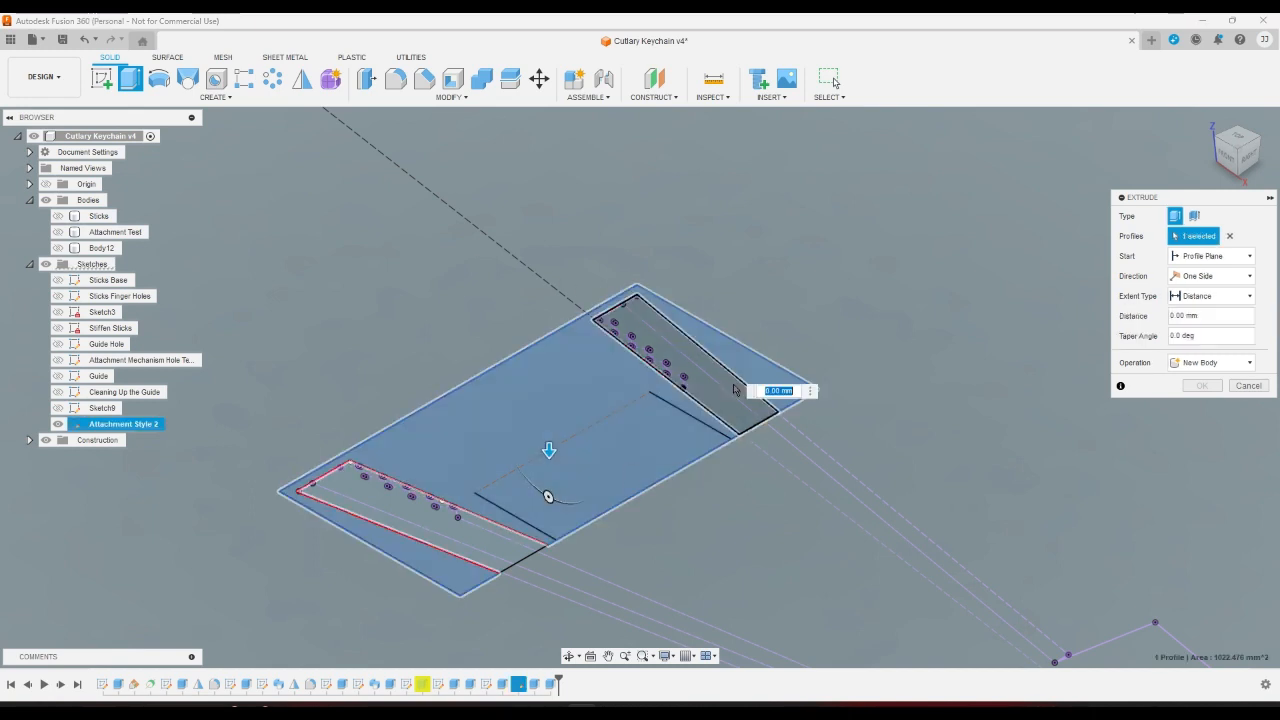
click(733, 389)
click(507, 532)
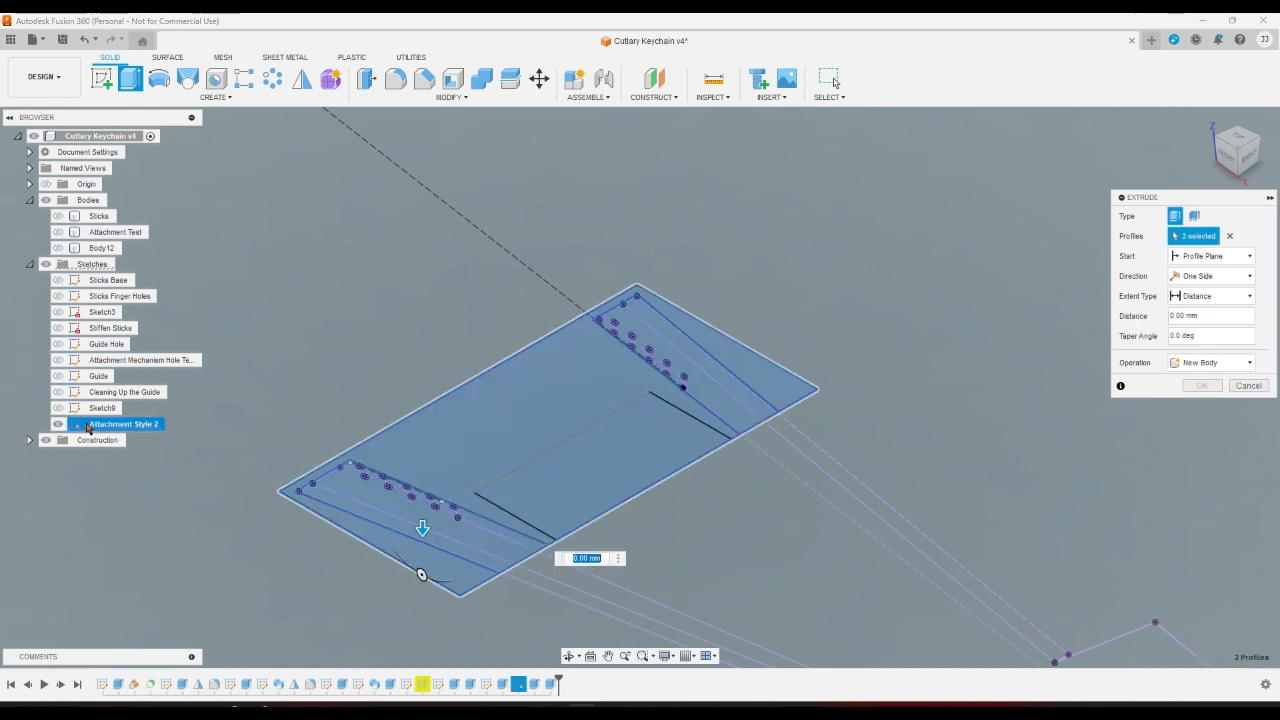
click(57, 249)
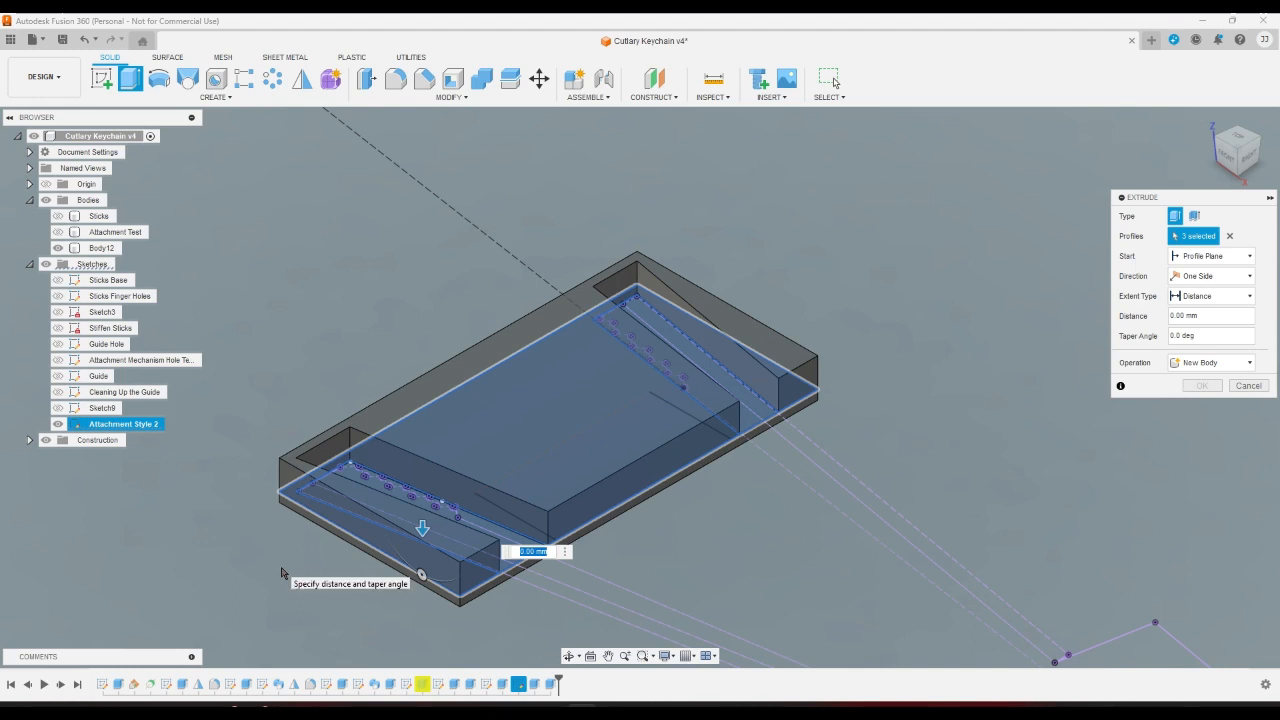
click(1213, 257)
click(1195, 300)
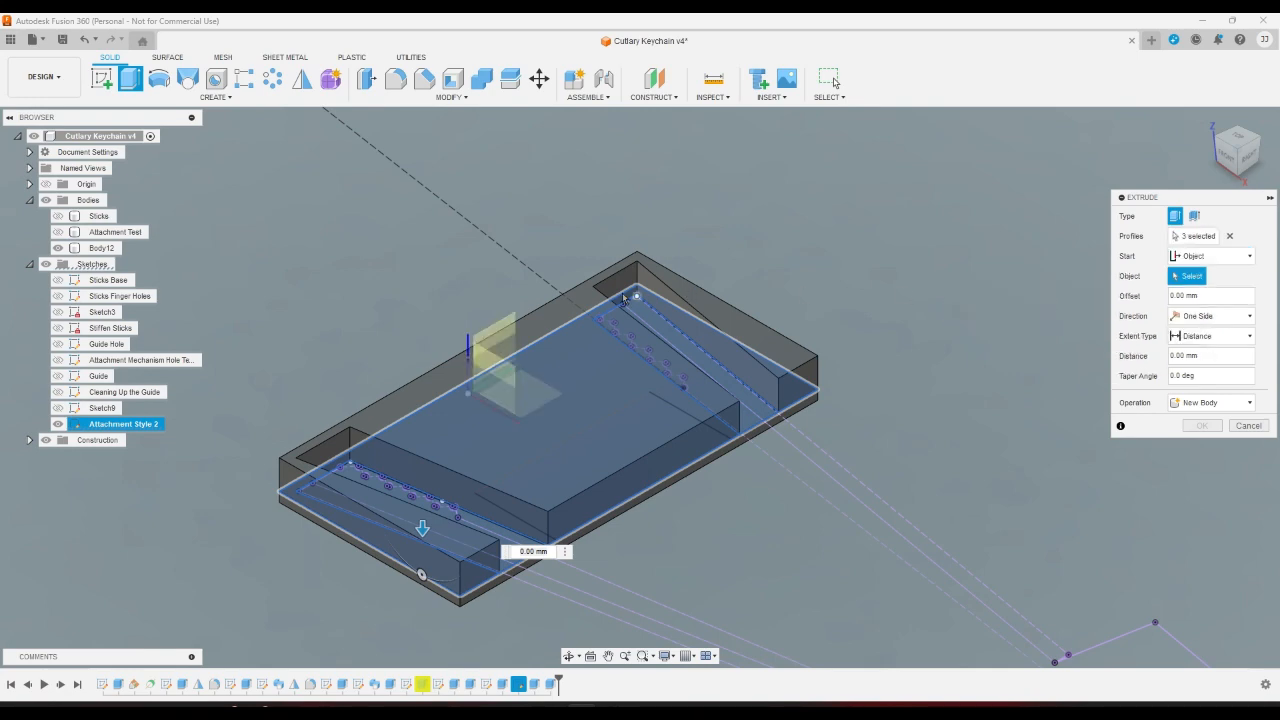
click(586, 349)
click(1232, 357)
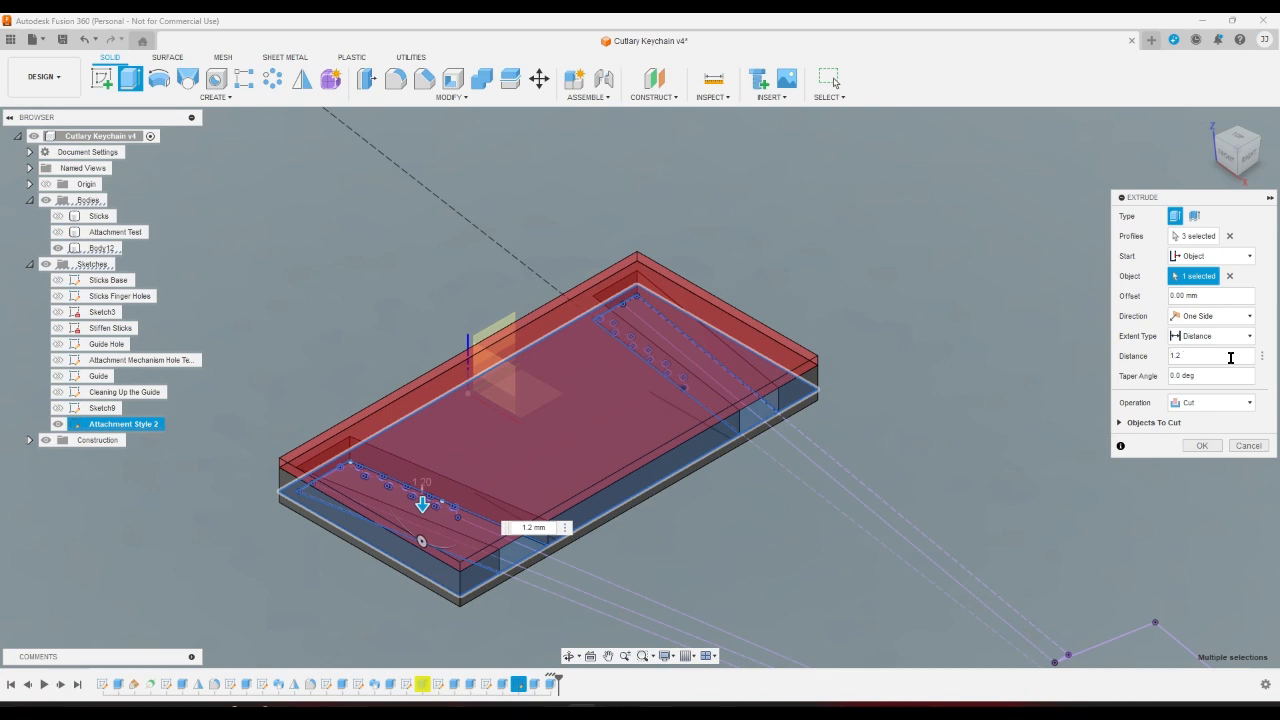
text(-)
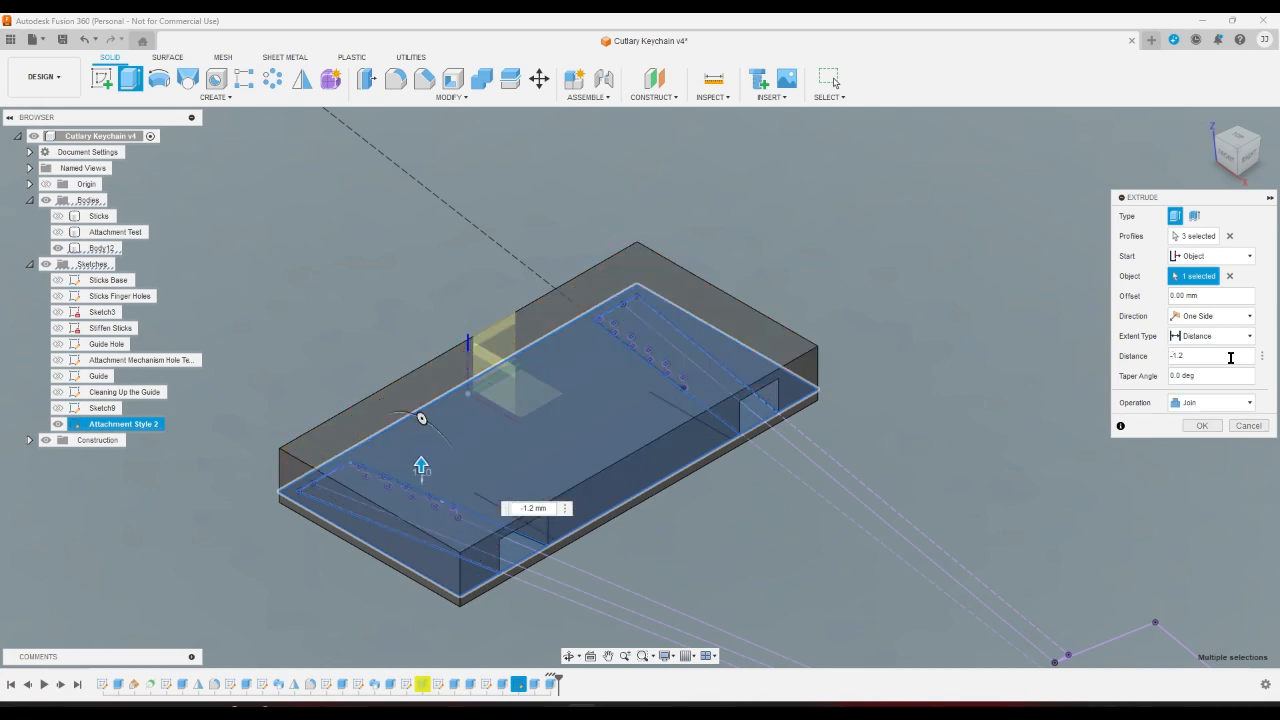
key(Return)
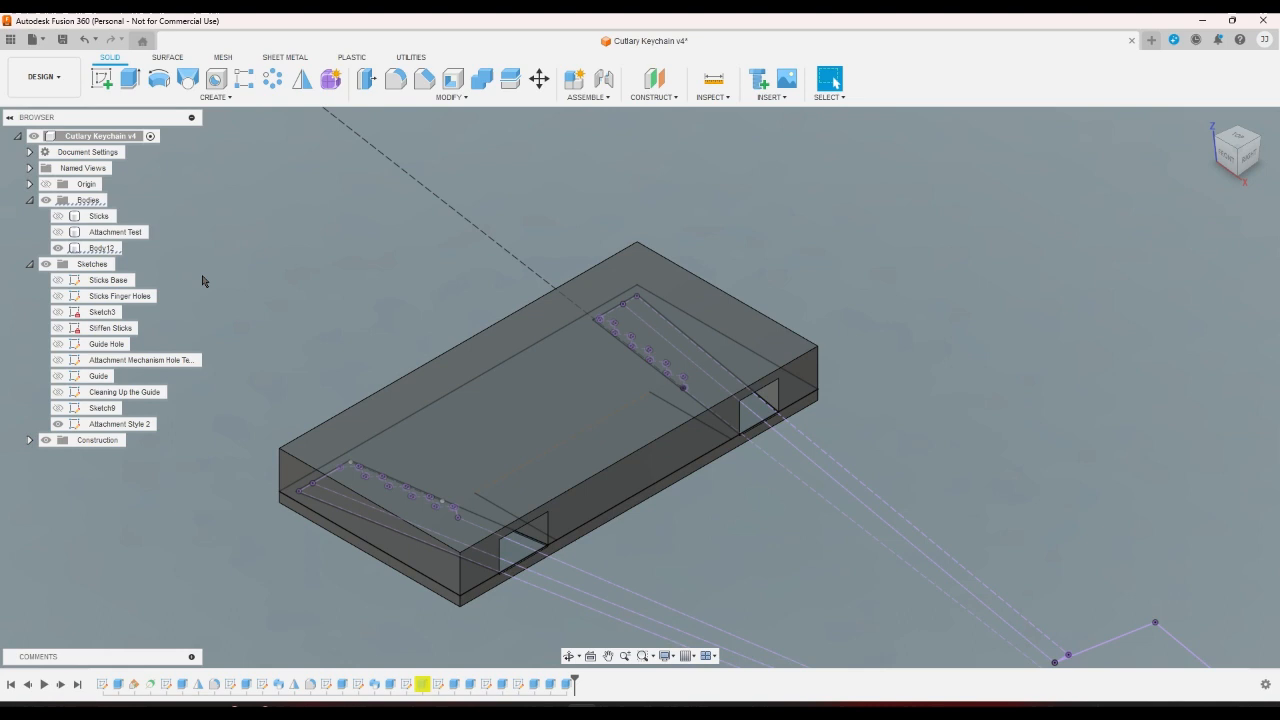
Show the Sticks body, hide the Attachment Style 2 sketch, and check the closed holder around both arms.
click(57, 218)
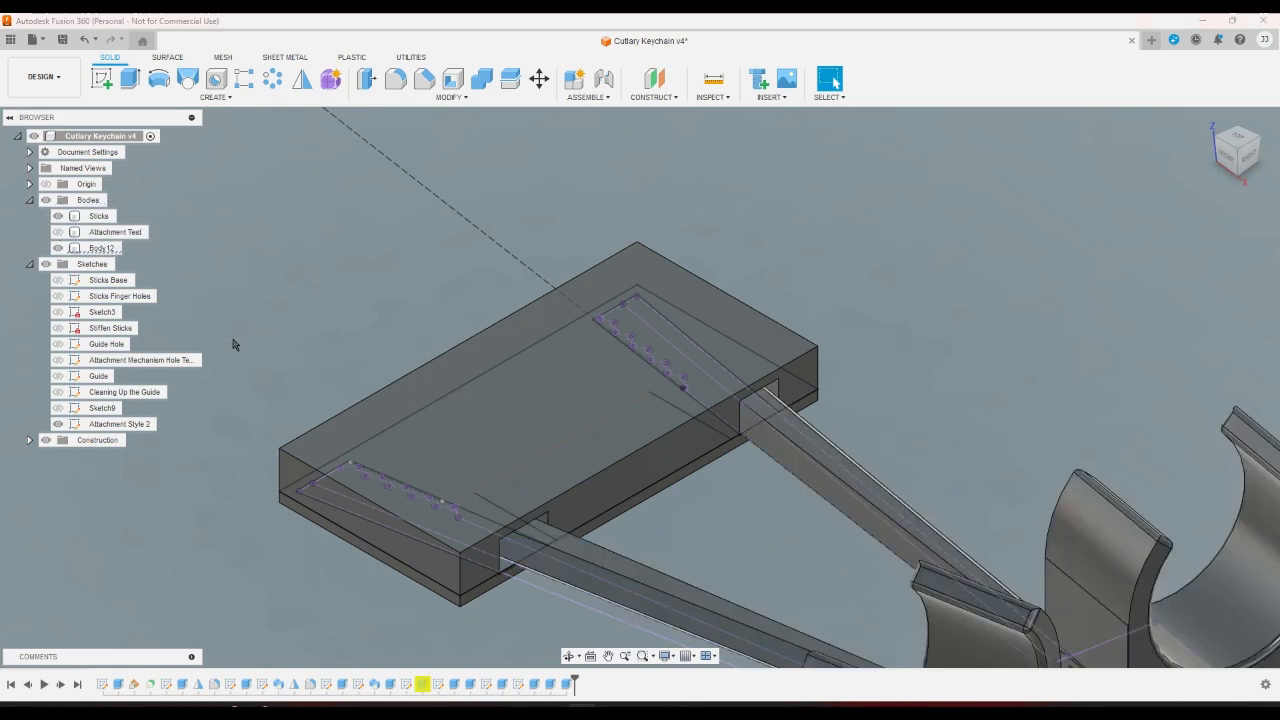
click(57, 424)
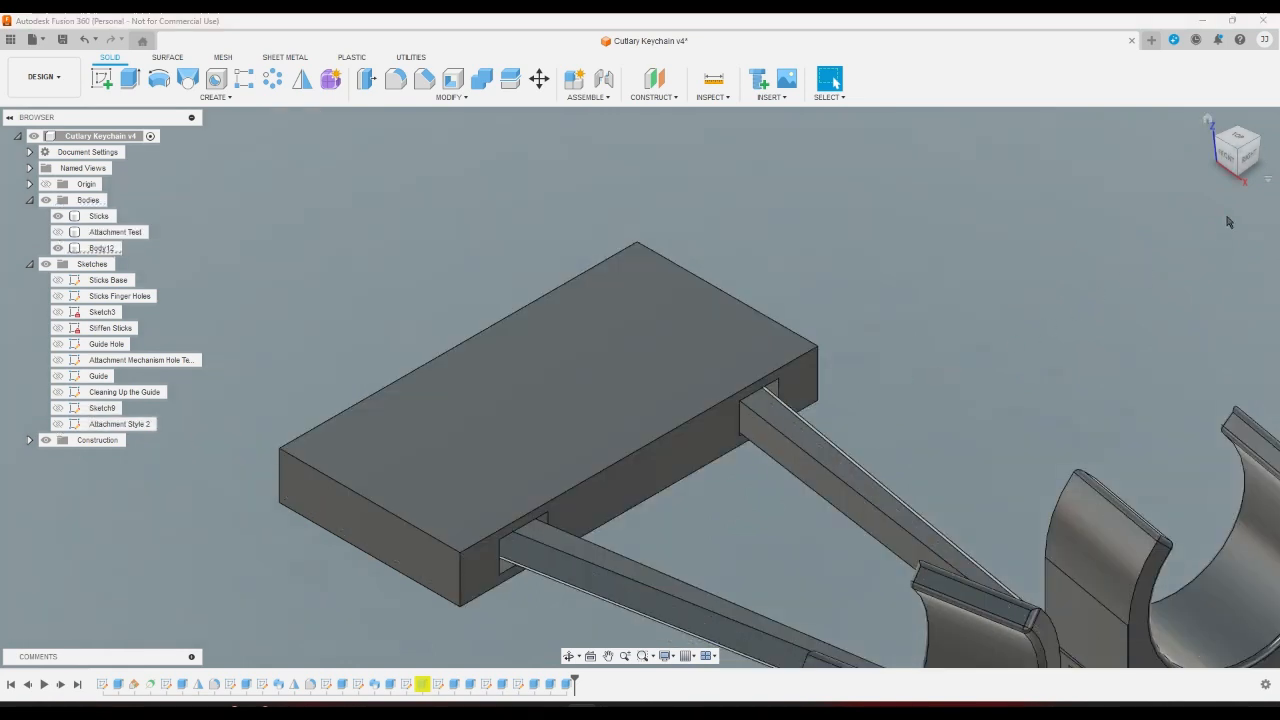
click(1237, 162)
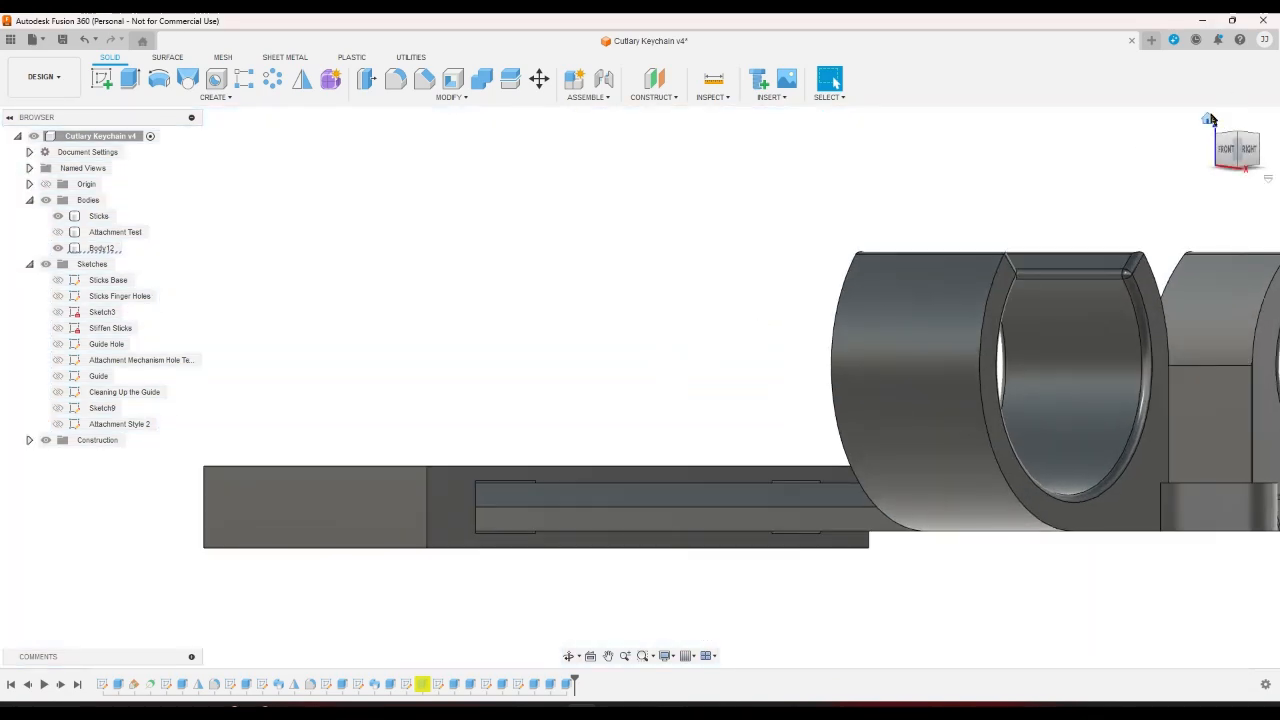
click(1209, 119)
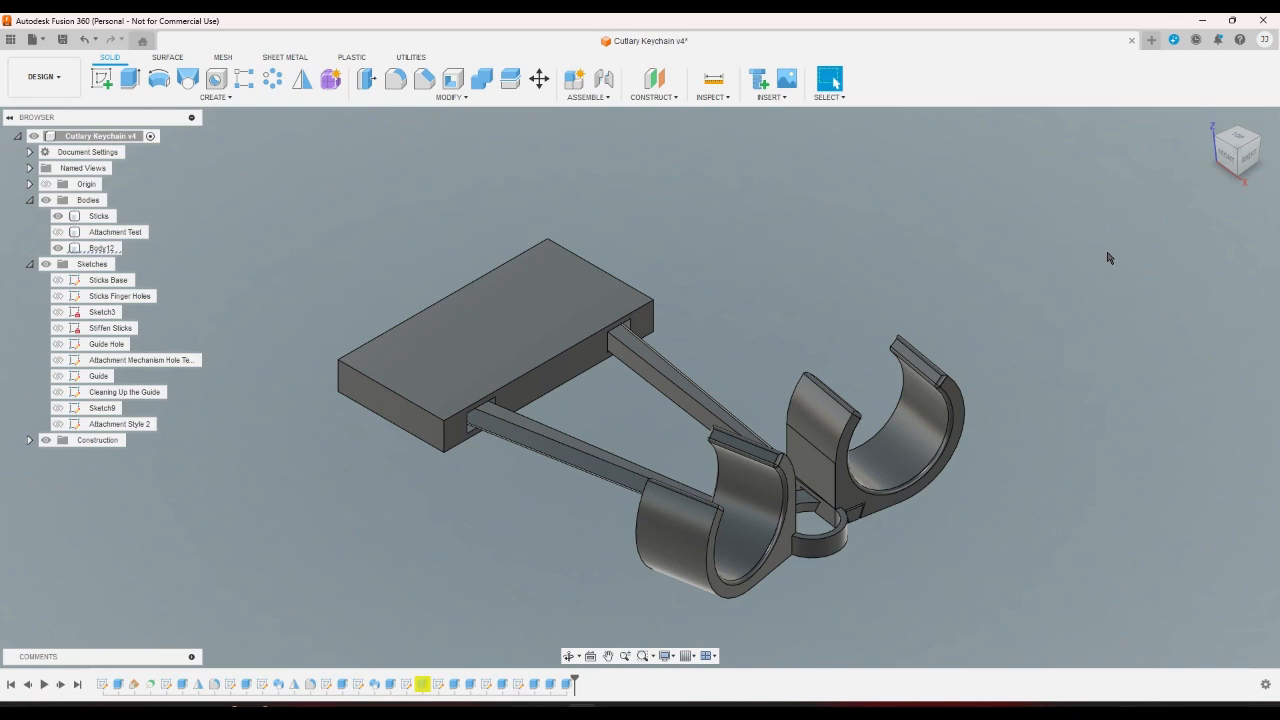
In the Attachment Style 2 sketch, draw a line about 23.4 mm long outside the lower arm pocket, parallel to its outer edge and ending on the rectangle.
double_click(119, 424)
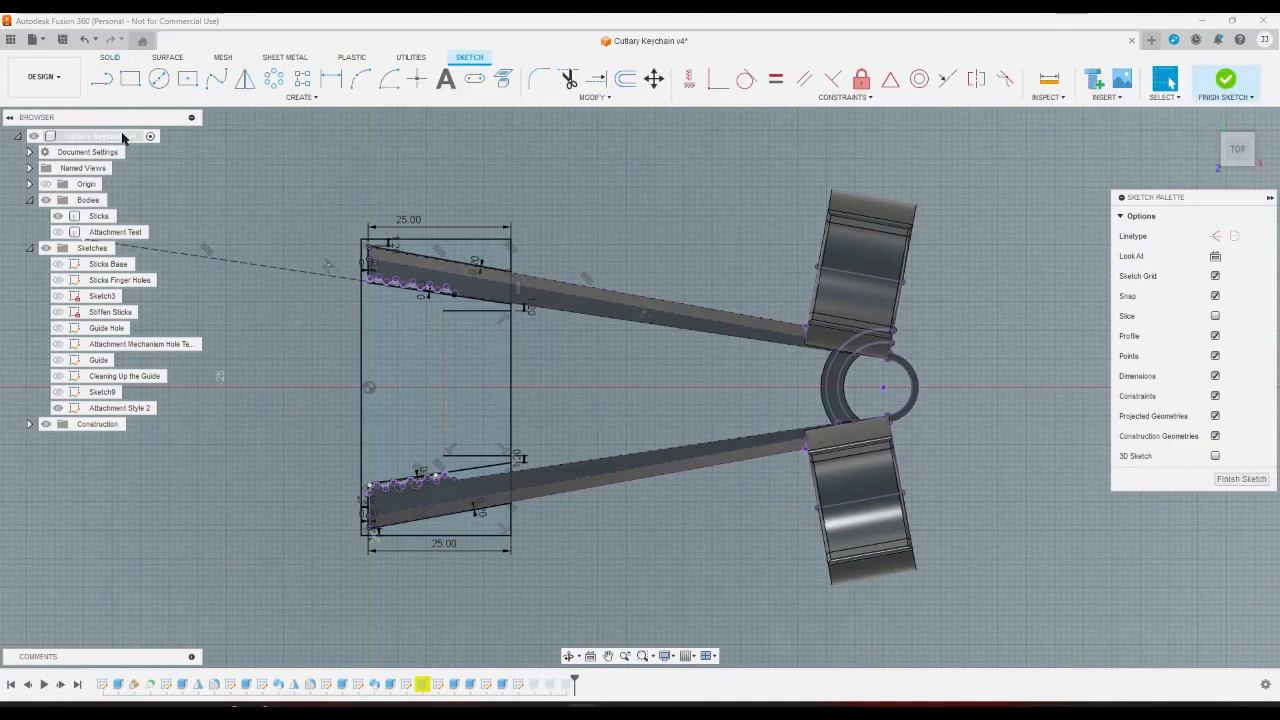
click(101, 78)
scroll(395, 542, up, 3)
scroll(405, 540, up, 2)
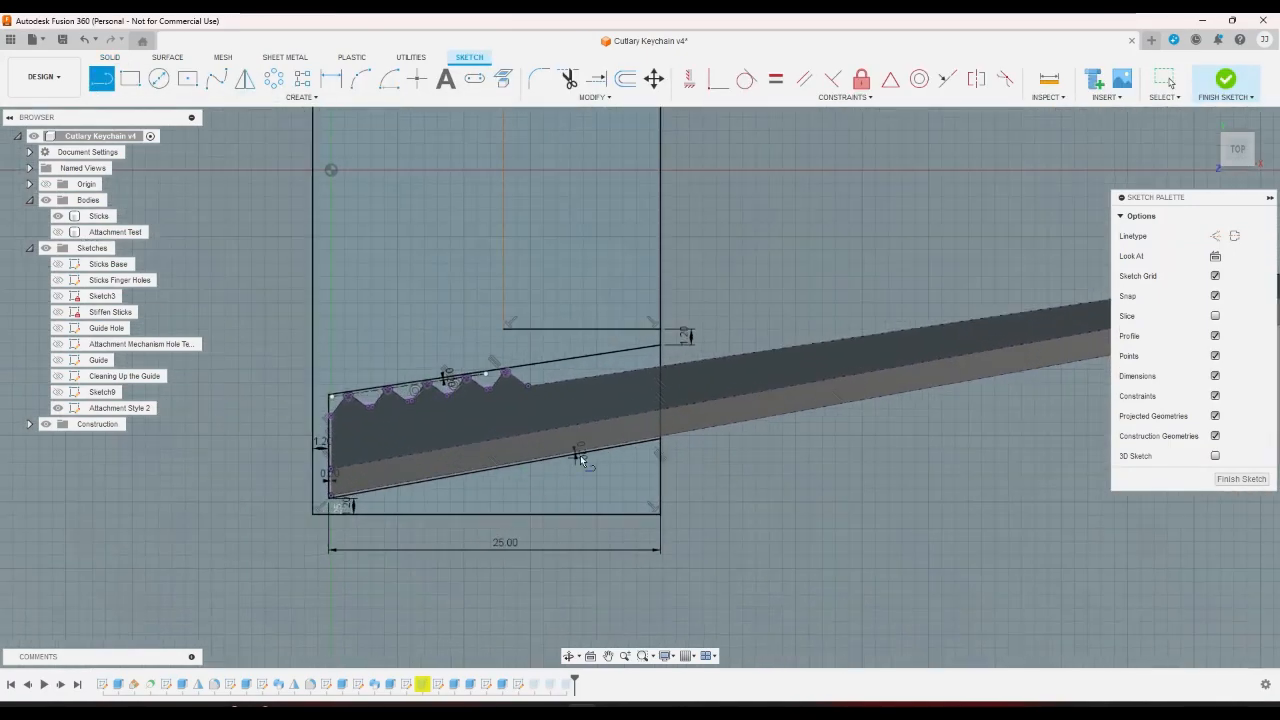
click(659, 458)
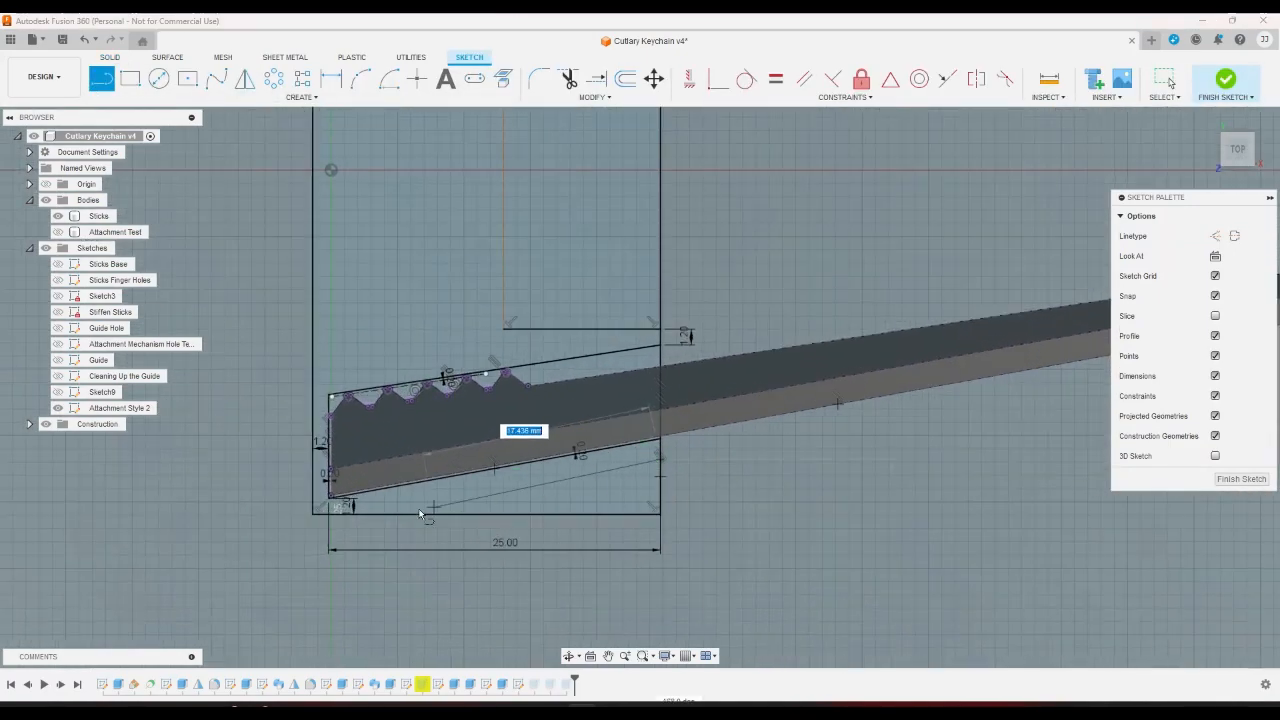
click(356, 512)
click(804, 78)
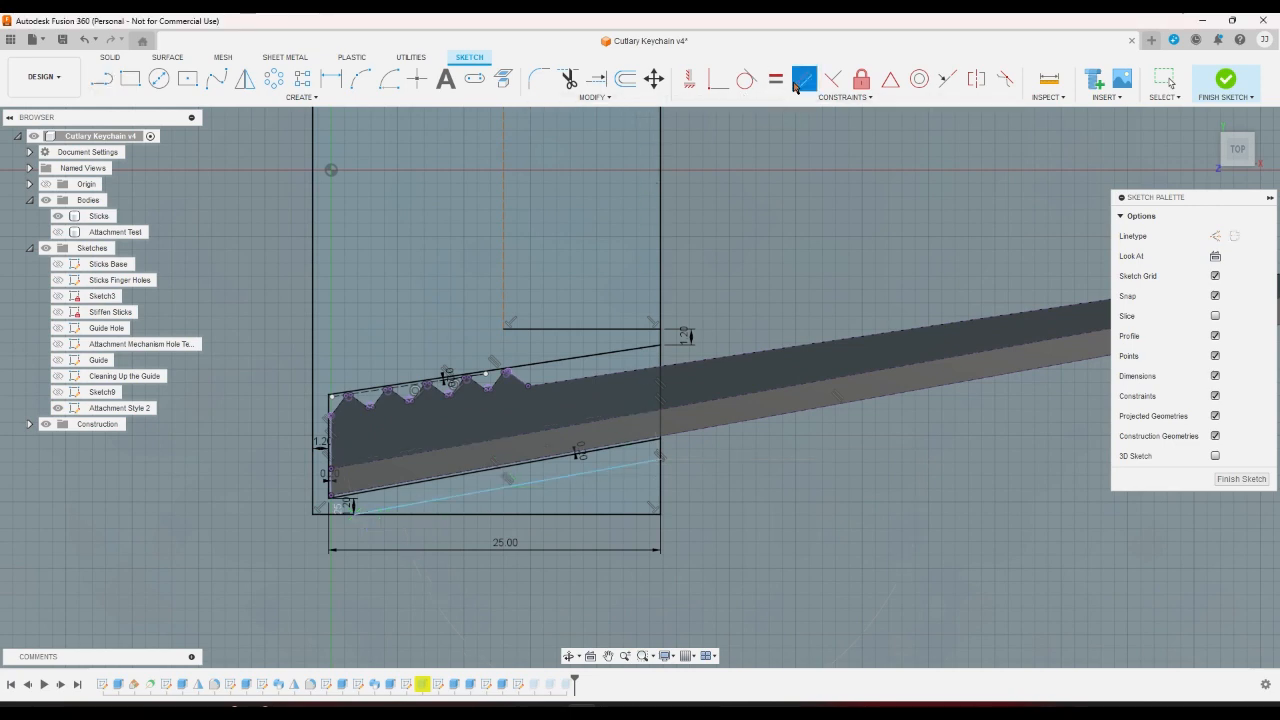
right_click(760, 448)
click(760, 446)
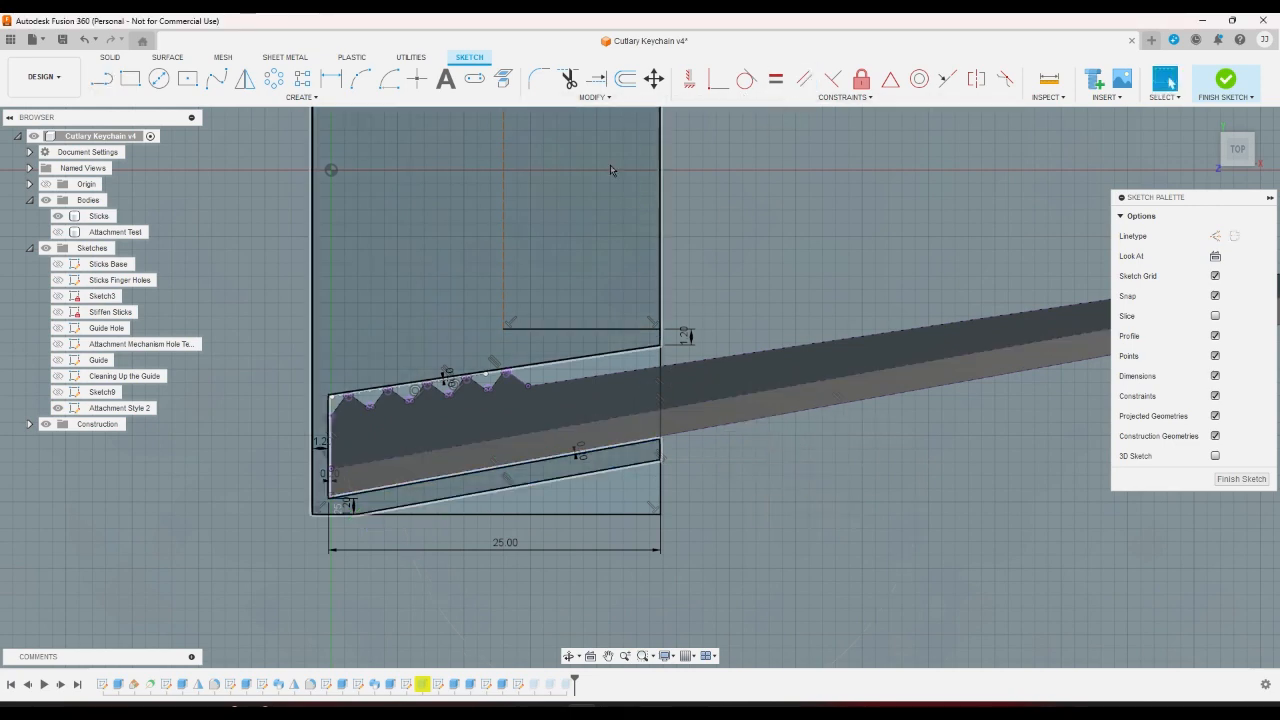
Dimension the gap between the new sloped line and the lower arm pocket's outer edge, and finish the sketch.
click(331, 82)
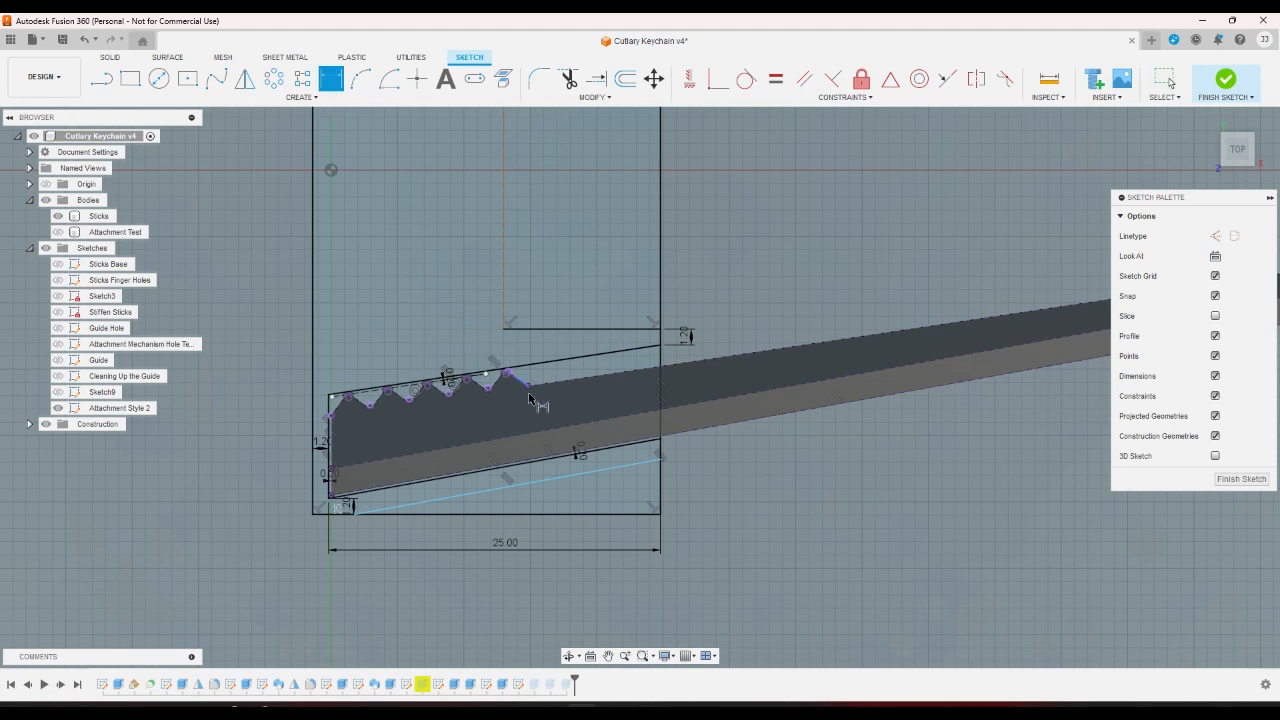
click(597, 469)
shift+click(604, 450)
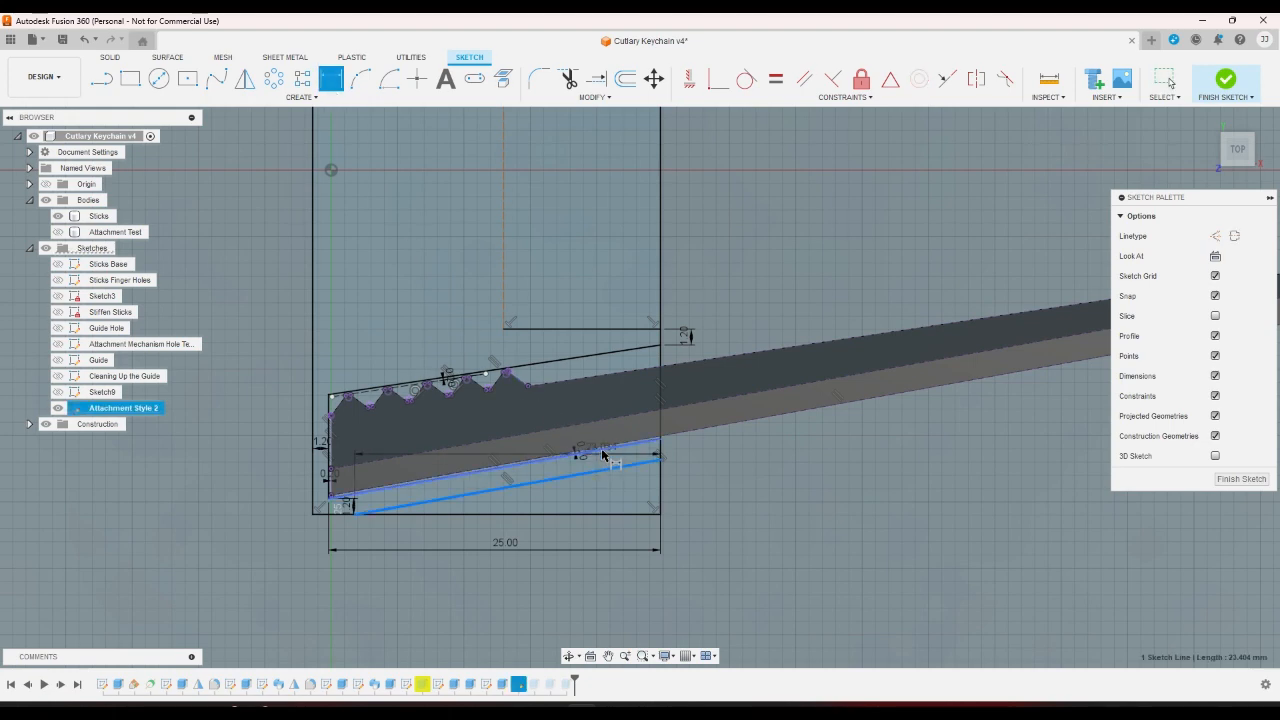
key(d)
click(606, 458)
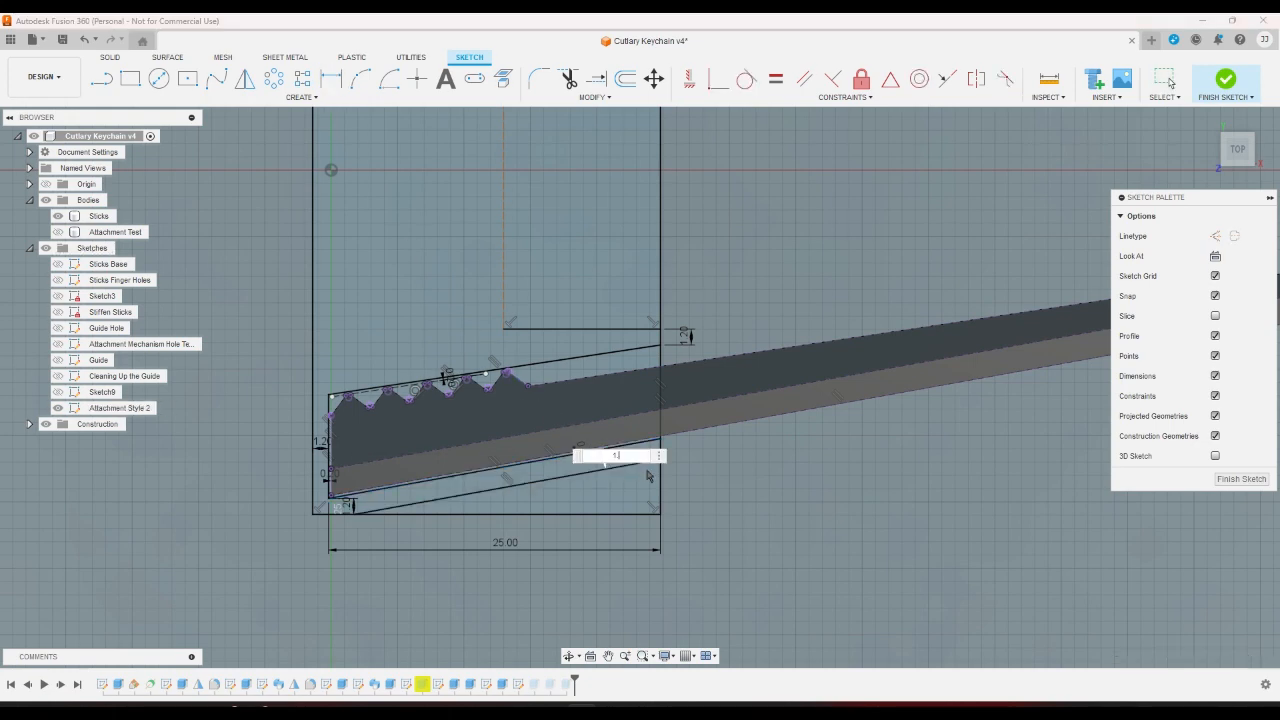
key(Return)
click(1226, 80)
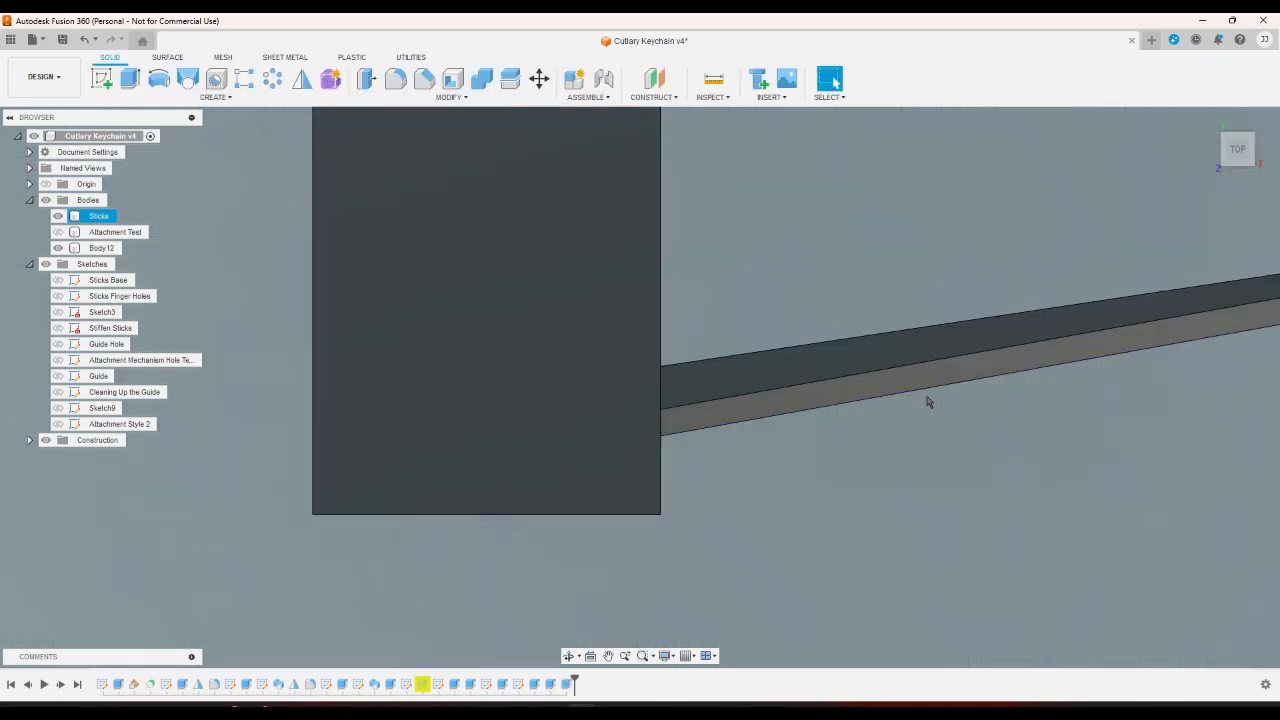
Remove the lower corner triangle outside the sloped line from the profiles of the lid, frame and base plate extrusions.
double_click(566, 686)
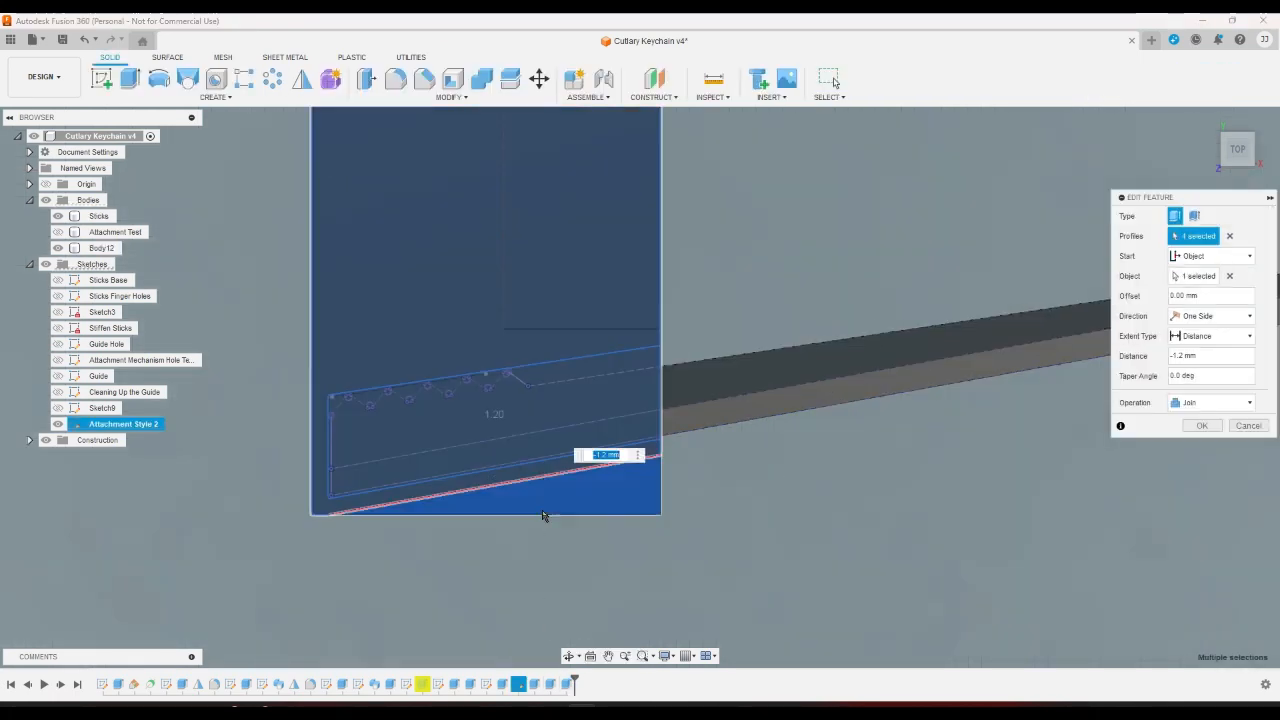
click(1202, 425)
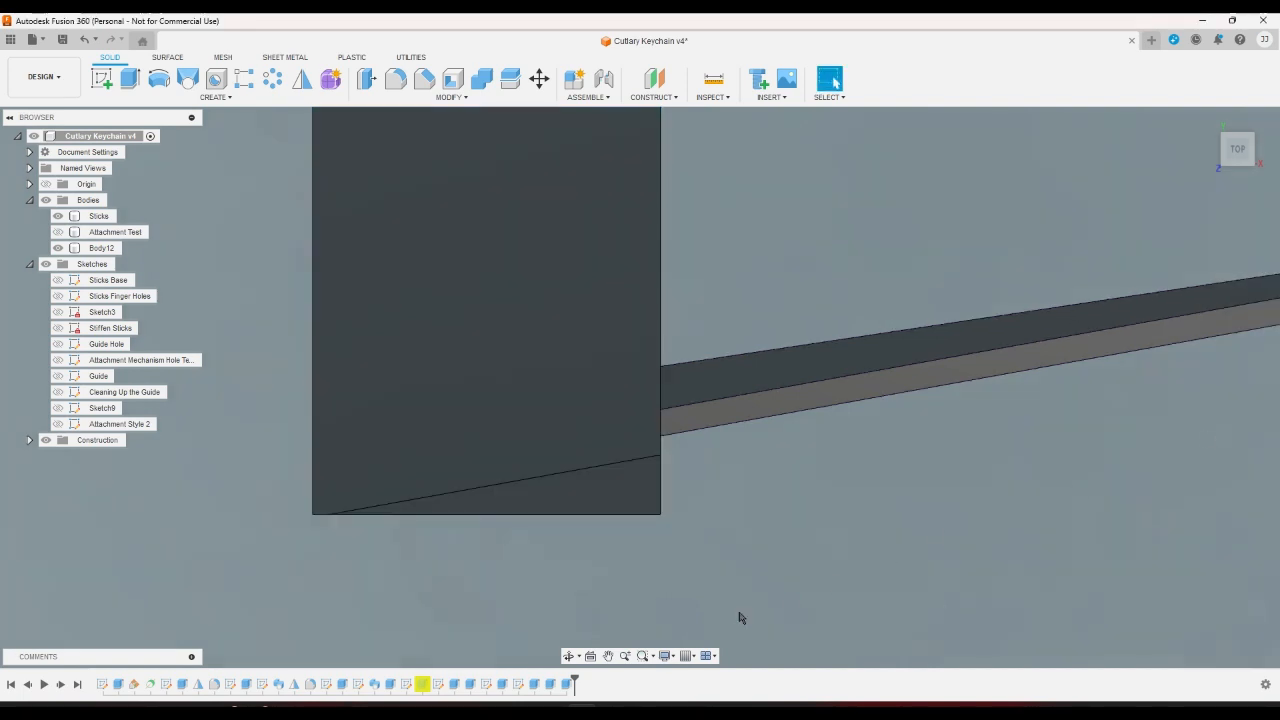
double_click(550, 685)
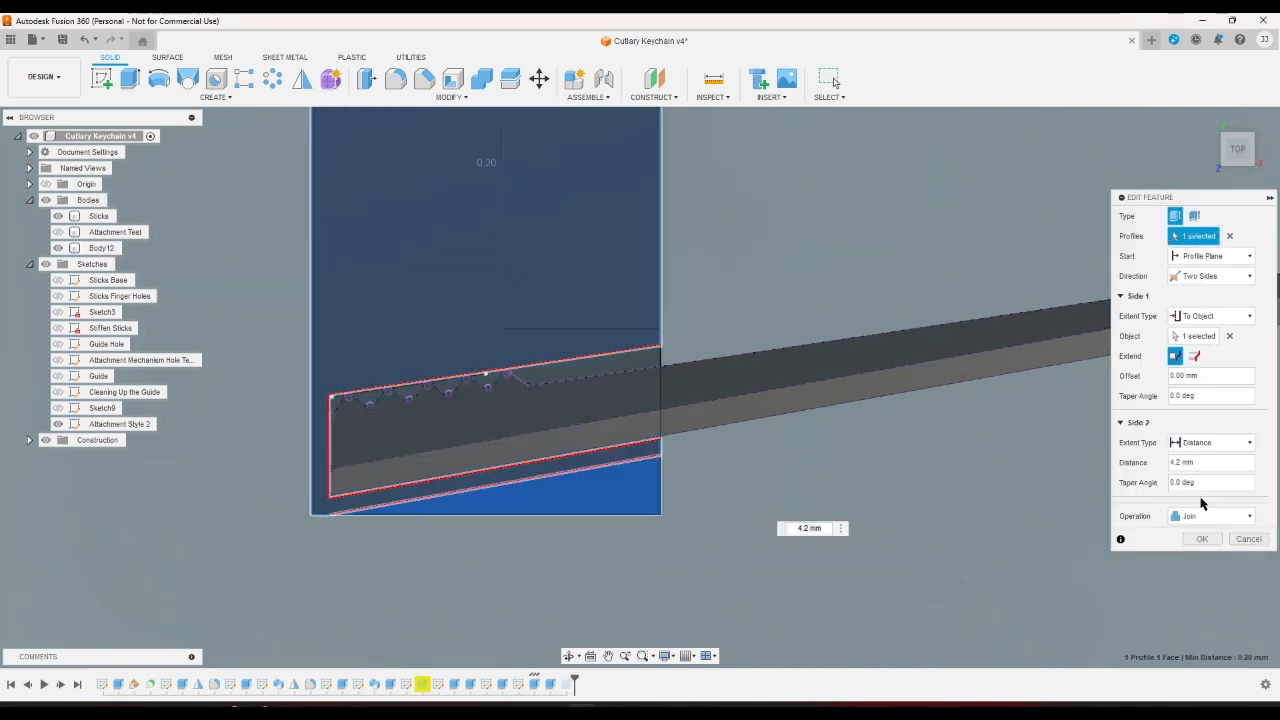
click(1202, 539)
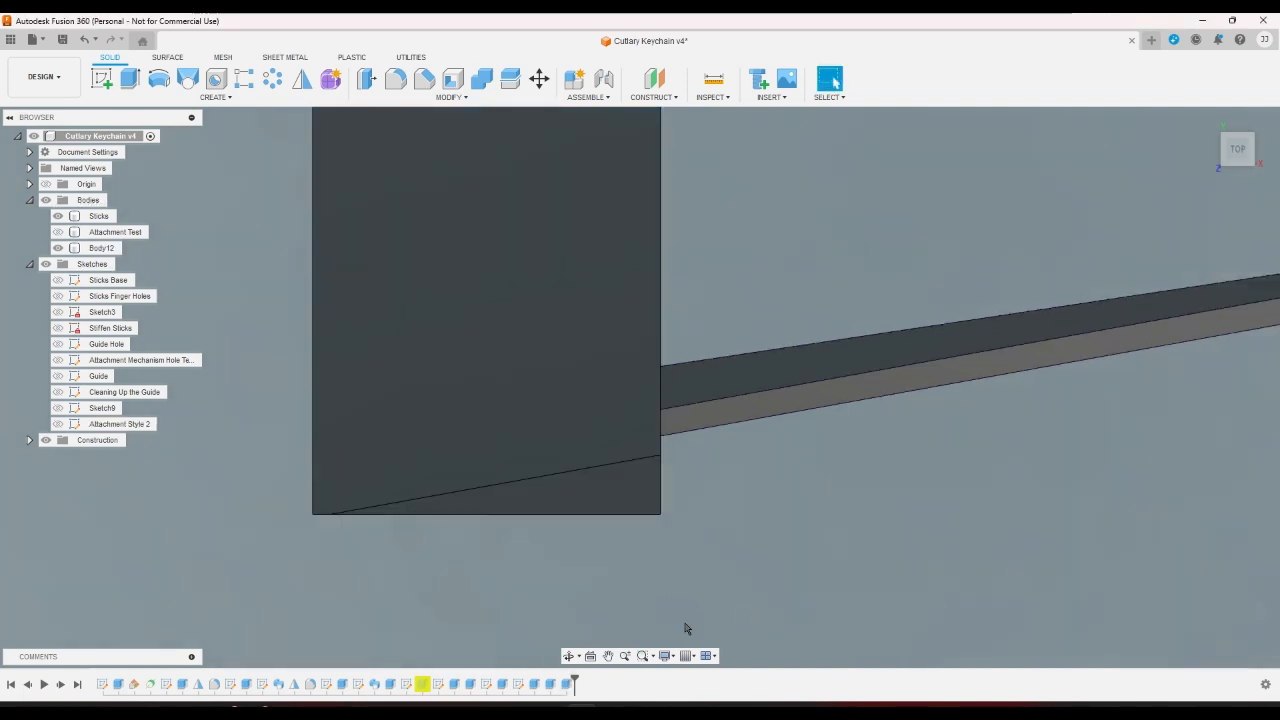
double_click(534, 685)
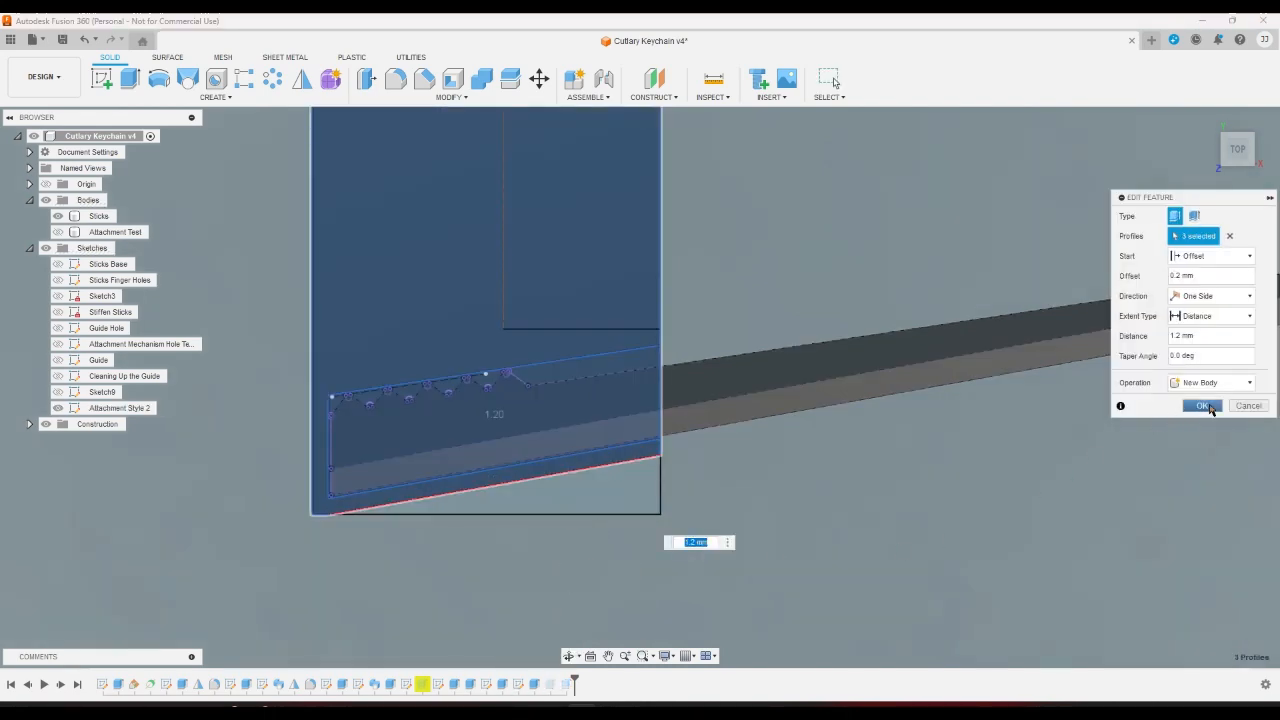
click(1203, 405)
click(1209, 121)
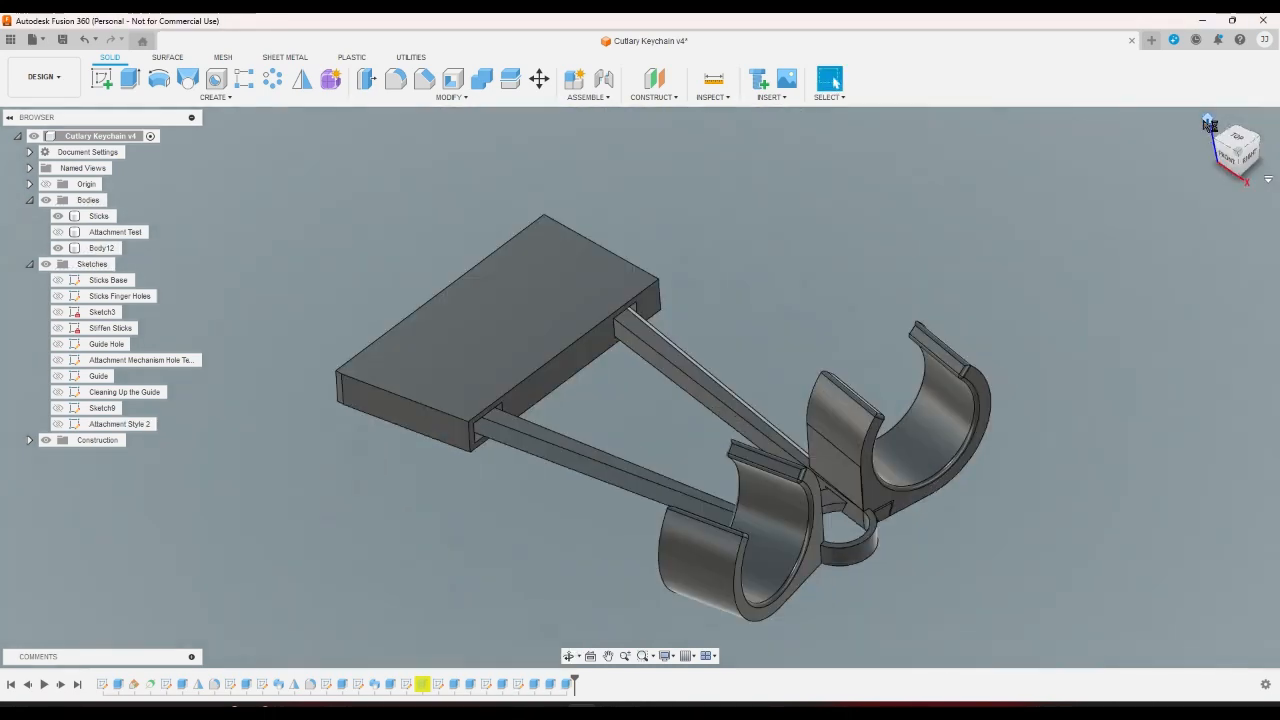
Reopen the Attachment Style 2 sketch and draw a line outside the upper arm pocket, constrained parallel to the pocket's outer edge.
double_click(518, 684)
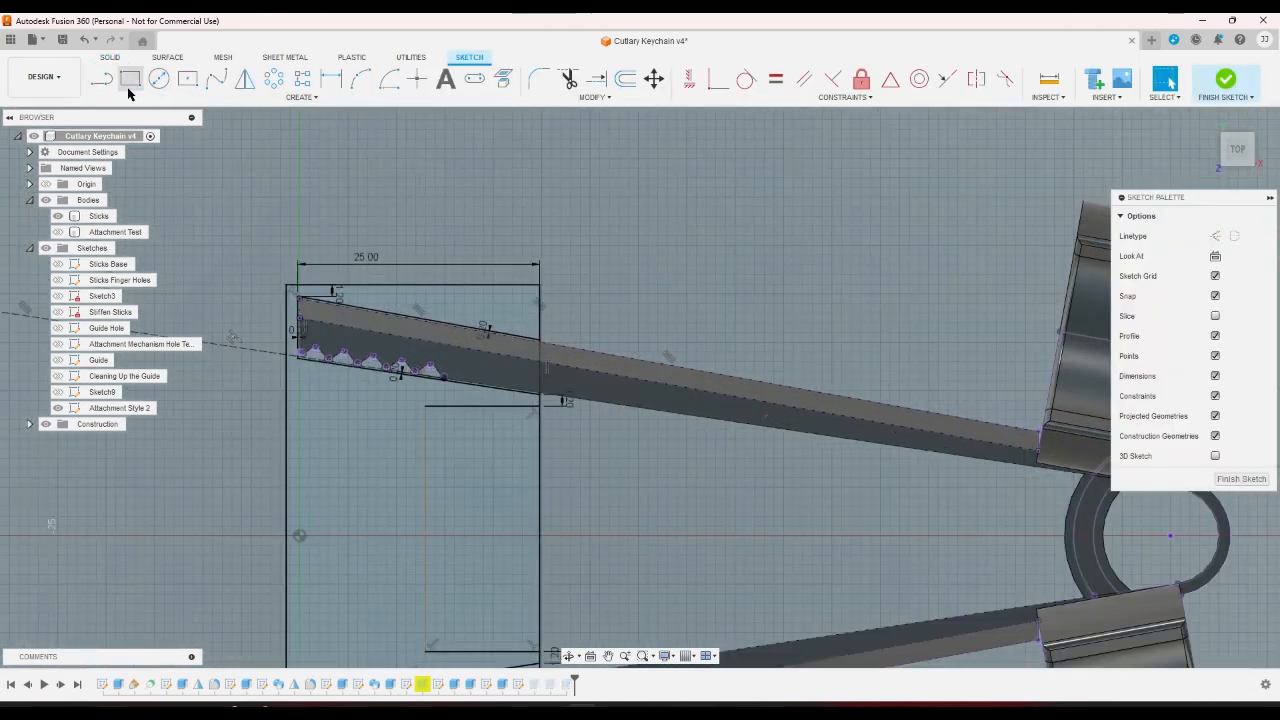
click(101, 78)
scroll(349, 272, up, 2)
click(611, 342)
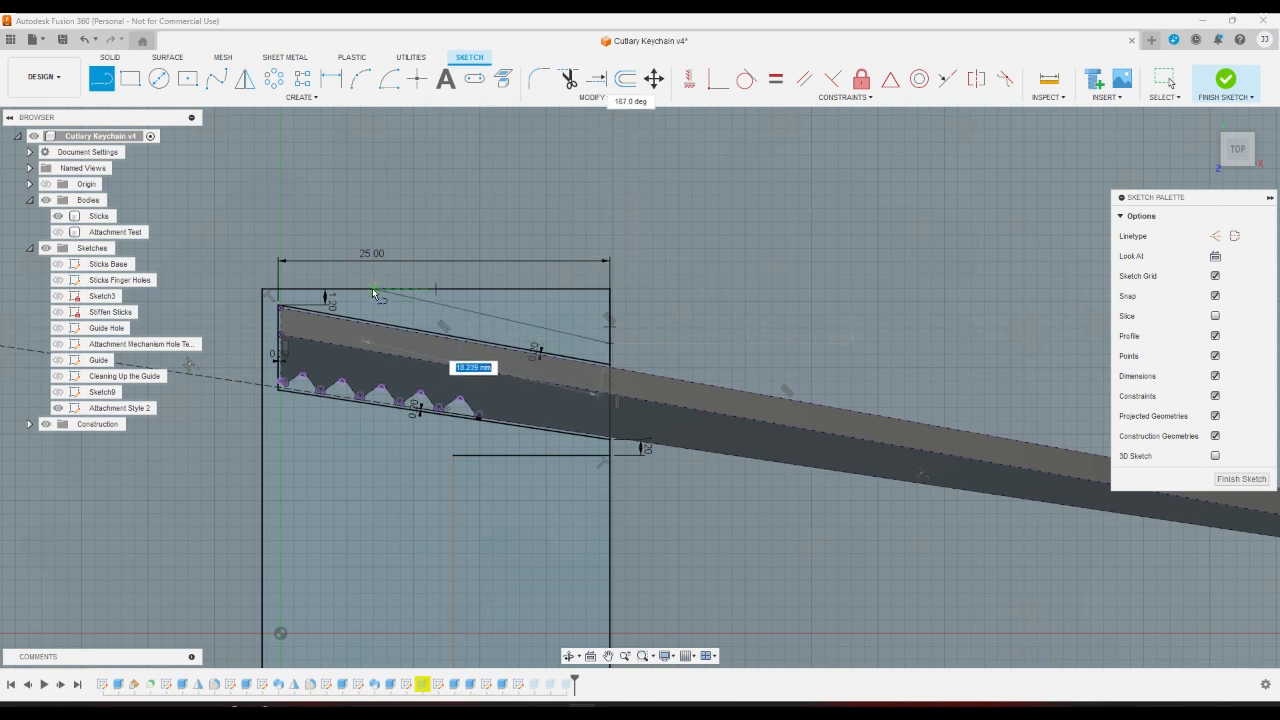
click(295, 291)
click(804, 78)
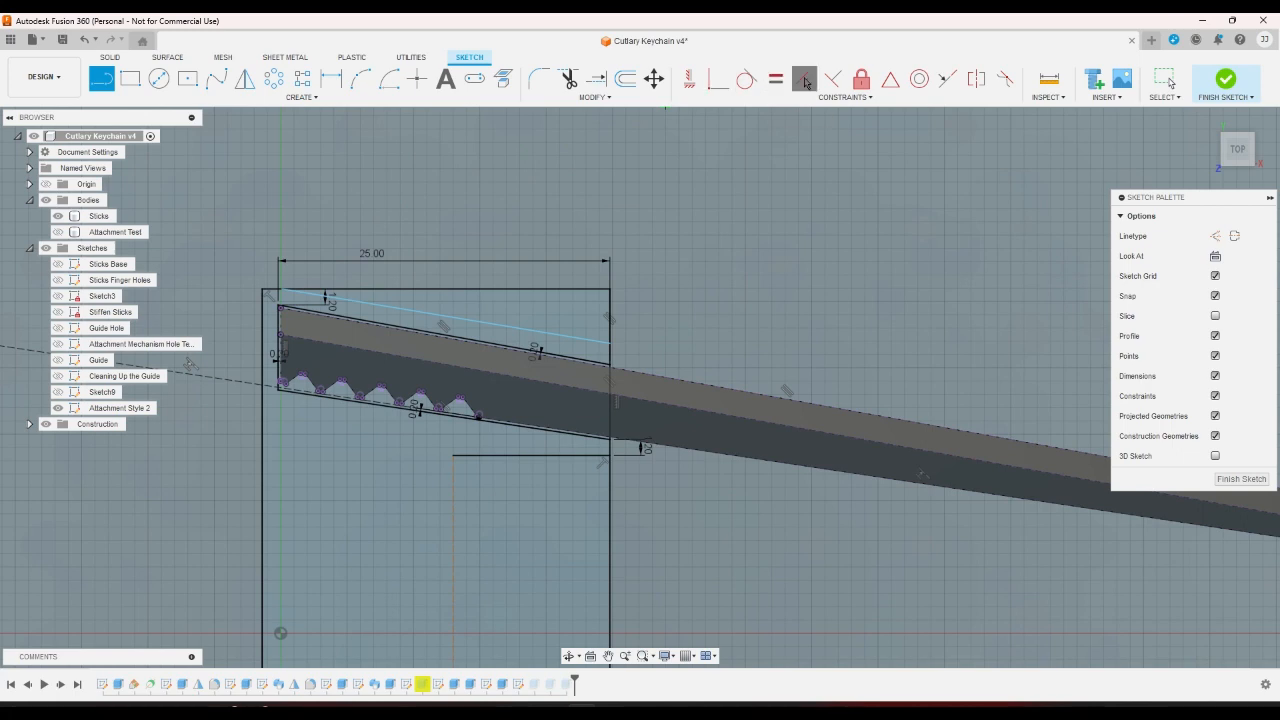
click(496, 327)
click(486, 343)
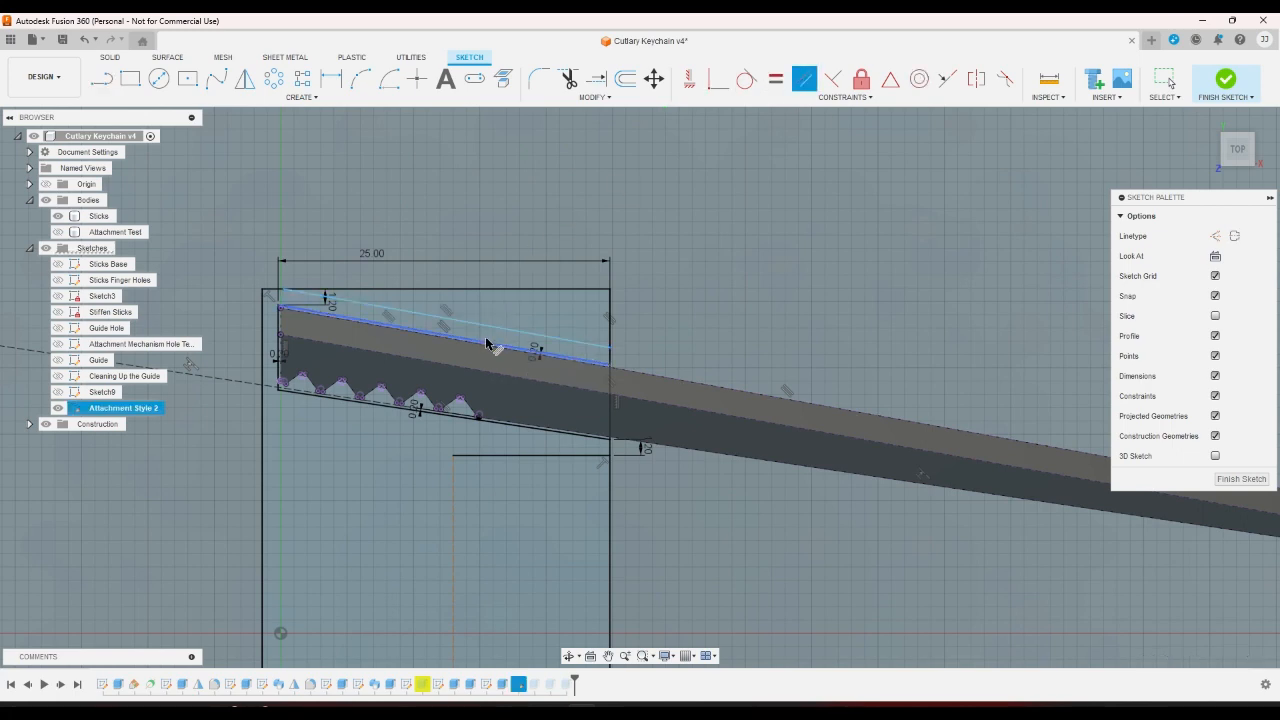
Dimension the gap between the upper sloped line and the upper arm pocket's outer edge, and finish the sketch.
click(331, 79)
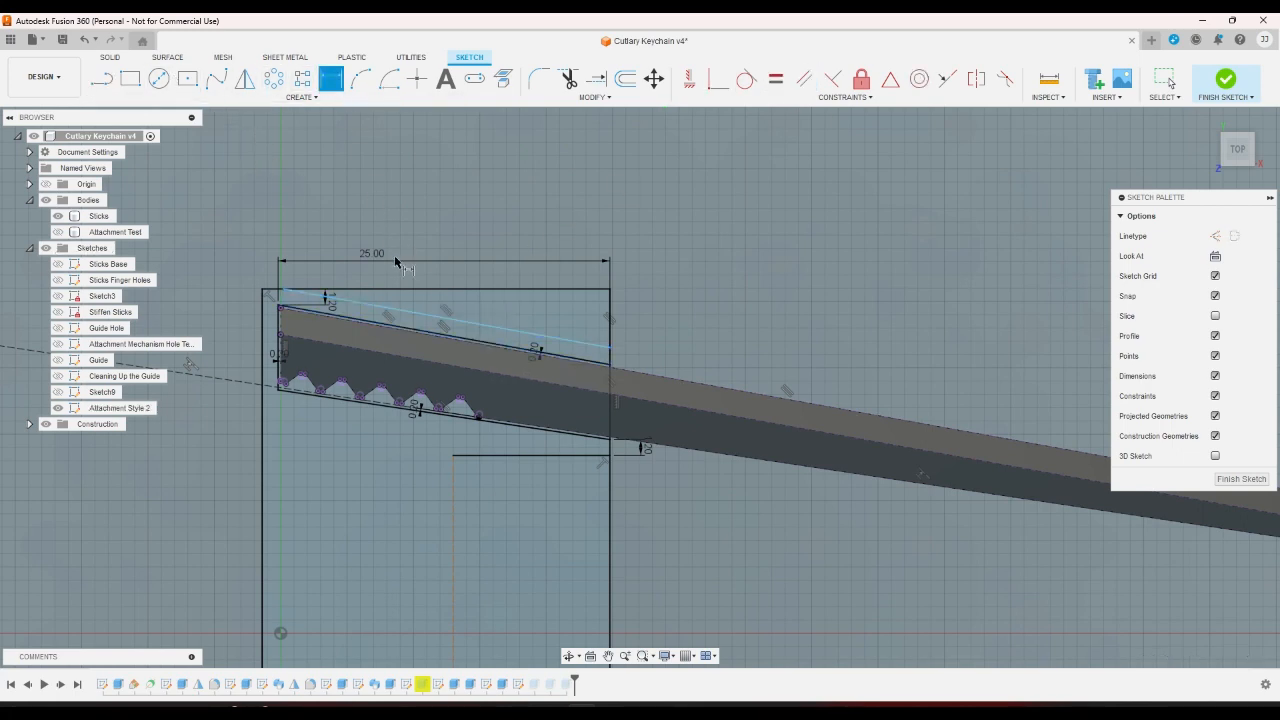
click(400, 321)
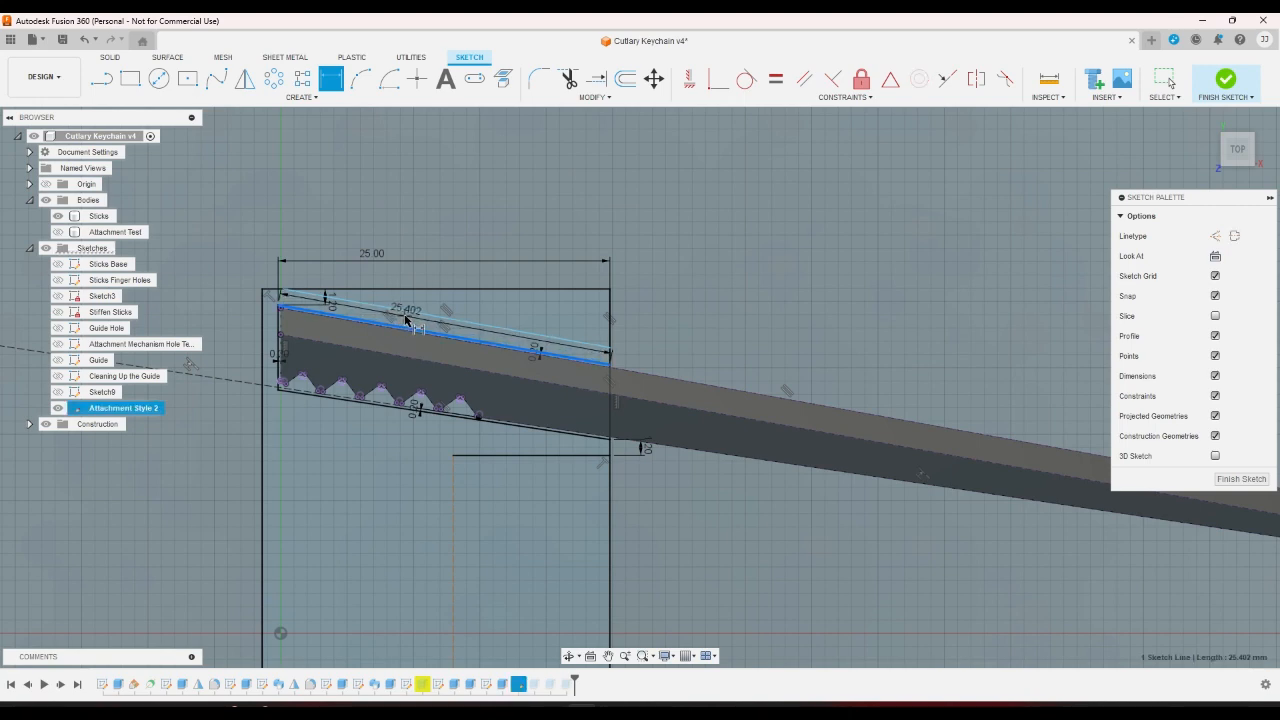
click(436, 306)
text(4)
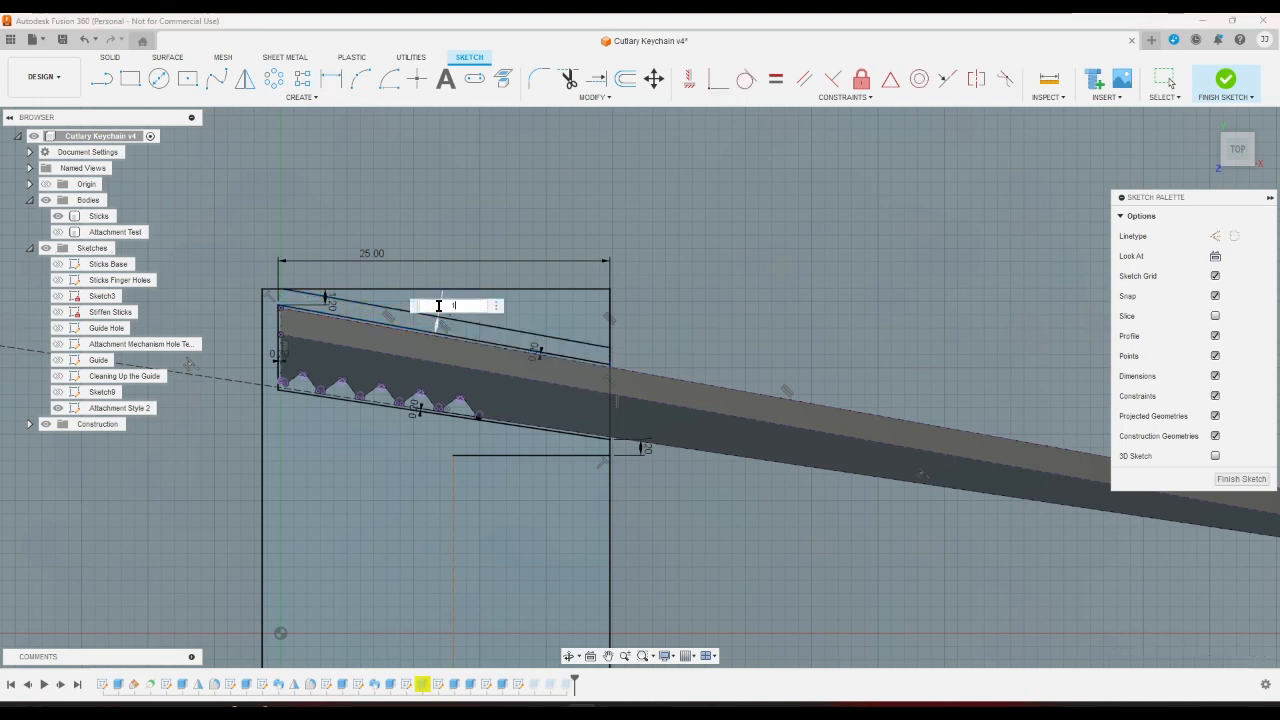
key(Return)
click(1226, 79)
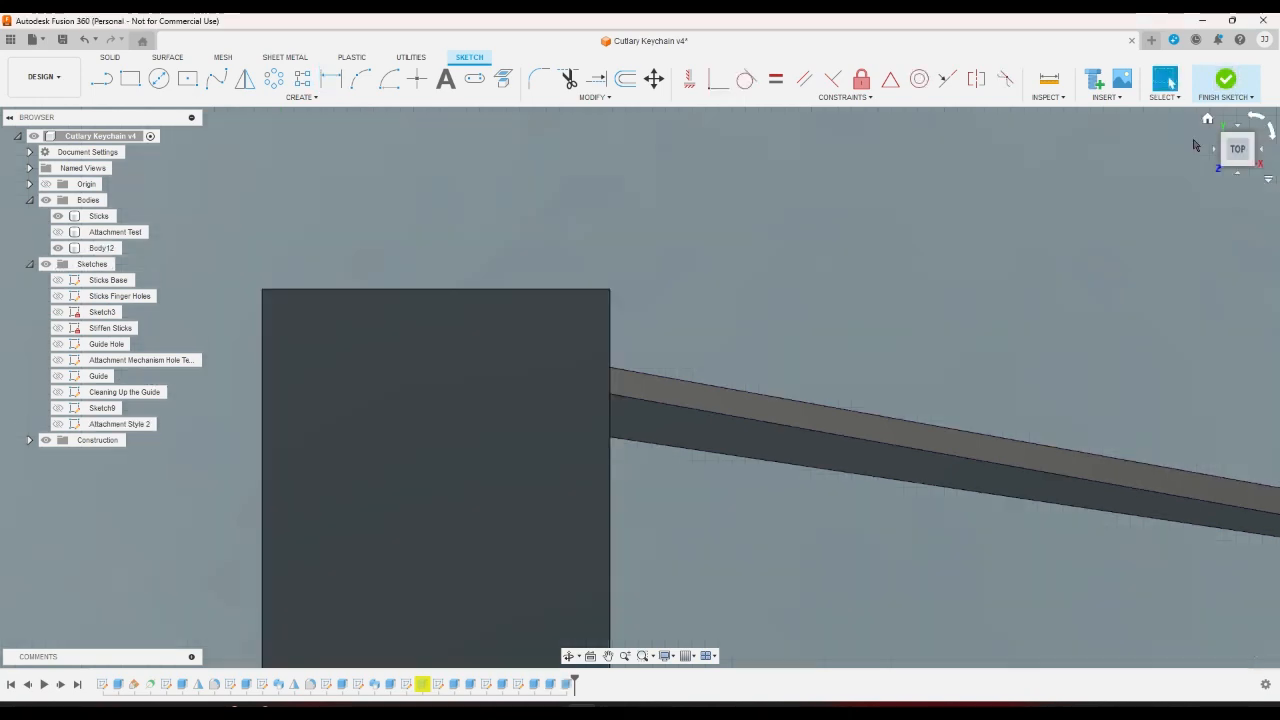
Remove the upper corner triangle outside the sloped line from the profiles of the lid, frame and base plate extrusions.
double_click(567, 685)
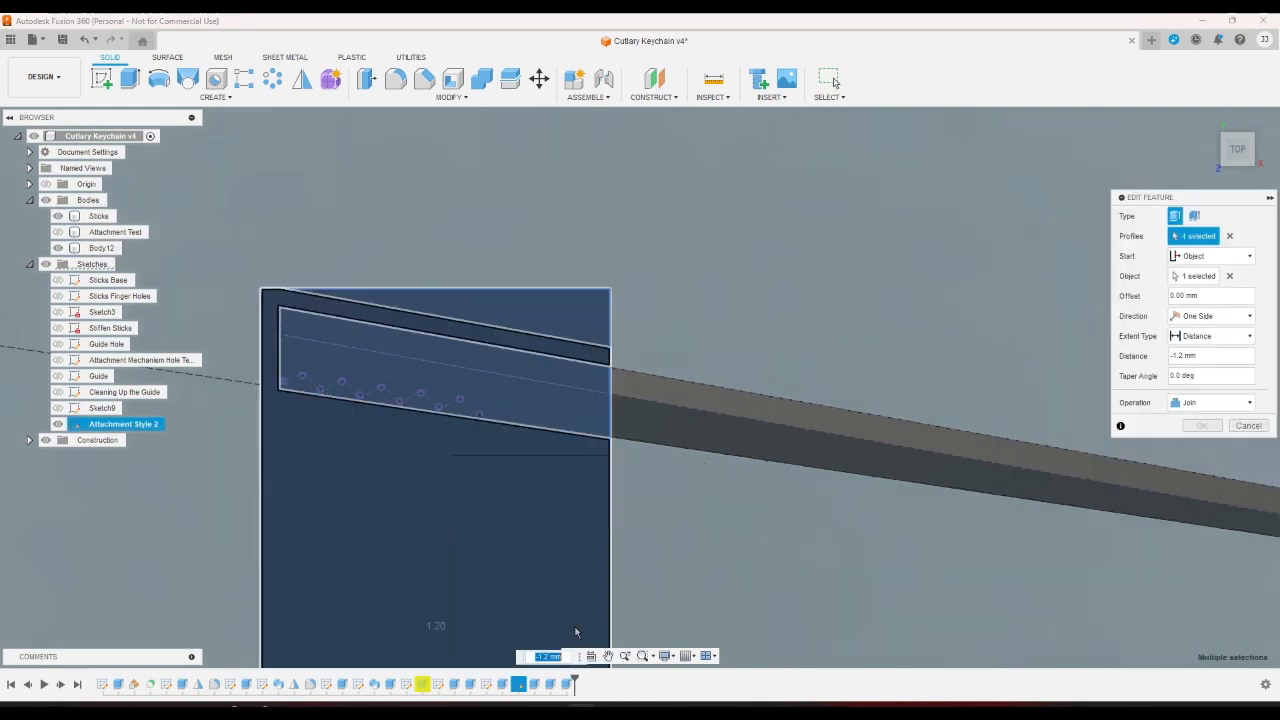
click(1202, 426)
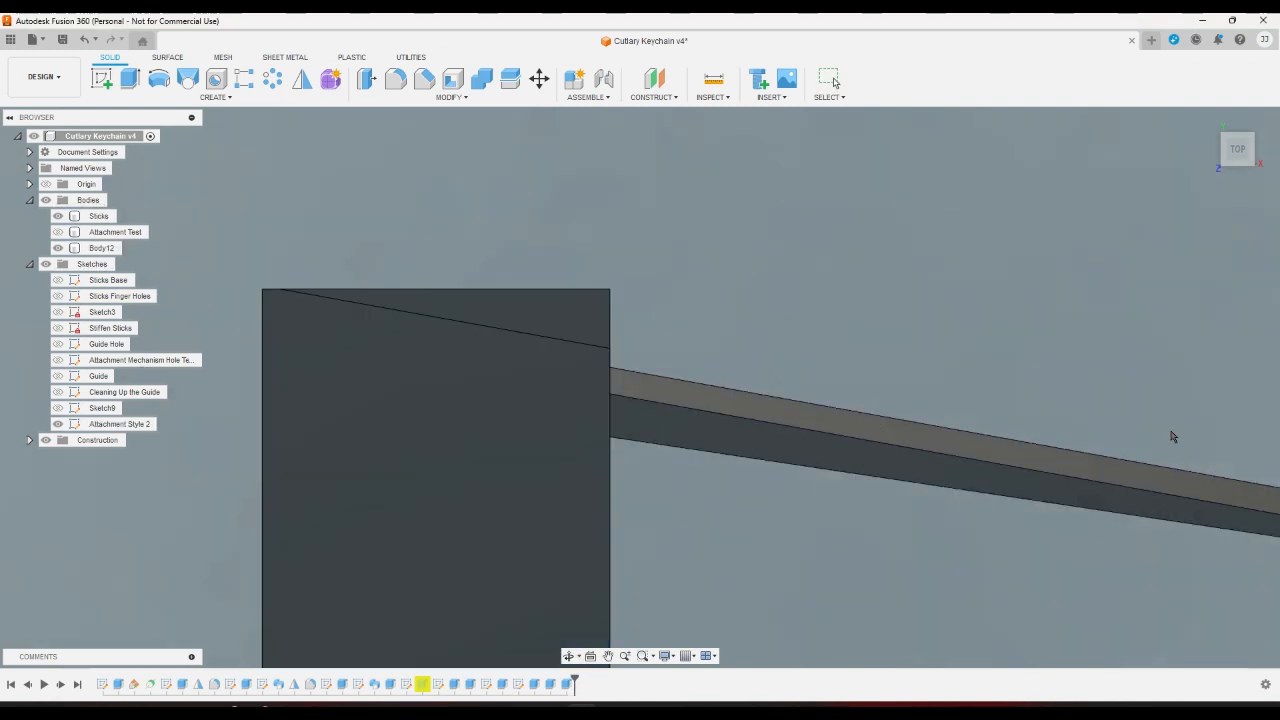
double_click(551, 685)
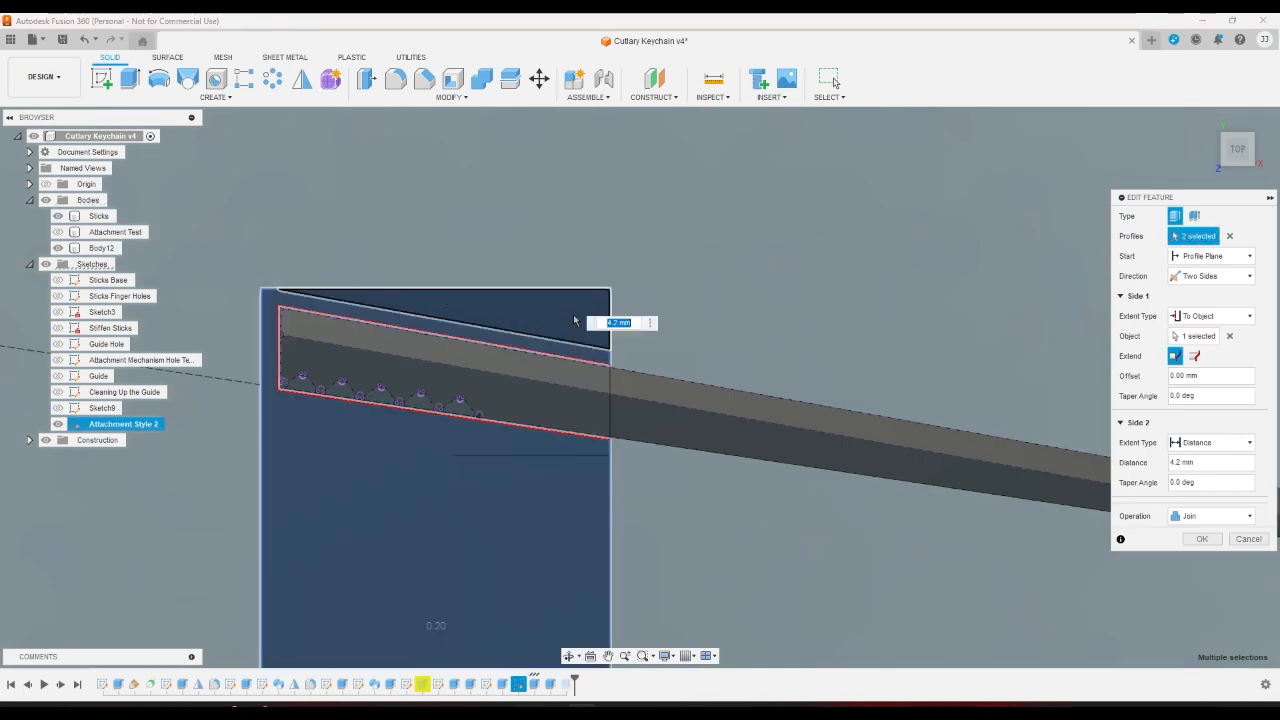
click(1202, 539)
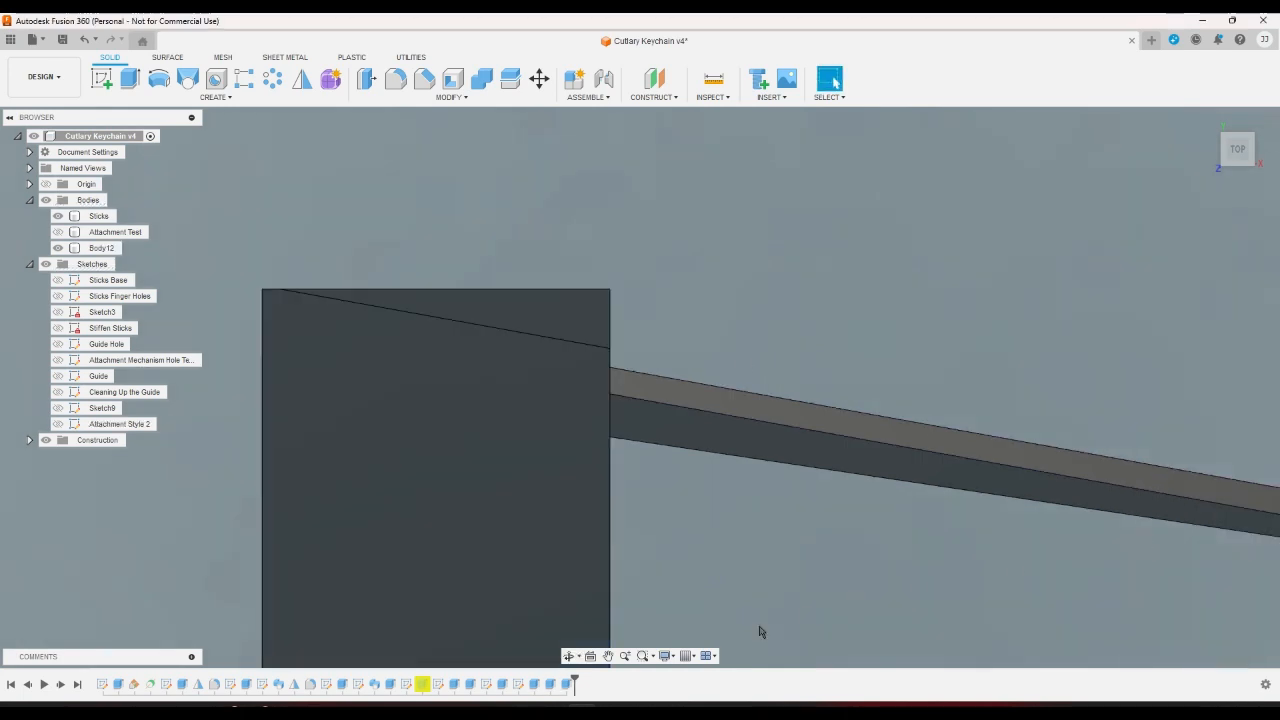
double_click(534, 685)
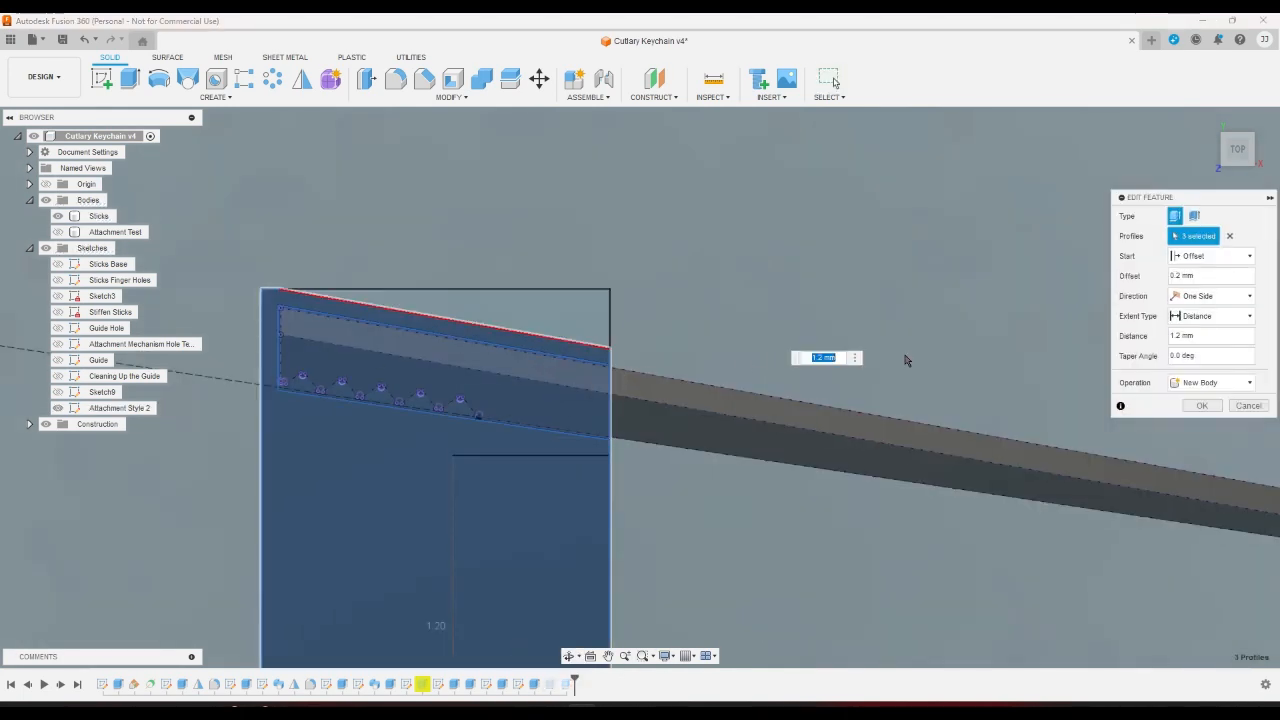
click(1200, 406)
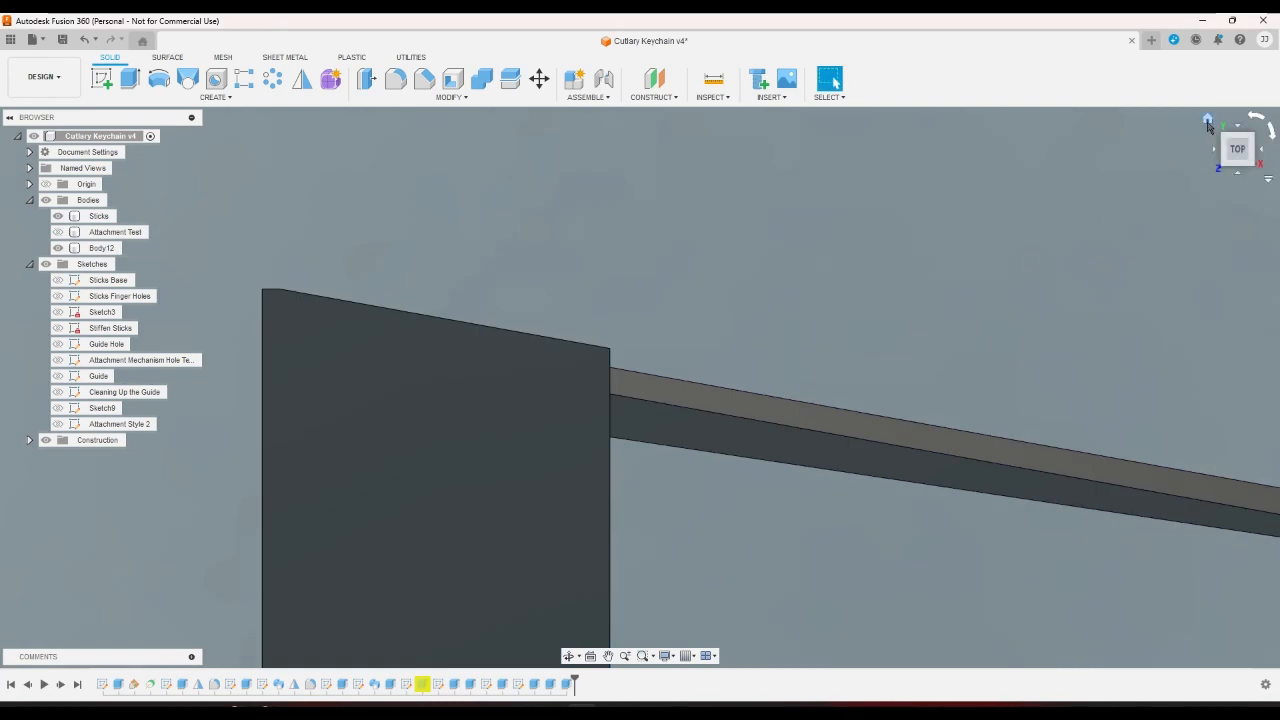
Reopen the Attachment Style 2 sketch, move the inner rectangle's back line to make it about 14.7 mm deep, and finish the sketch.
click(1255, 130)
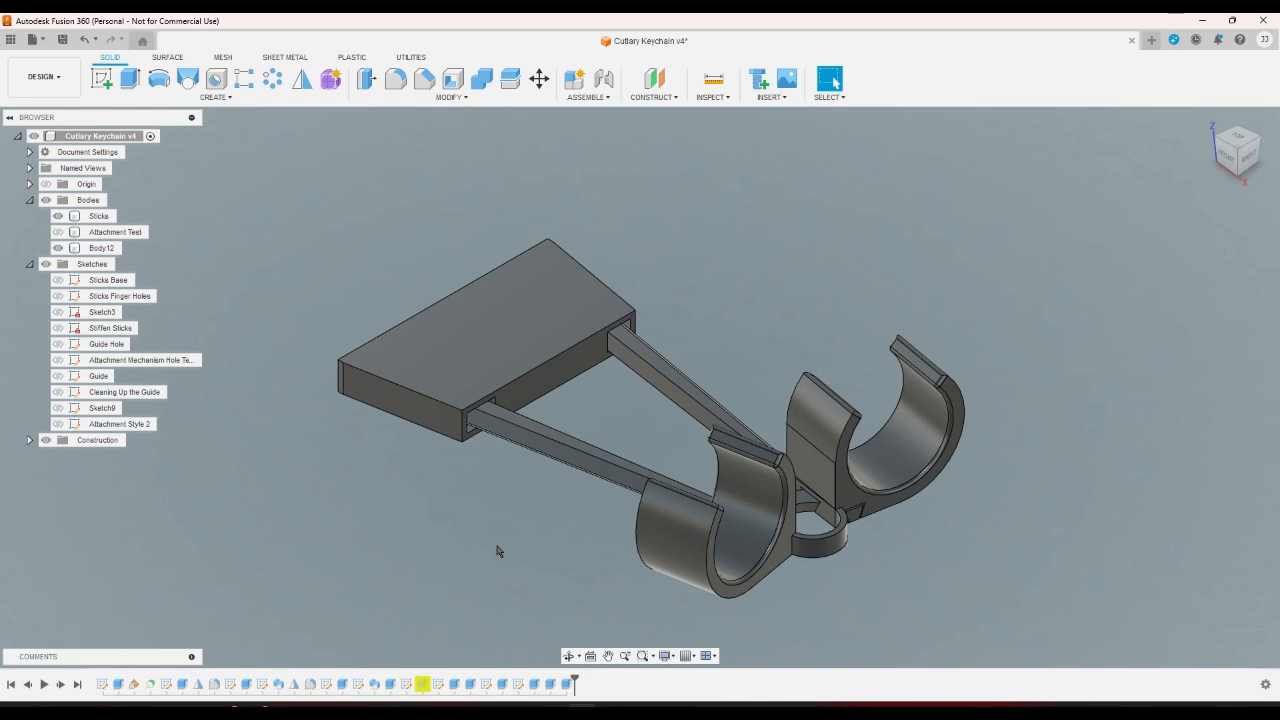
double_click(519, 686)
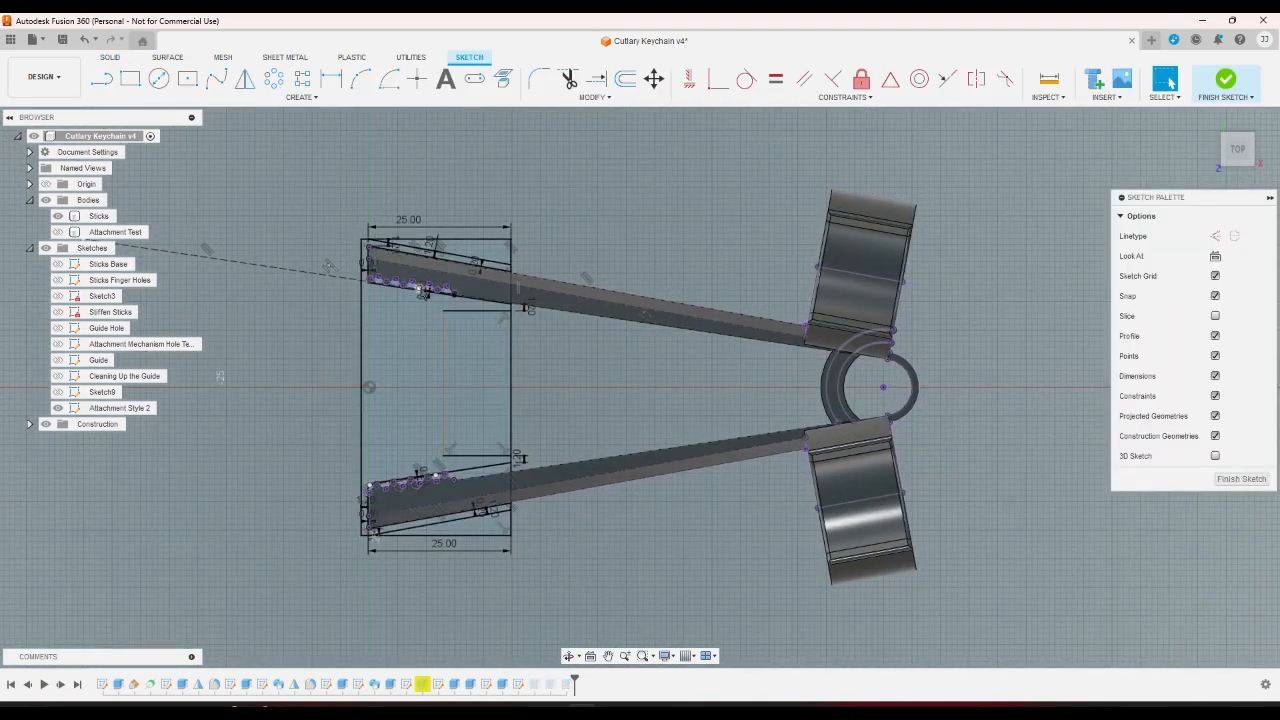
click(444, 358)
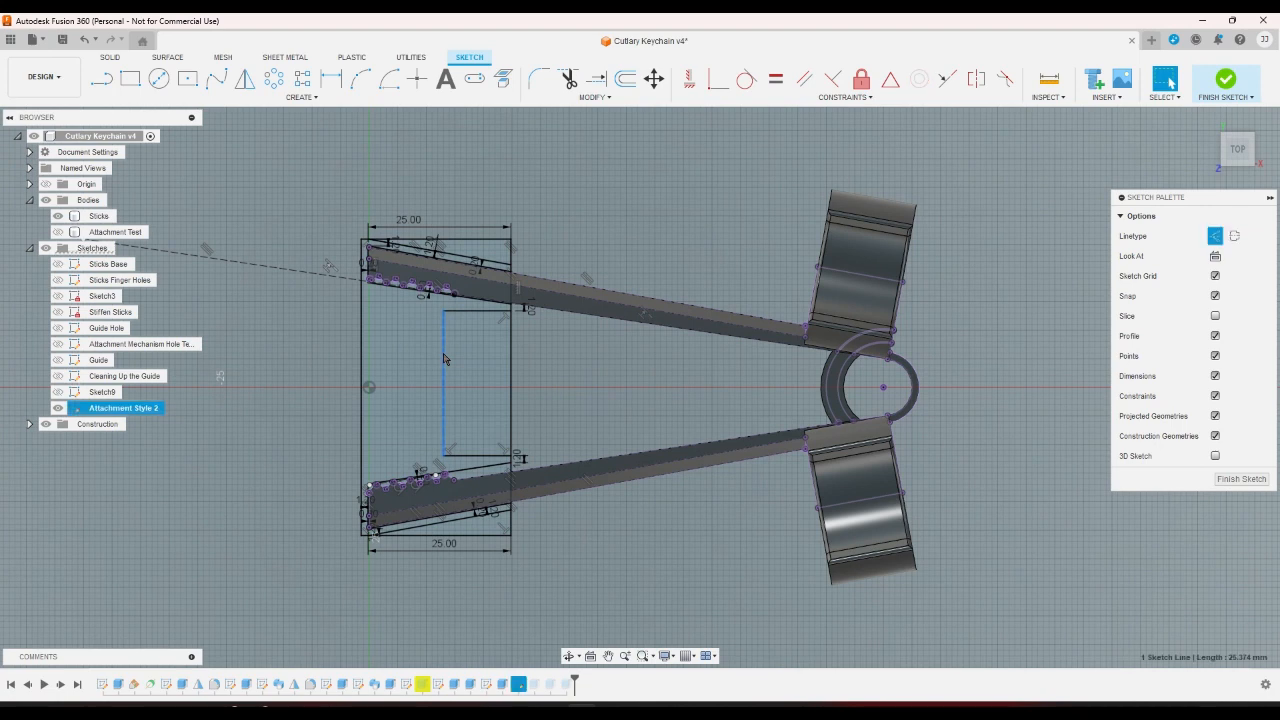
click(571, 362)
mouse_move(444, 364)
mouse_down()
mouse_move(468, 366)
mouse_move(426, 369)
mouse_up()
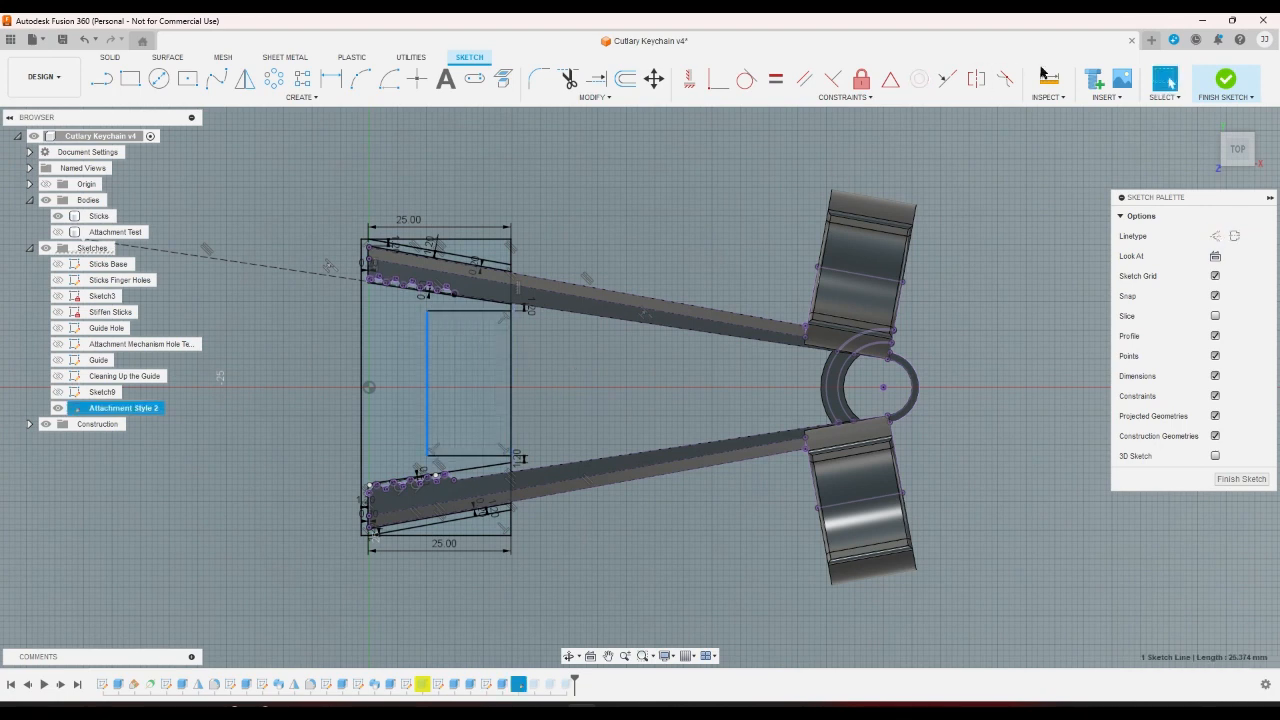
click(1224, 80)
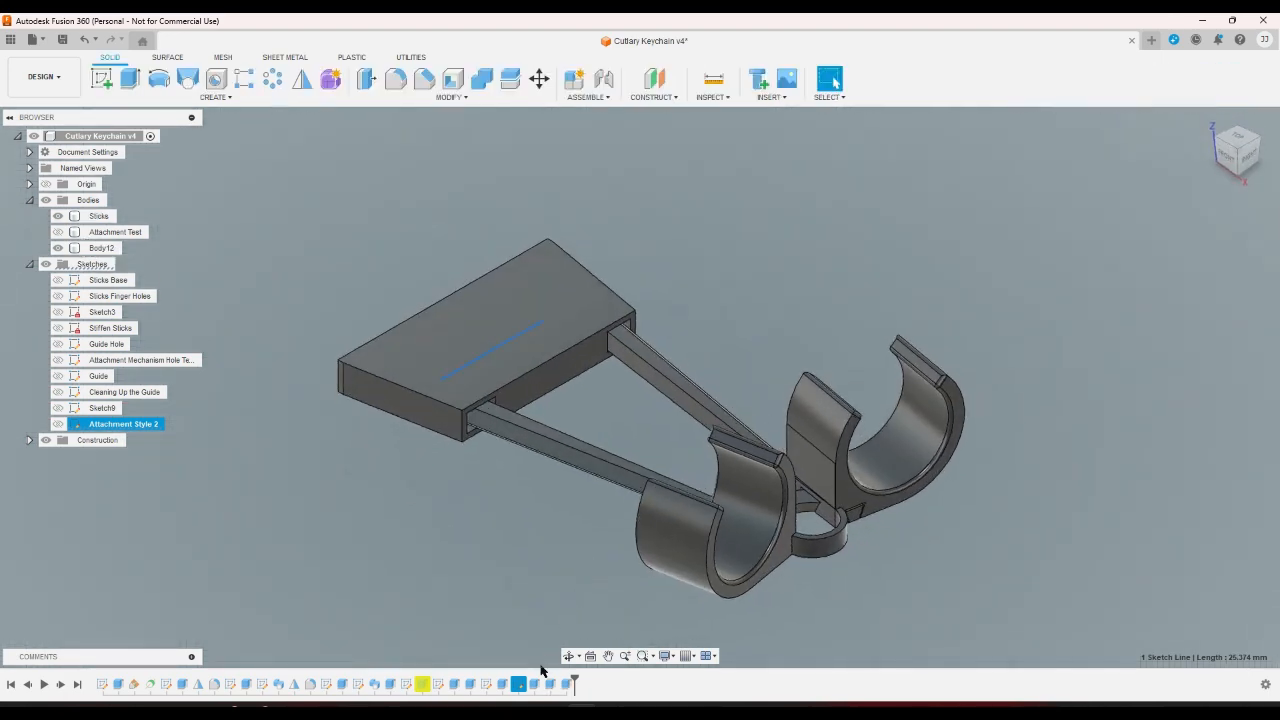
Remove the inner rectangle between the arms from the profiles of the base plate, frame and lid extrusions.
double_click(534, 684)
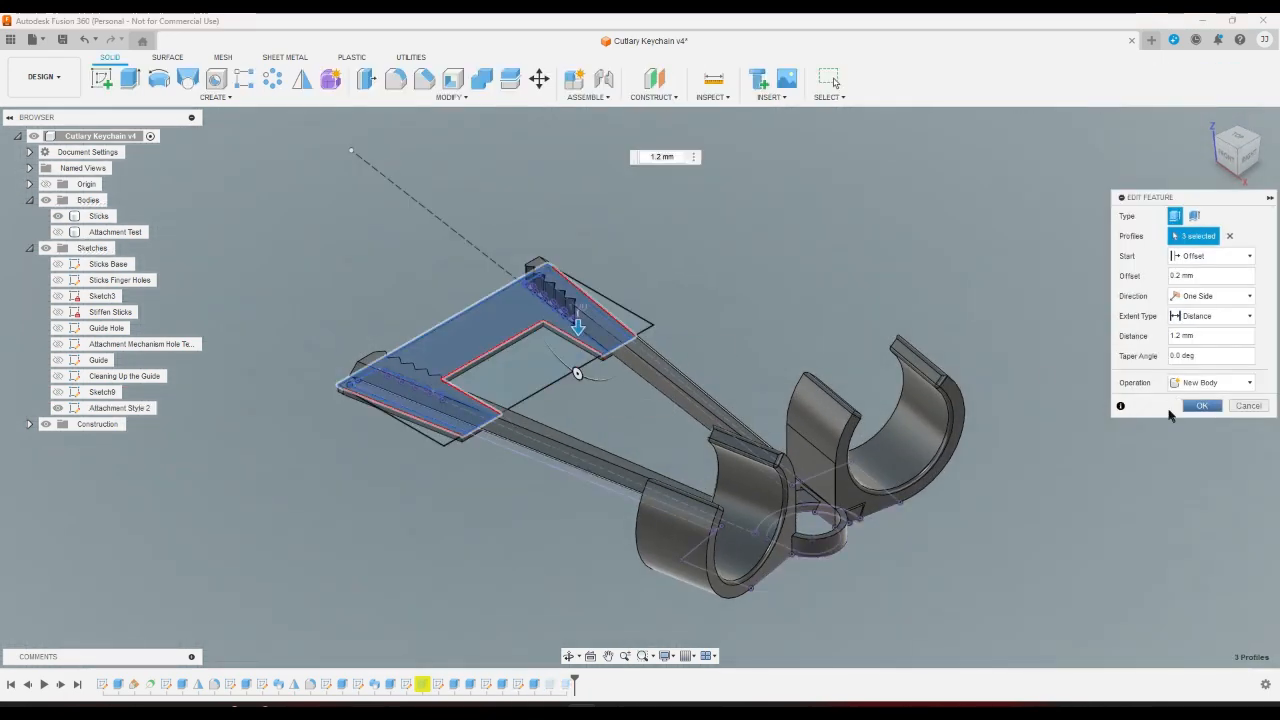
click(1200, 405)
double_click(518, 684)
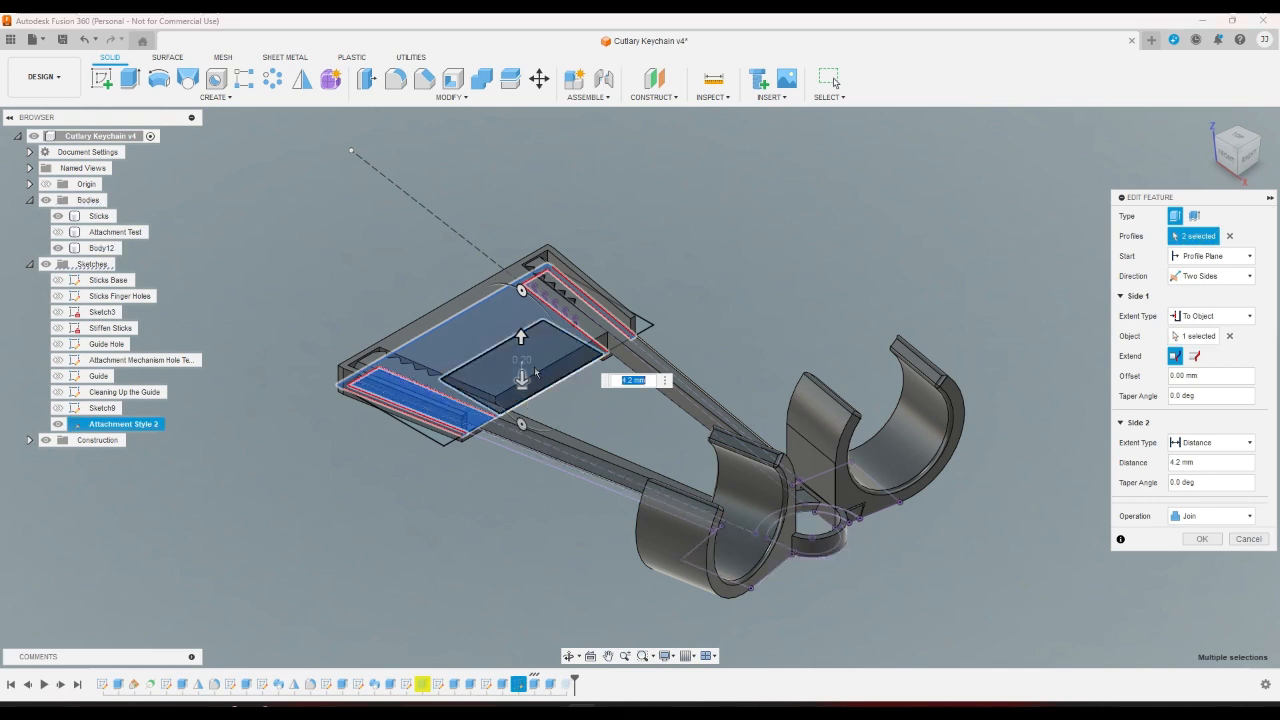
click(536, 372)
click(1202, 538)
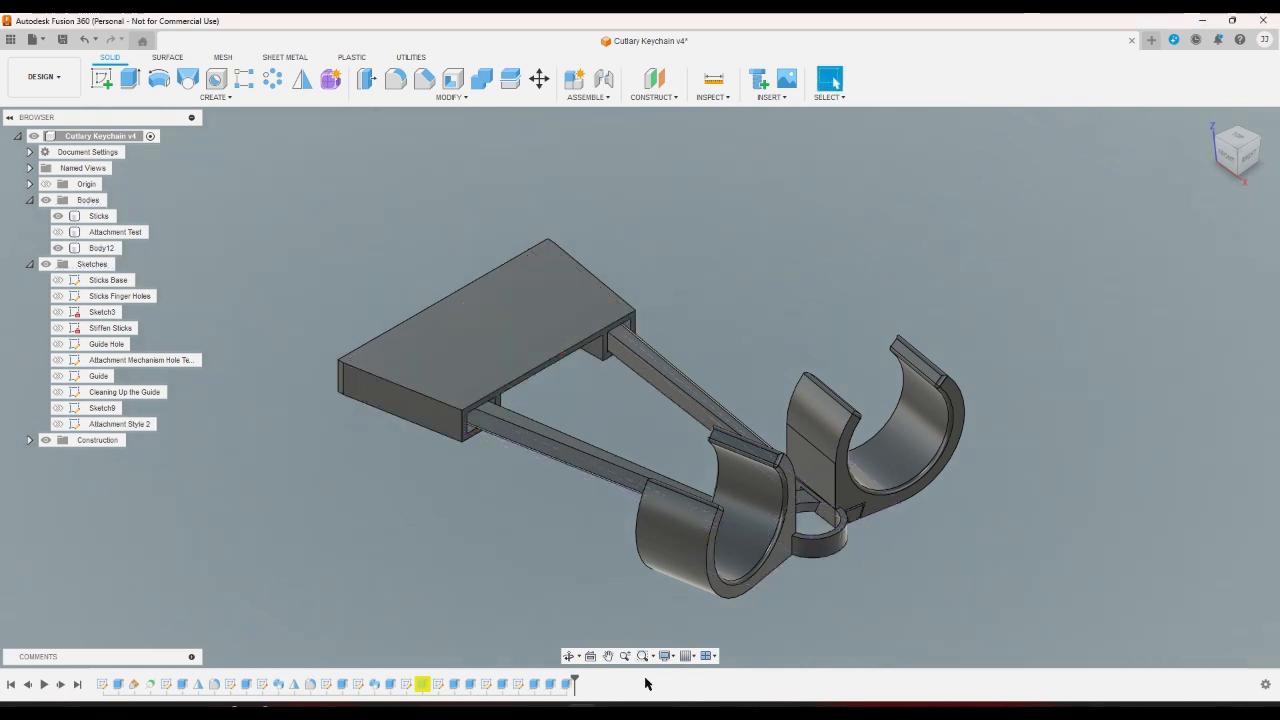
double_click(569, 684)
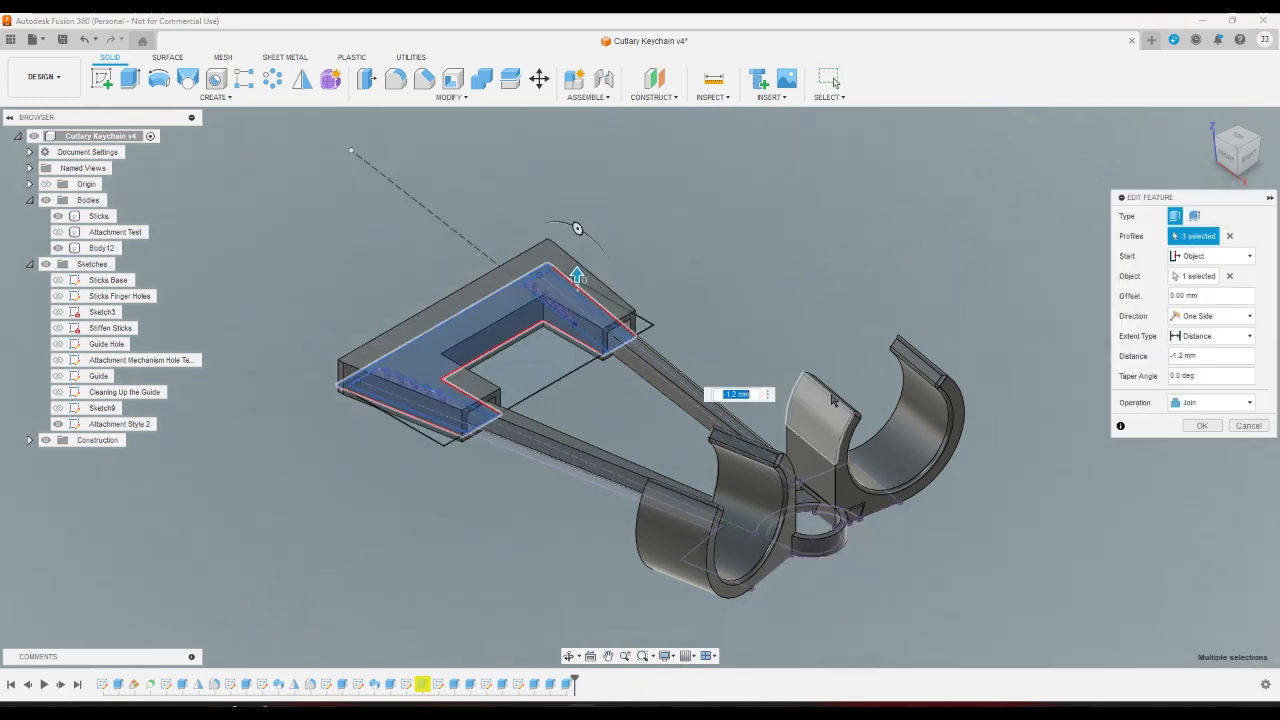
click(1199, 424)
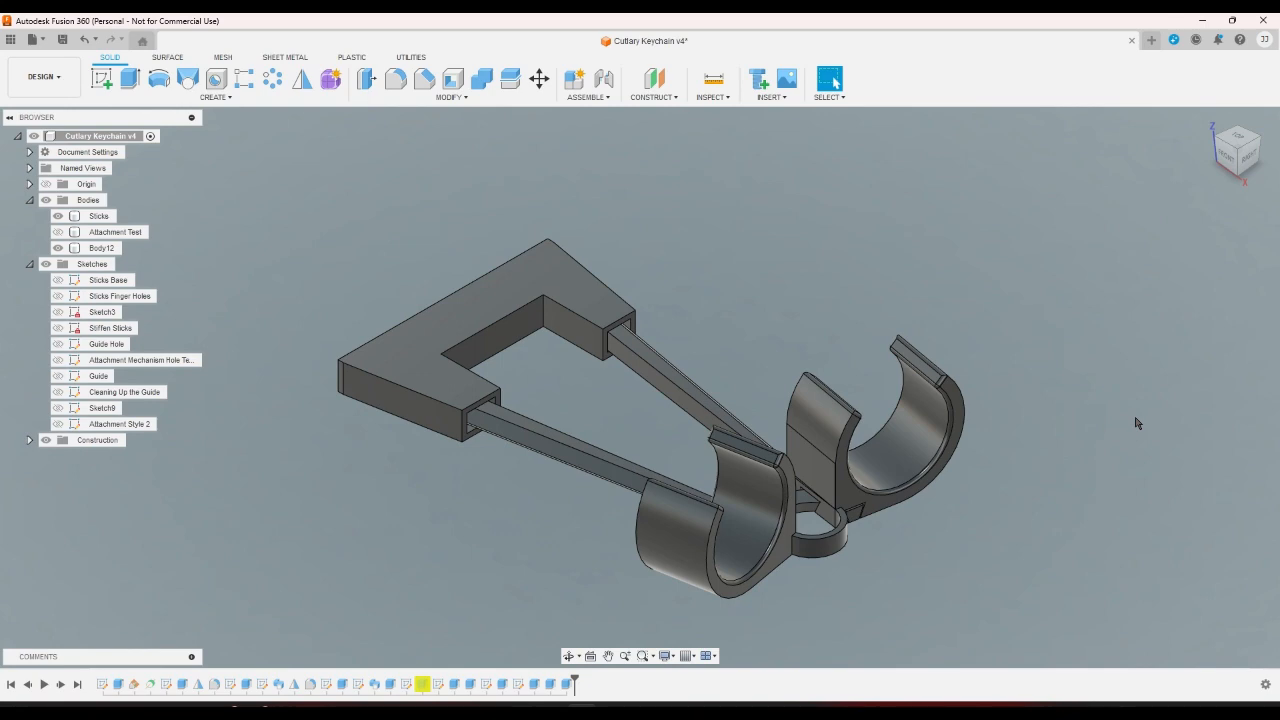
Inspect the holder from below and above, and check an upper edge of the cutout between the arms.
click(1238, 177)
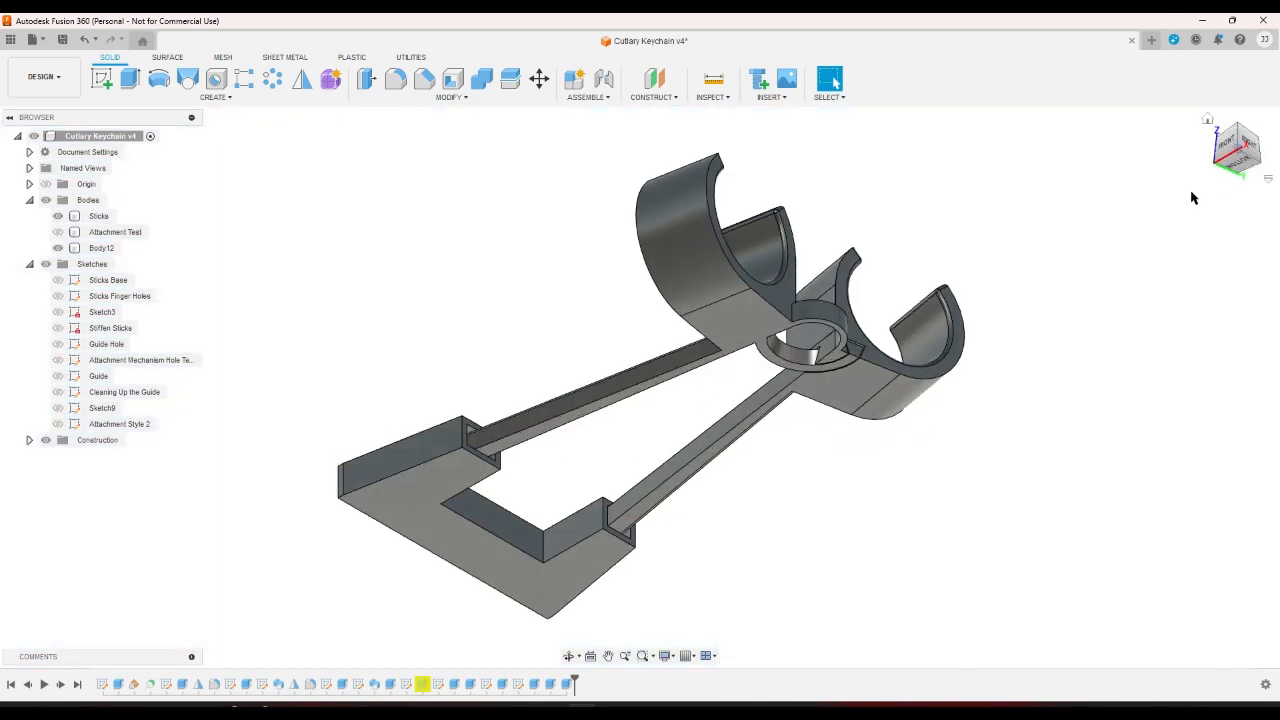
click(1209, 119)
scroll(580, 314, up, 3)
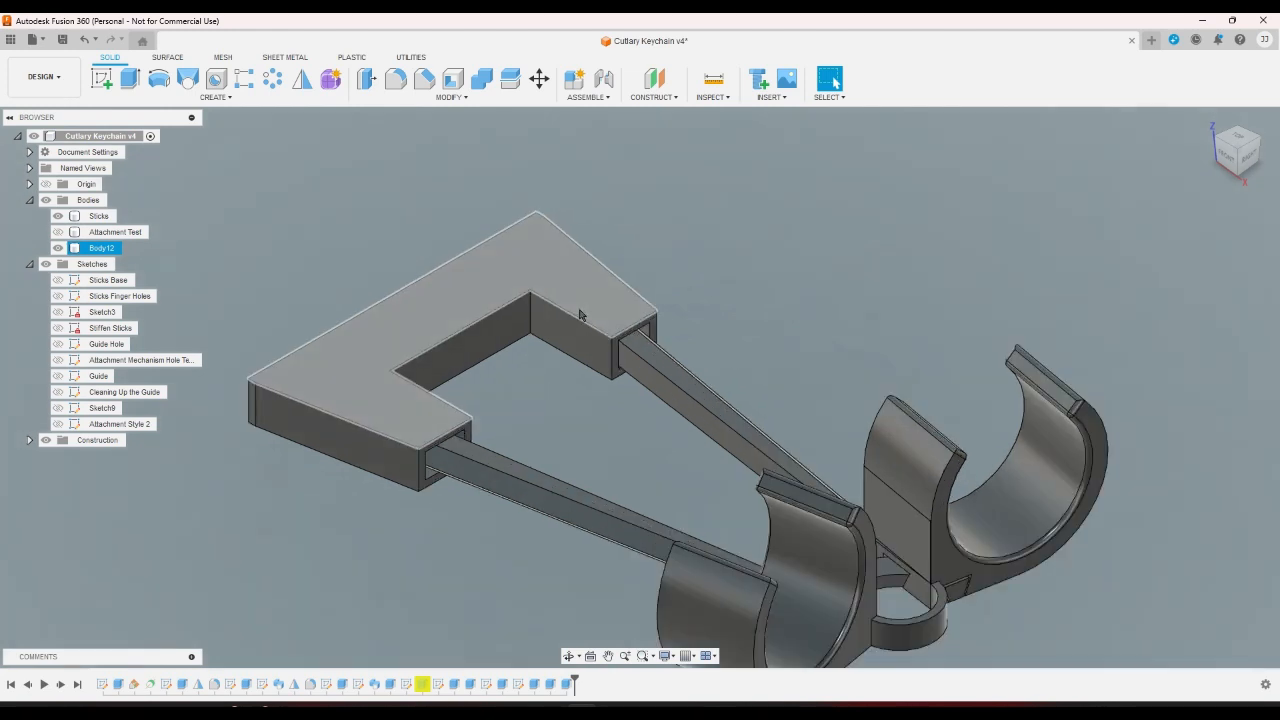
click(529, 295)
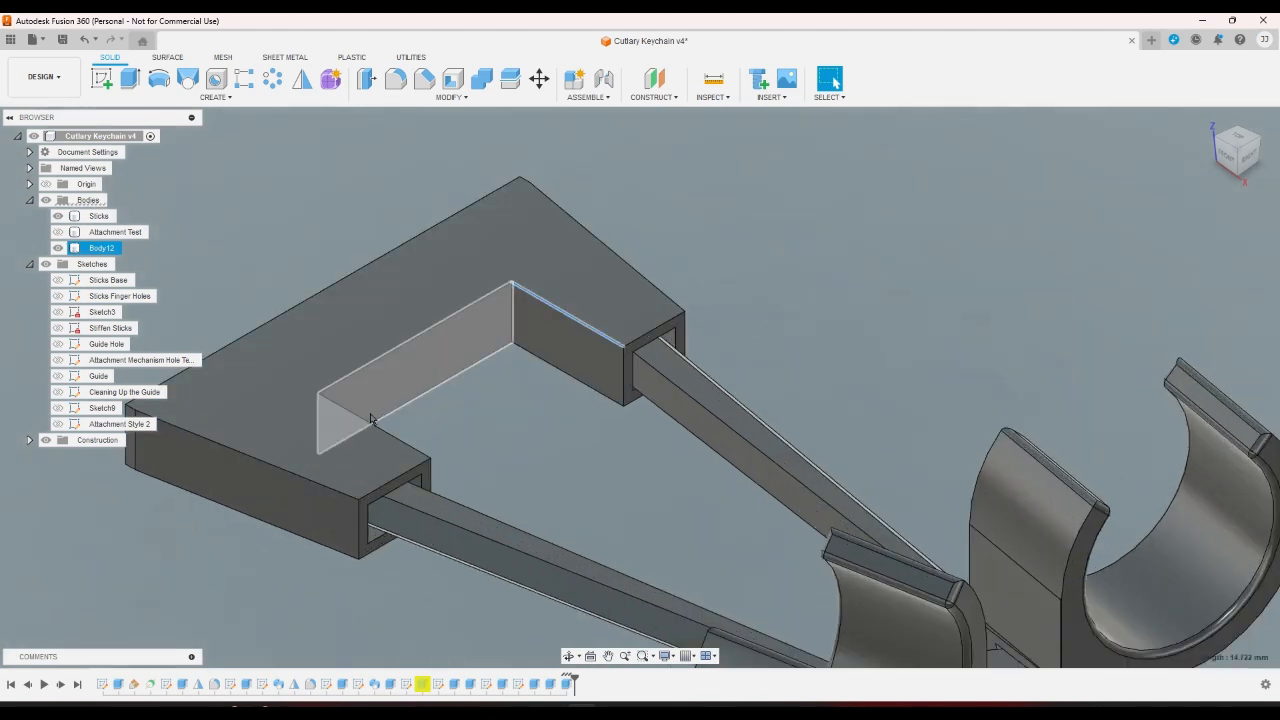
click(443, 429)
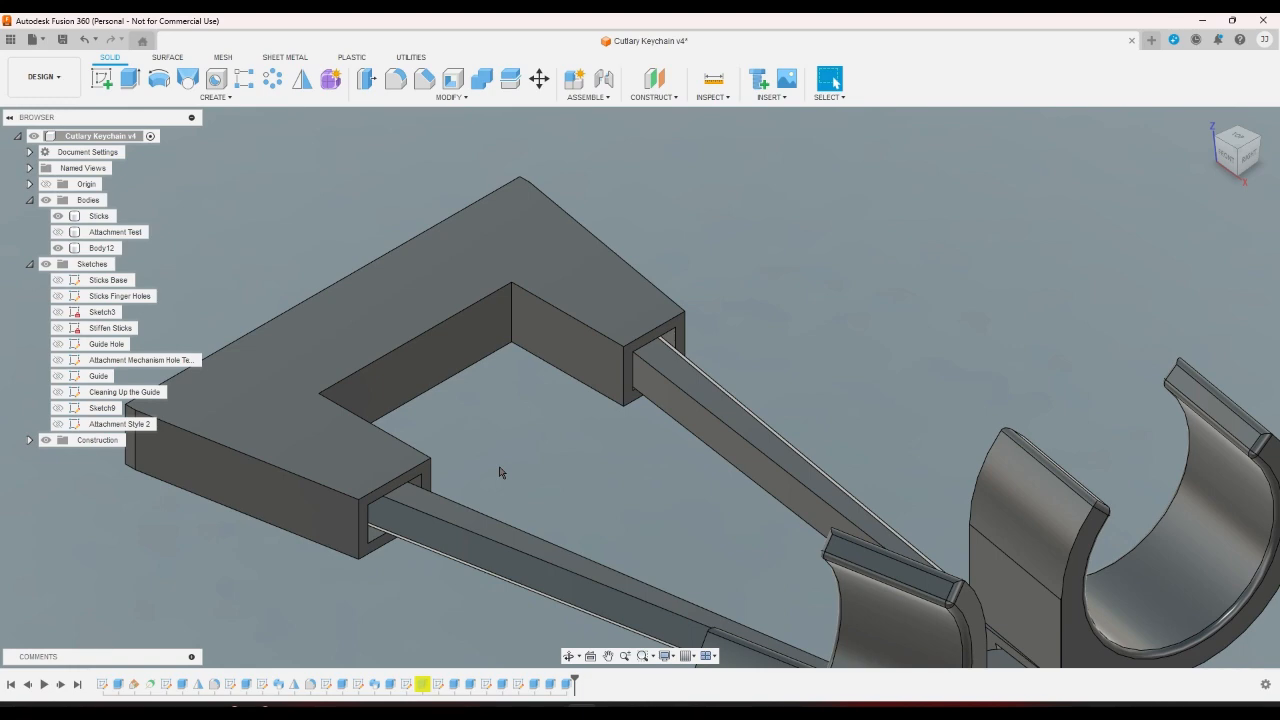
Reopen the Attachment Style 2 sketch and measure the inner rectangle's depth and width with the Dimension tool, without placing dimensions.
double_click(119, 424)
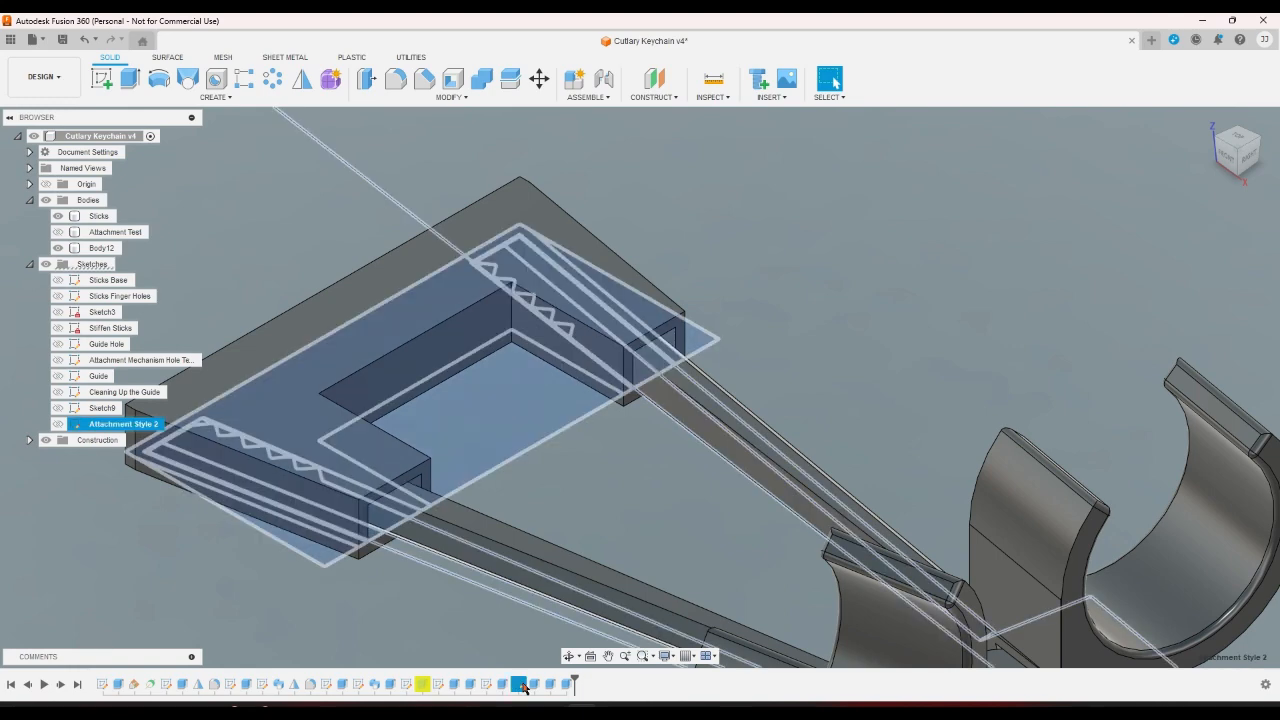
click(333, 81)
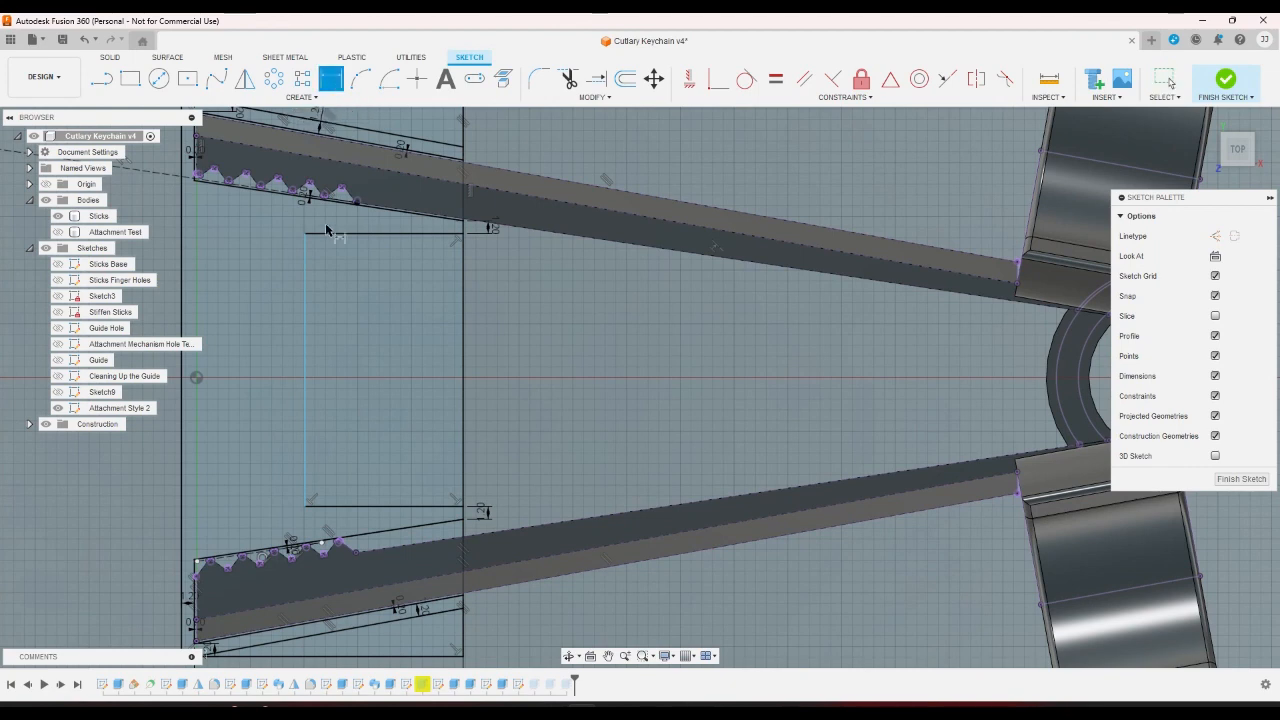
click(348, 242)
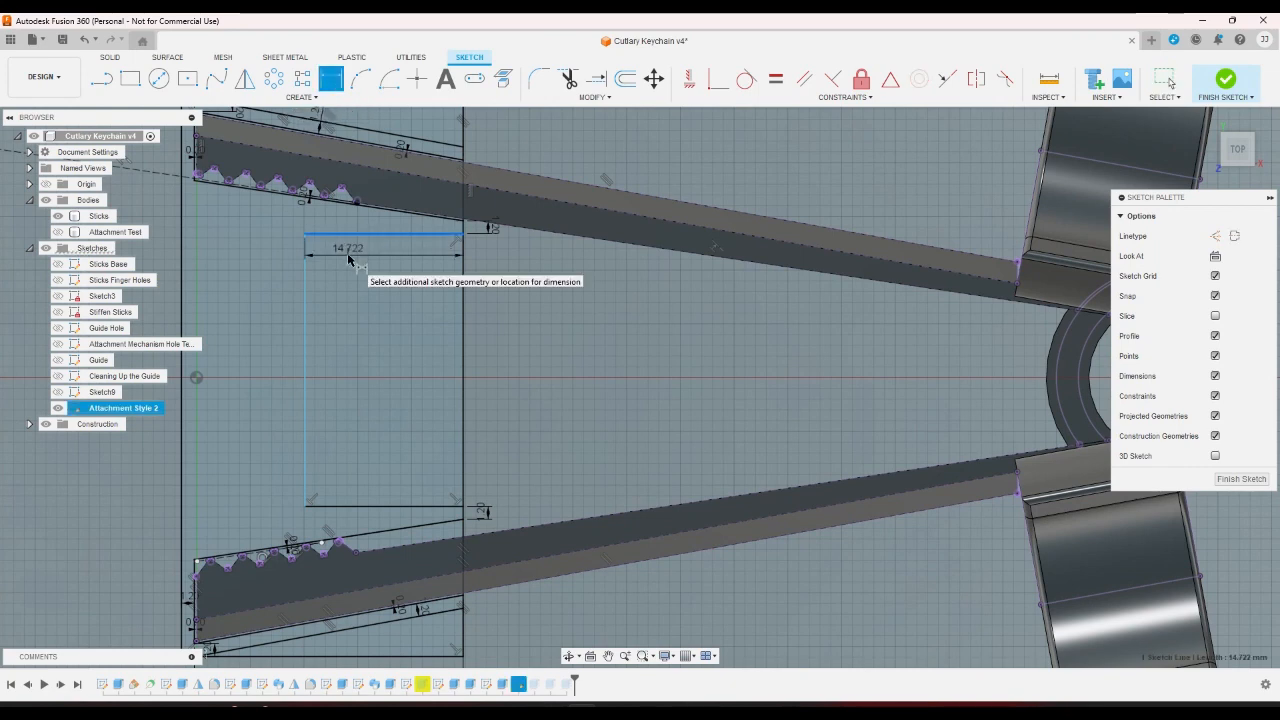
key(Escape)
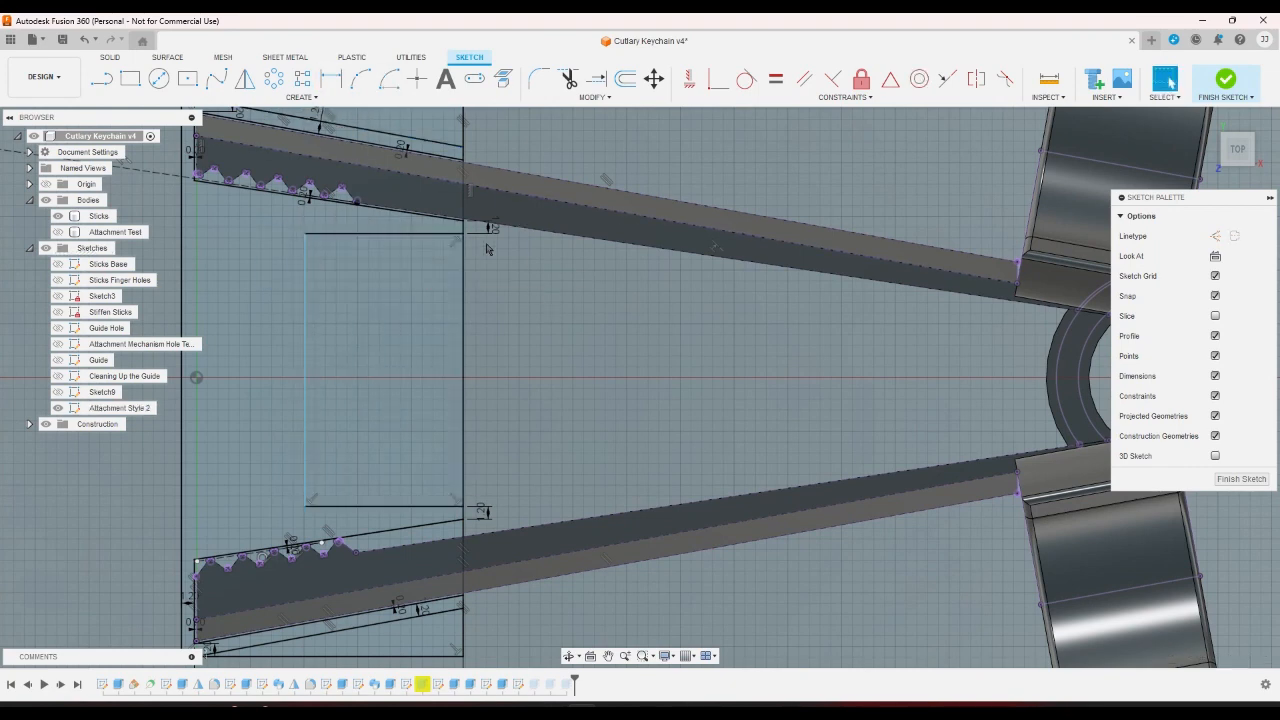
click(338, 86)
click(306, 320)
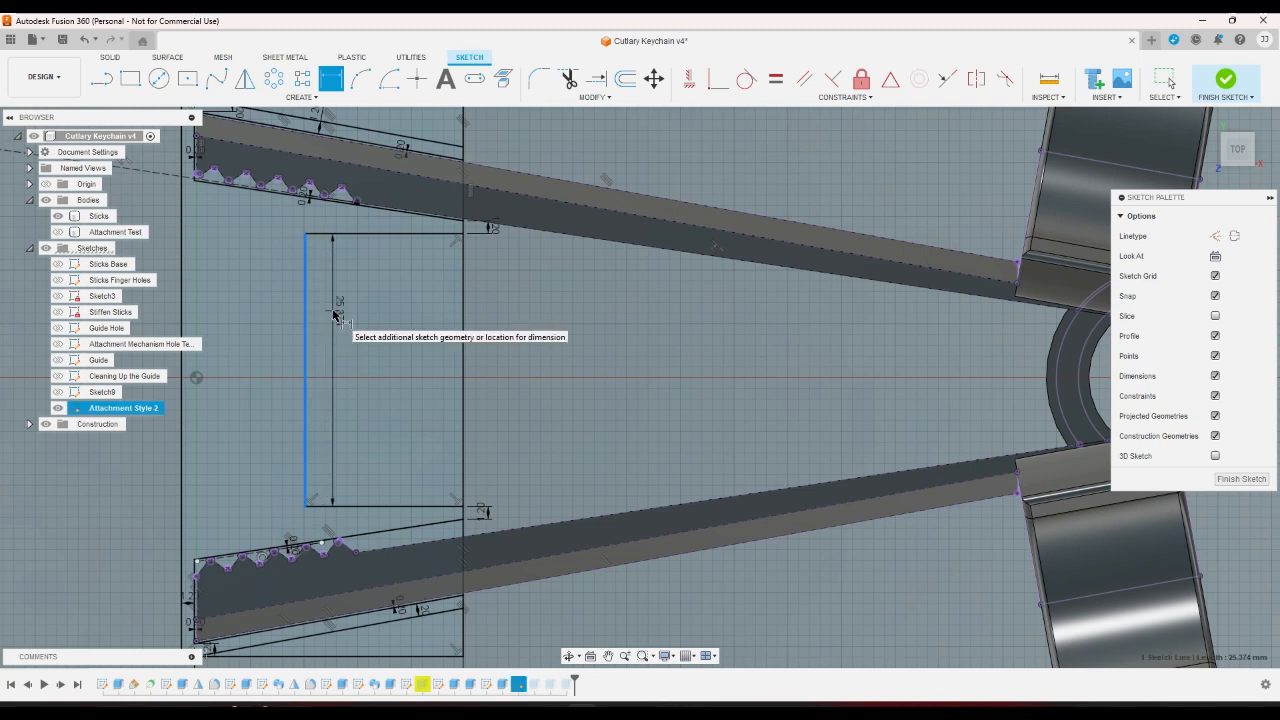
right_click(333, 311)
click(380, 310)
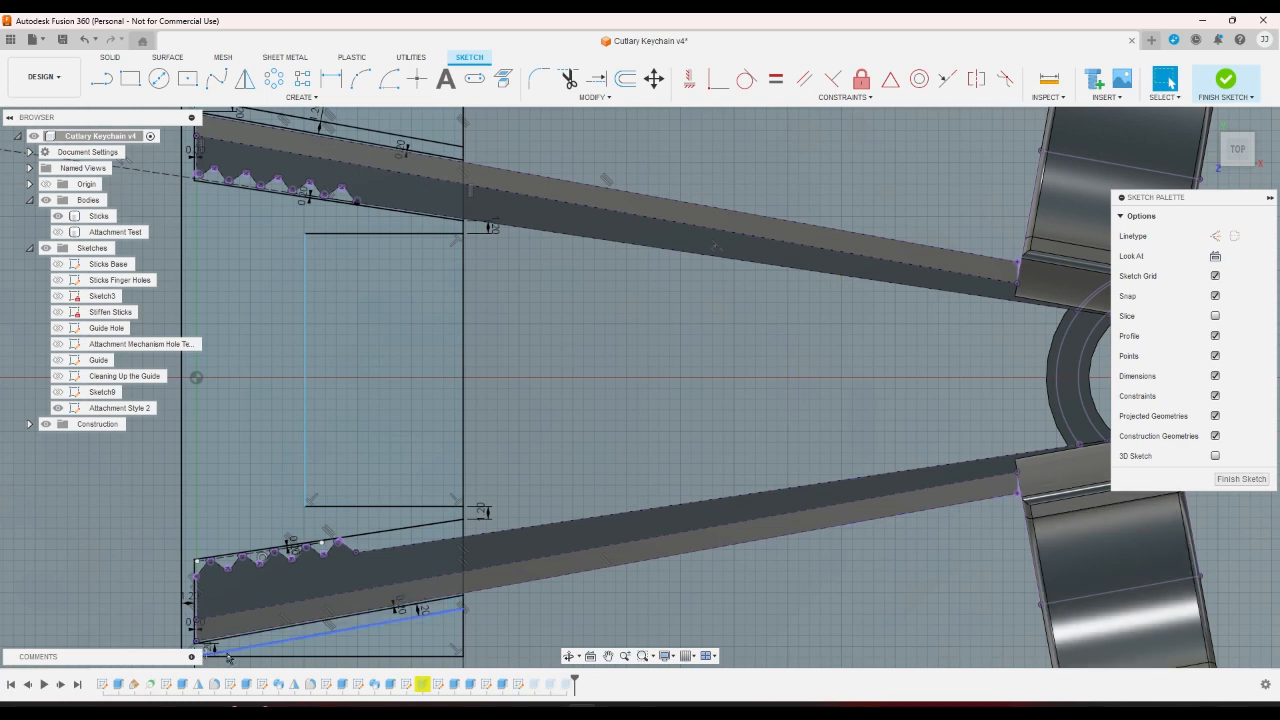
Switch to the Calculator app, compute 15 × 26 × 2, and close it.
click(22, 707)
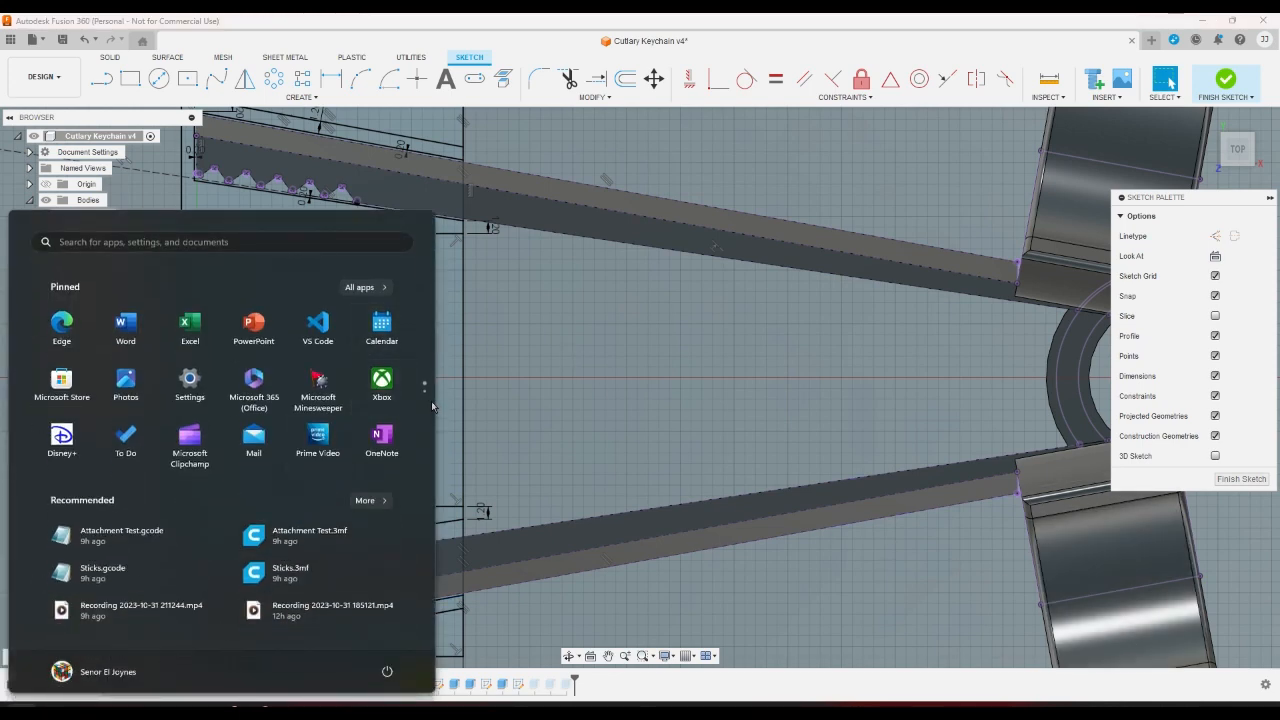
scroll(431, 401, down, 1)
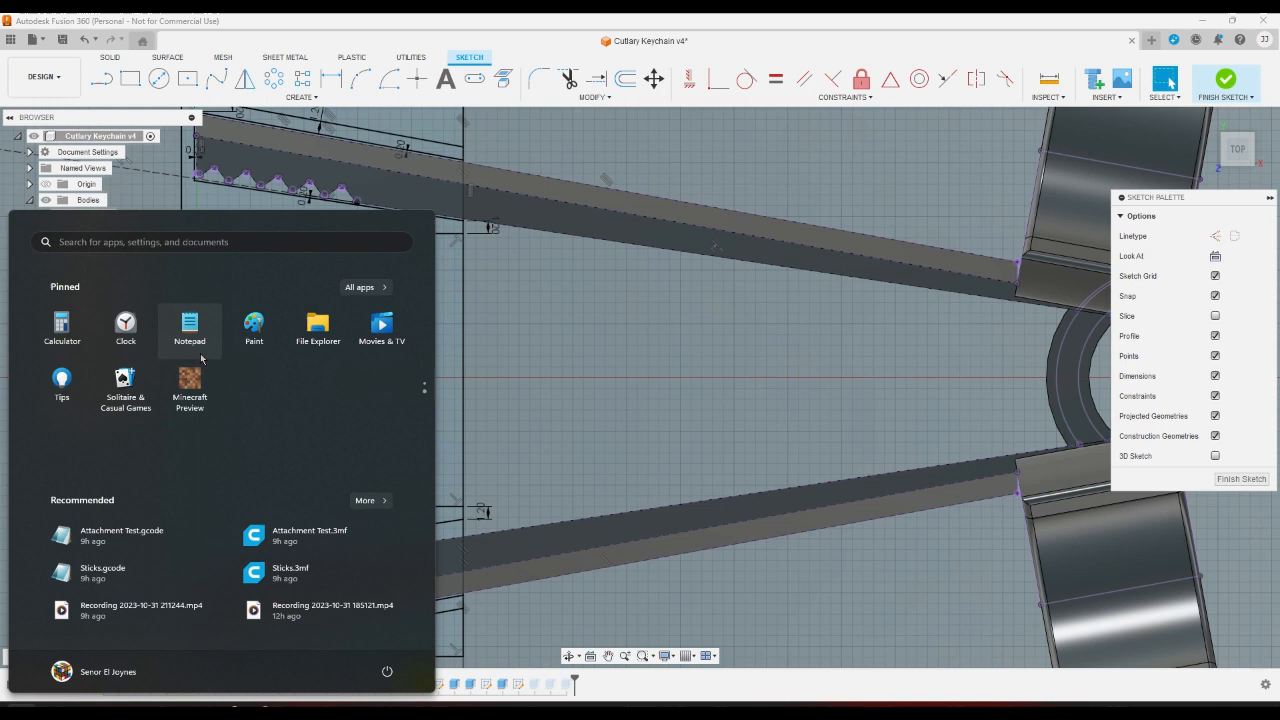
click(62, 322)
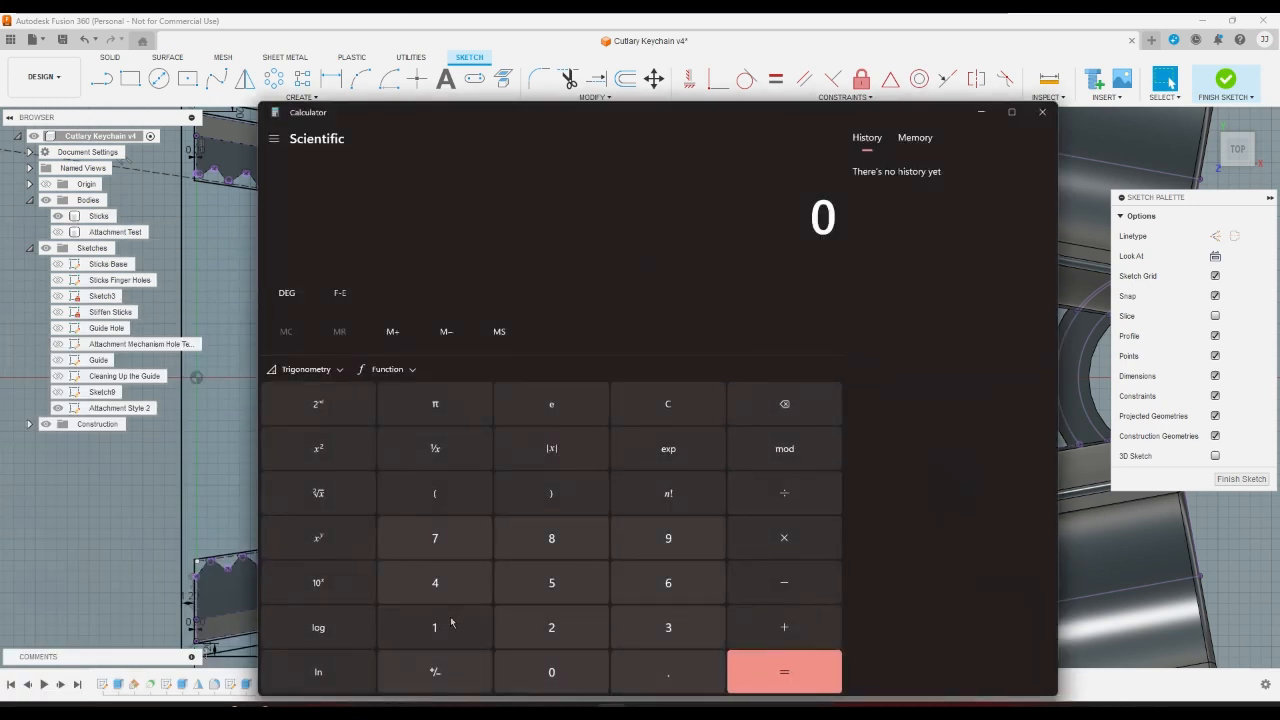
click(451, 622)
click(551, 582)
click(784, 538)
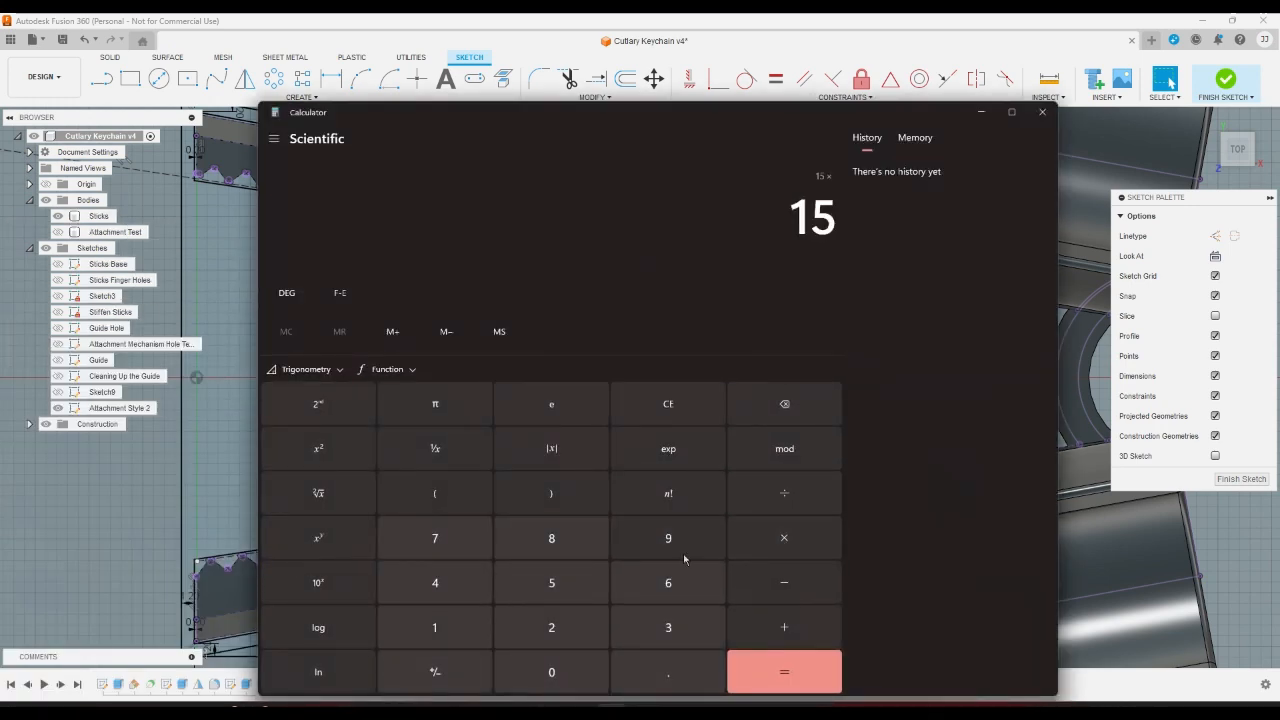
click(586, 623)
click(668, 582)
click(784, 538)
click(583, 628)
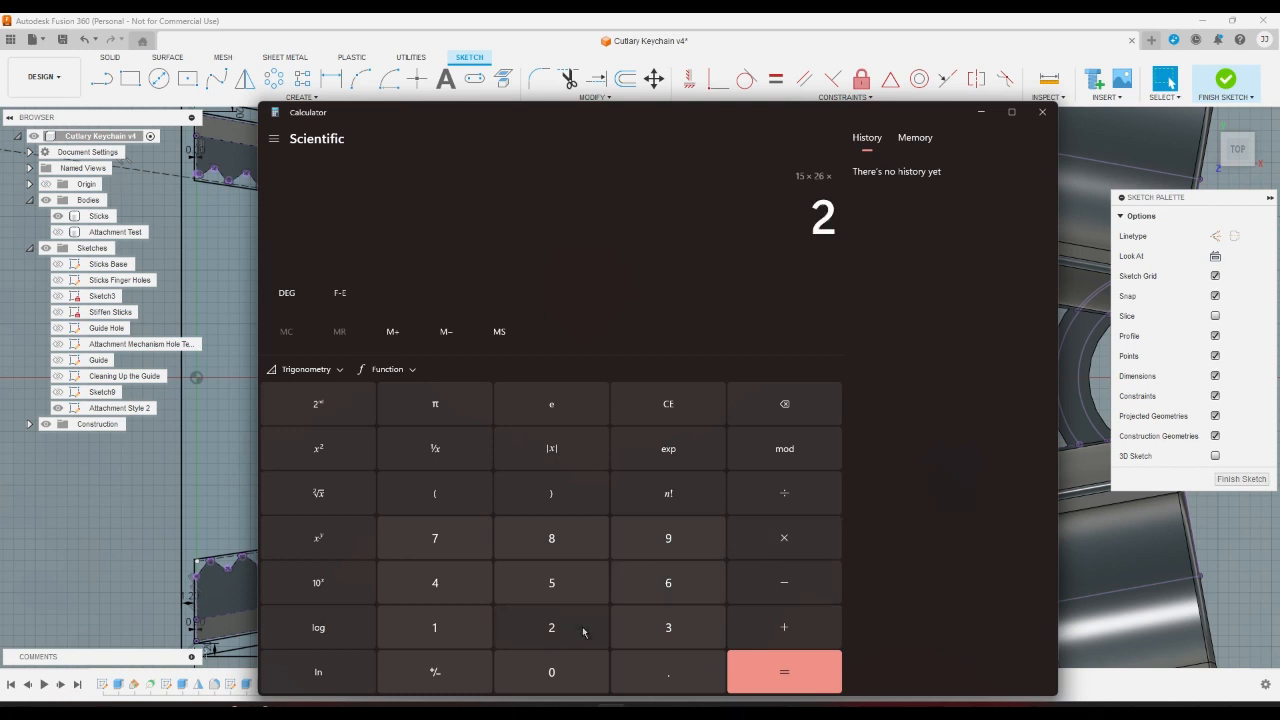
click(796, 676)
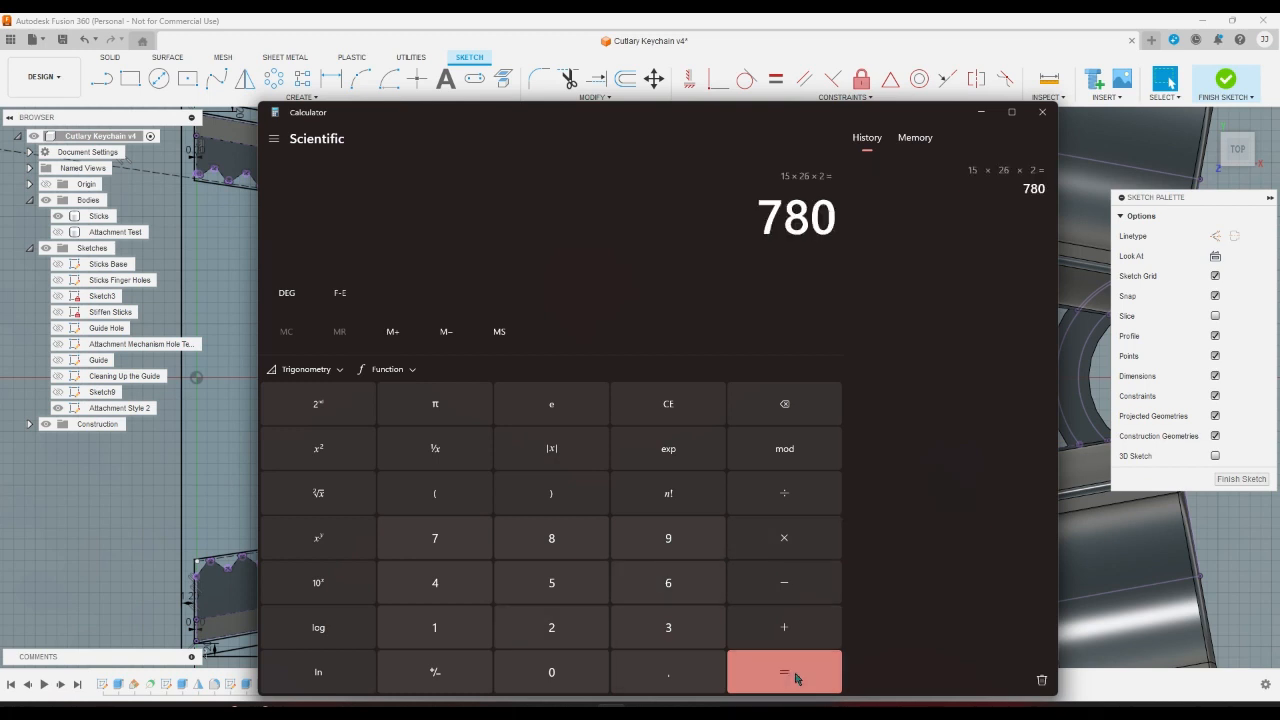
click(1042, 113)
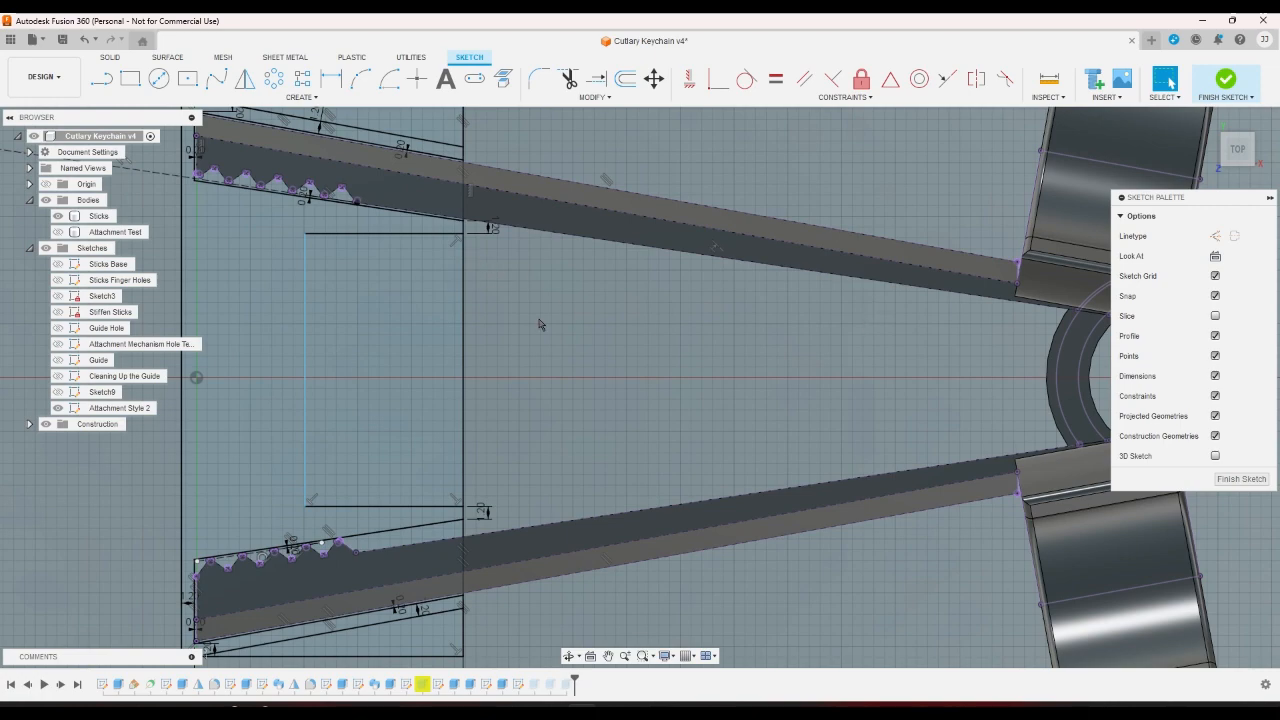
click(346, 708)
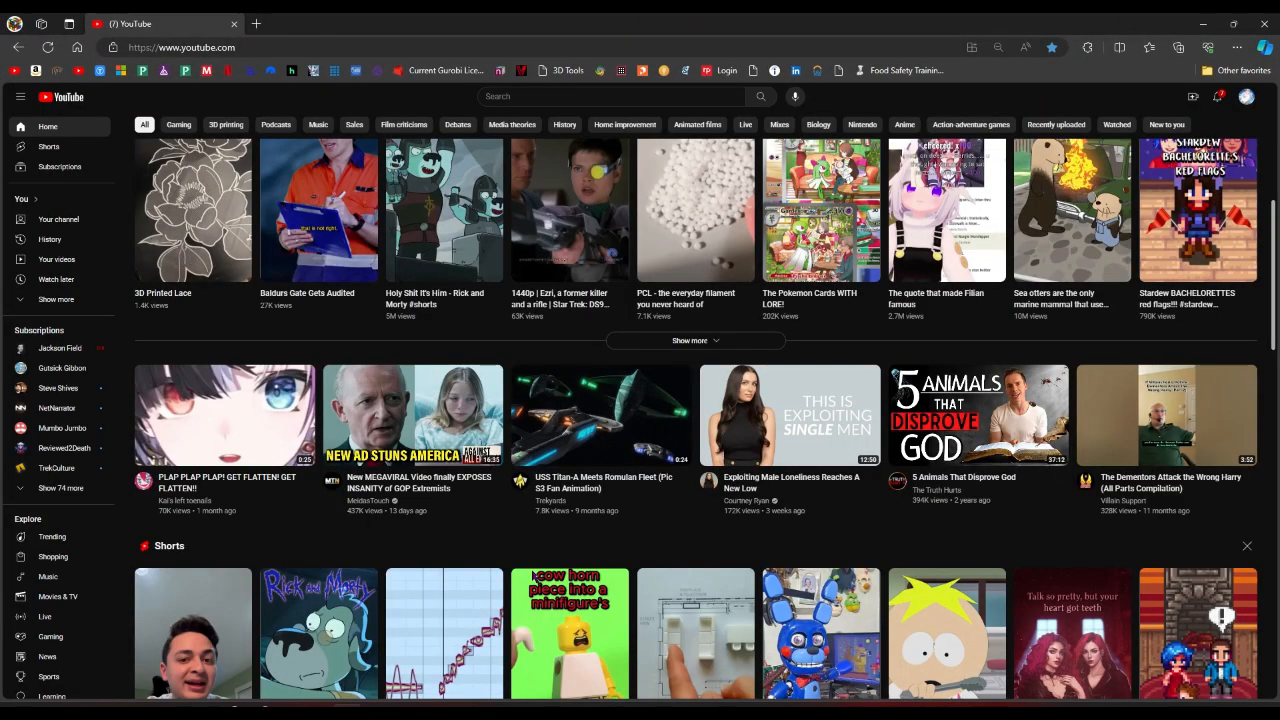
click(346, 708)
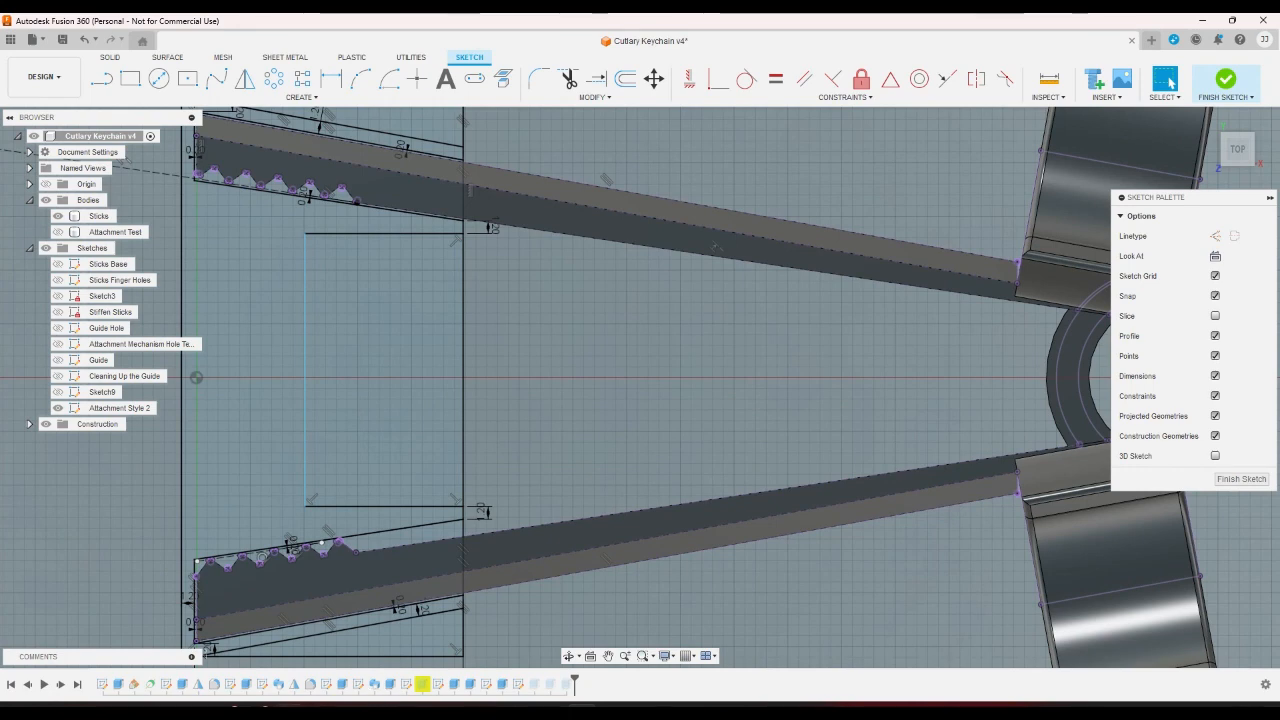
Switch to the Calculator app and compute 15 × 4, multiplying the result by 2.
key(super)
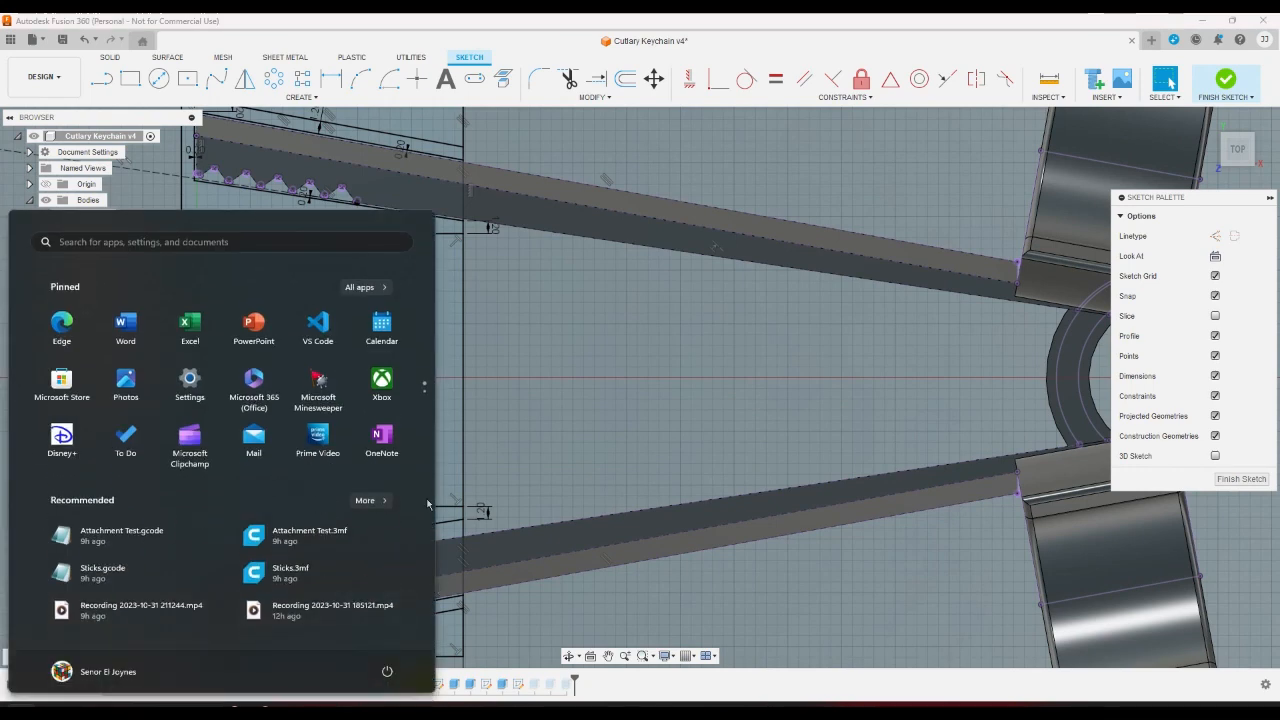
scroll(425, 405, down, 1)
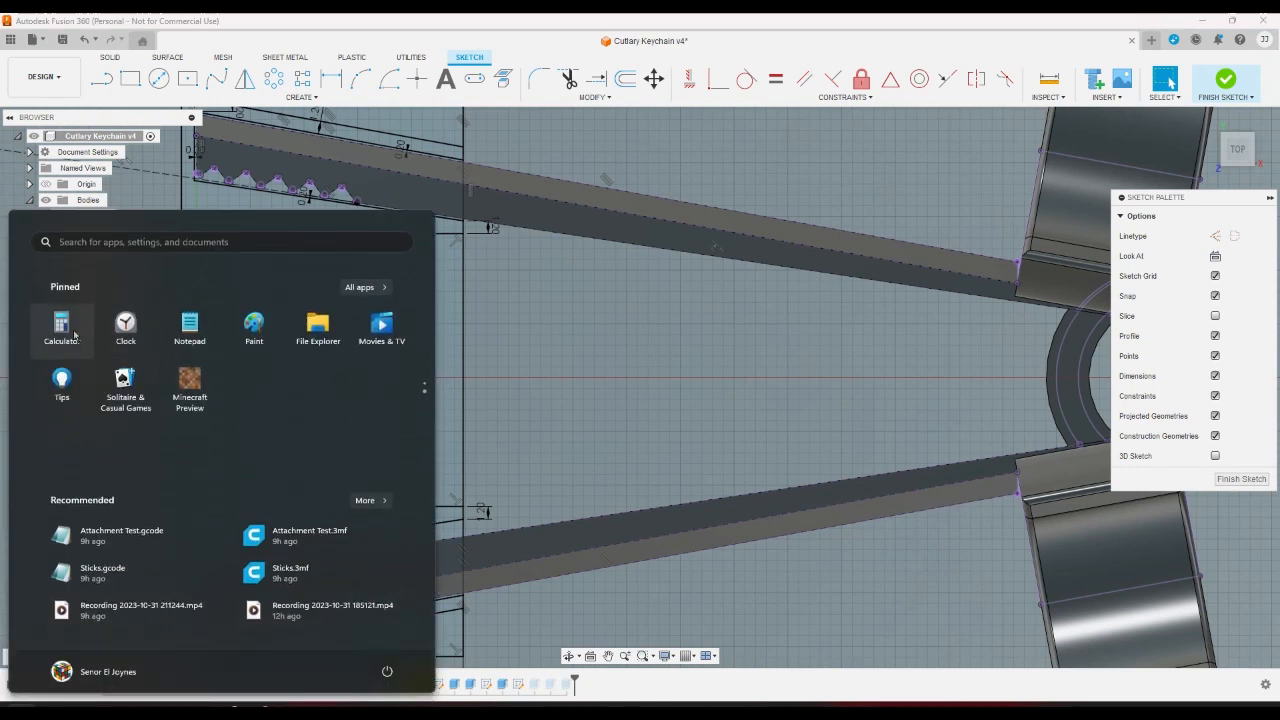
click(604, 436)
click(470, 628)
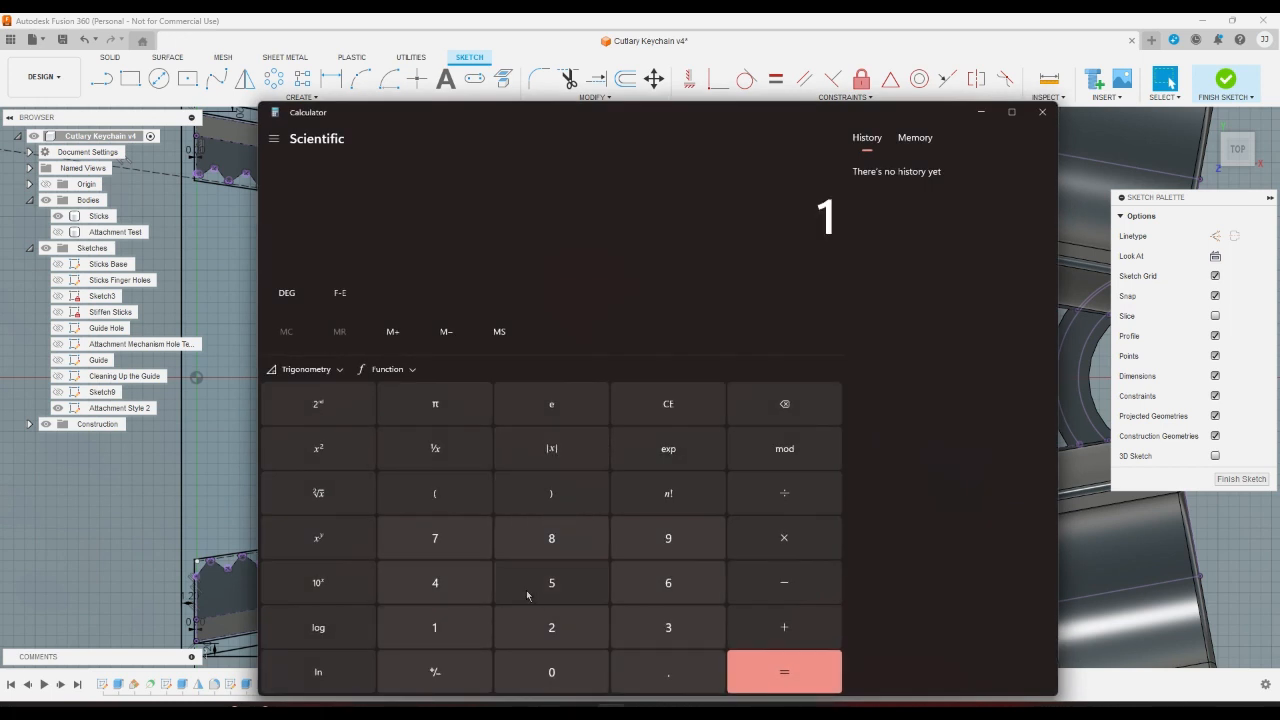
click(531, 592)
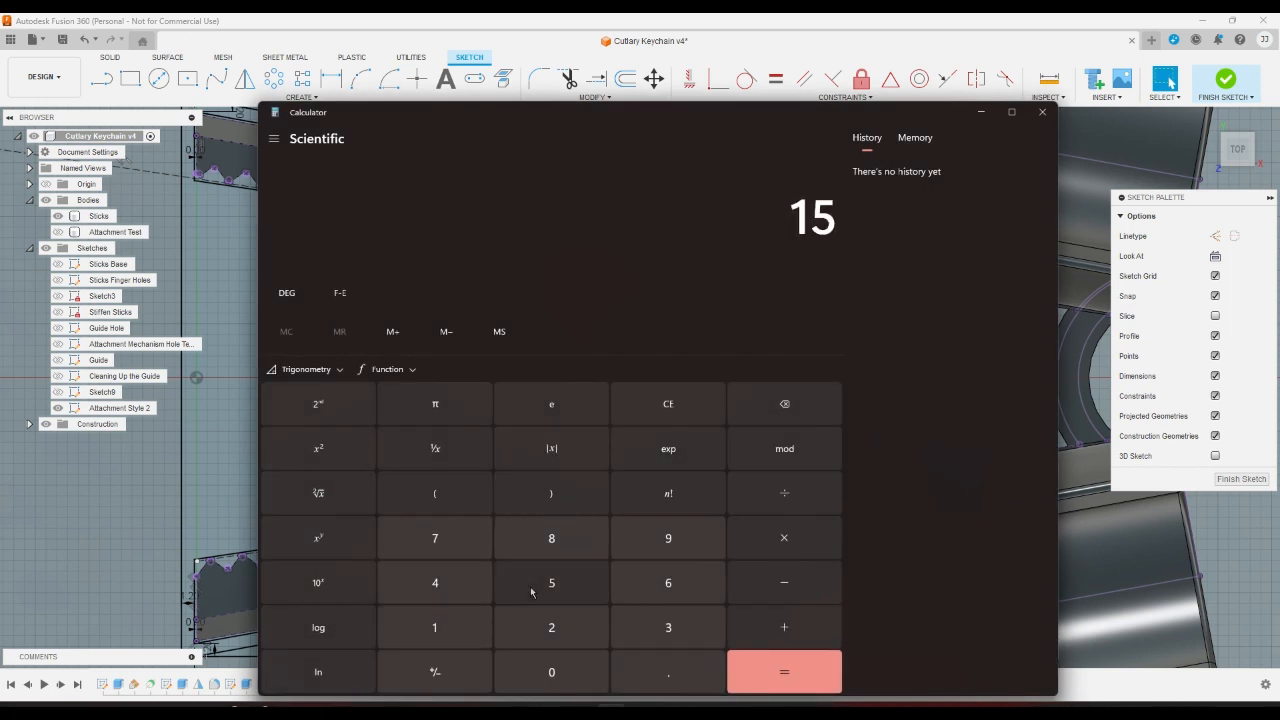
click(766, 532)
click(463, 588)
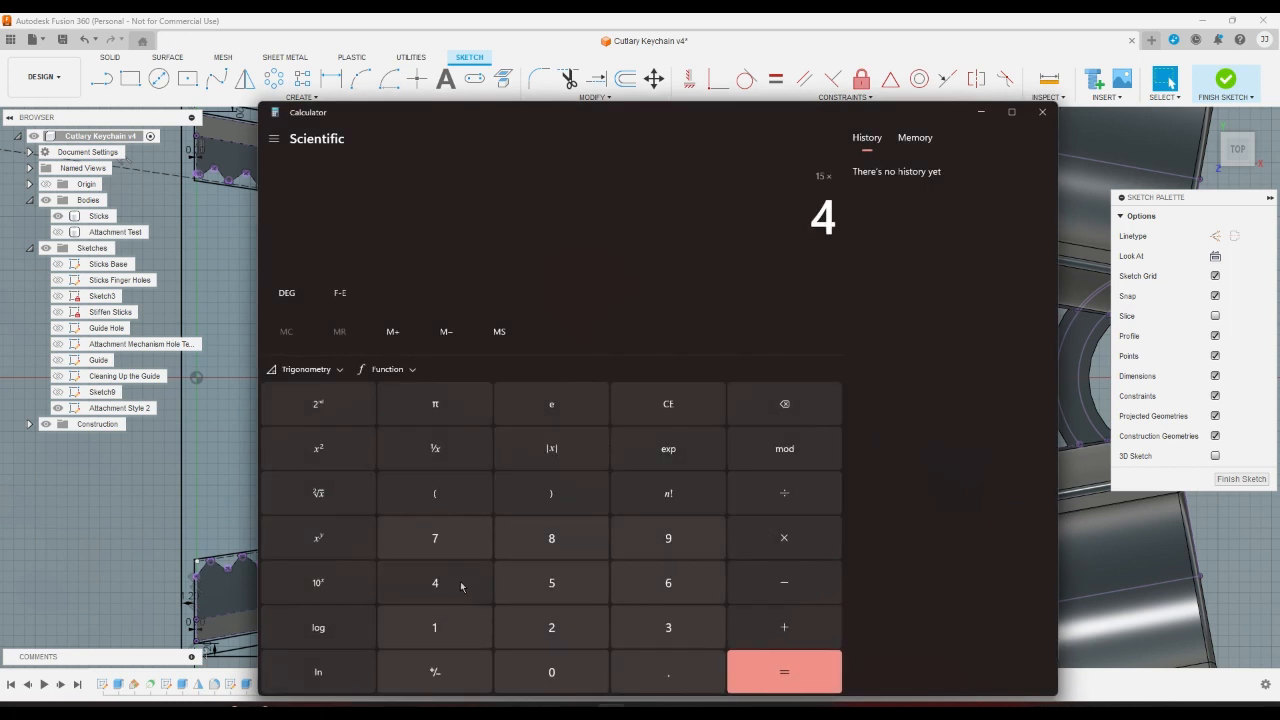
click(770, 672)
click(784, 538)
click(586, 627)
click(772, 674)
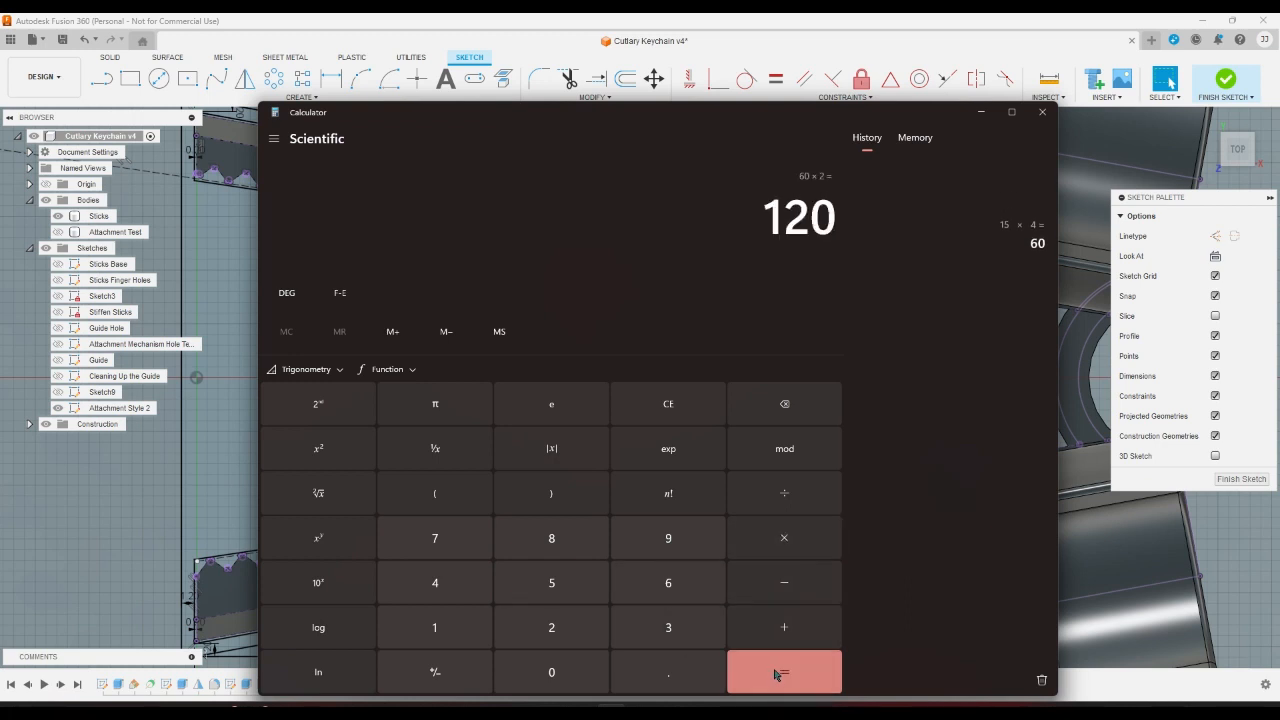
Add the bracketed product (26 × 4) to the running calculator result and close the Calculator app.
click(786, 627)
click(462, 500)
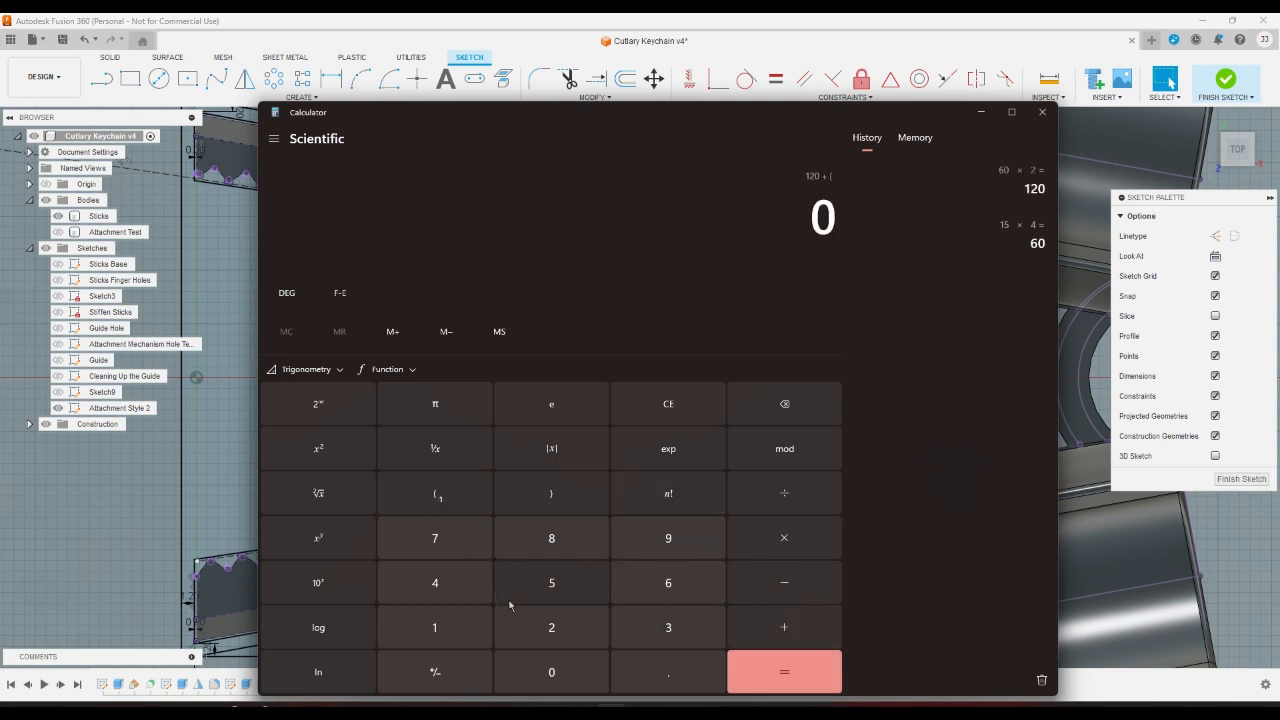
click(540, 627)
click(679, 595)
click(784, 538)
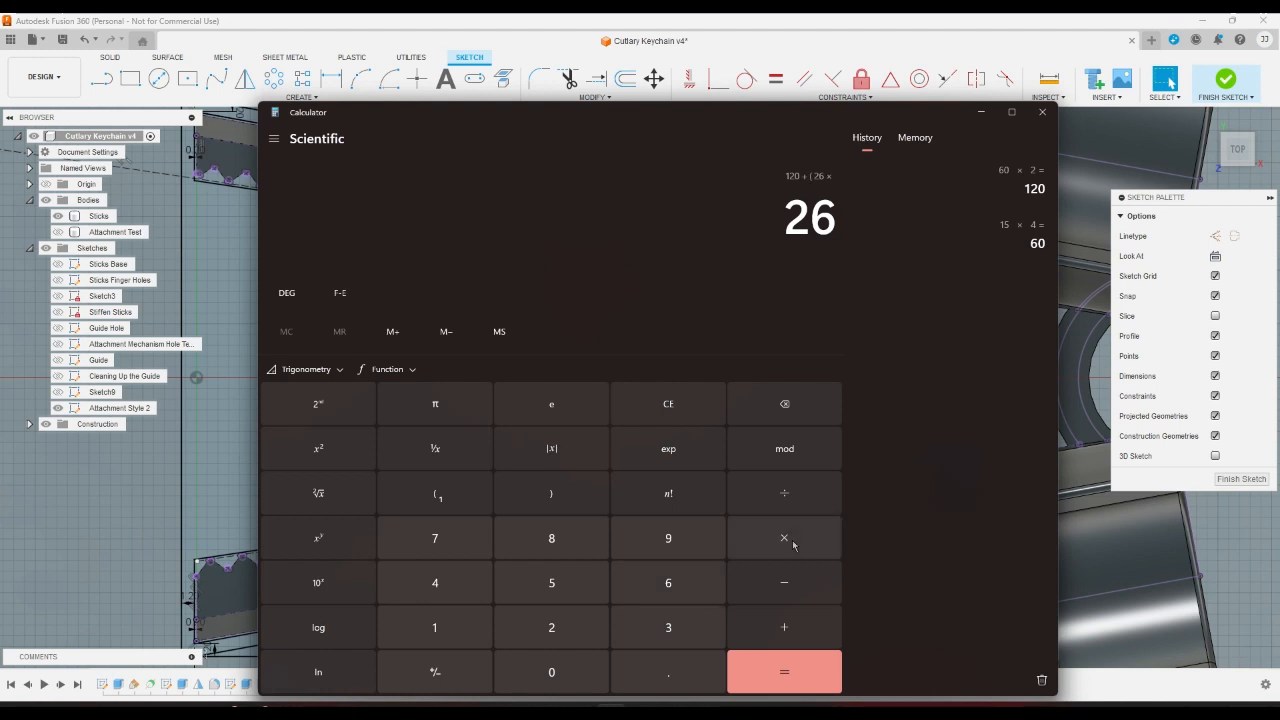
click(472, 592)
click(558, 500)
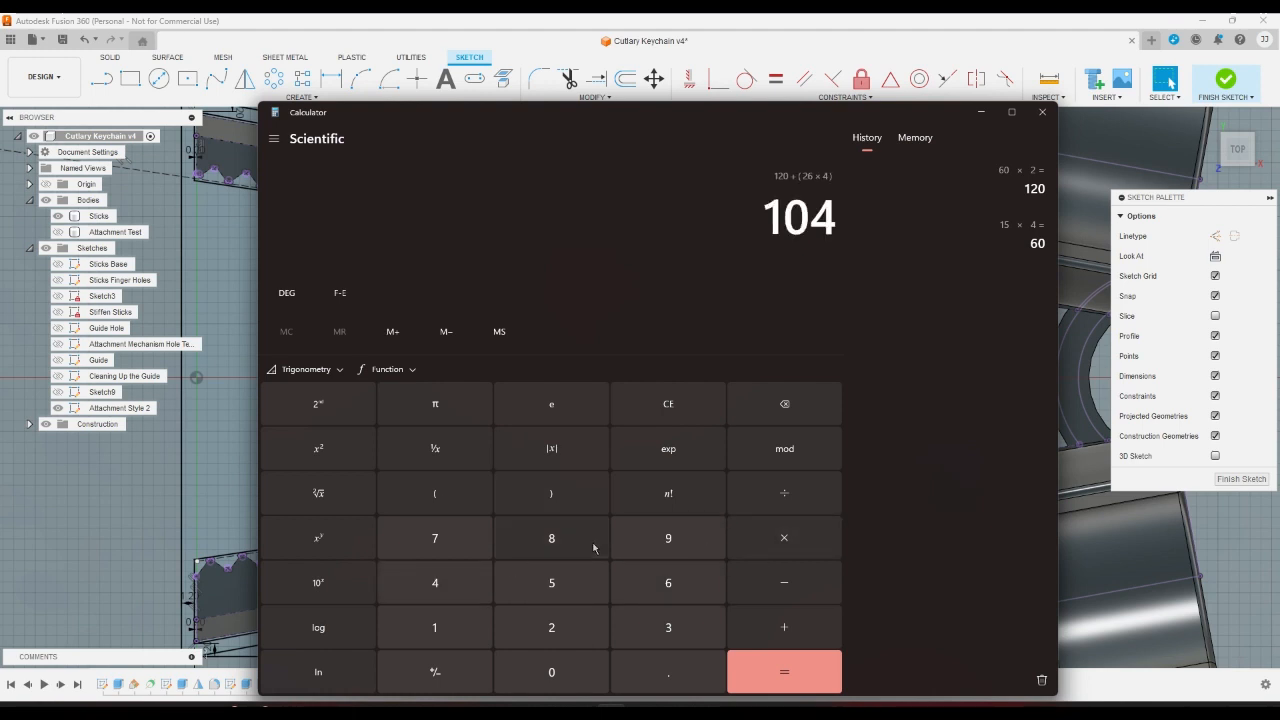
click(780, 674)
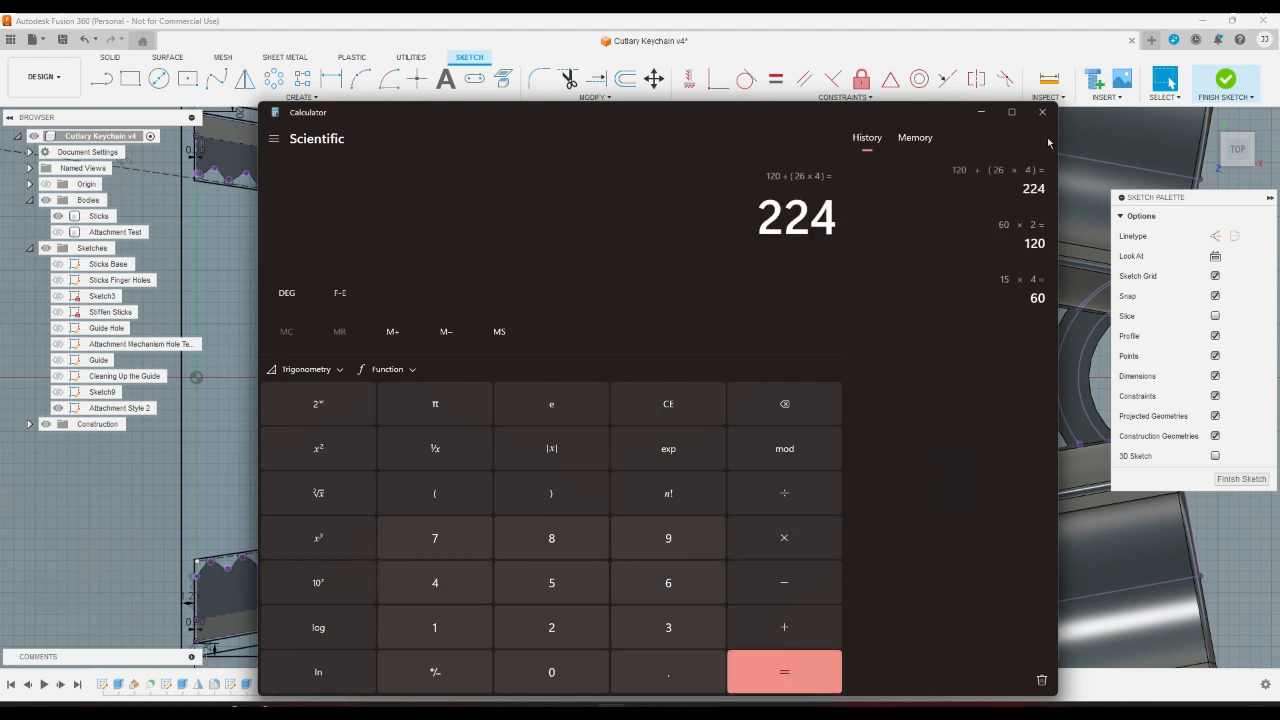
click(1042, 112)
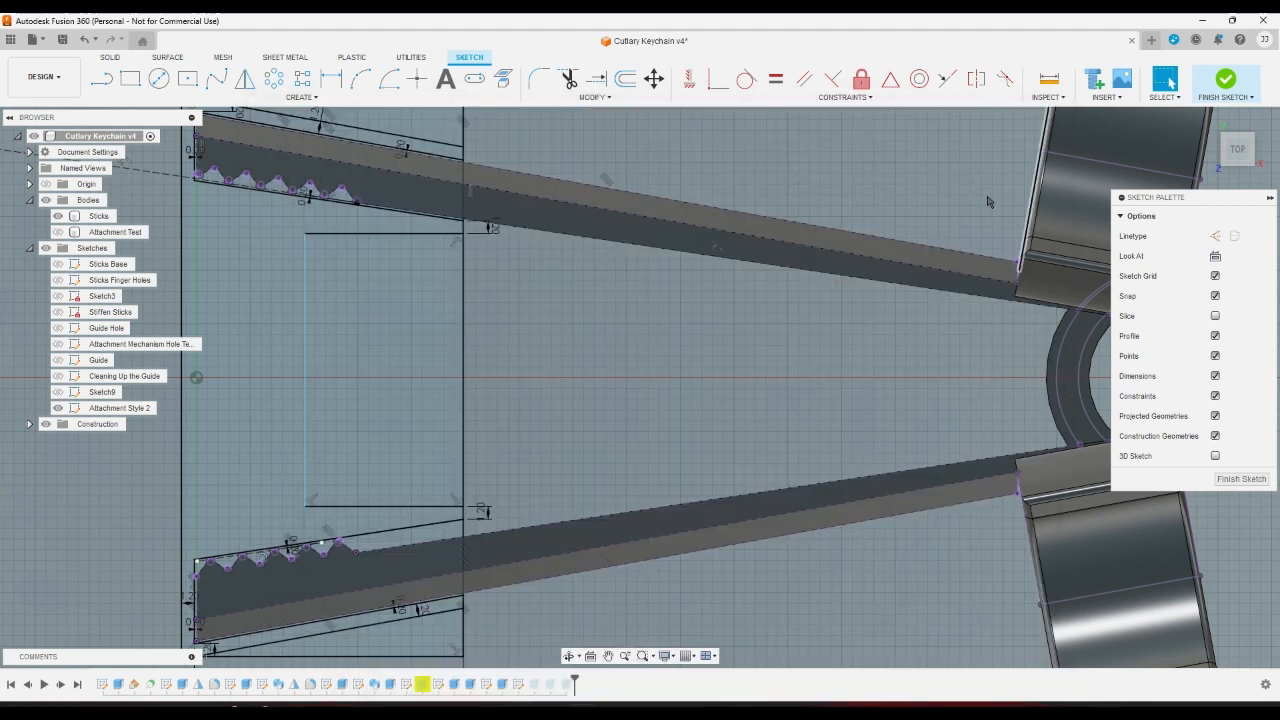
Finish the Attachment Style 2 sketch and inspect the holder with both arms from below and above.
click(1210, 90)
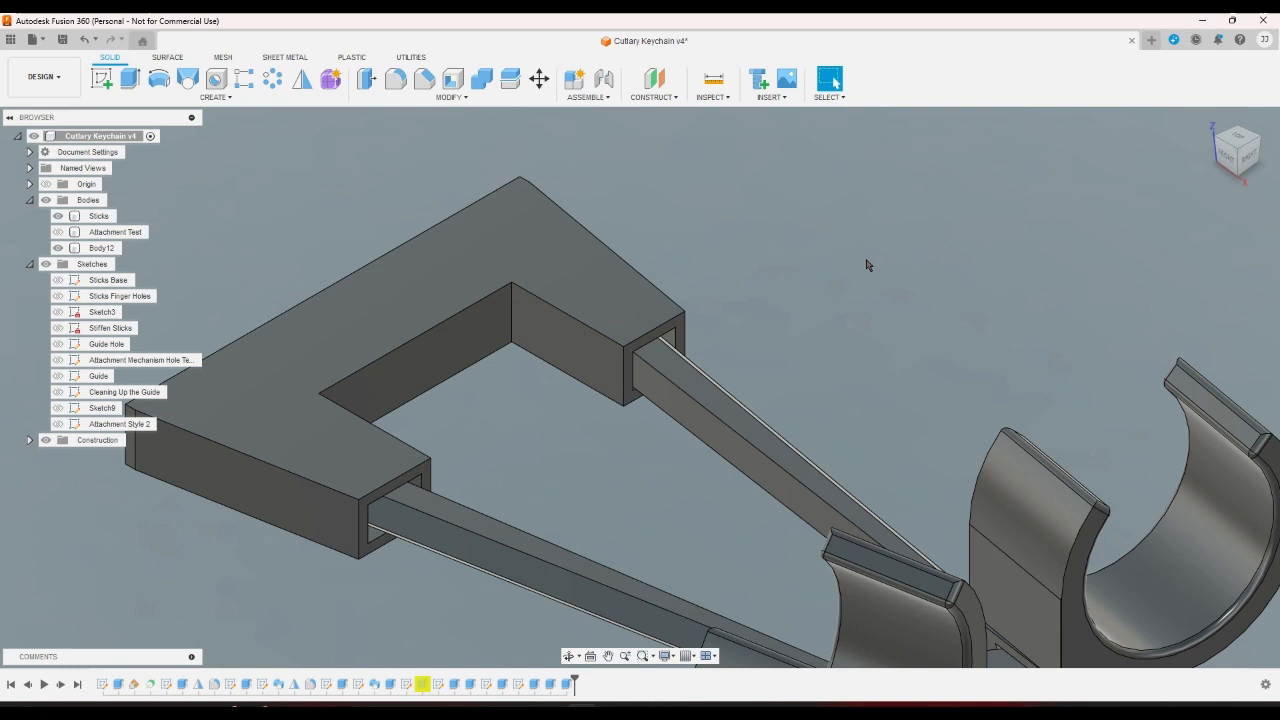
scroll(864, 266, down, 3)
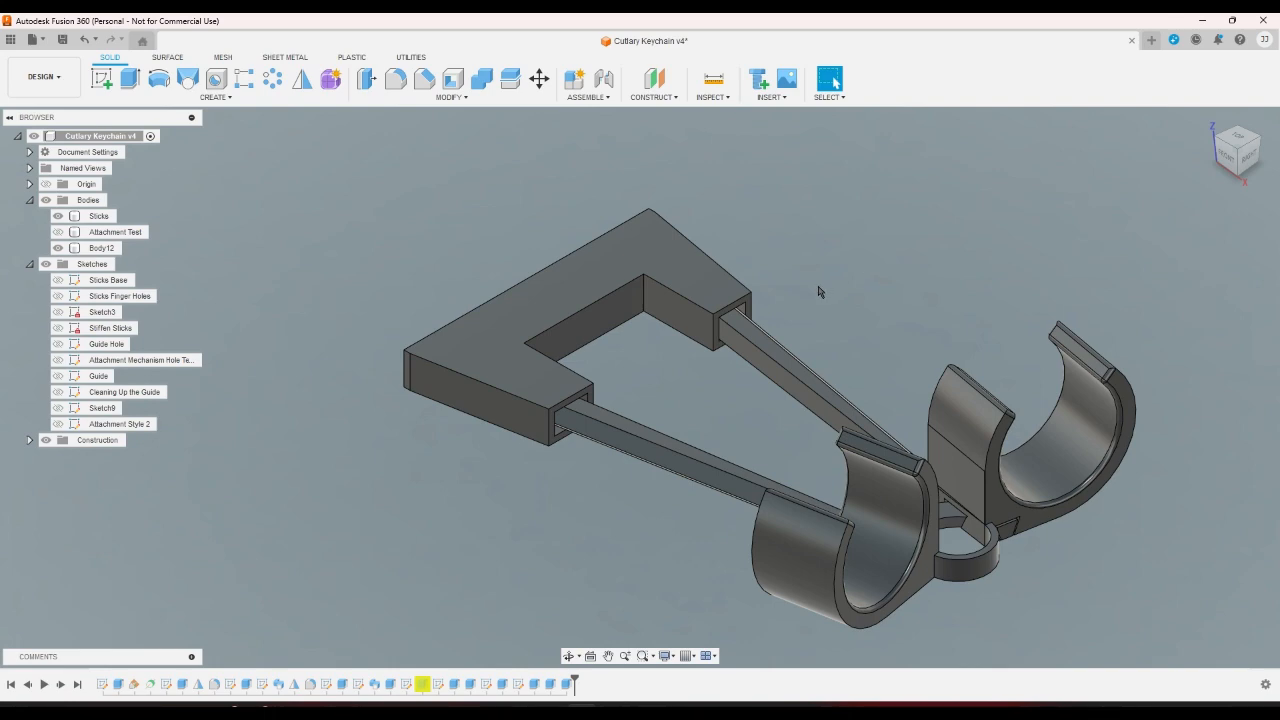
click(1238, 178)
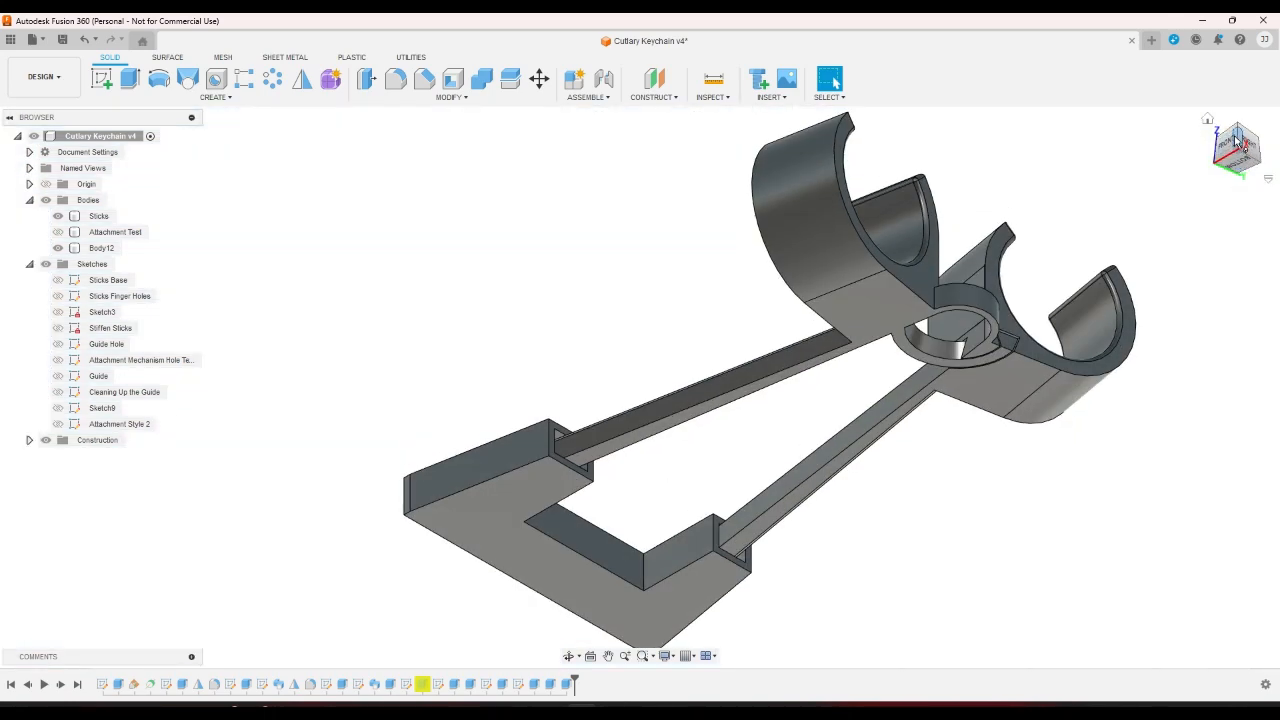
click(1234, 148)
click(1237, 134)
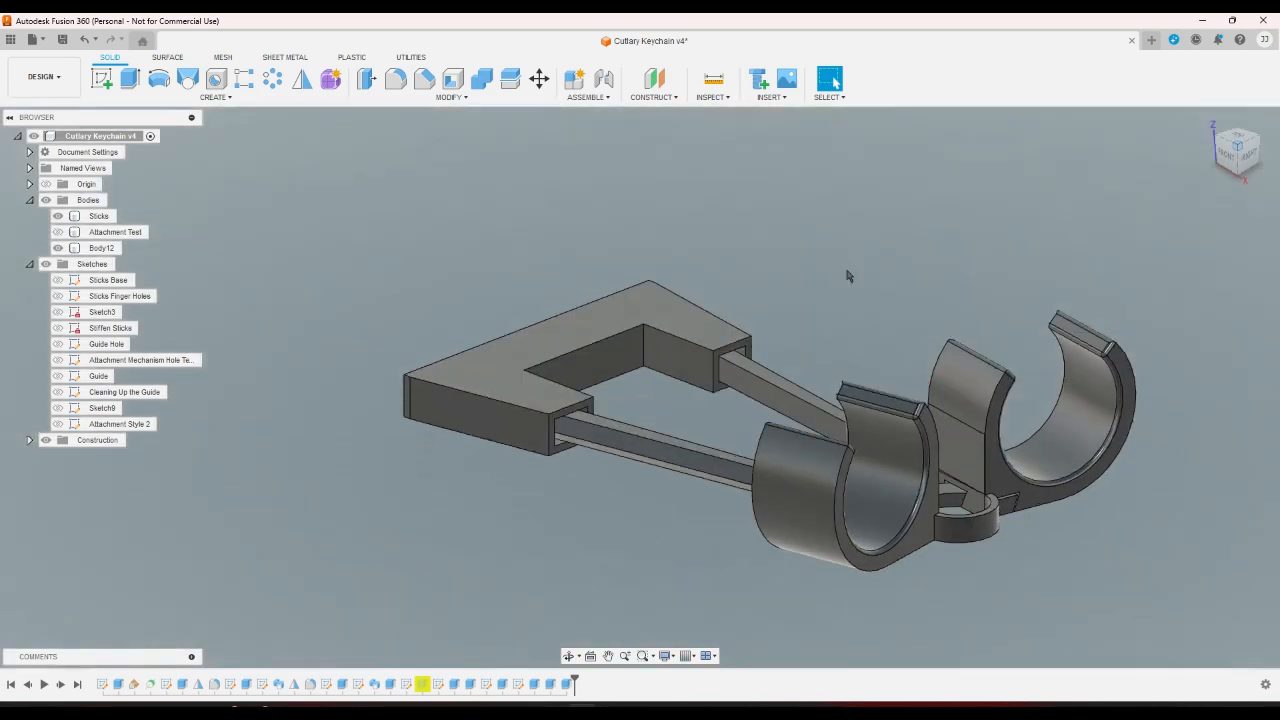
click(566, 303)
click(633, 341)
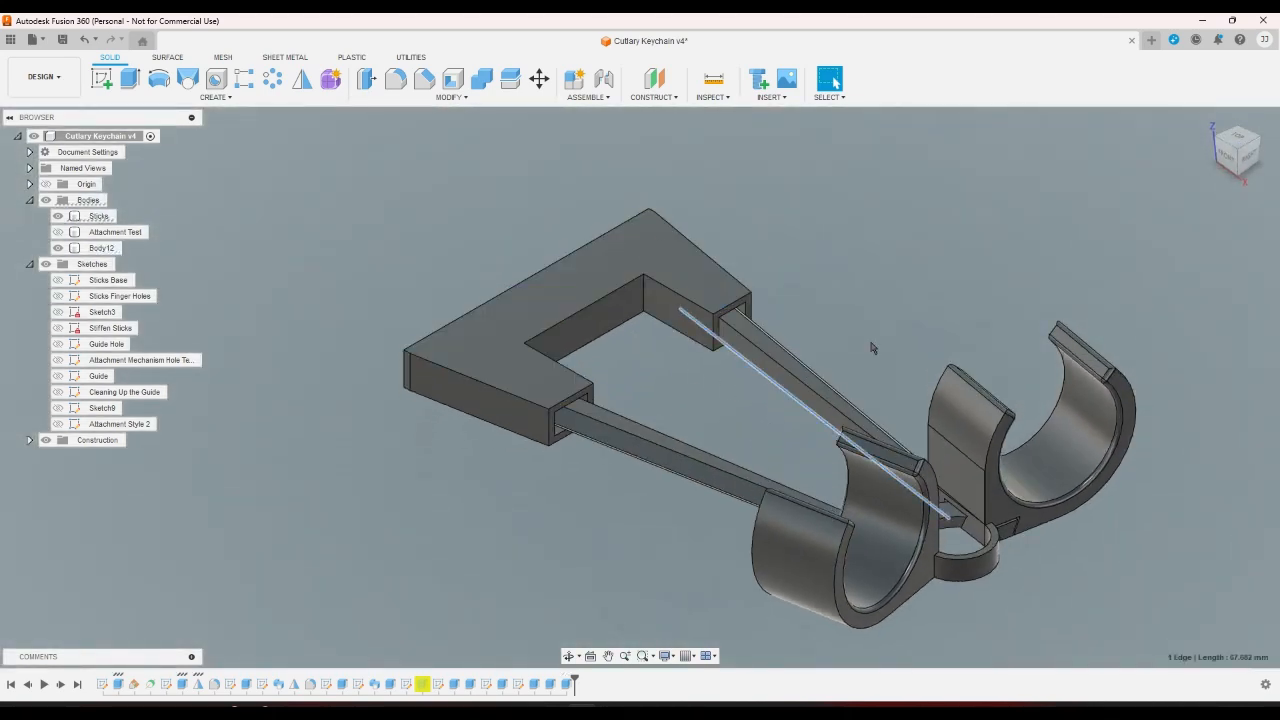
Rename the holder body as Attachment Test 2.
right_click(86, 252)
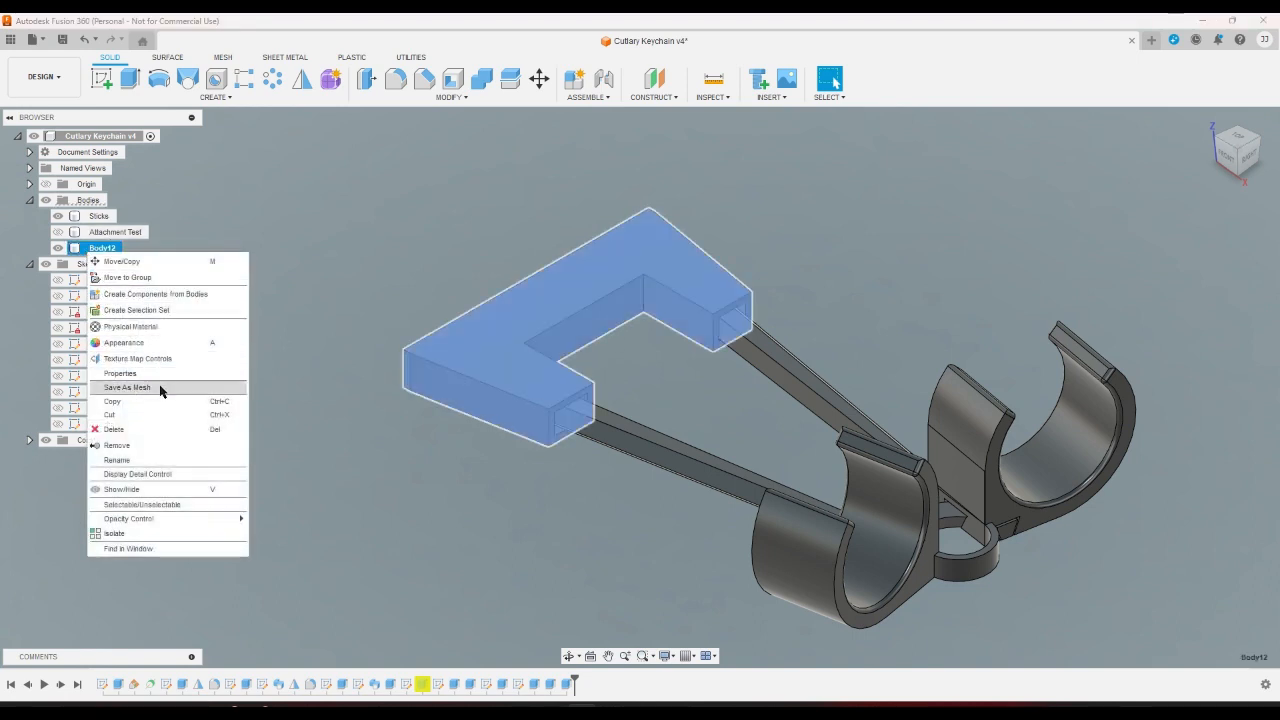
click(140, 461)
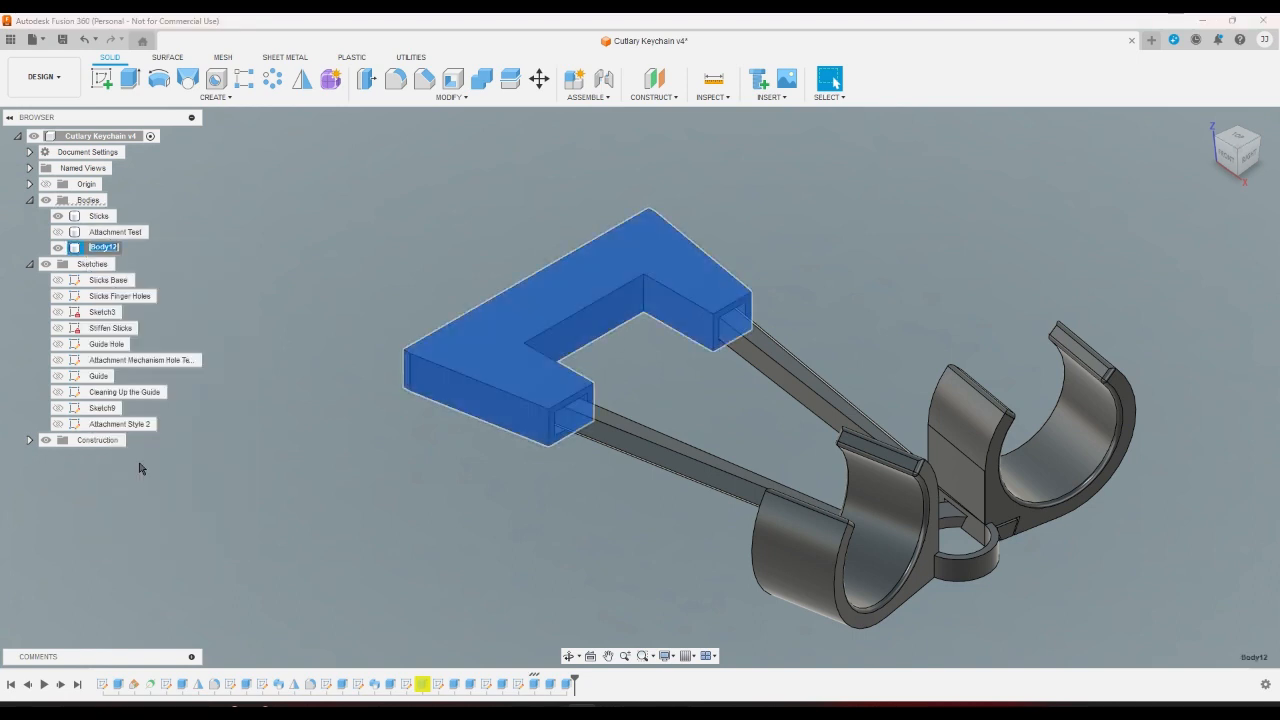
text(Attachment Test 2)
key(Return)
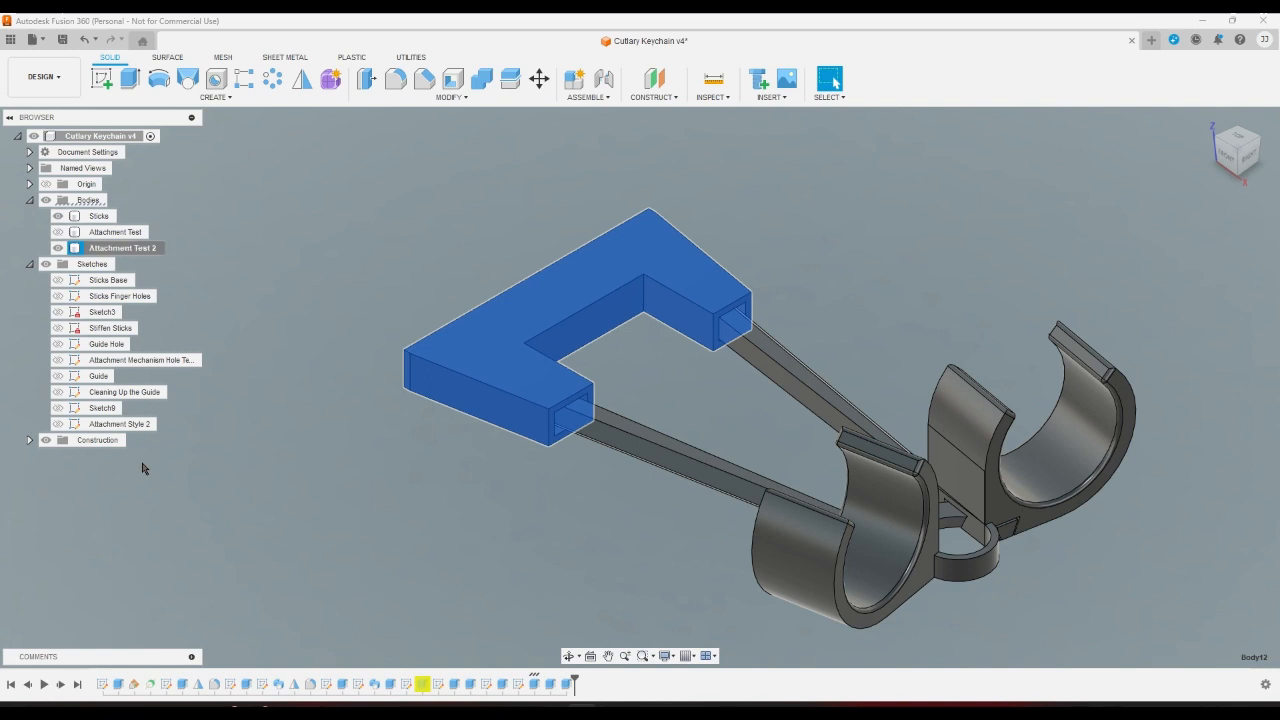
click(142, 468)
Export the Sticks body as a 3MF mesh to the computer, replacing the existing Sticks.3mf file.
right_click(97, 216)
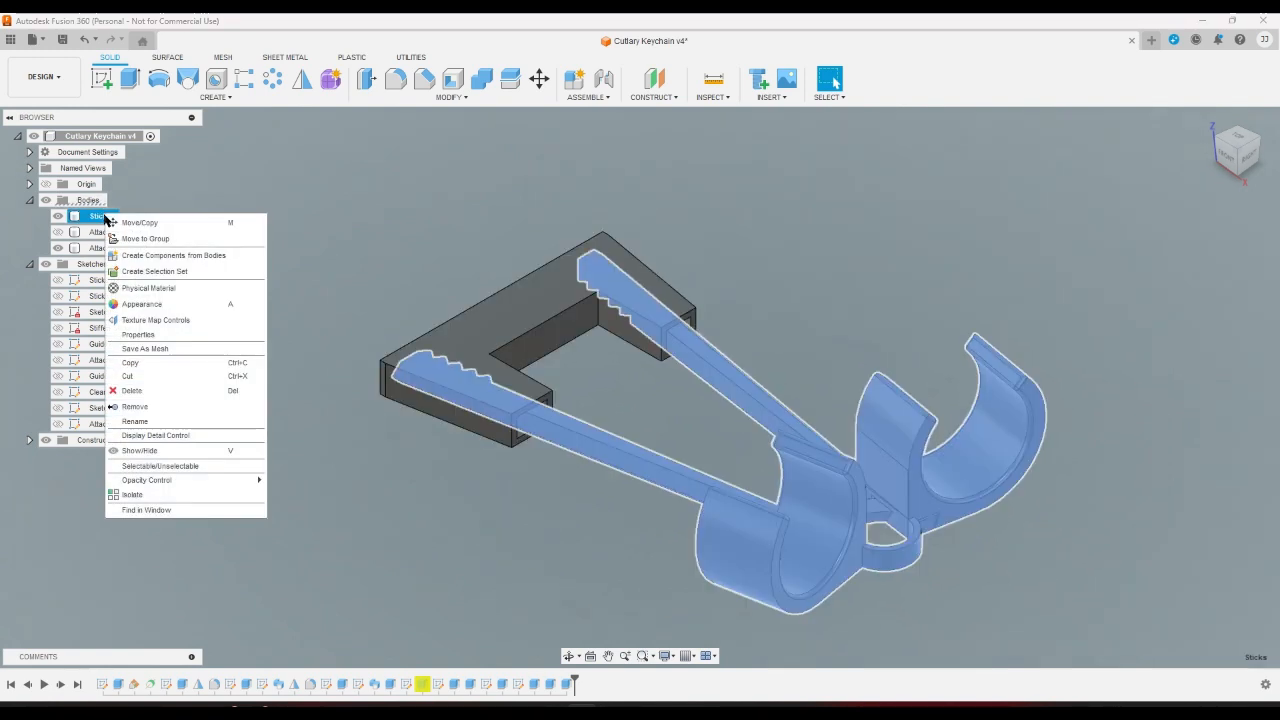
click(145, 348)
click(1200, 445)
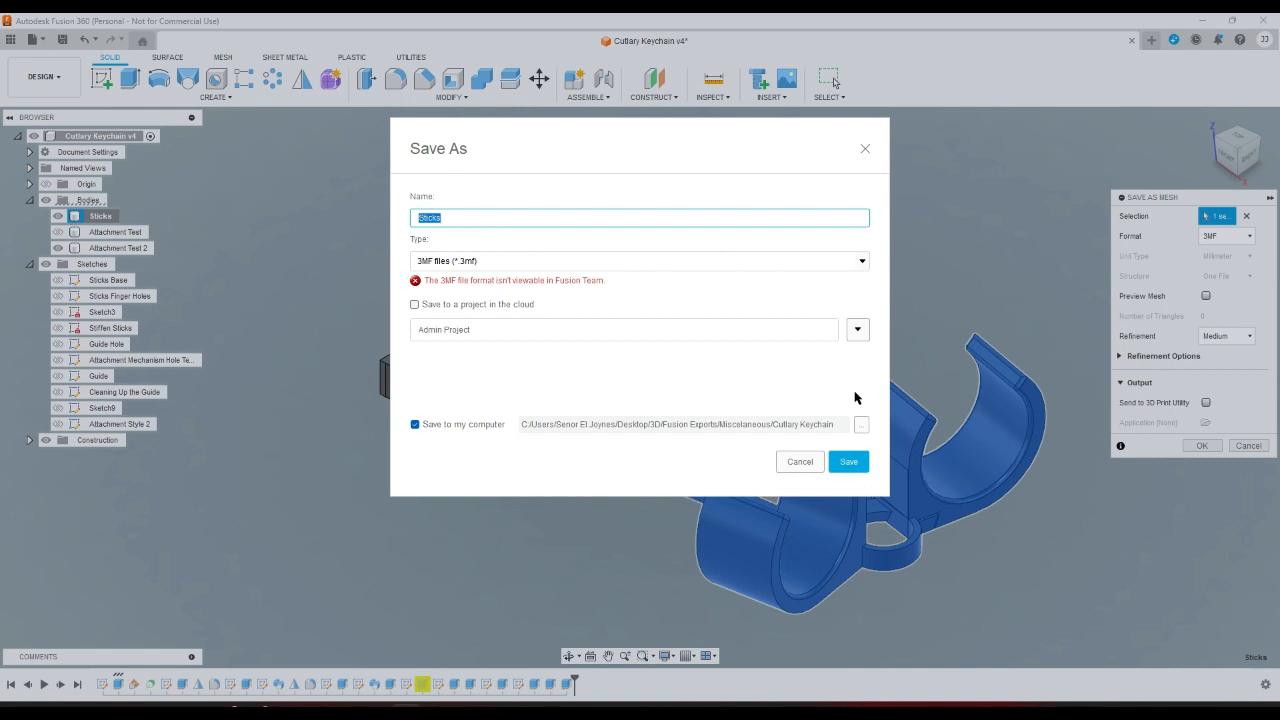
click(848, 461)
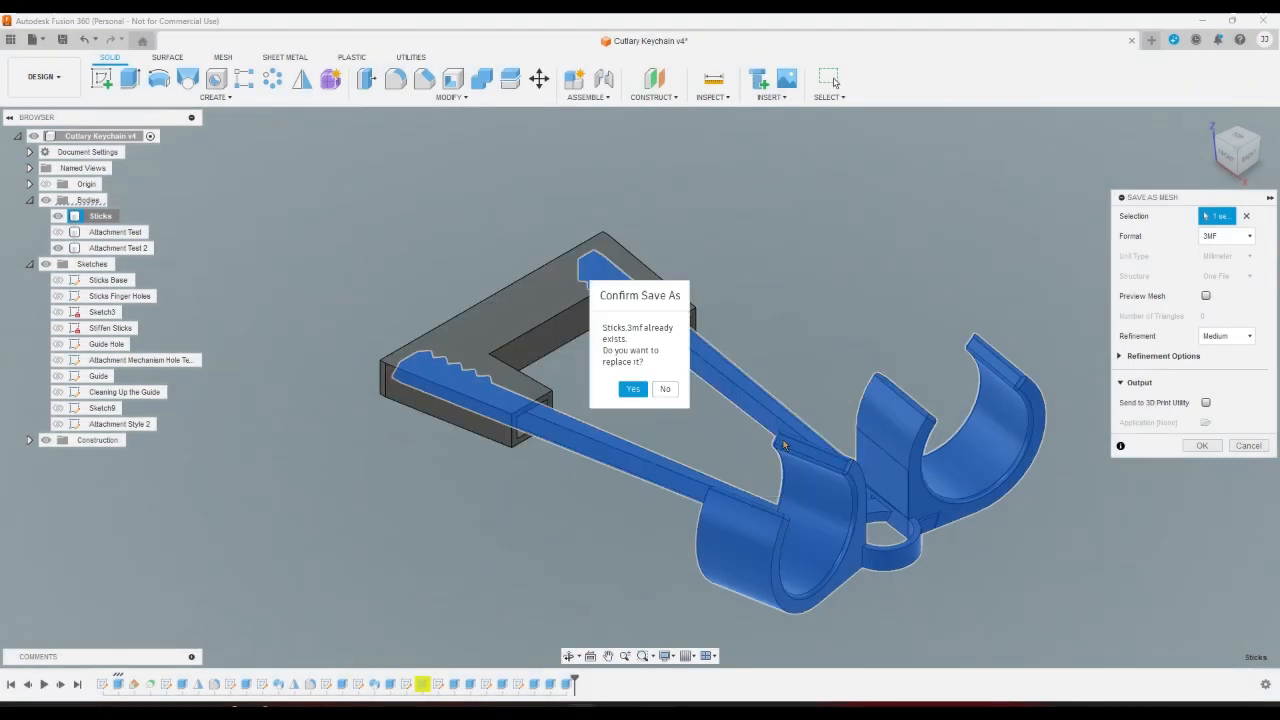
click(633, 387)
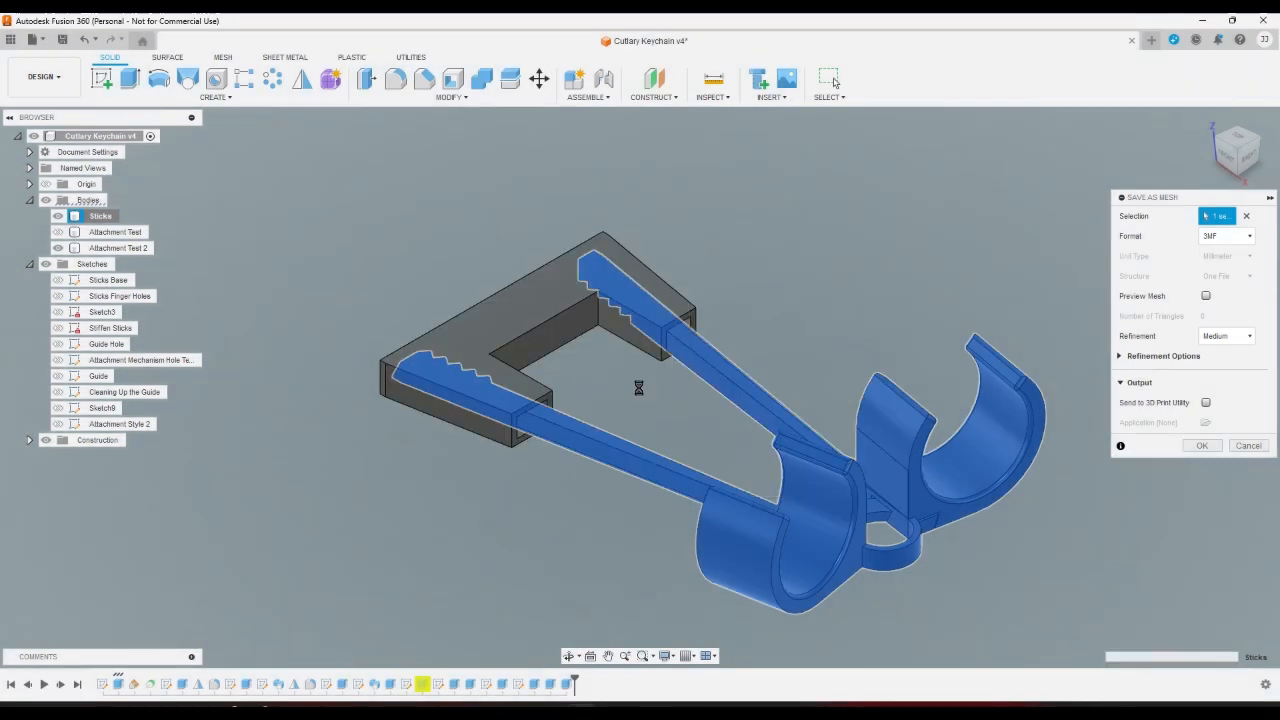
Export the Attachment Test 2 body as a 3MF mesh with medium refinement, and save the design as a new version.
right_click(118, 248)
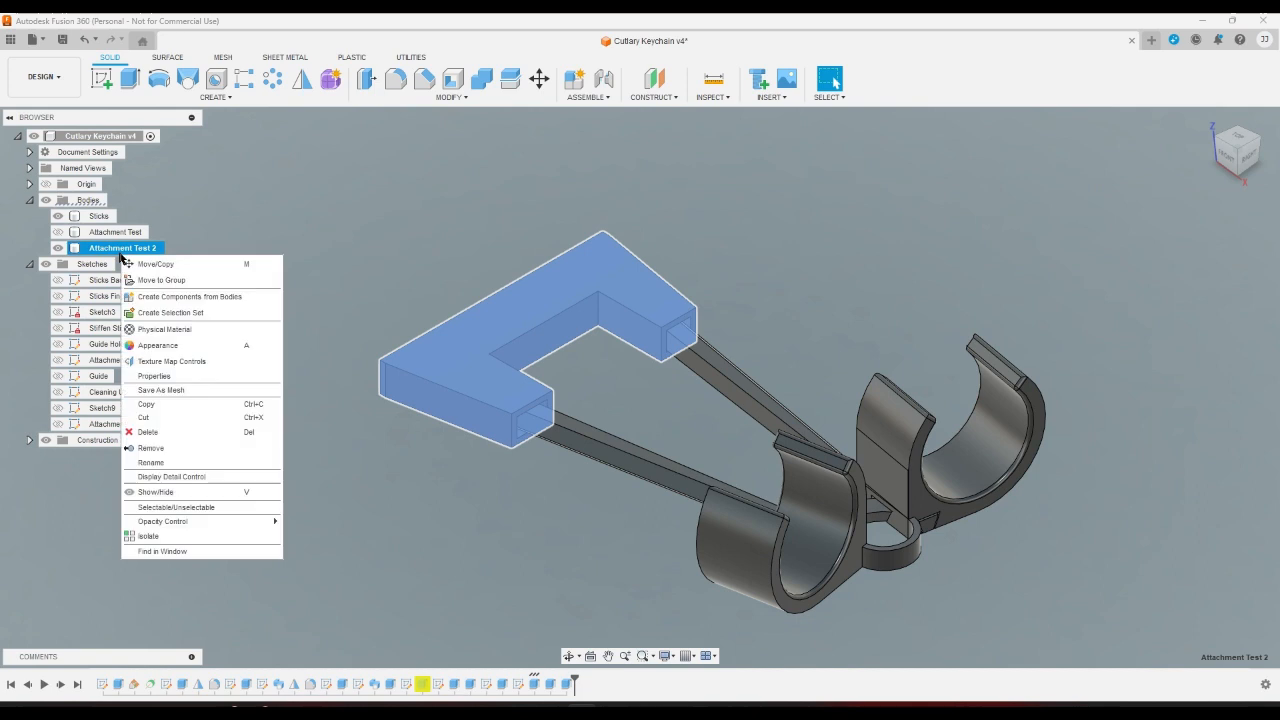
click(176, 390)
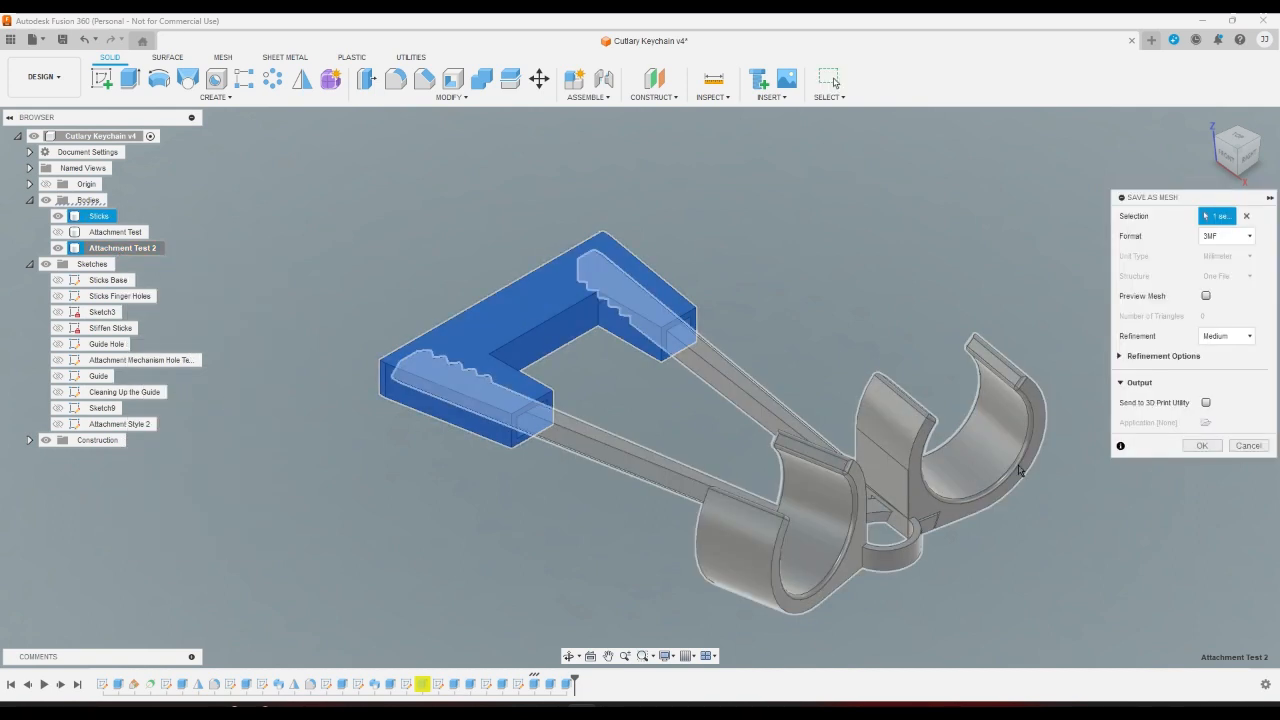
click(1206, 297)
click(1206, 297)
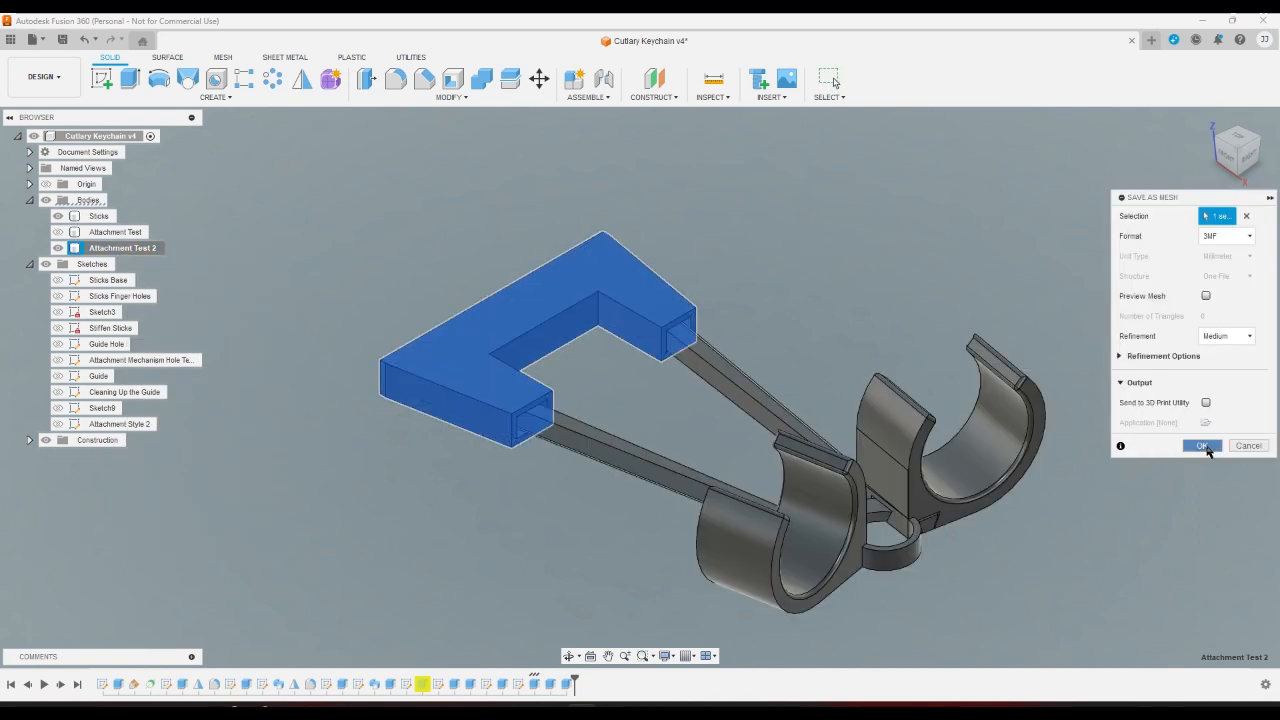
click(1202, 445)
click(849, 460)
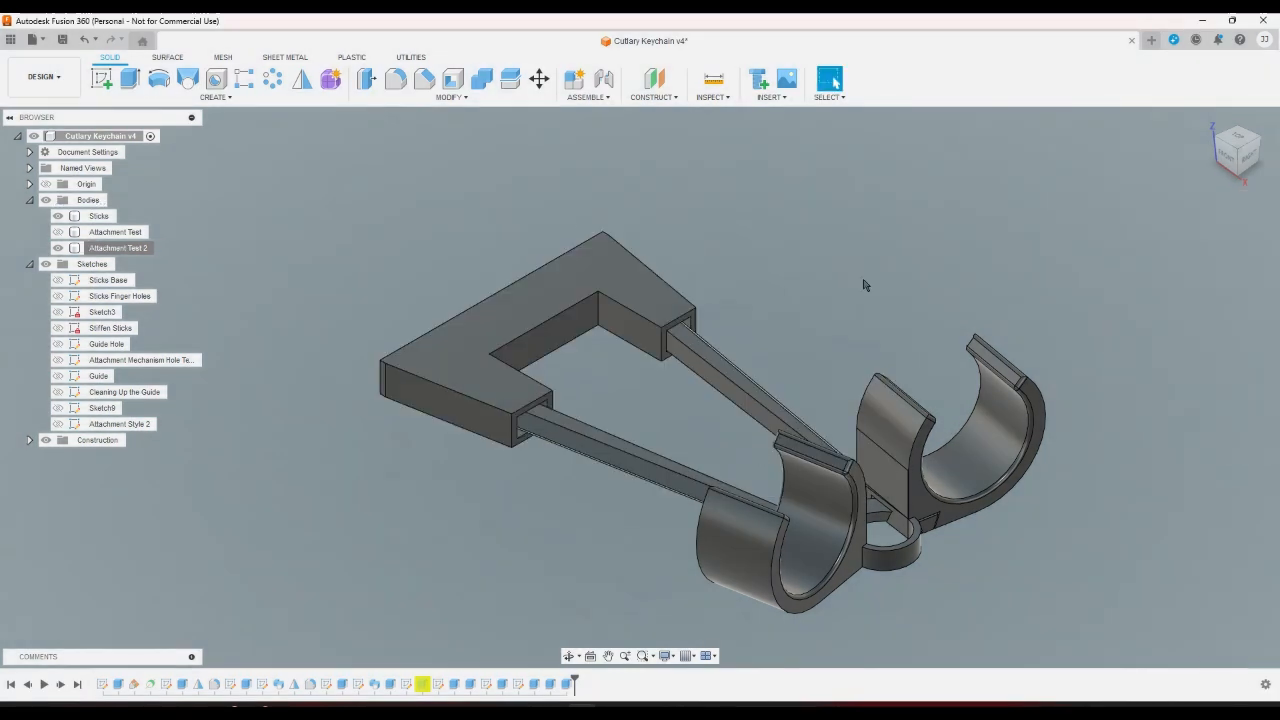
click(62, 39)
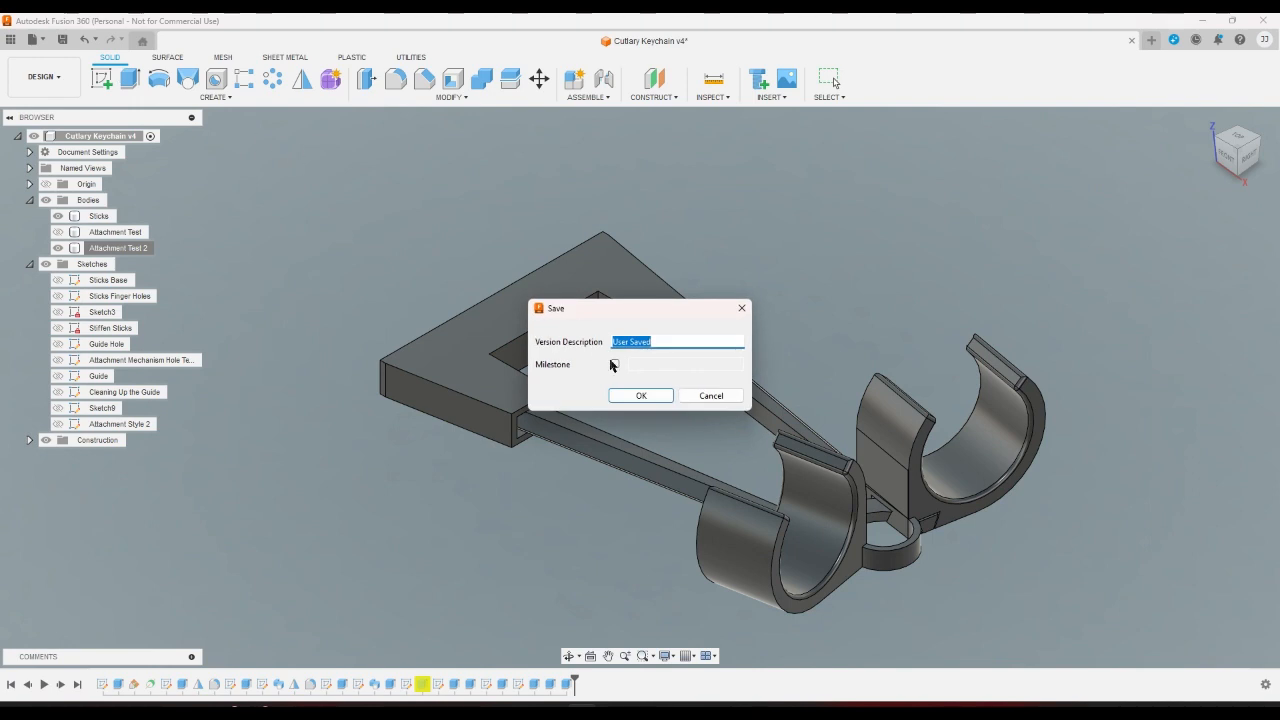
click(652, 398)
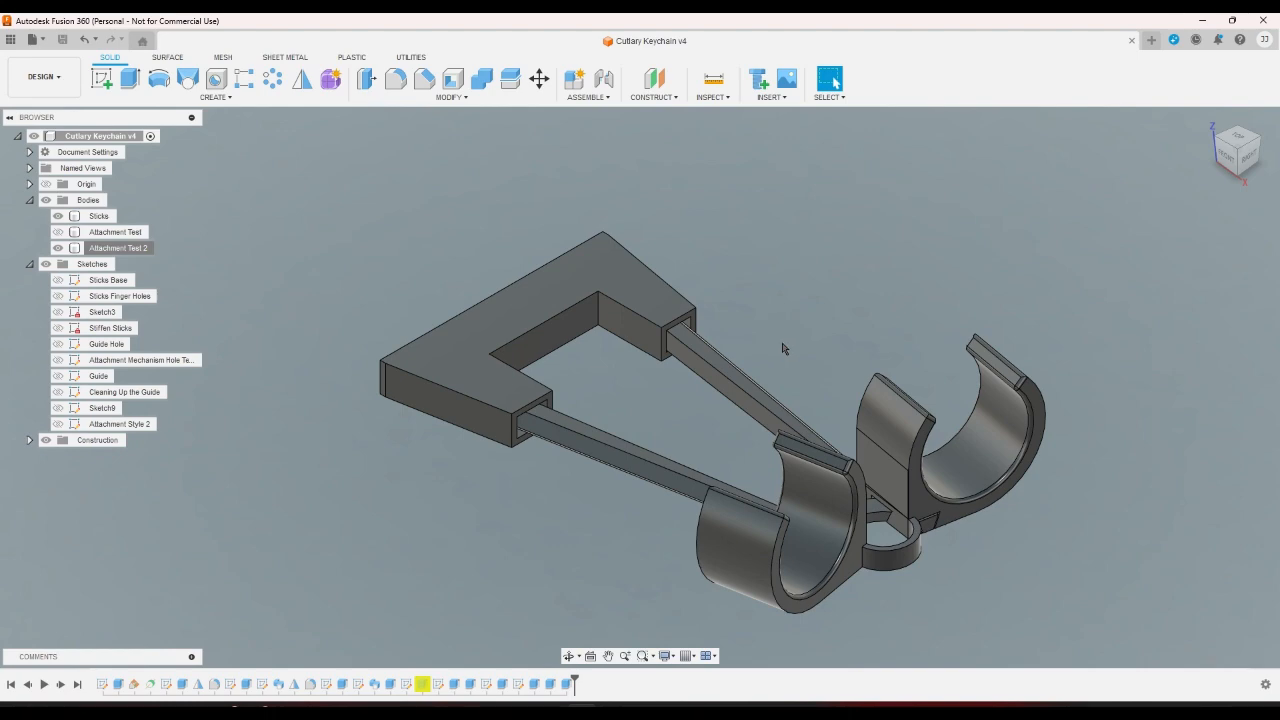
Examine the ring joint between the finger loops up close, the loops from the right side, and the whole assembly.
scroll(1000, 585, up, 10)
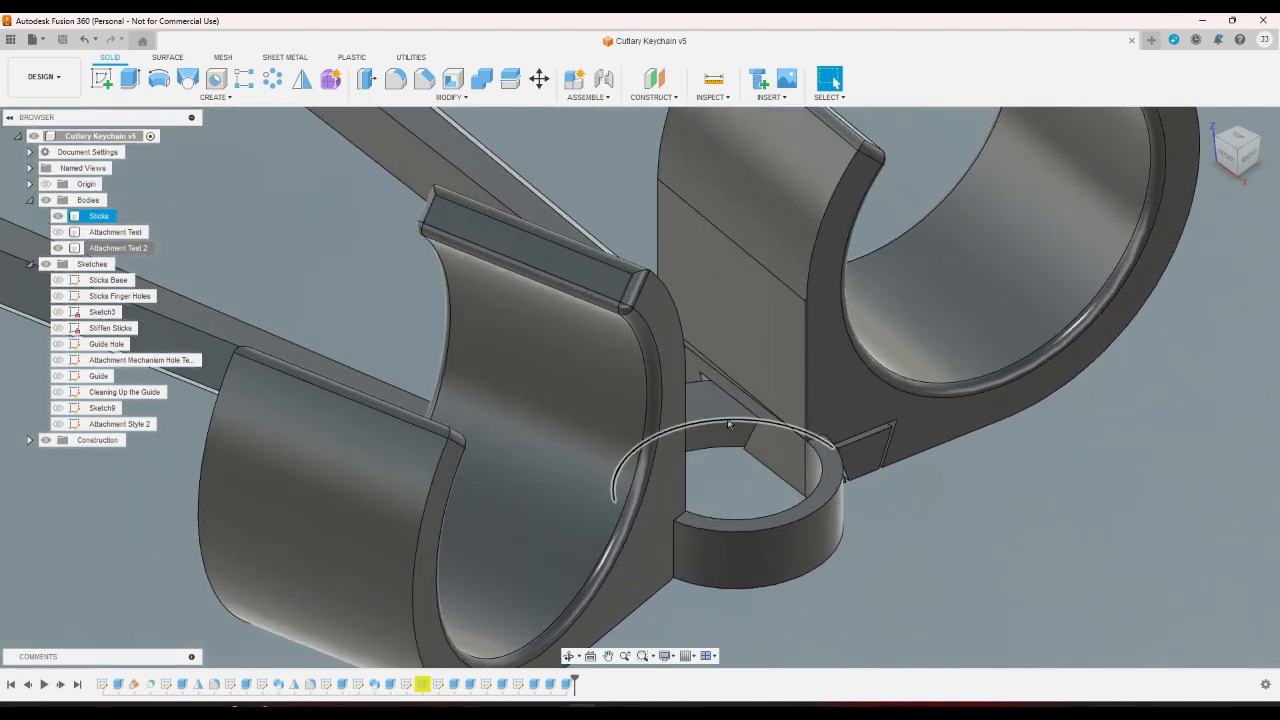
scroll(730, 415, up, 3)
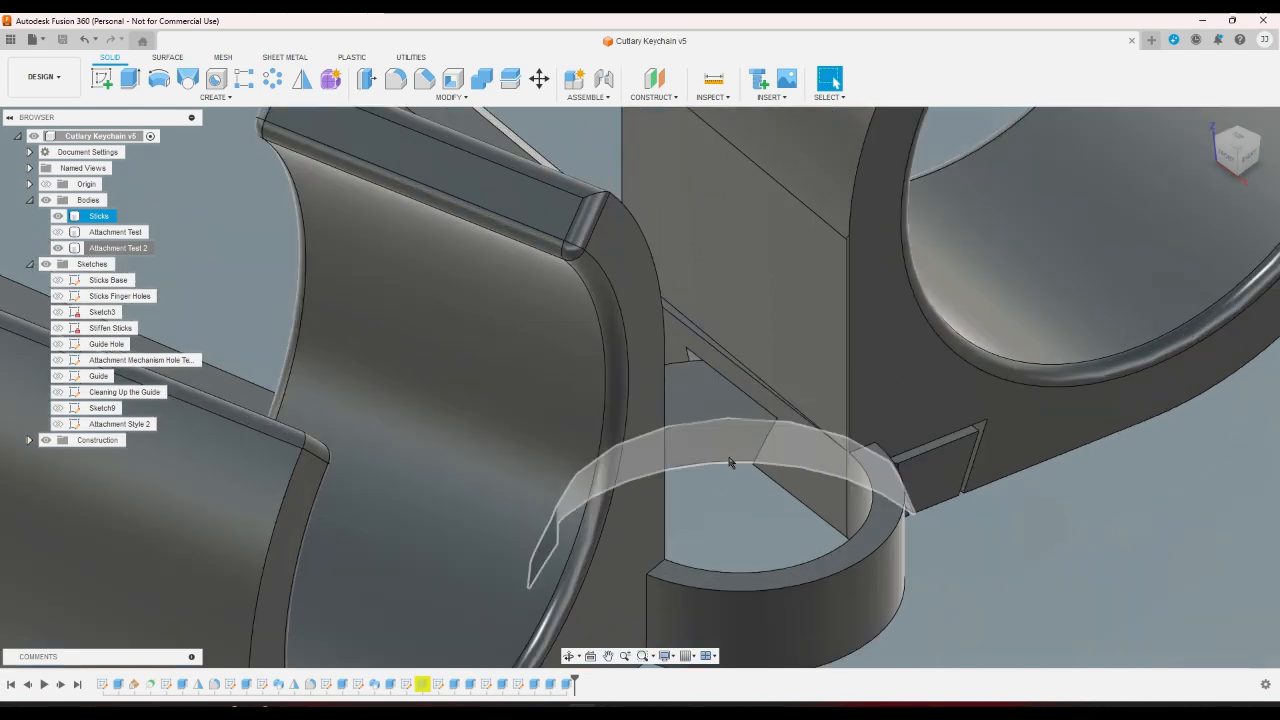
scroll(750, 500, down, 5)
scroll(900, 520, down, 6)
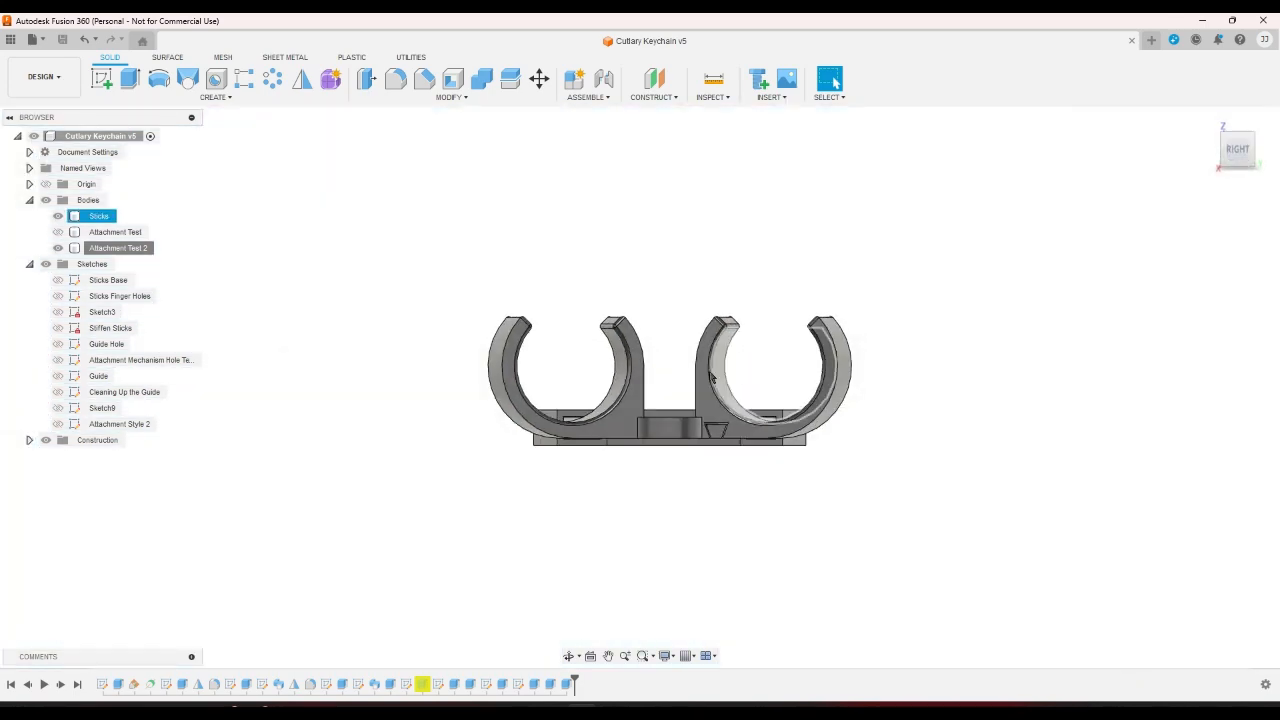
scroll(677, 346, up, 5)
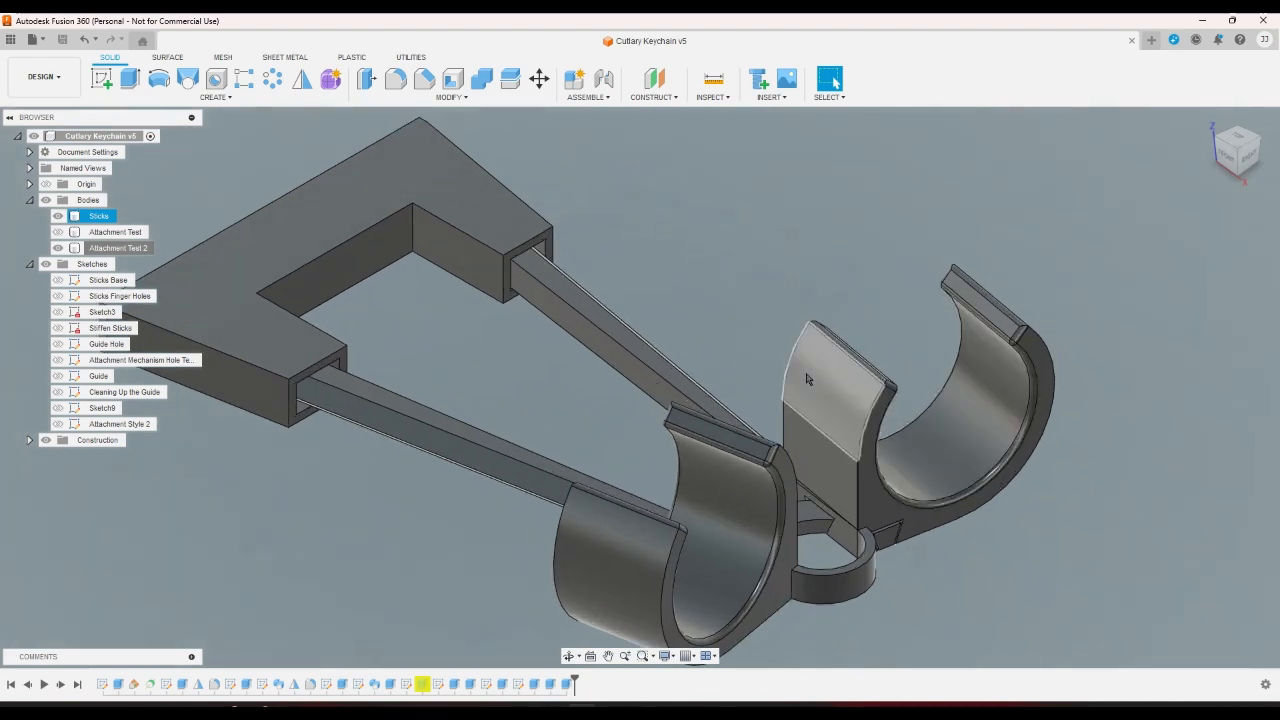
click(718, 339)
scroll(718, 339, down, 1)
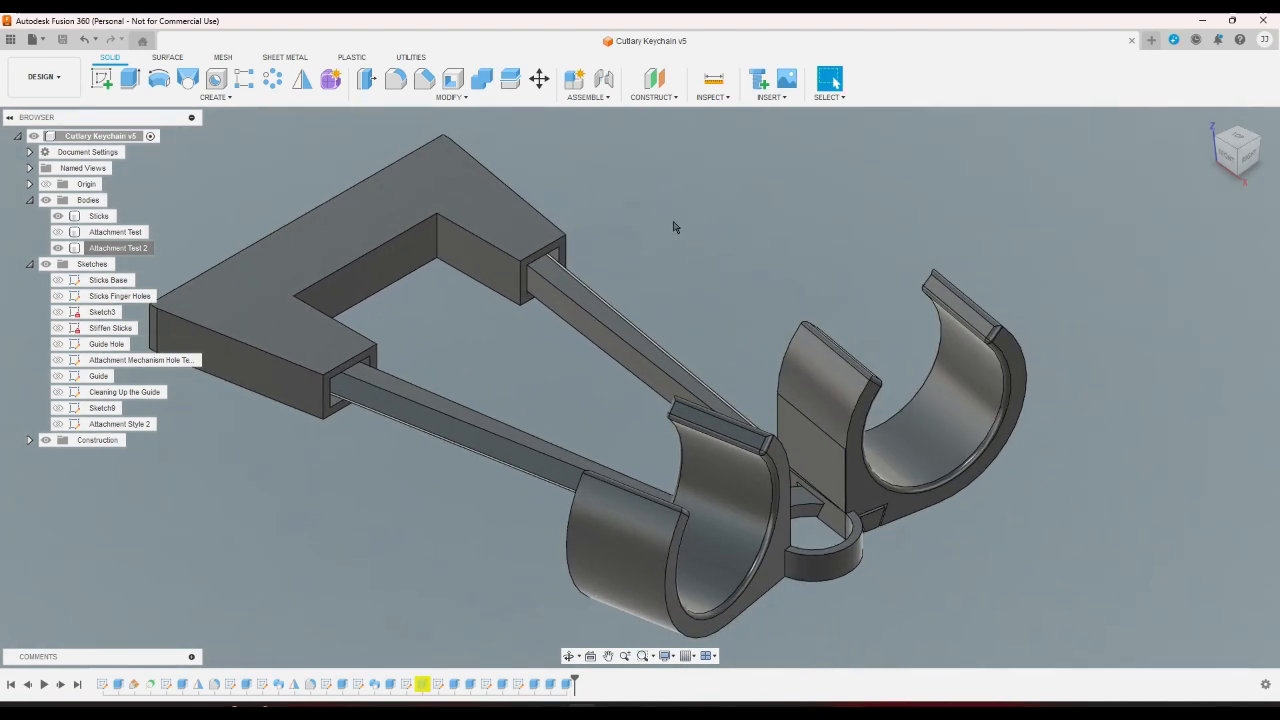